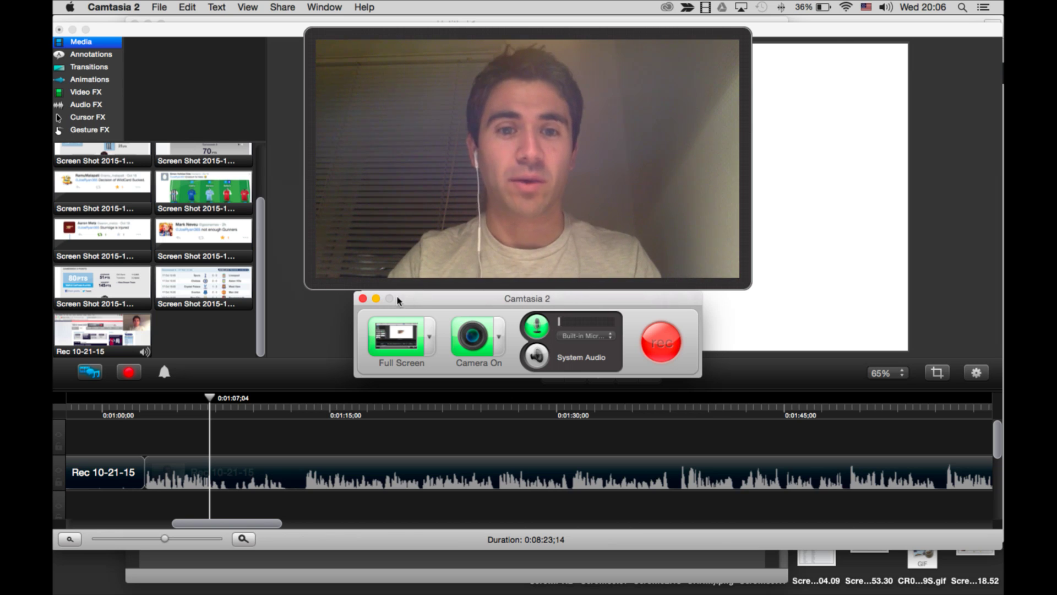
Close the recorder window and enlarge the timeline area to show more tracks, from the start of the recording.
click(363, 299)
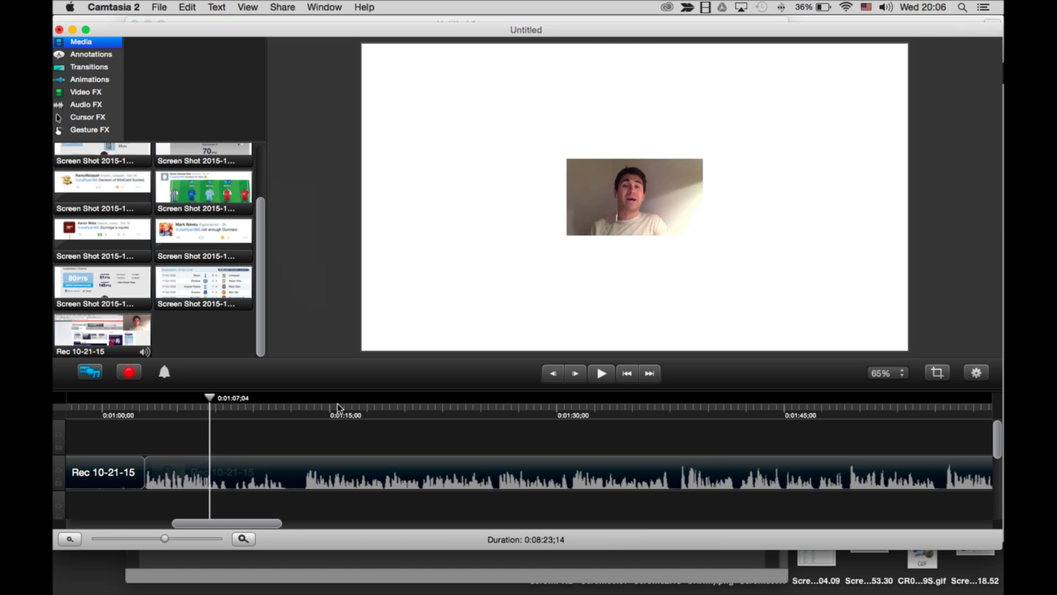
click(71, 539)
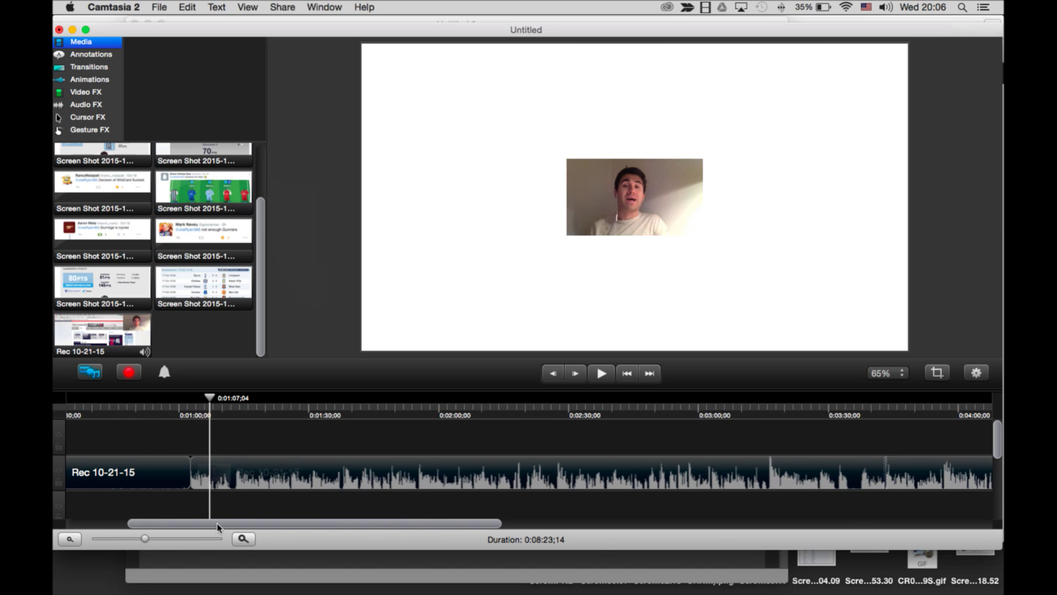
drag(235, 530, 158, 527)
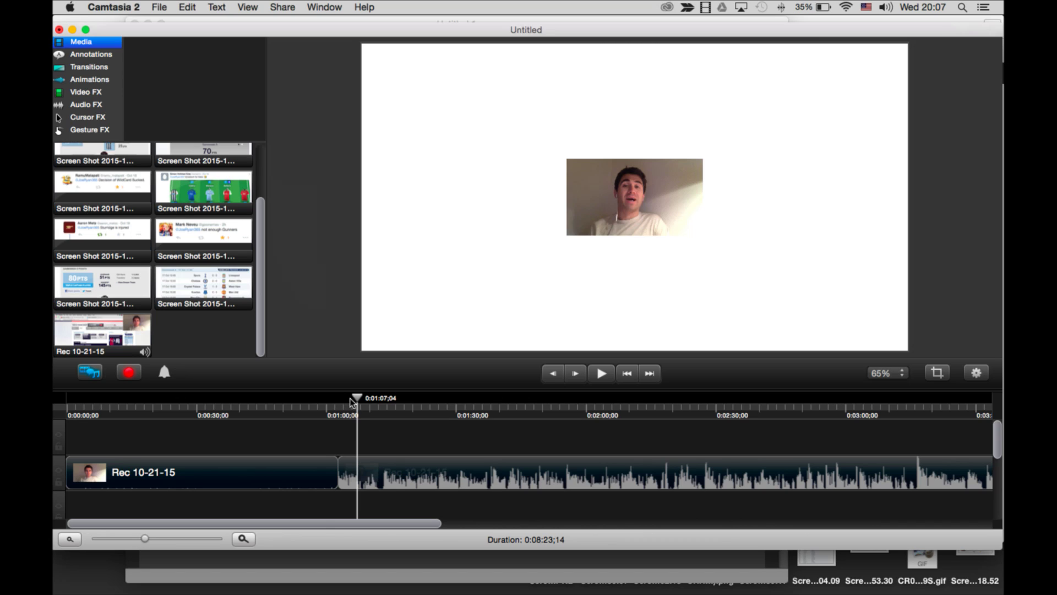
drag(384, 392, 384, 352)
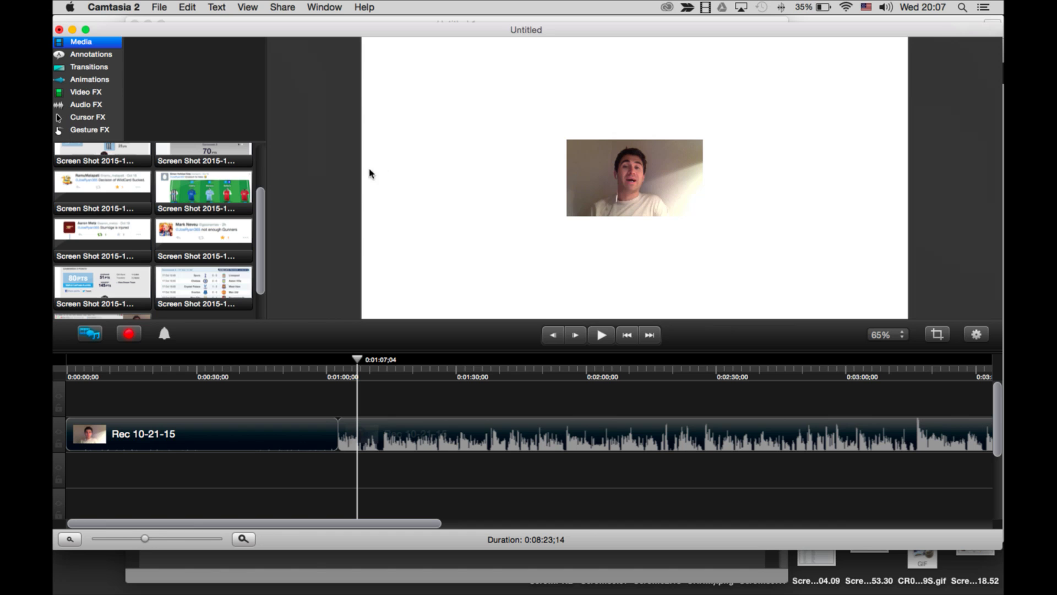
Switch to the YouTube Live Dashboard in Chrome and open the Twitter share form for the live stream.
click(307, 565)
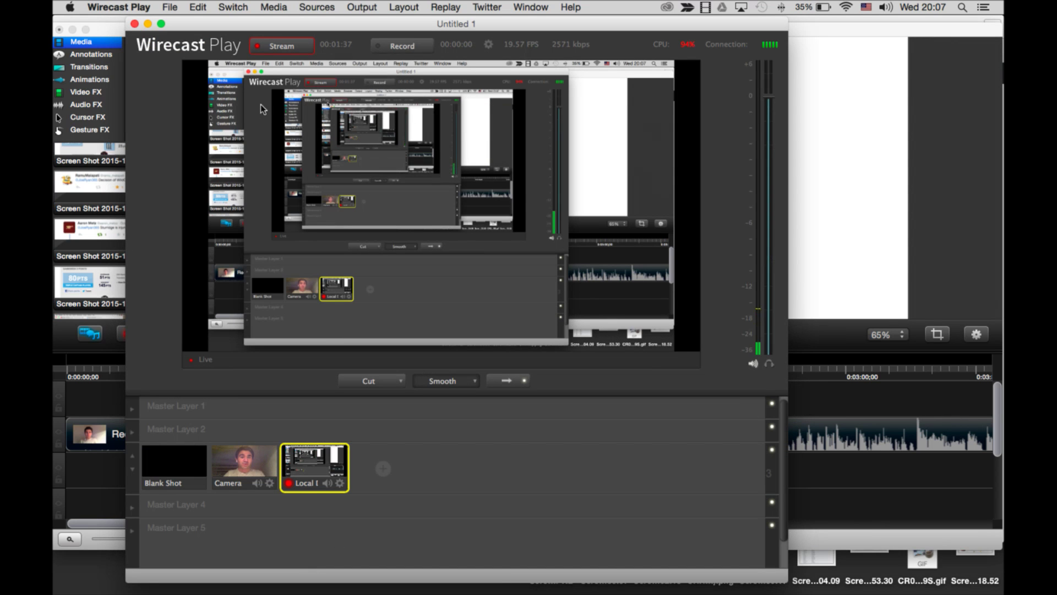
click(249, 568)
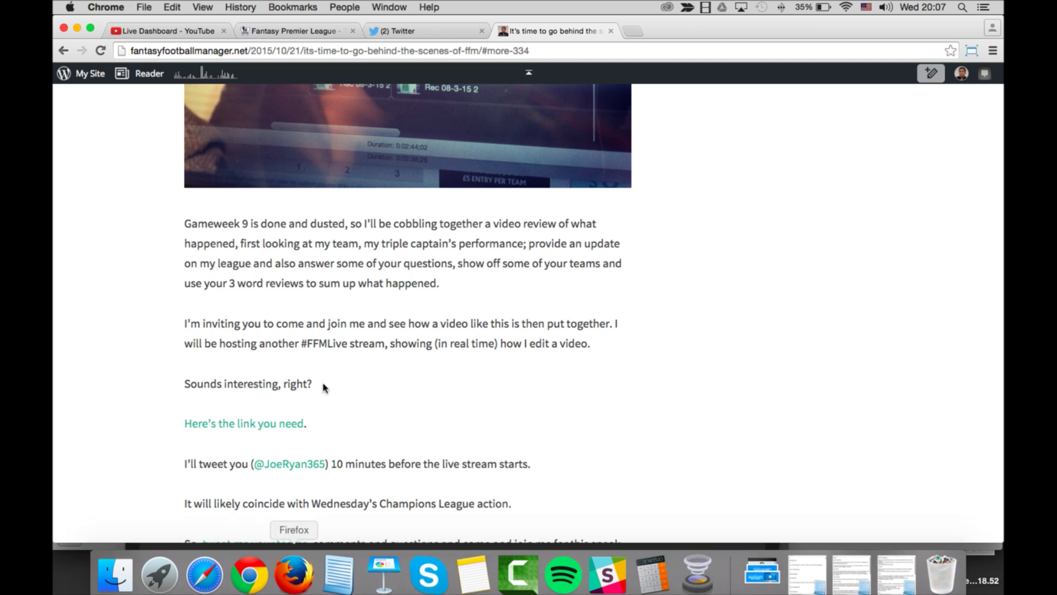
click(191, 32)
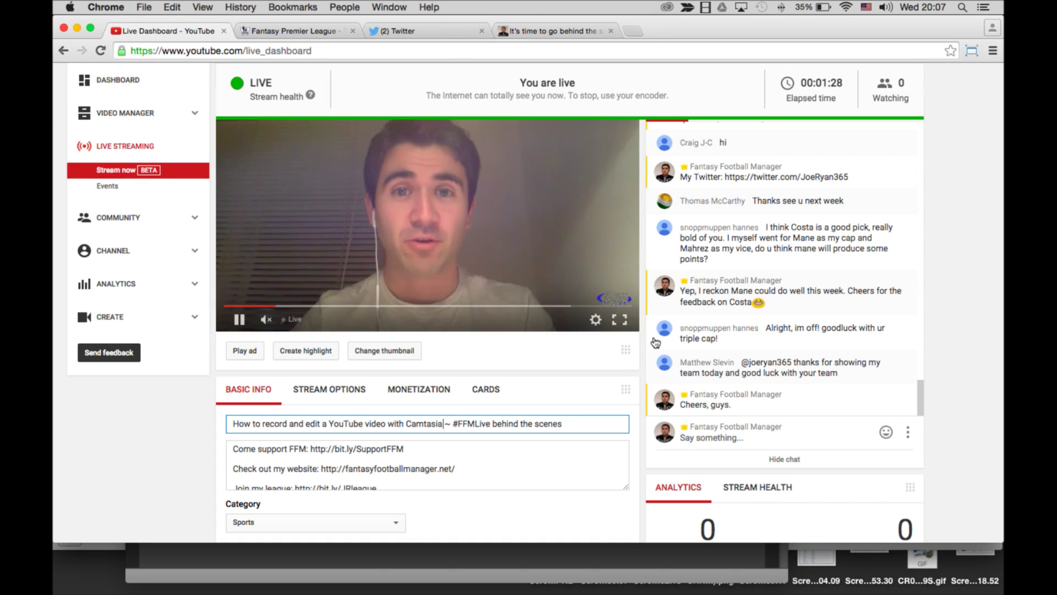
scroll(644, 376, down, 6)
scroll(644, 377, down, 2)
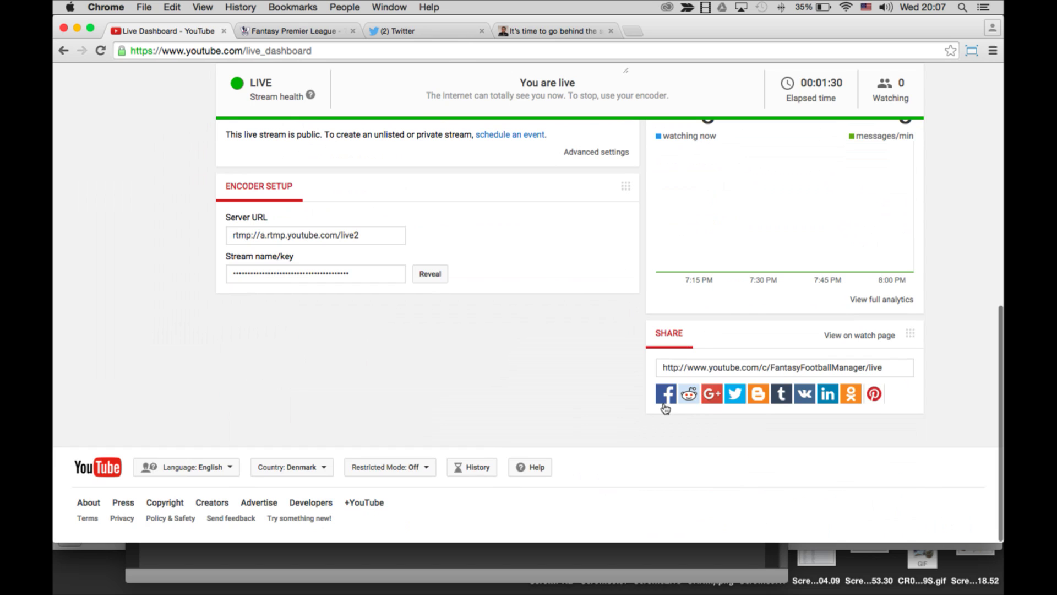
click(737, 396)
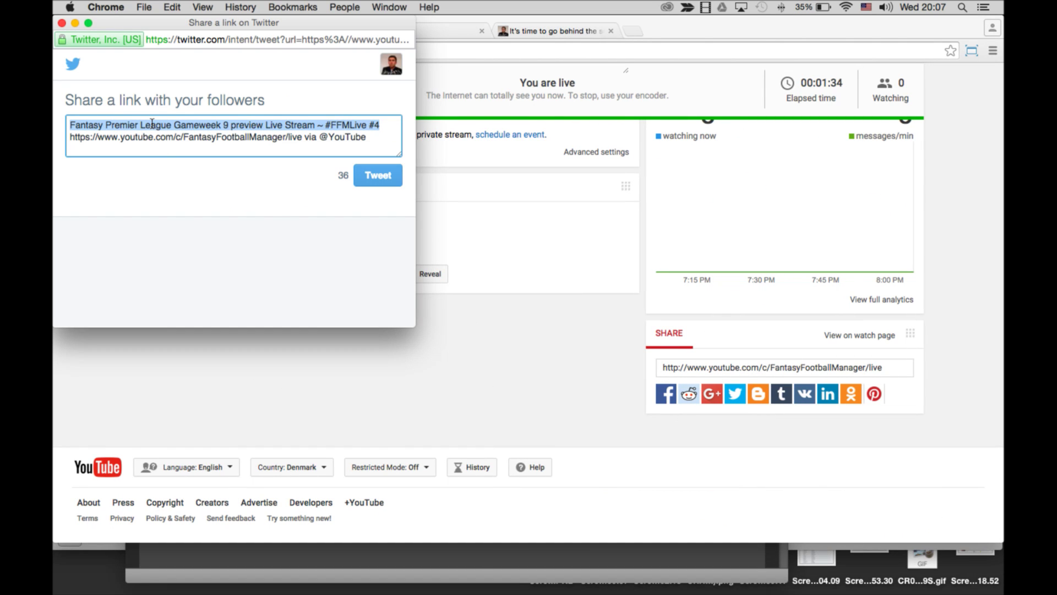
Replace the tweet's title text with "Behind the scenes of how to make a video...", post it and close the share window.
text(Behind the)
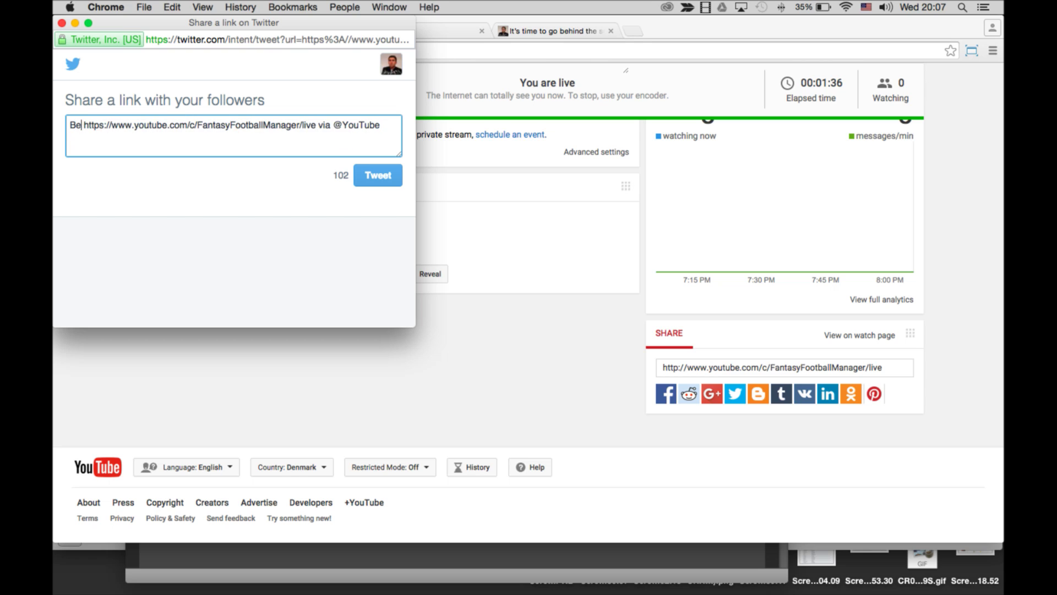
text( scenes of )
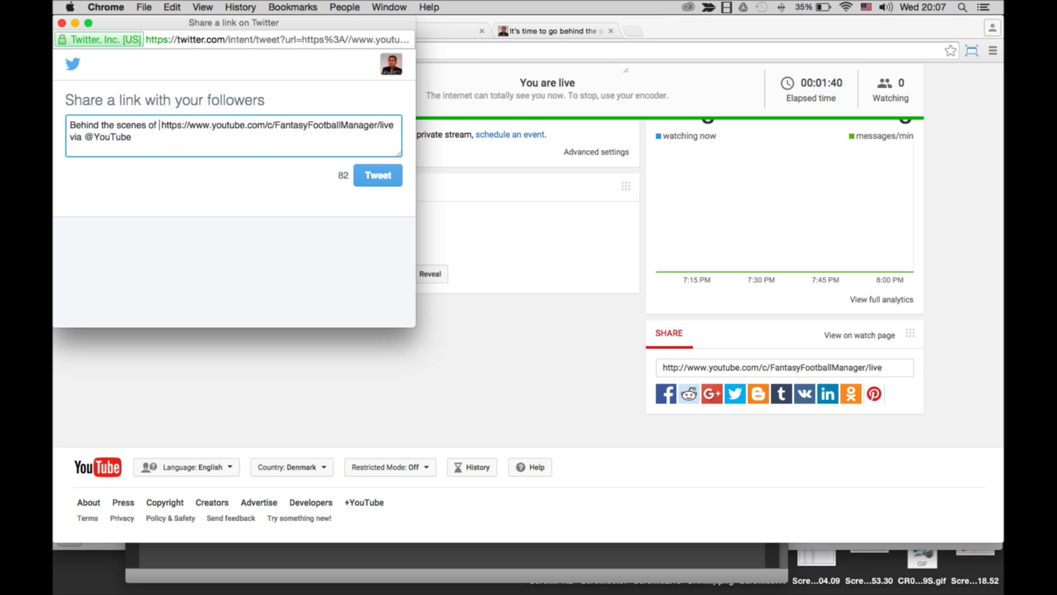
text(Fan)
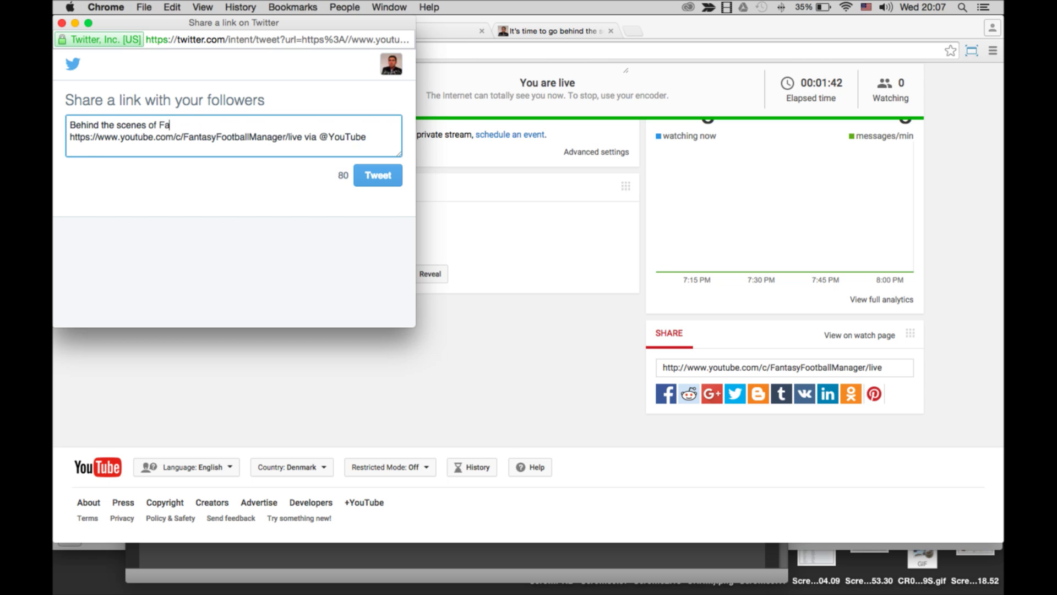
key(BackSpace)
key(BackSpace)
text(how to make a video...)
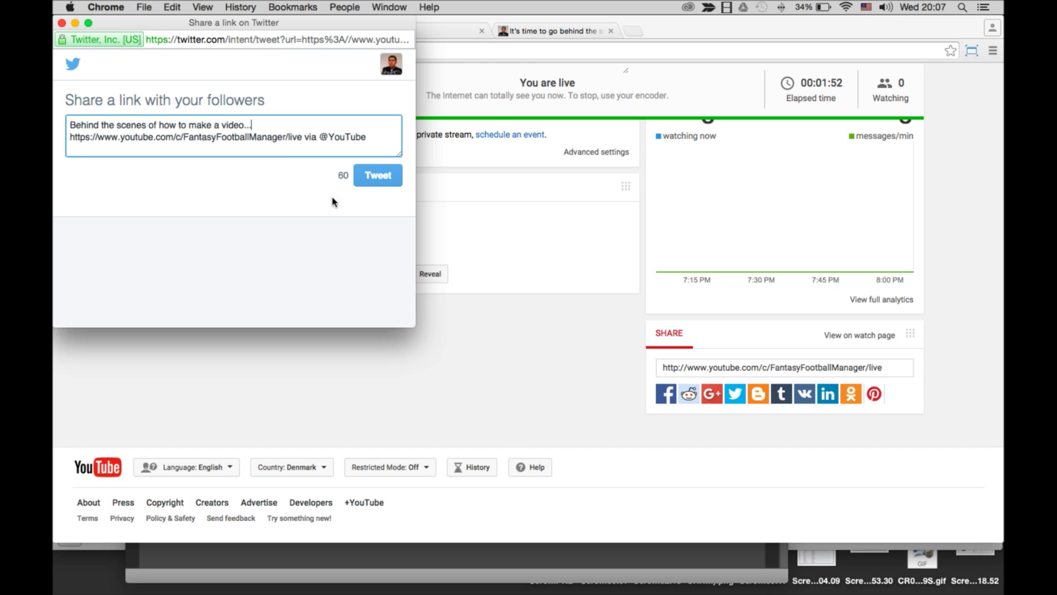
click(358, 182)
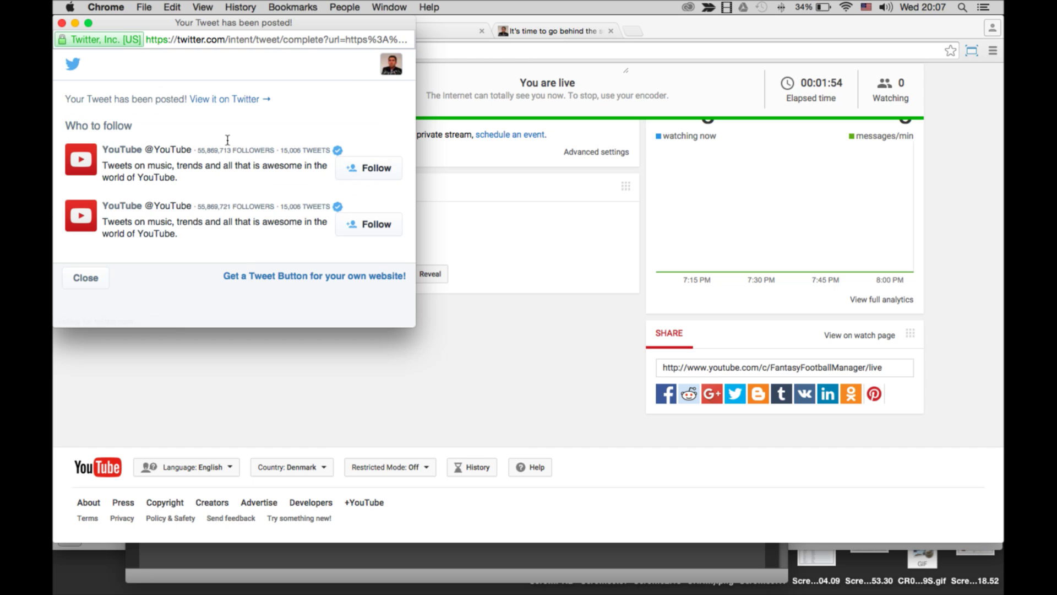
click(61, 24)
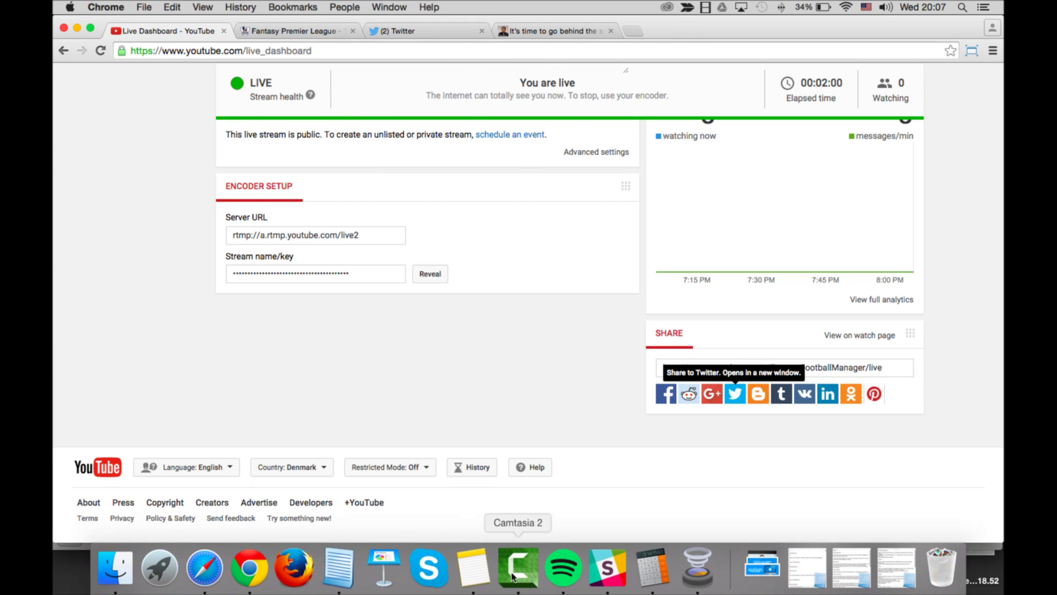
Switch back to Camtasia and rejoin the two Rec 10-21-15 clips at the cut near 0:01:02.
click(514, 573)
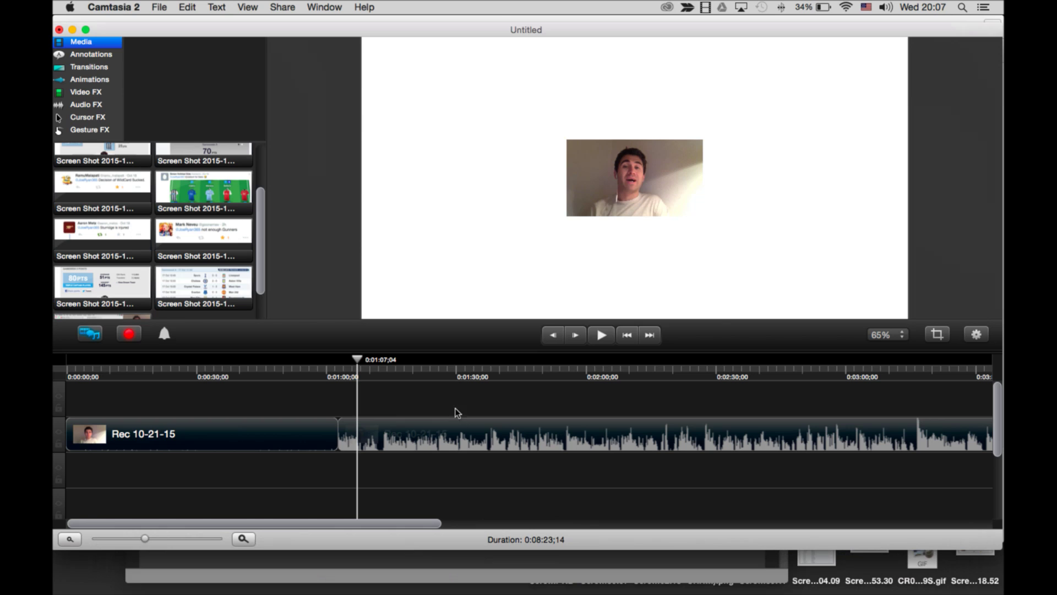
click(71, 539)
click(75, 540)
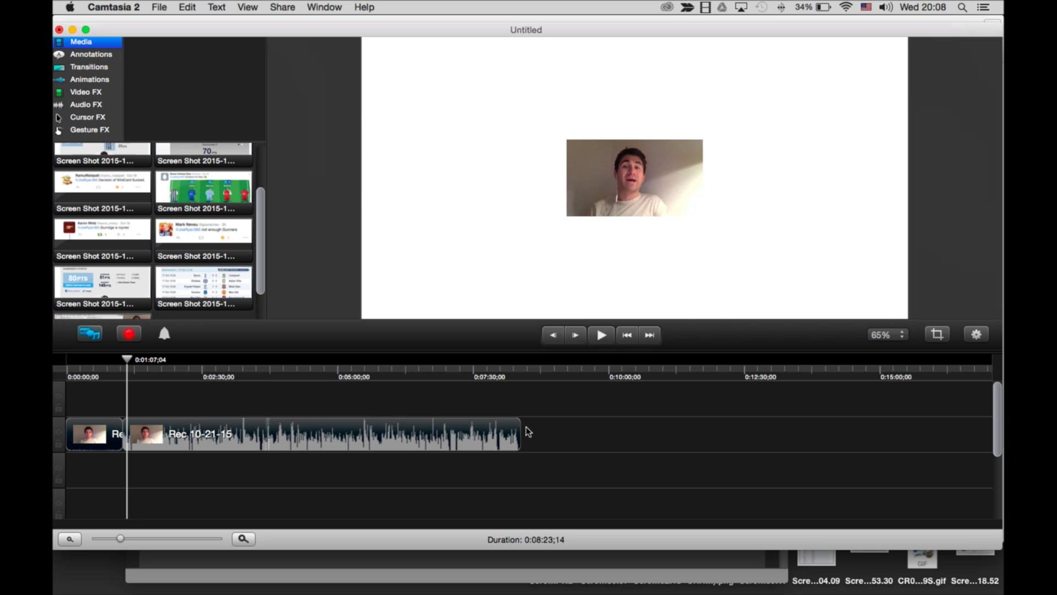
click(85, 434)
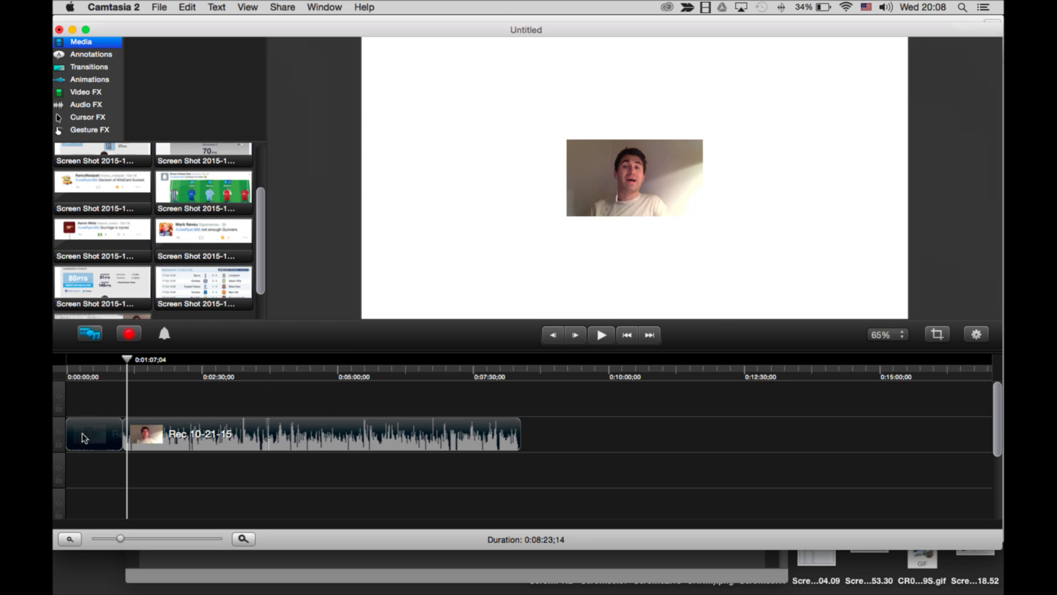
click(238, 541)
mouse_move(140, 380)
mouse_down()
mouse_move(94, 383)
mouse_move(170, 387)
mouse_move(149, 385)
mouse_up()
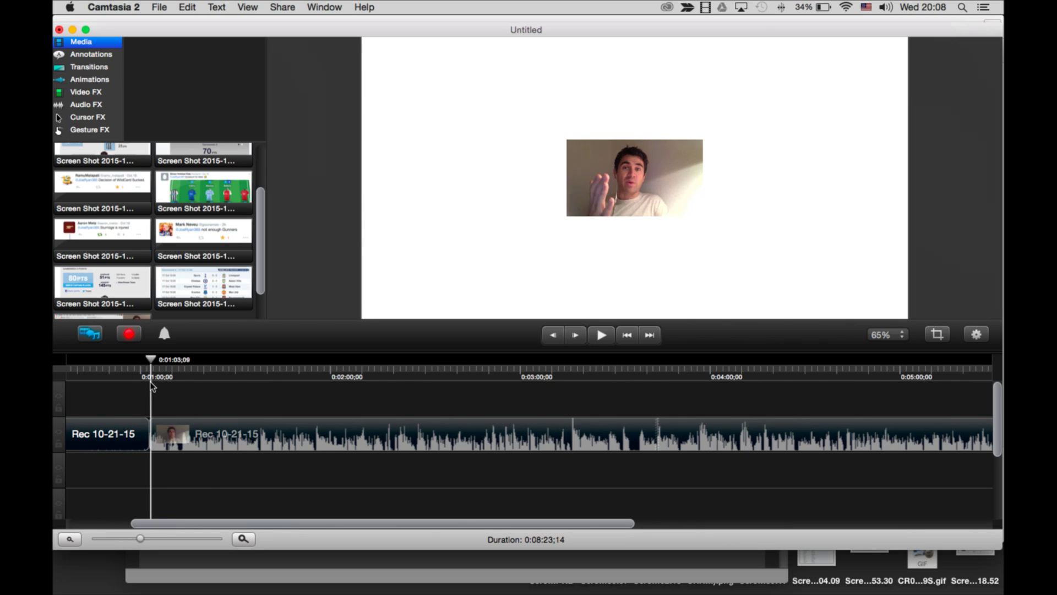
scroll(219, 523, left, 5)
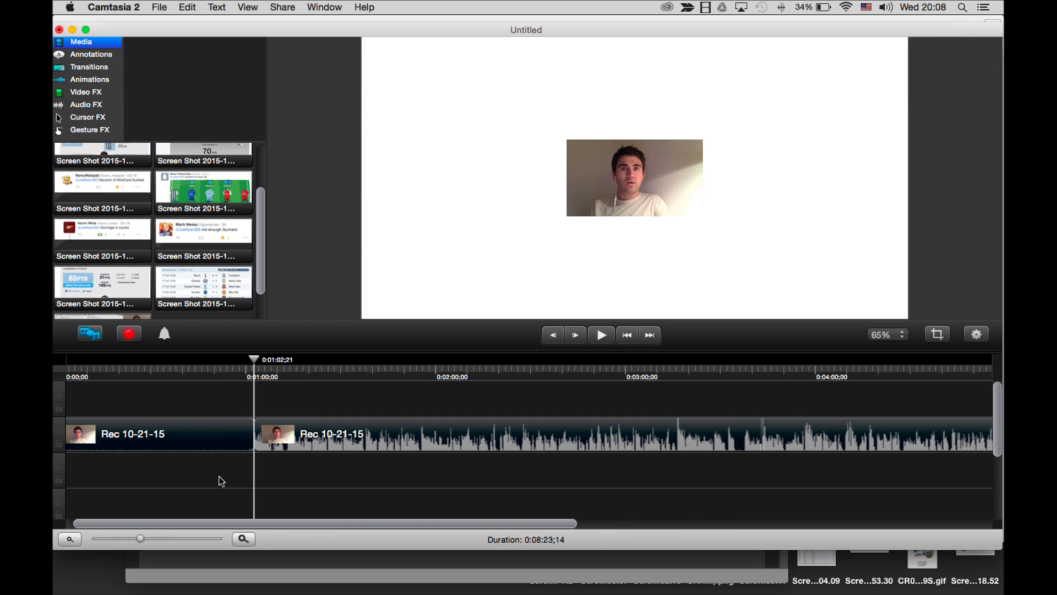
click(235, 432)
shift+click(280, 435)
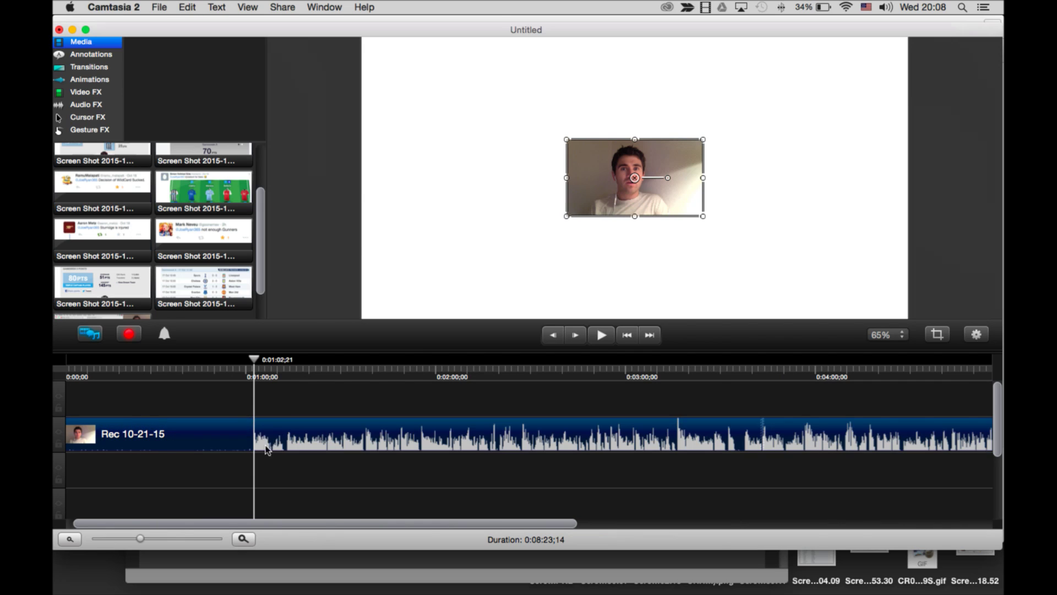
Split the recording at 0:01:02;25 where the speech begins and delete the part before it, closing the gap.
mouse_move(259, 384)
mouse_down()
mouse_move(154, 385)
mouse_move(330, 384)
mouse_move(147, 378)
mouse_move(242, 380)
mouse_move(265, 405)
mouse_move(258, 423)
mouse_move(265, 385)
mouse_move(251, 376)
mouse_move(260, 367)
mouse_move(254, 378)
mouse_up()
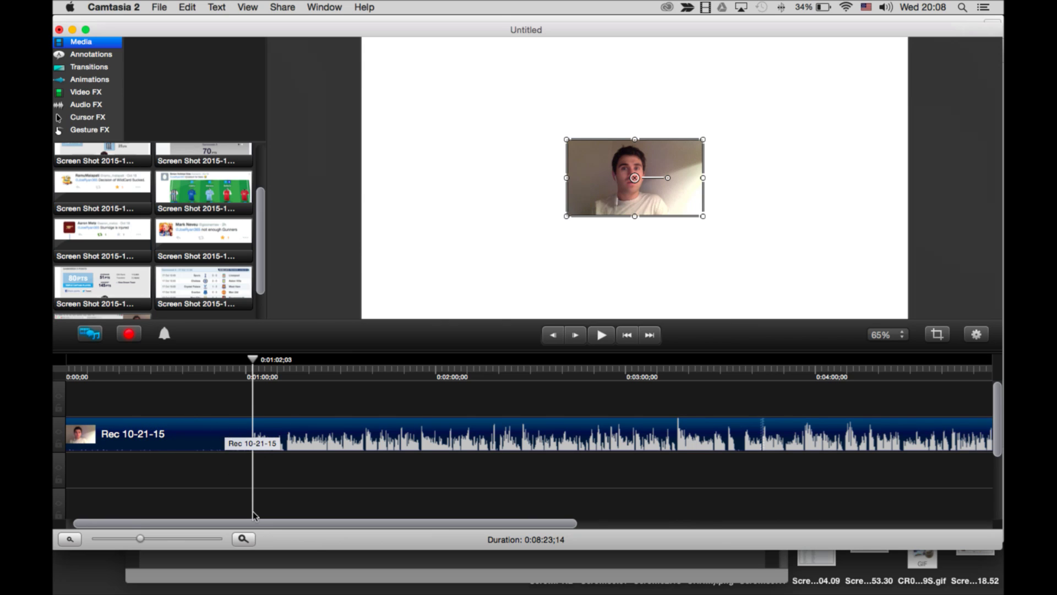
click(243, 539)
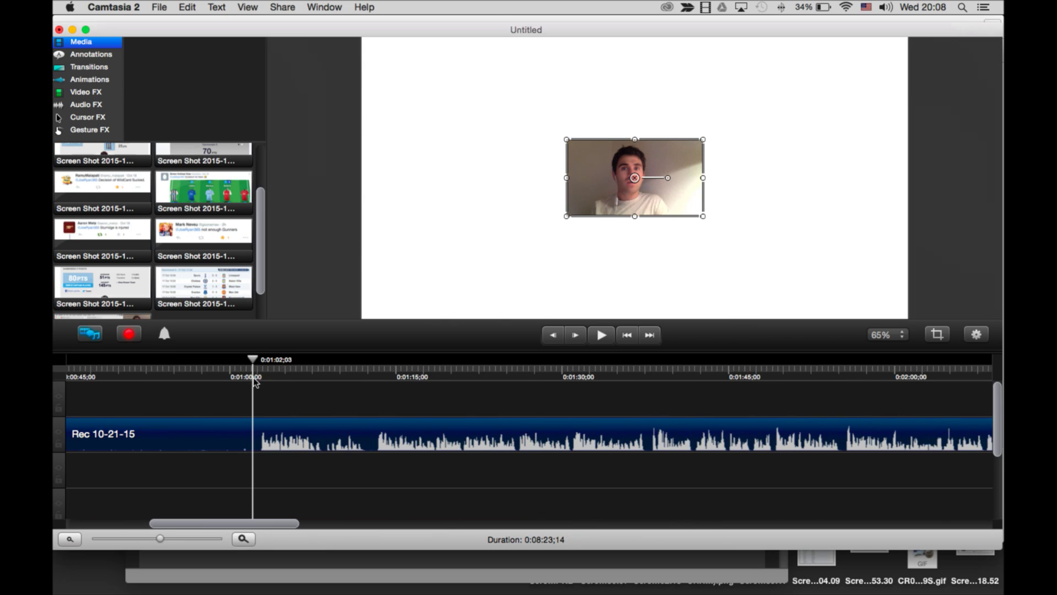
drag(255, 379, 263, 374)
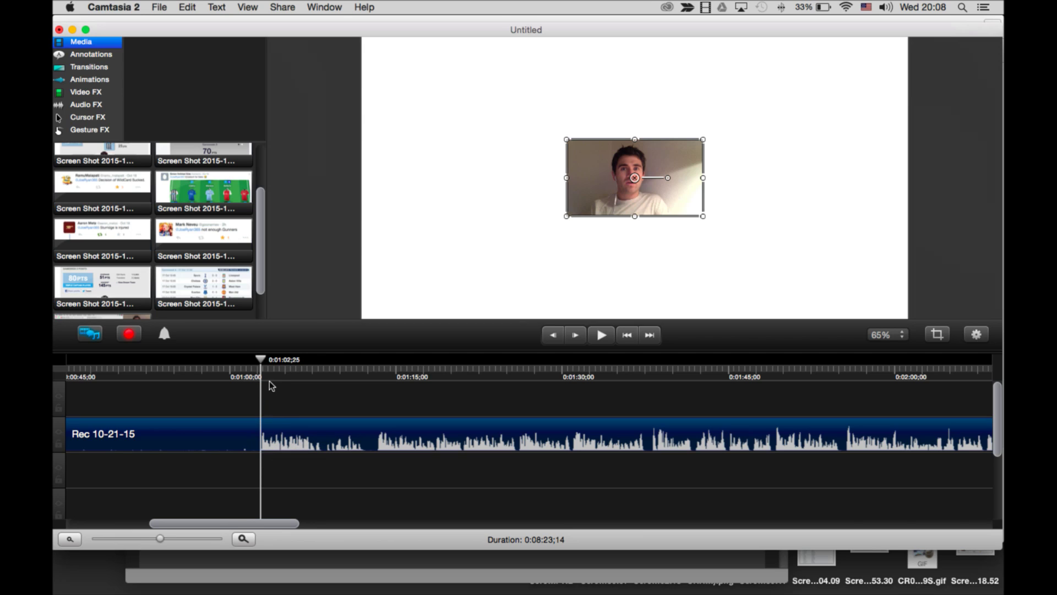
right_click(262, 432)
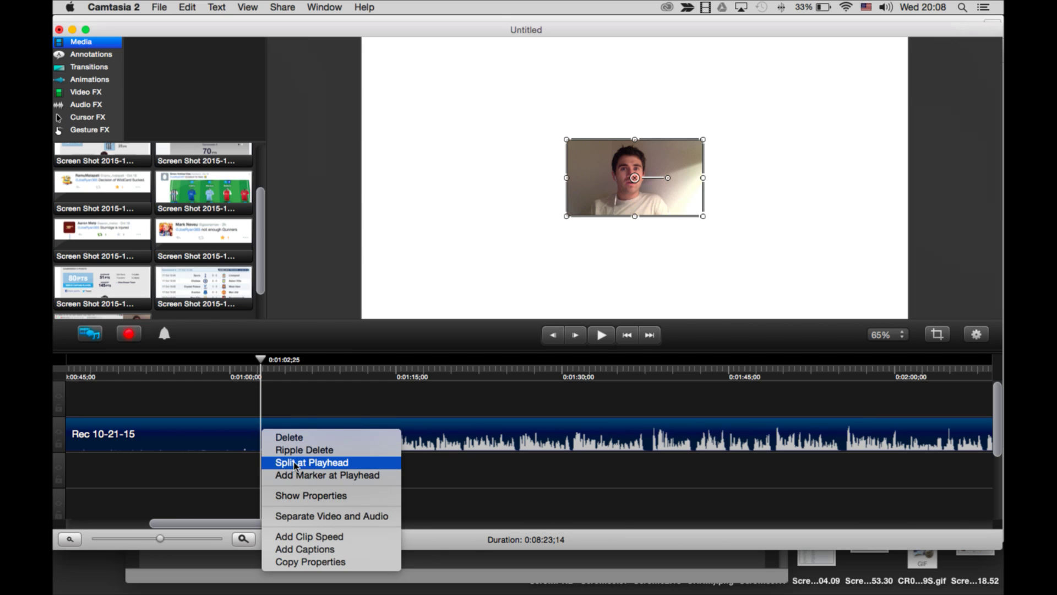
click(296, 466)
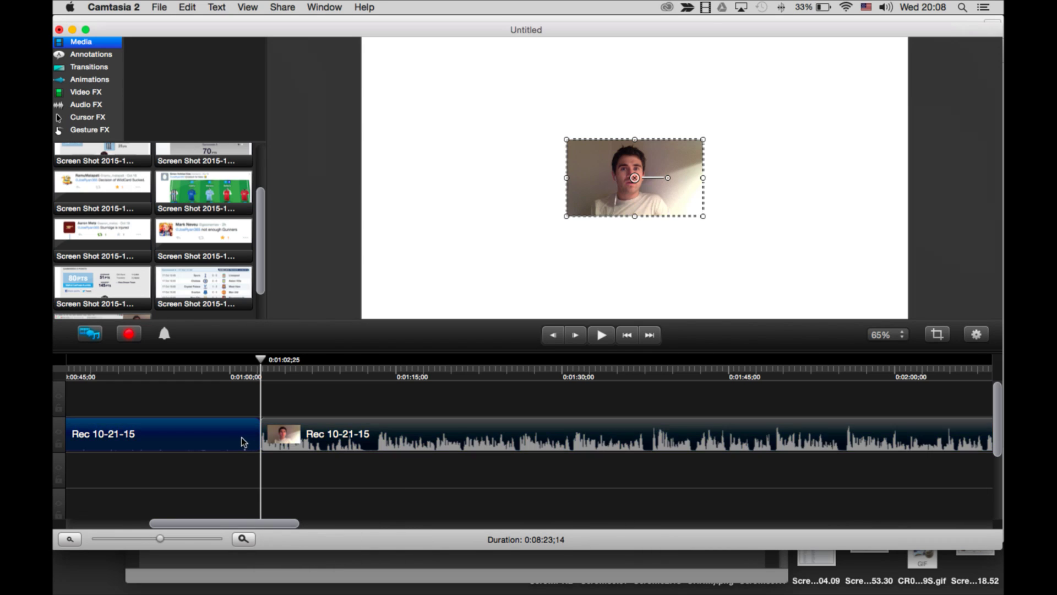
key(super+BackSpace)
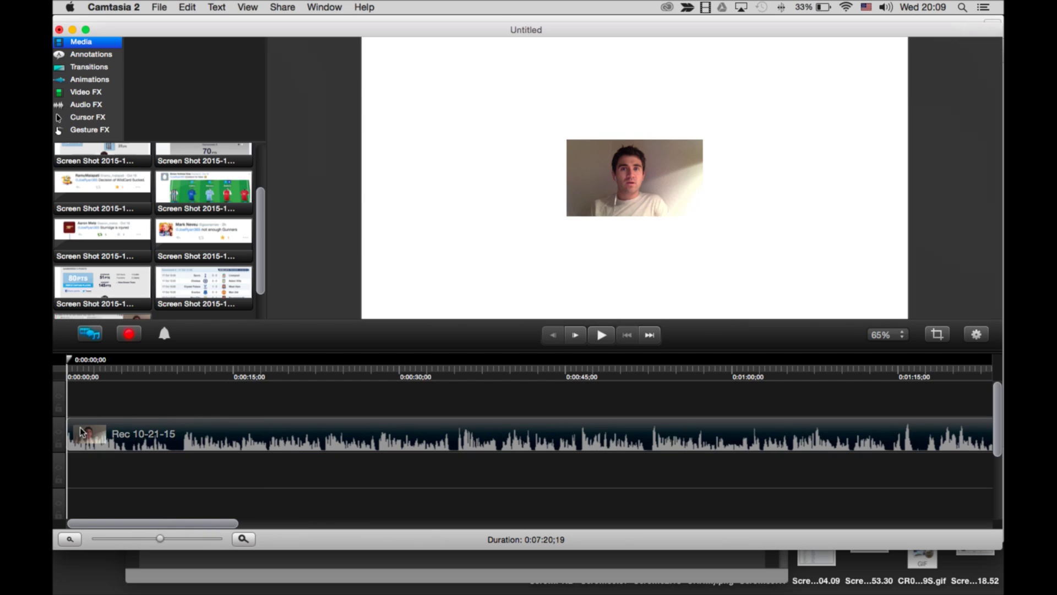
Try splitting the recording at 0:00:07;29 and shifting its second part along the track, and undo the split.
key(space)
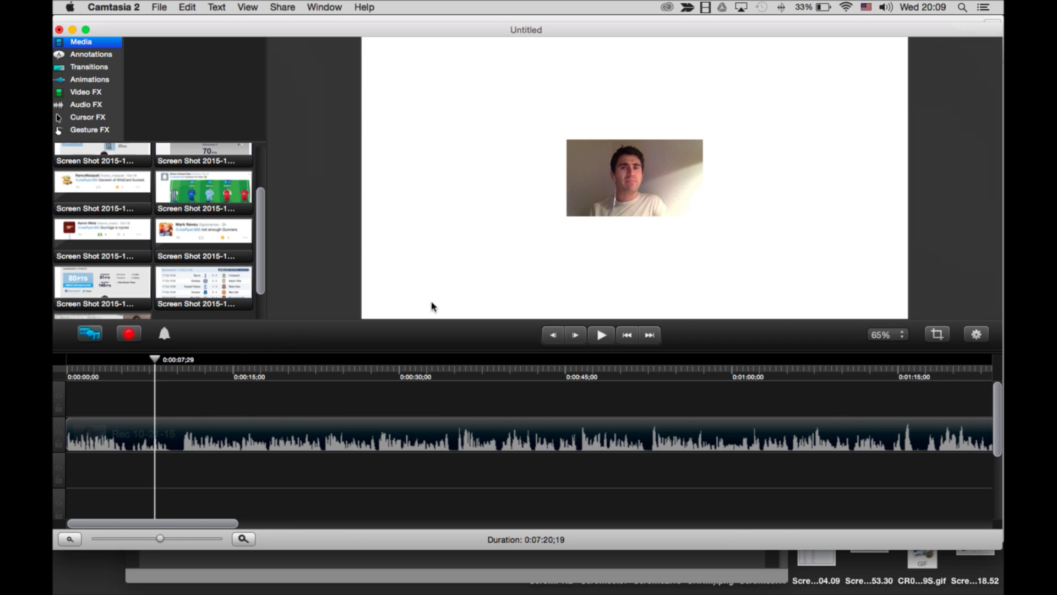
right_click(162, 434)
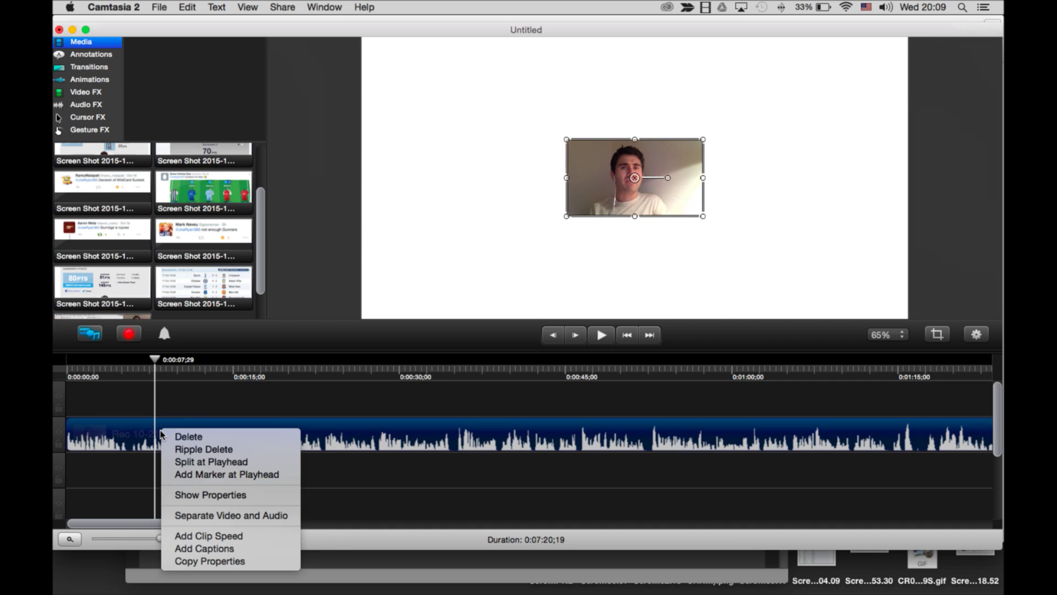
click(262, 455)
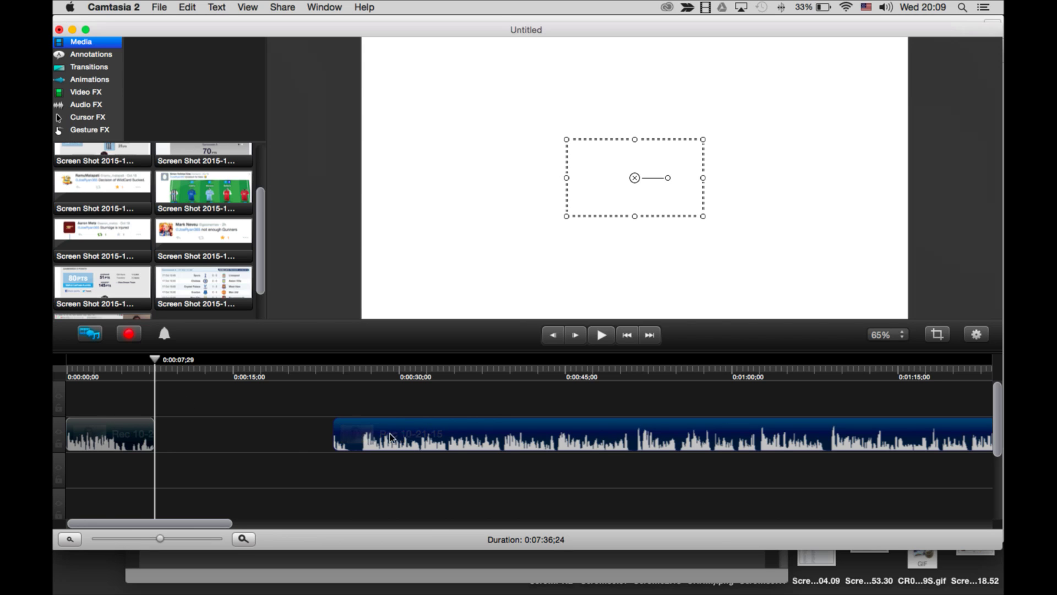
drag(360, 429, 228, 406)
click(267, 401)
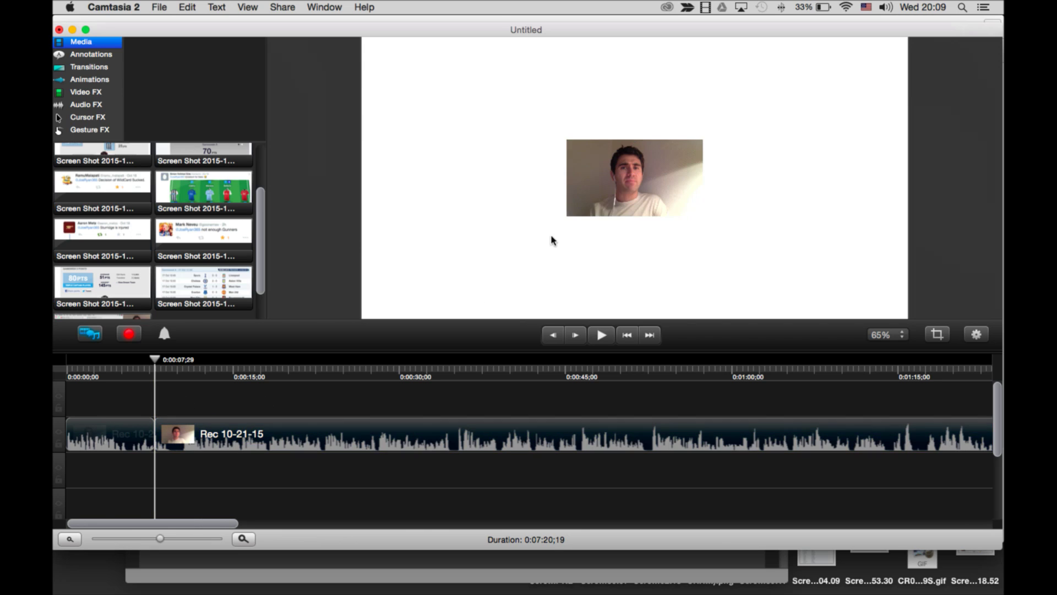
key(super+z)
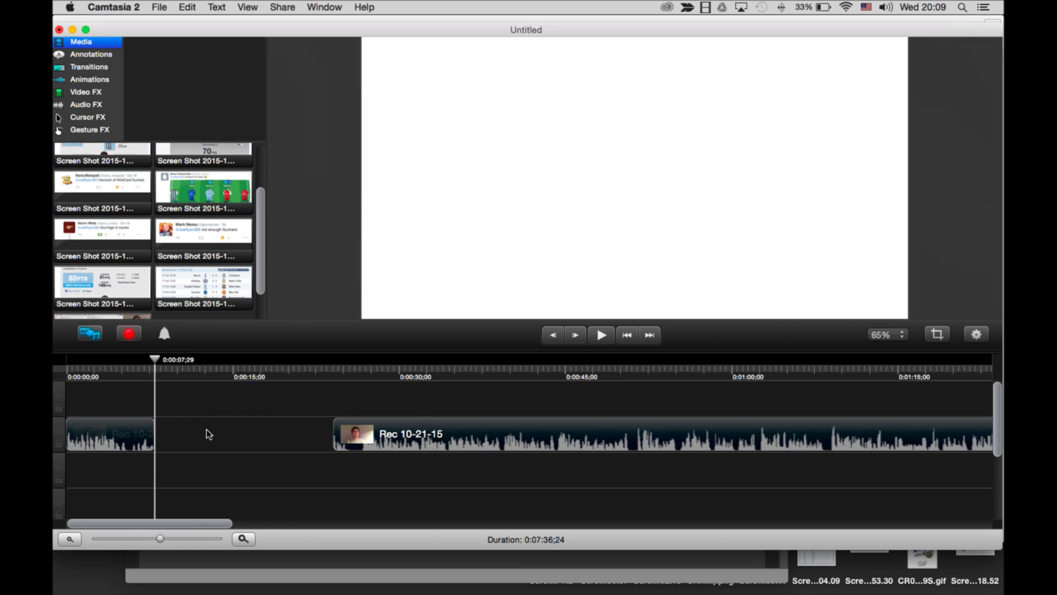
key(super+shift+z)
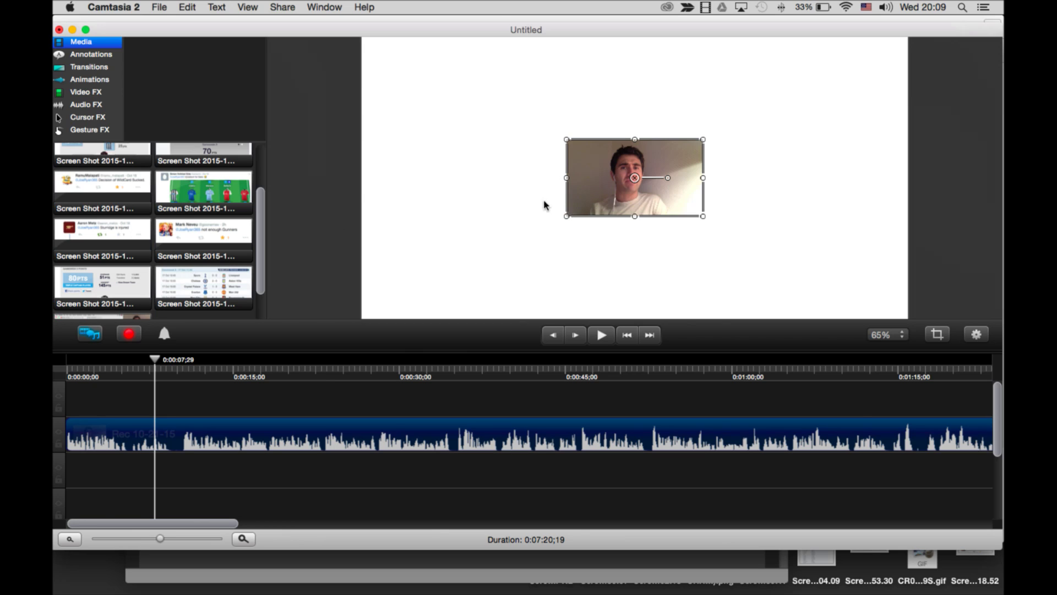
Enlarge the webcam recording on the canvas until it fills the whole white frame.
key(super+minus)
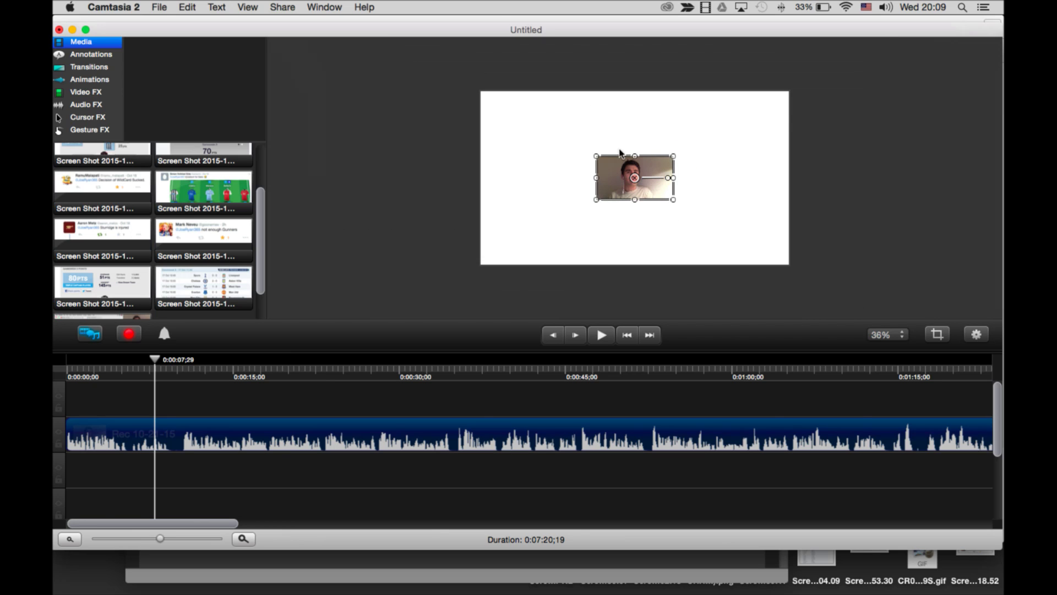
drag(635, 156, 638, 92)
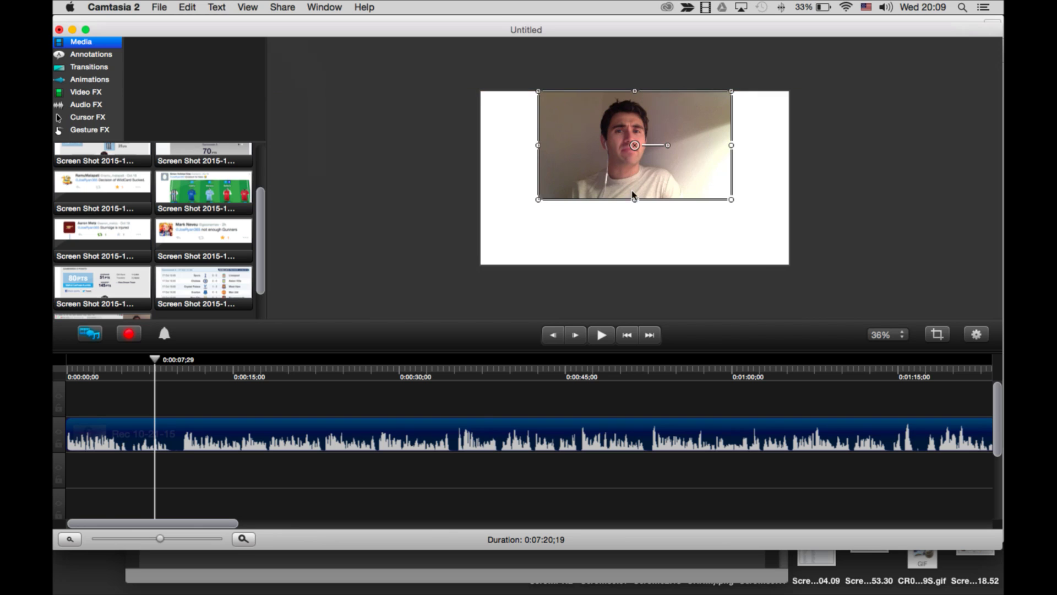
drag(635, 201, 633, 265)
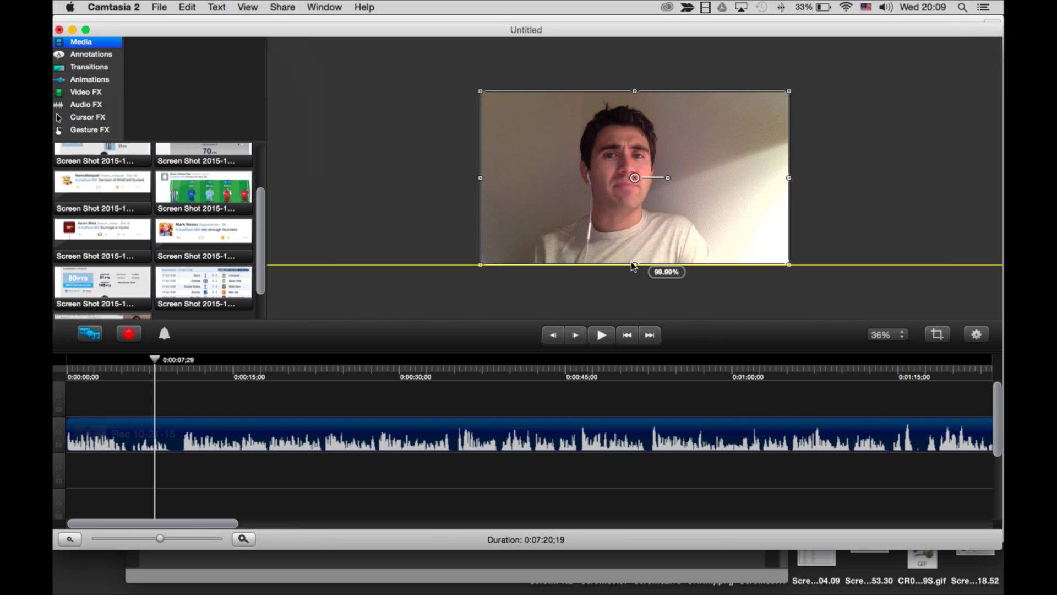
click(607, 292)
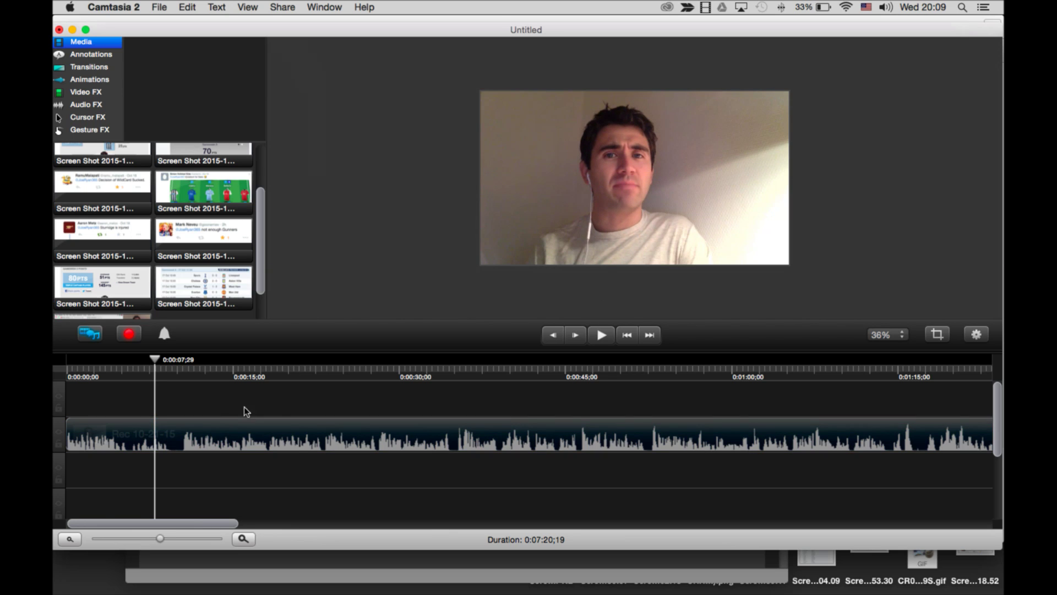
Split the recording at 0:00:07;29 and shift its second part along the track to start at about 0:00:16.
right_click(160, 426)
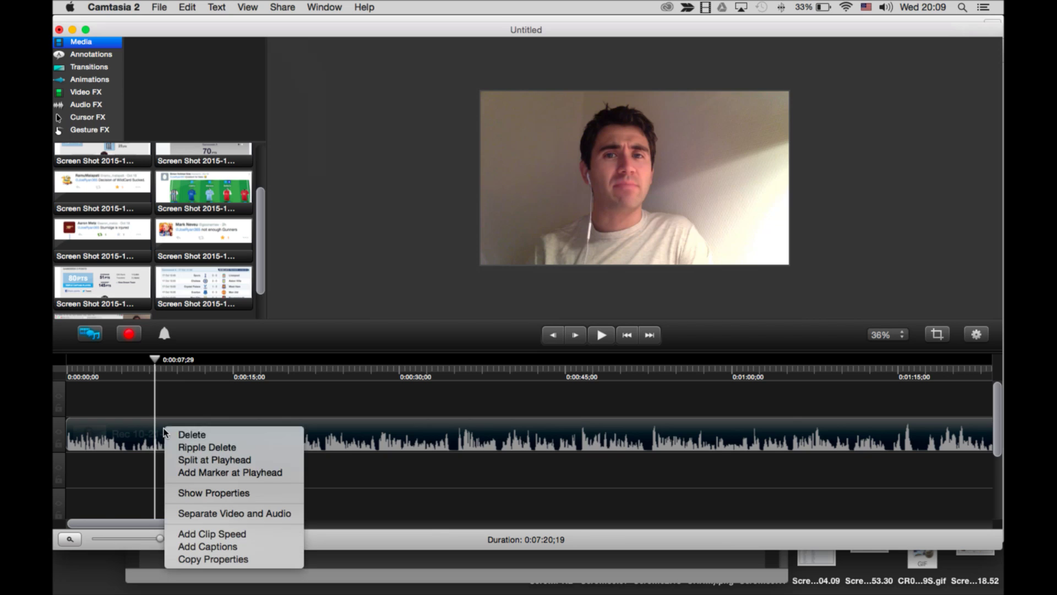
click(182, 458)
drag(192, 436, 285, 437)
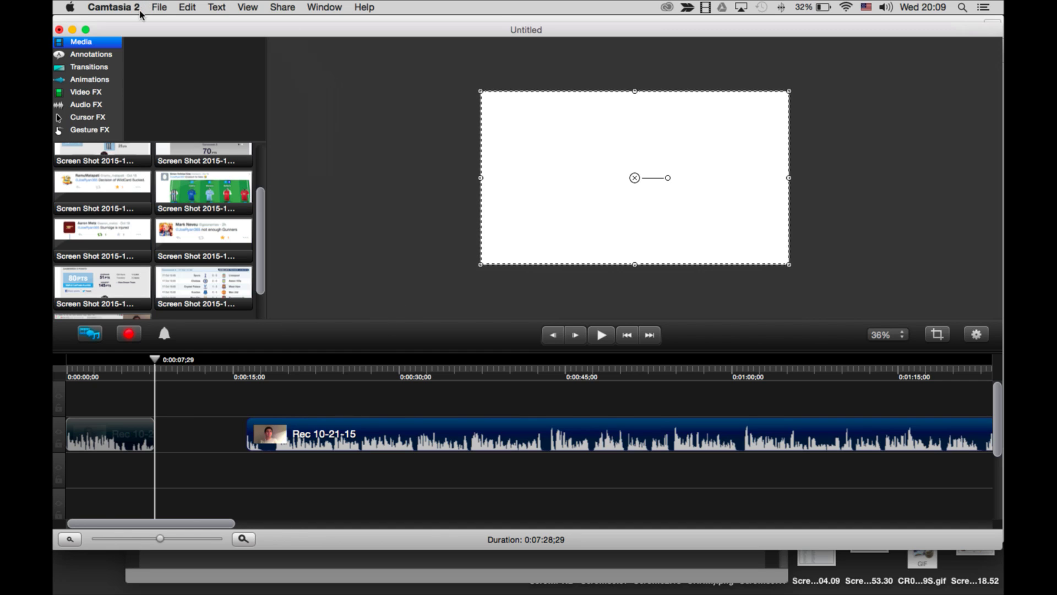
Open the recent project "Fantasy Premier League preview – FFM#26.cmproj".
click(158, 7)
mouse_move(193, 51)
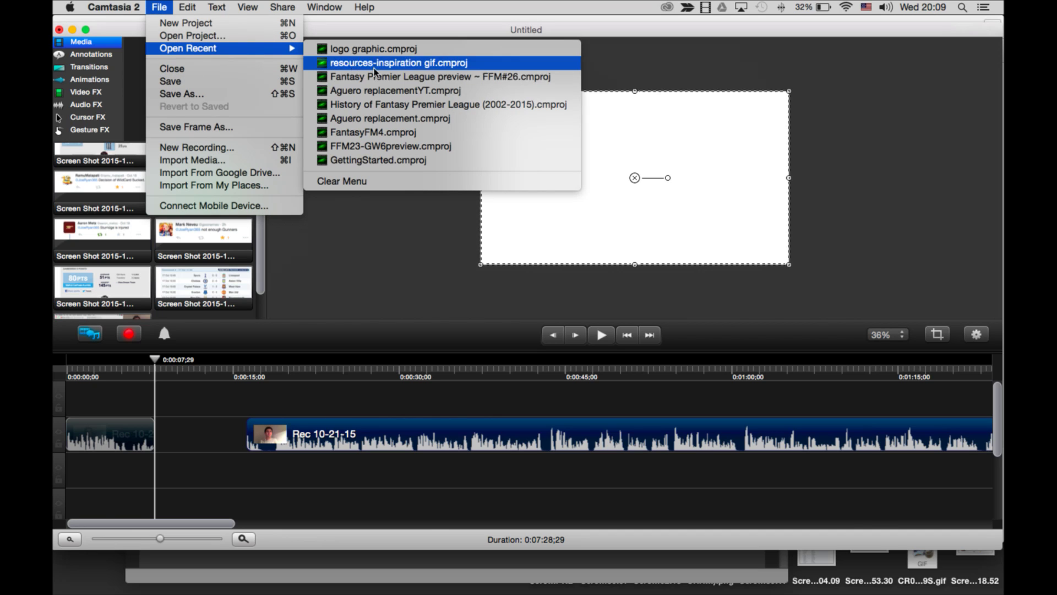
click(444, 81)
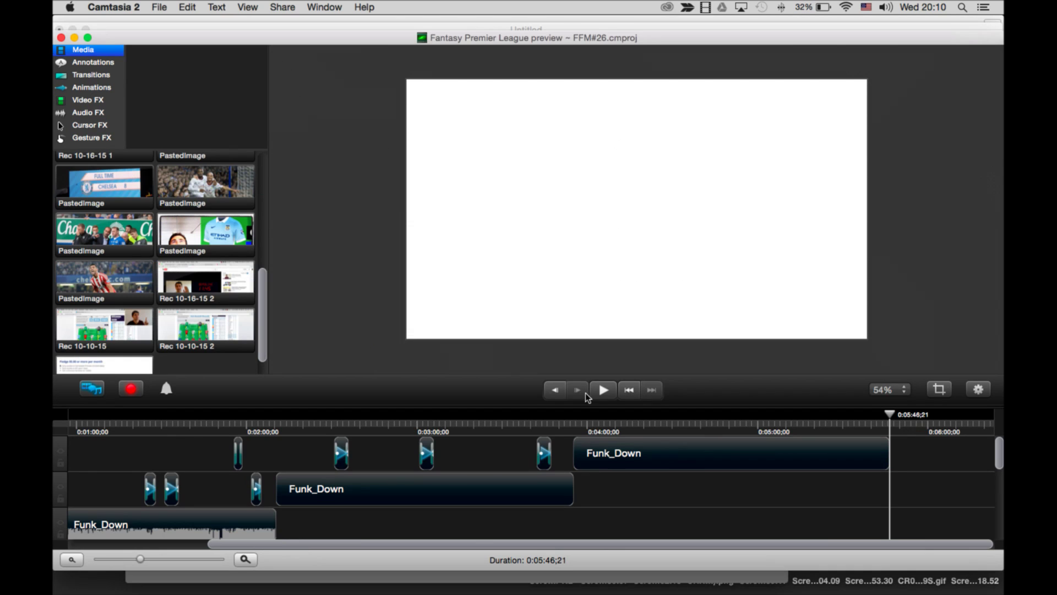
Play the project's opening briefly and preview its intro sequence at 0:00:13;05 and 0:00:15;05.
click(605, 391)
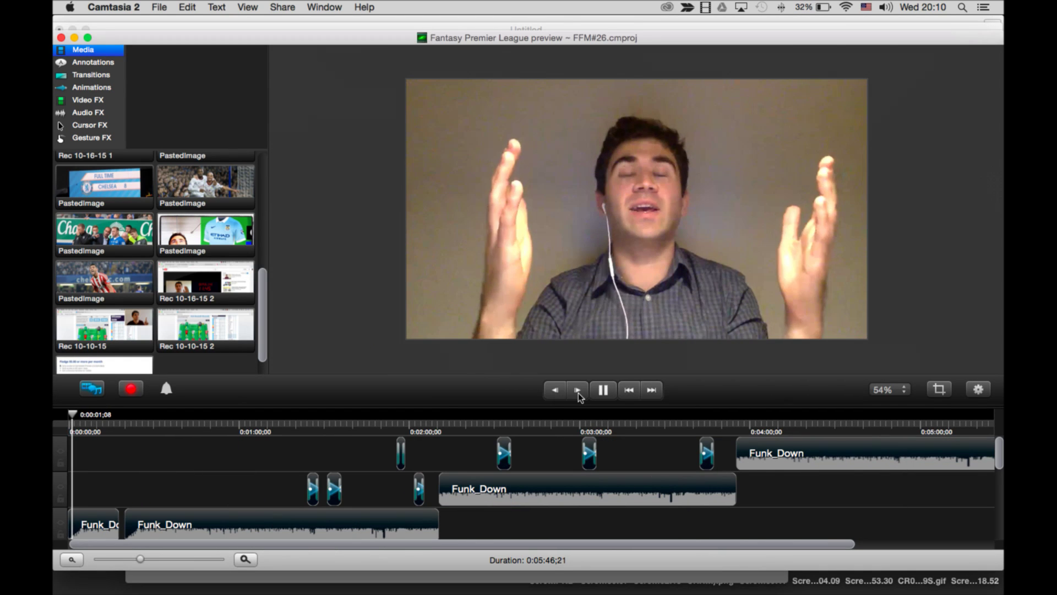
click(604, 390)
scroll(270, 464, down, 10)
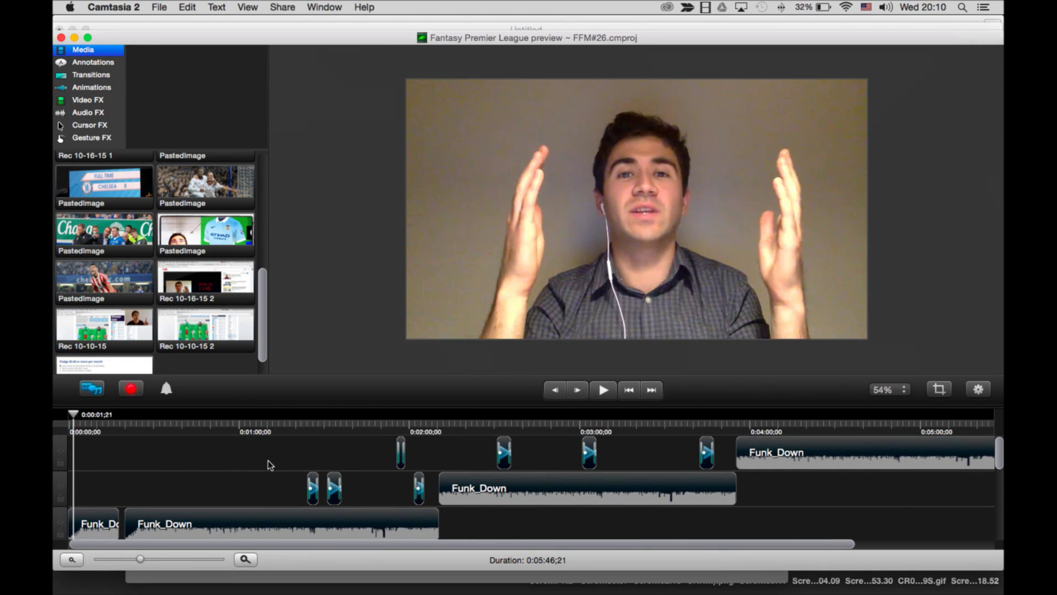
scroll(270, 464, up, 3)
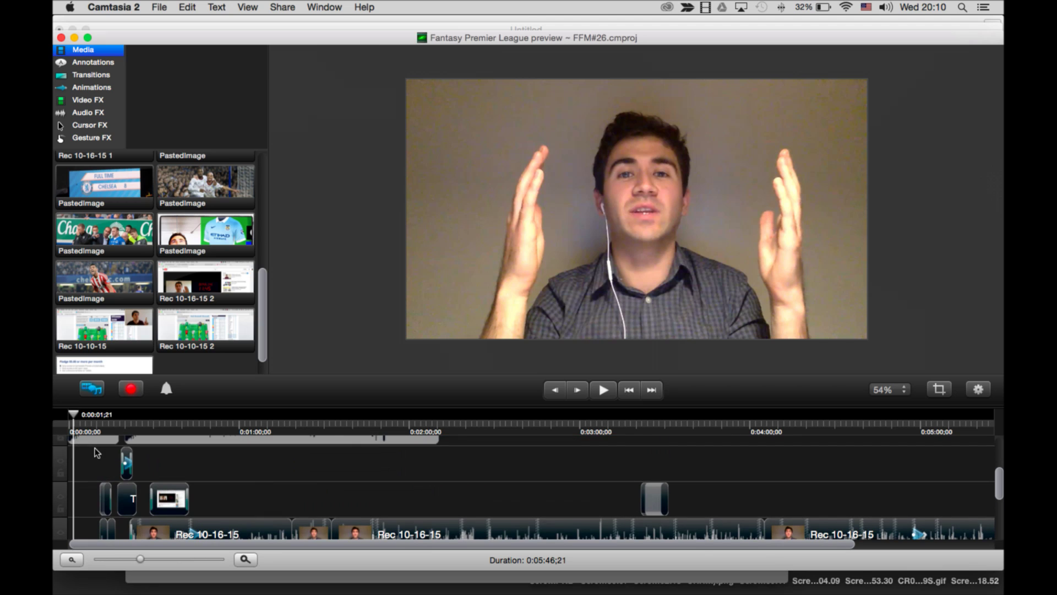
click(104, 423)
drag(107, 423, 107, 424)
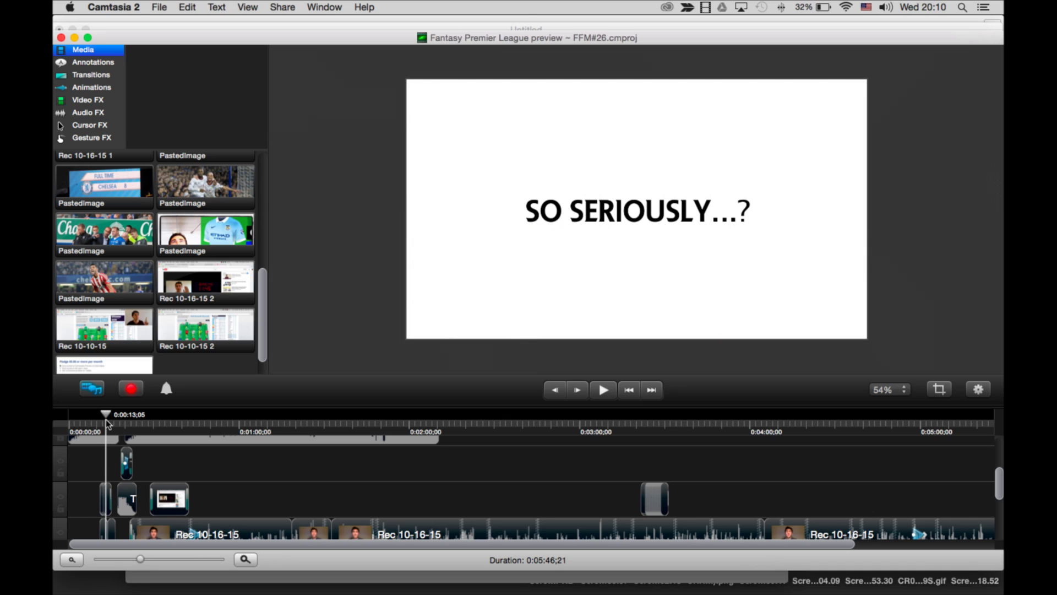
drag(107, 424, 112, 424)
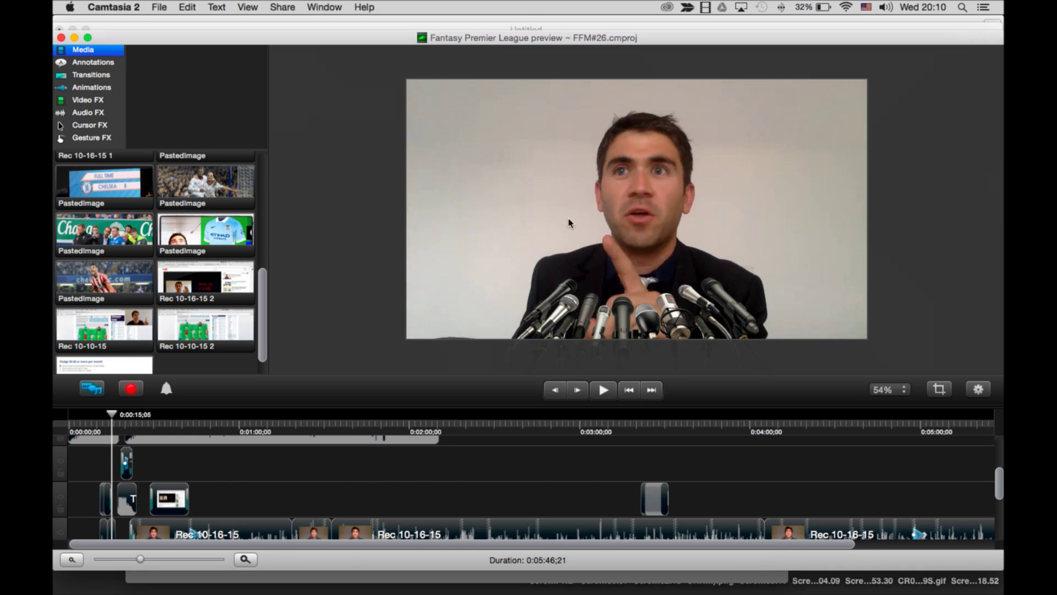
Examine the clips stacked around 0:00:15 on the enlarged timeline to identify those that make up the intro.
click(253, 560)
drag(253, 545, 195, 545)
scroll(237, 498, down, 3)
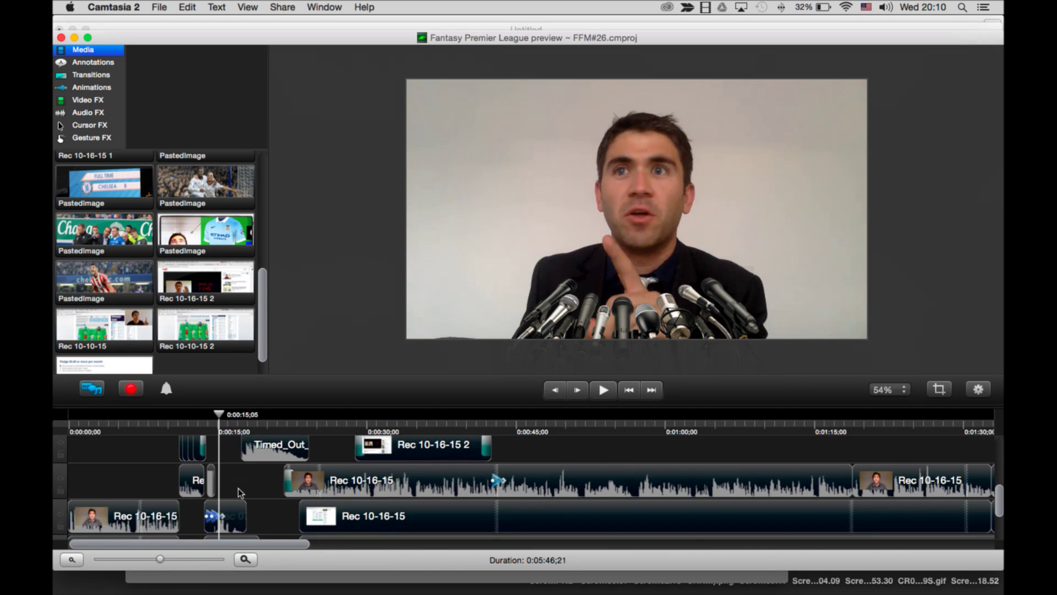
scroll(254, 484, up, 2)
click(273, 458)
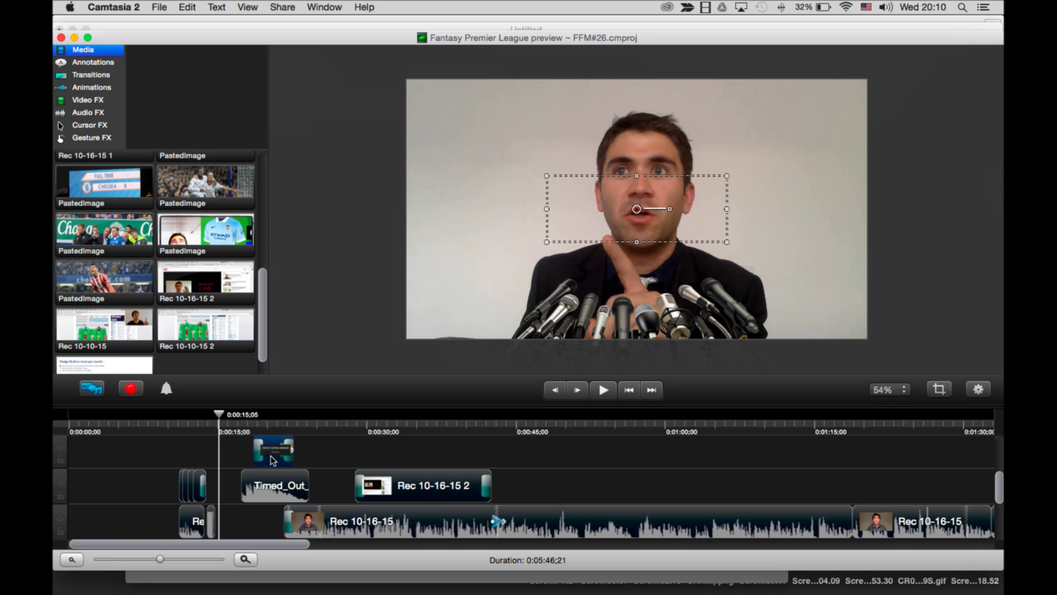
click(270, 487)
click(195, 476)
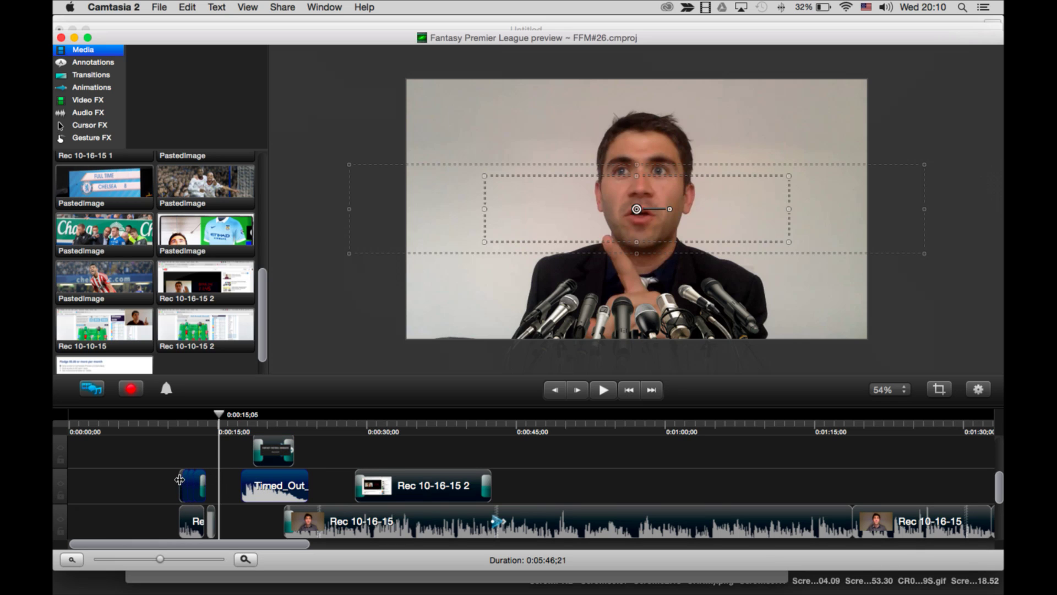
click(216, 523)
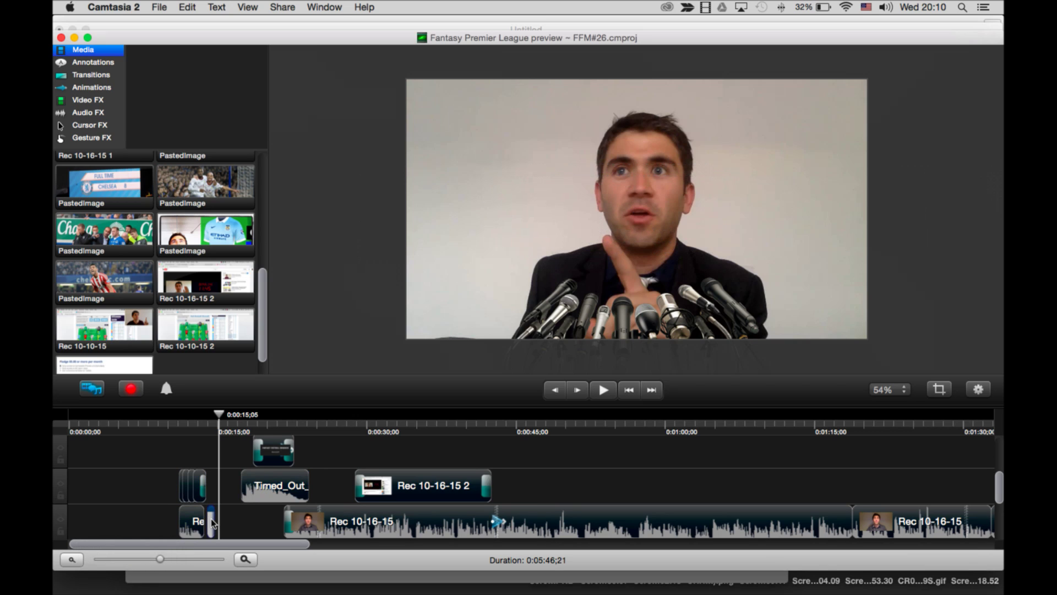
drag(167, 476, 253, 521)
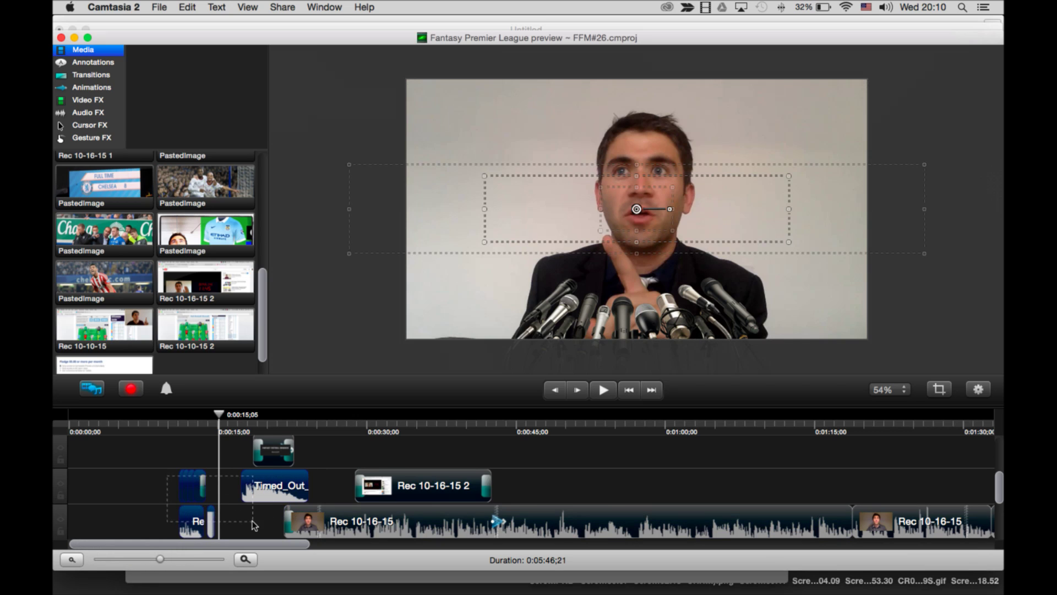
click(269, 447)
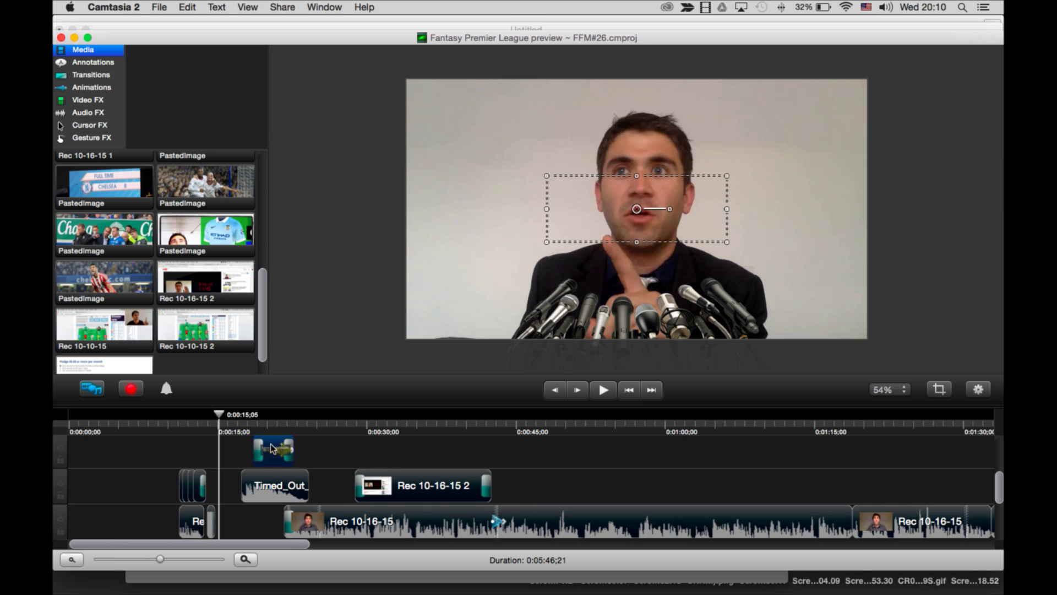
drag(167, 482, 259, 526)
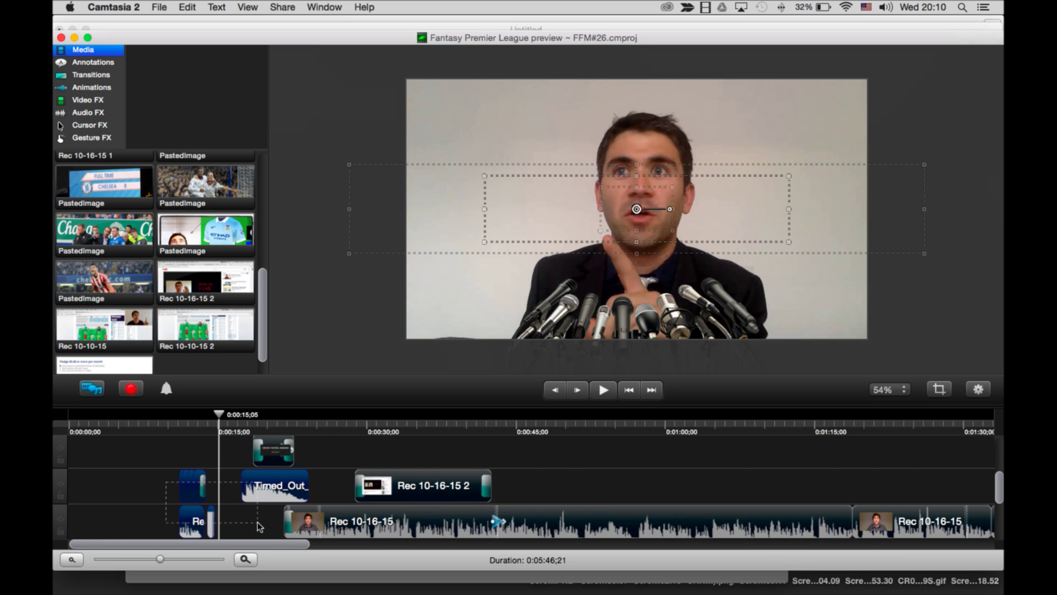
click(261, 451)
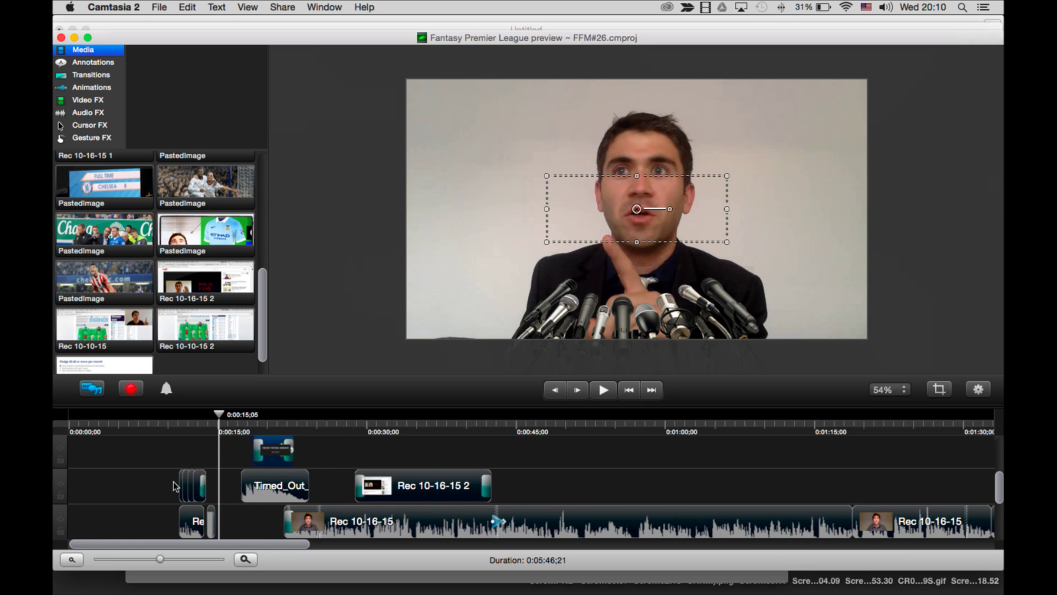
Select and copy the intro's title, sound, logo, press conference and microphone clips across all the tracks around 0:00:15.
drag(175, 485, 262, 531)
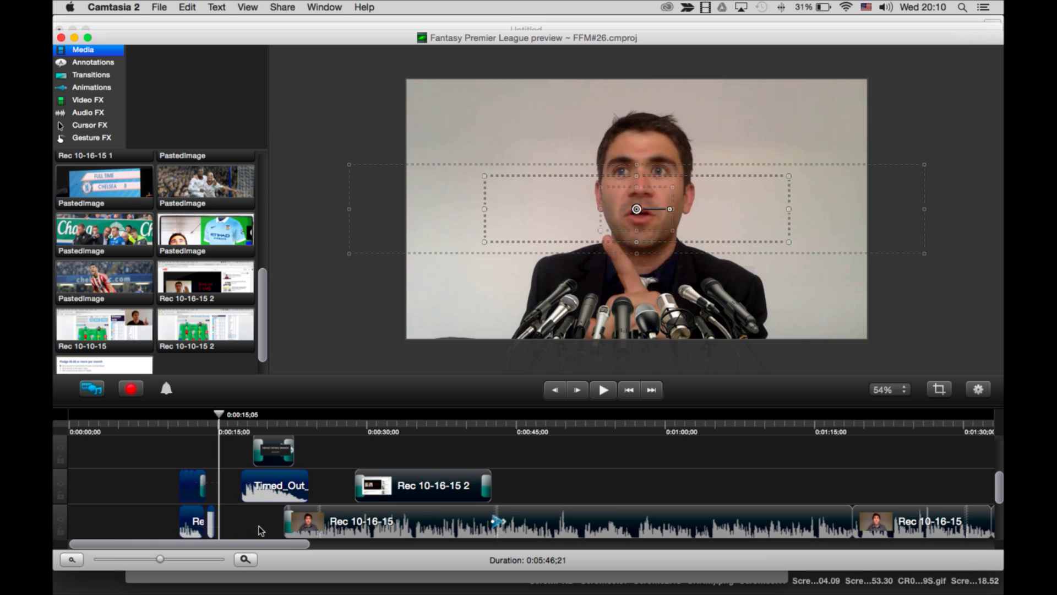
shift+click(270, 463)
scroll(238, 487, down, 3)
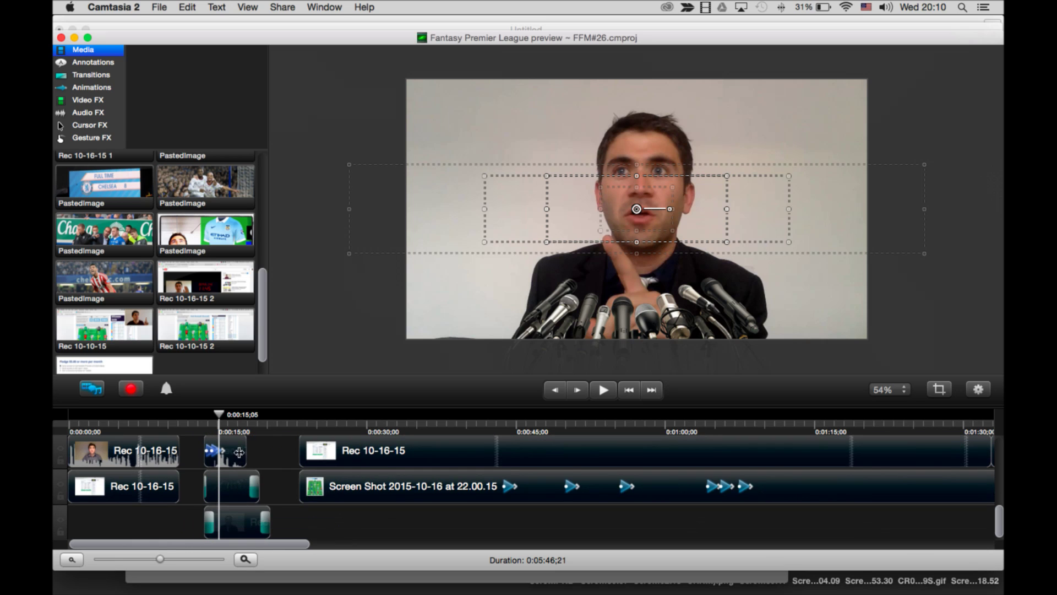
shift+click(238, 521)
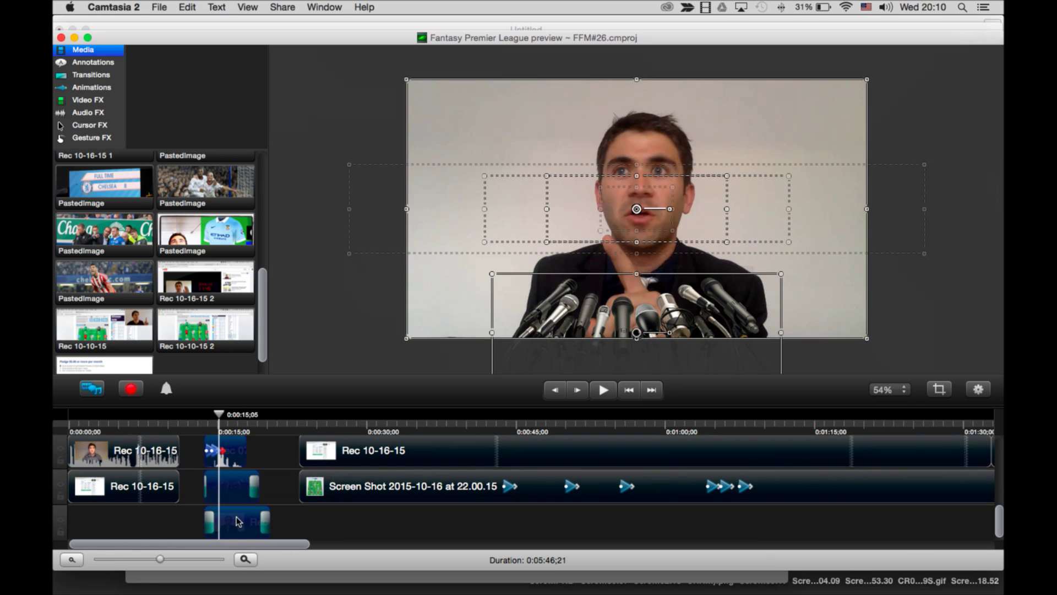
Return to the Untitled project, shift the second Rec 10-21-15 part to about 0:00:31 and paste the intro clips at 0:00:07;29.
click(398, 28)
key(super+z)
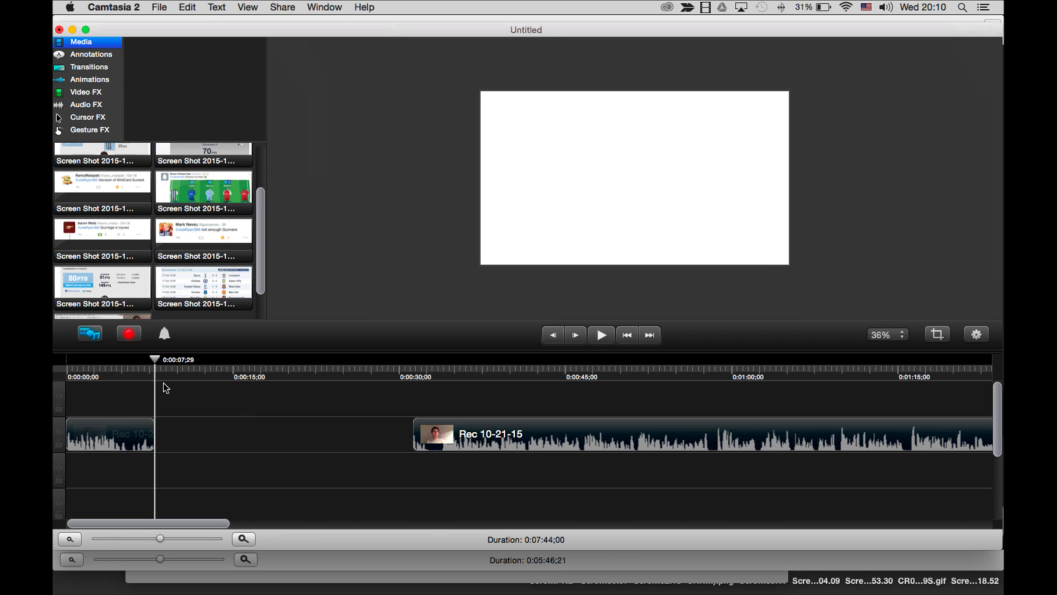
key(super+z)
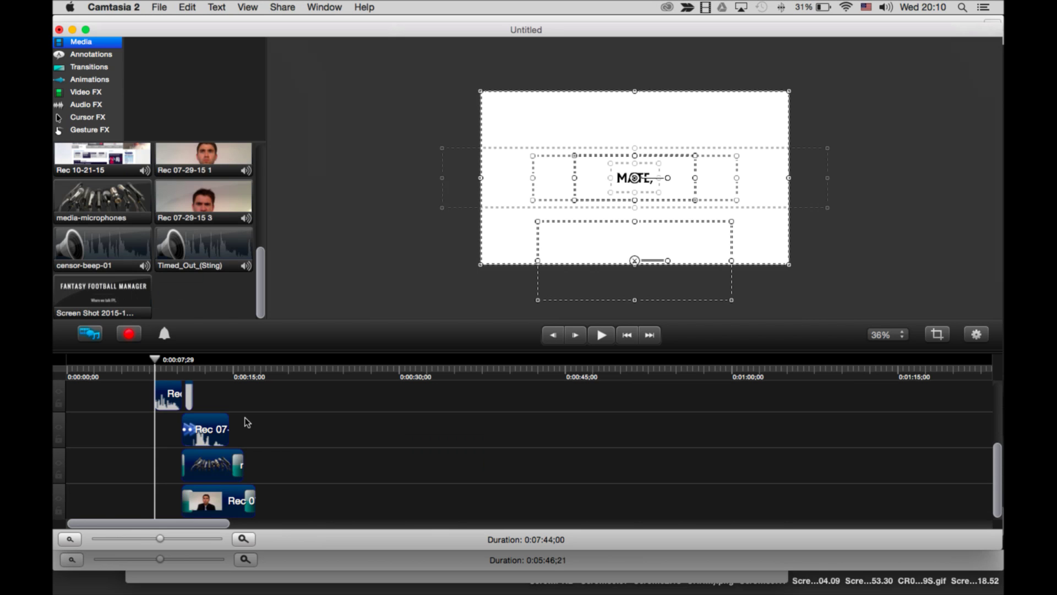
key(super+shift+z)
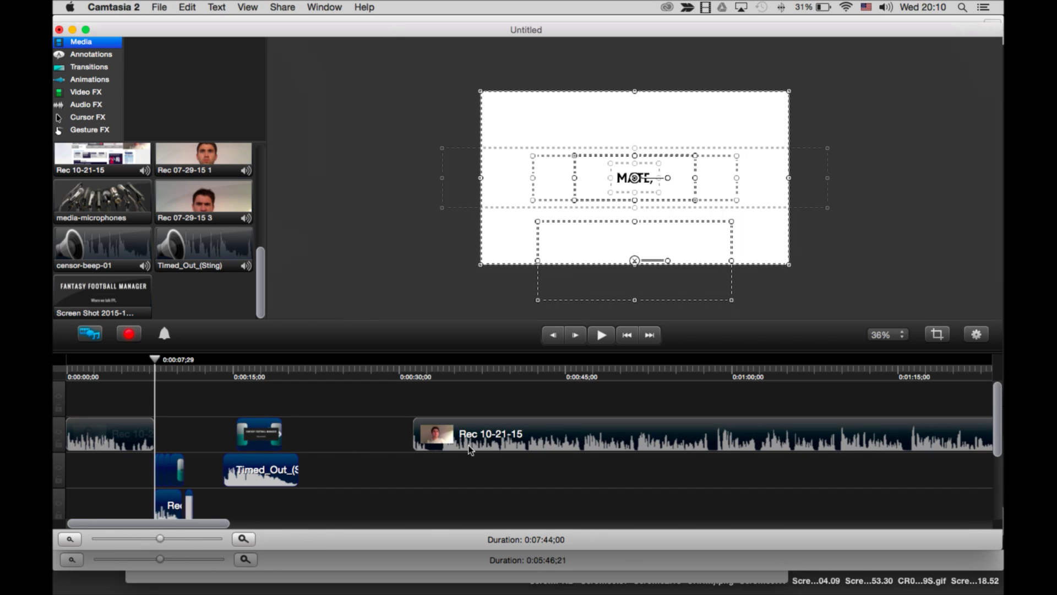
Play the timeline from 0:00:06;04 through the pasted intro and stop at the Fantasy Football Manager logo, at 0:00:18;01.
drag(155, 365, 137, 373)
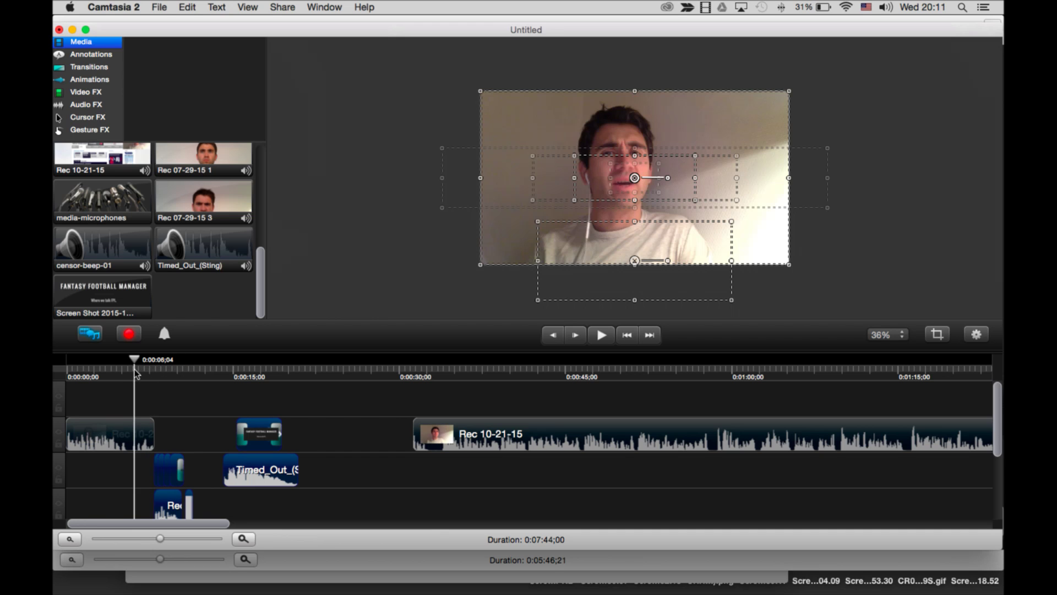
click(601, 335)
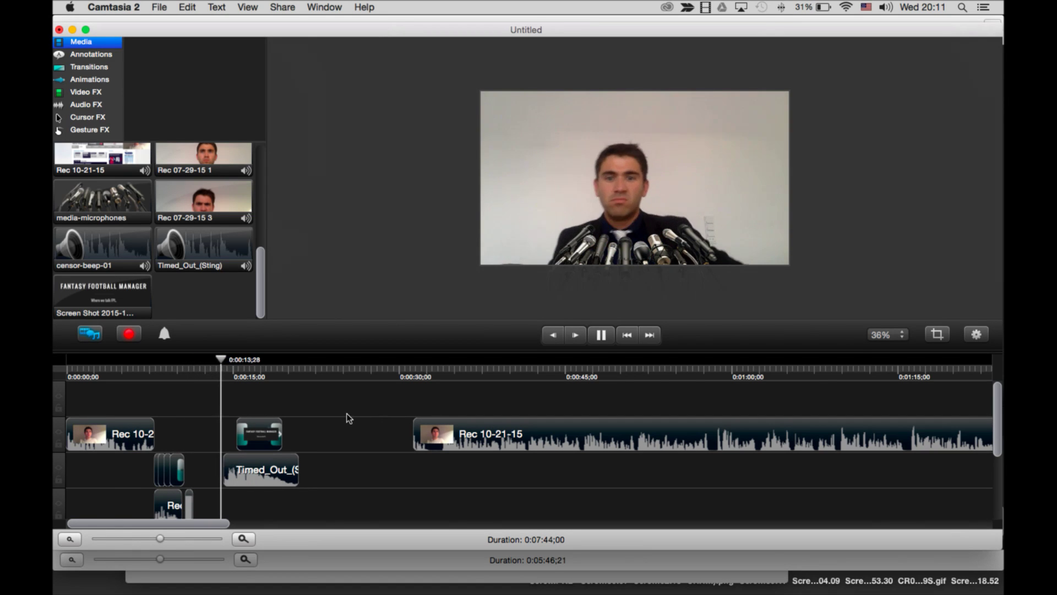
scroll(347, 430, down, 2)
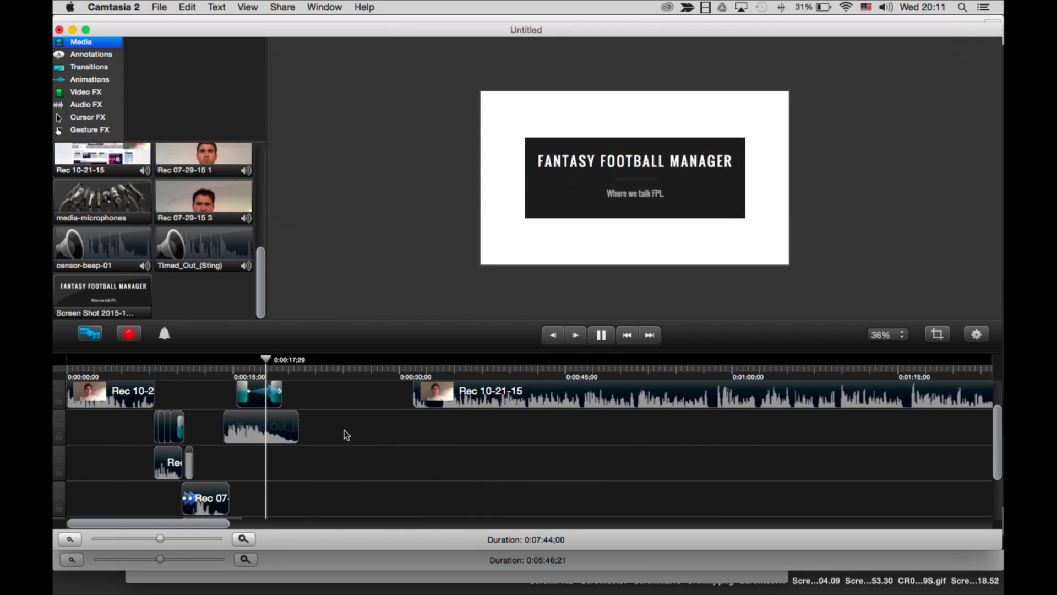
key(space)
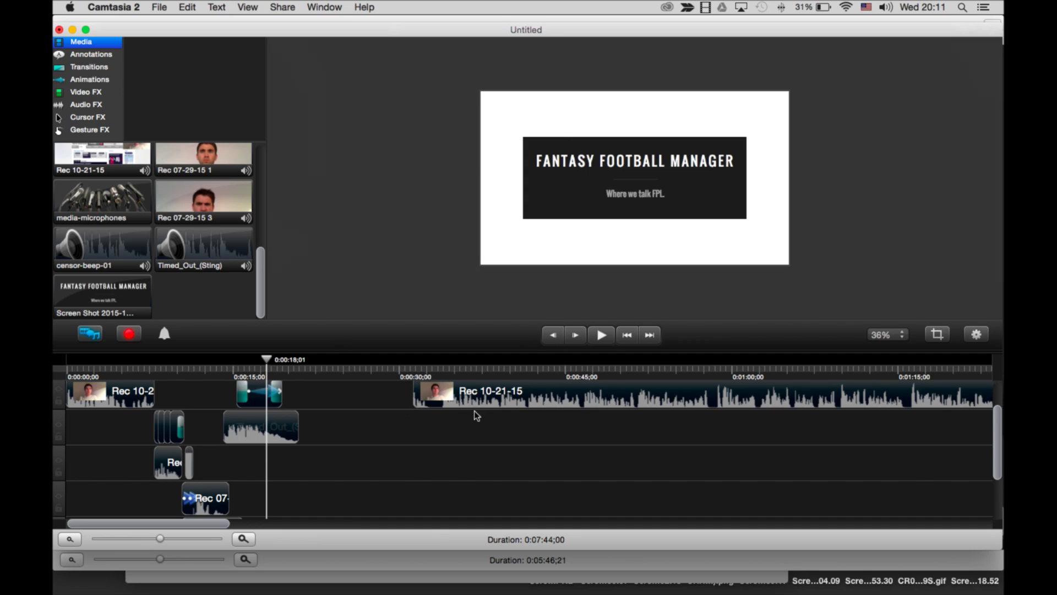
Move the second Rec 10-21-15 part back to about 0:00:18, onto a track beneath the Fantasy Football Manager logo and its sting.
scroll(474, 411, up, 2)
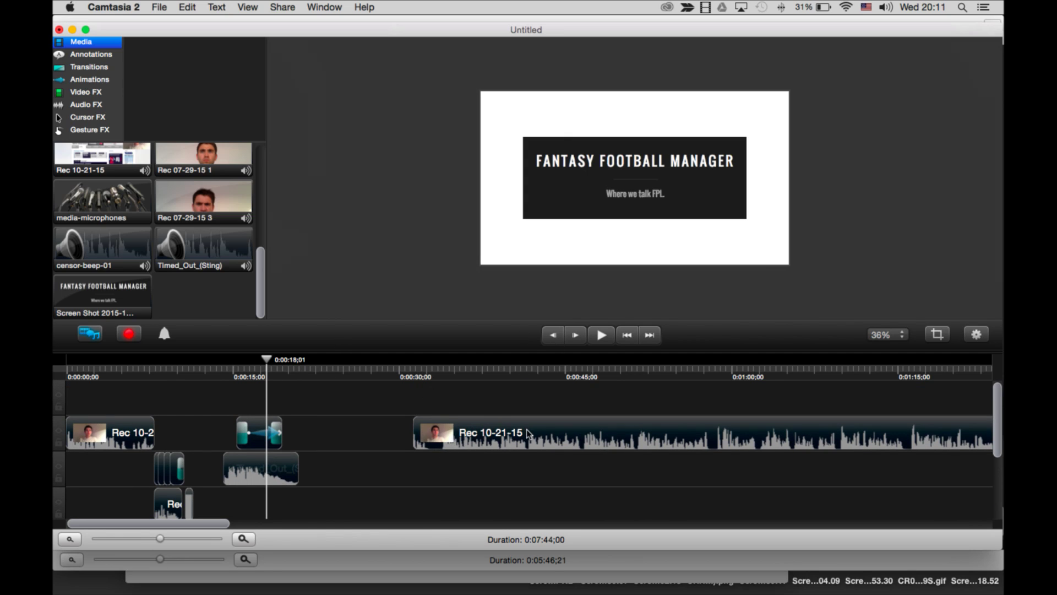
drag(526, 428, 355, 406)
drag(278, 391, 274, 392)
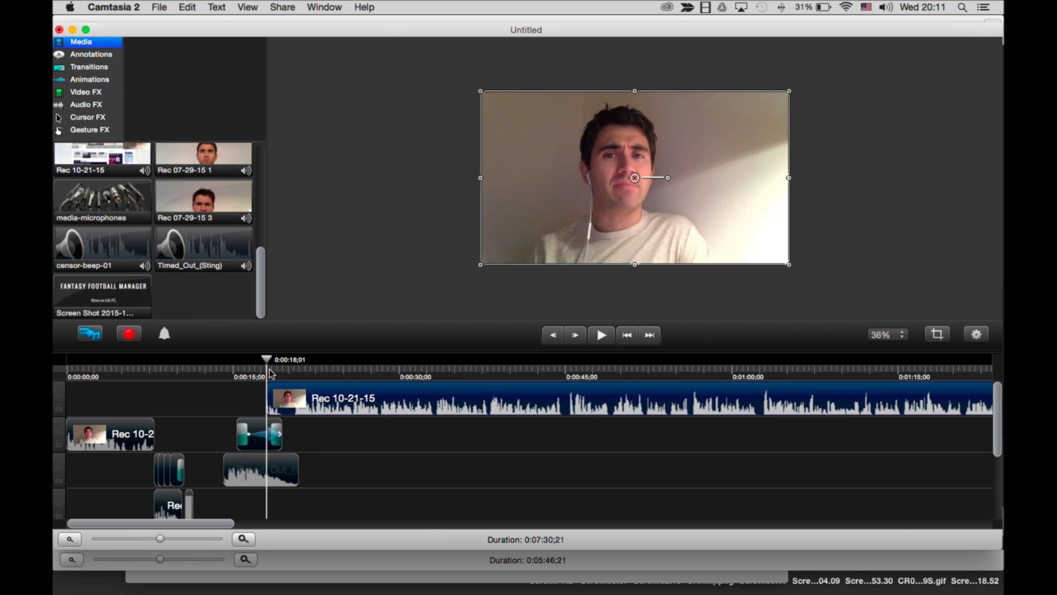
key(space)
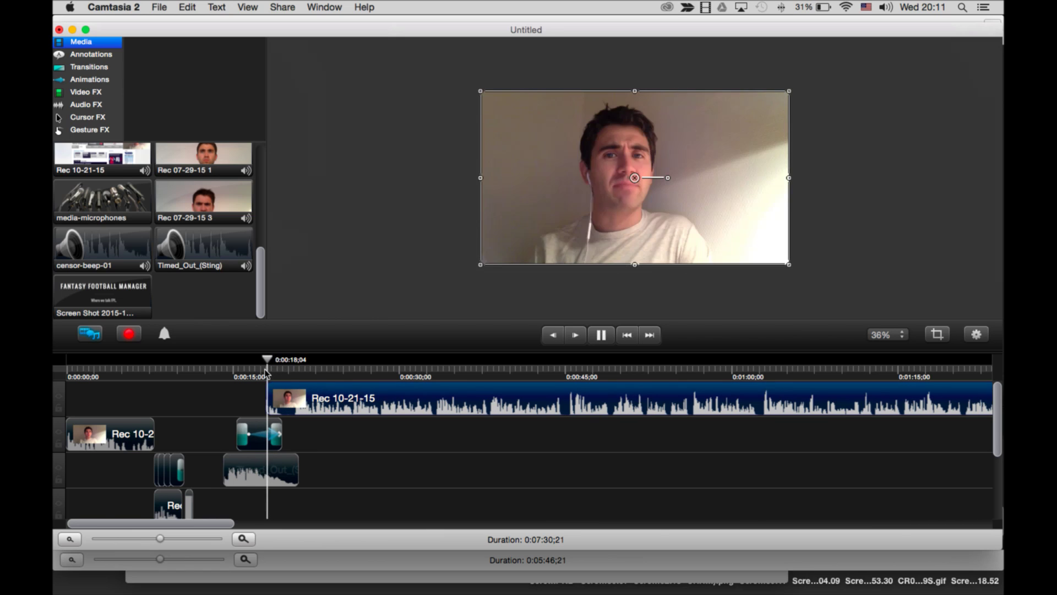
drag(359, 404, 355, 487)
click(268, 376)
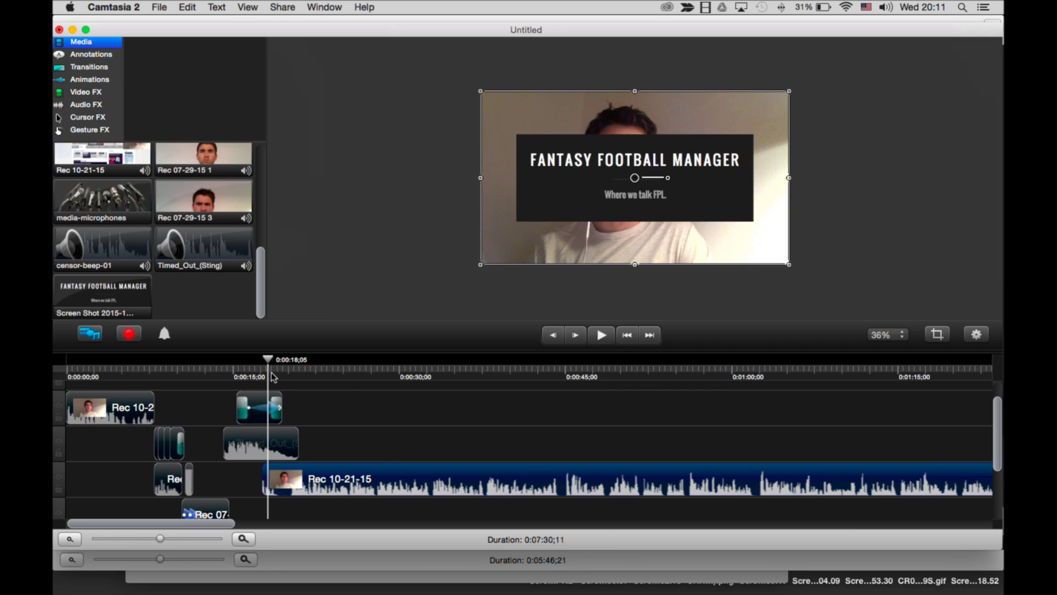
Split the second Rec 10-21-15 part at 0:00:20;03 and ripple-delete the short piece before the cut.
key(space)
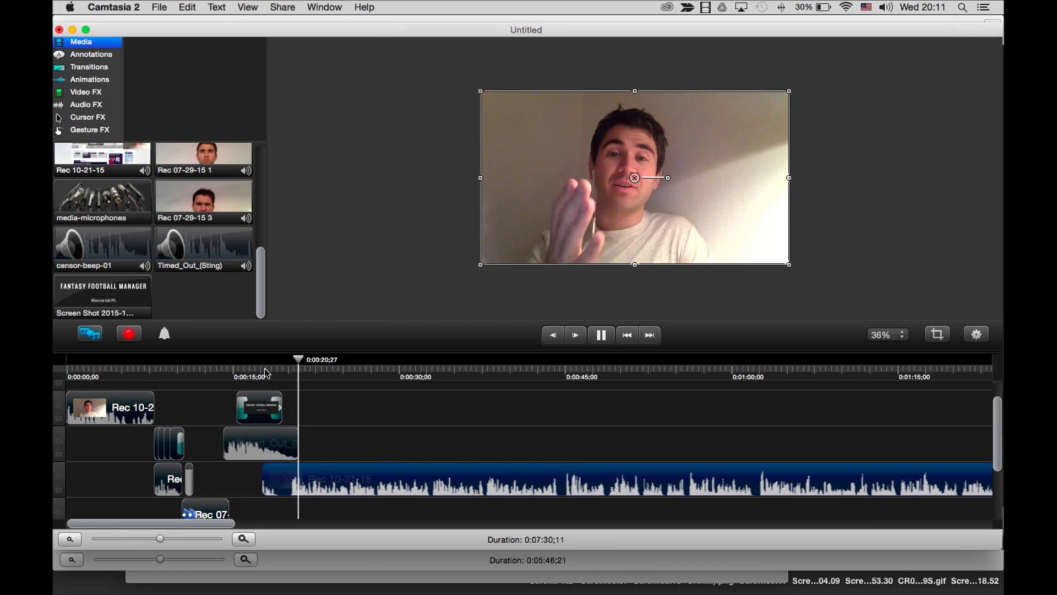
key(space)
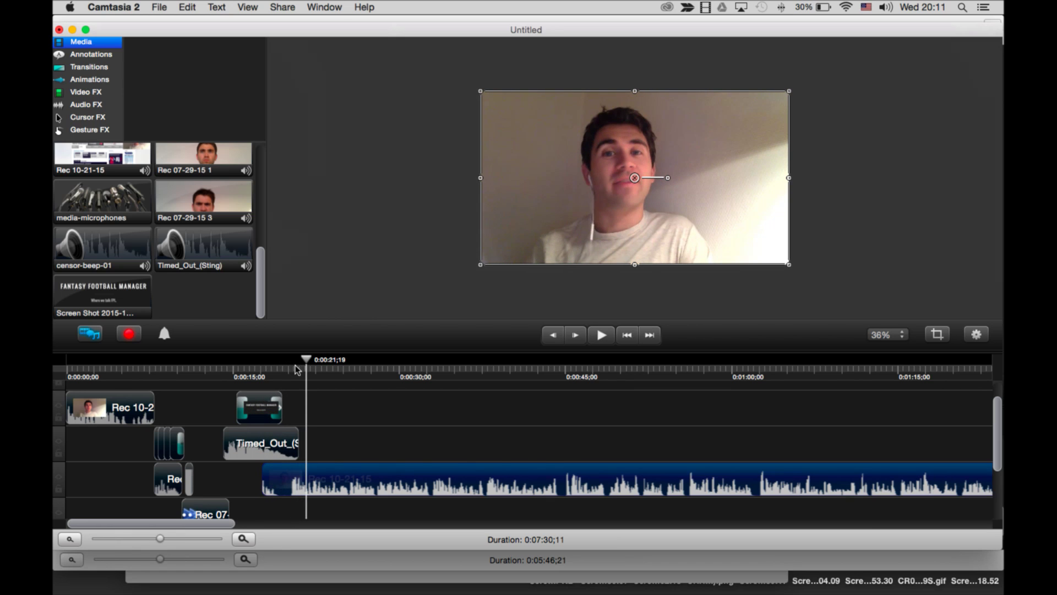
drag(297, 369, 291, 371)
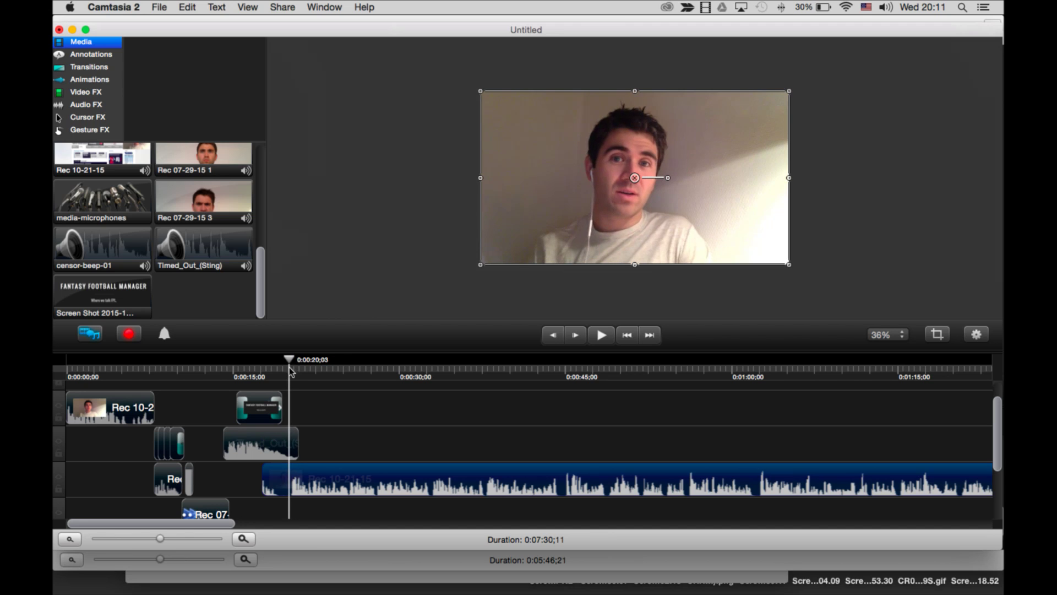
right_click(295, 482)
click(316, 481)
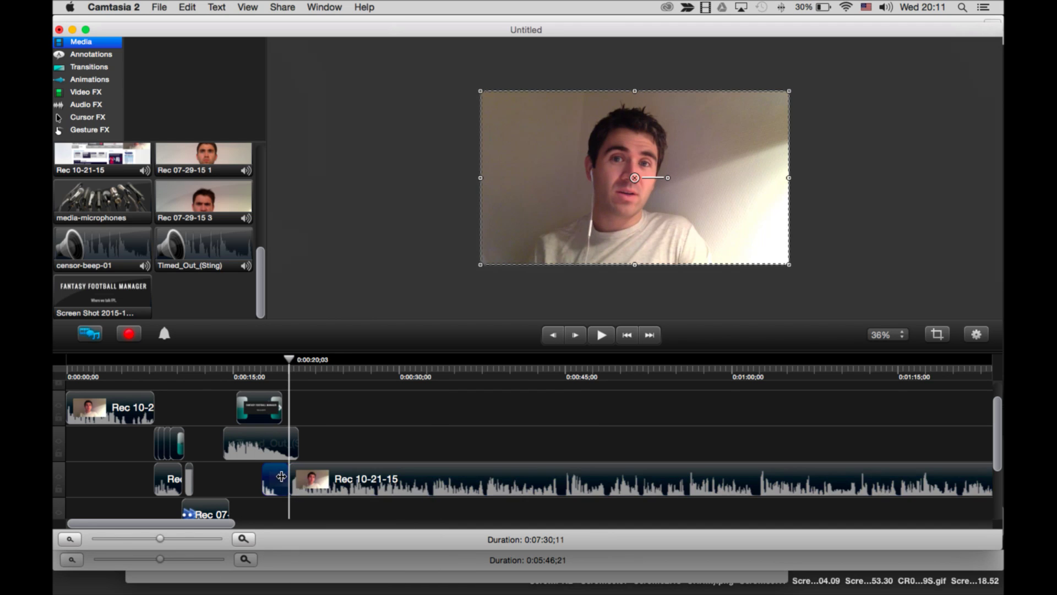
key(super+BackSpace)
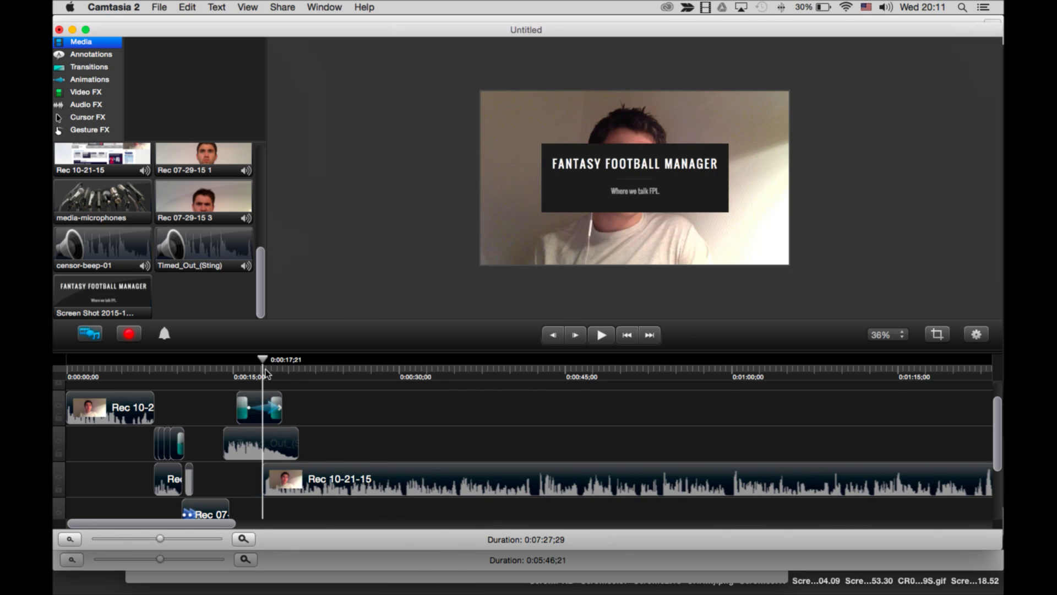
Play the timeline from just before the intro into its opening titles, stopping at 0:00:08;14.
click(141, 368)
key(space)
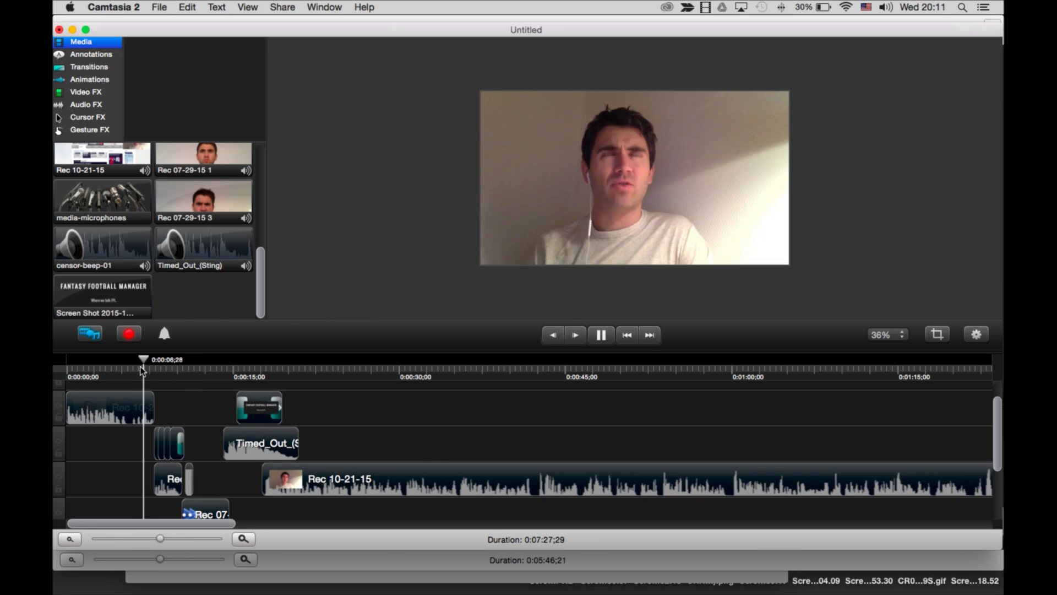
key(space)
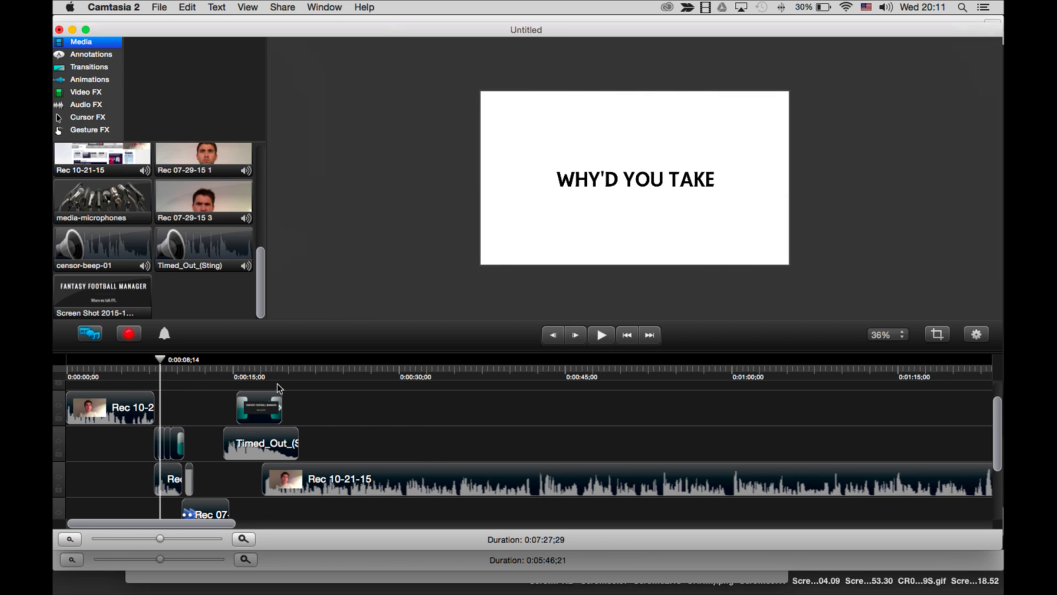
Add a Fade In/Out transition to the start of the second Rec 10-21-15 part, under the Fantasy Football Manager logo.
click(262, 375)
click(341, 480)
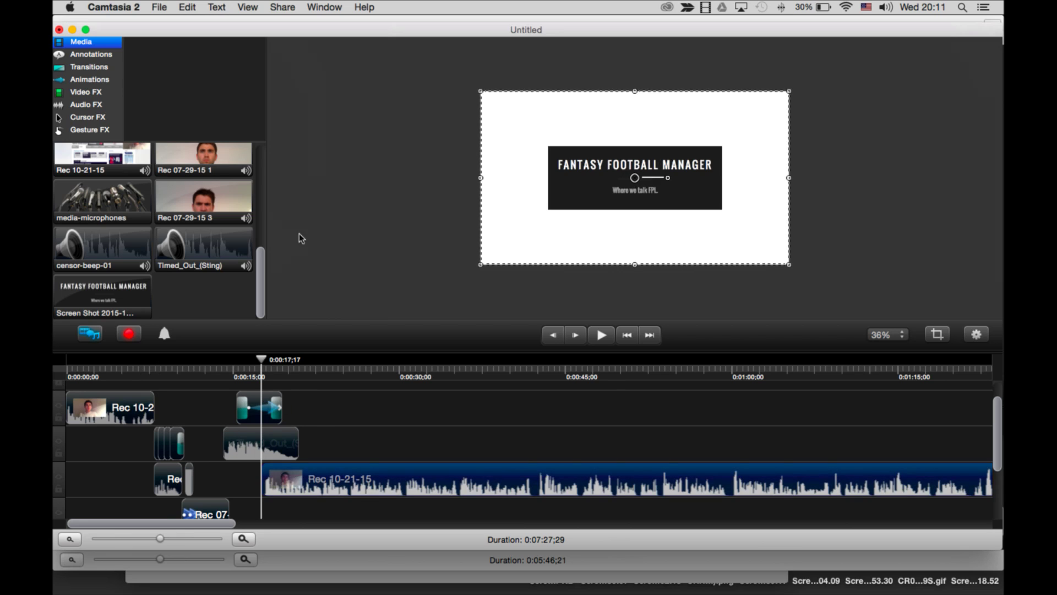
click(81, 68)
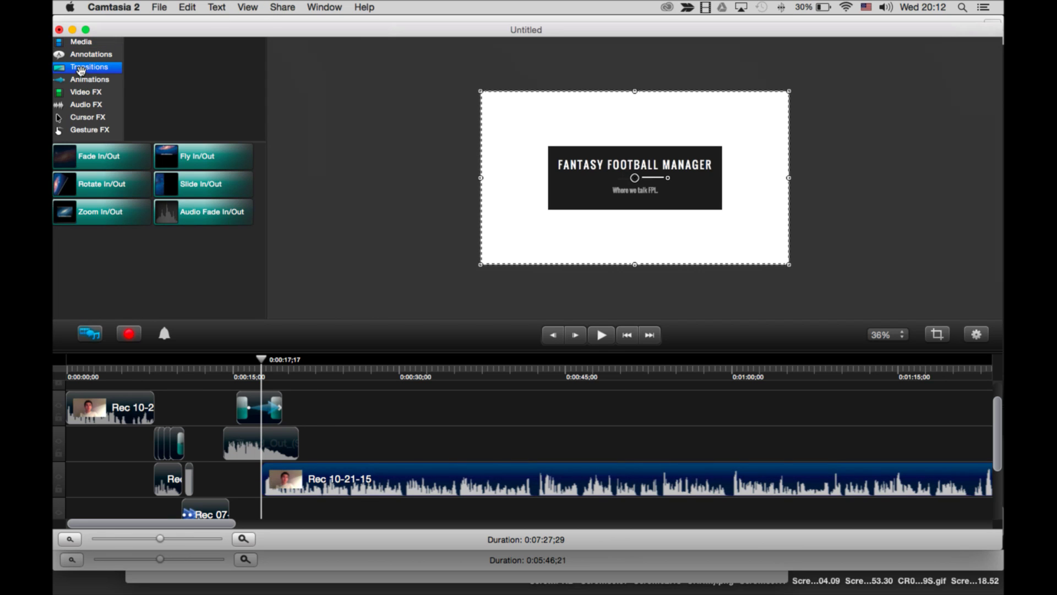
drag(103, 155, 279, 487)
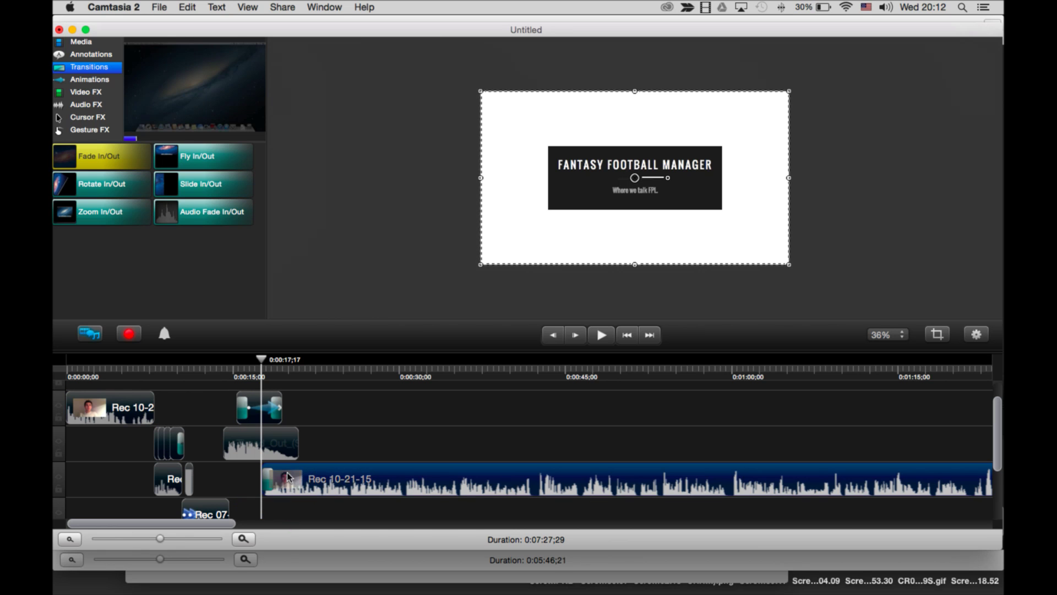
Play through the logo and the faded-in recording to check the transition, stopping at 0:00:35;07.
key(space)
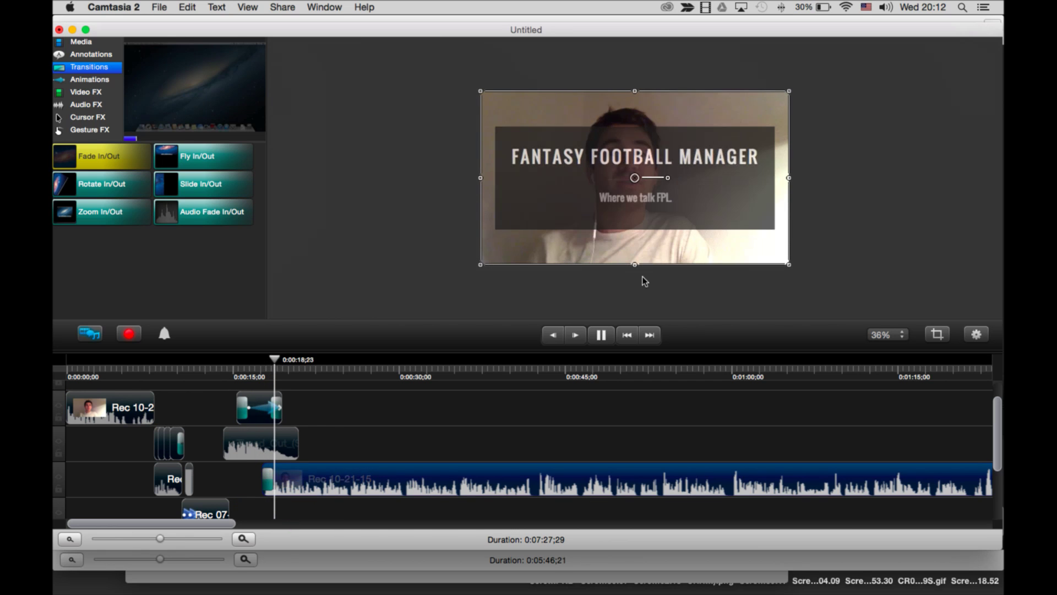
key(space)
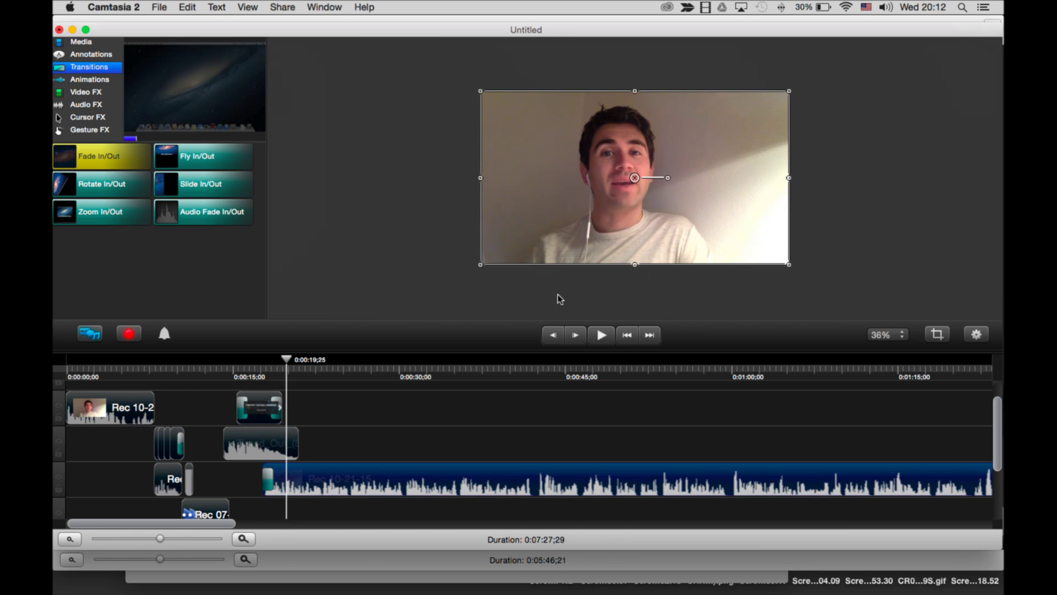
drag(282, 374, 232, 381)
key(space)
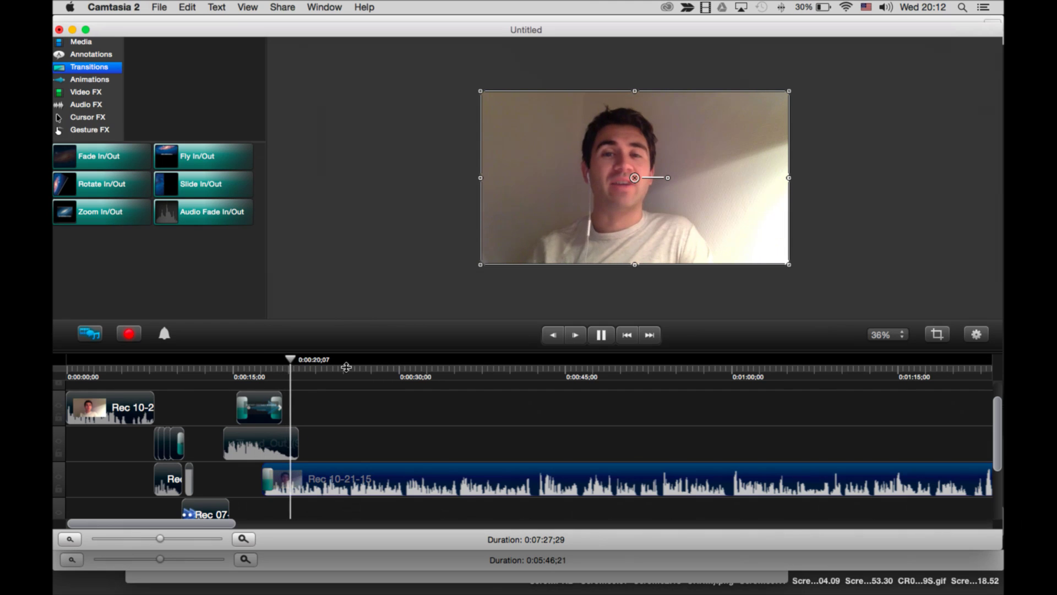
click(519, 298)
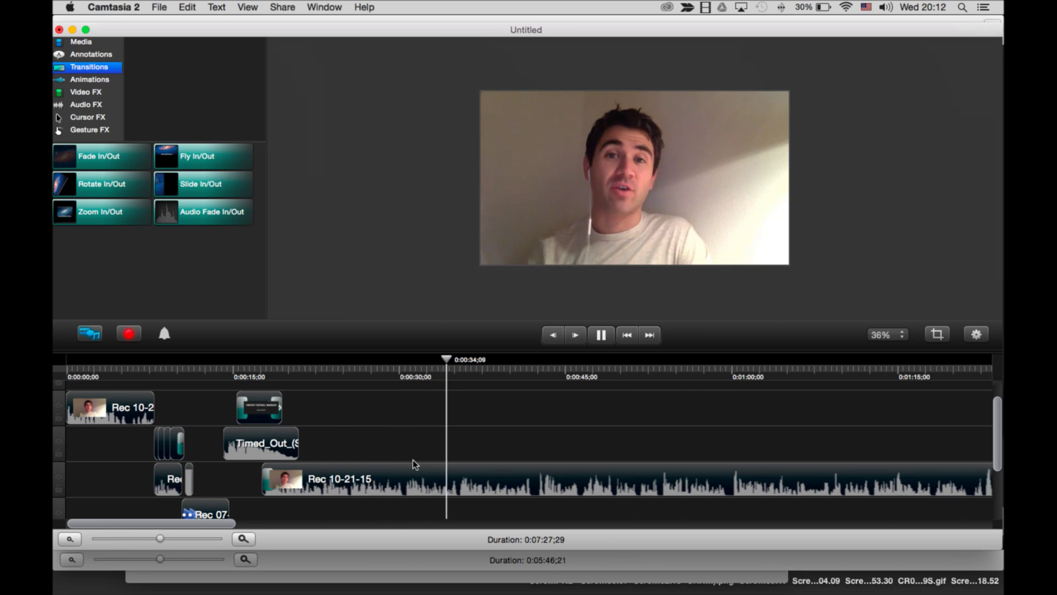
key(space)
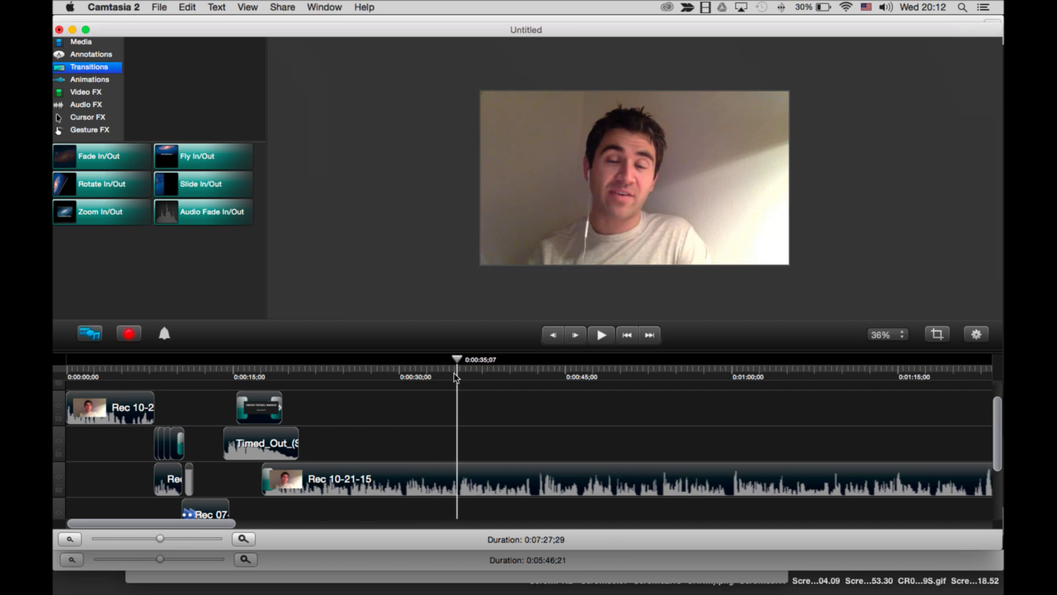
Place a plain white text annotation without a background at 0:00:33;19 in the upper-right corner of the video.
drag(457, 378, 436, 378)
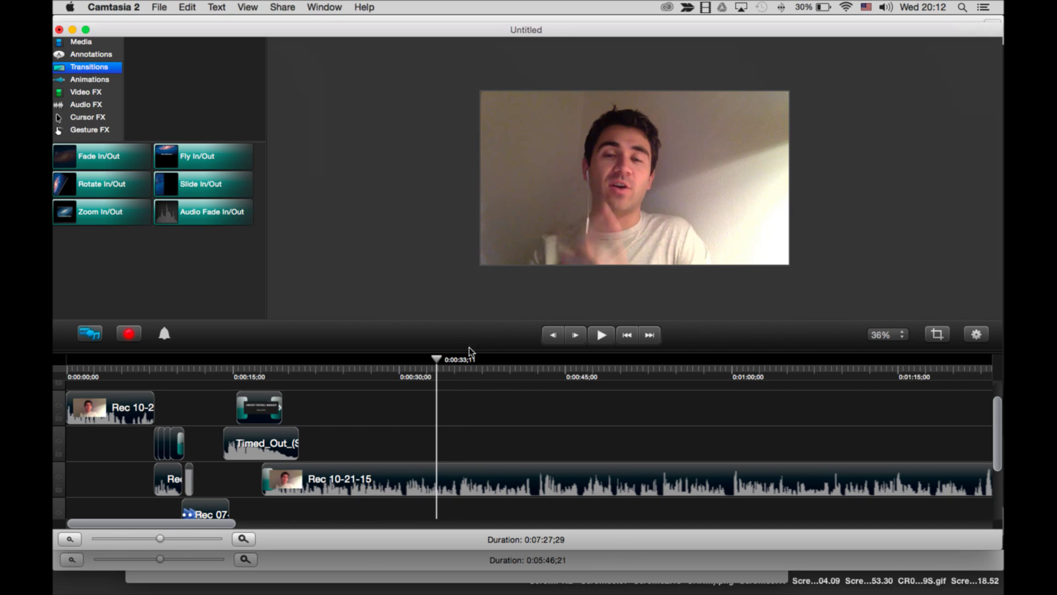
click(434, 369)
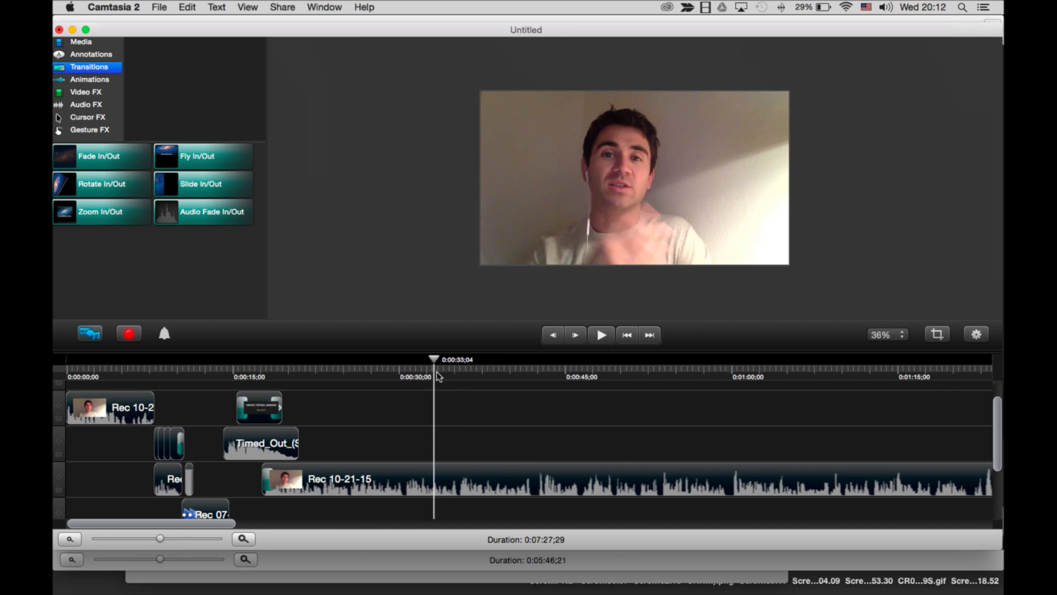
drag(437, 371, 439, 372)
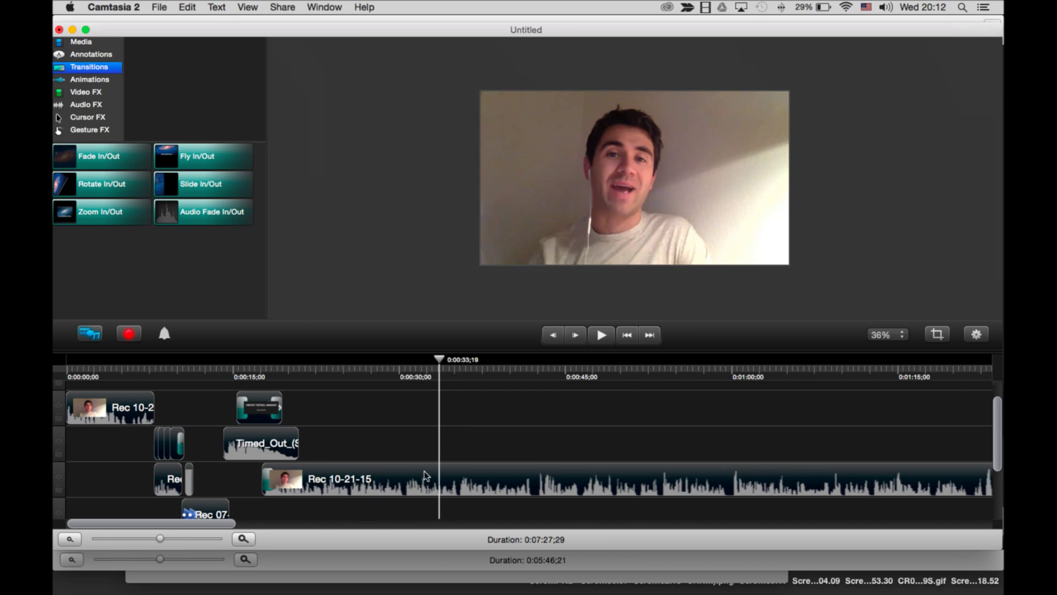
click(92, 54)
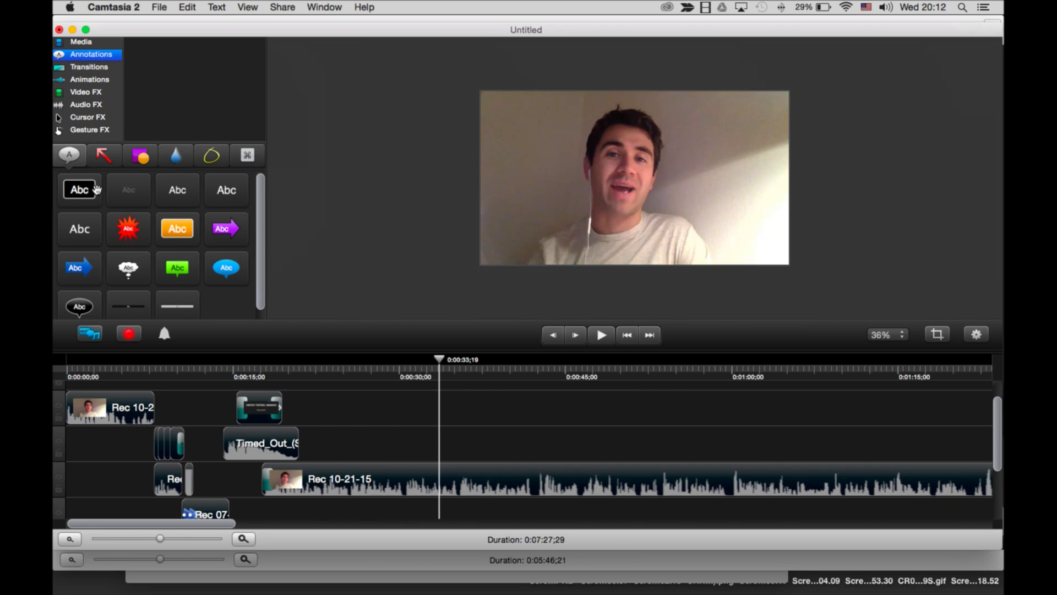
click(78, 227)
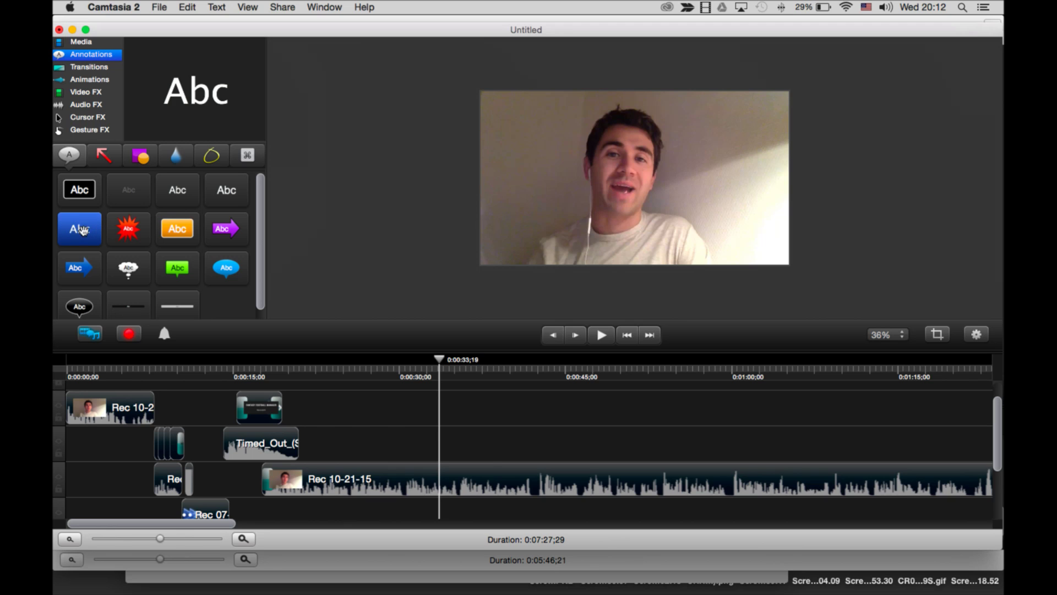
mouse_move(80, 229)
mouse_down()
mouse_move(698, 170)
mouse_move(756, 105)
mouse_up()
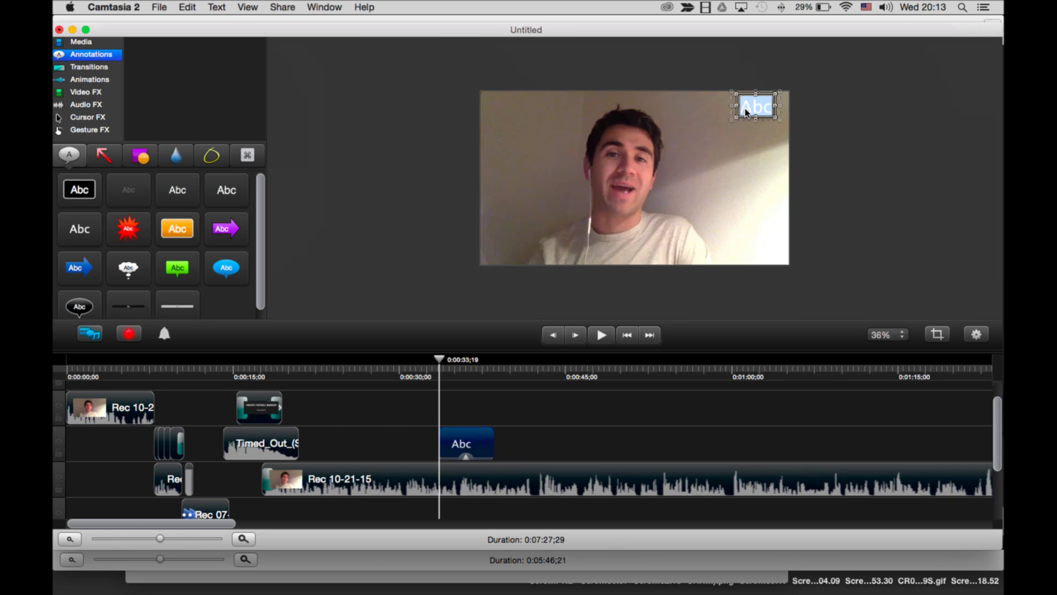
Enter the presenter's social media handle as the annotation text and fit it into the upper-right corner of the picture.
text(@JoeRyan356)
drag(735, 110, 777, 84)
click(804, 139)
scroll(752, 121, up, 3)
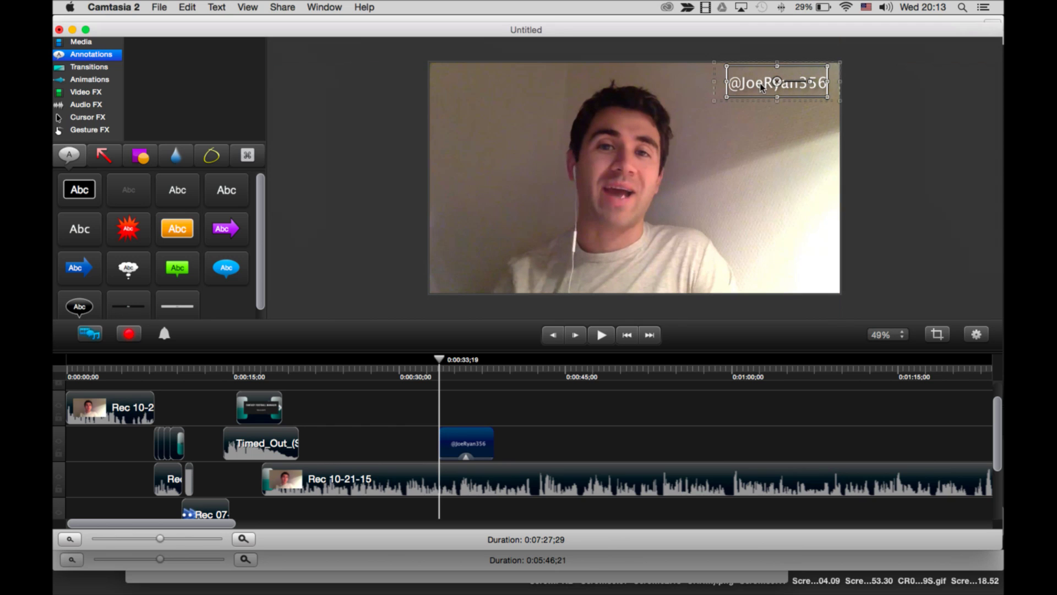
Remove the Drop Shadow effect from the handle annotation.
click(468, 454)
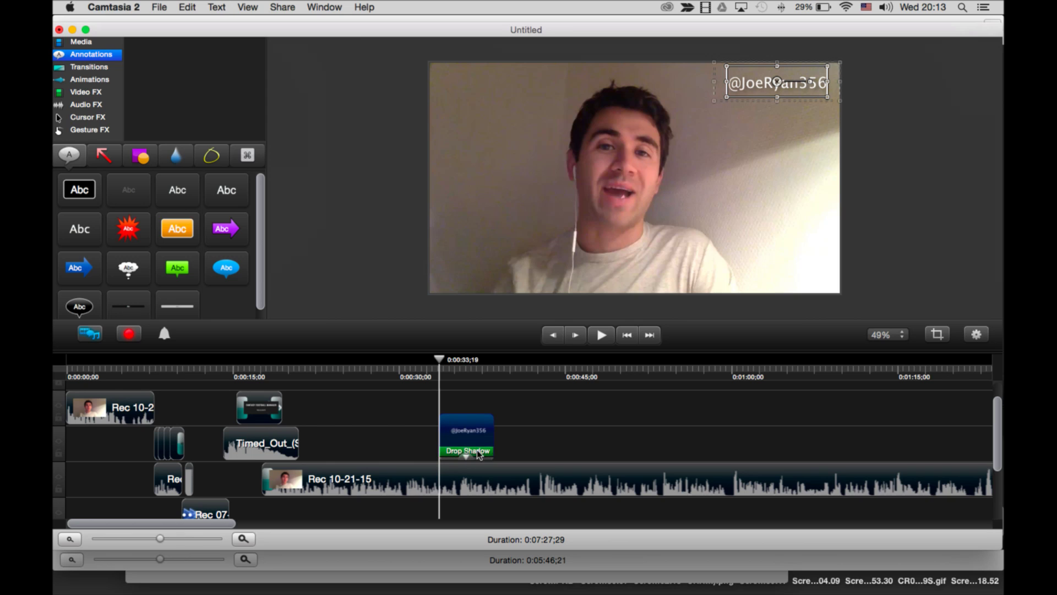
key(Delete)
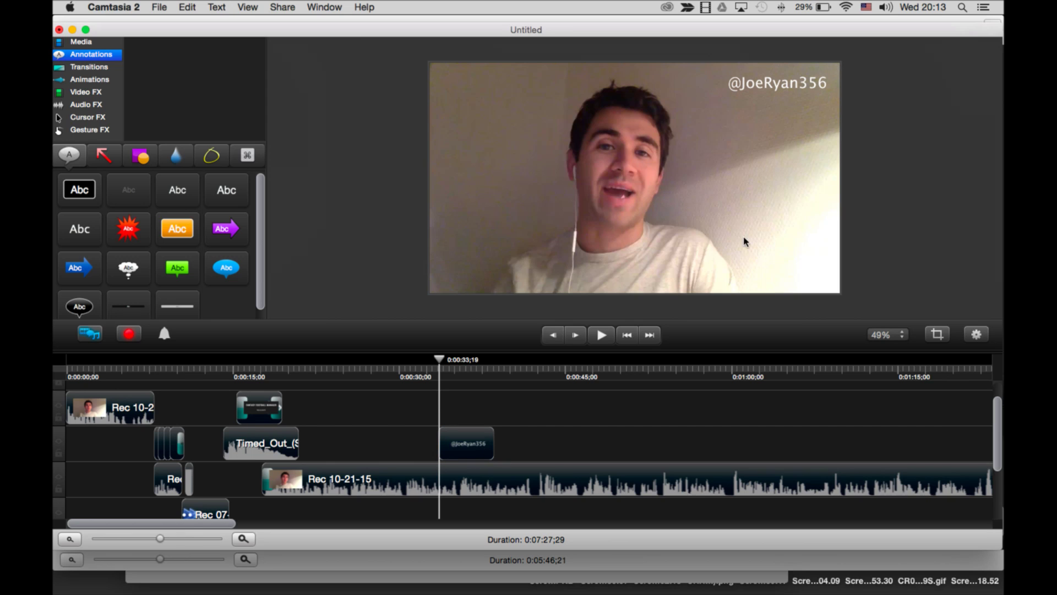
Show the handle annotation's properties and set its font to Helvetica Neue in the Thin style.
click(479, 448)
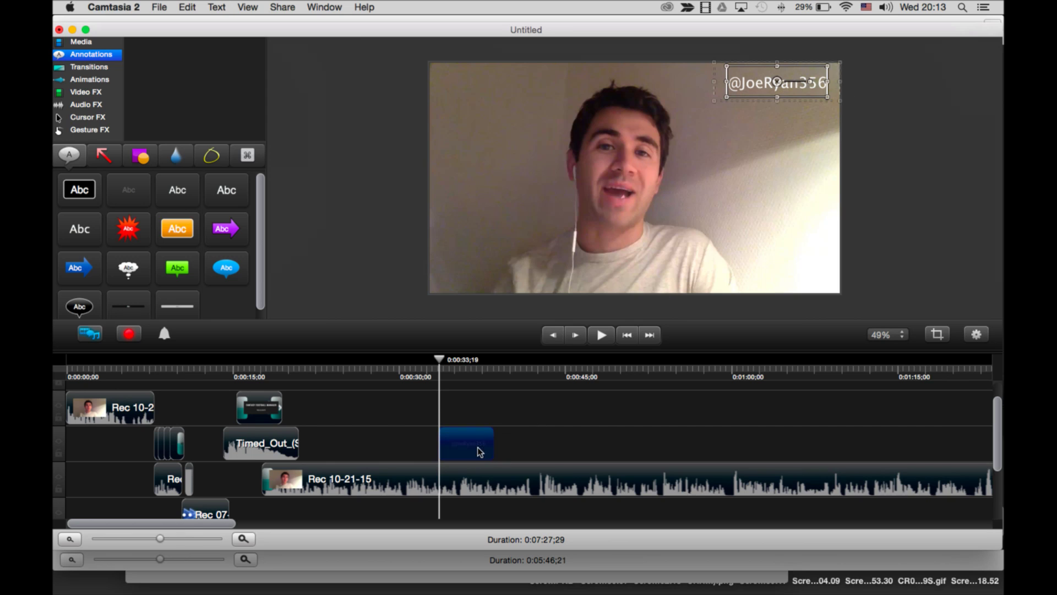
right_click(470, 445)
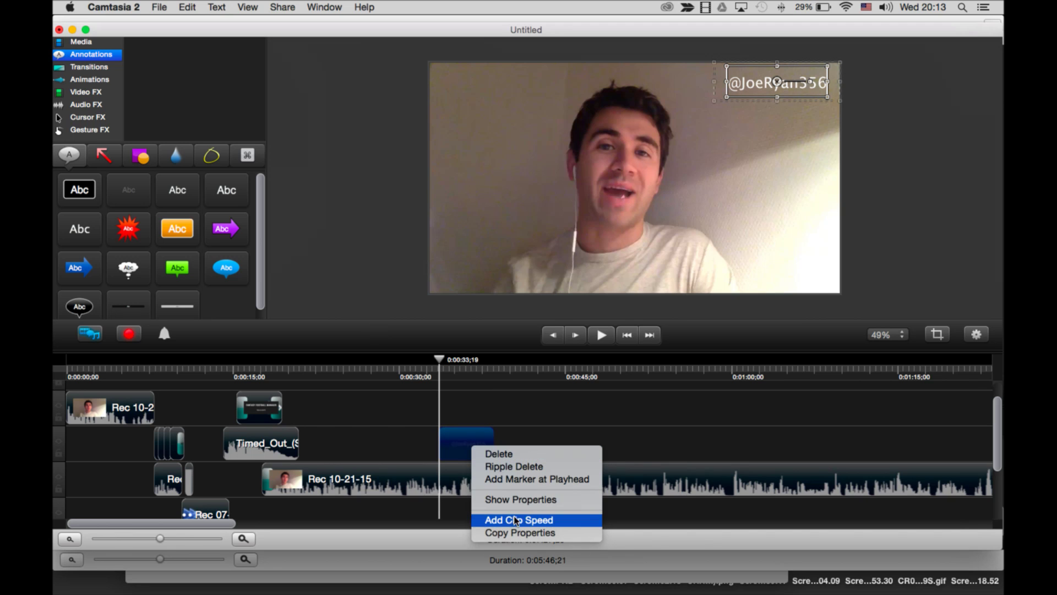
click(506, 498)
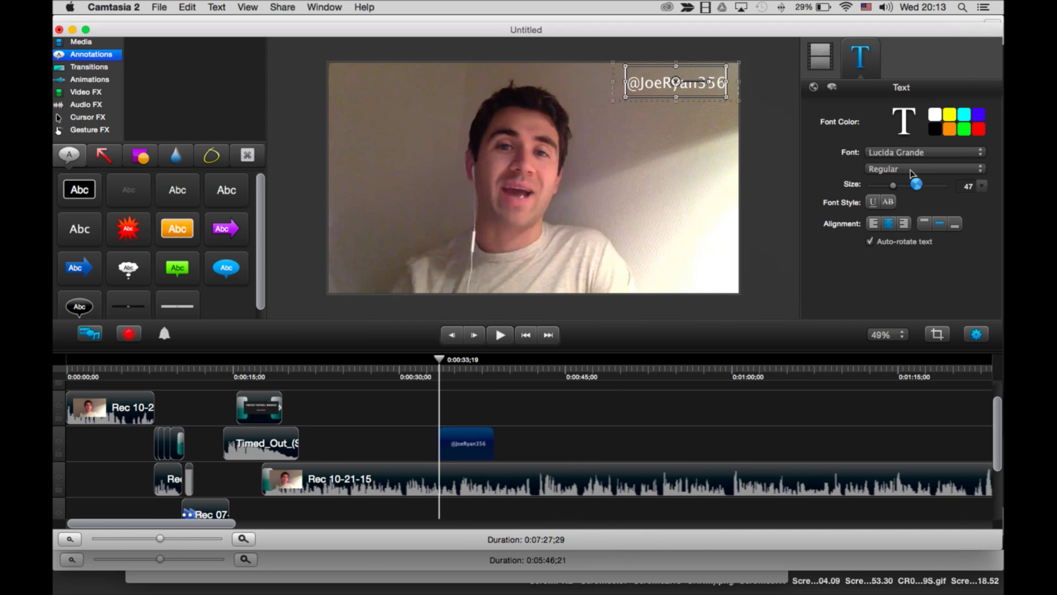
click(919, 155)
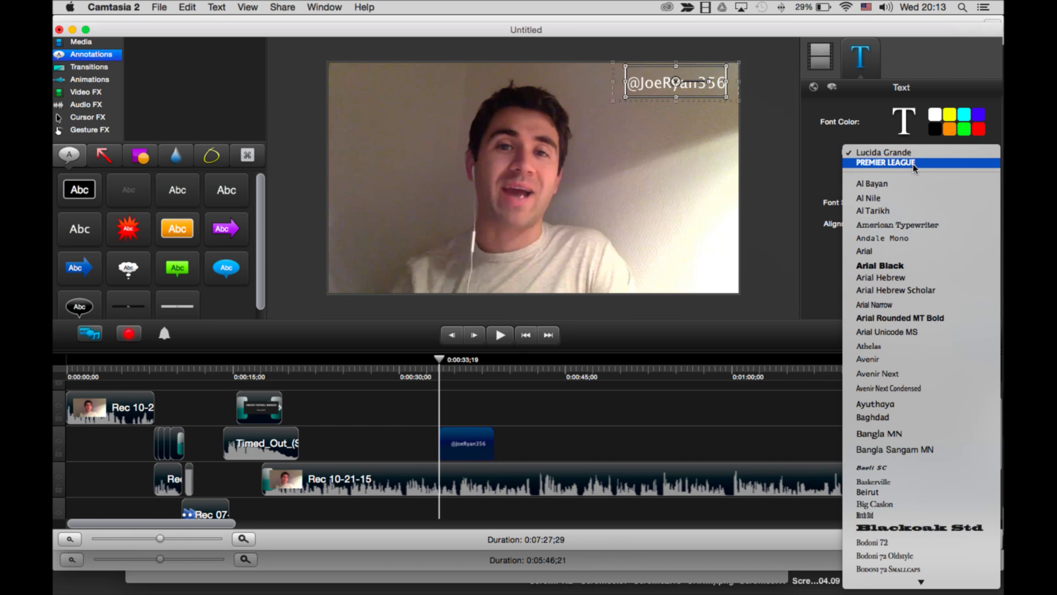
scroll(884, 401, down, 10)
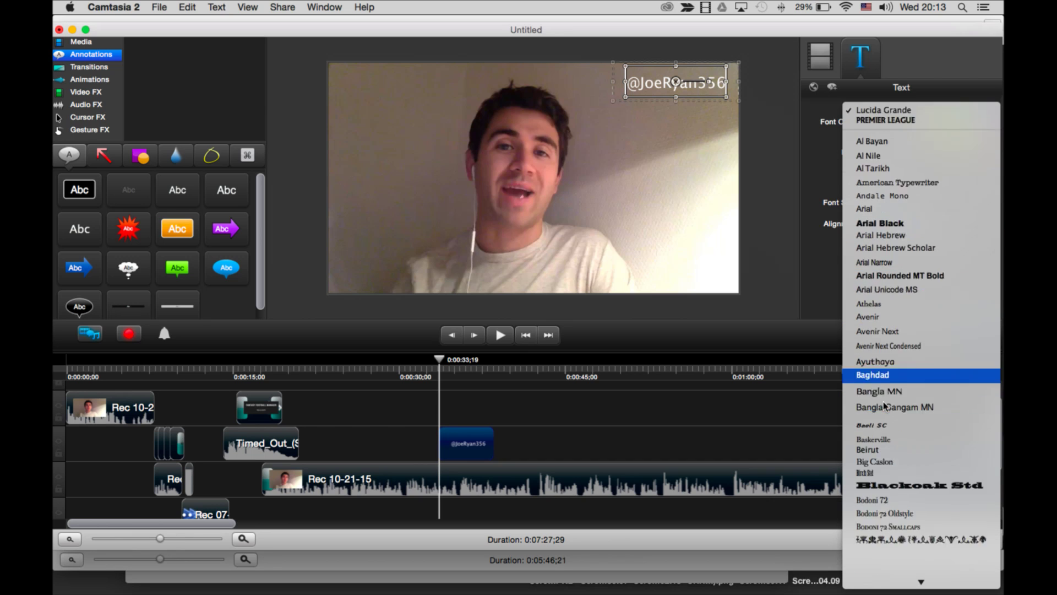
scroll(883, 401, down, 10)
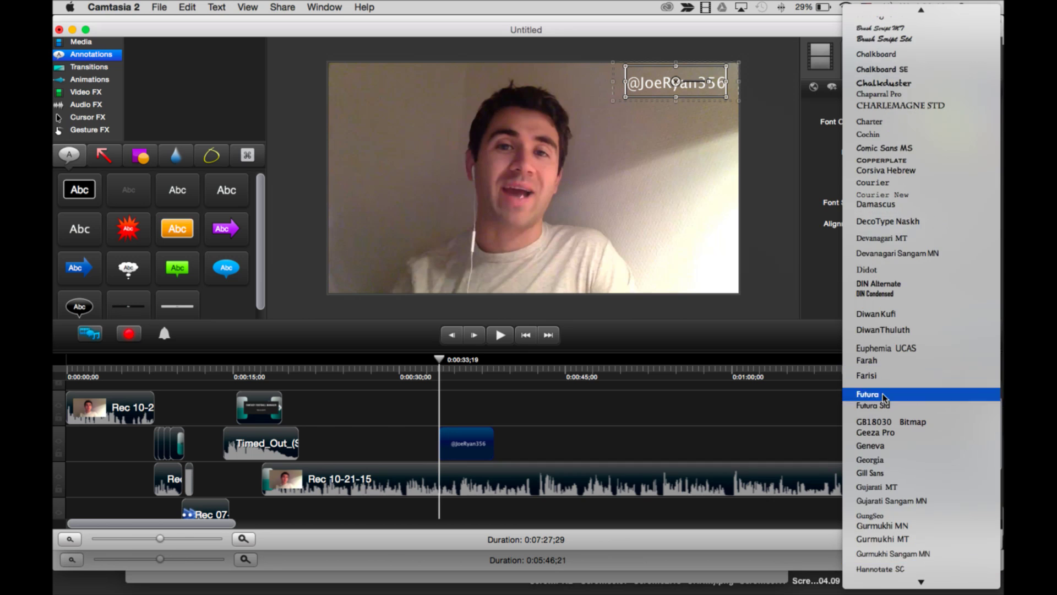
scroll(893, 535, down, 2)
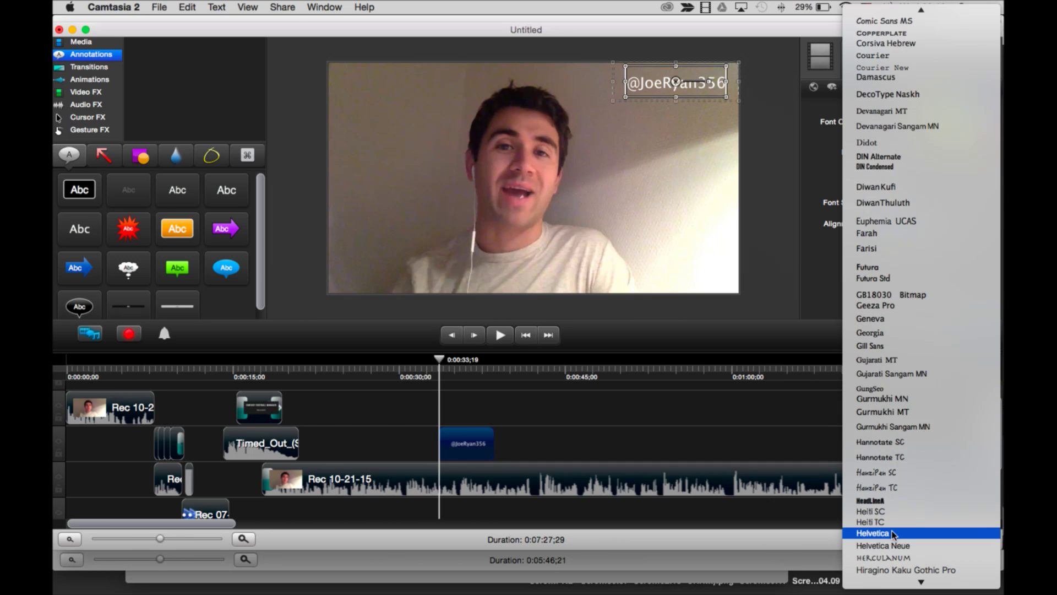
click(890, 544)
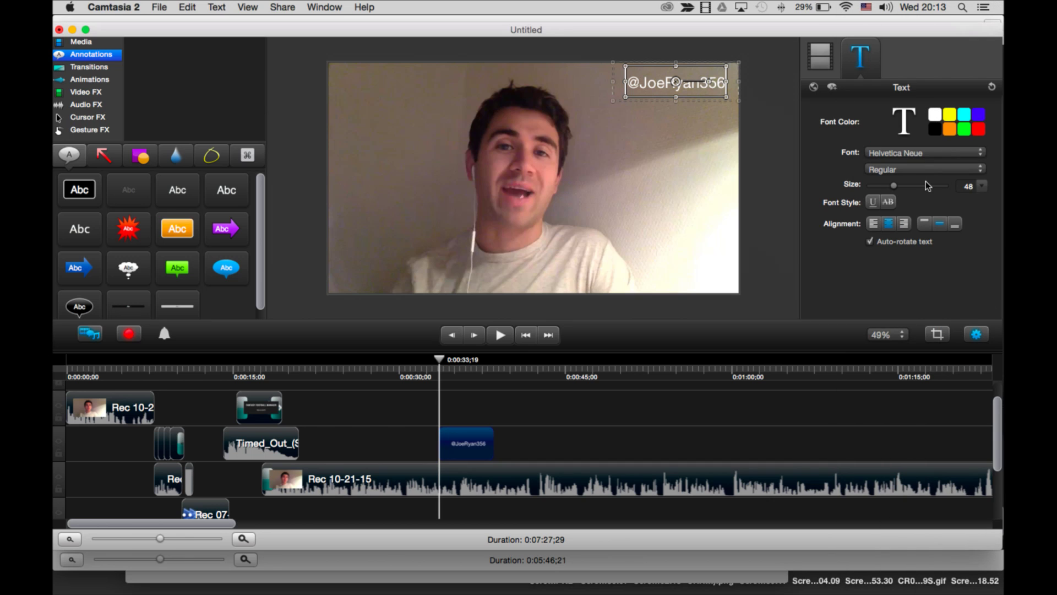
click(927, 172)
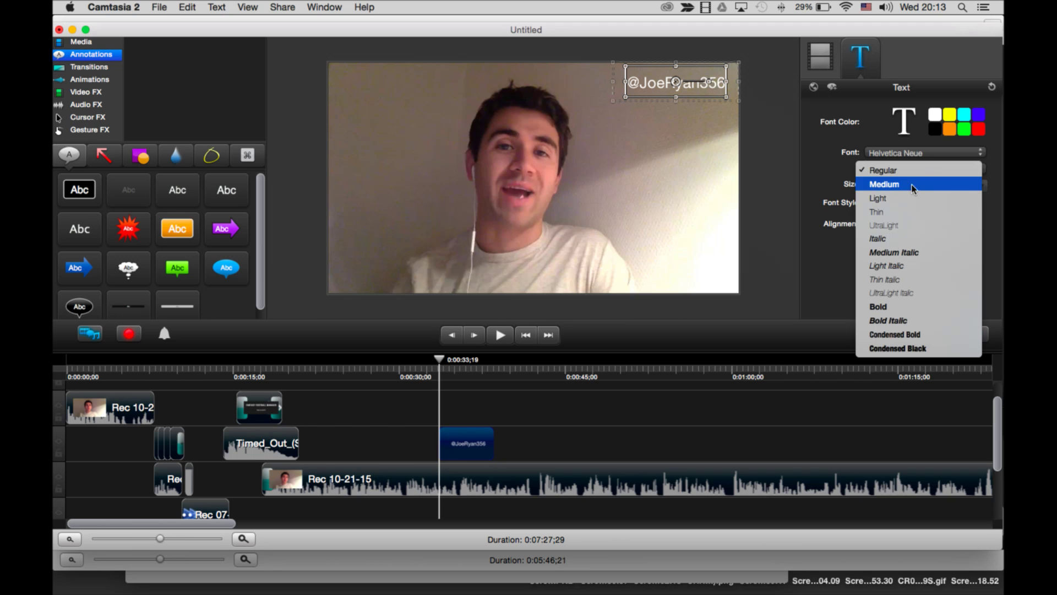
click(893, 209)
Move the handle annotation to the upper-left corner of the video, shrink it to fit there and deselect it.
drag(628, 82, 357, 86)
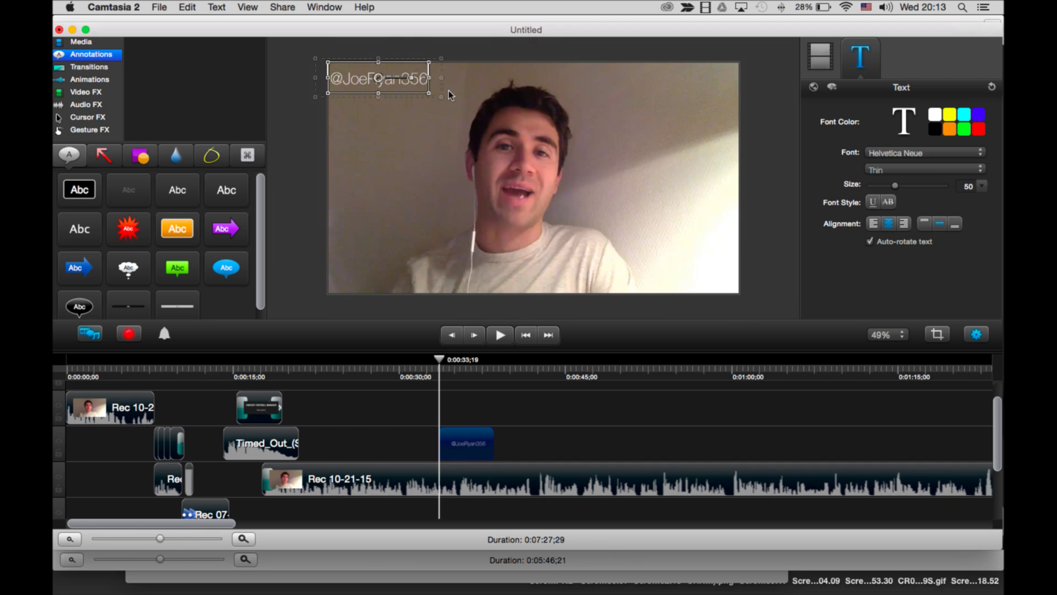
drag(430, 95, 368, 72)
click(364, 51)
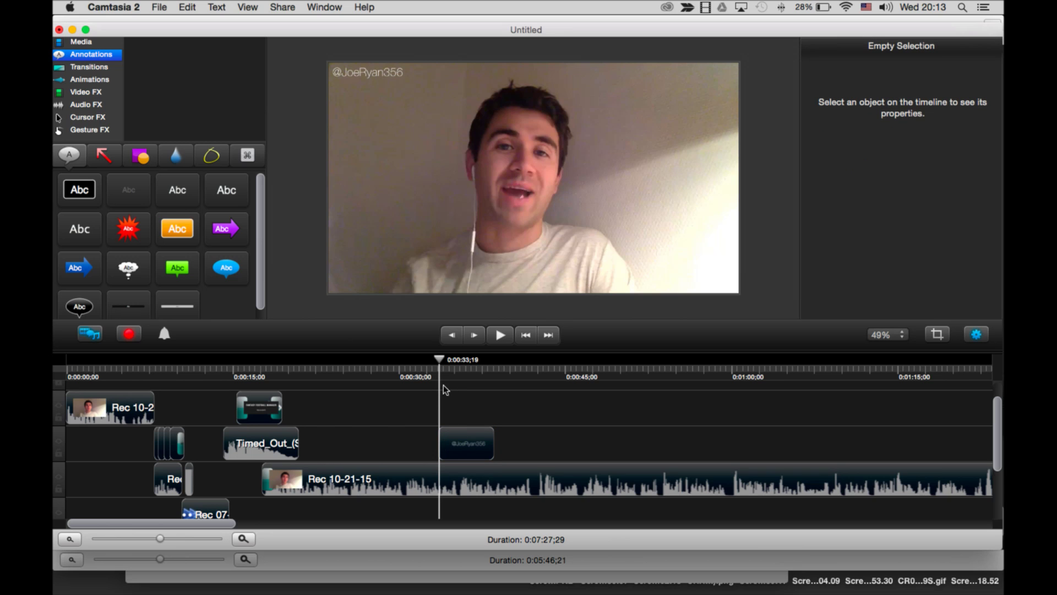
Add a Fade In/Out transition to the handle annotation and play the video past it.
mouse_move(440, 372)
mouse_down()
mouse_move(426, 372)
mouse_move(500, 370)
mouse_move(414, 364)
mouse_move(529, 368)
mouse_move(431, 373)
mouse_up()
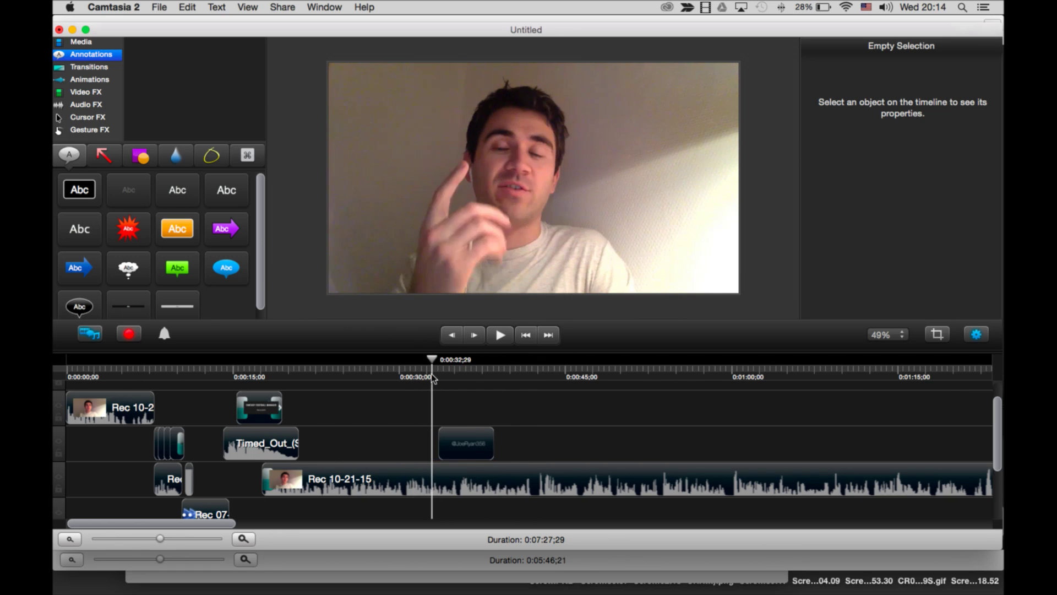
click(97, 67)
drag(102, 157, 467, 447)
key(space)
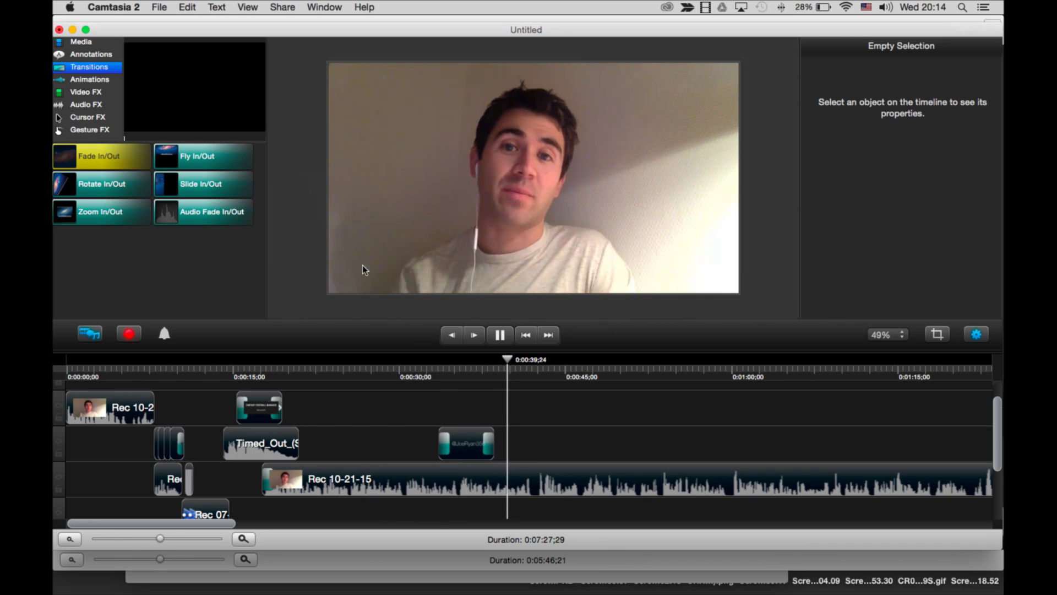
key(space)
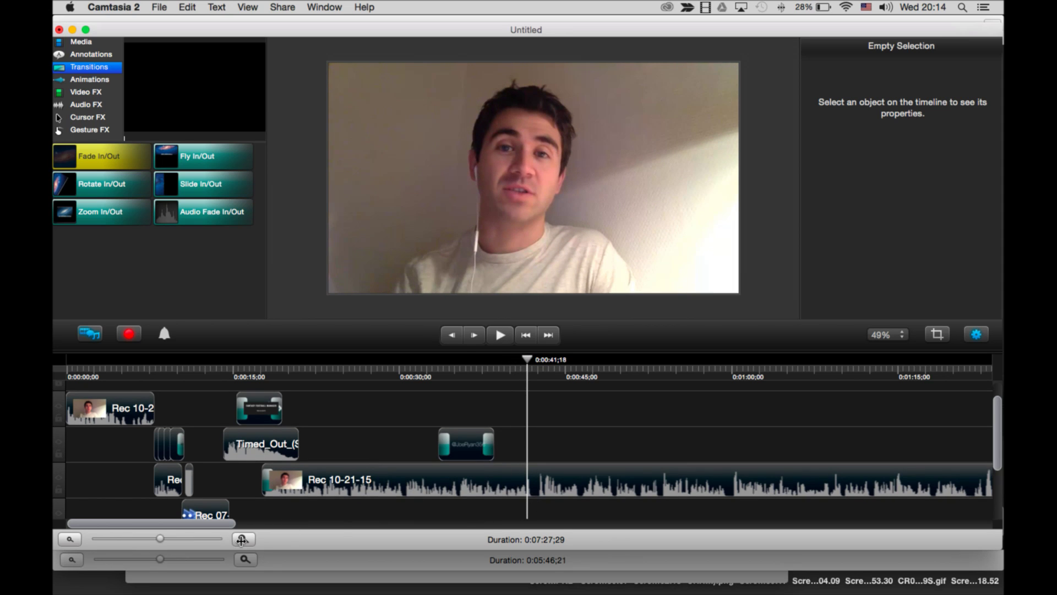
Replay the recording between about 0:00:41 and 0:00:44 to find where the pause in speech starts and ends.
click(243, 540)
click(243, 539)
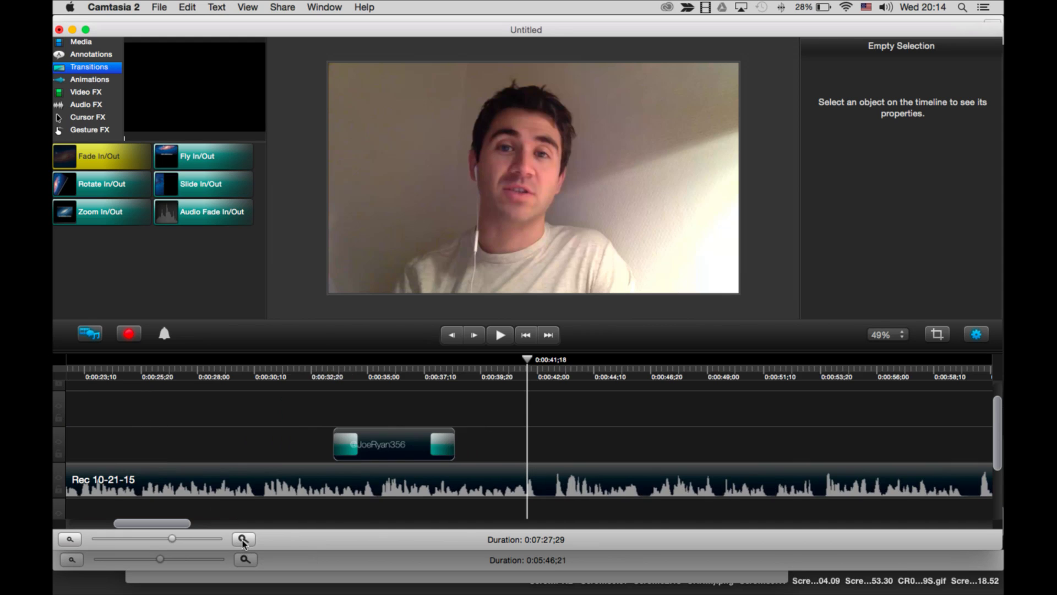
click(243, 541)
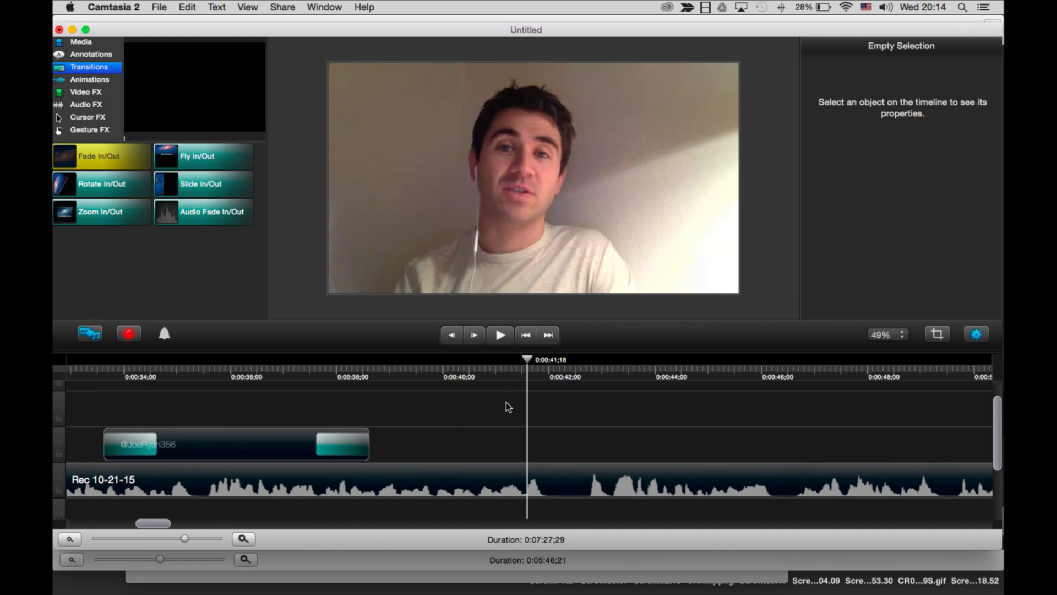
click(529, 370)
key(space)
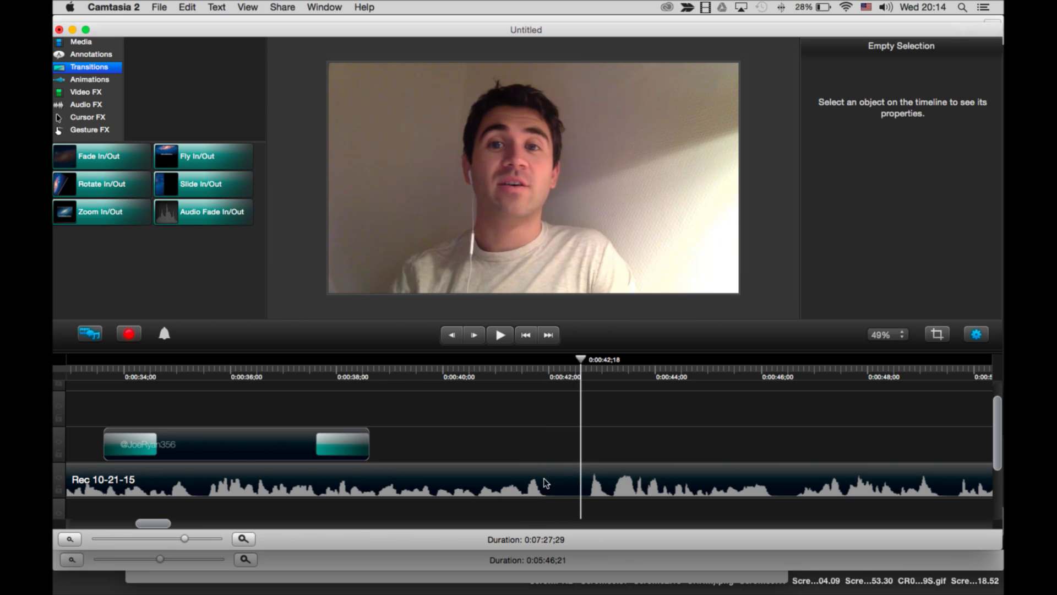
drag(579, 373, 510, 370)
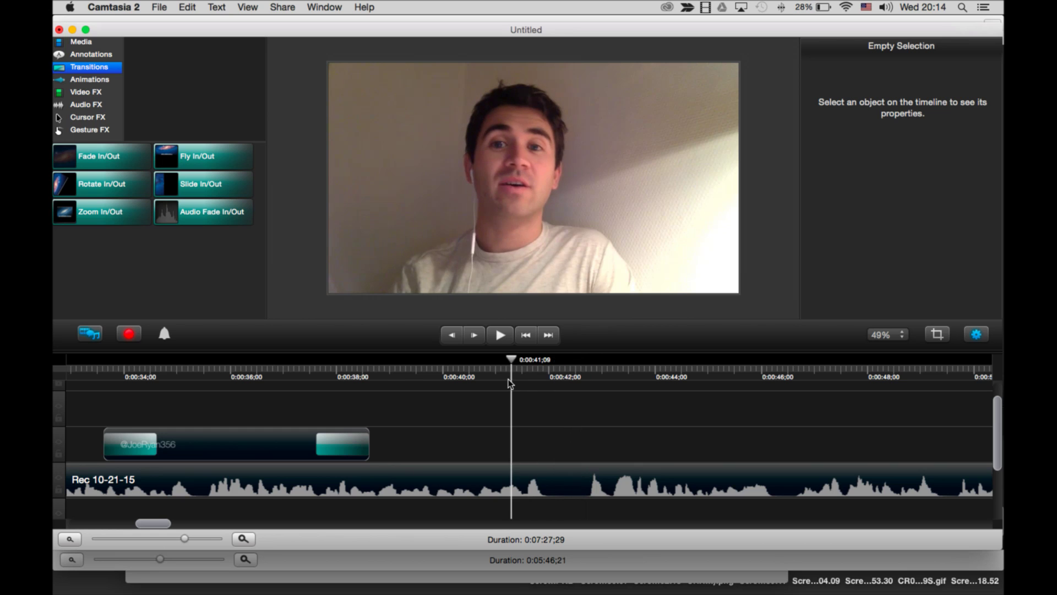
key(space)
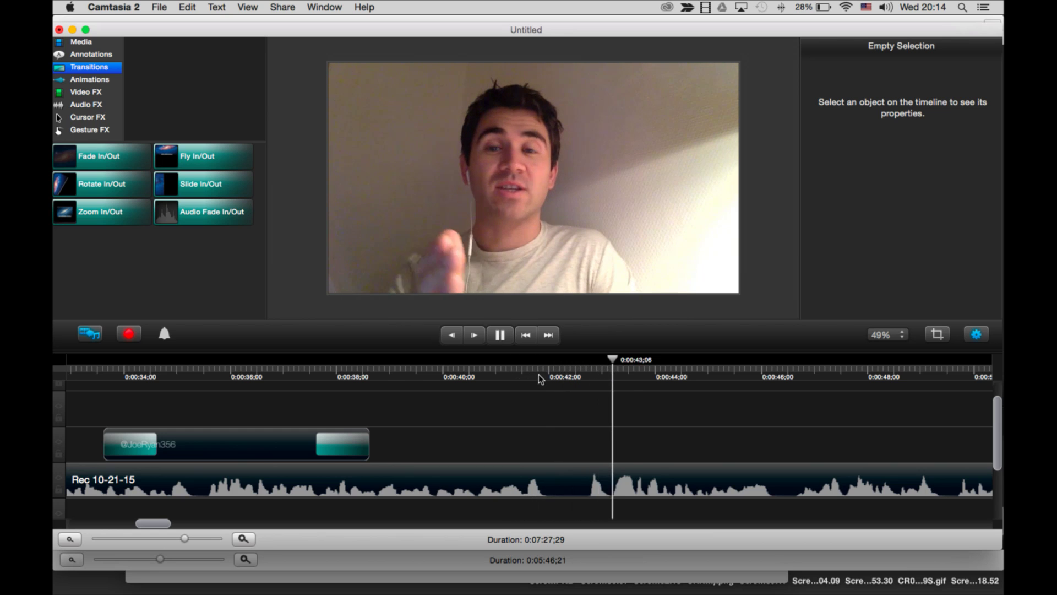
click(531, 371)
key(space)
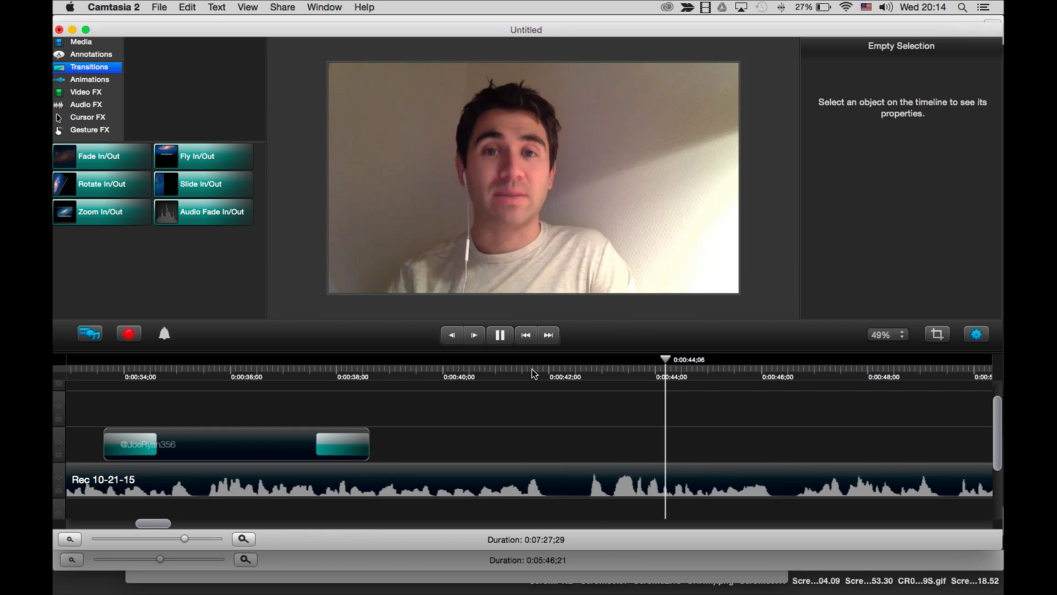
click(605, 373)
click(543, 374)
key(space)
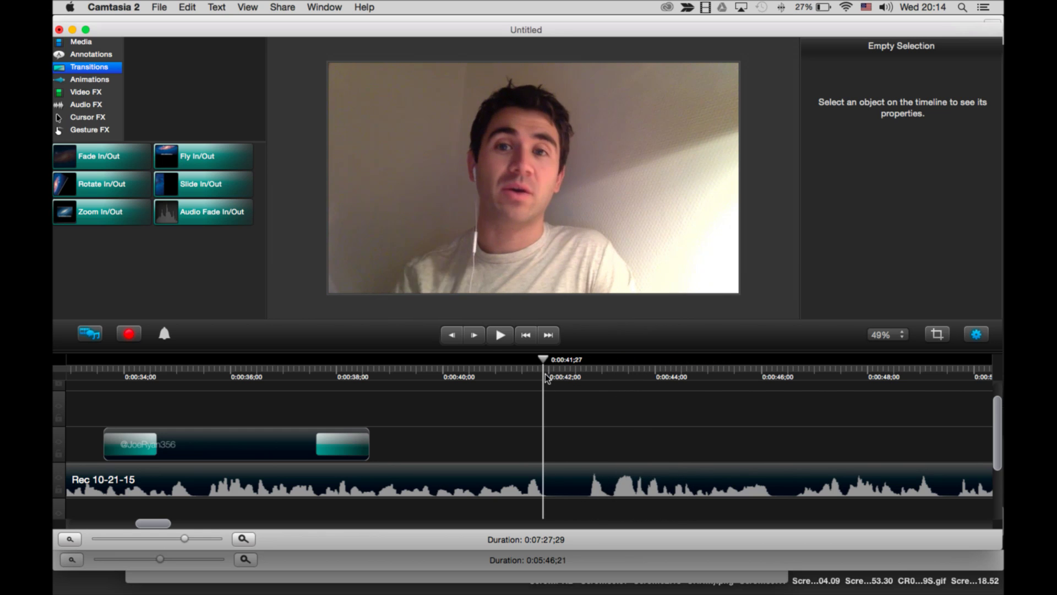
click(553, 379)
key(space)
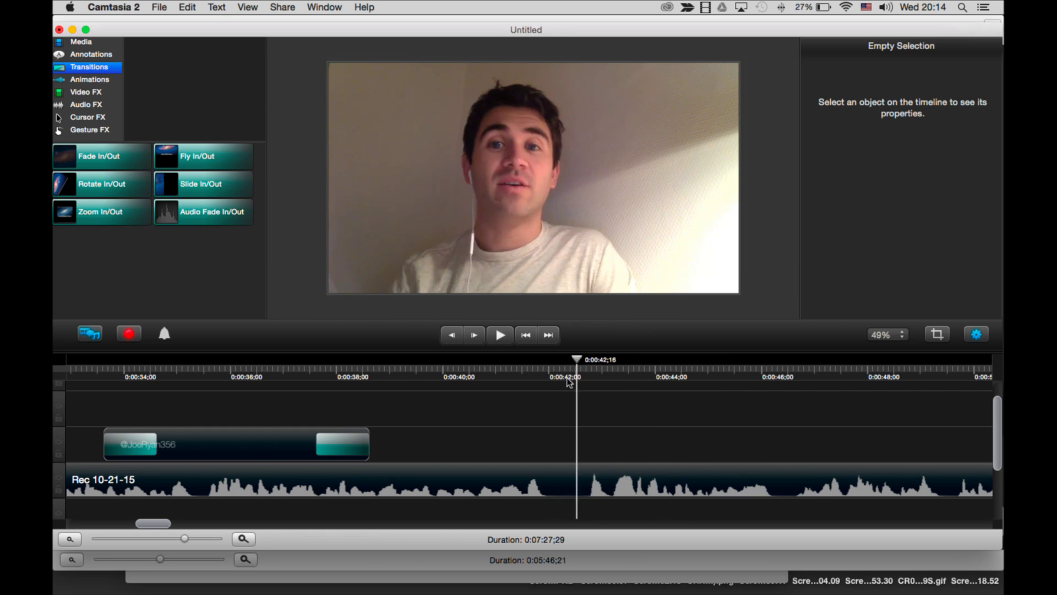
click(490, 376)
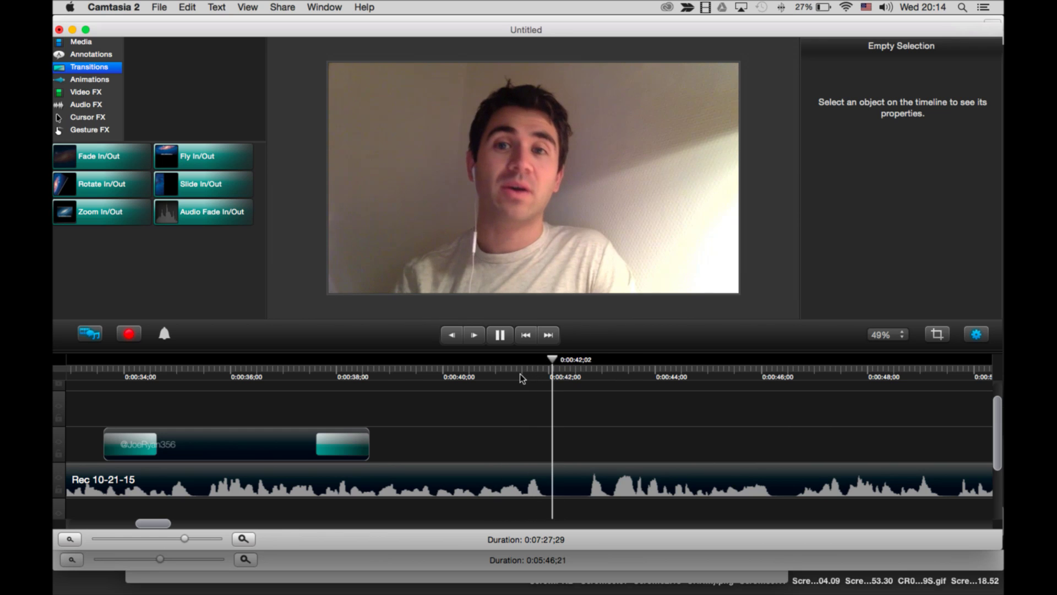
click(536, 365)
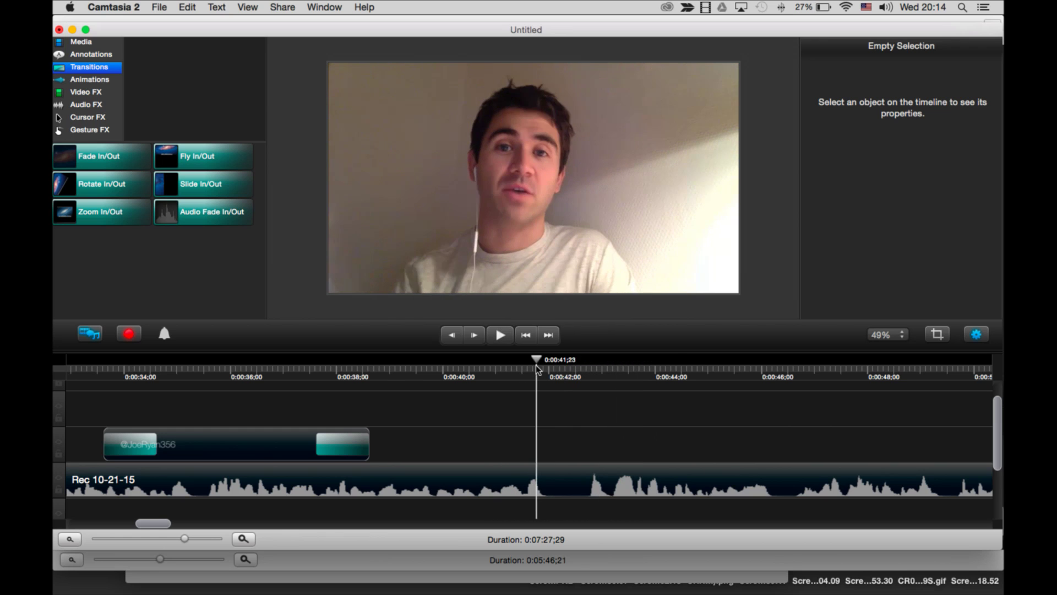
Split the webcam recording at 0:00:41;28, where the pause in speech begins.
click(547, 365)
right_click(549, 468)
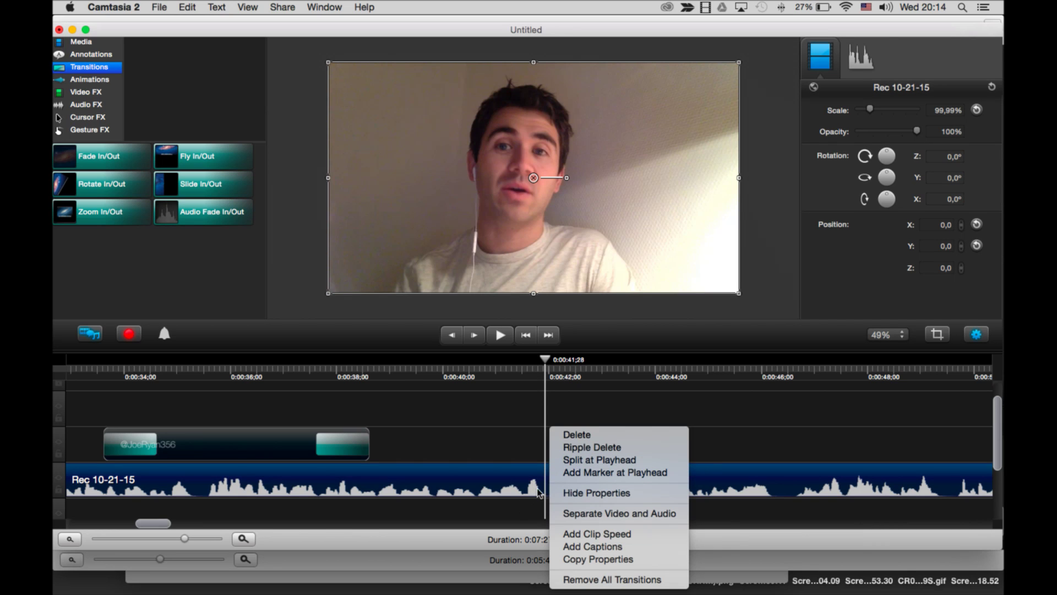
click(600, 460)
Split the recording again at 0:00:42;22 and remove the silent section between the two cuts, closing the gap.
key(space)
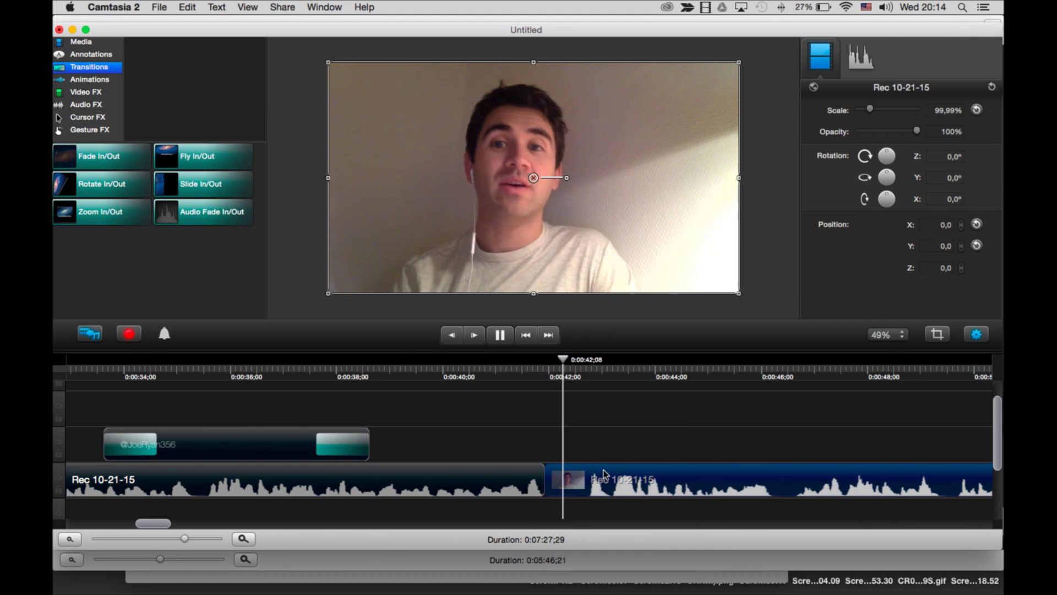
key(space)
click(587, 370)
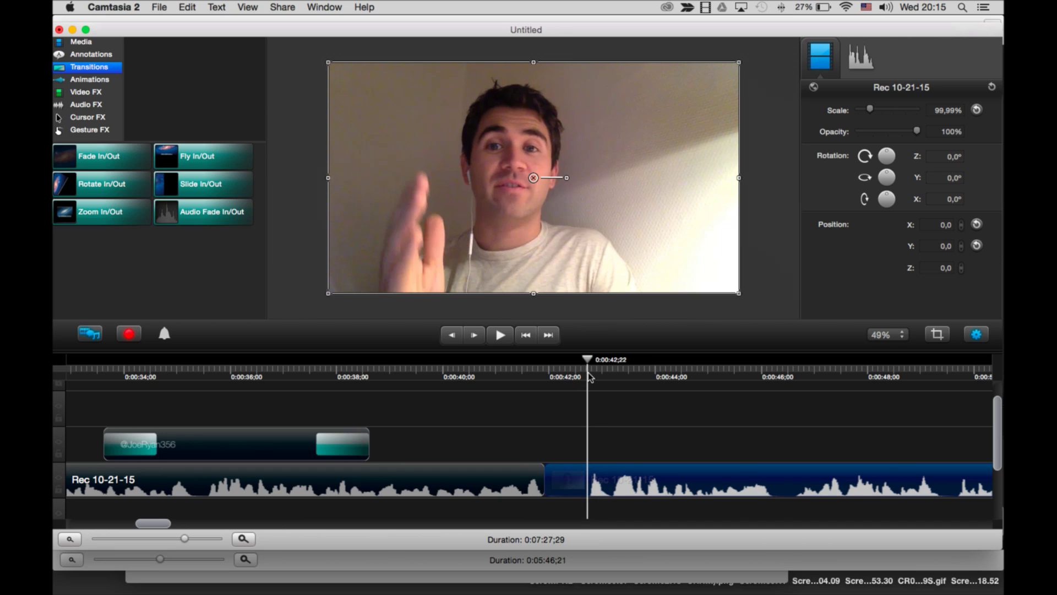
right_click(582, 485)
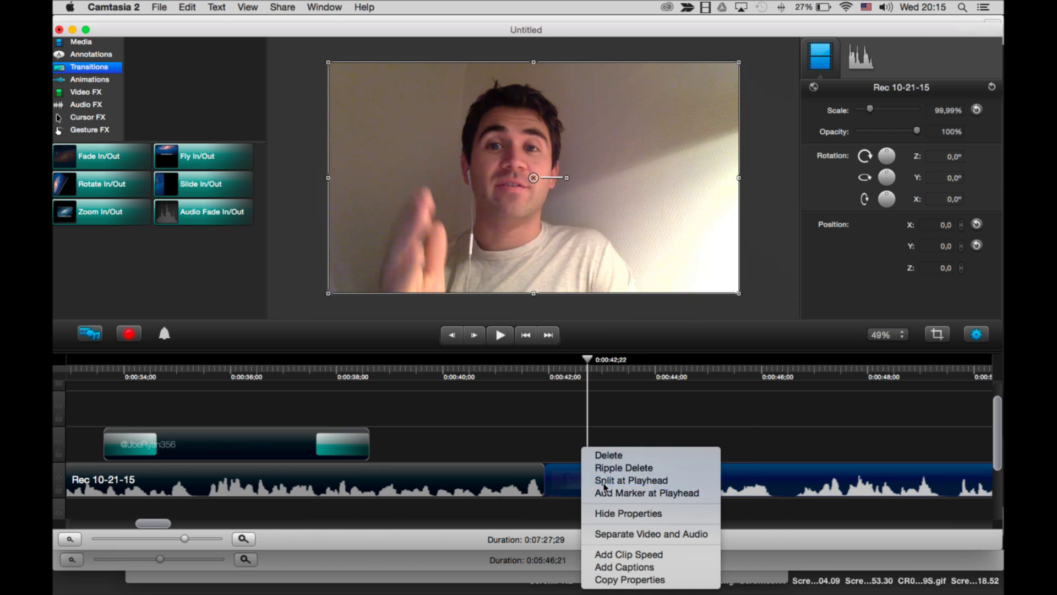
click(606, 478)
key(BackSpace)
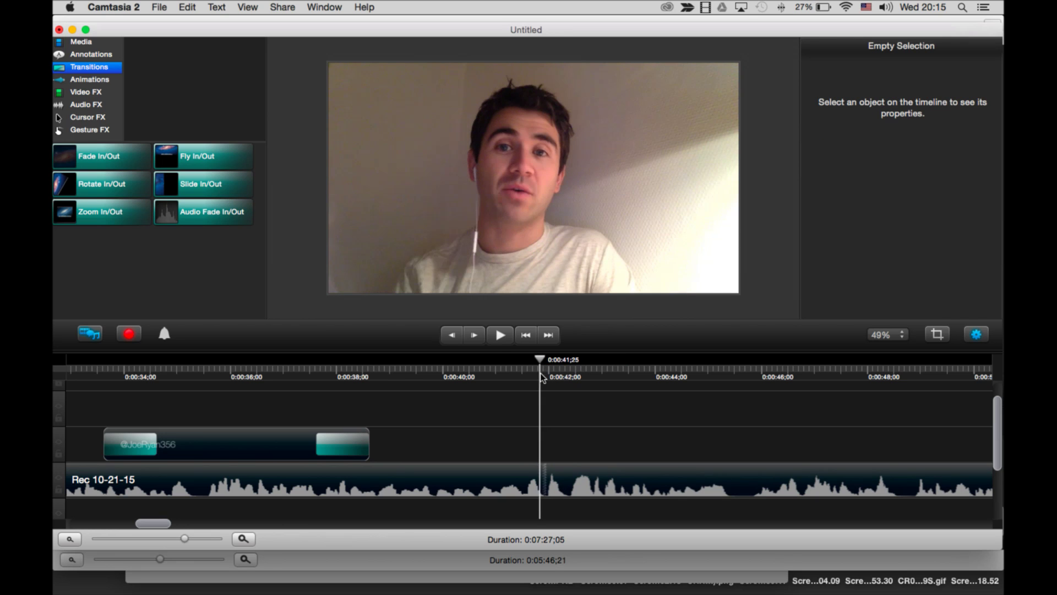
Play the recording across the cut and move the playhead back to 0:00:43;07.
key(space)
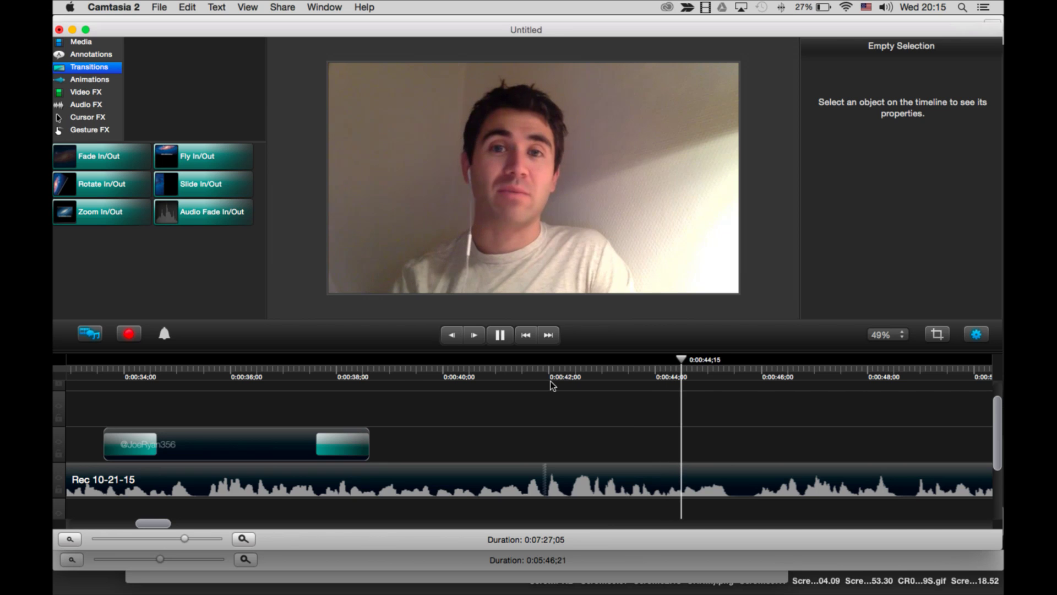
key(space)
drag(672, 367, 621, 373)
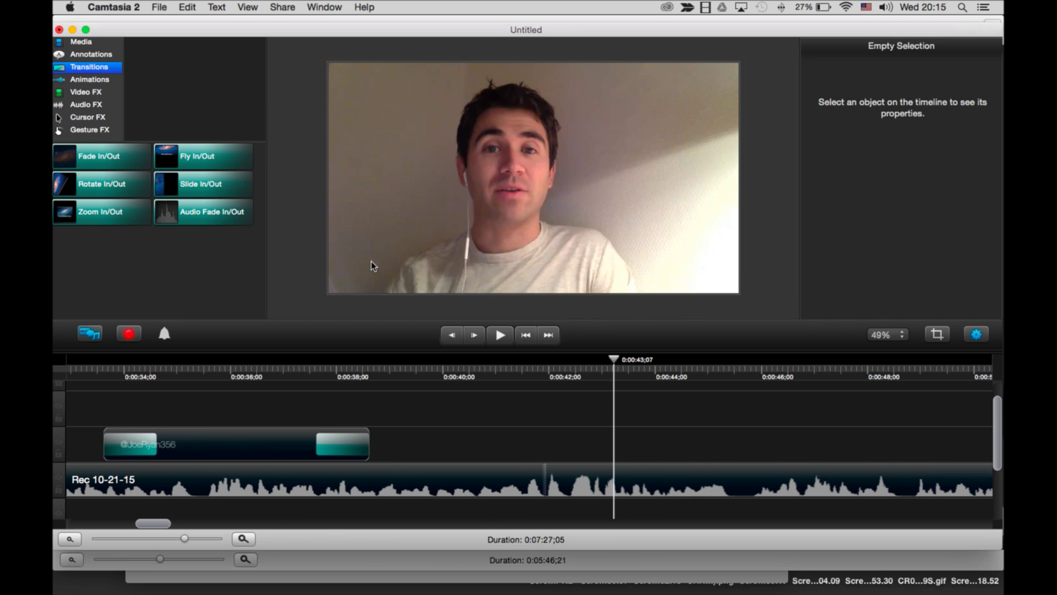
Insert the "Latest Points" tweet image, Screen Shot 2015-10-21 at 19.19.09, from the media library at 0:00:43;07, centred on the video.
click(95, 52)
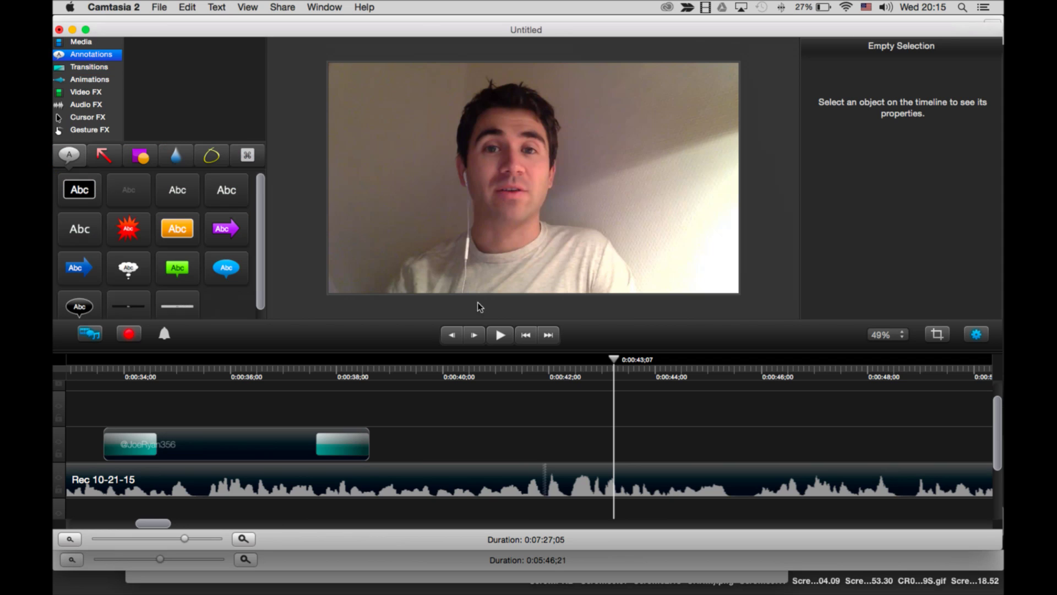
click(99, 42)
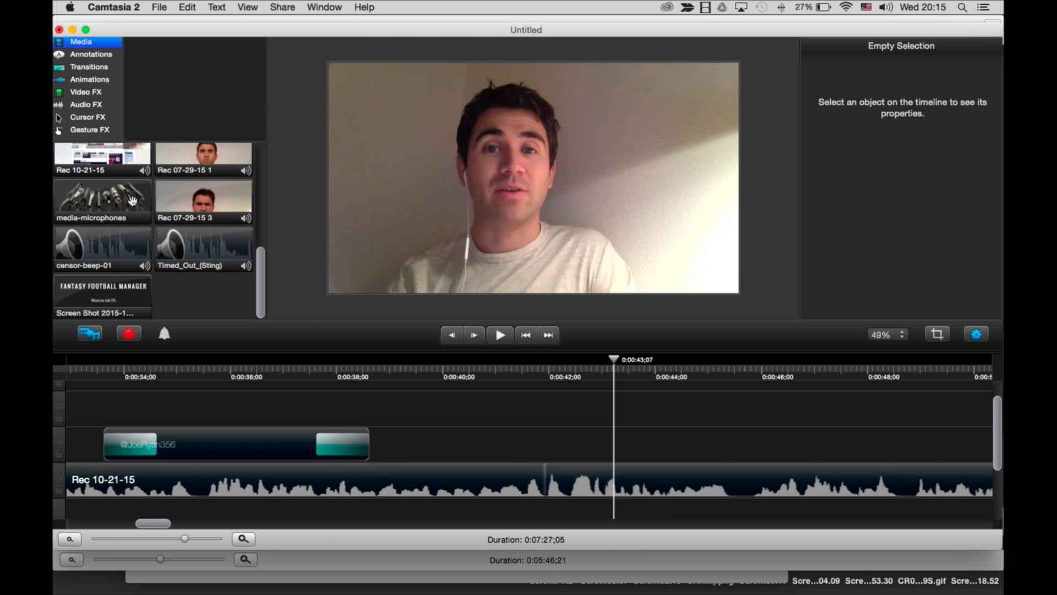
scroll(133, 200, up, 10)
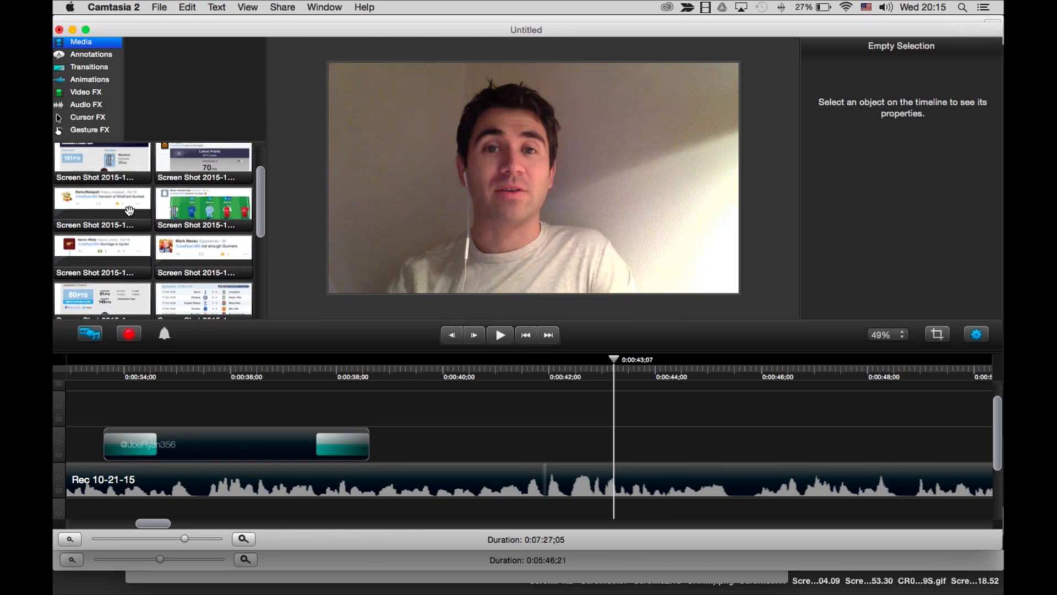
scroll(129, 210, up, 3)
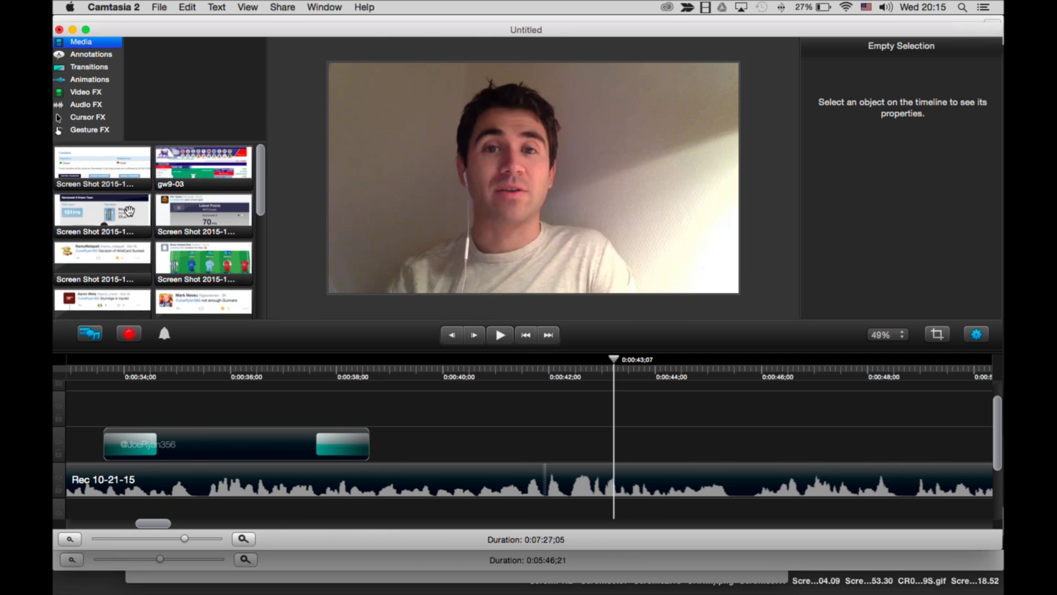
click(200, 208)
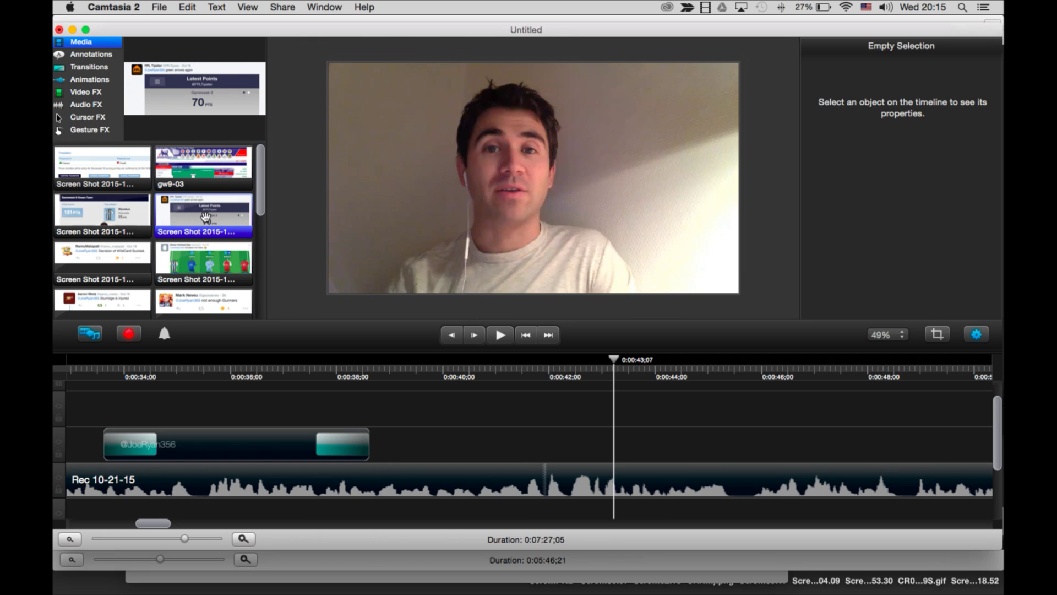
drag(202, 214, 533, 180)
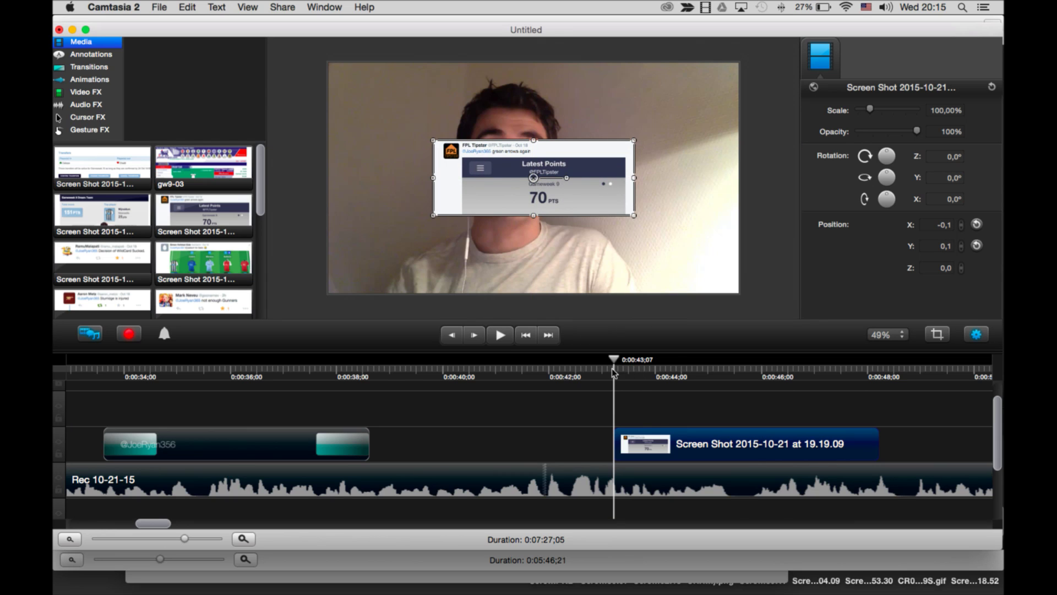
Move the tweet screenshot to the lower-left of the video, at position X -312,1 and Y -179,9.
drag(612, 368, 624, 392)
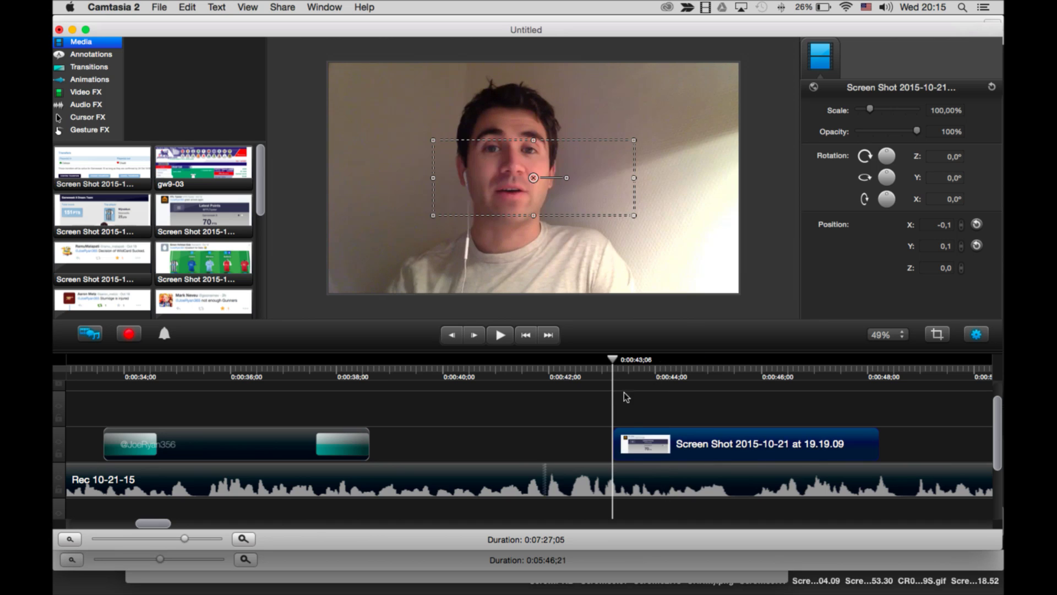
drag(530, 173, 533, 185)
key(super+z)
click(537, 187)
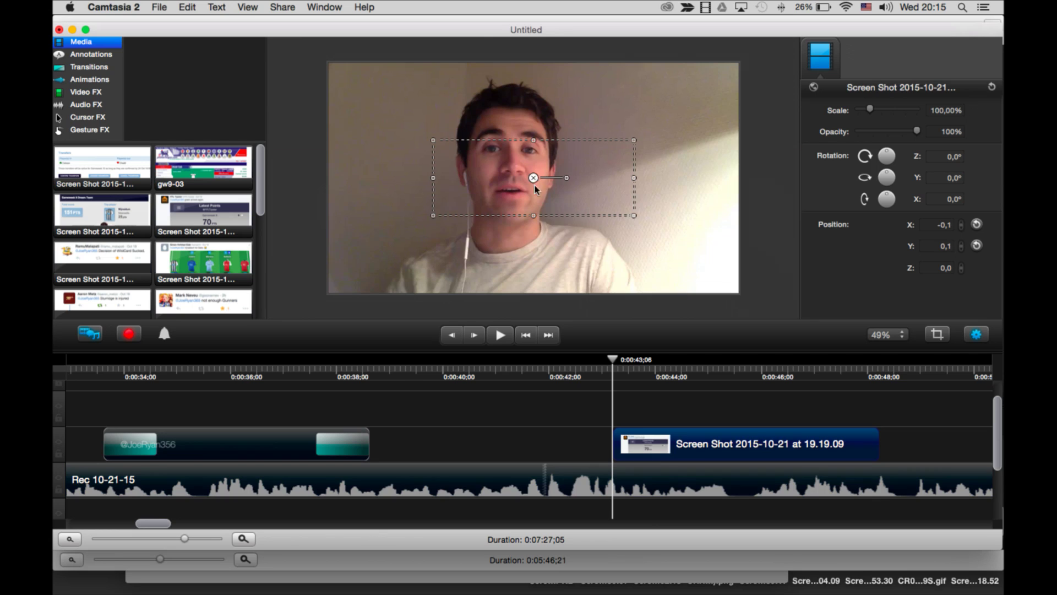
drag(535, 189, 533, 243)
key(space)
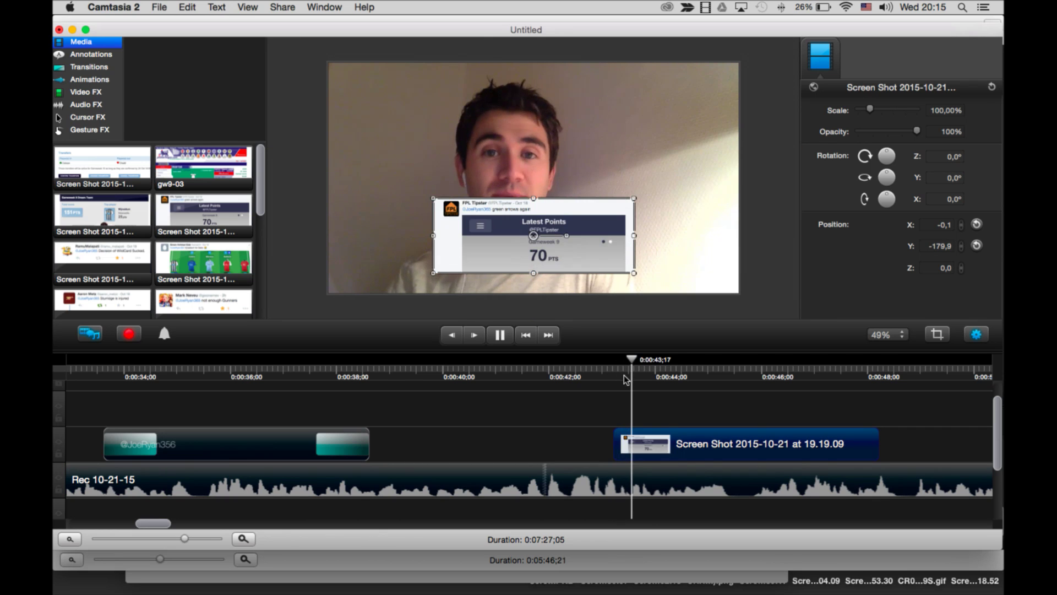
click(756, 251)
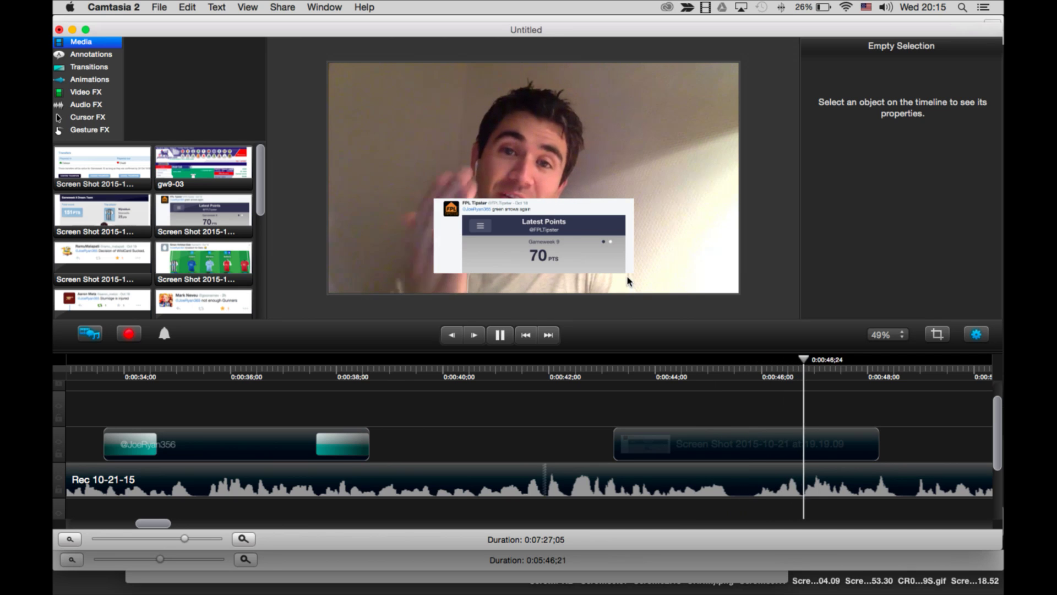
drag(542, 229, 444, 237)
Replay the tweet screenshot's section, trim the screenshot clip to end at 0:00:46;16 and return the playhead near its start.
click(719, 367)
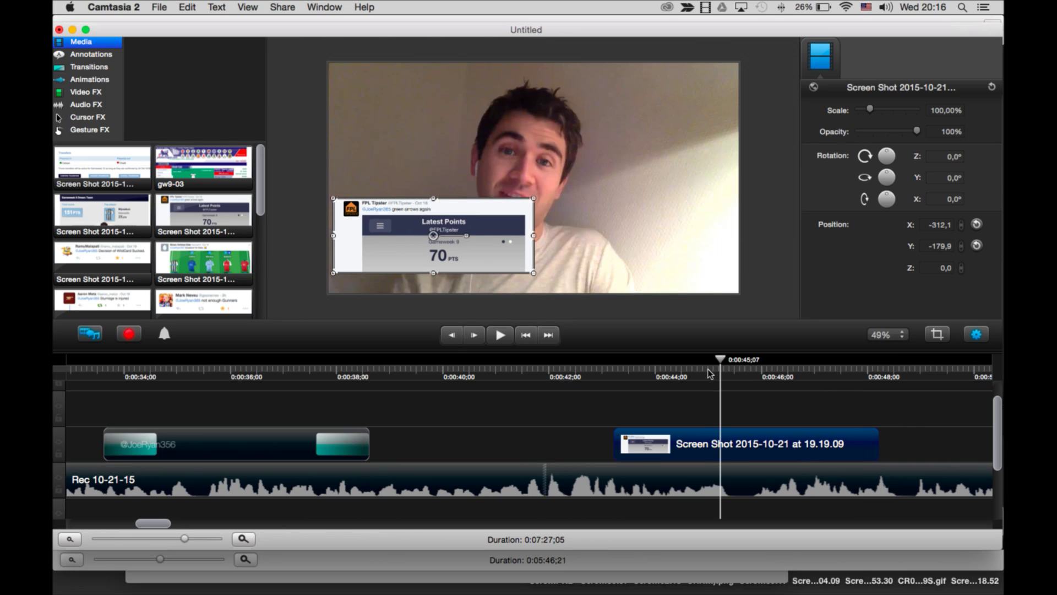
click(617, 368)
key(space)
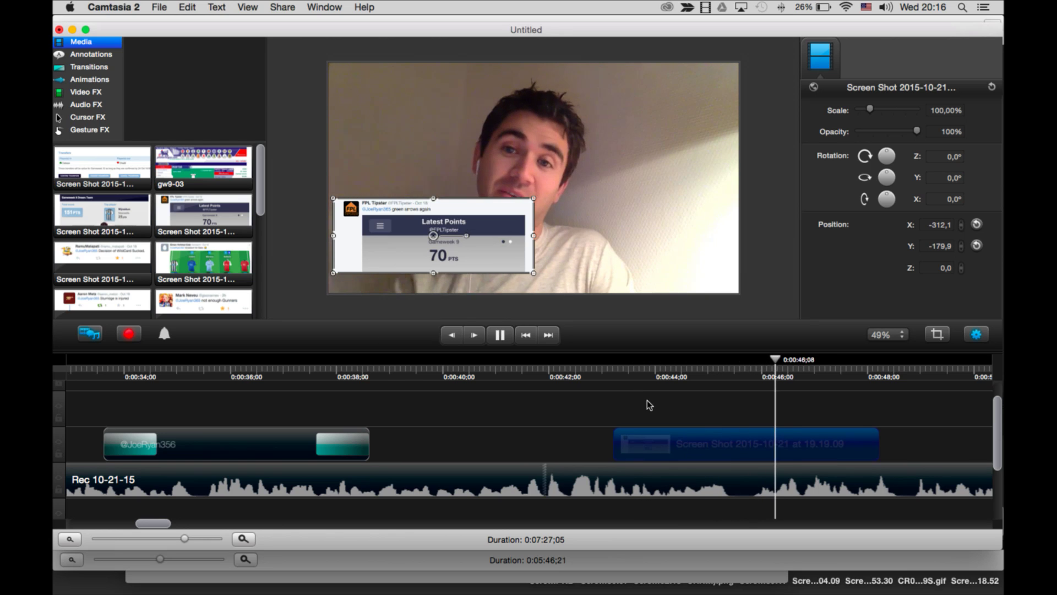
key(space)
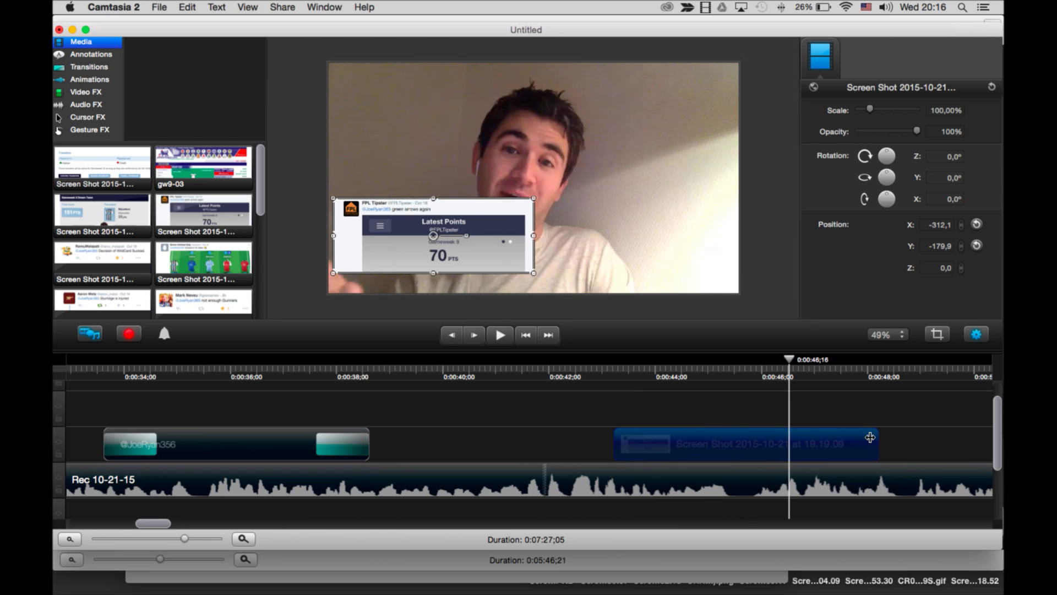
drag(871, 437, 778, 439)
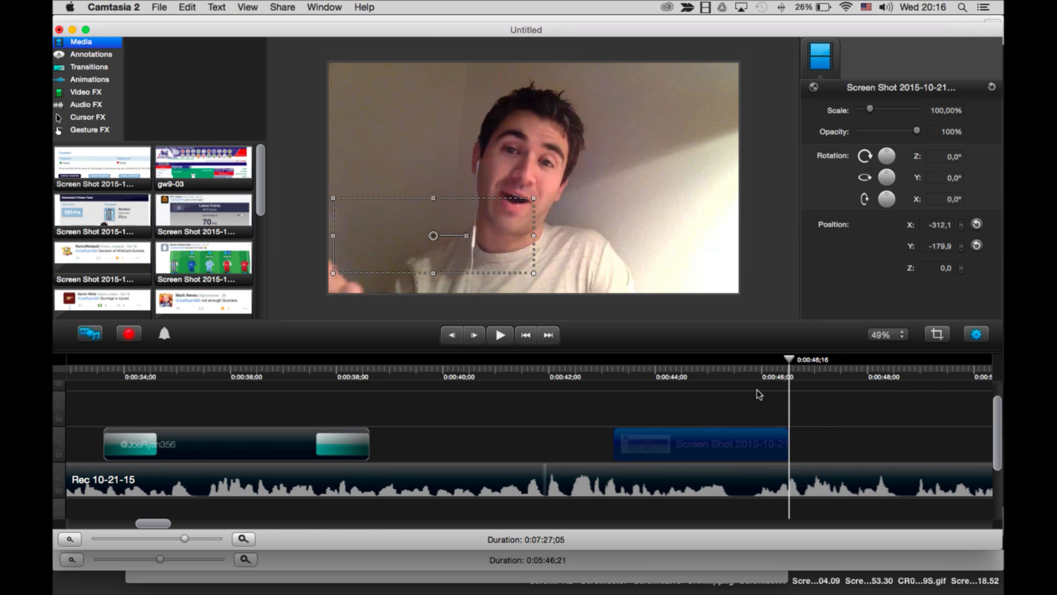
drag(763, 377, 630, 377)
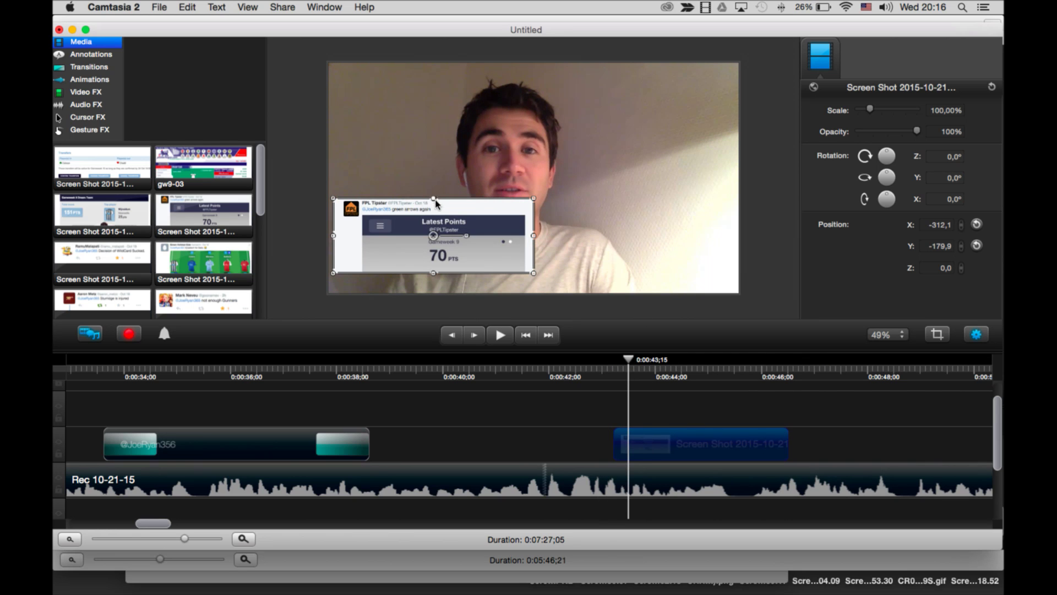
Split the webcam recording at 0:00:43;06, where the tweet screenshot clip begins.
scroll(435, 204, down, 3)
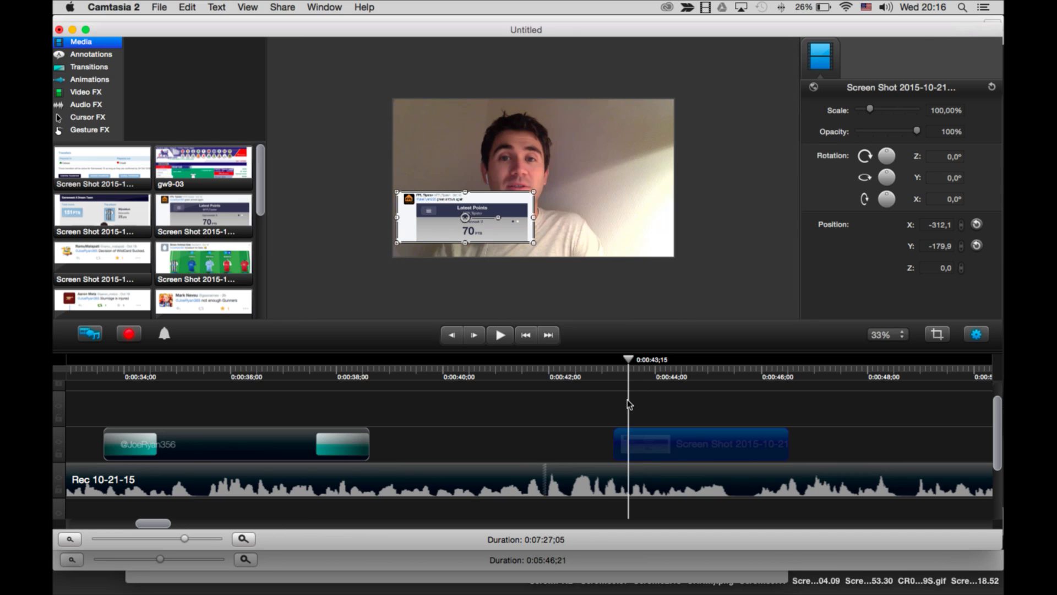
drag(626, 383, 604, 372)
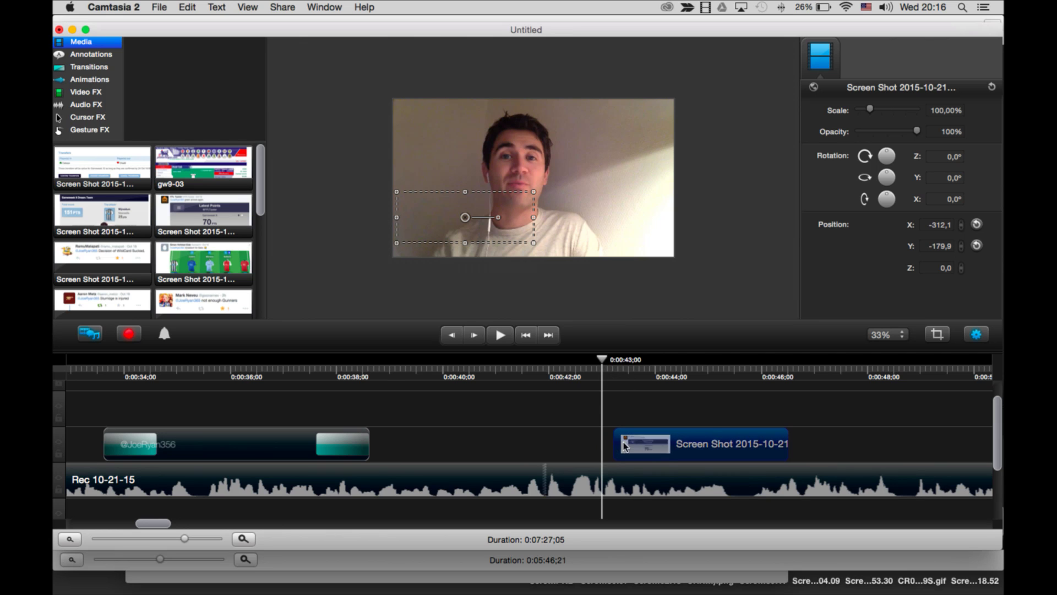
click(612, 368)
right_click(625, 467)
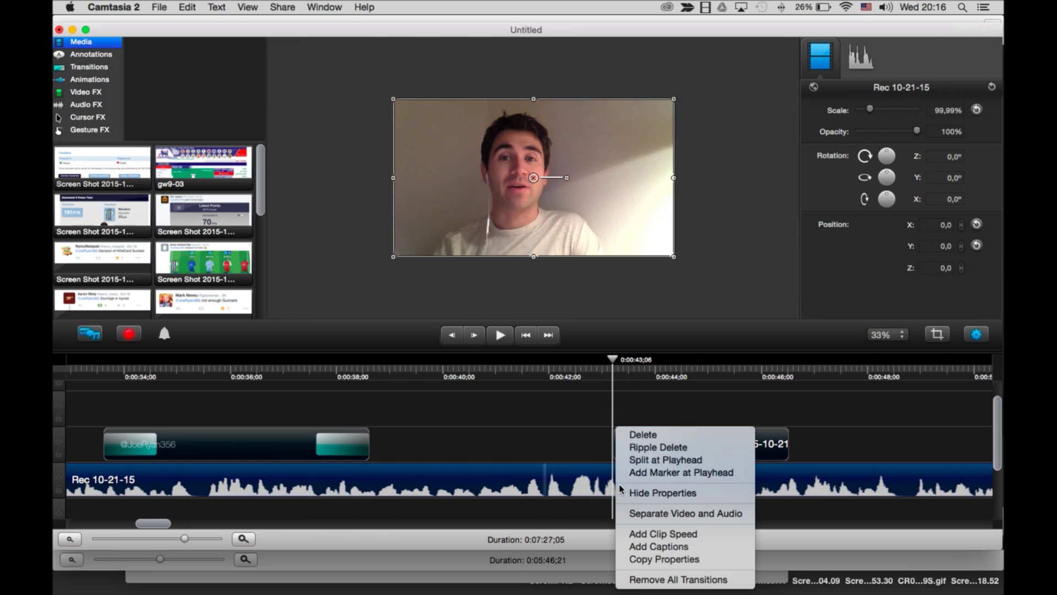
click(677, 461)
Play the recording beneath the tweet screenshot and split it at the pause at 0:00:45;12.
key(space)
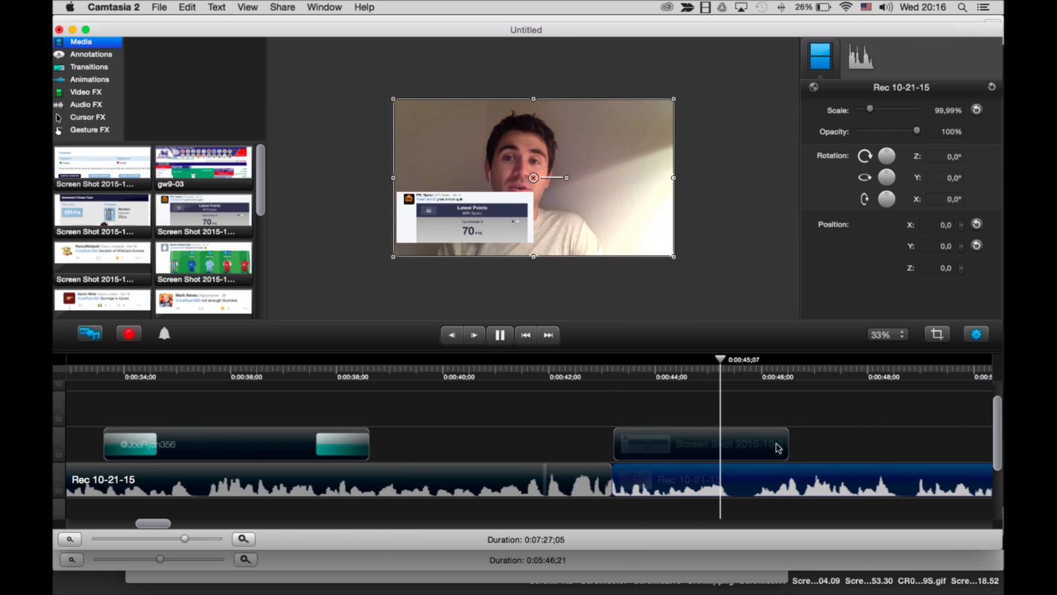
key(space)
right_click(745, 478)
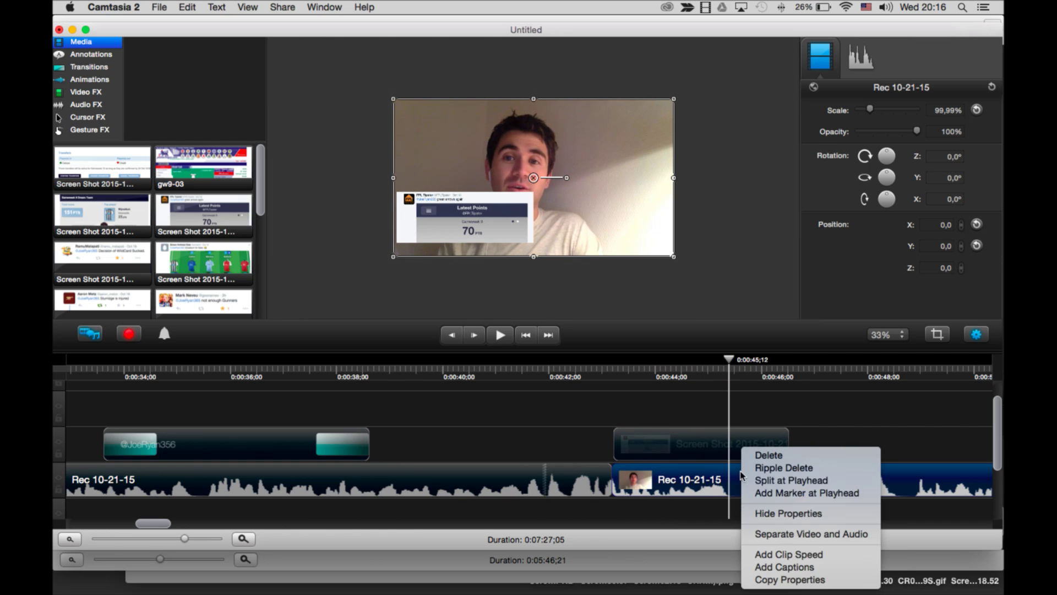
click(774, 481)
Split the recording at 0:00:46;08 and ripple delete the short pause between 0:00:45;12 and that point.
key(space)
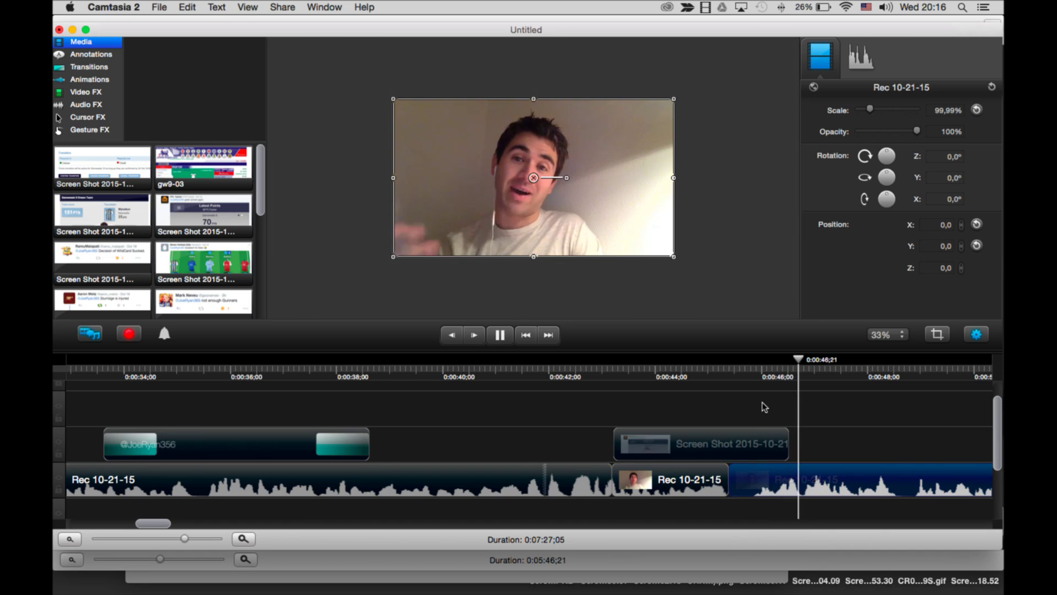
click(766, 368)
click(749, 369)
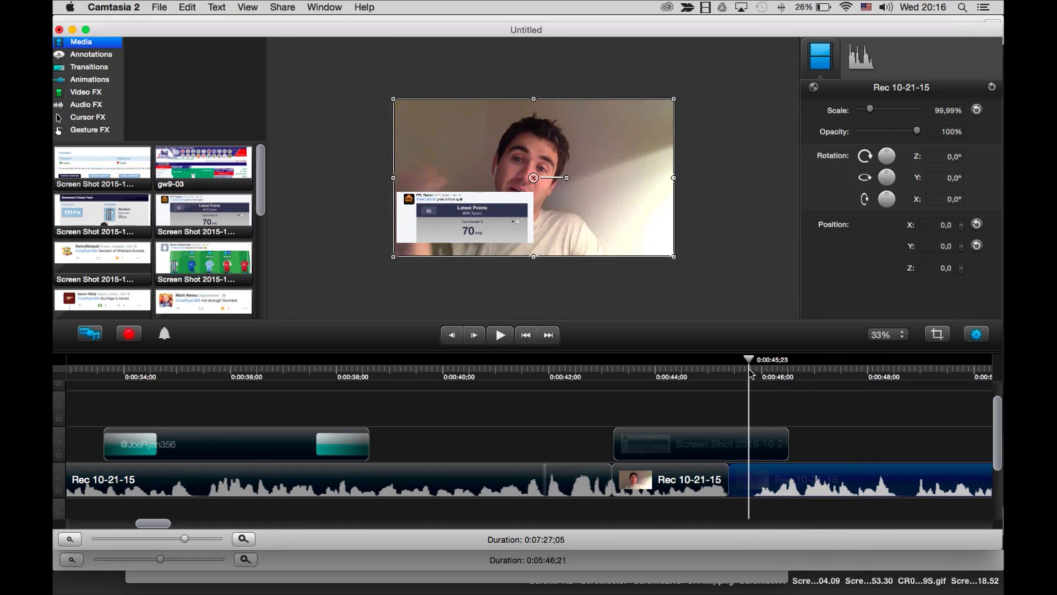
key(space)
click(775, 370)
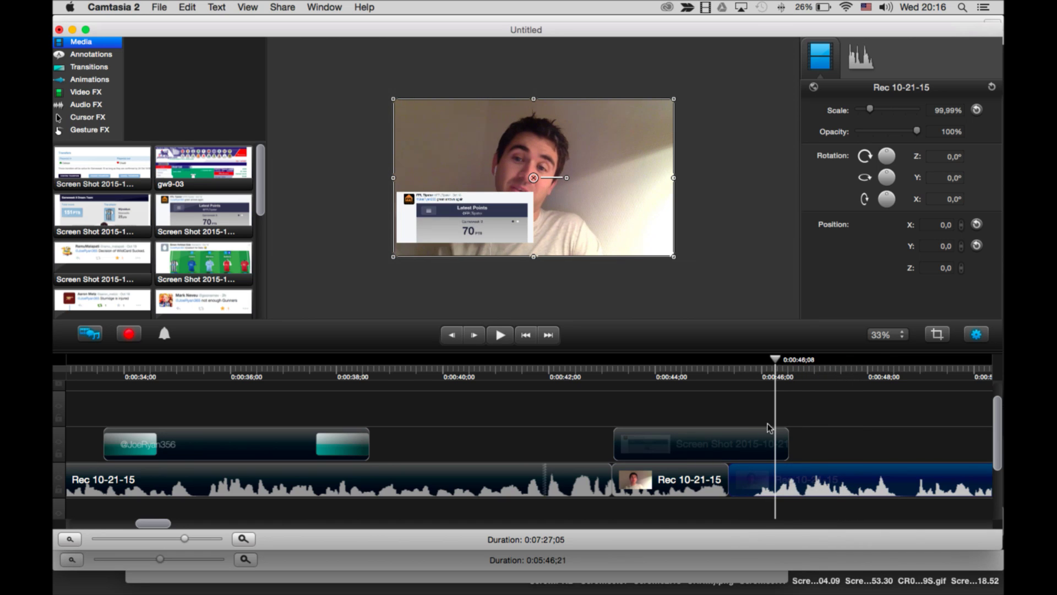
right_click(773, 499)
click(772, 478)
right_click(772, 478)
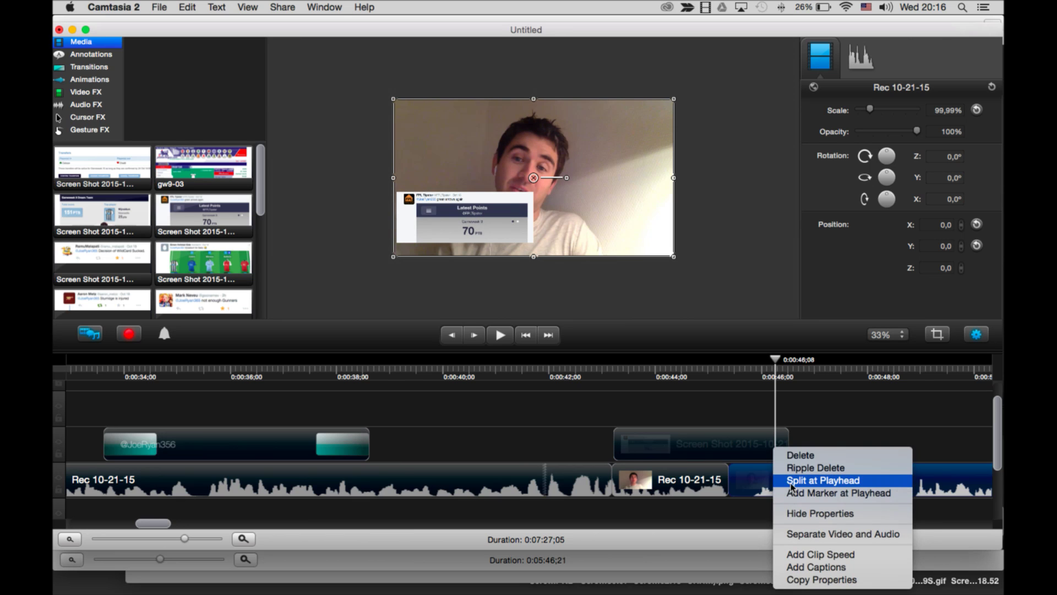
click(793, 480)
key(super+BackSpace)
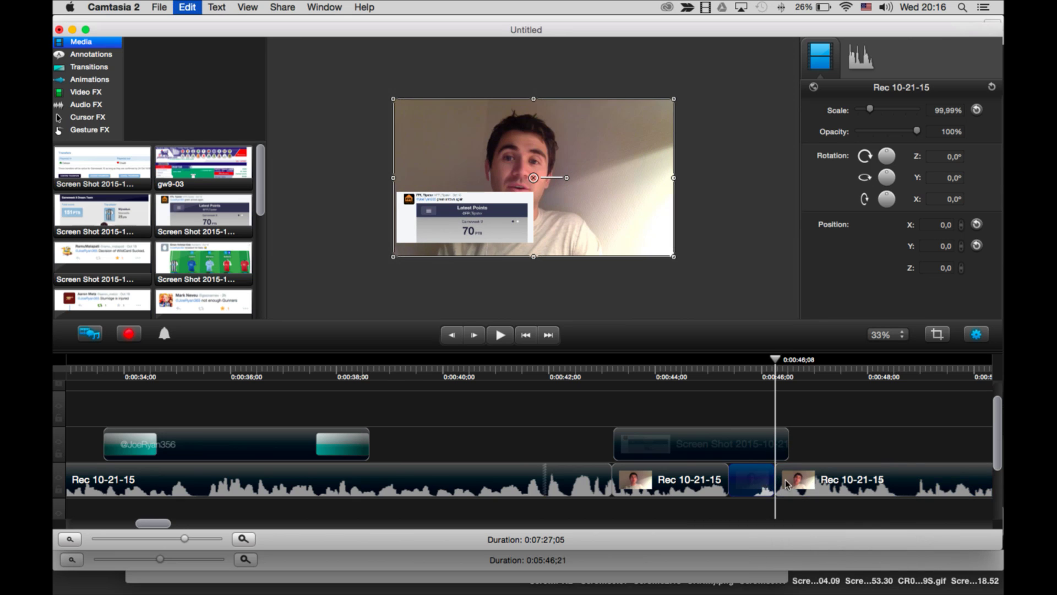
Replay the section across the new cut and split the webcam recording at 0:00:47;17.
click(722, 369)
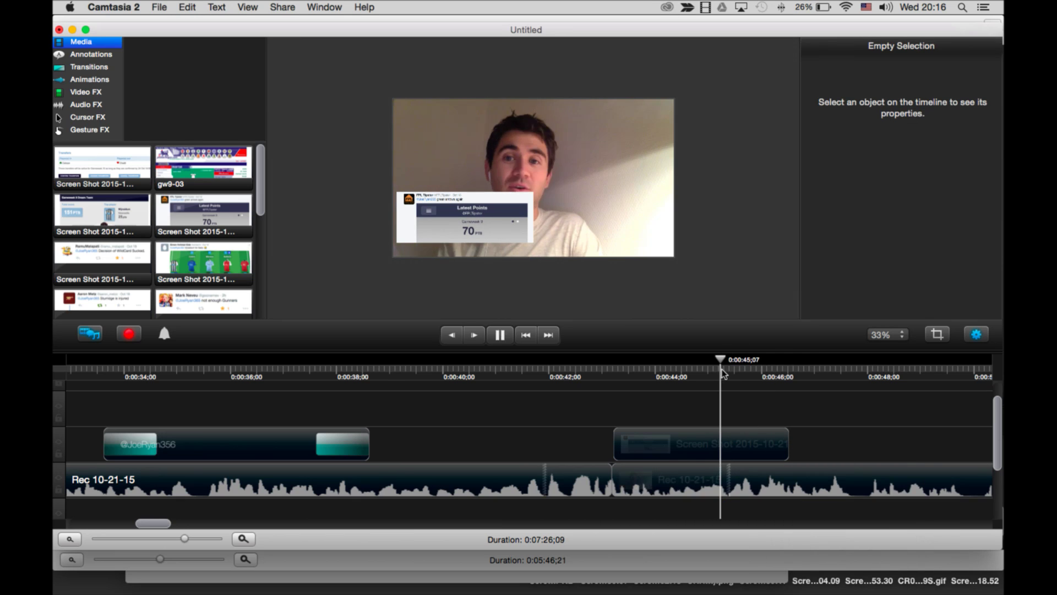
key(space)
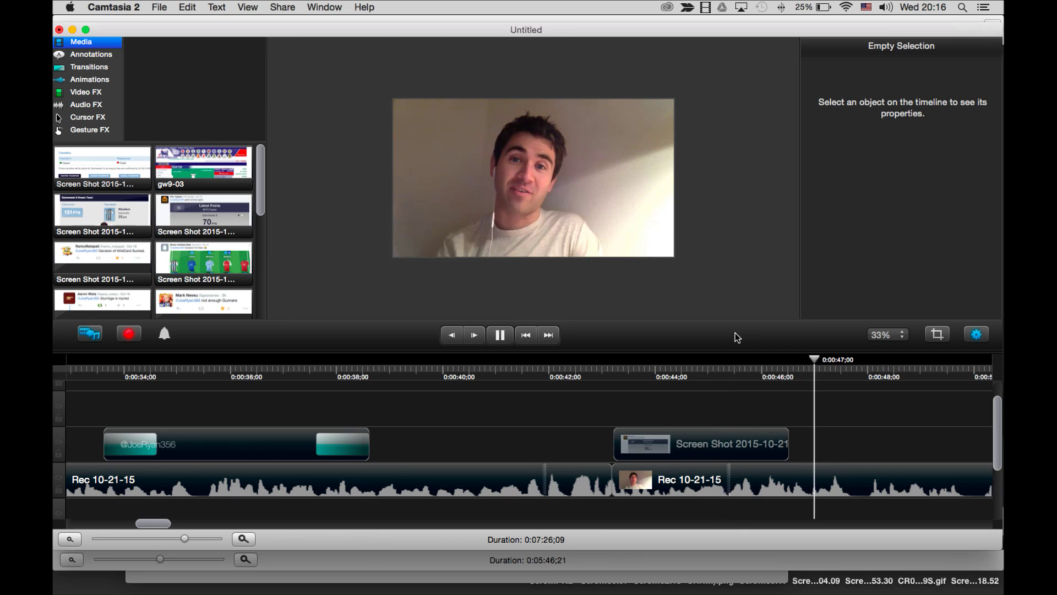
key(space)
right_click(841, 478)
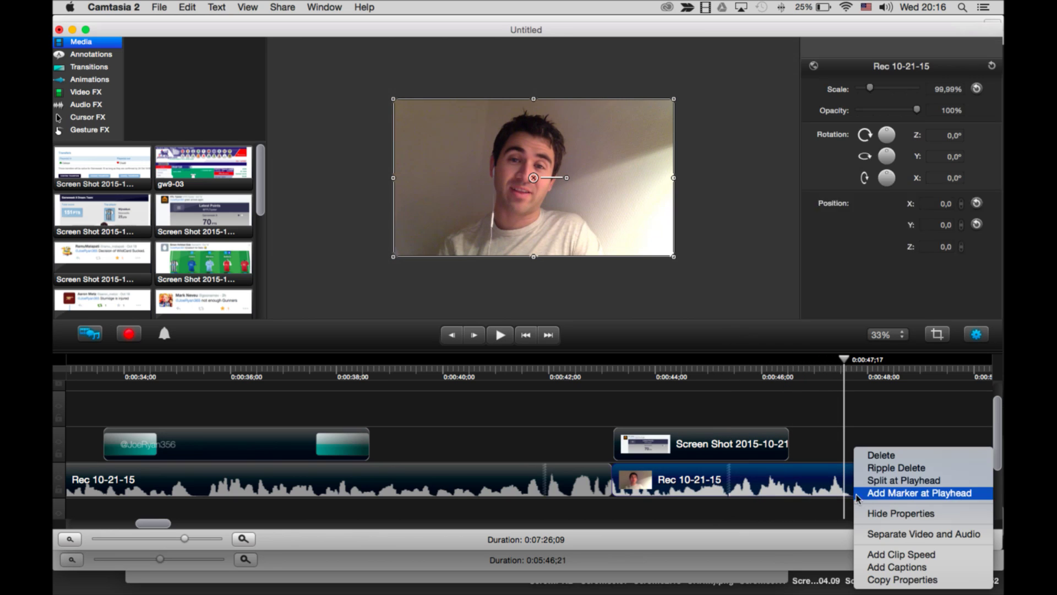
click(882, 477)
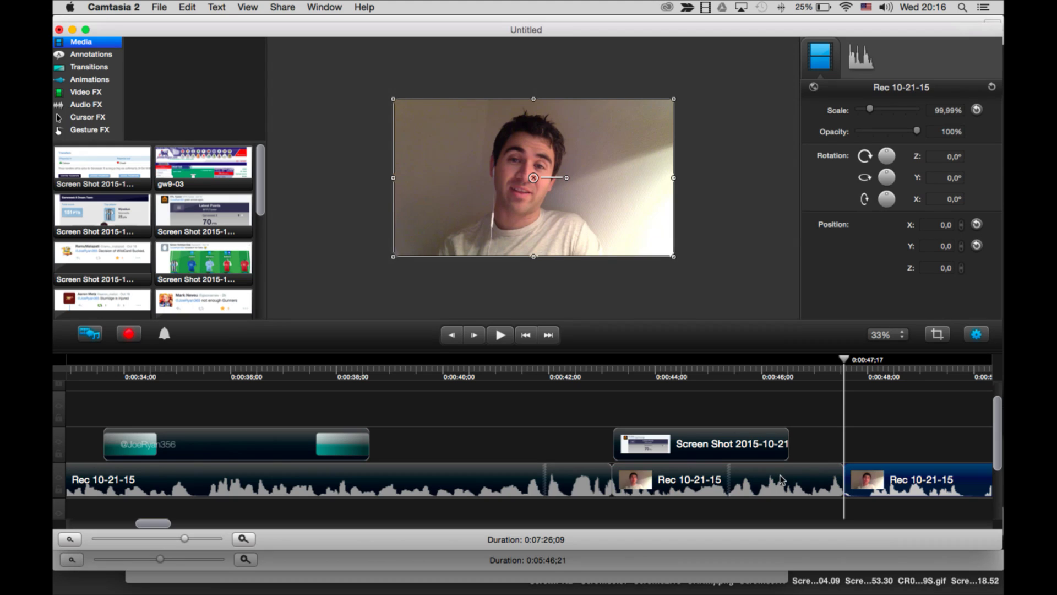
Stretch the tweet screenshot clip to cover the split recording section exactly, from 0:00:43;06 to 0:00:47;17.
drag(788, 444, 846, 448)
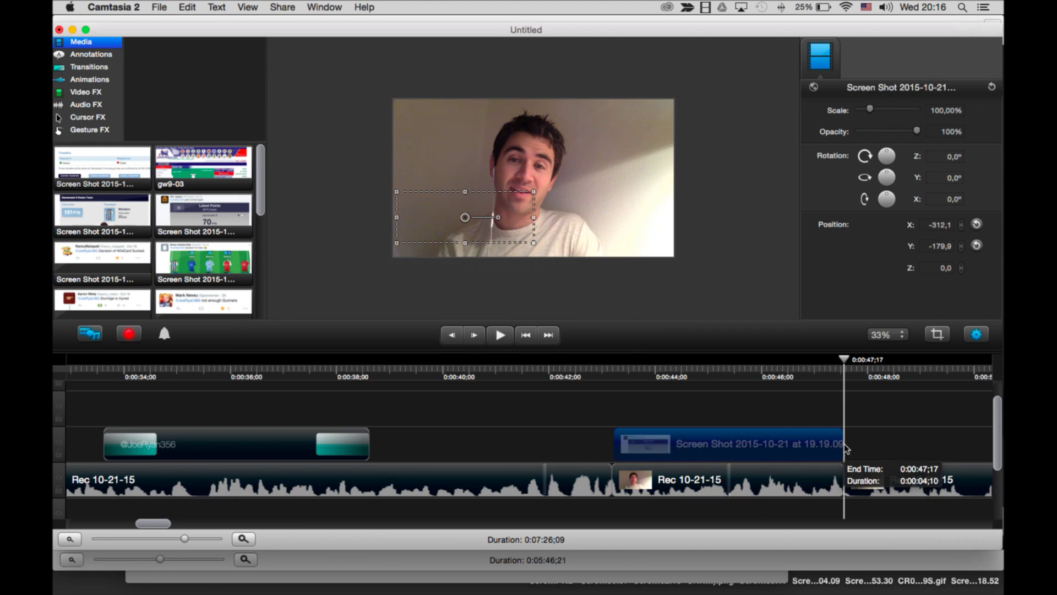
click(717, 481)
click(639, 441)
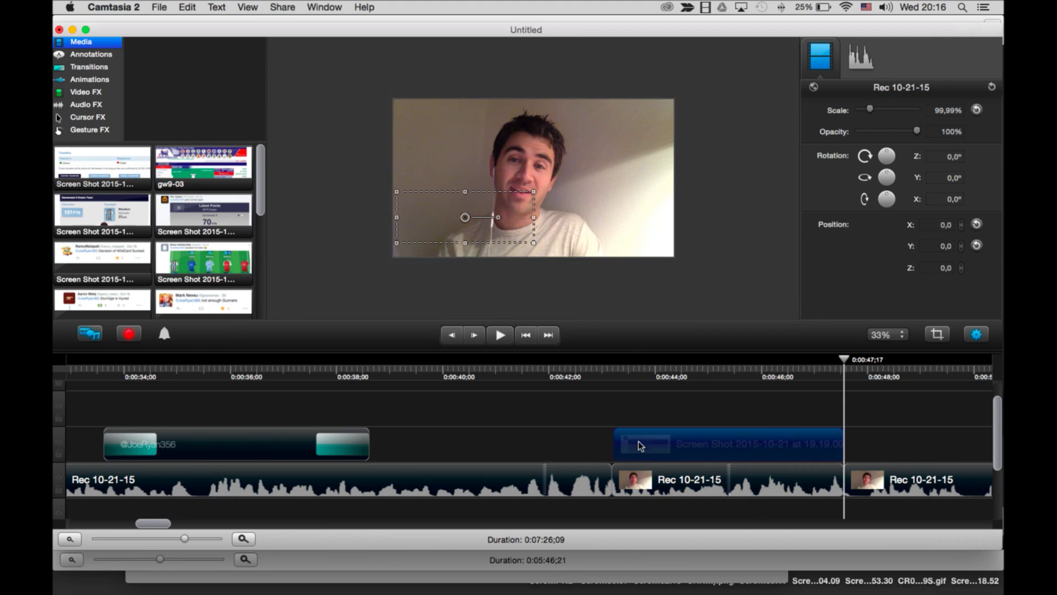
drag(614, 444, 612, 443)
Separate the video and audio of the recording section beneath the tweet screenshot and delete its video part.
click(654, 489)
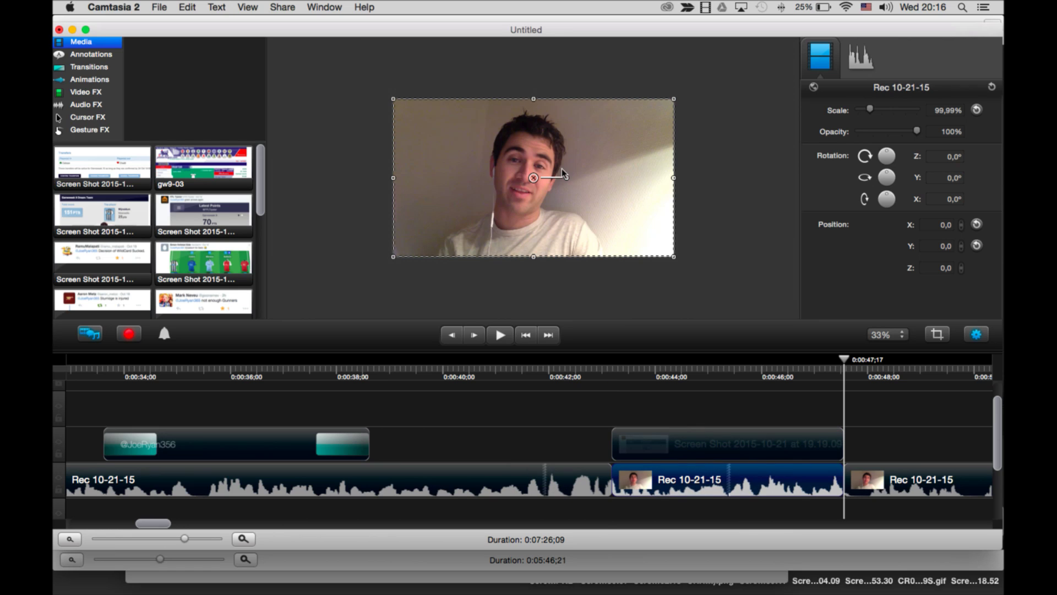
right_click(729, 469)
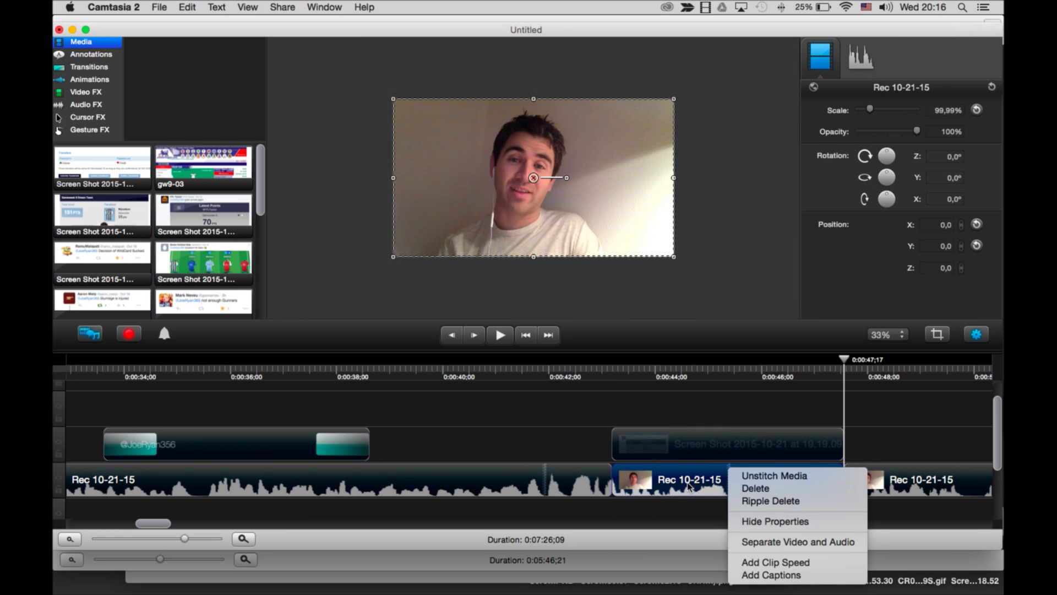
click(831, 545)
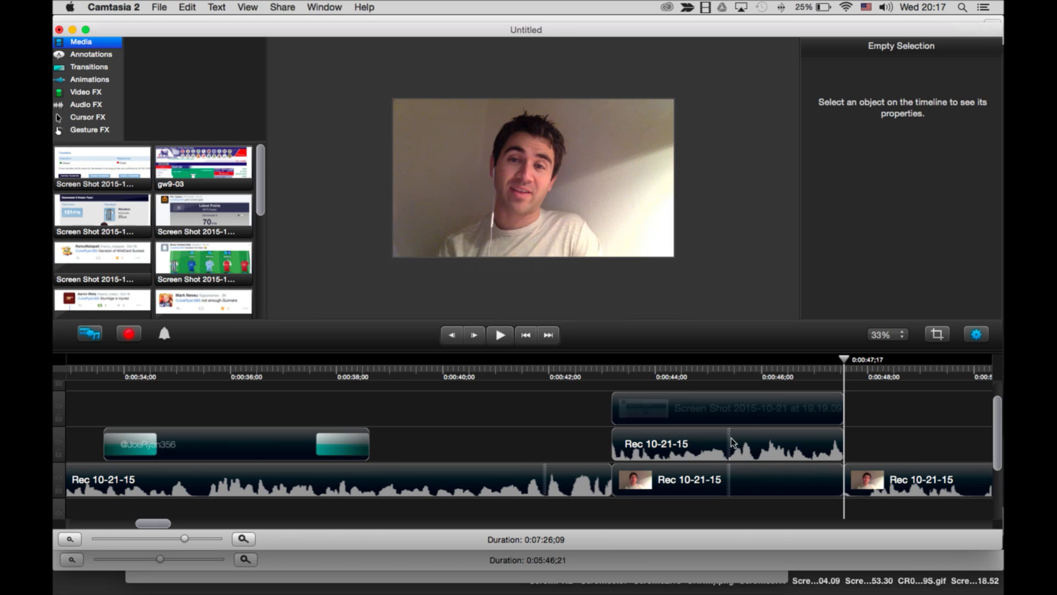
click(733, 443)
click(733, 479)
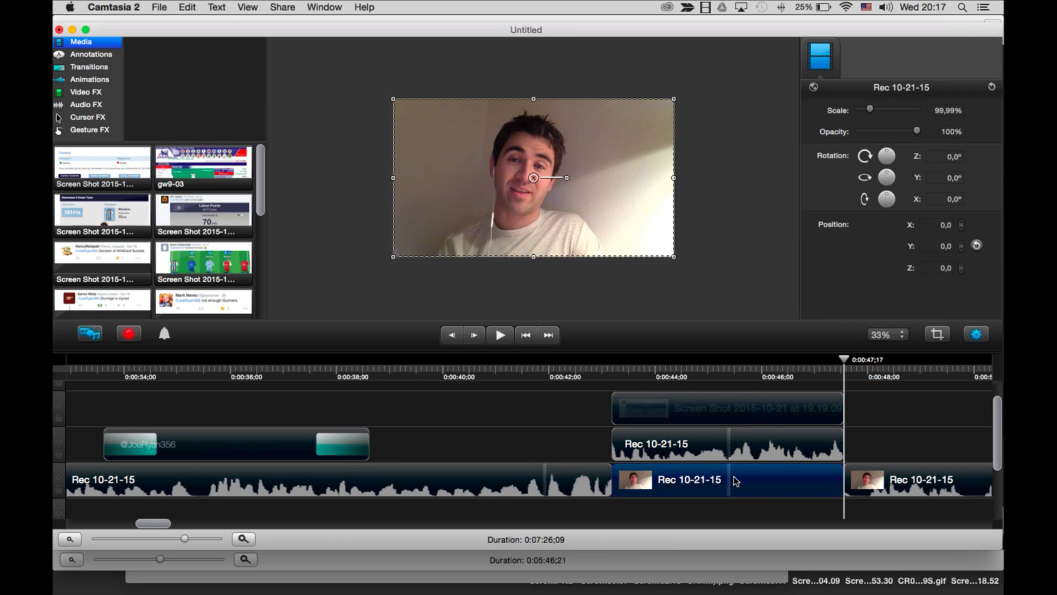
key(Delete)
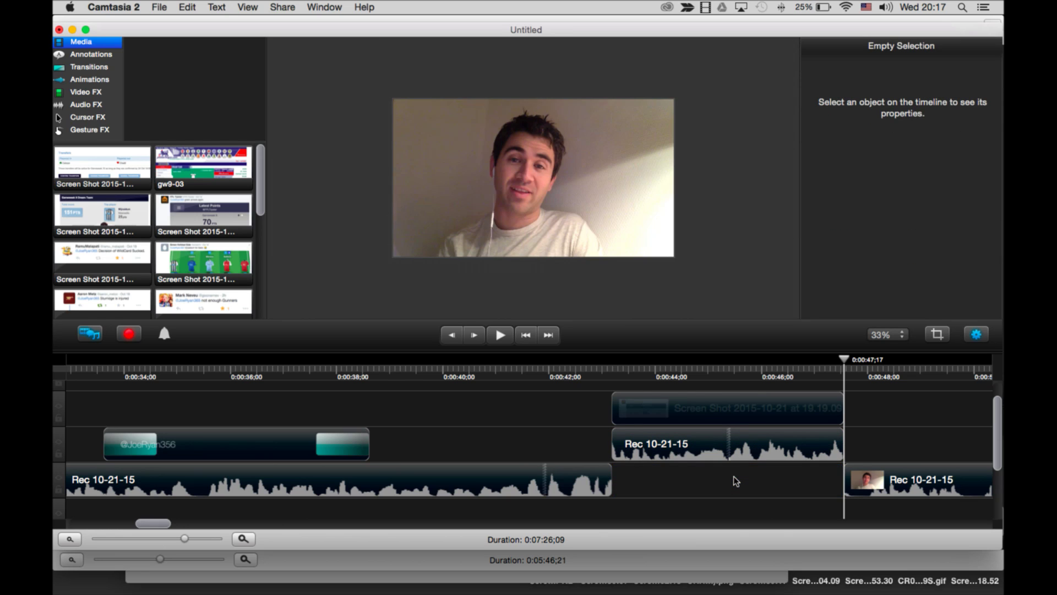
Add Fade In/Out transitions to the end of the recording clip before the gap and the start of the one after it.
click(573, 484)
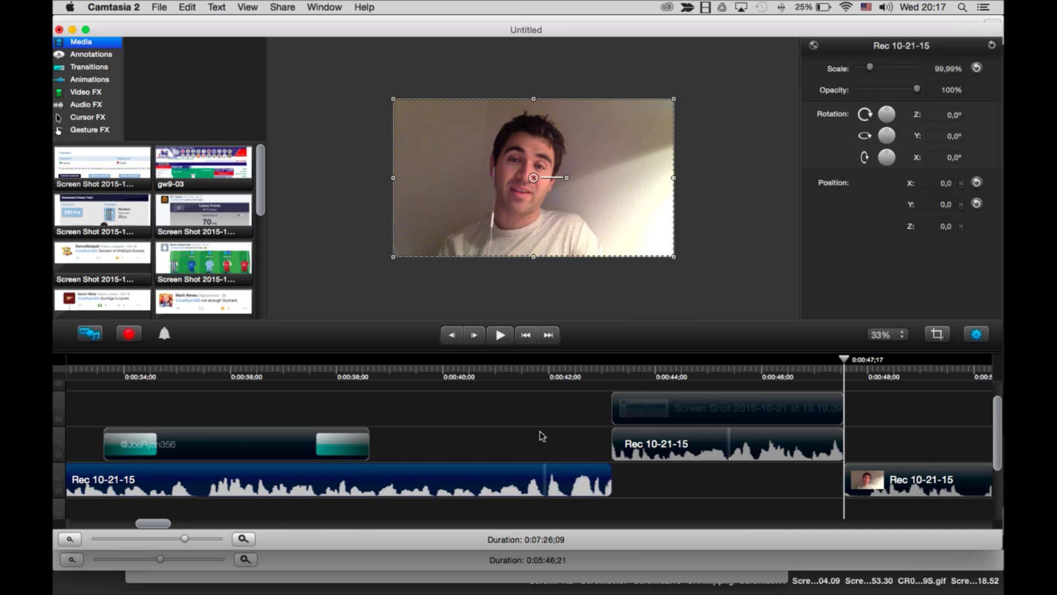
click(88, 67)
drag(111, 148, 585, 487)
drag(105, 152, 892, 481)
Play the fade, extend the tweet screenshot clip to run from 0:00:42;06 to 0:00:48;17 and add Fade In/Out to both ends.
click(524, 364)
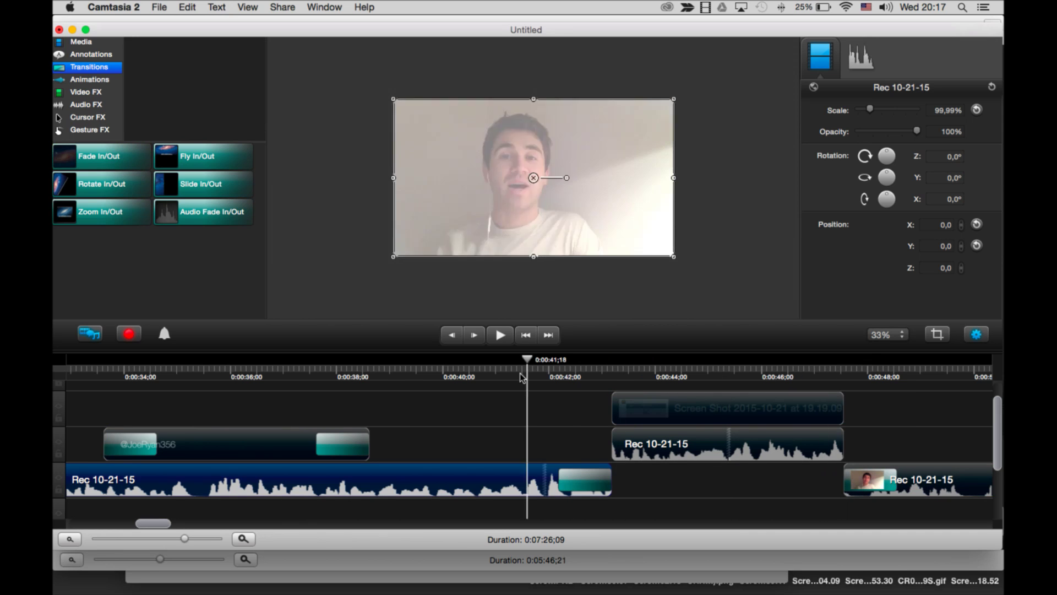
key(space)
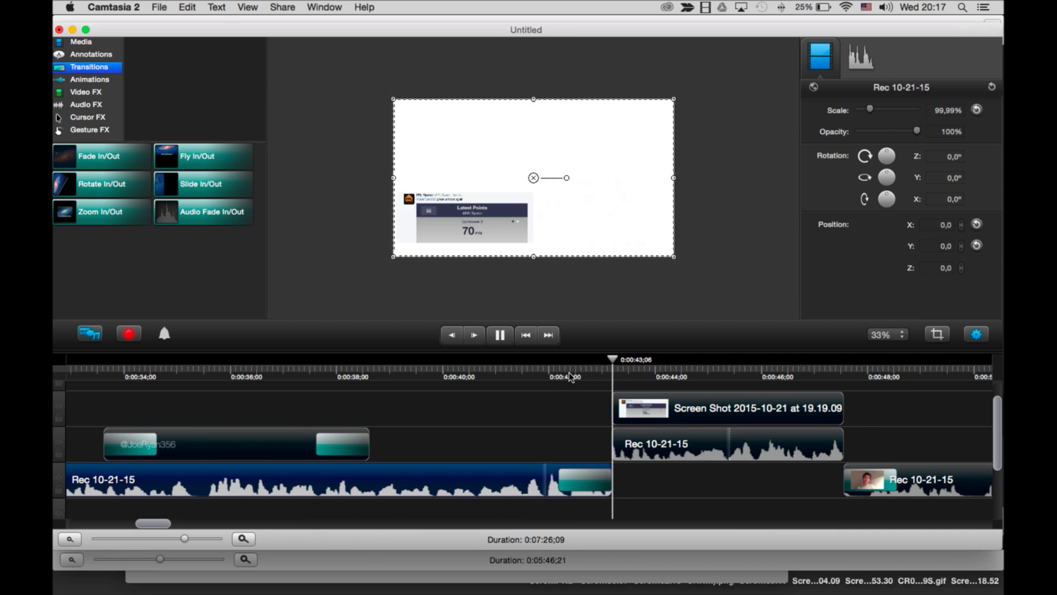
click(668, 414)
click(668, 415)
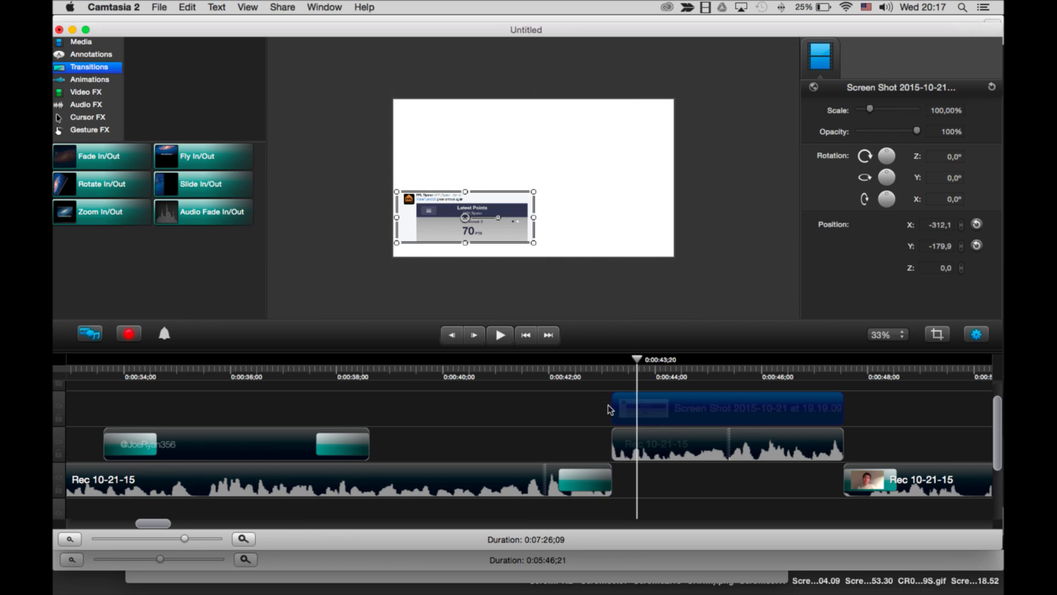
drag(613, 409, 559, 409)
drag(840, 411, 896, 411)
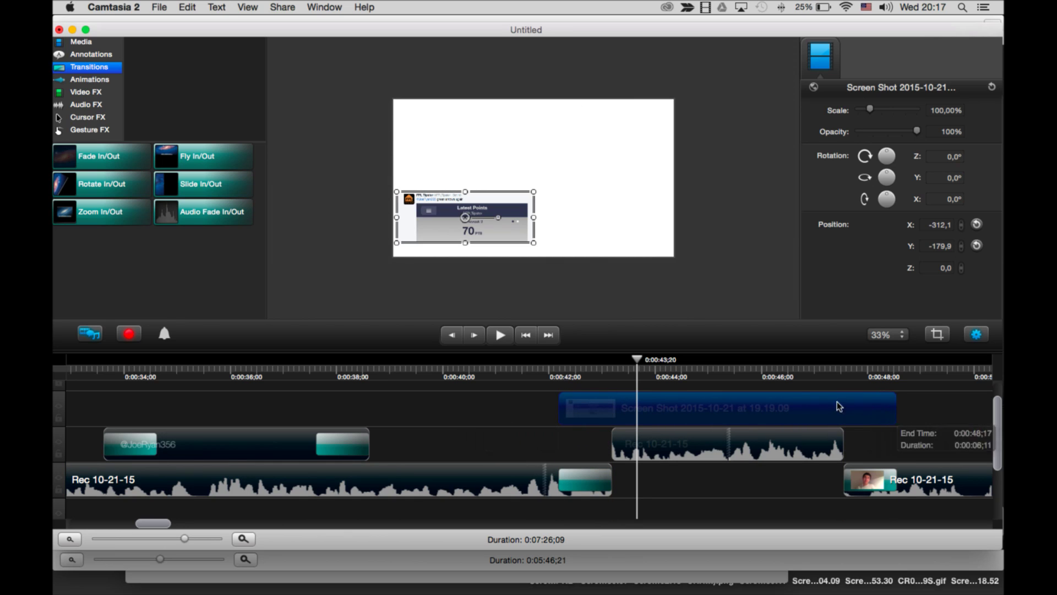
click(113, 158)
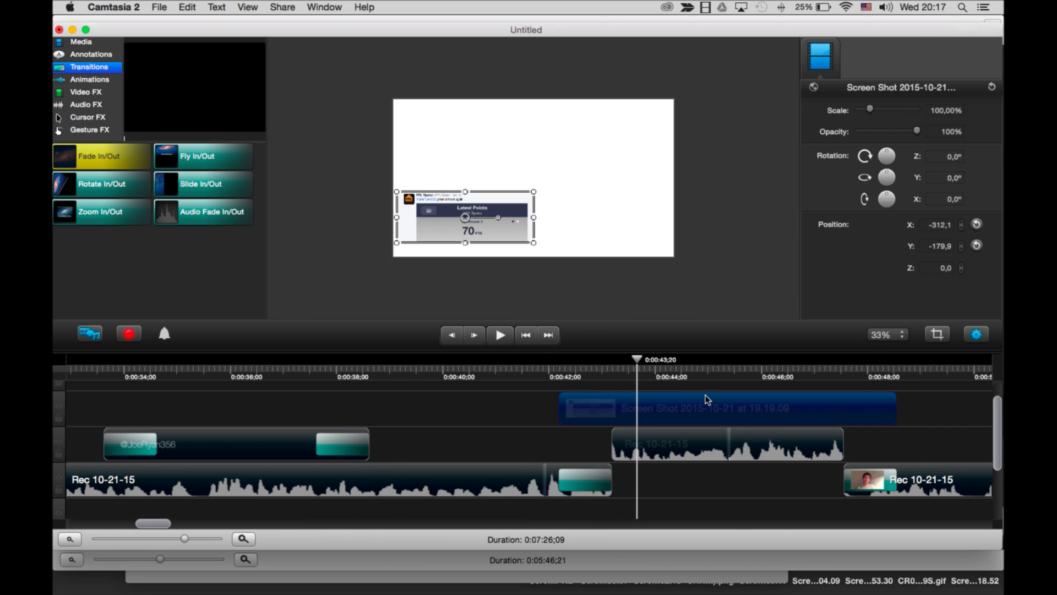
drag(77, 153, 694, 400)
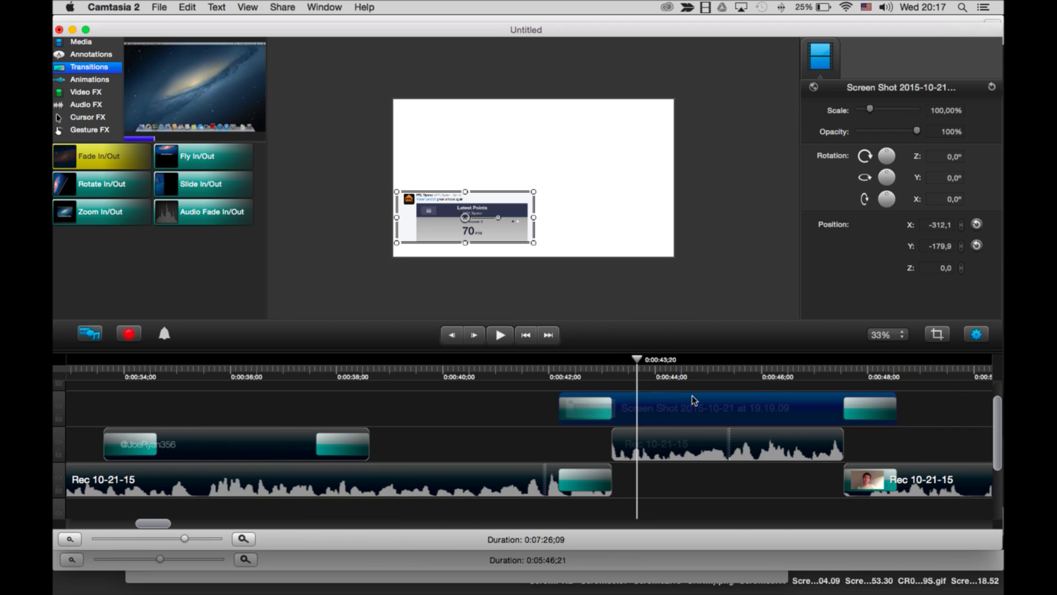
Enlarge the tweet screenshot to 190,87% scale and centre it on the canvas at about X -0,1 and Y 0,5.
drag(450, 207, 535, 225)
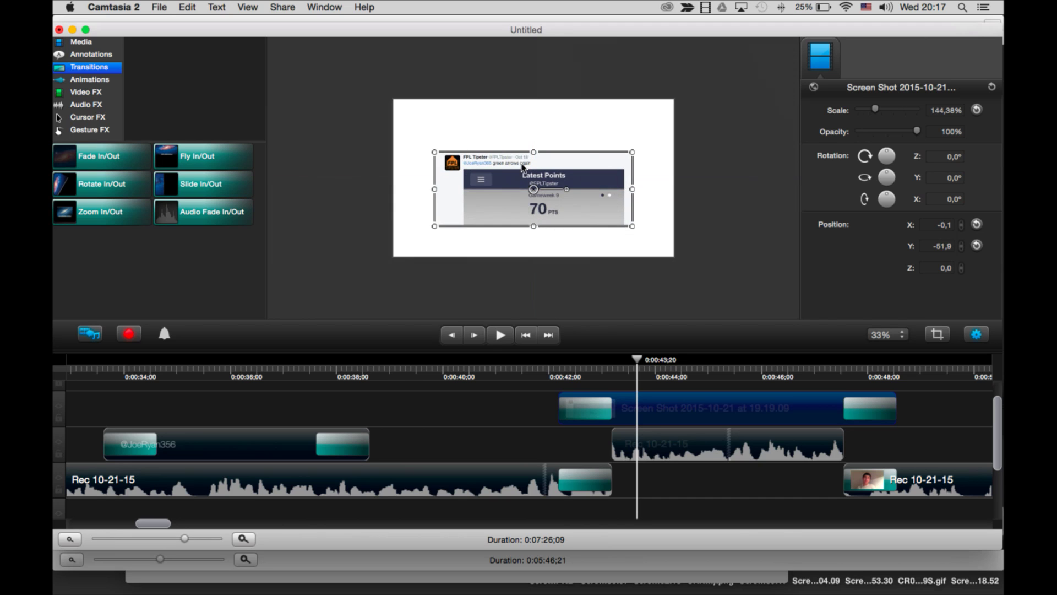
drag(534, 153, 534, 128)
drag(533, 172, 534, 168)
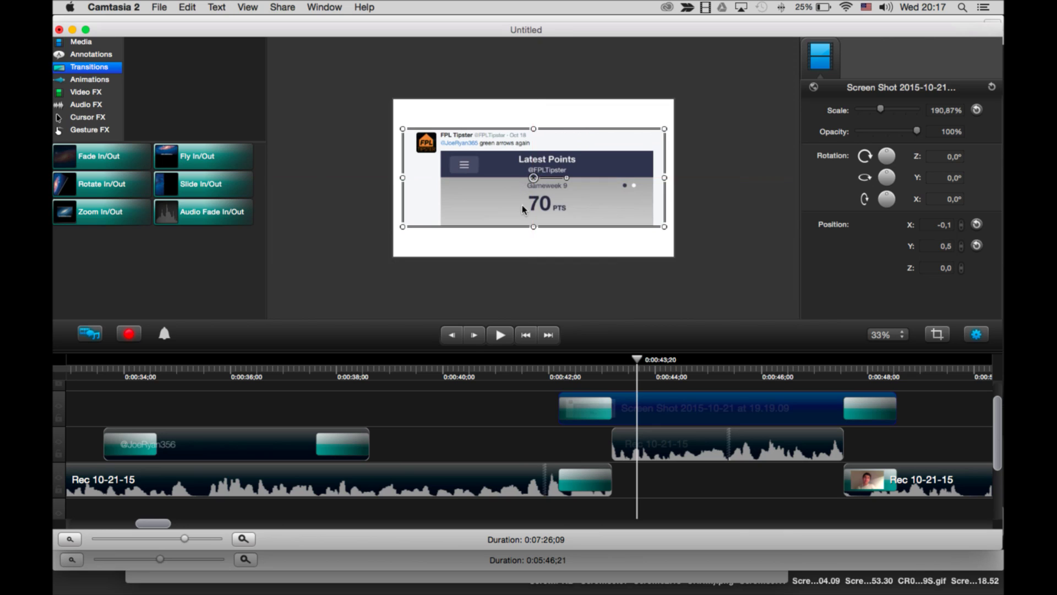
click(615, 289)
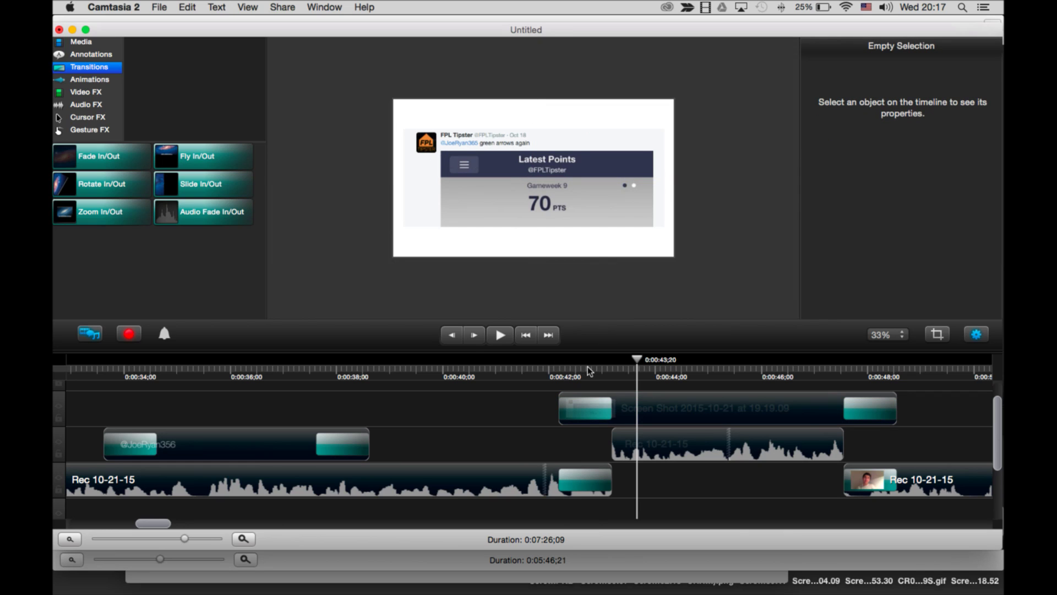
Apply the Drop Shadow effect to the tweet screenshot and play the section from 0:00:42;06.
click(533, 203)
click(581, 277)
click(84, 91)
click(206, 185)
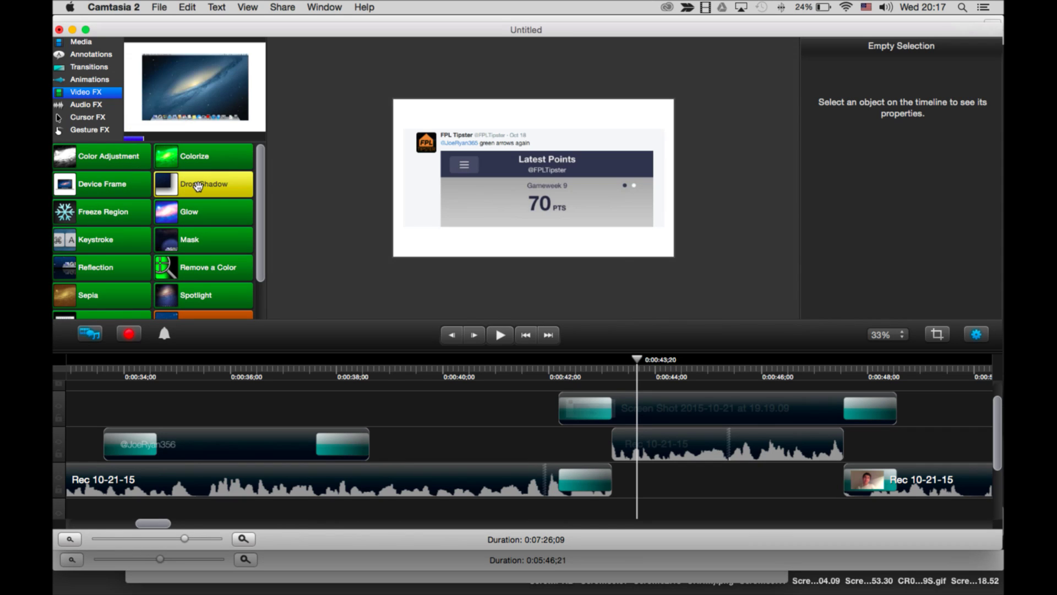
drag(198, 187, 498, 187)
click(713, 292)
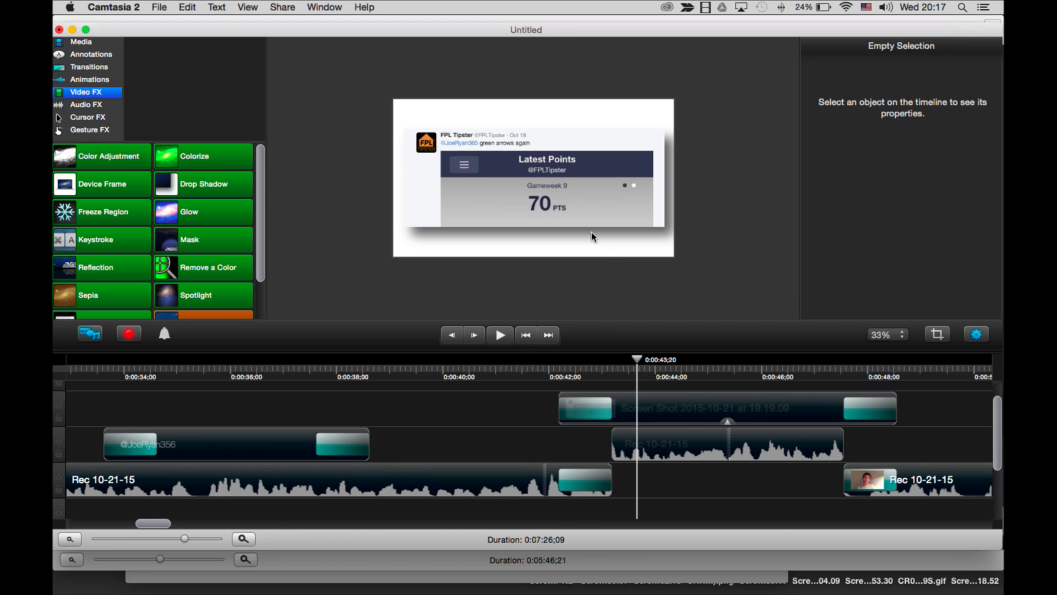
click(560, 368)
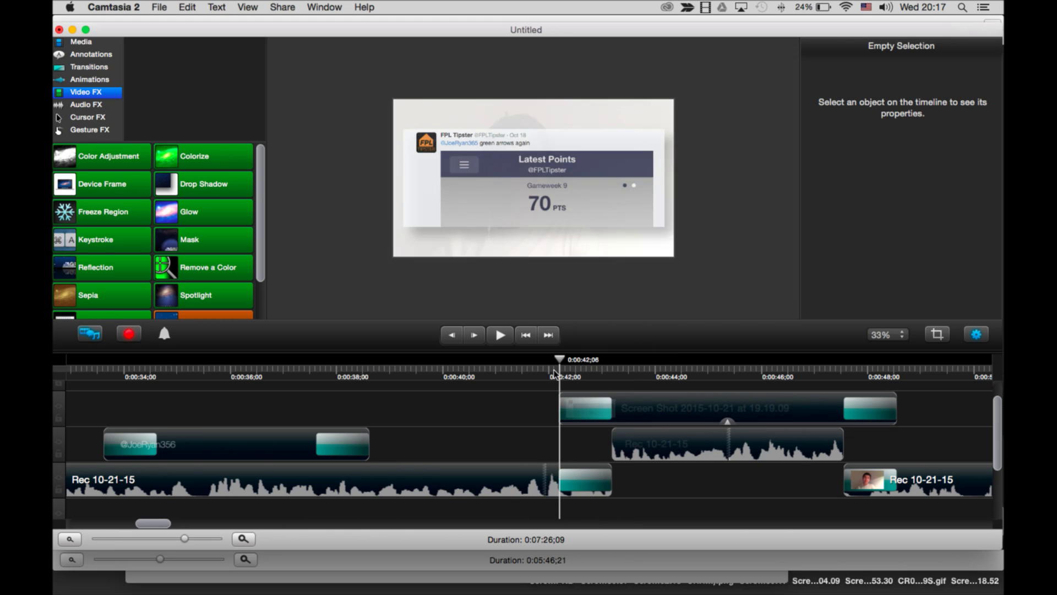
key(space)
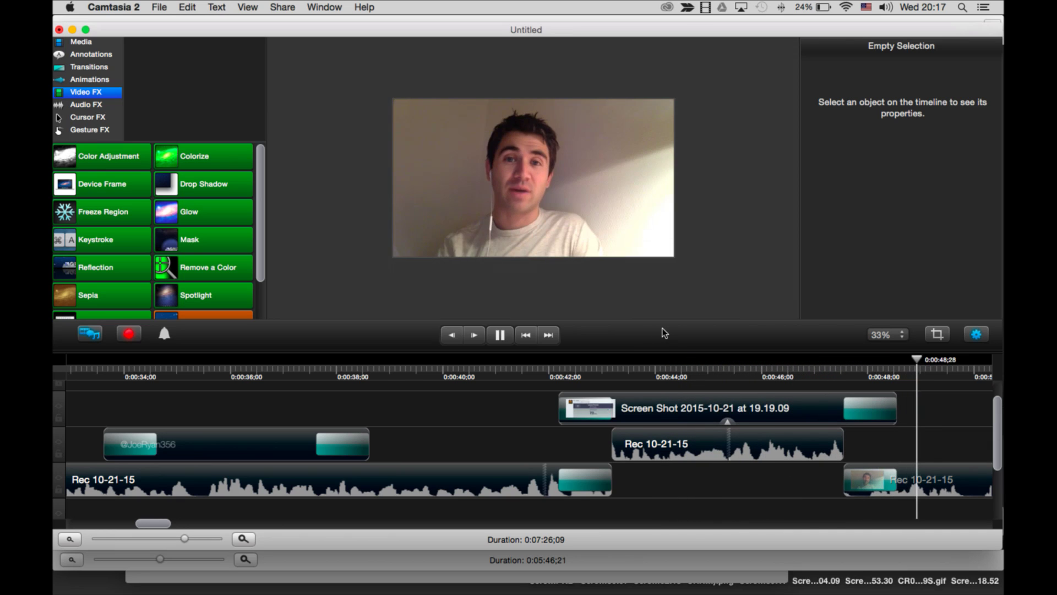
Replay the end of the full-screen tweet screenshot section to check its fade back into the webcam recording.
key(space)
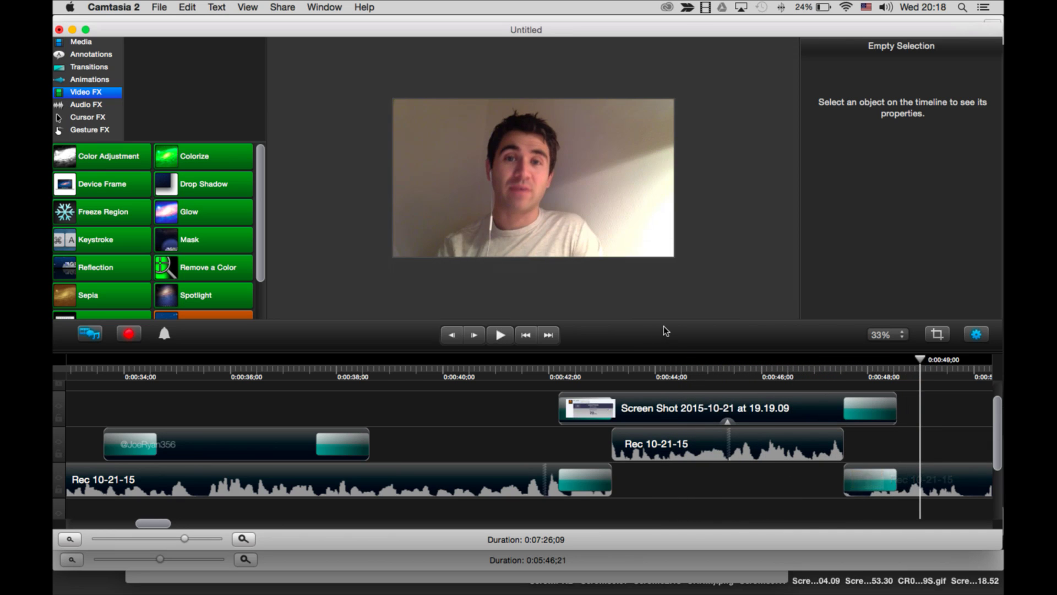
scroll(794, 486, right, 2)
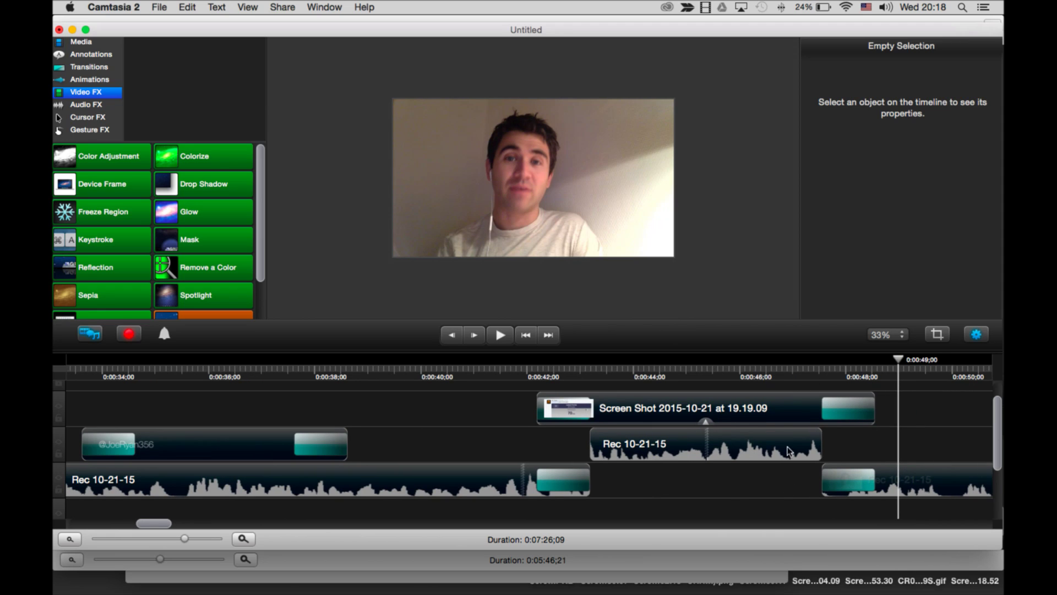
scroll(791, 451, right, 2)
scroll(809, 455, right, 1)
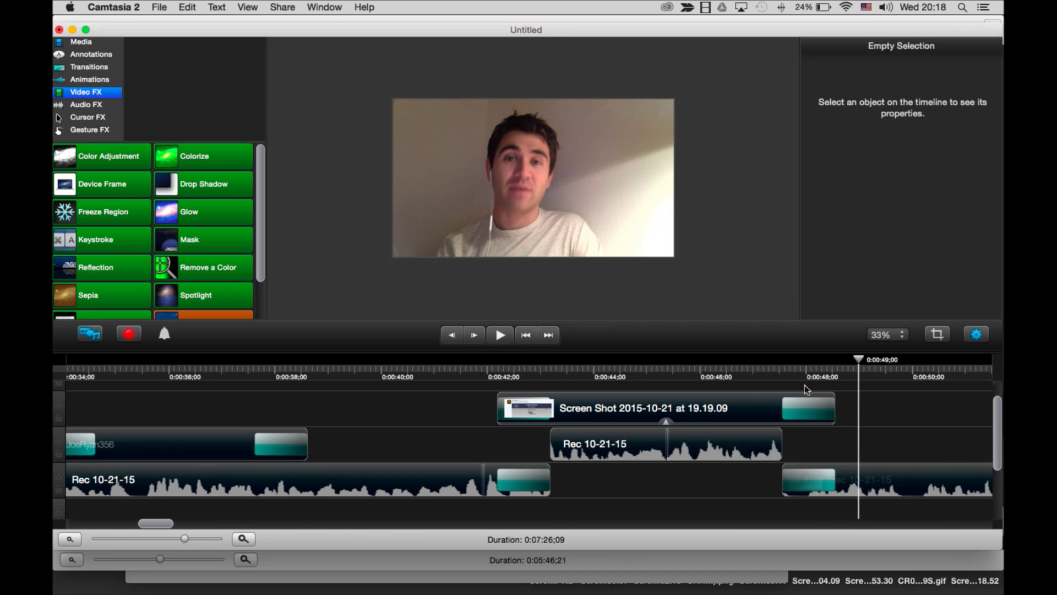
click(738, 368)
click(695, 368)
key(space)
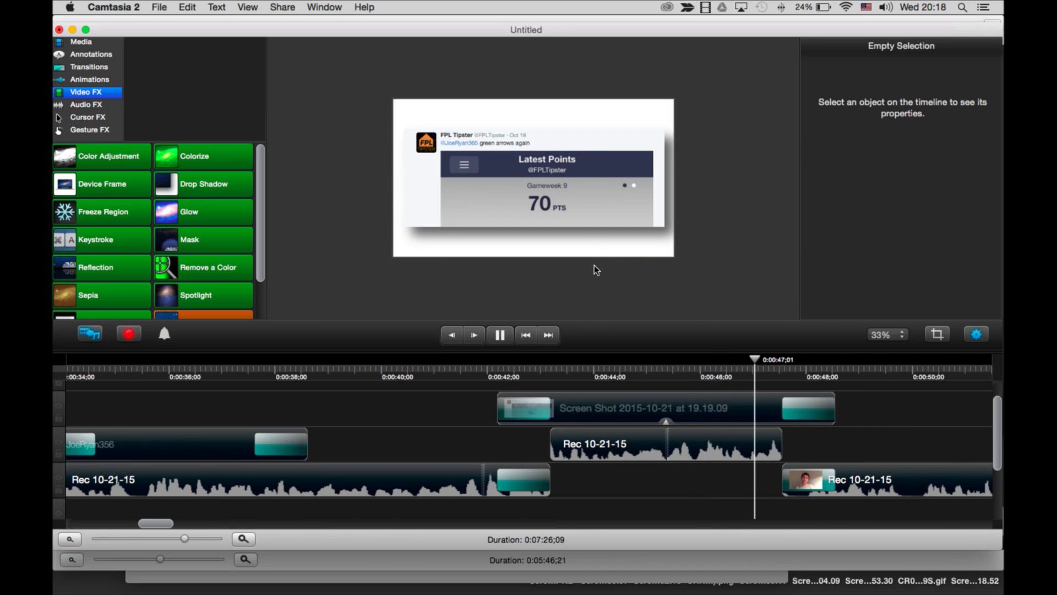
key(space)
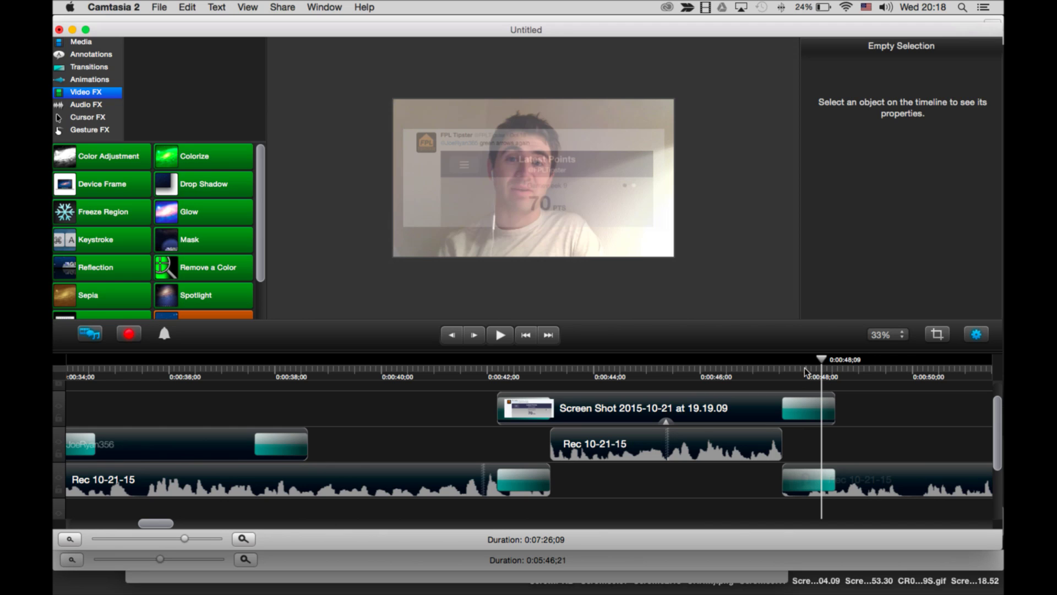
Play the recording after the tweet cutaway and split the recording clip at 0:00:49;22.
click(82, 43)
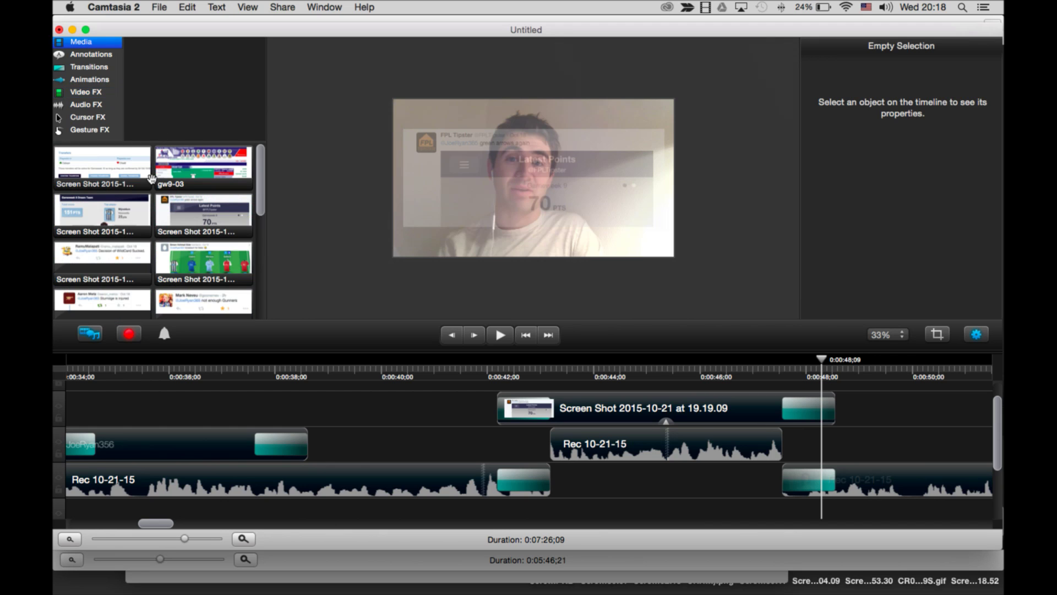
scroll(158, 266, down, 3)
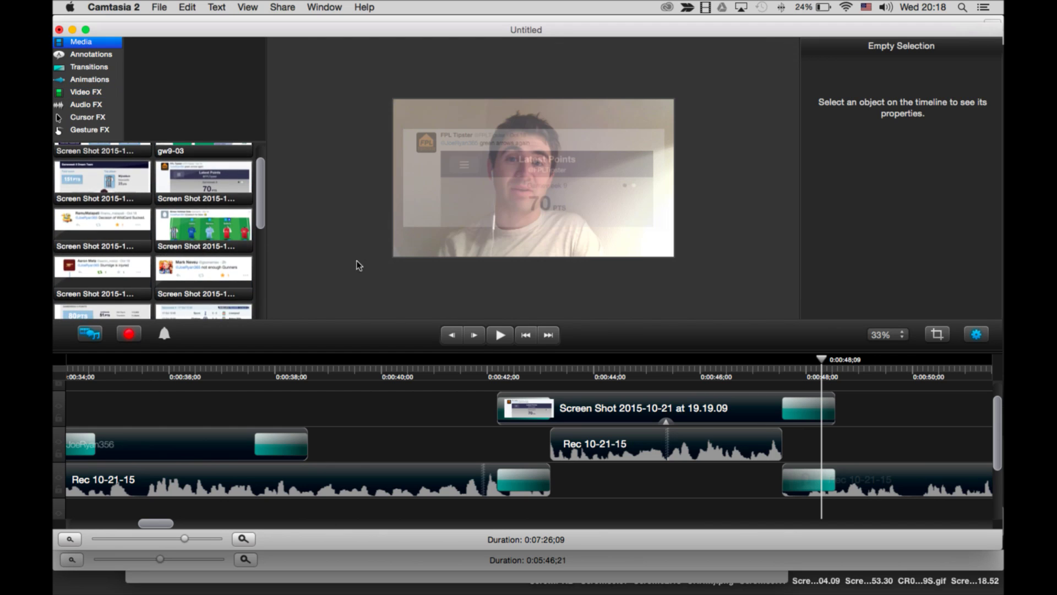
scroll(765, 455, right, 5)
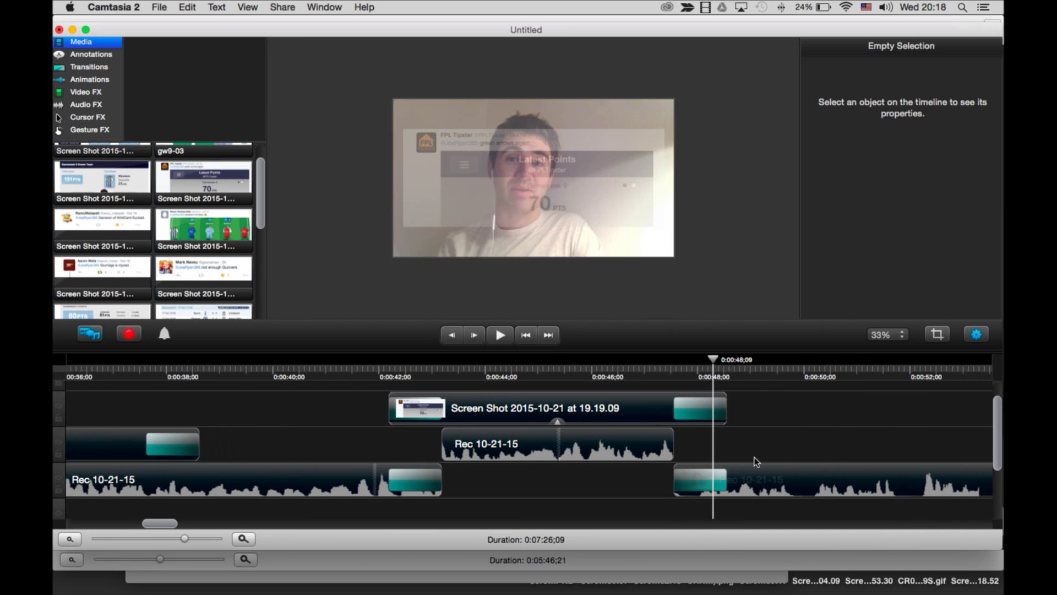
key(space)
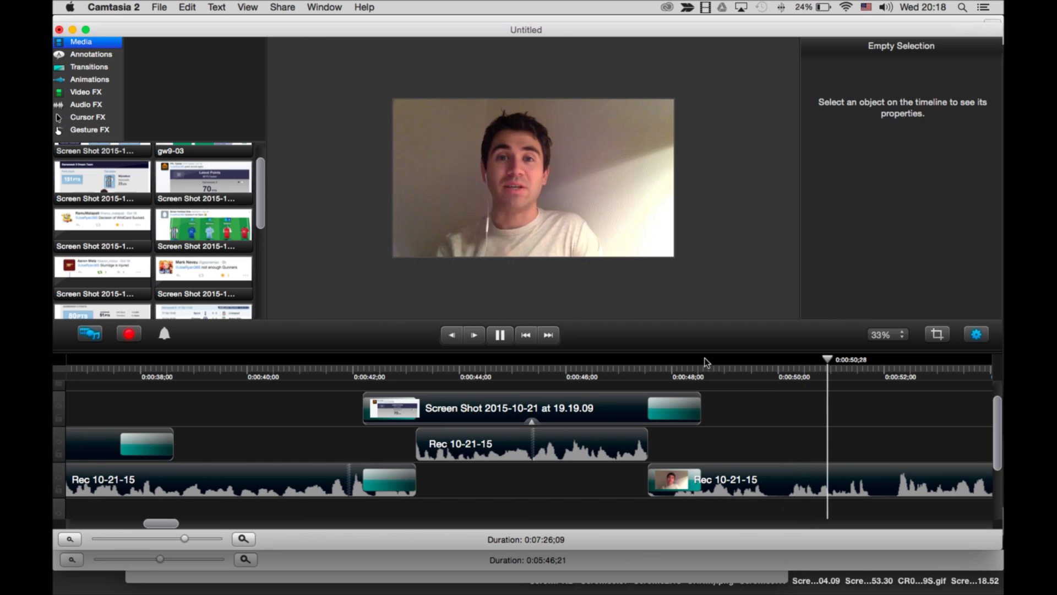
click(646, 372)
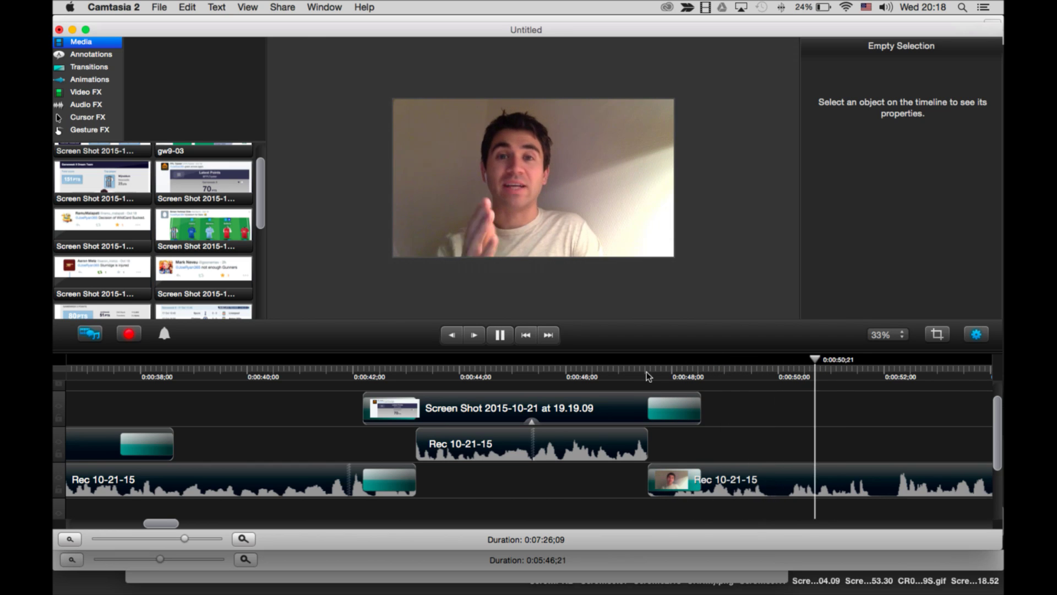
scroll(760, 398, right, 3)
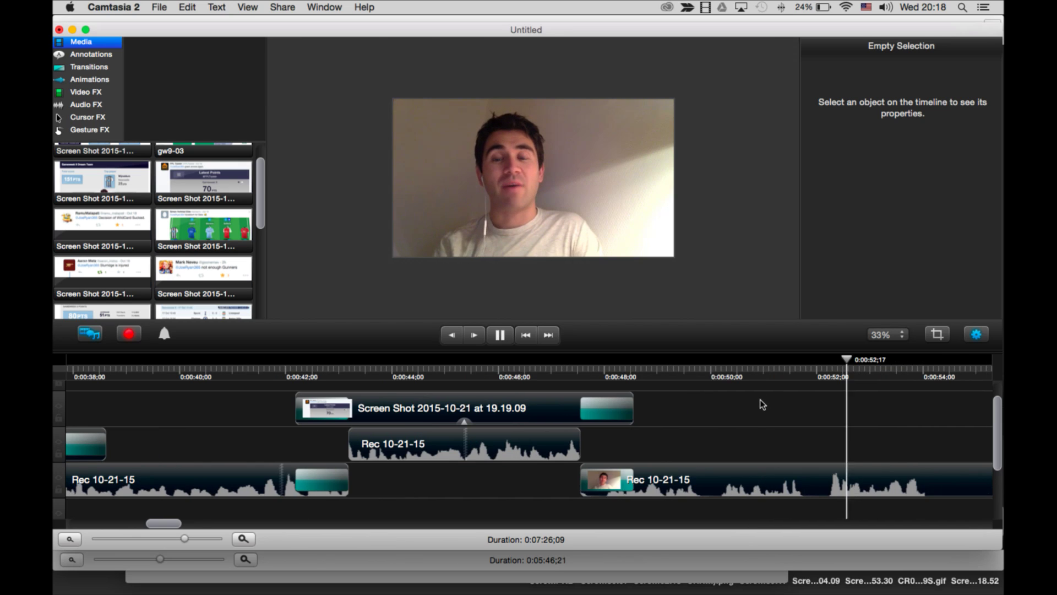
click(679, 369)
drag(685, 363, 689, 362)
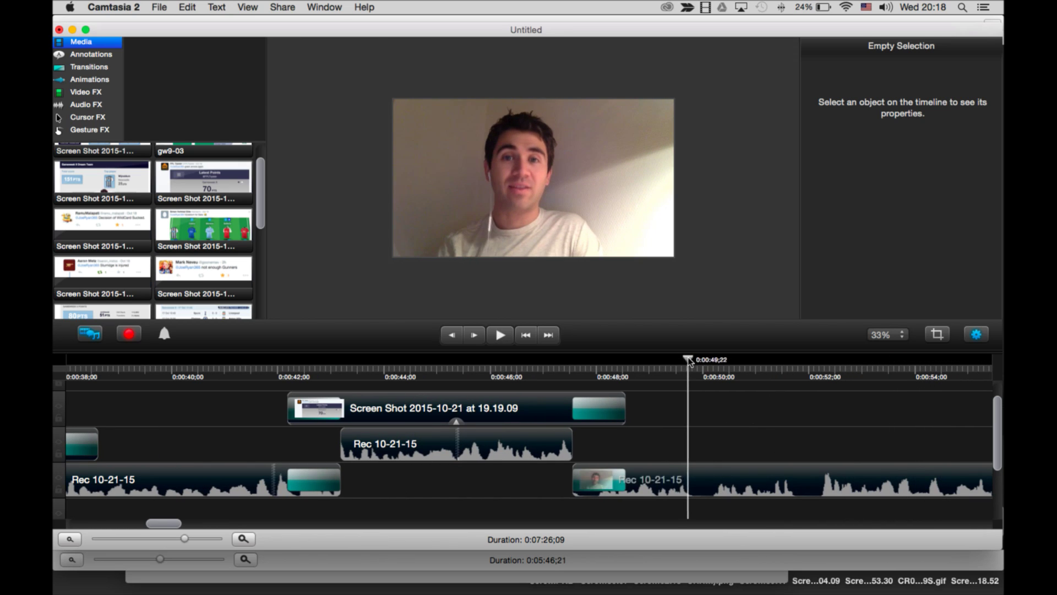
right_click(694, 472)
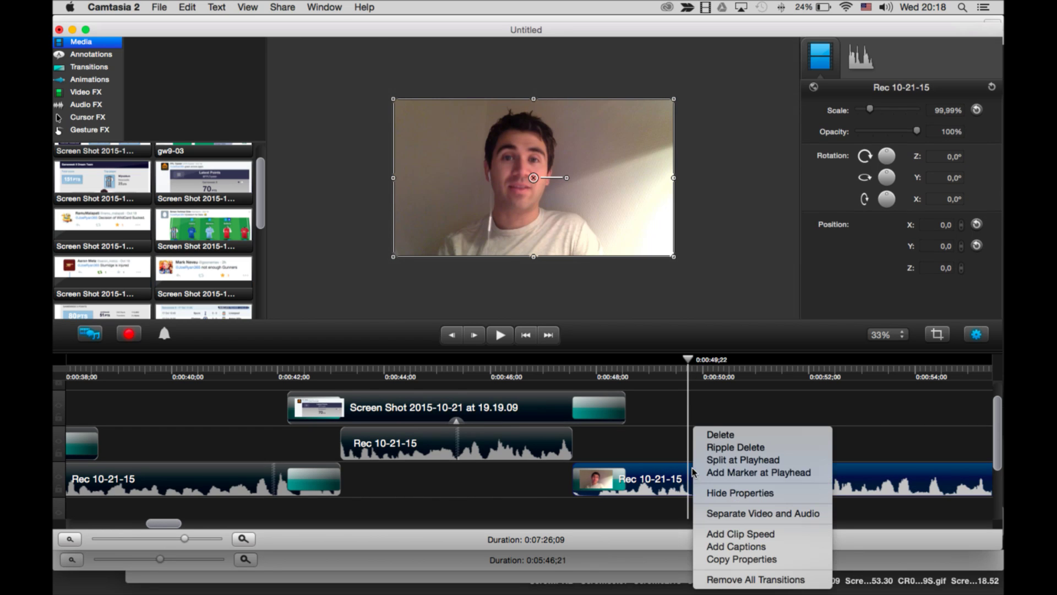
click(723, 460)
Split the recording at 0:00:52;06 and ripple delete the section between 0:00:49;22 and that cut.
key(space)
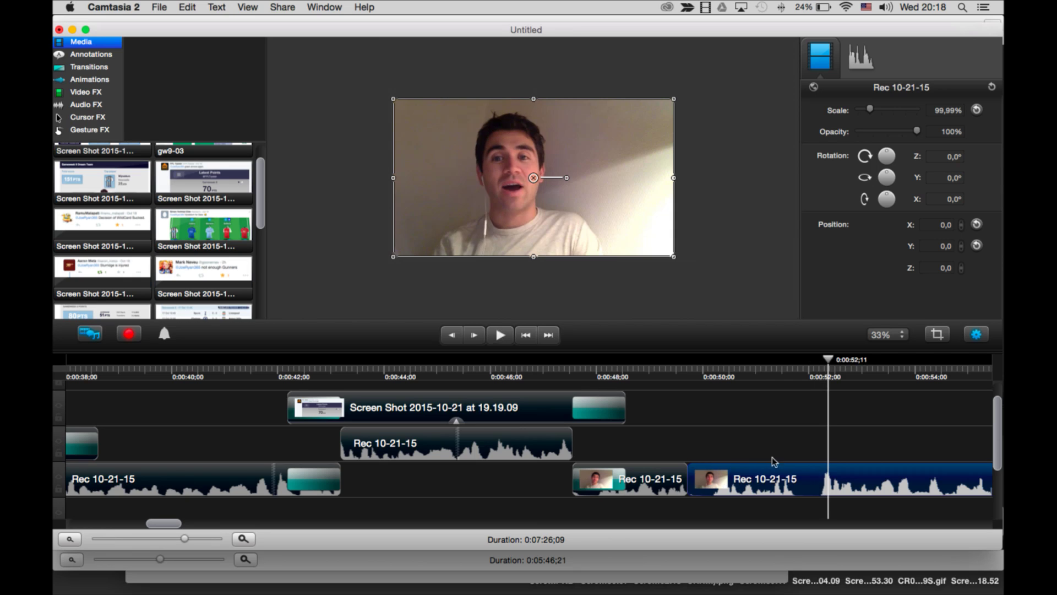
key(space)
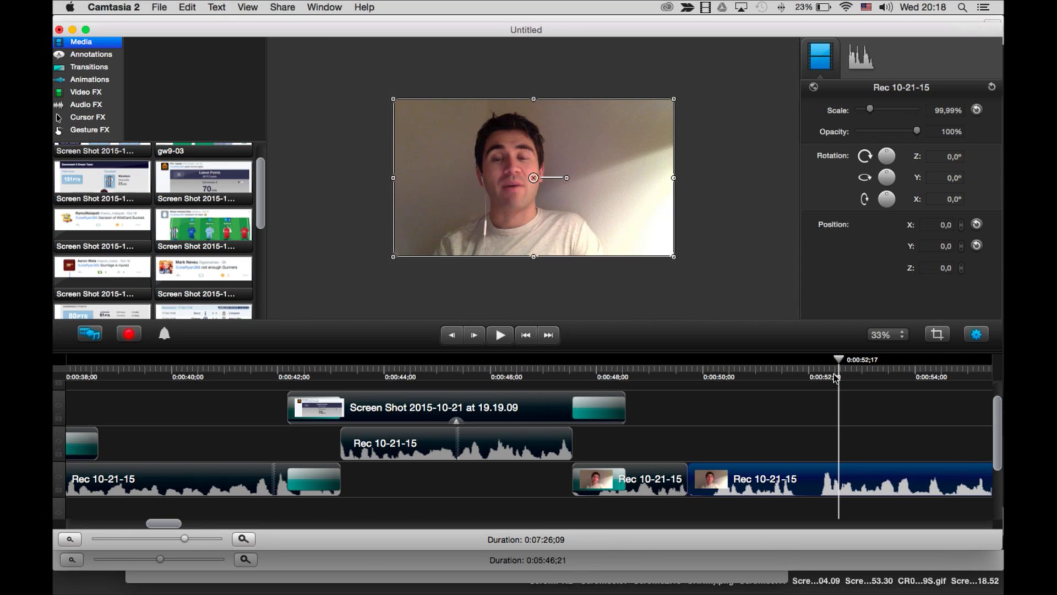
drag(829, 374, 826, 375)
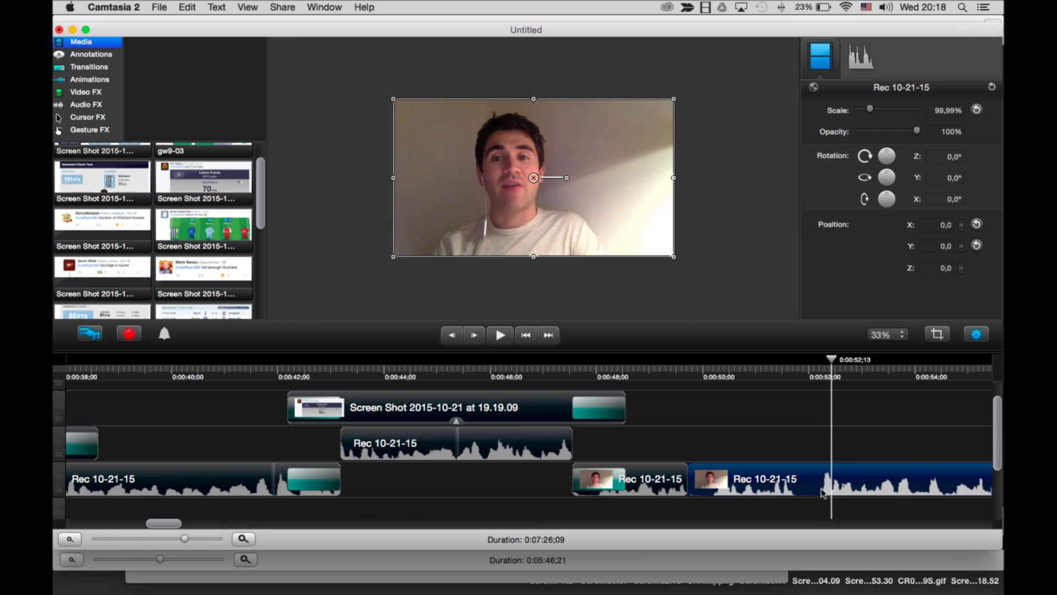
key(space)
click(825, 377)
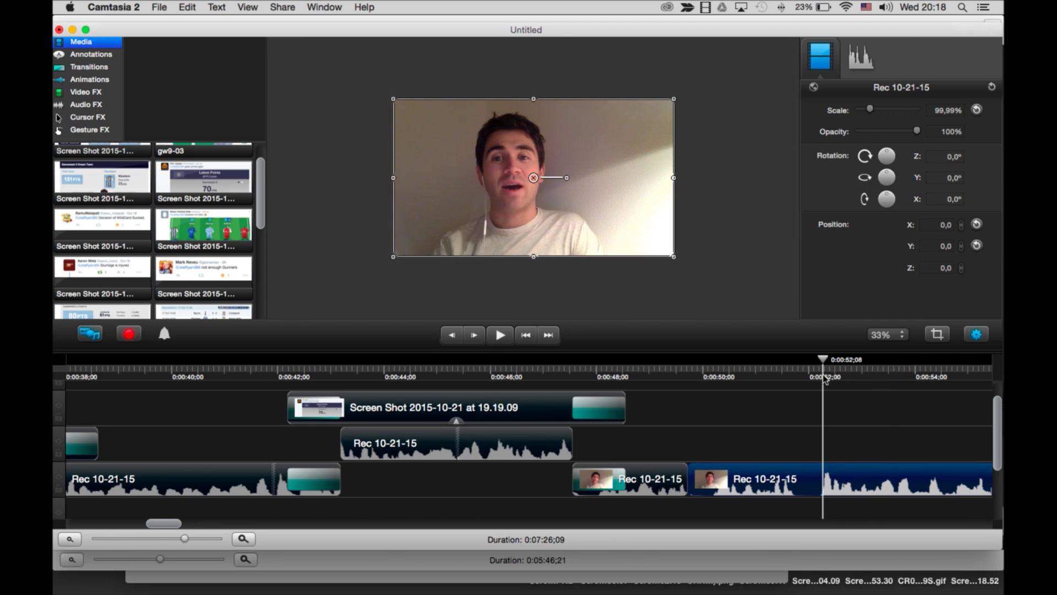
scroll(776, 430, right, 5)
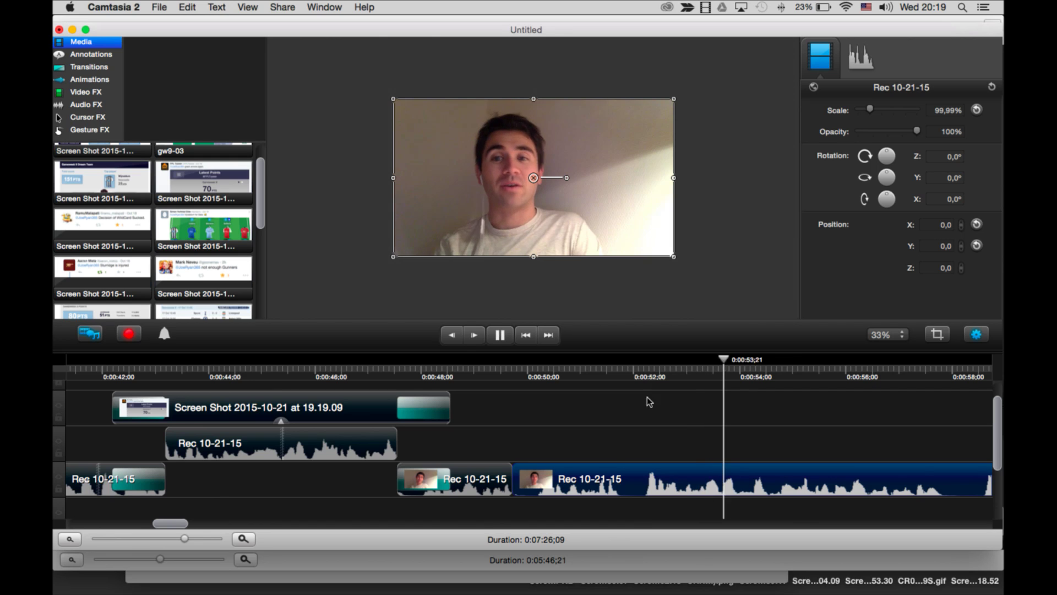
click(645, 376)
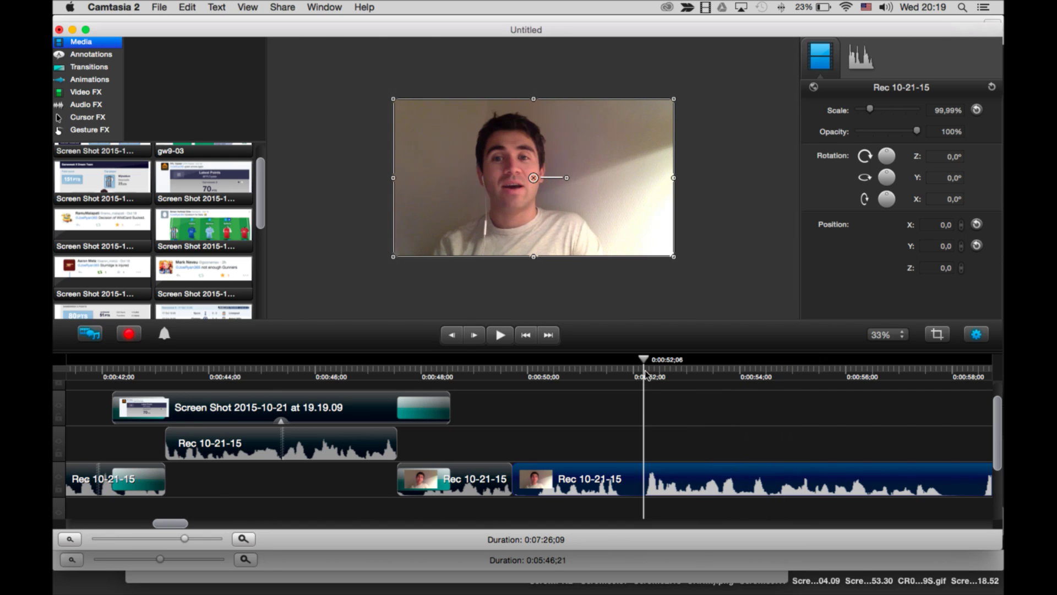
right_click(650, 477)
click(672, 480)
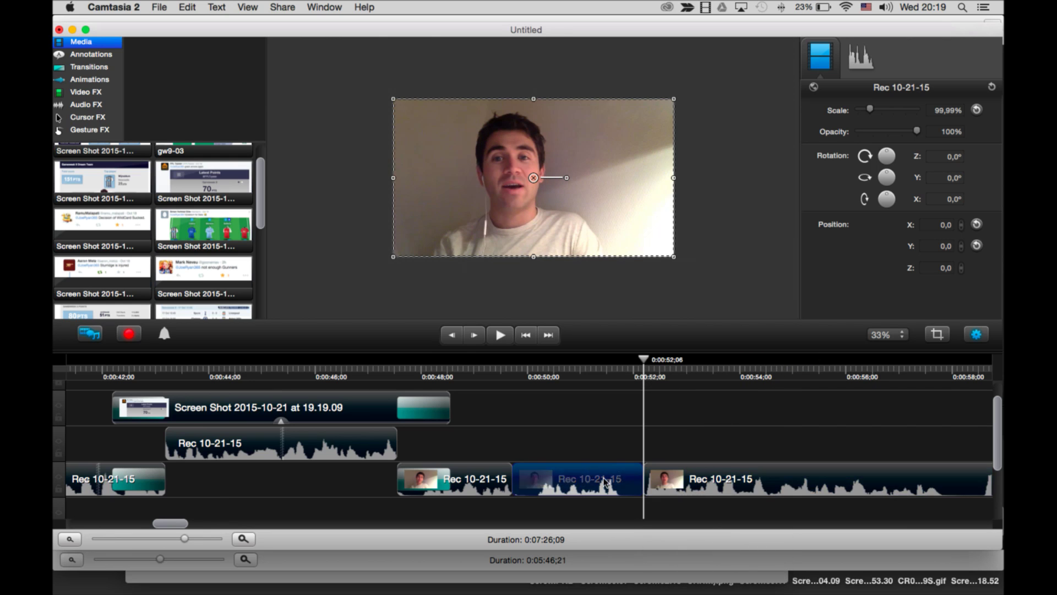
key(super+BackSpace)
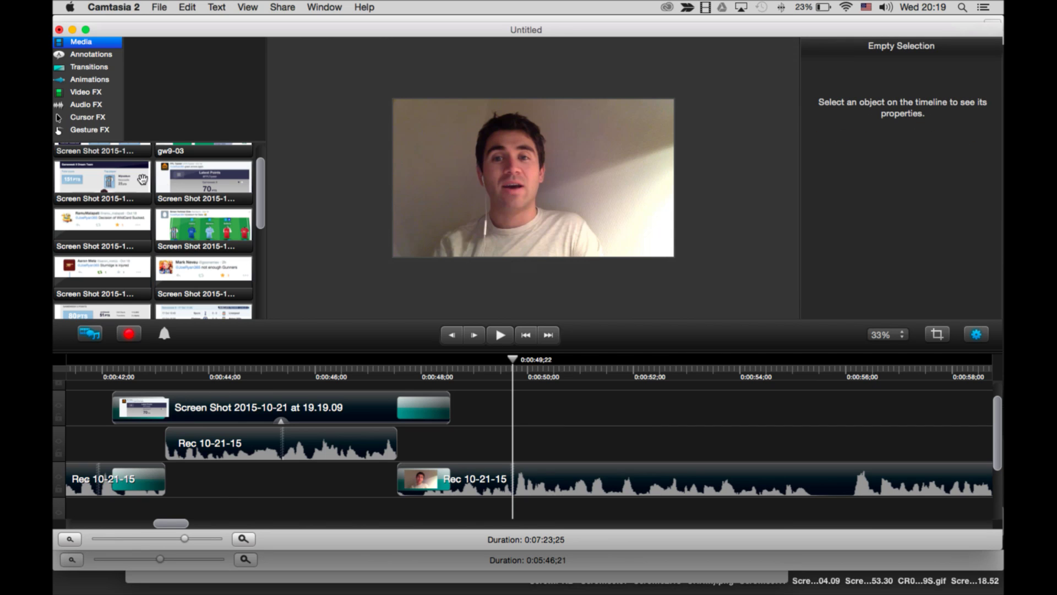
Place the tweet screenshot 2015-10-21 at 19.19.28 beside the speaker's head at X 330,9 and Y 223,4, starting at 0:00:49;22, and play it.
click(108, 220)
drag(144, 220, 604, 135)
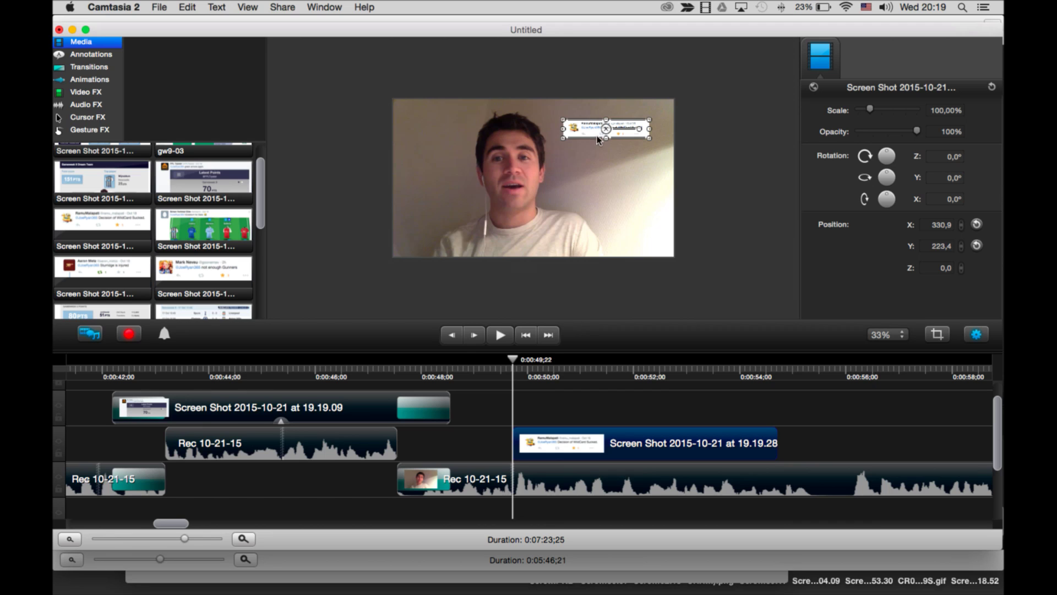
key(space)
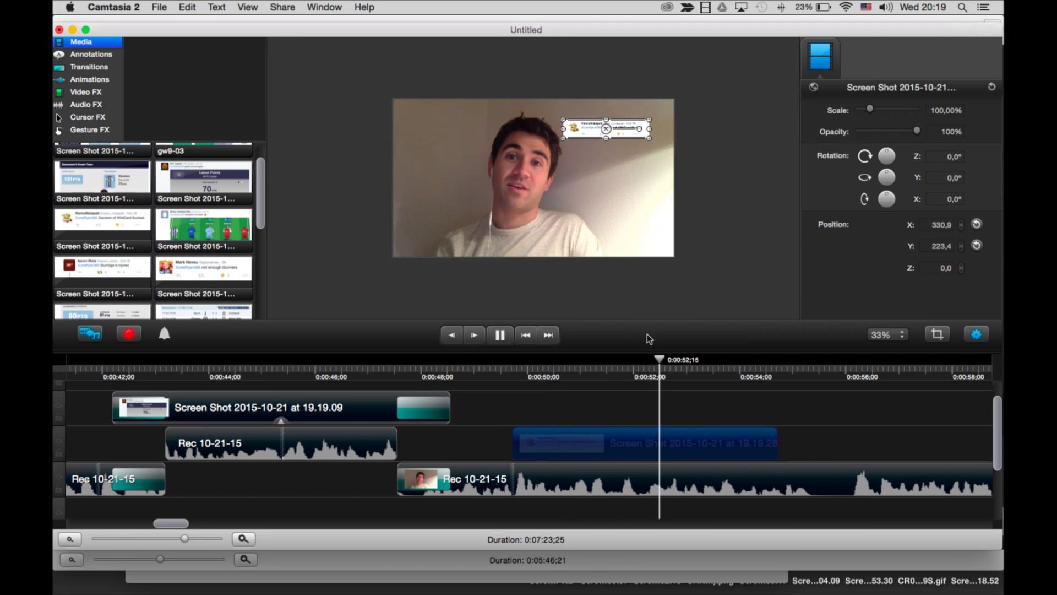
Split the recording at 0:00:52;06 and 0:00:56;03 and ripple delete the section between the two cuts.
drag(639, 375, 598, 381)
key(space)
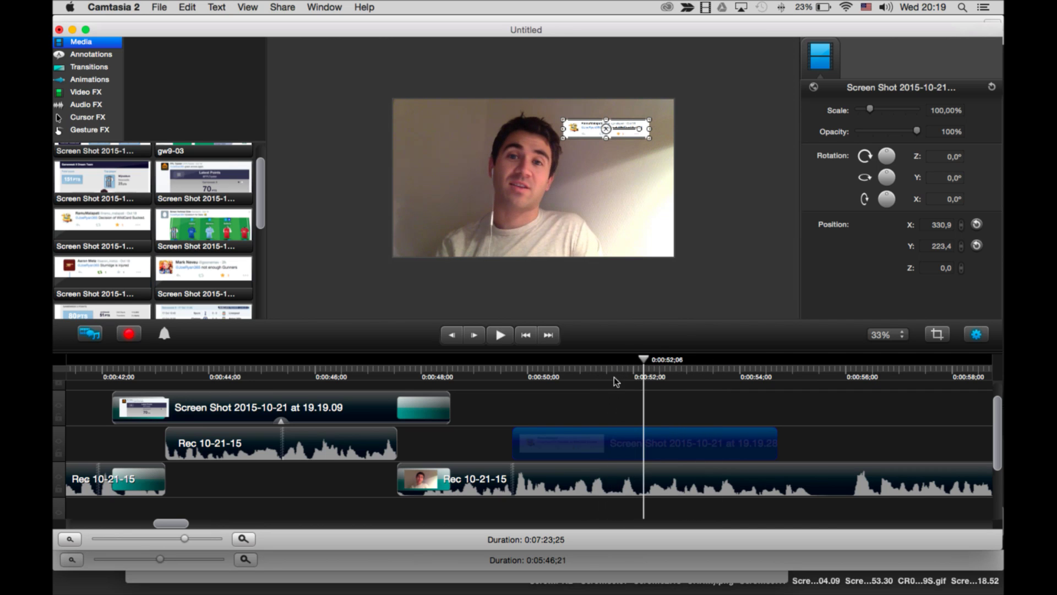
right_click(656, 478)
click(709, 458)
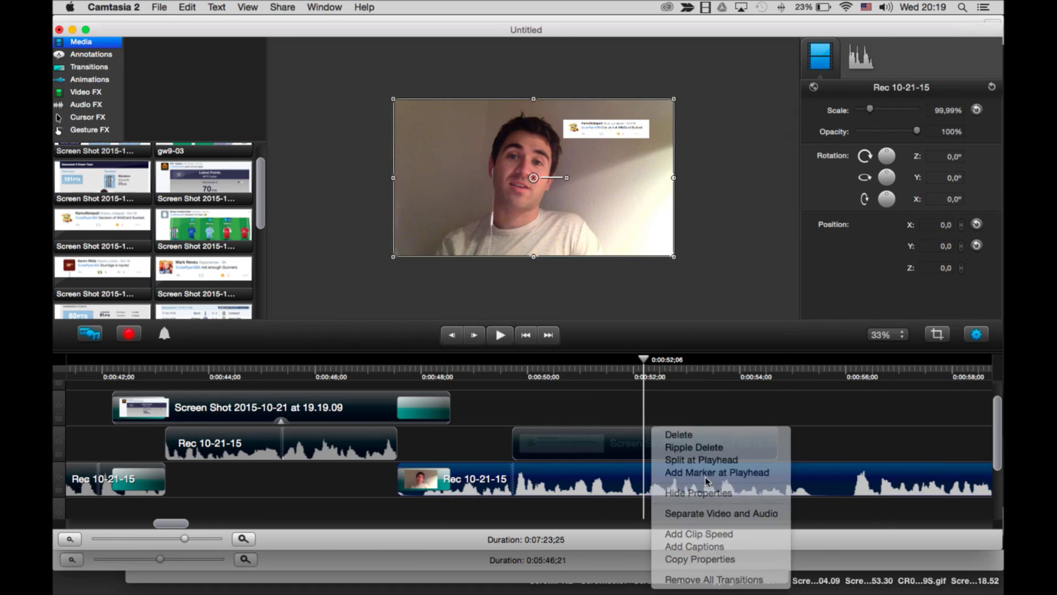
key(space)
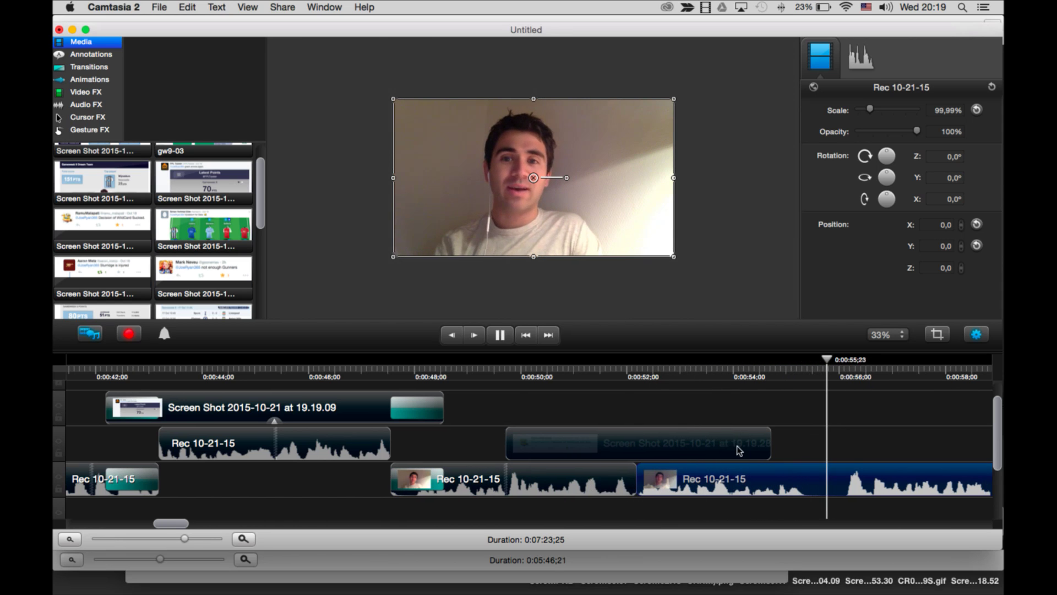
key(space)
click(840, 368)
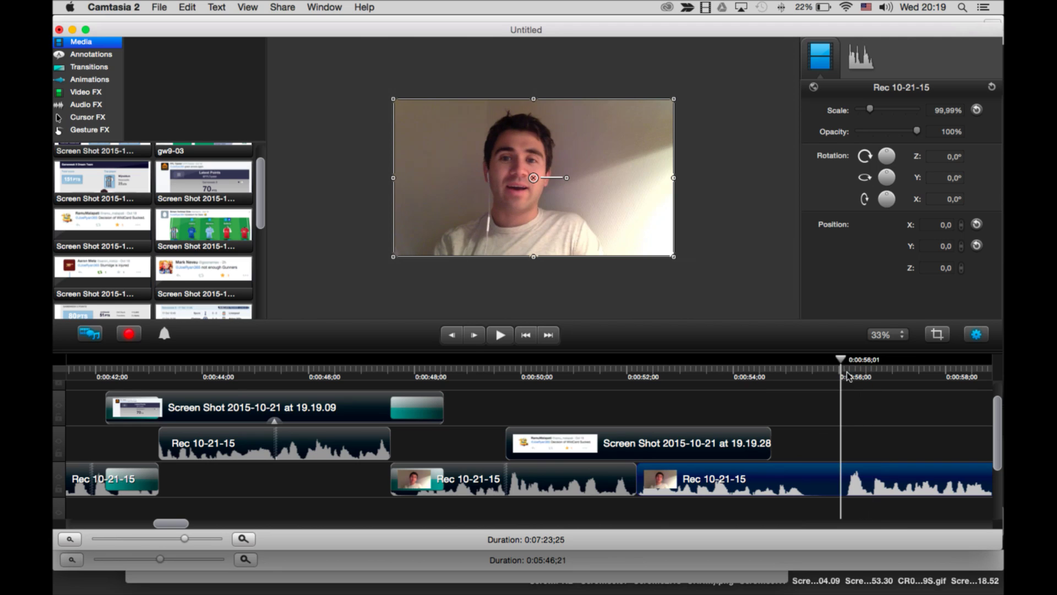
right_click(840, 481)
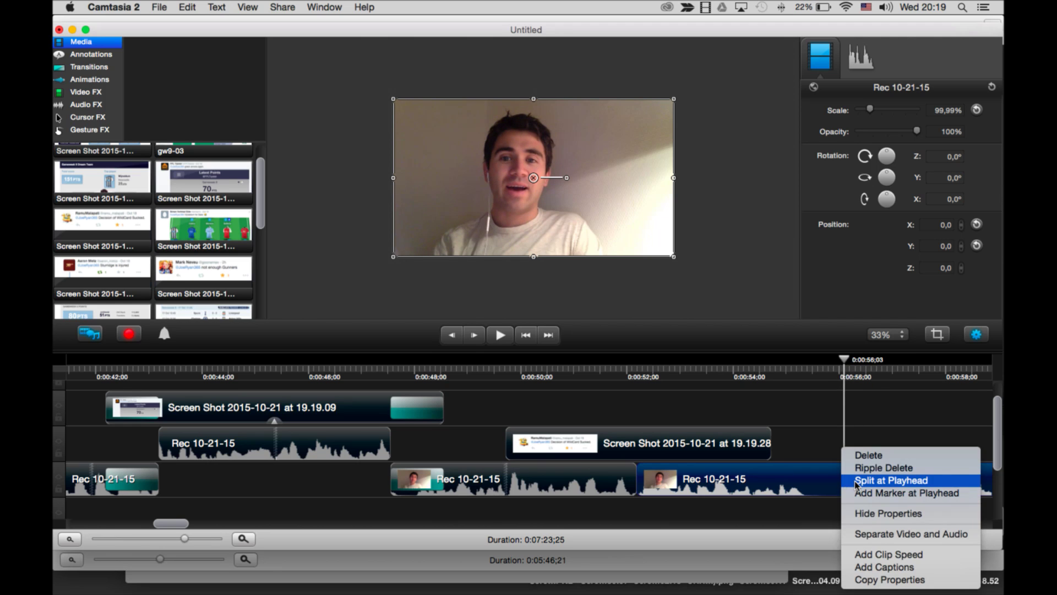
click(898, 479)
key(super+BackSpace)
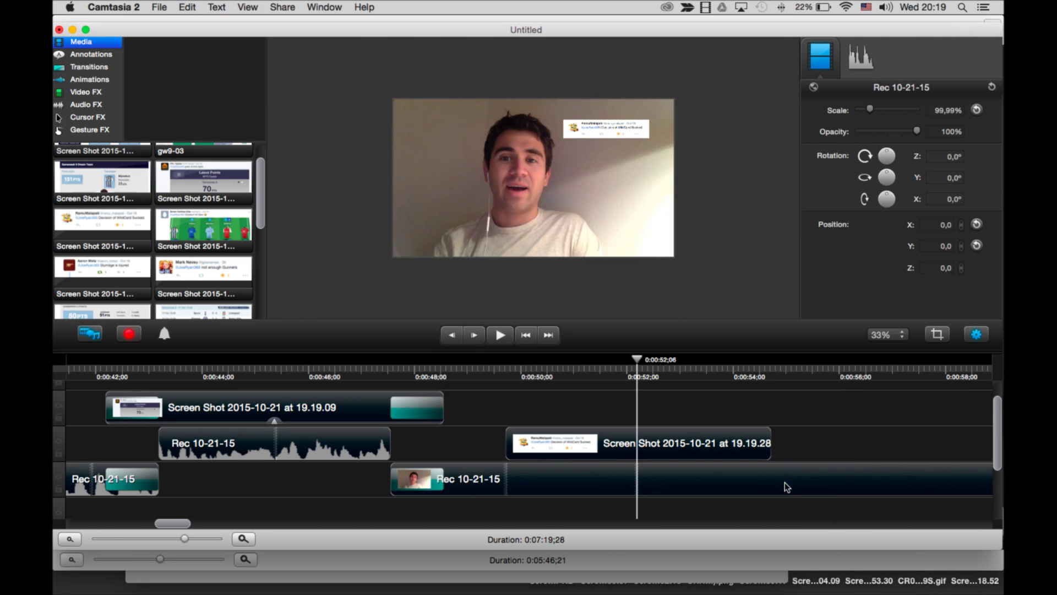
Place the tweet screenshot 2015-10-21 at 19.19.42 below the first one at X 330,7 and Y 59,8, starting about 0:00:52;09.
click(612, 366)
key(space)
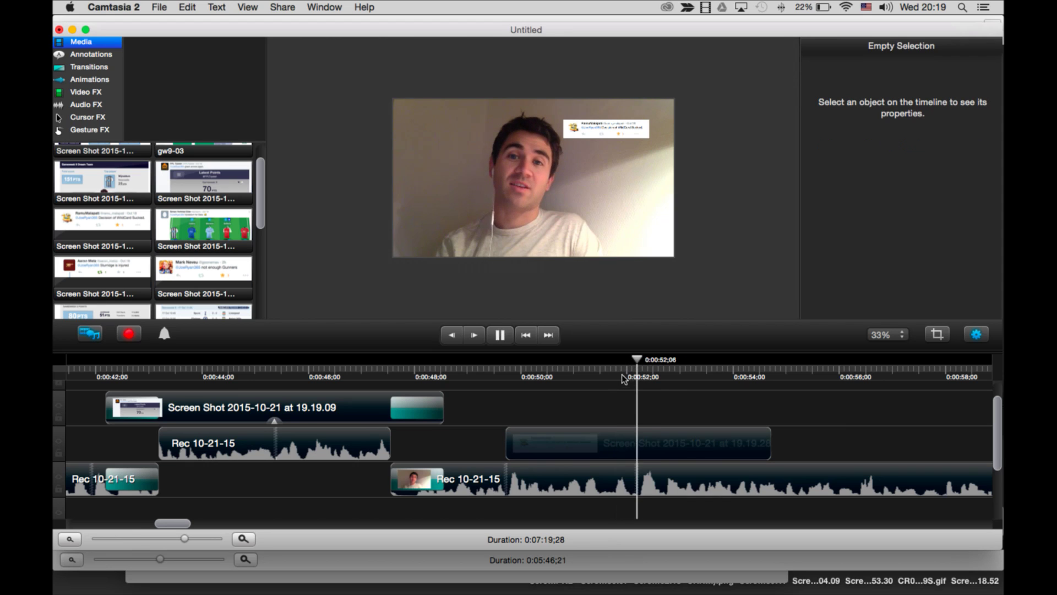
key(space)
drag(93, 268, 607, 163)
drag(719, 414, 699, 416)
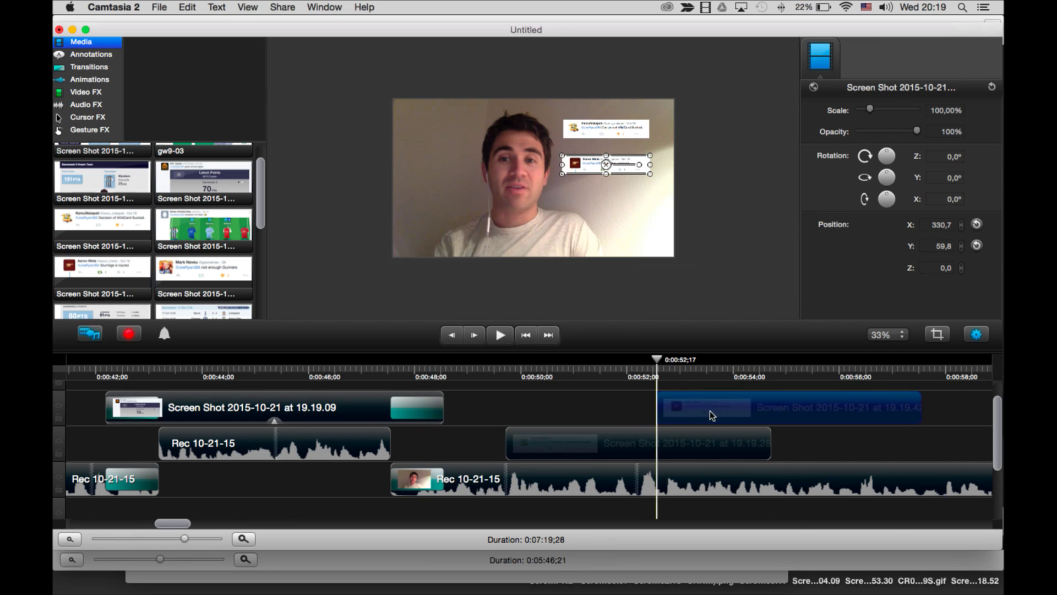
Play the recording from 0:00:49;20 to check the timing of the two tweet overlays.
click(639, 454)
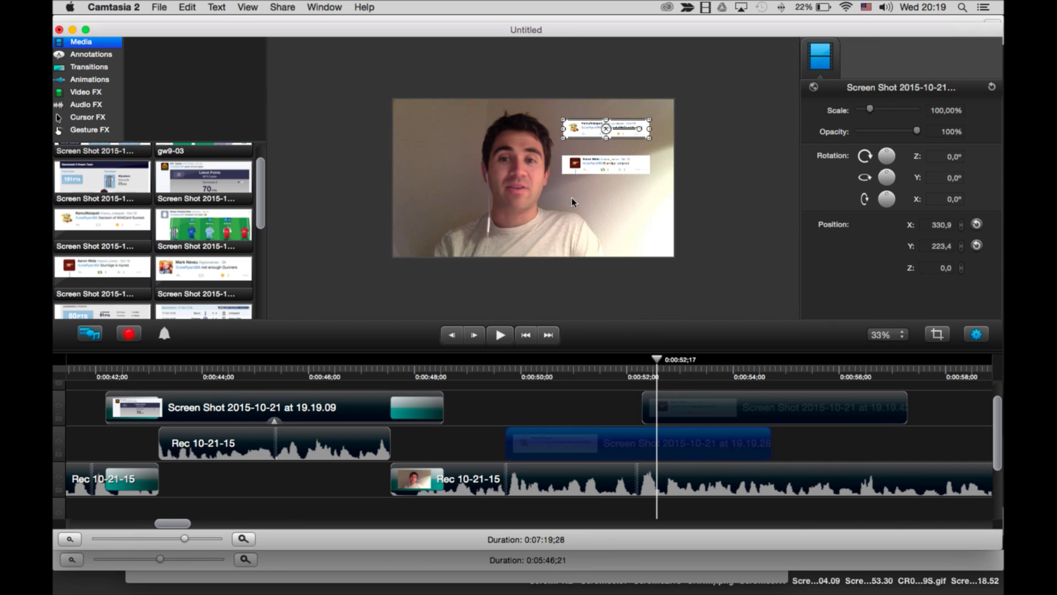
drag(575, 372, 504, 370)
click(881, 398)
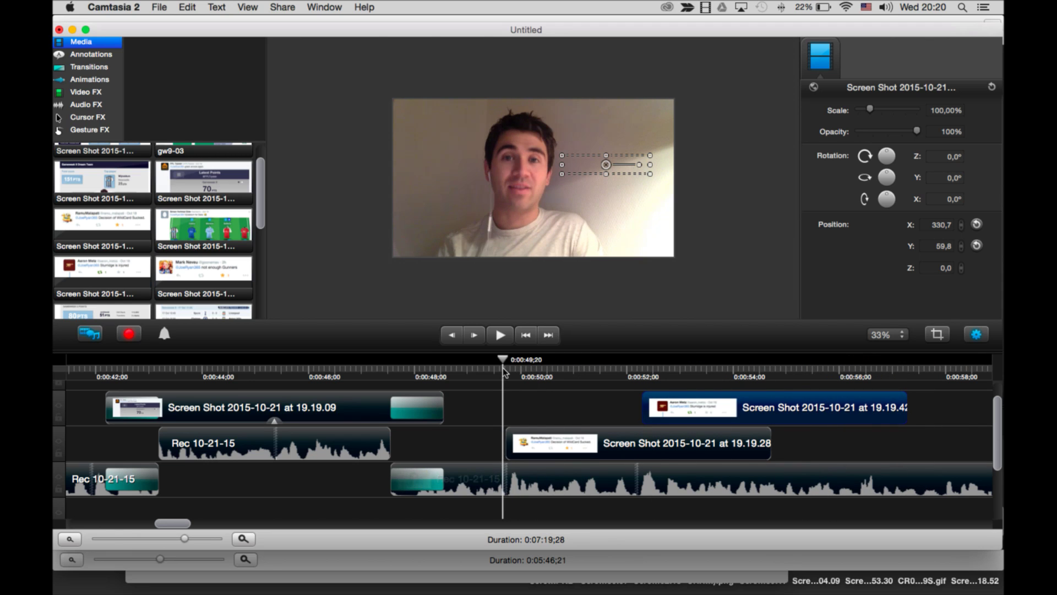
key(space)
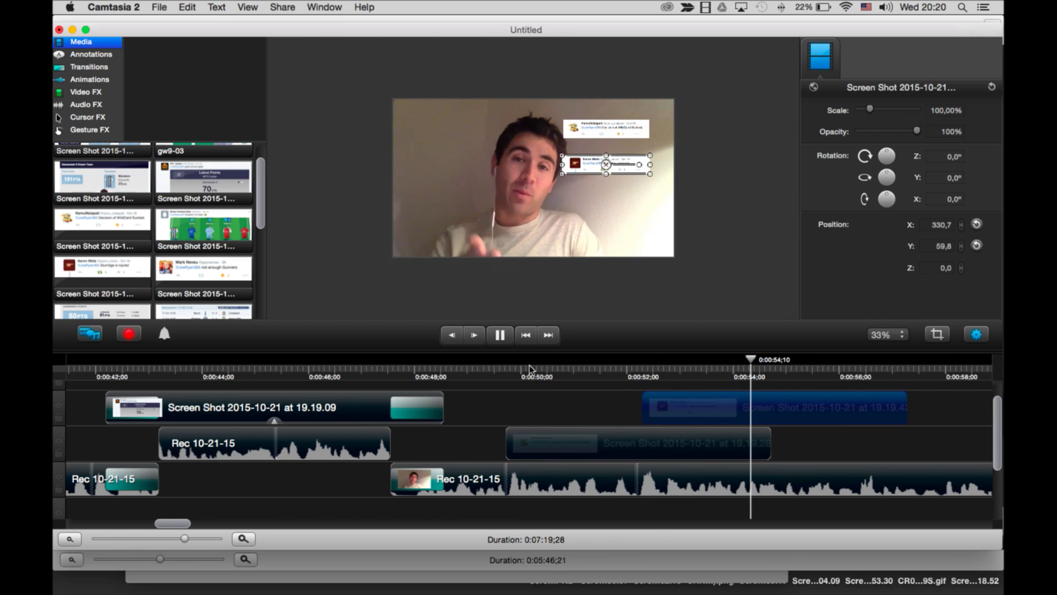
key(space)
Adjust the durations of tweet screenshots 19.19.28 and 19.19.42 on the timeline so both end shortly after 0:00:57.
drag(893, 415, 823, 414)
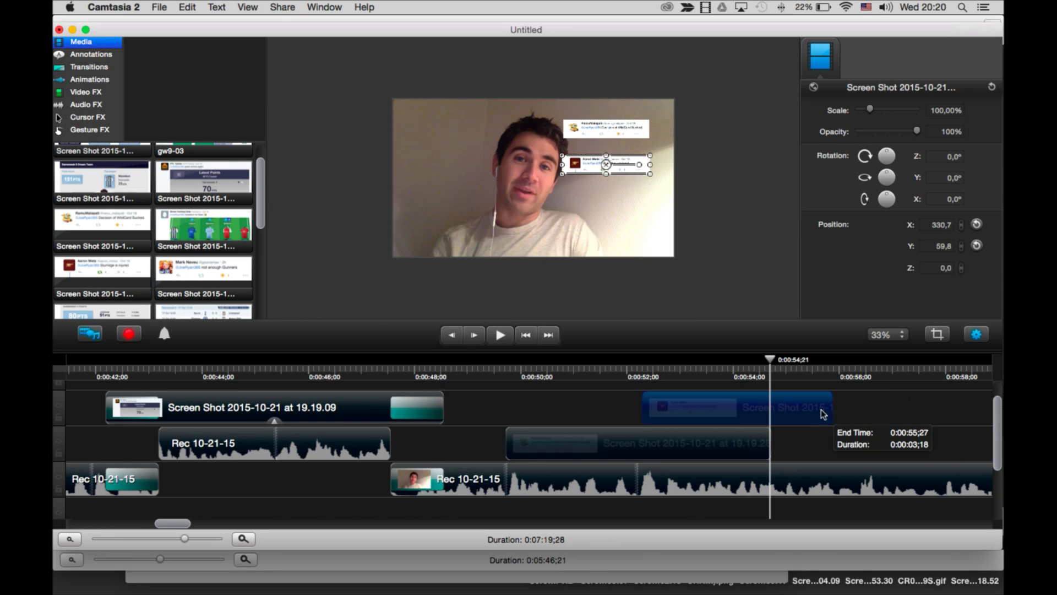
drag(767, 439, 920, 440)
key(space)
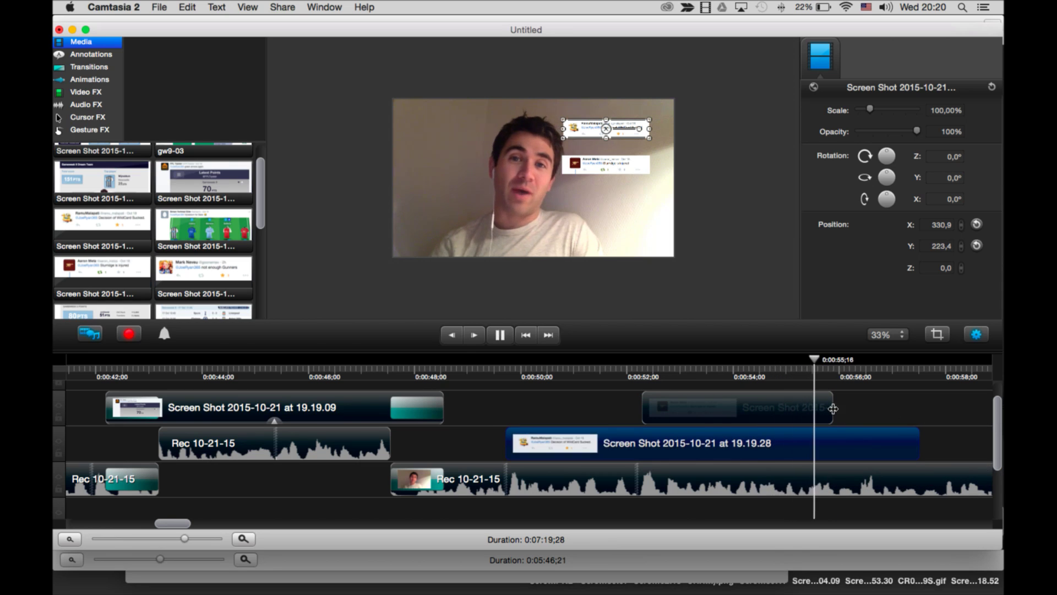
drag(833, 407, 908, 406)
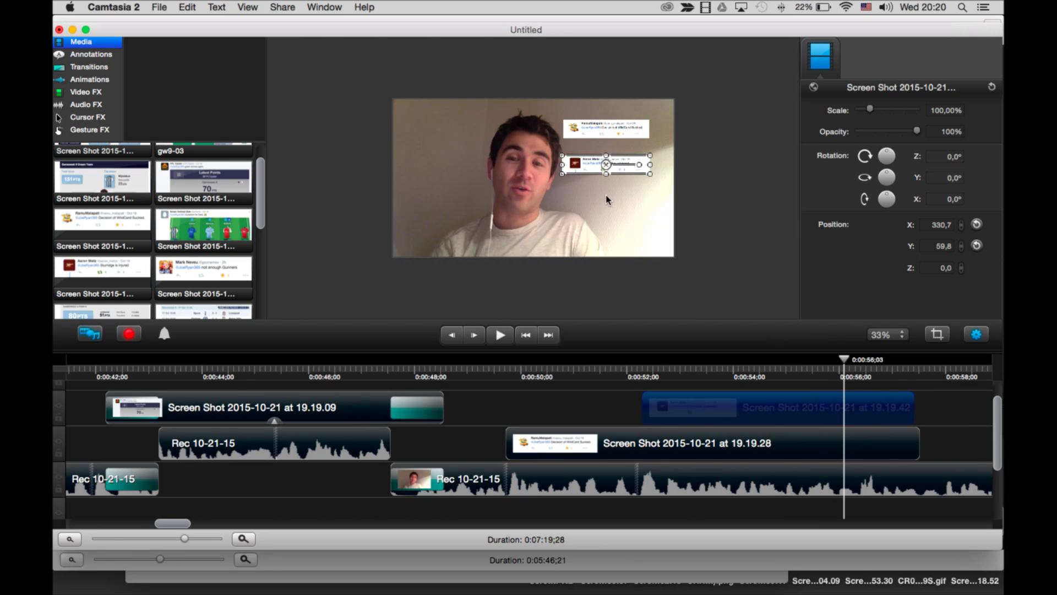
Enlarge the lower tweet screenshot 19.19.42 to a scale of 120,23% at X 371,4 and Y 51,2.
scroll(607, 199, up, 5)
key(space)
key(space)
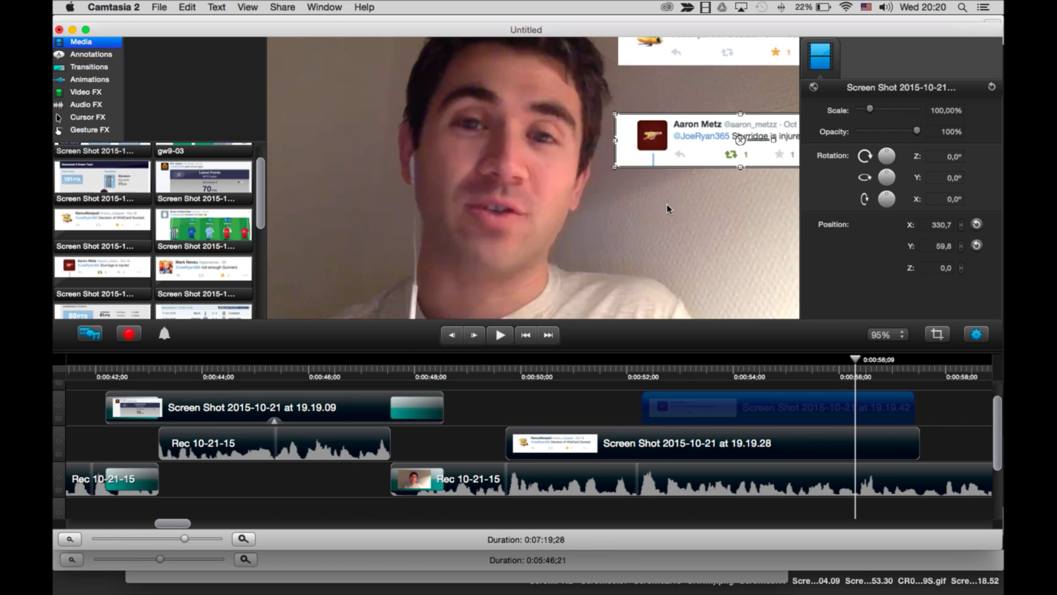
drag(638, 207, 468, 243)
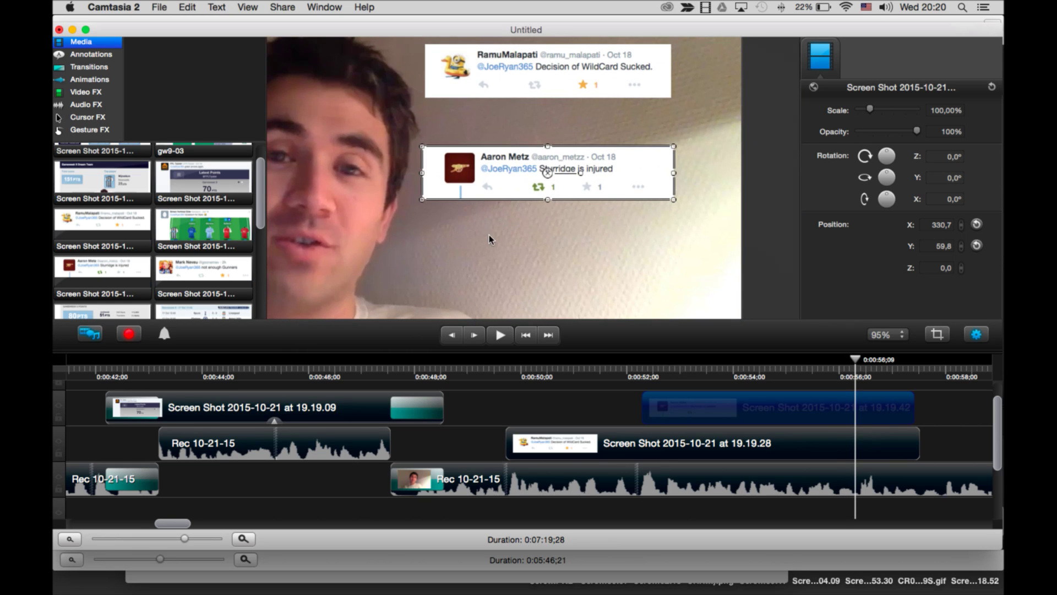
mouse_move(674, 203)
mouse_down()
mouse_move(694, 226)
mouse_move(683, 216)
mouse_up()
Enlarge the upper tweet screenshot 19.19.28 to 123,00% at X 371,4 and Y 213,5, matching the lower tweet's width.
click(633, 87)
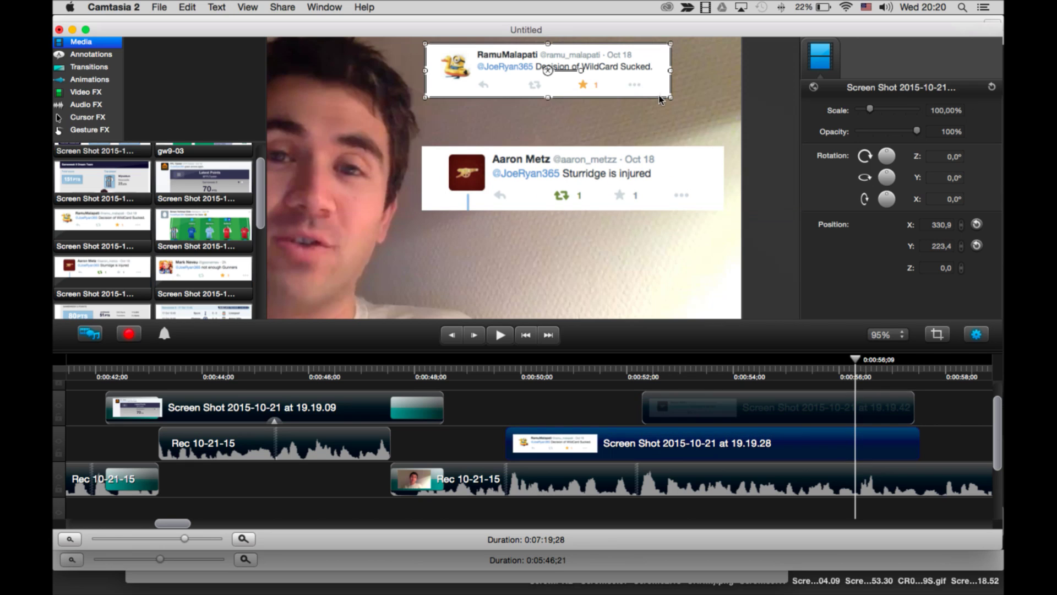
drag(669, 99, 722, 109)
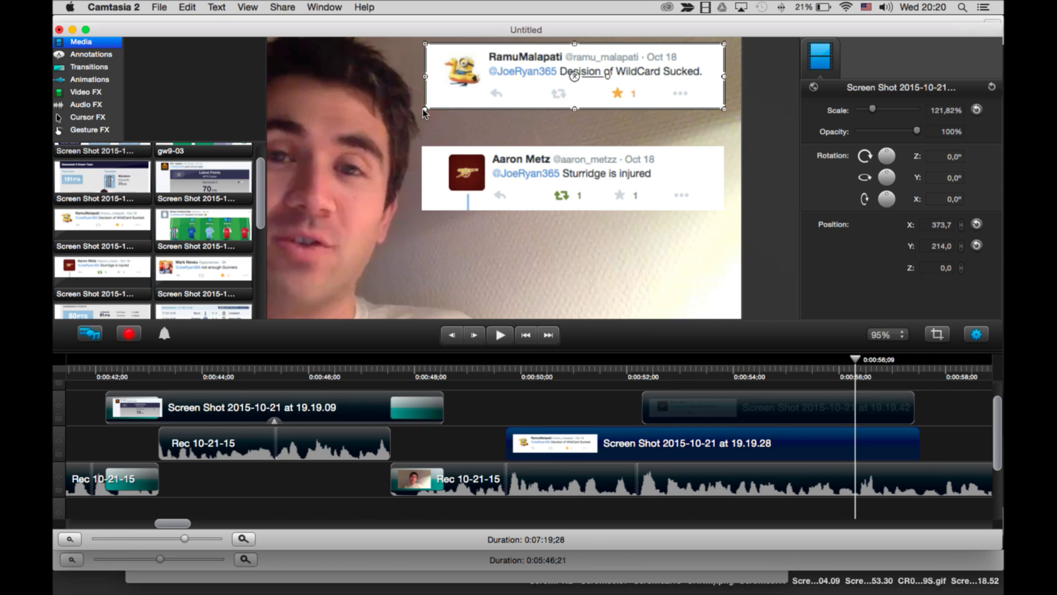
drag(423, 109, 422, 109)
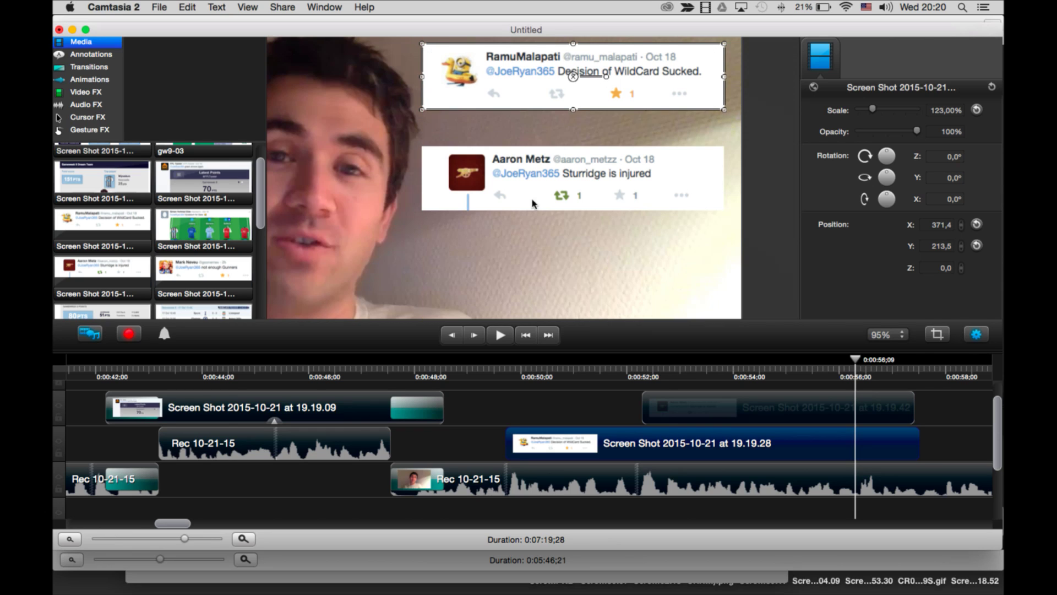
scroll(775, 293, down, 3)
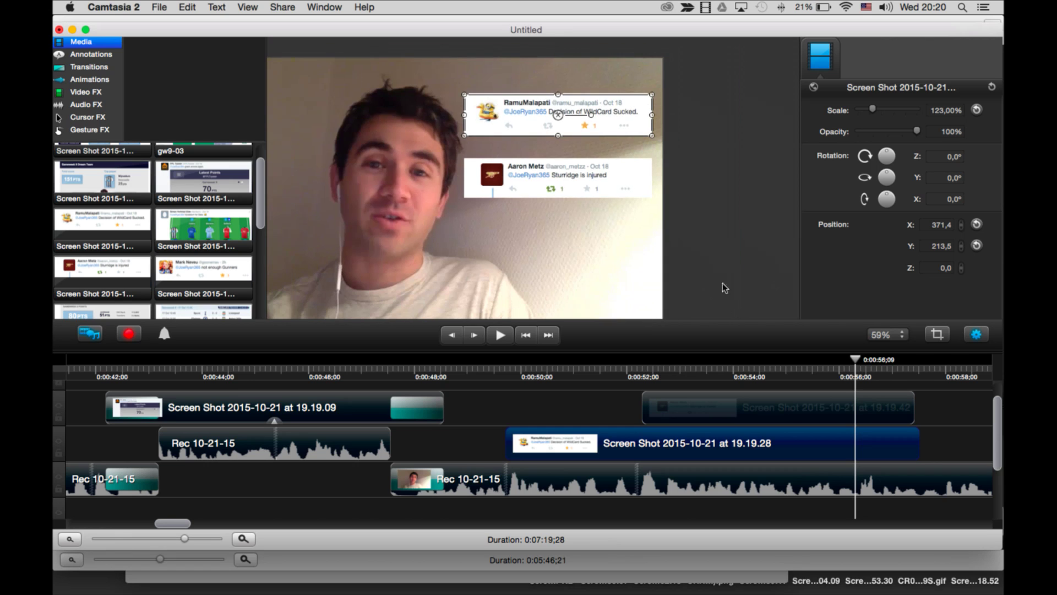
Replay the stretch from about 0:00:50 to 0:00:59 to review the overlays and find the next cut point.
drag(863, 366, 524, 370)
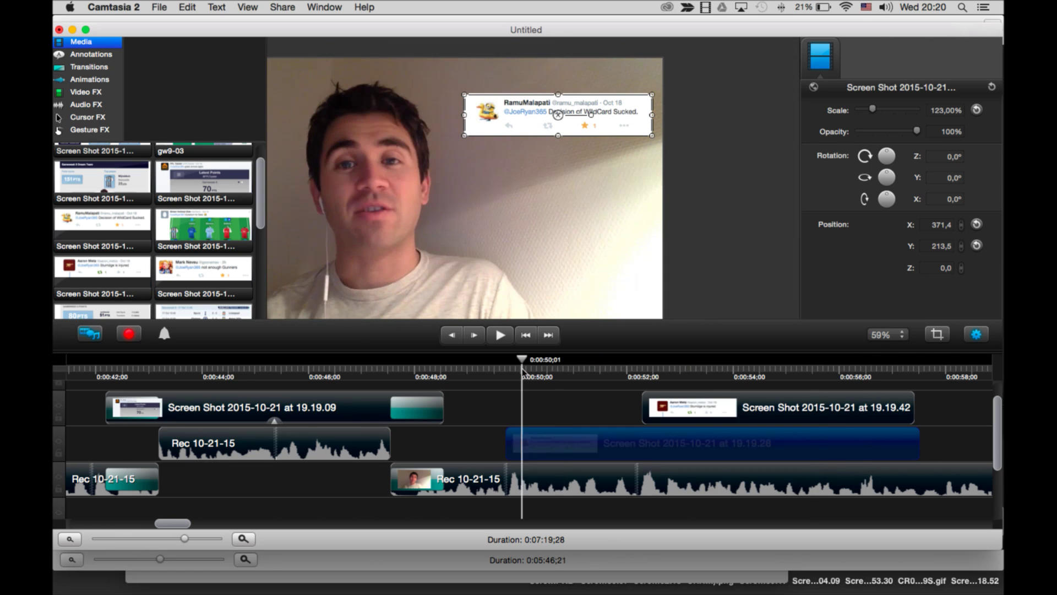
key(space)
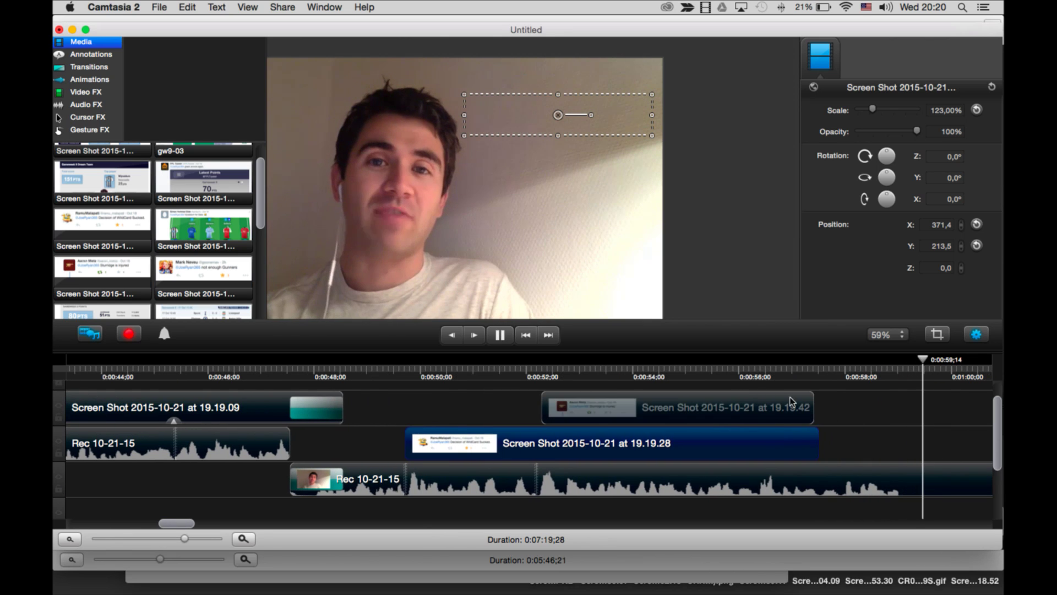
click(766, 376)
click(714, 377)
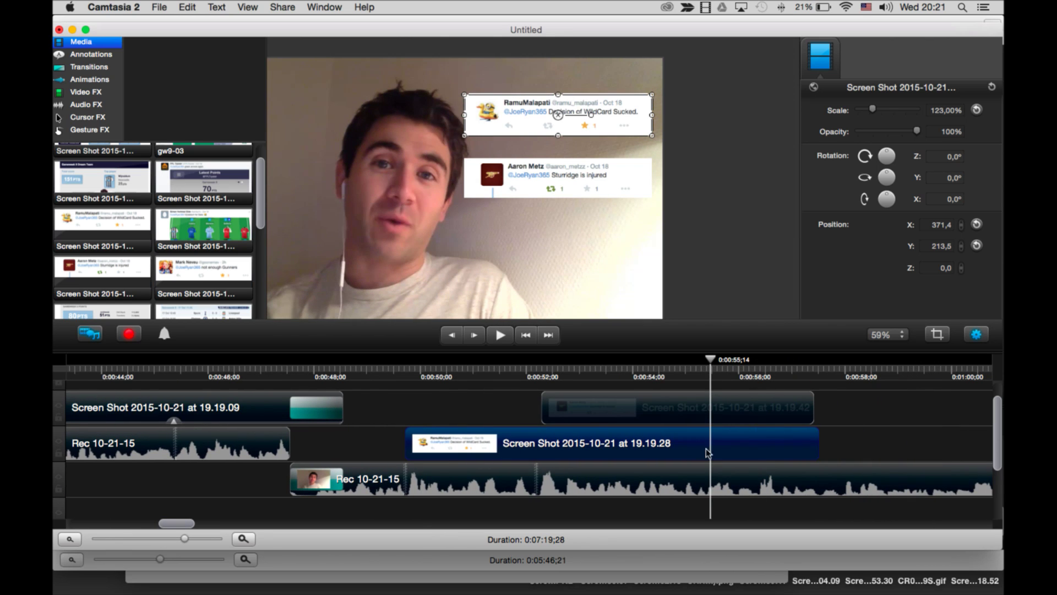
scroll(726, 485, right, 5)
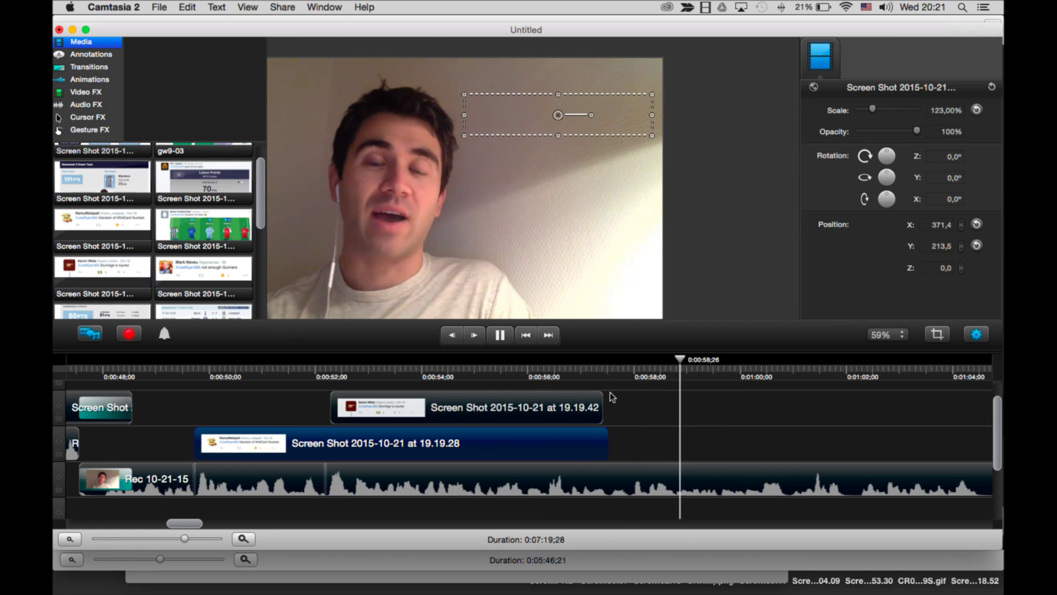
key(space)
drag(601, 368, 506, 368)
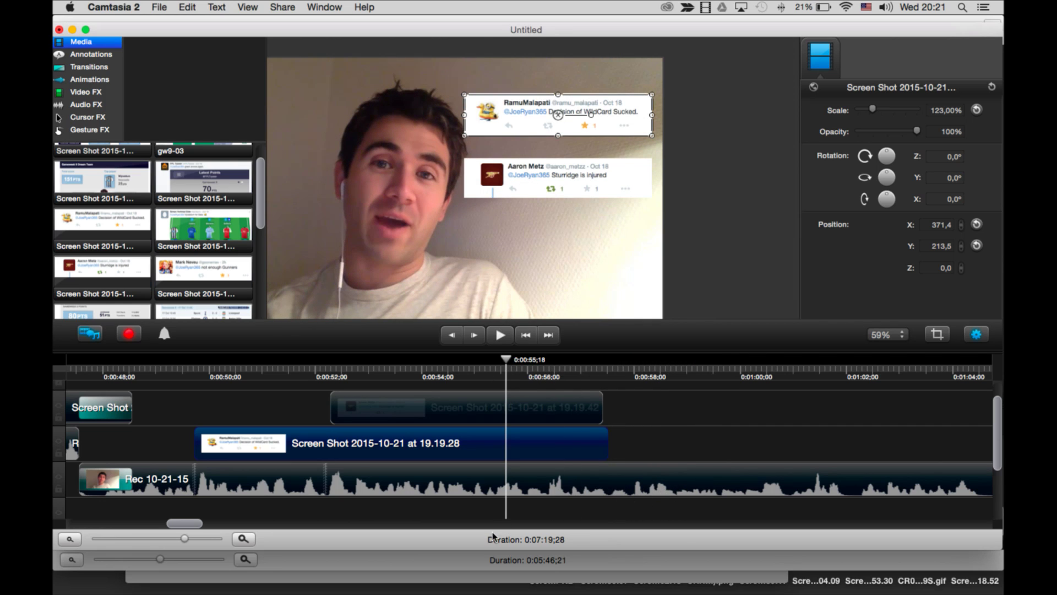
drag(469, 374, 450, 379)
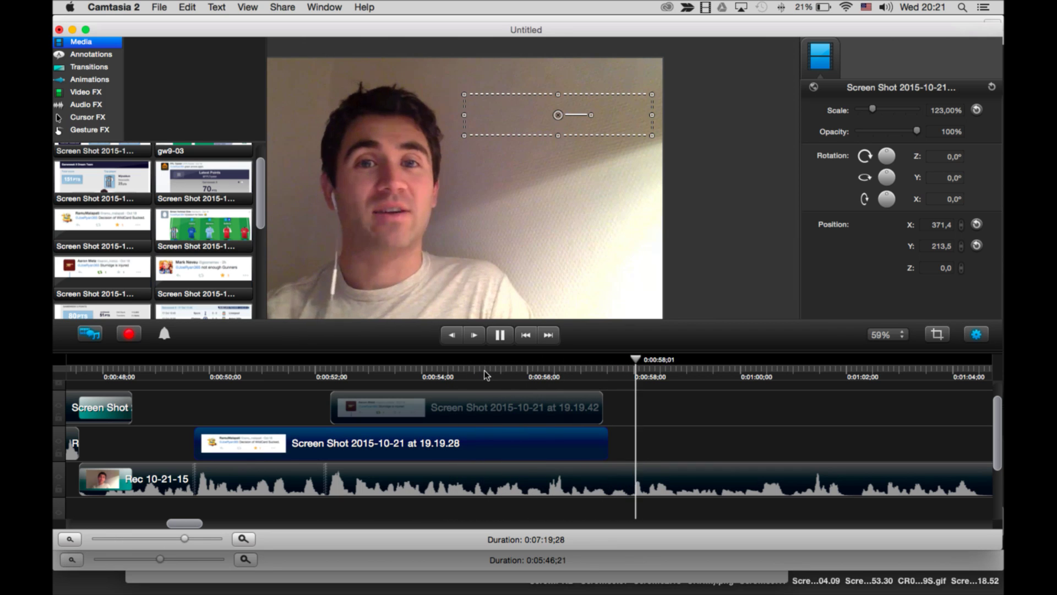
drag(486, 369, 331, 374)
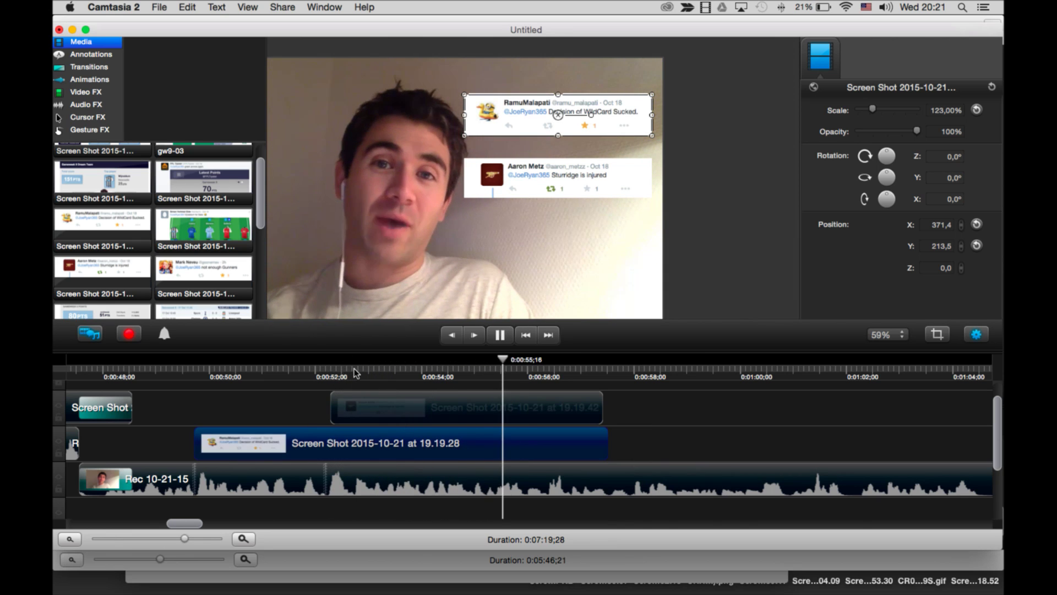
Split the recording at 0:00:56;24 and 0:01:18;03 and ripple delete the section between the two cuts.
right_click(555, 477)
click(600, 467)
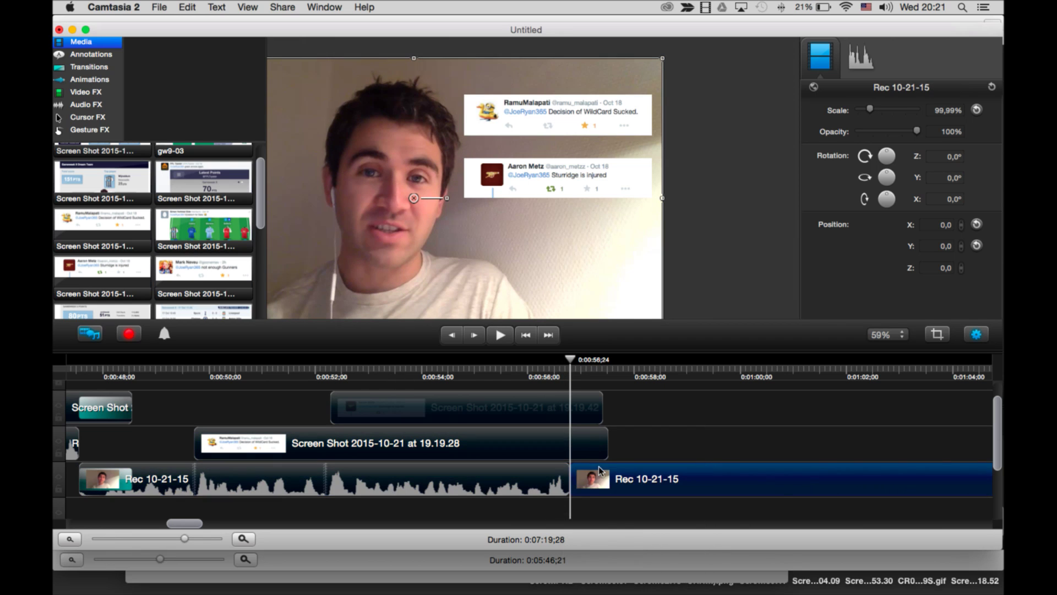
key(space)
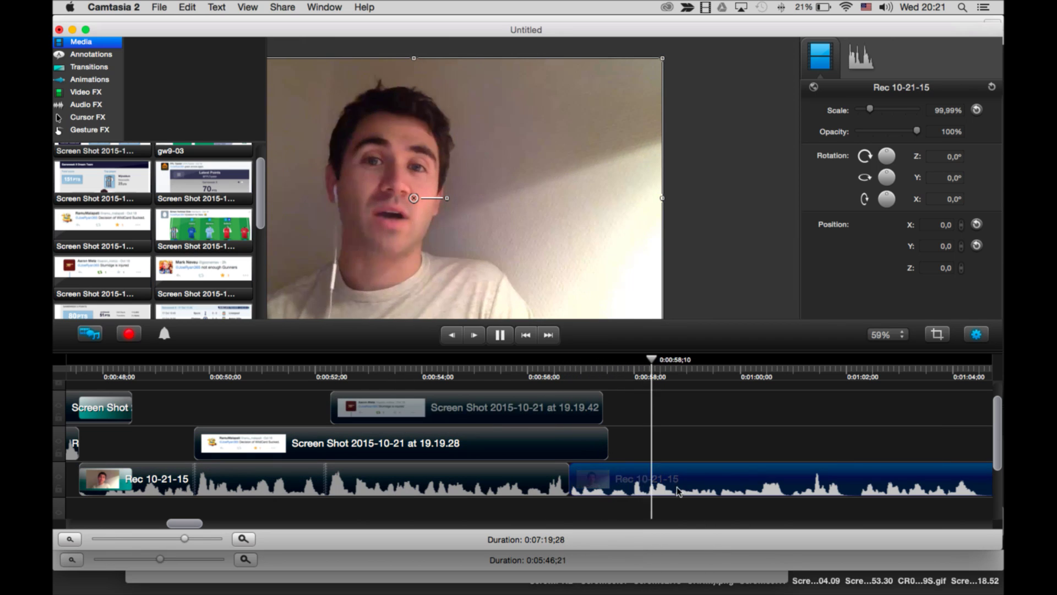
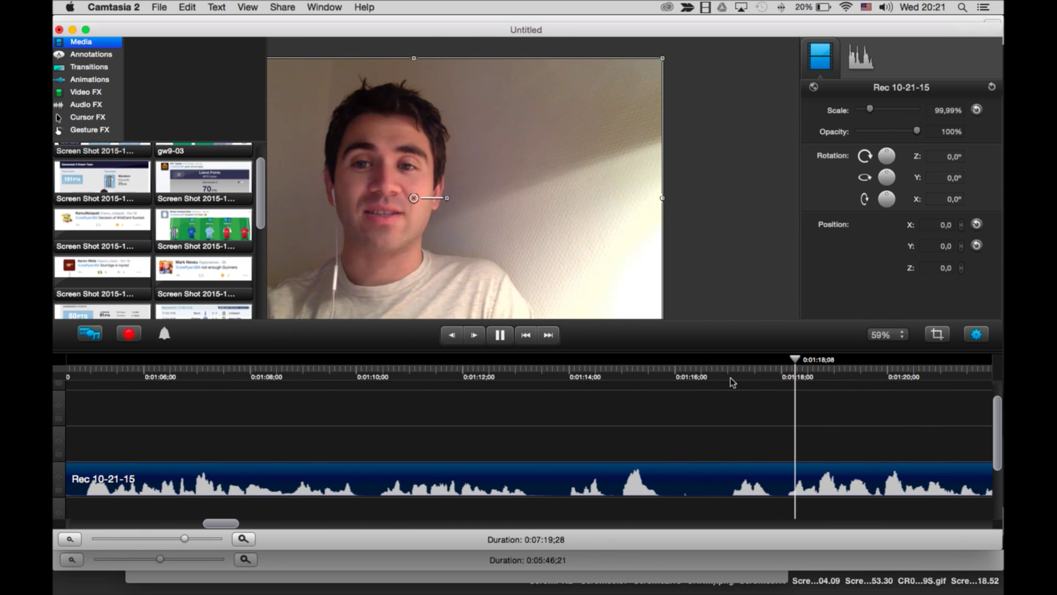
click(788, 370)
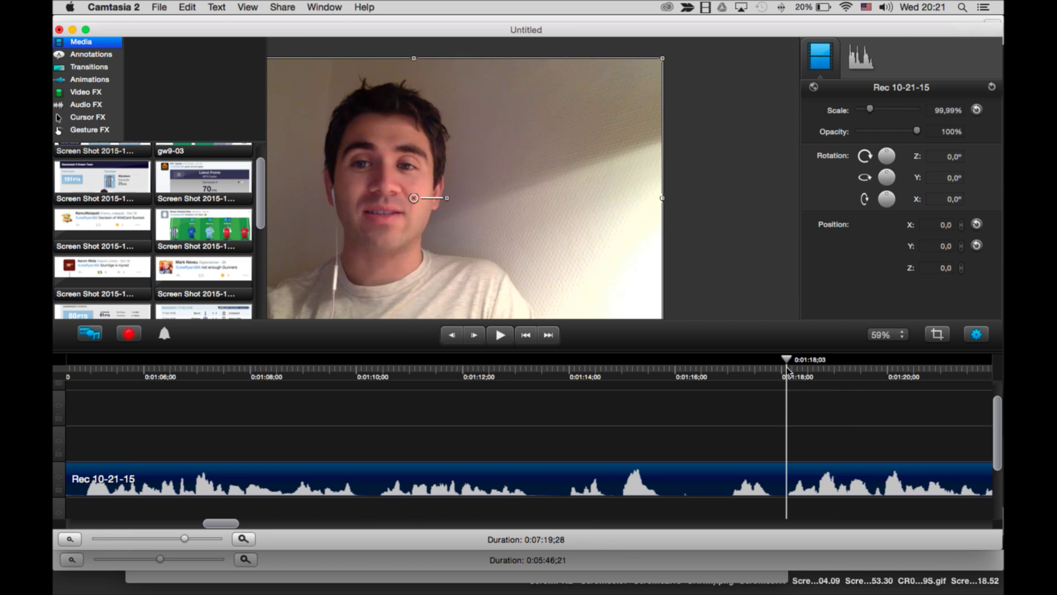
right_click(780, 482)
click(795, 479)
click(745, 478)
key(super+BackSpace)
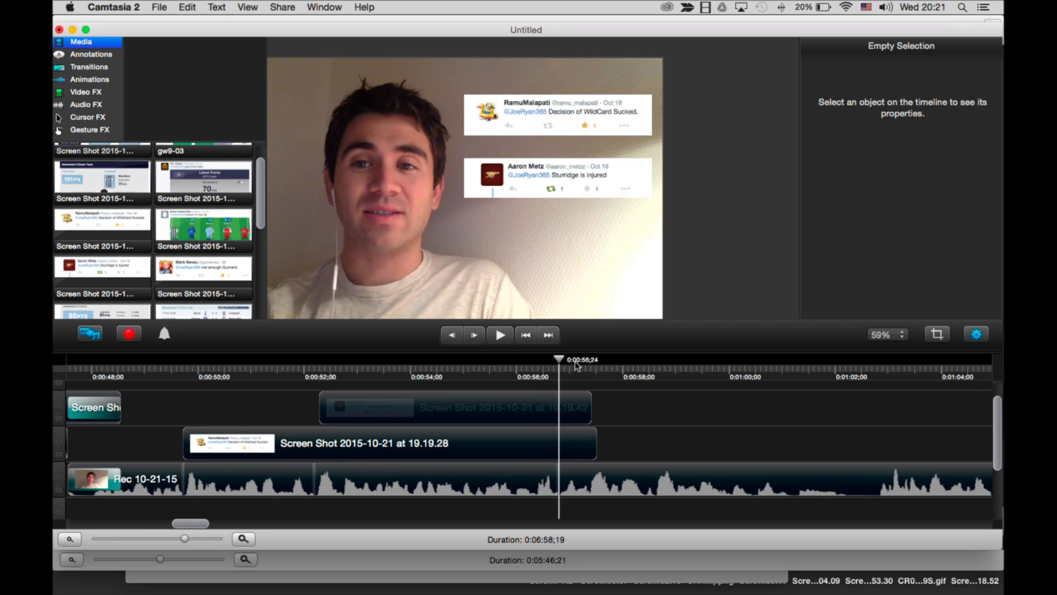
Play across the new cut to 0:00:58;07 and add the tweet screenshot 2015-10-21 at 19.19.34 there at X 309,4 and Y -124,2.
drag(562, 364, 540, 366)
key(space)
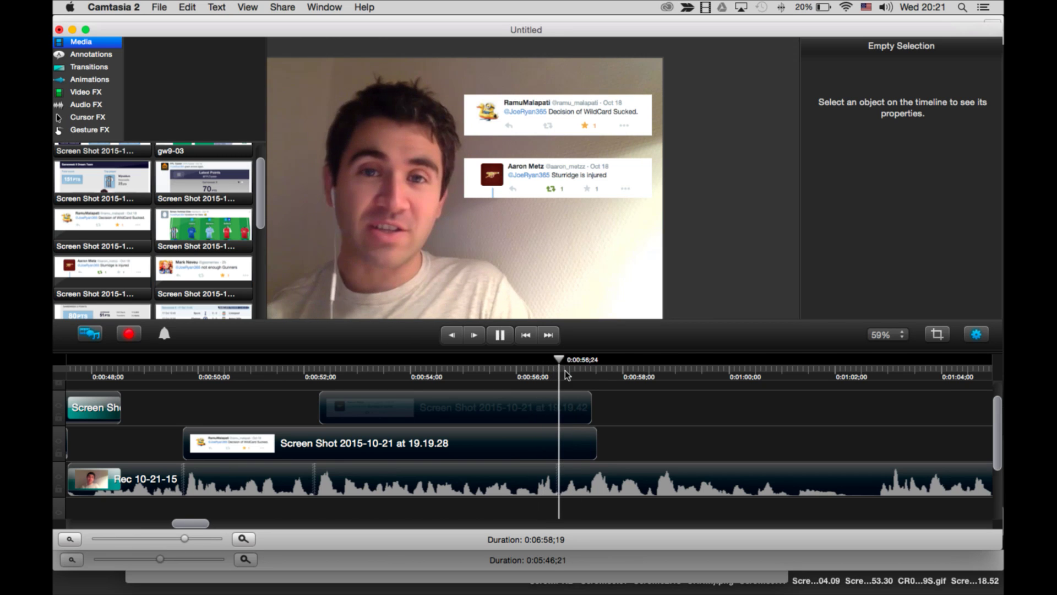
key(space)
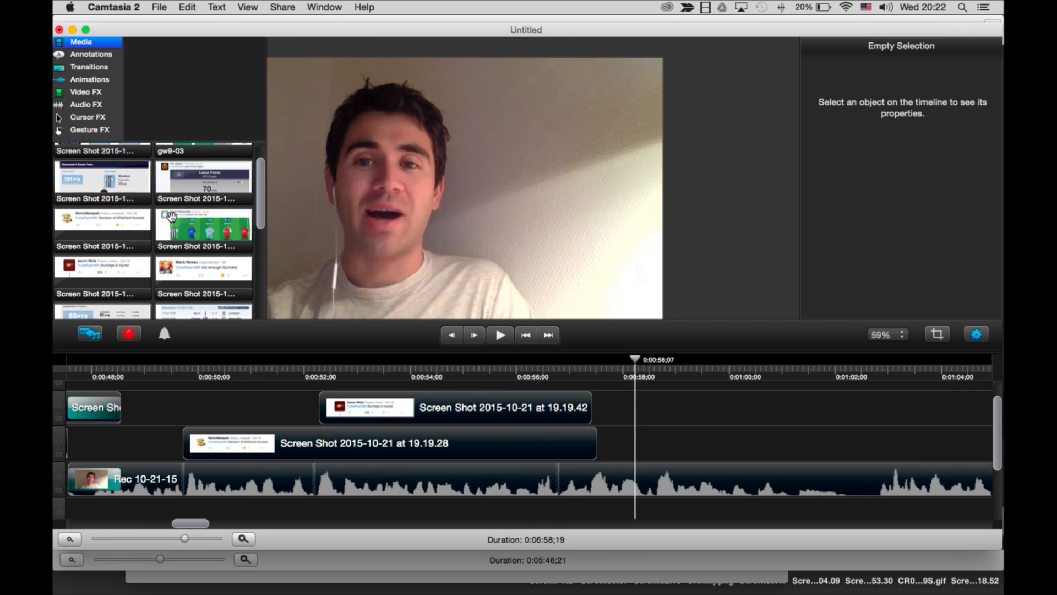
click(186, 225)
drag(180, 226, 534, 249)
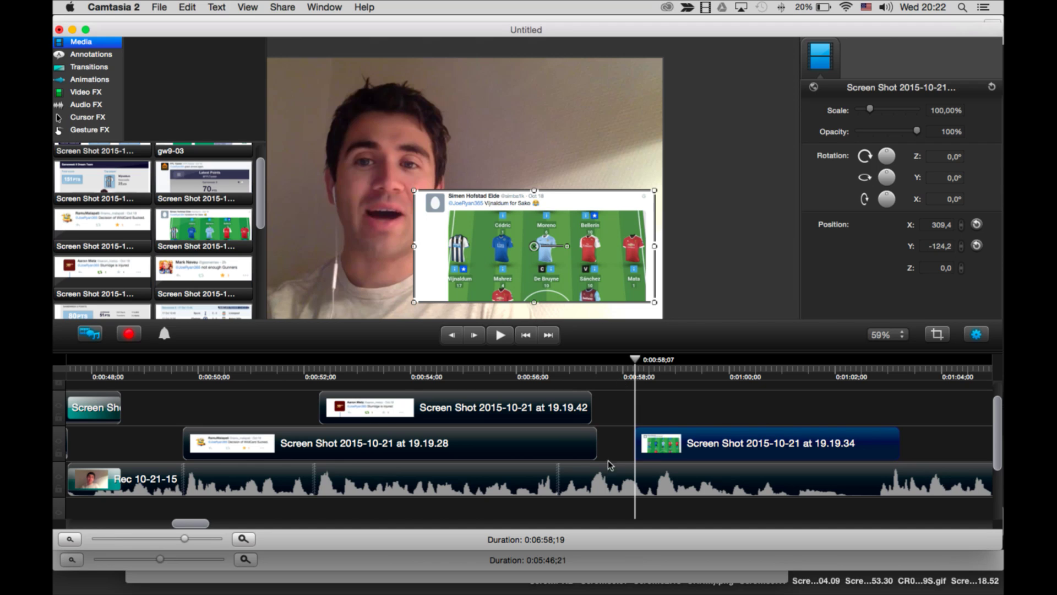
Extend tweet screenshot 19.19.42 to end at 0:00:57;16, level with the end of screenshot 19.19.28.
scroll(600, 421, left, 2)
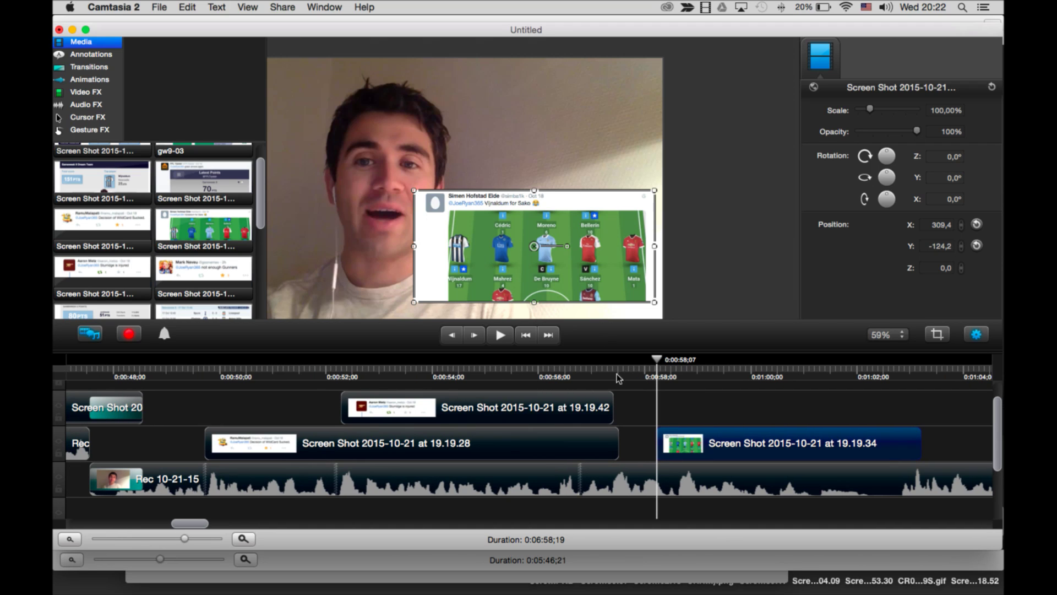
click(611, 405)
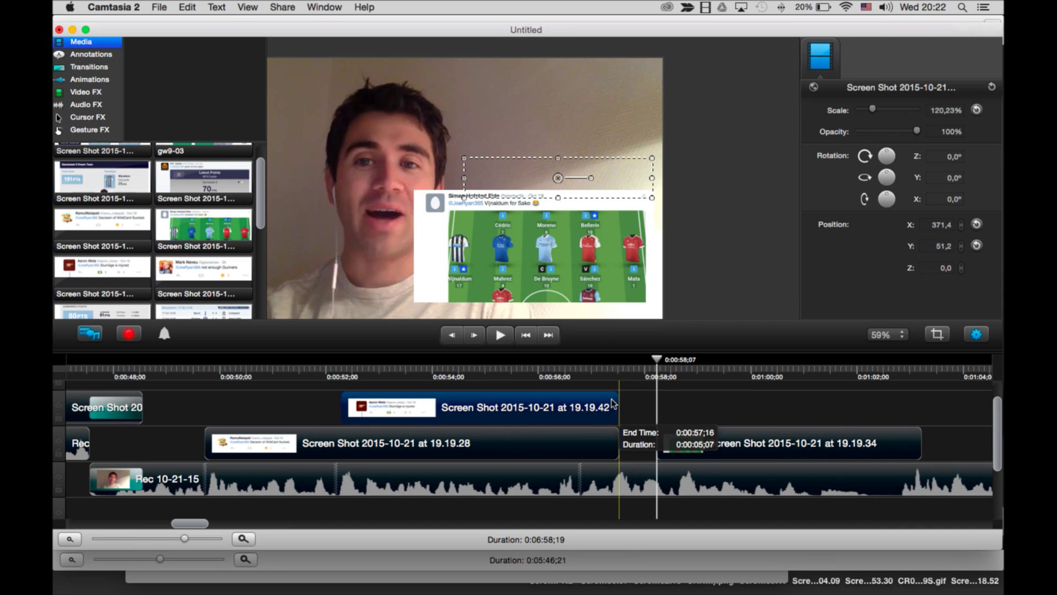
click(79, 377)
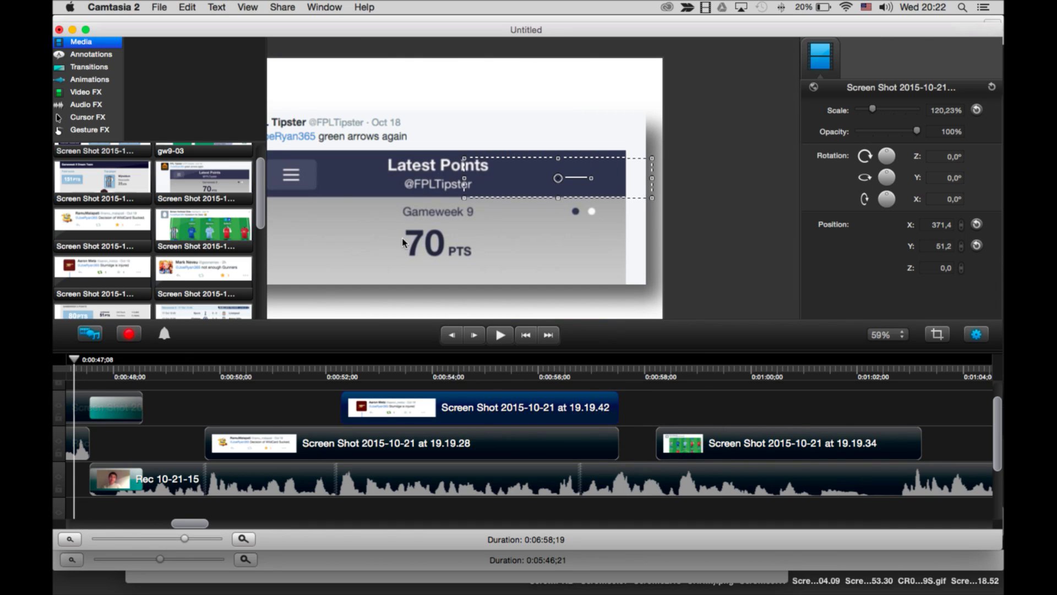
Center tweet screenshot 19.19.34 over the video at X 0,4 and Y -3,5 and enlarge it to 173,02%.
scroll(403, 241, down, 3)
click(694, 373)
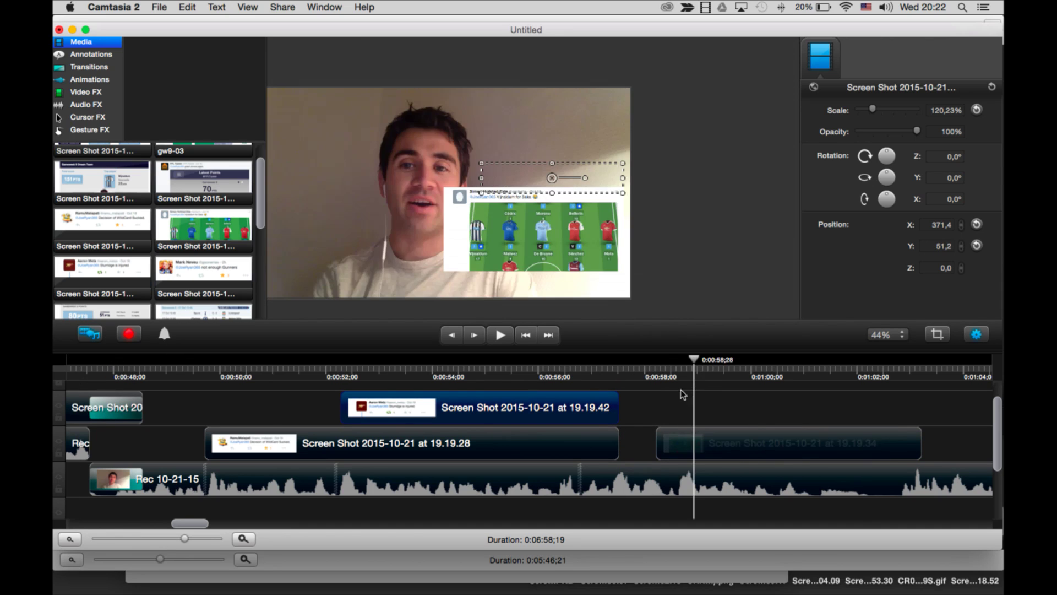
drag(524, 216, 435, 207)
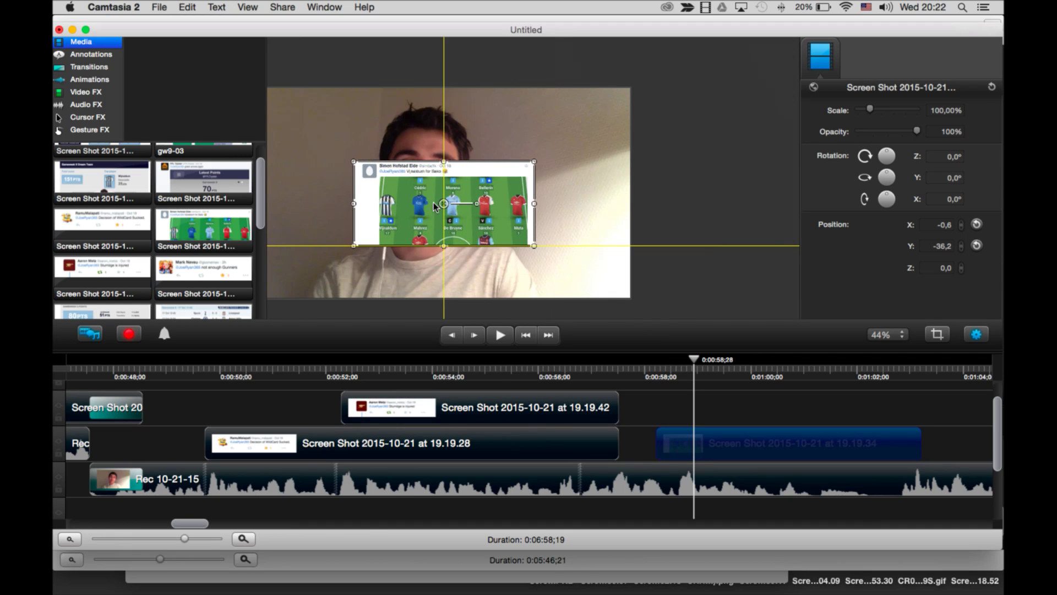
drag(443, 161, 444, 122)
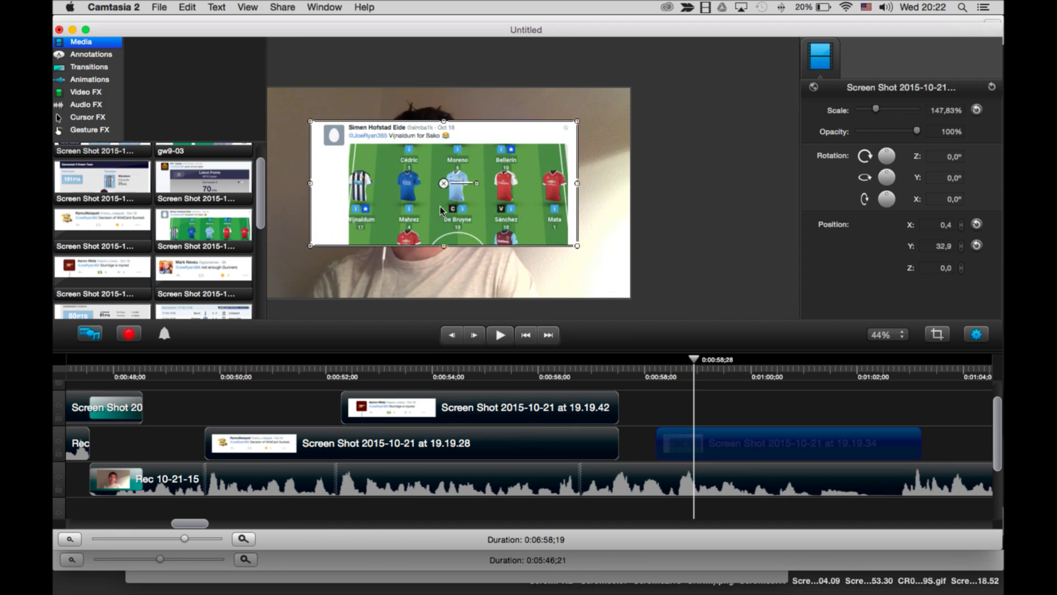
drag(443, 246, 445, 269)
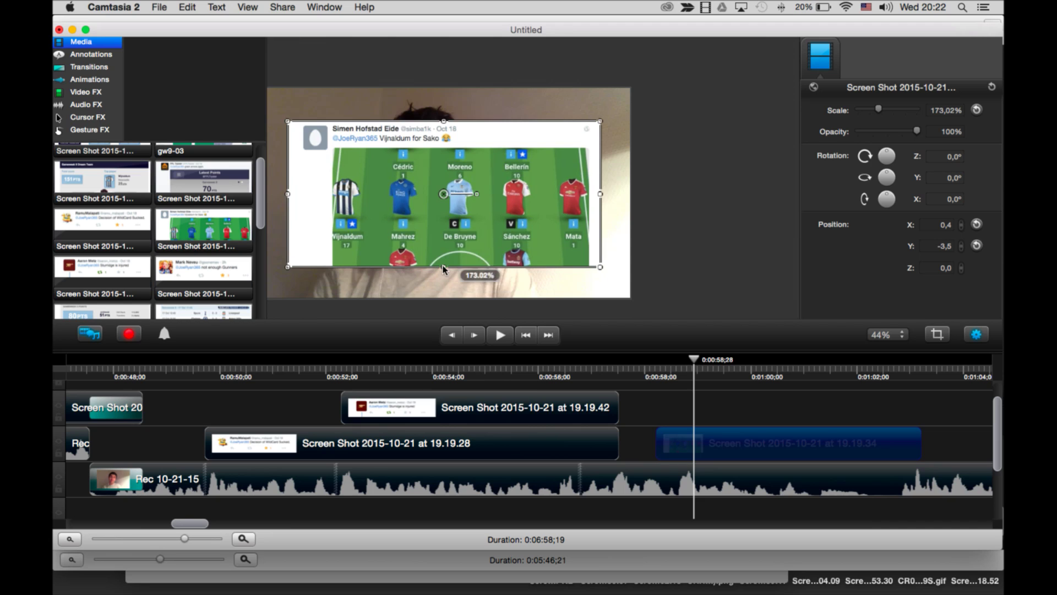
Enlarge tweet screenshot 19.19.42 to 142,96% and try it in the video's lower-left corner at X -321,6 and Y -241,1.
click(535, 380)
click(549, 182)
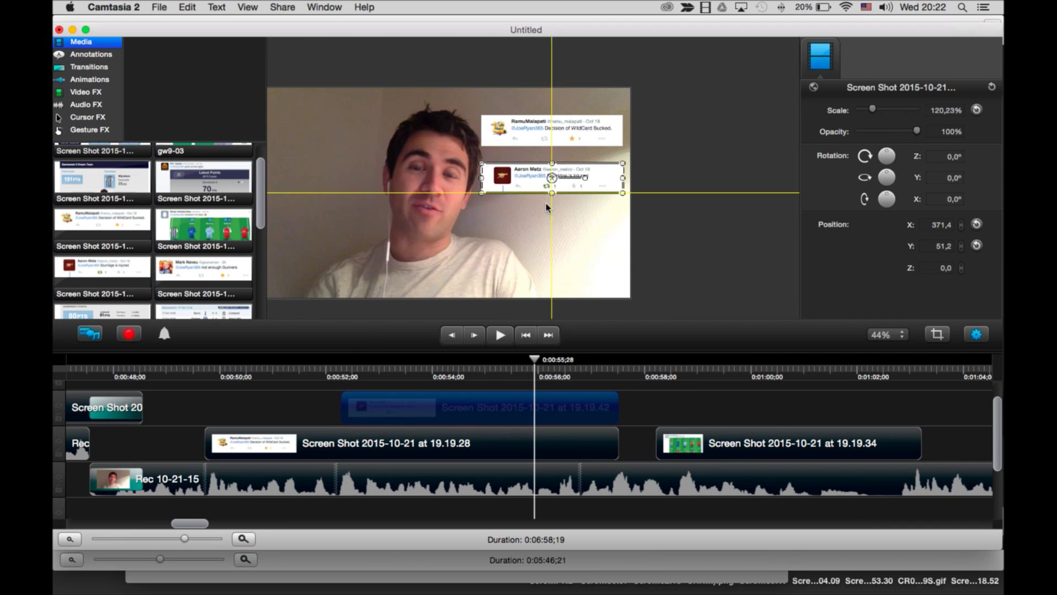
drag(549, 168, 541, 236)
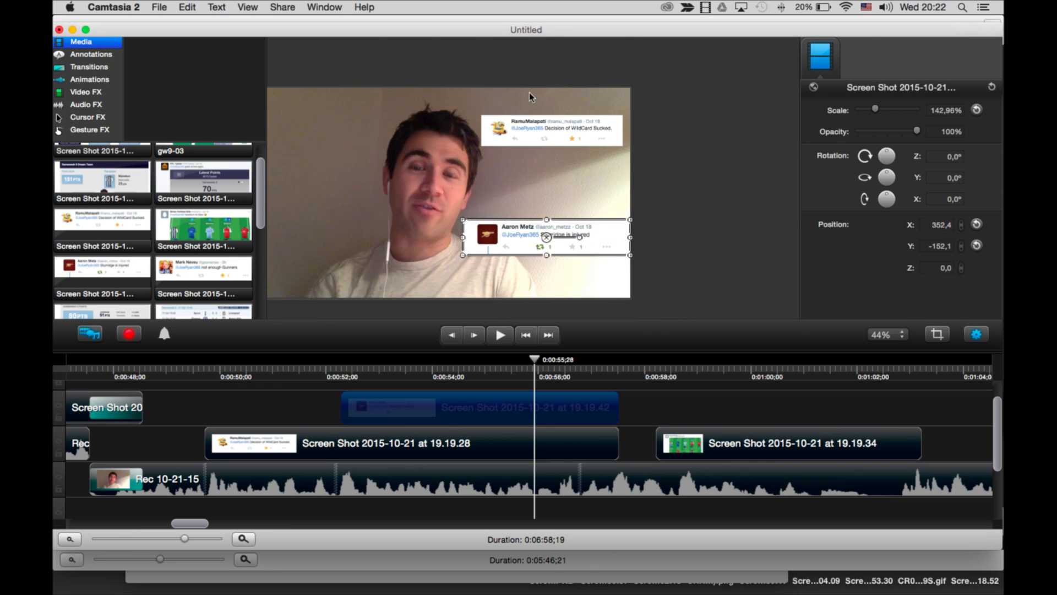
key(space)
click(515, 307)
drag(515, 307, 589, 298)
drag(609, 227, 415, 247)
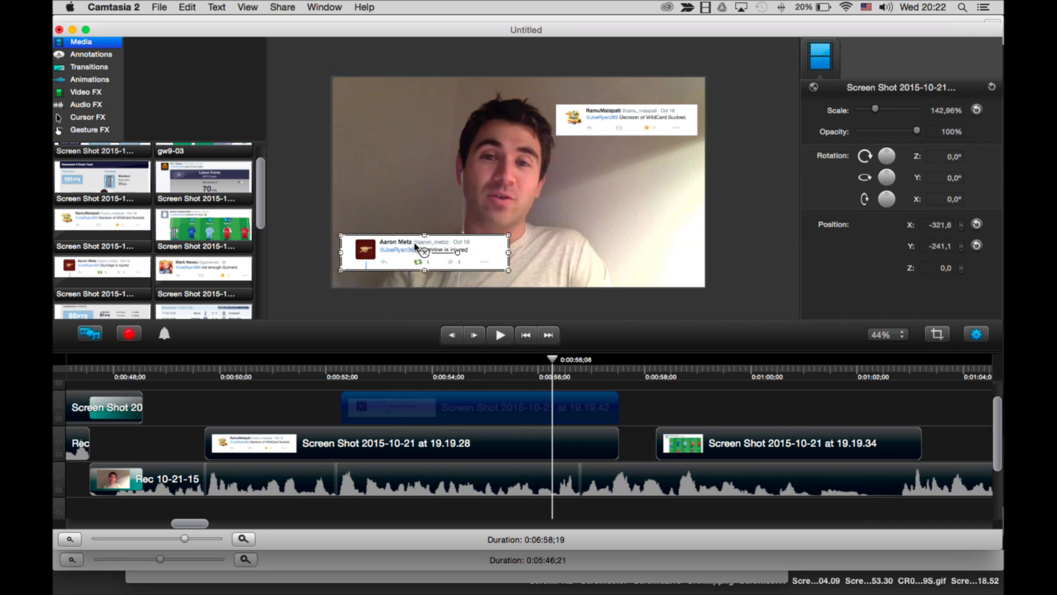
Enlarge tweet screenshot 19.19.28 to 139,81% at the video's upper right and place 19.19.42 below it at 136,75%, X 351,0 and Y -60,1.
mouse_move(614, 112)
mouse_down()
mouse_move(617, 147)
mouse_move(630, 119)
mouse_move(389, 113)
mouse_move(406, 132)
mouse_move(643, 113)
mouse_move(622, 119)
mouse_up()
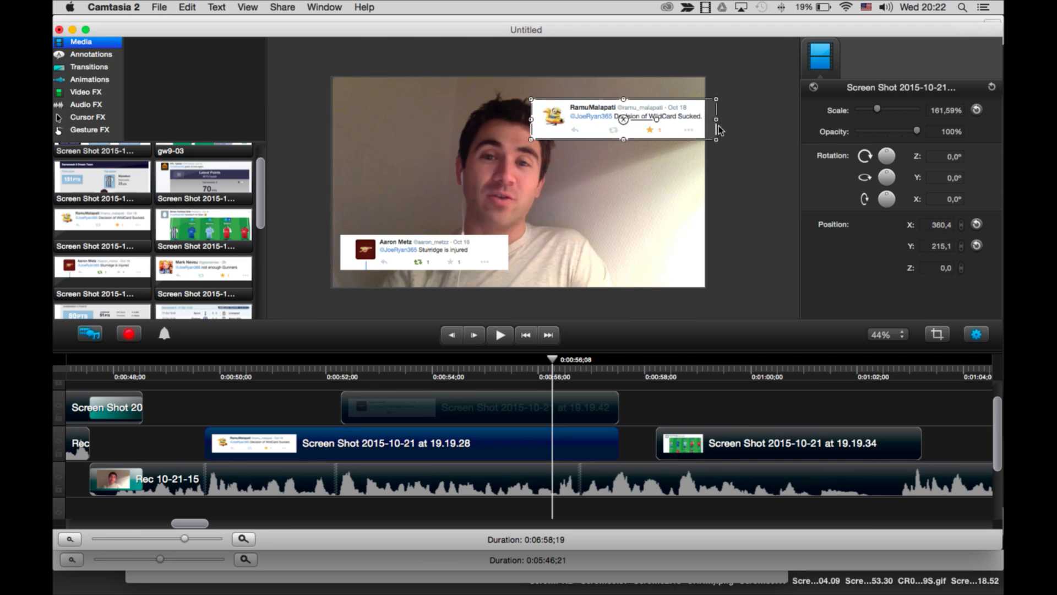
drag(718, 124, 693, 125)
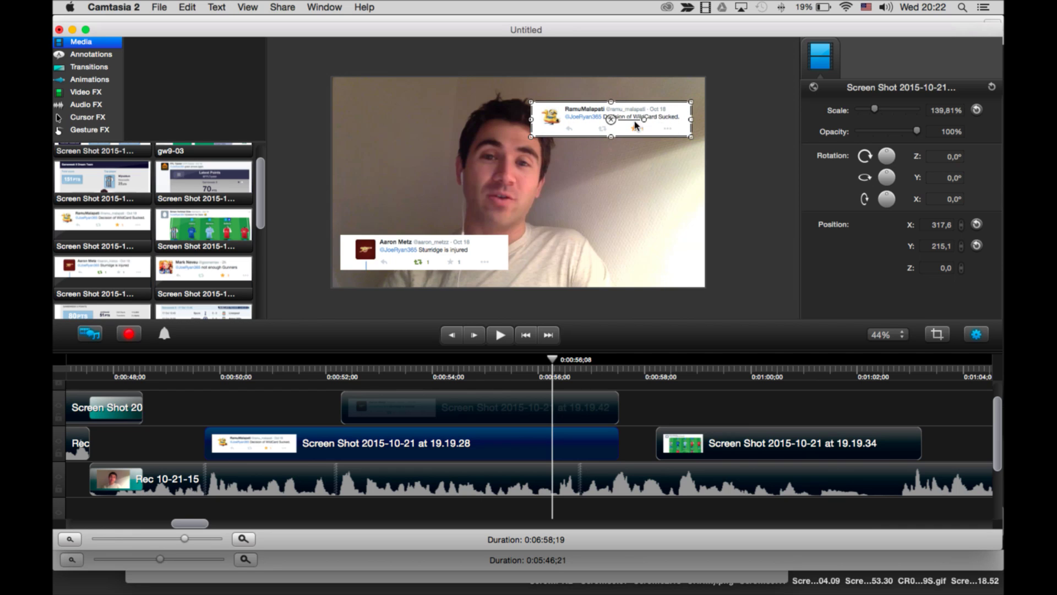
drag(616, 121, 627, 113)
drag(449, 267, 541, 205)
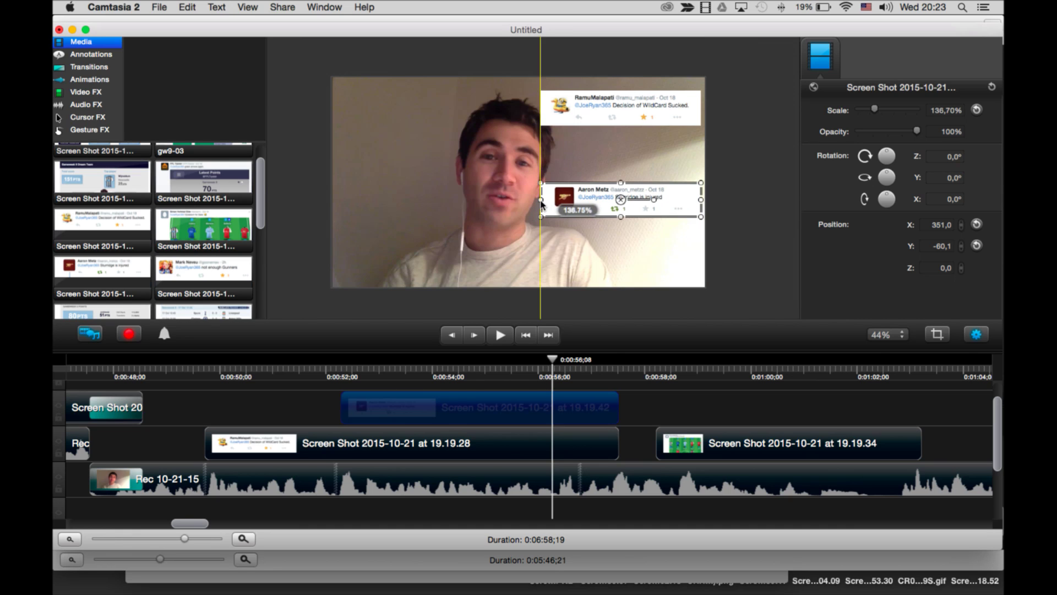
Select both tweet screenshots and shift them down together, bringing 19.19.42 to X 340,9 and Y -156,1.
shift+click(609, 110)
right_click(609, 111)
key(Escape)
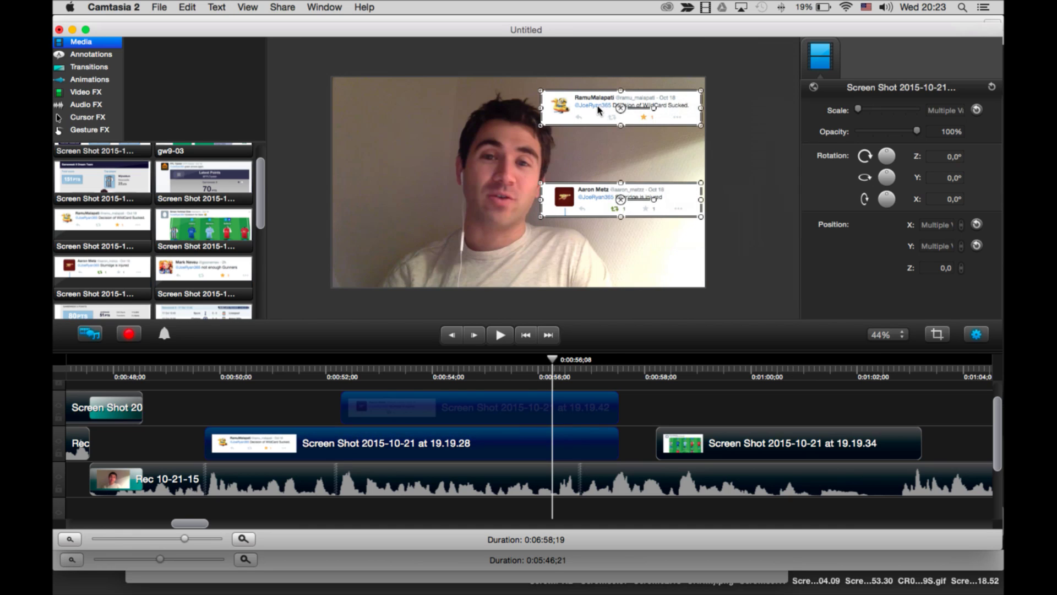
drag(601, 108, 599, 138)
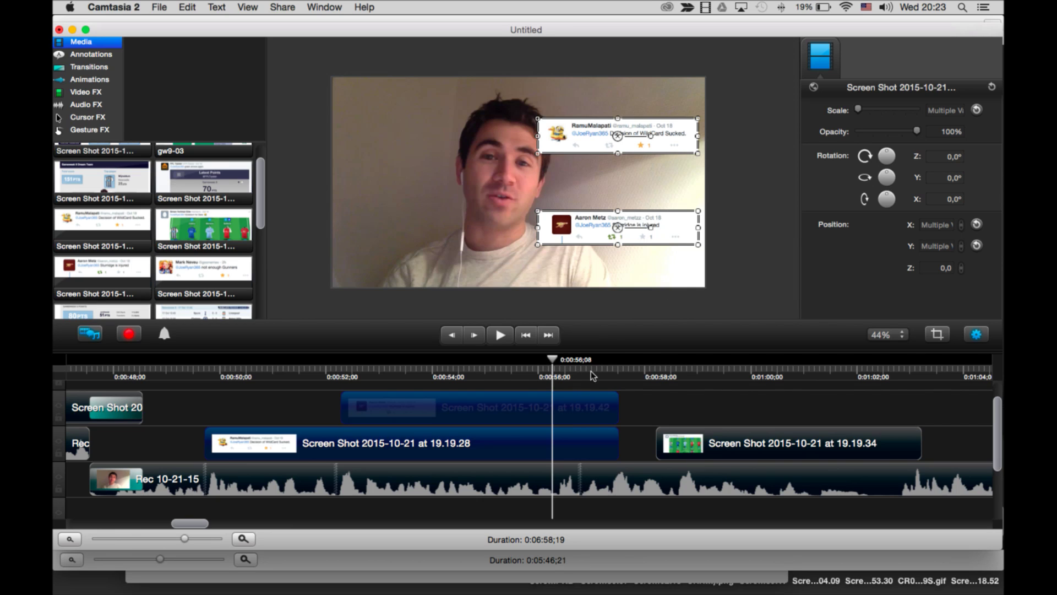
click(600, 312)
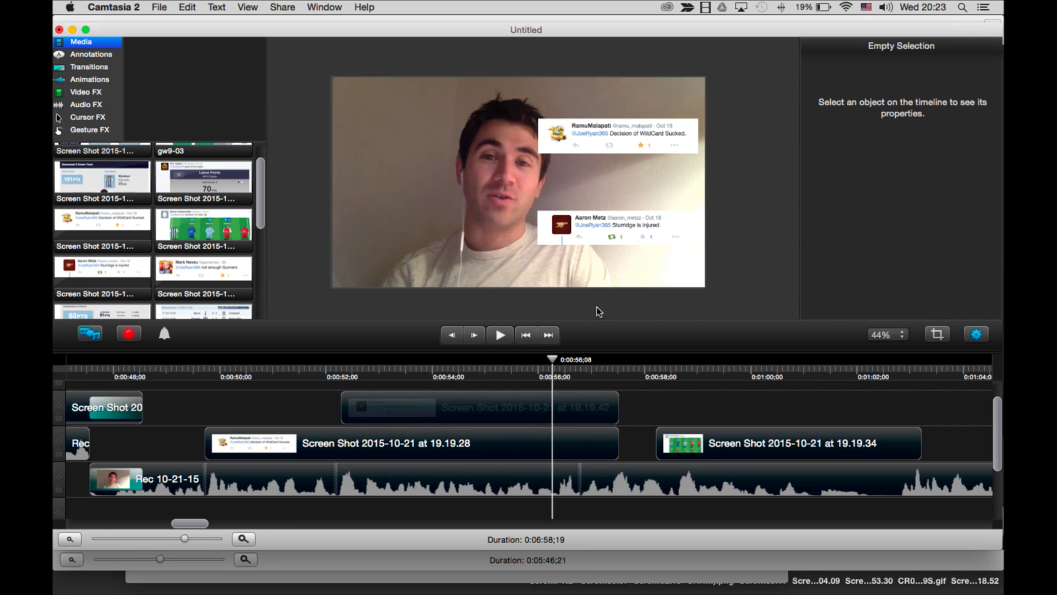
Move tweet screenshot 19.19.42 to the video's upper left and 19.19.28 to X 334,6 and Y 223,1.
click(609, 230)
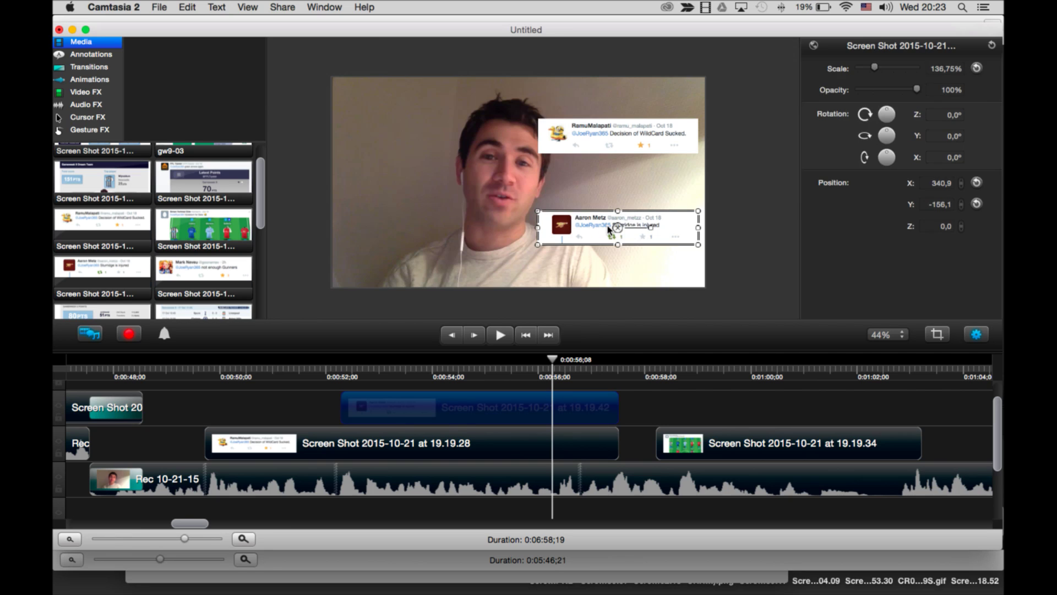
drag(610, 230, 396, 122)
drag(594, 146, 593, 131)
click(730, 202)
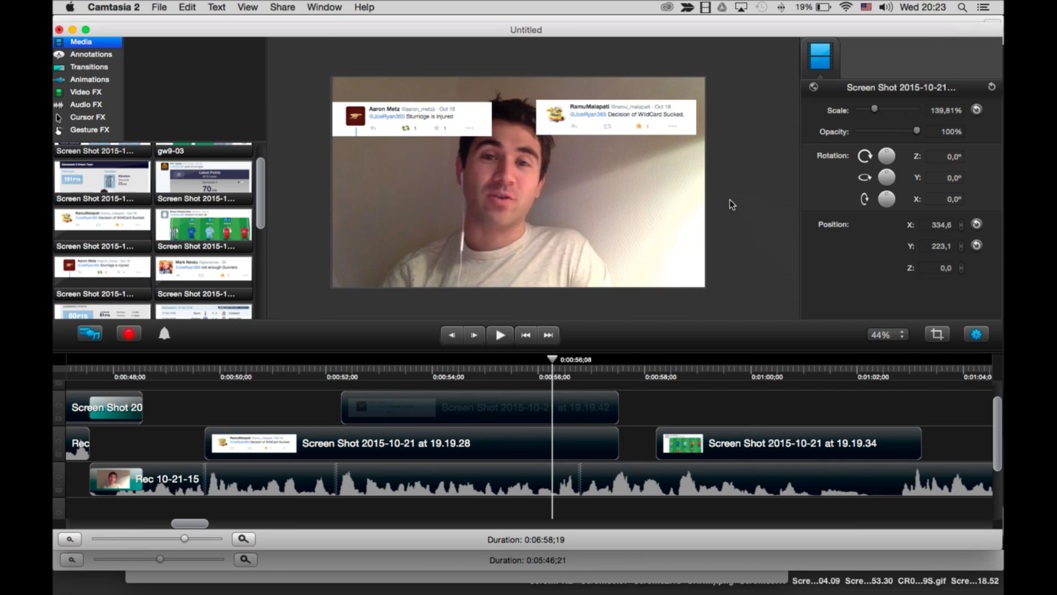
Swap the two tweets, placing 19.19.28 at X -365,4 and Y 183,1 and 19.19.42 at X 364,9 and Y 180,9.
drag(548, 369, 450, 388)
drag(616, 132, 482, 197)
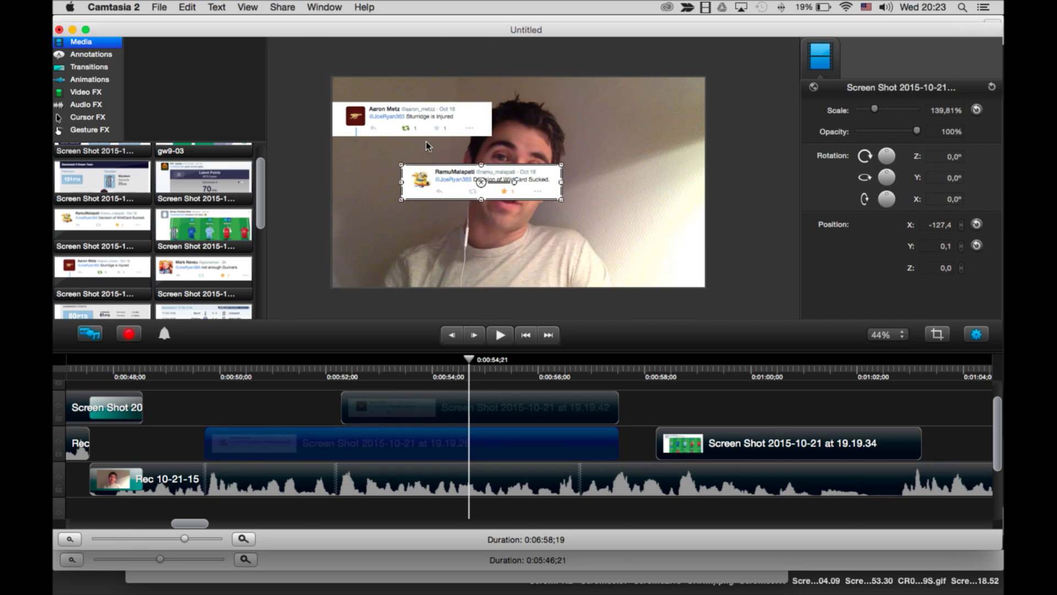
drag(429, 115, 636, 114)
drag(510, 182, 441, 128)
drag(606, 139, 612, 130)
Review the tweet sequence and trim screenshots 19.19.28 and 19.19.42 to end level with each other just before the cut in the recording.
drag(459, 380, 669, 396)
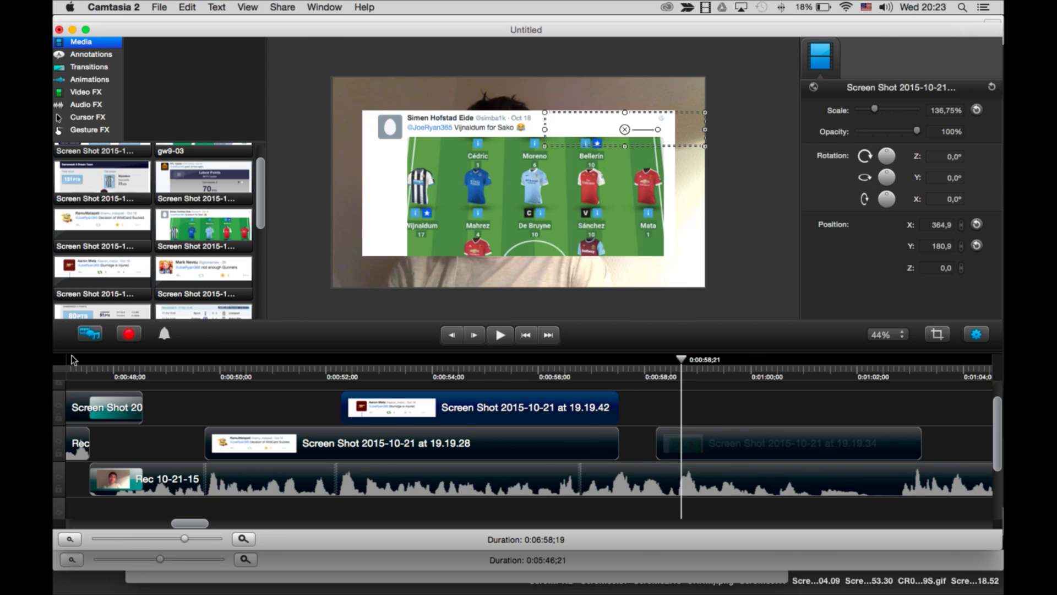
scroll(114, 442, left, 5)
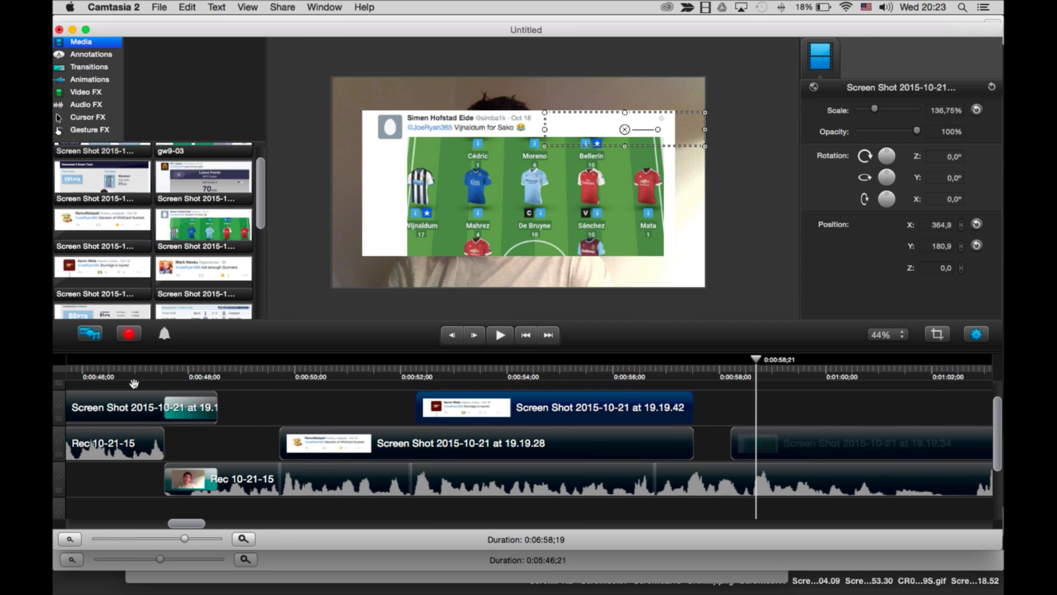
click(132, 372)
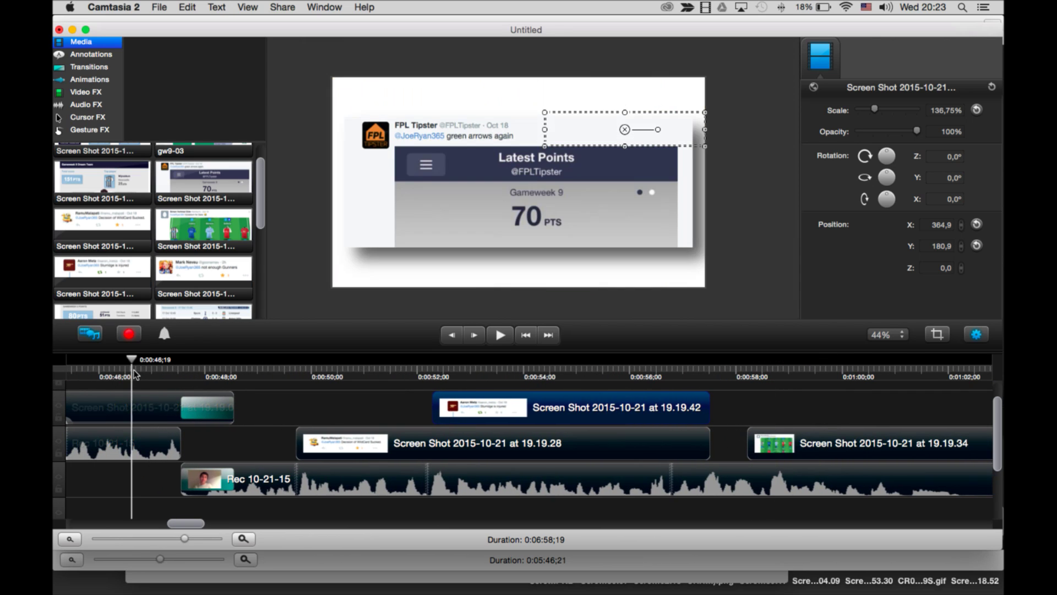
click(836, 376)
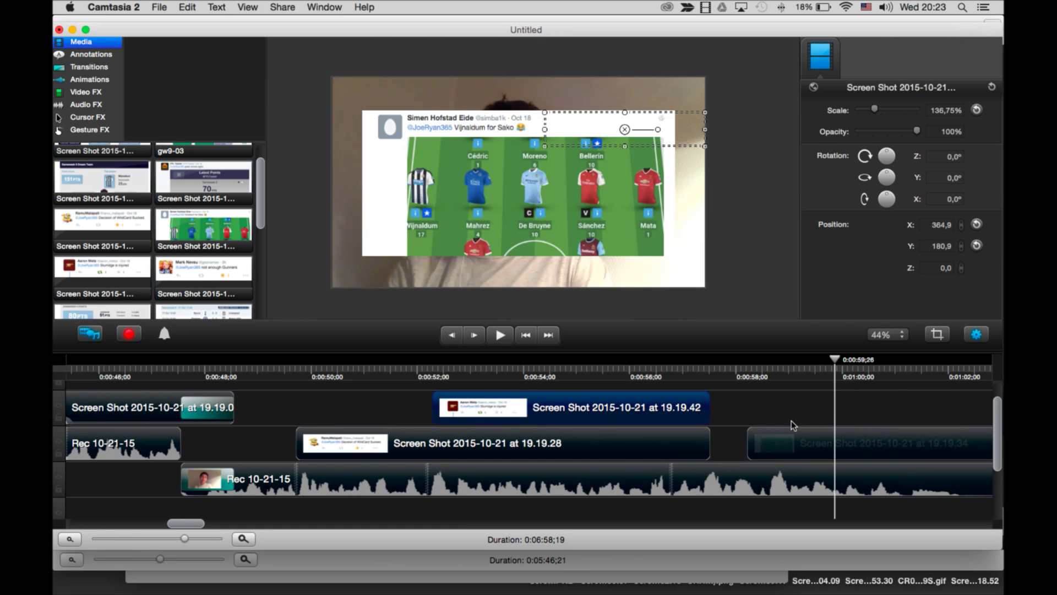
scroll(793, 425, down, 1)
drag(729, 371, 673, 380)
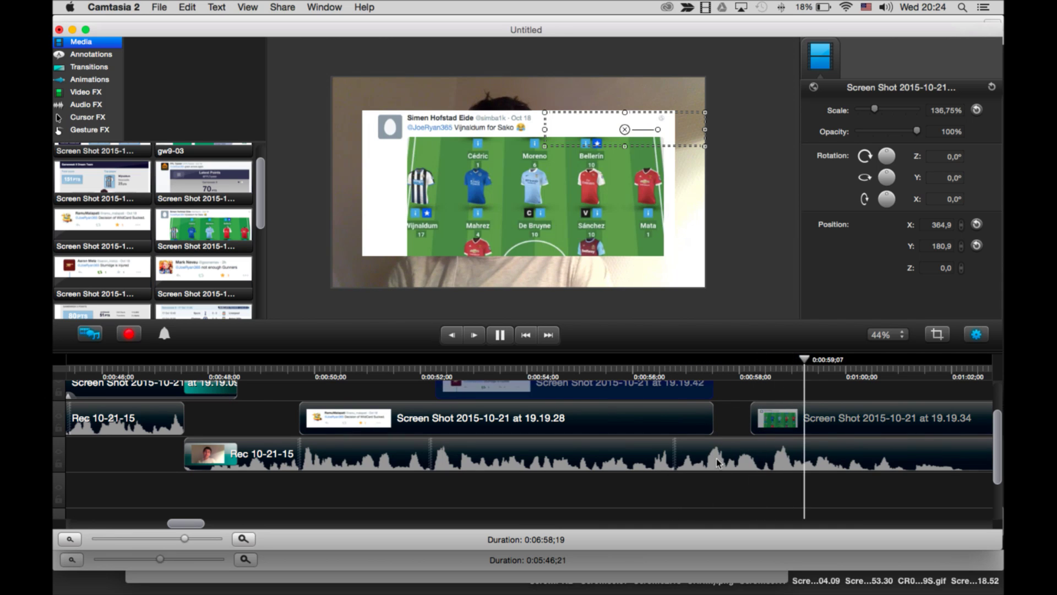
click(665, 423)
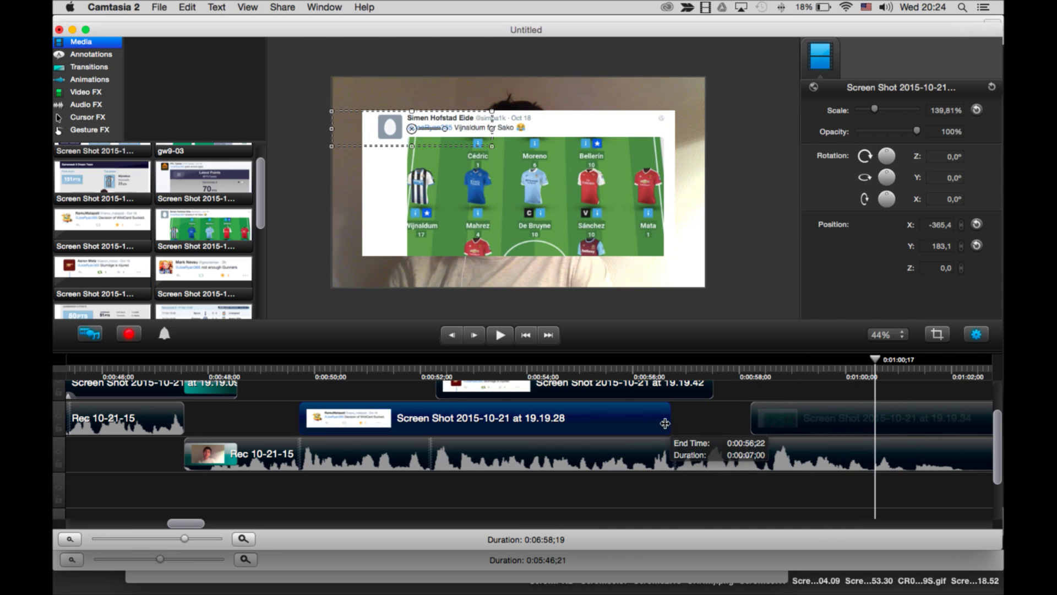
drag(711, 393, 654, 391)
Play through the appearance of tweet screenshot 19.19.34 and split the recording at 0:01:01;05.
drag(744, 374, 726, 373)
key(space)
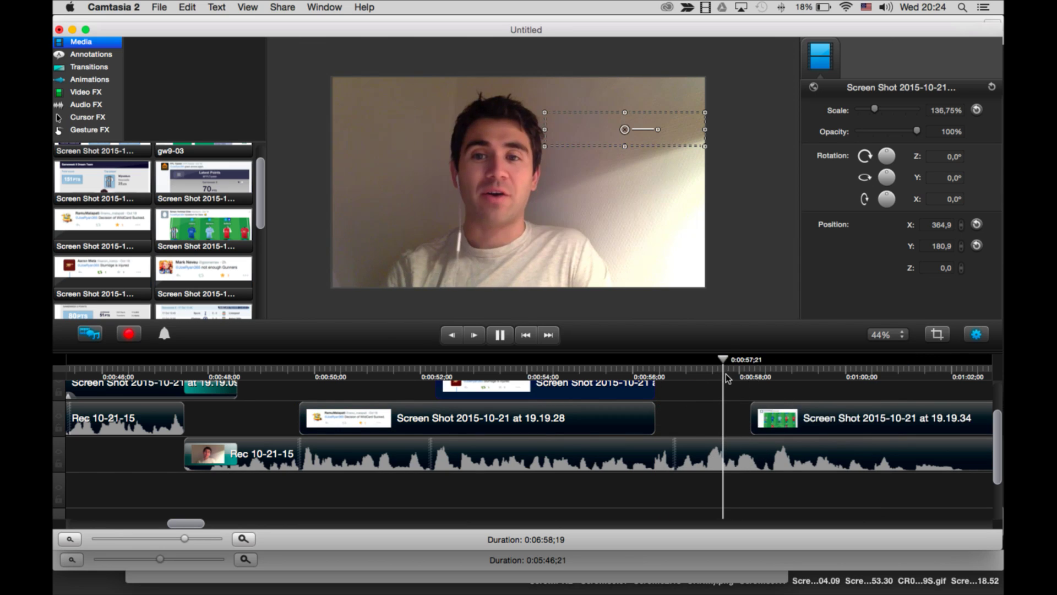
scroll(718, 419, right, 3)
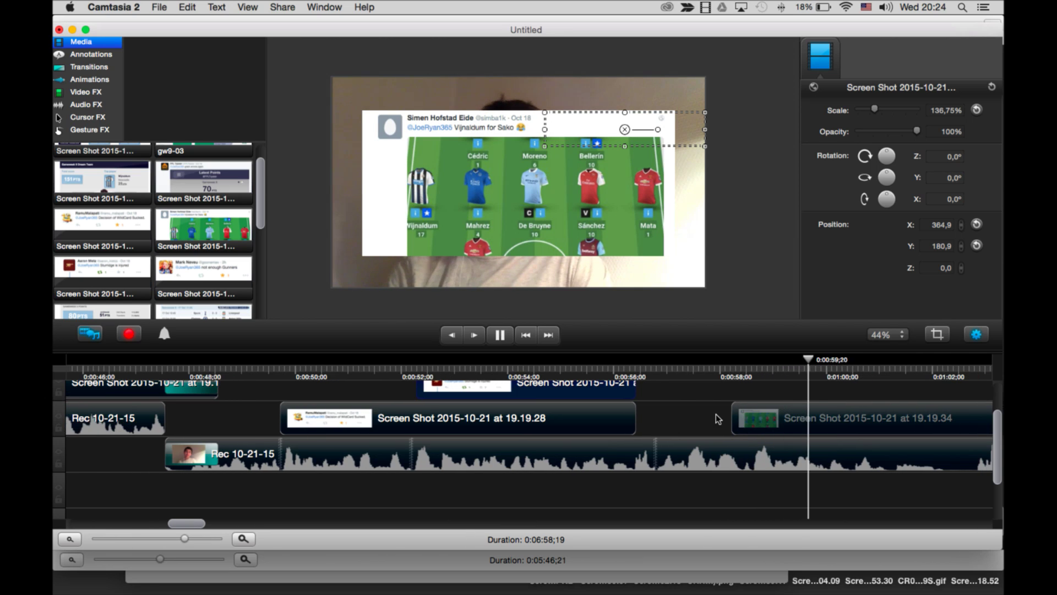
key(space)
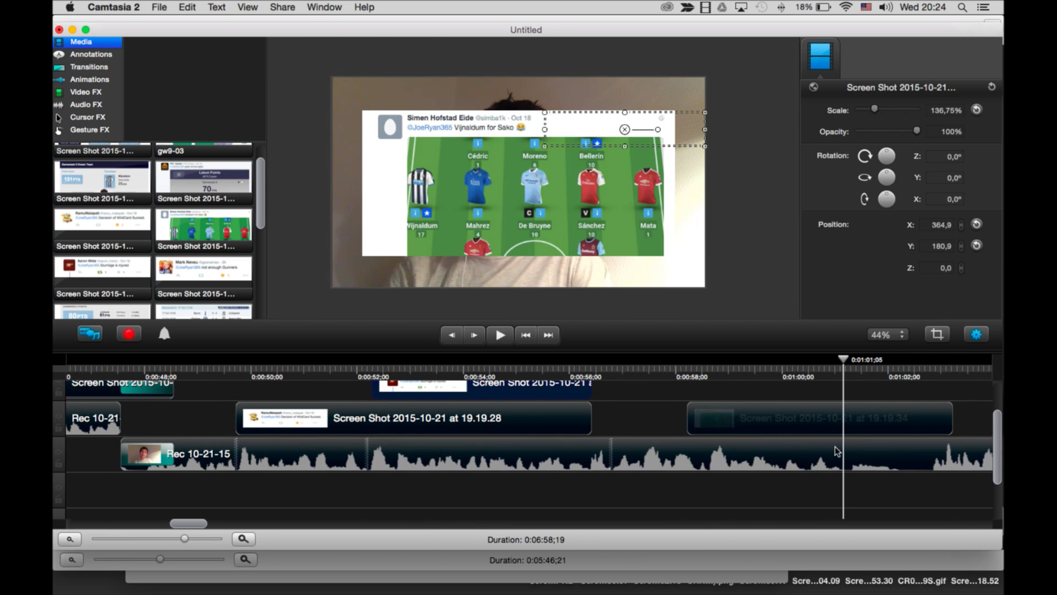
right_click(853, 459)
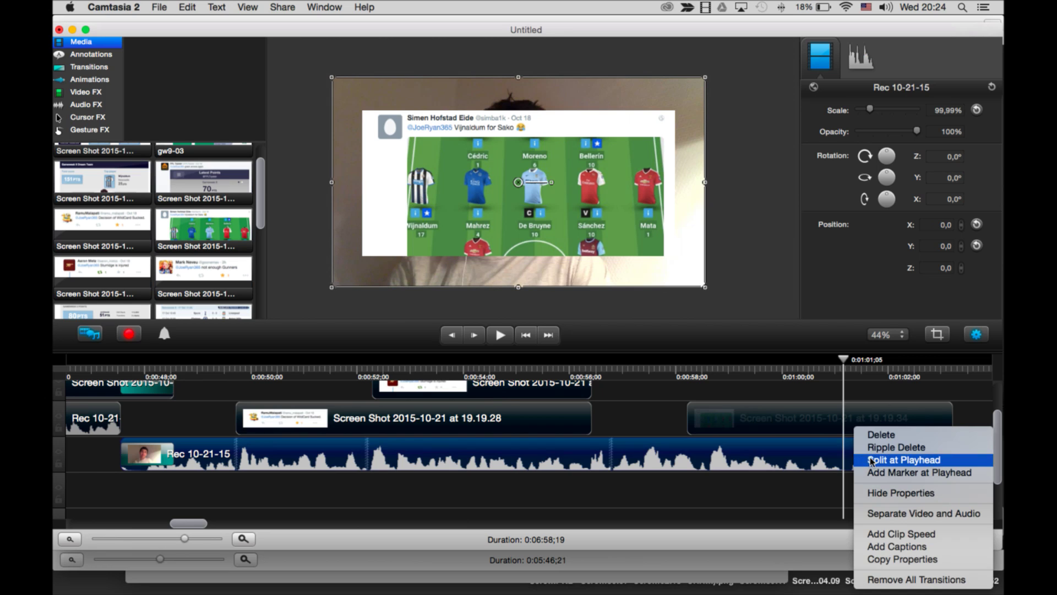
click(864, 458)
Split the recording again at 0:01:02;25, where speech resumes, and ripple delete the section between the two cuts.
key(space)
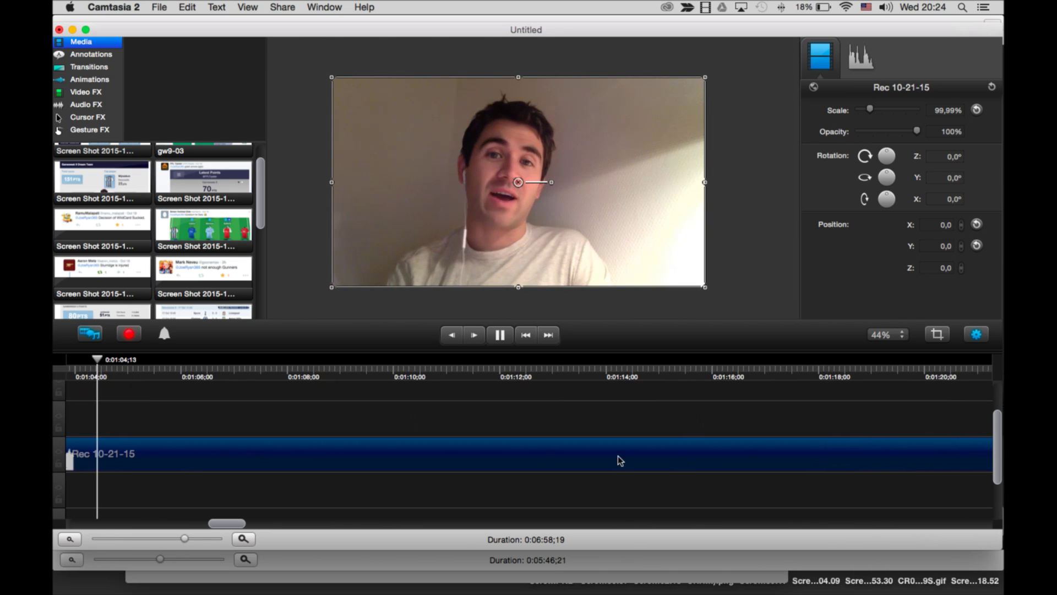
key(space)
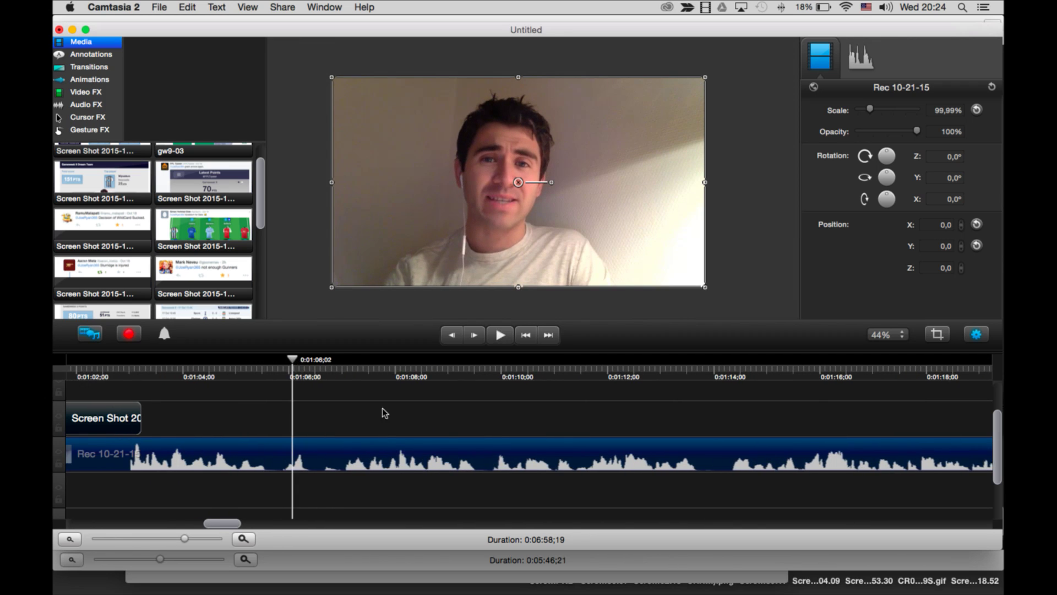
scroll(177, 378, left, 2)
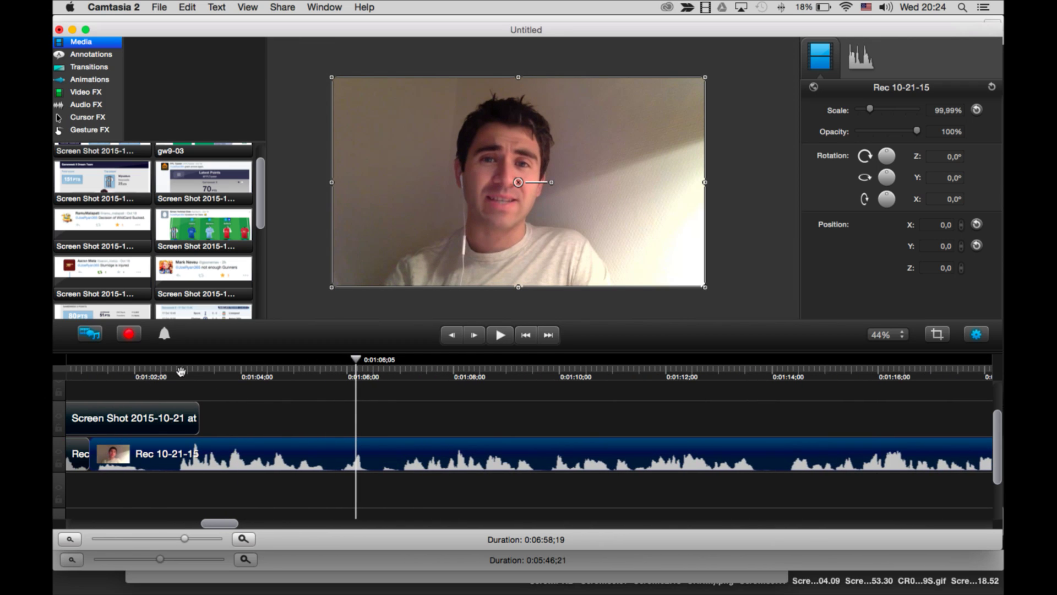
click(182, 371)
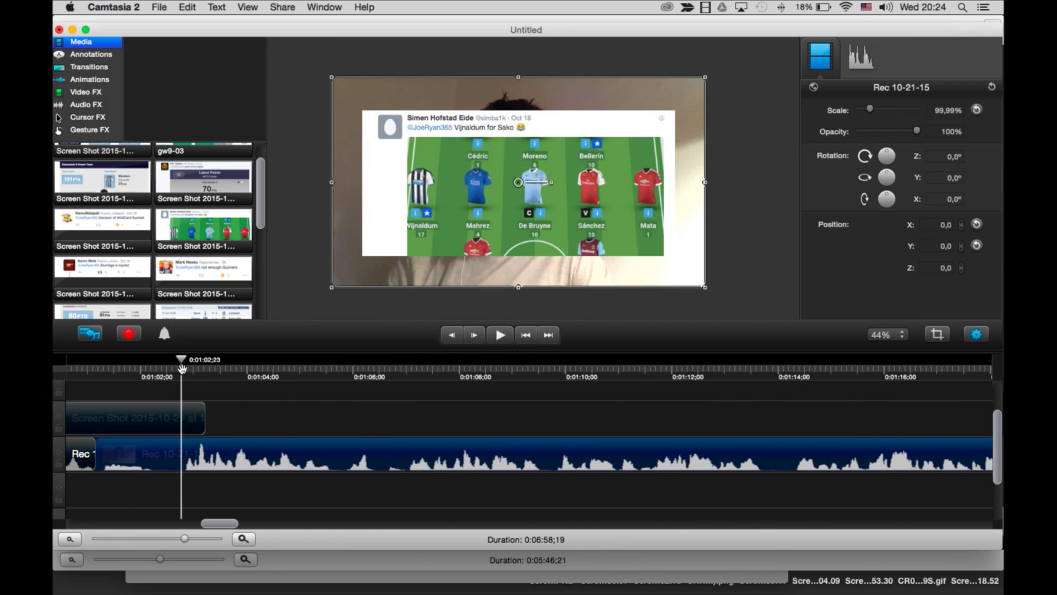
right_click(176, 447)
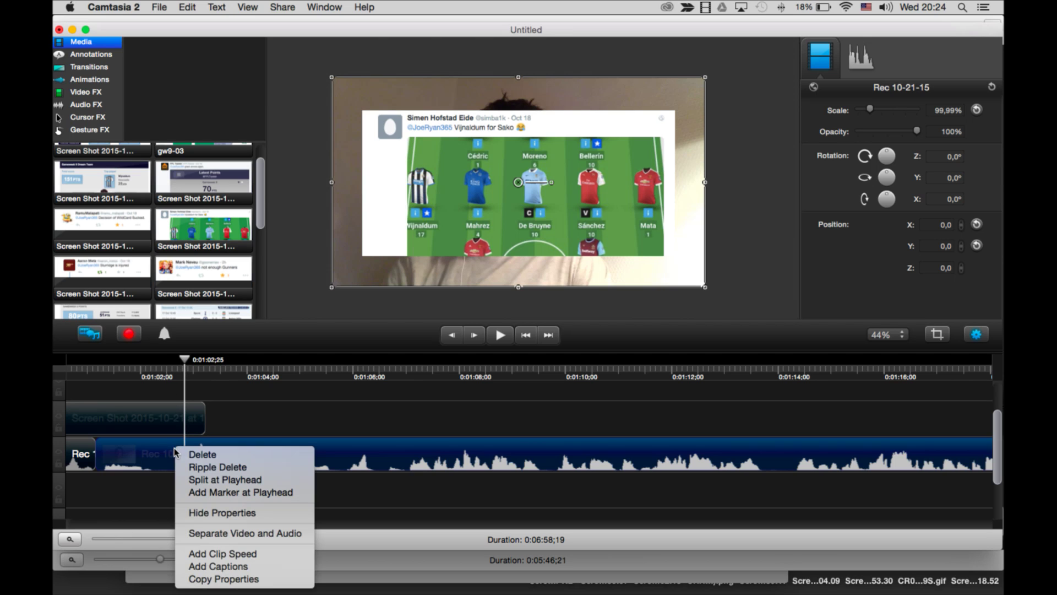
click(230, 485)
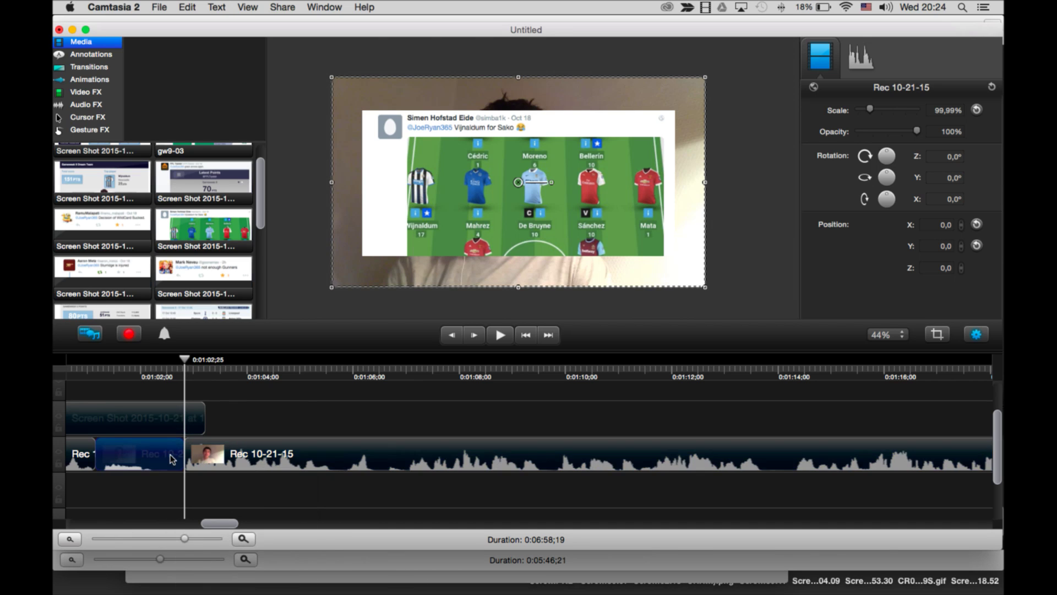
key(super+BackSpace)
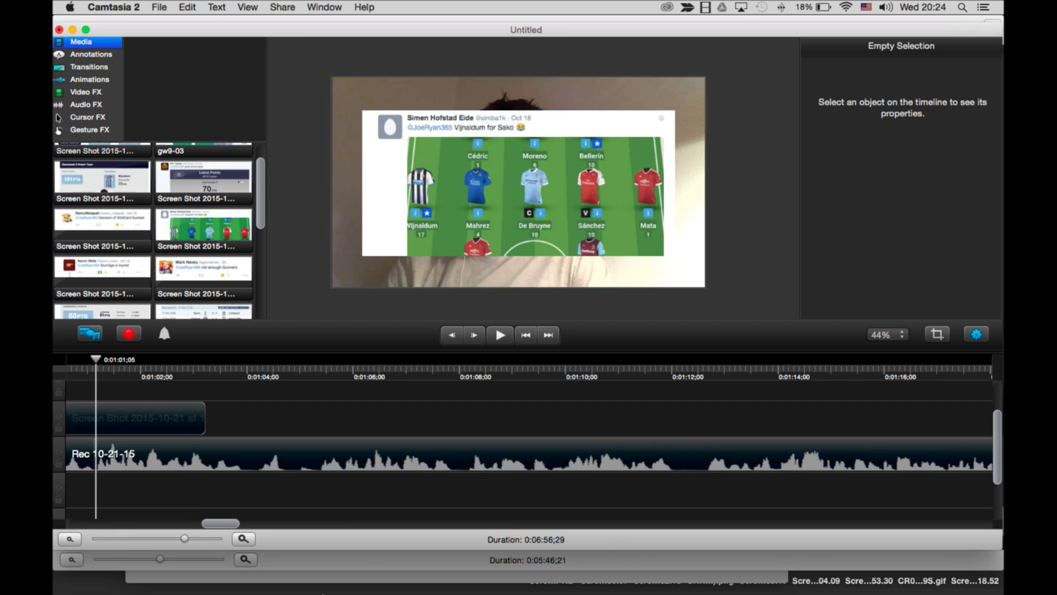
Switch to Chrome to check the YouTube live dashboard and its chat, then minimize the browser to return to Camtasia.
click(246, 565)
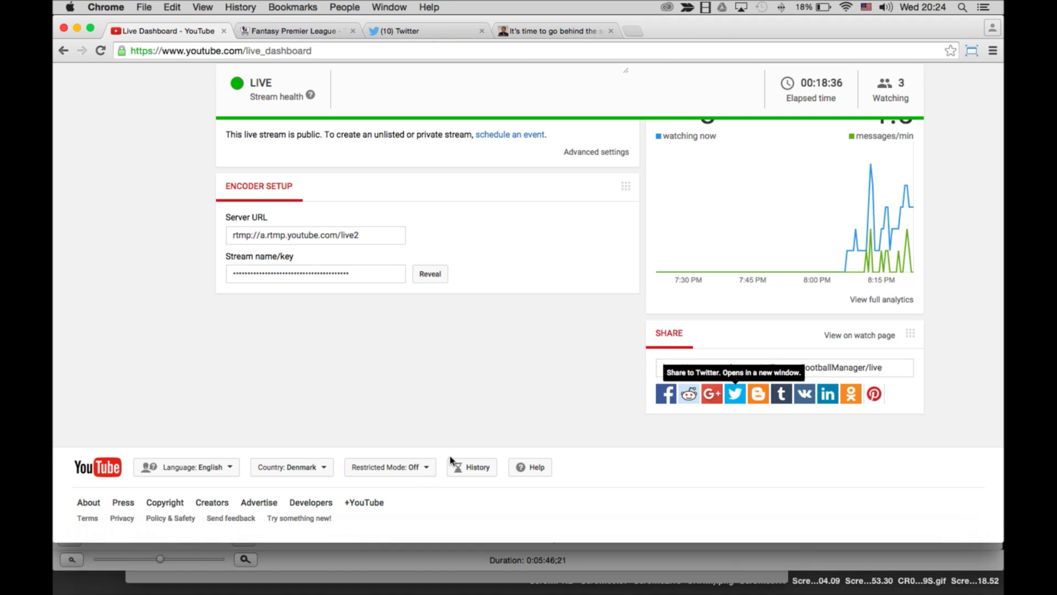
scroll(573, 407, up, 10)
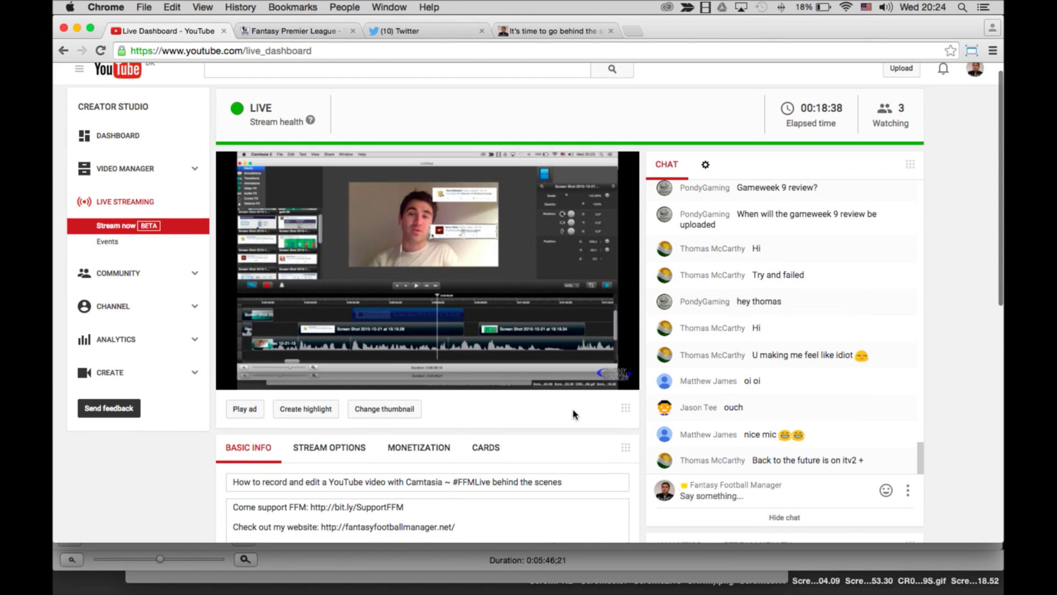
scroll(586, 423, down, 3)
scroll(587, 418, up, 4)
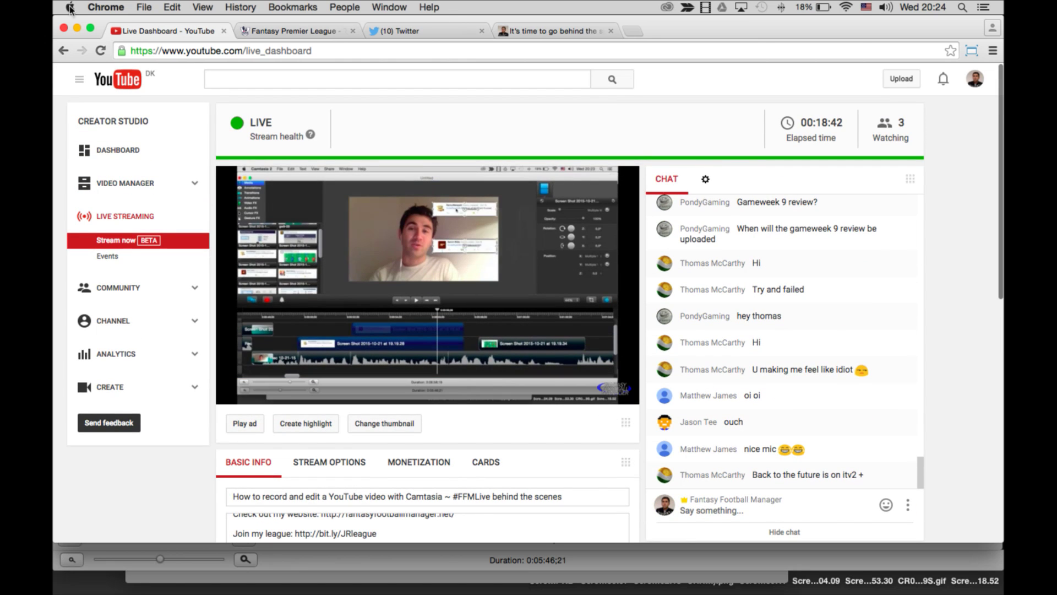
click(78, 31)
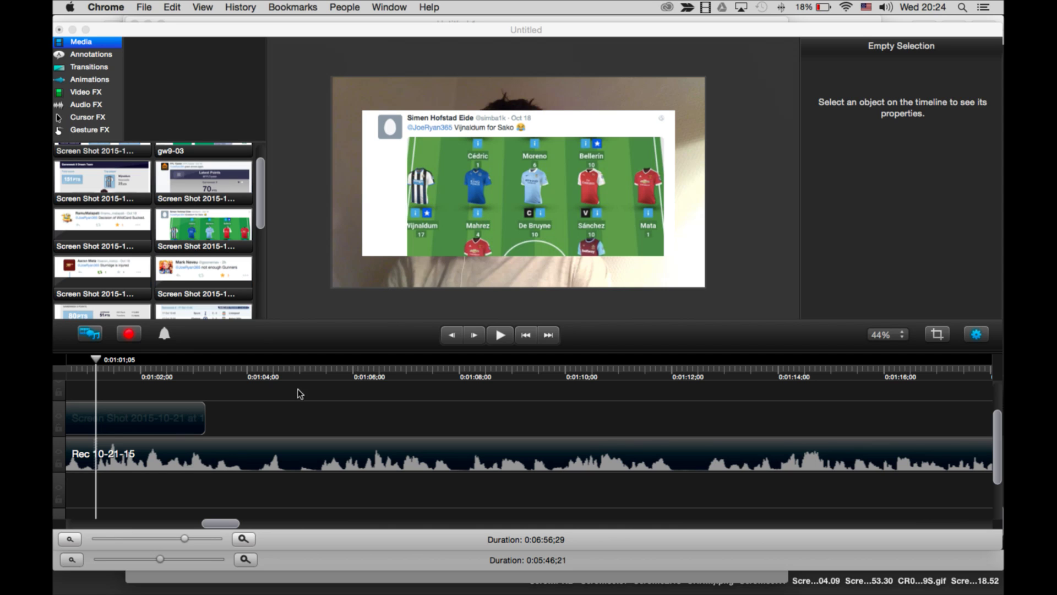
Move tweet screenshot 19.19.34 earlier so that it starts level with the preceding cut in the recording.
scroll(301, 393, left, 10)
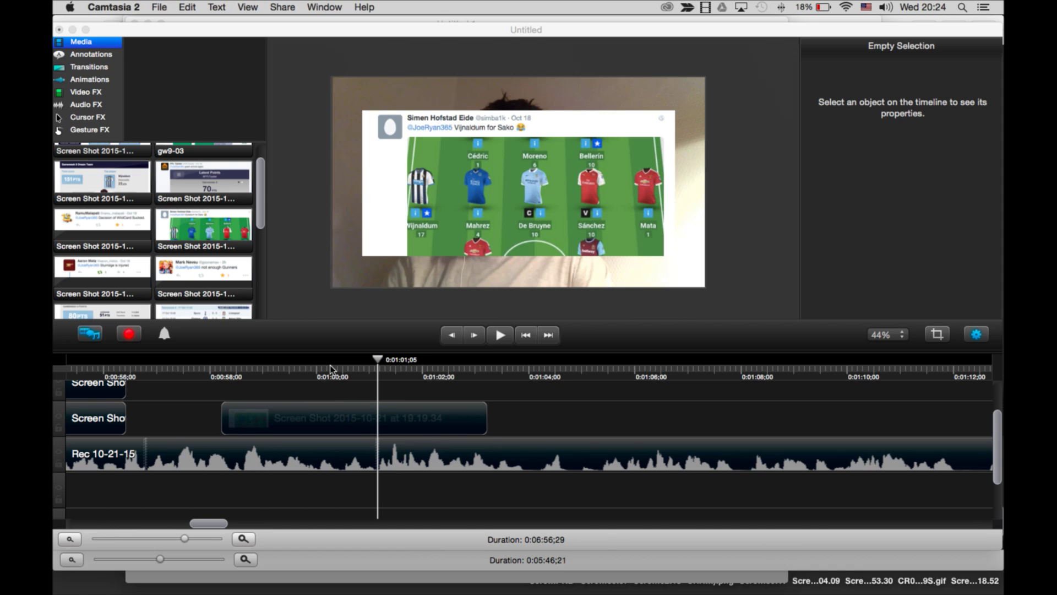
click(331, 368)
drag(249, 368, 178, 376)
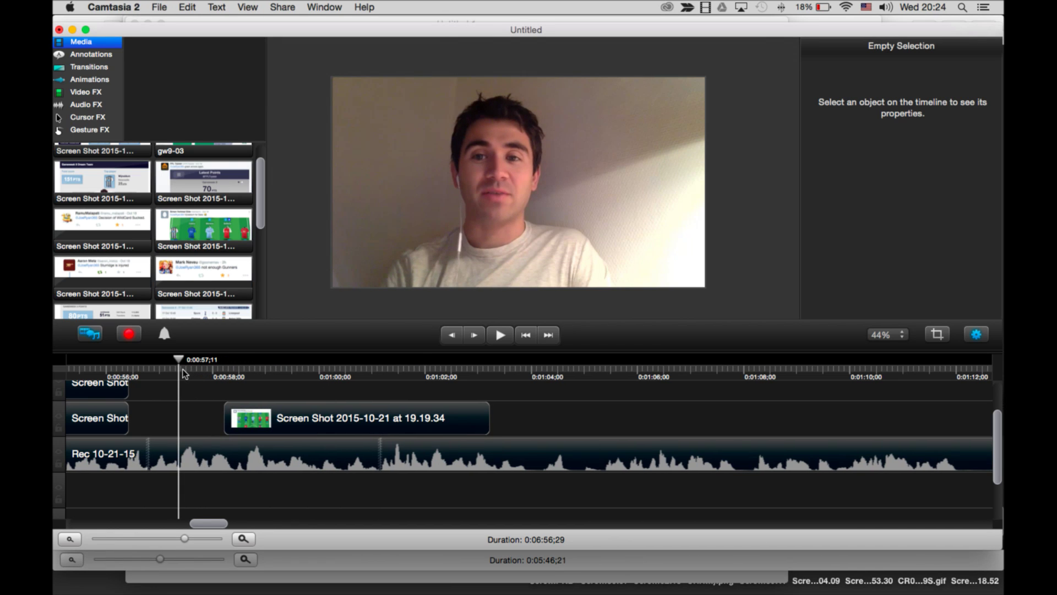
drag(325, 419, 249, 421)
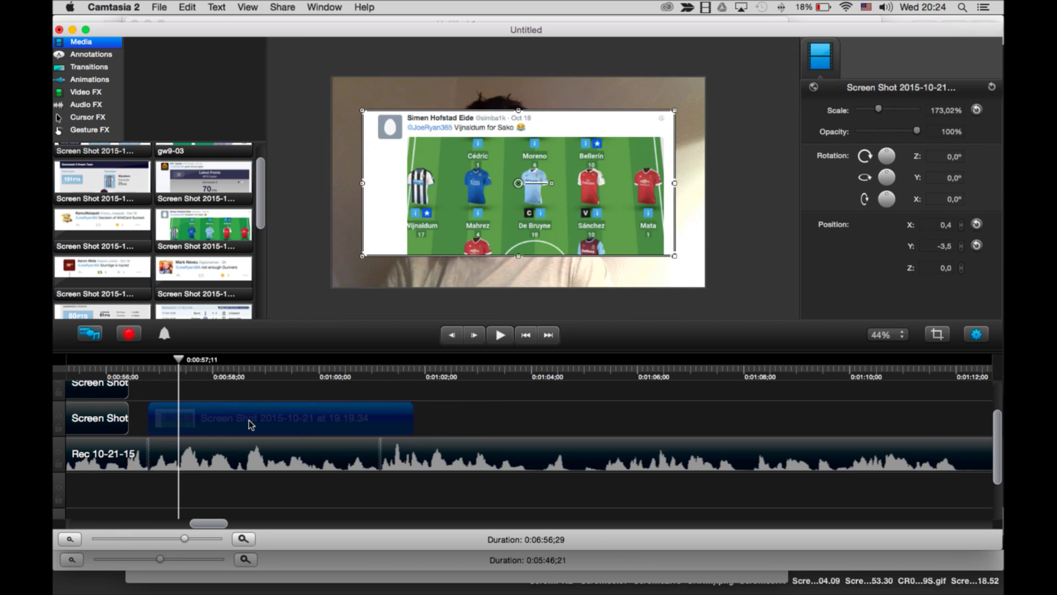
scroll(213, 389, left, 3)
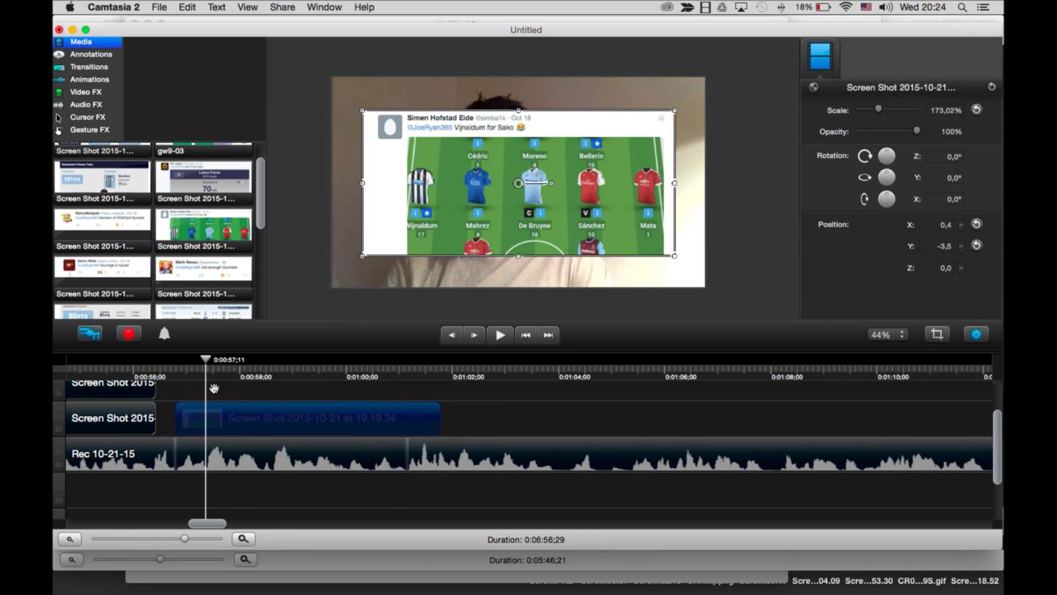
Play the recording from the start of tweet screenshot 19.19.34 and split it at 0:01:03;21.
right_click(199, 447)
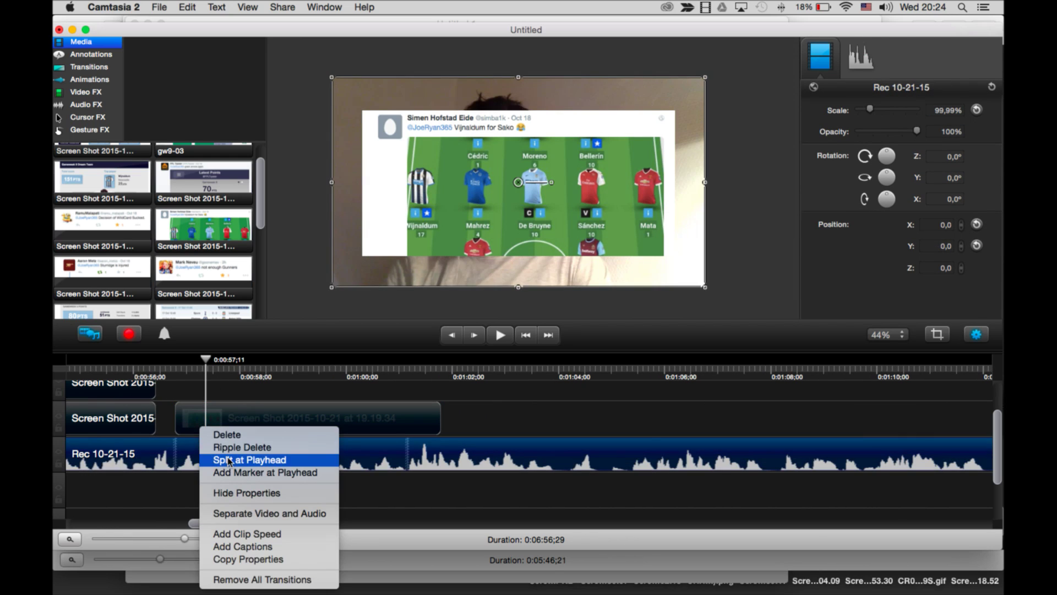
click(208, 375)
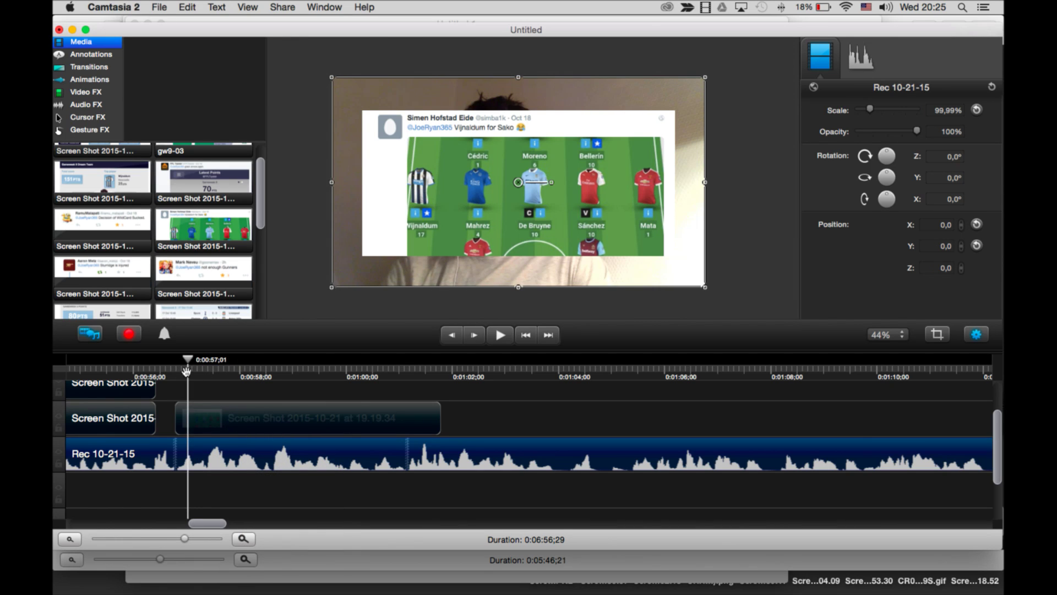
mouse_move(187, 371)
mouse_down()
mouse_move(550, 386)
mouse_move(182, 390)
mouse_up()
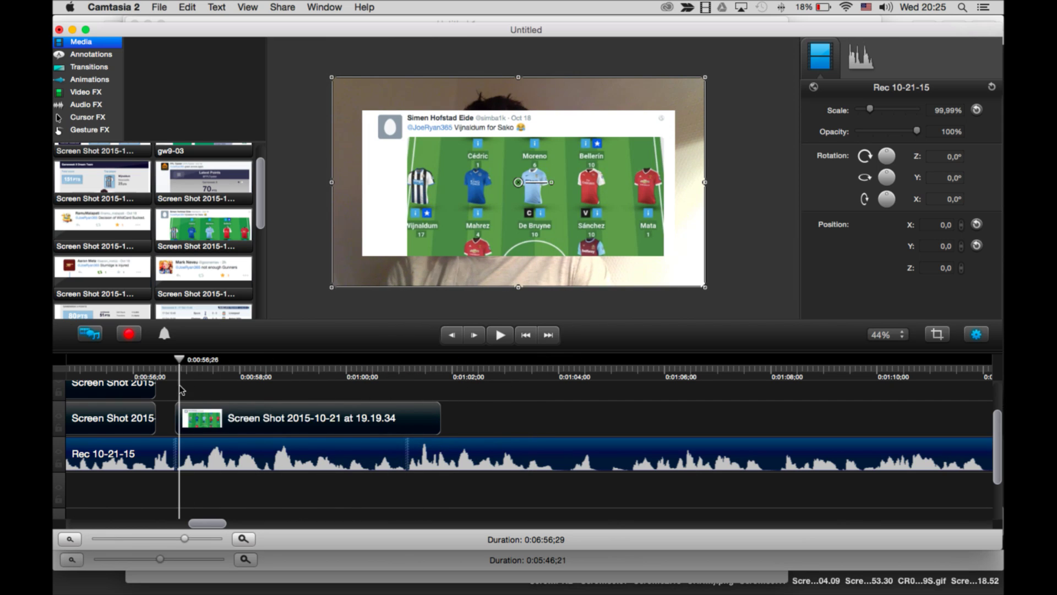
click(223, 420)
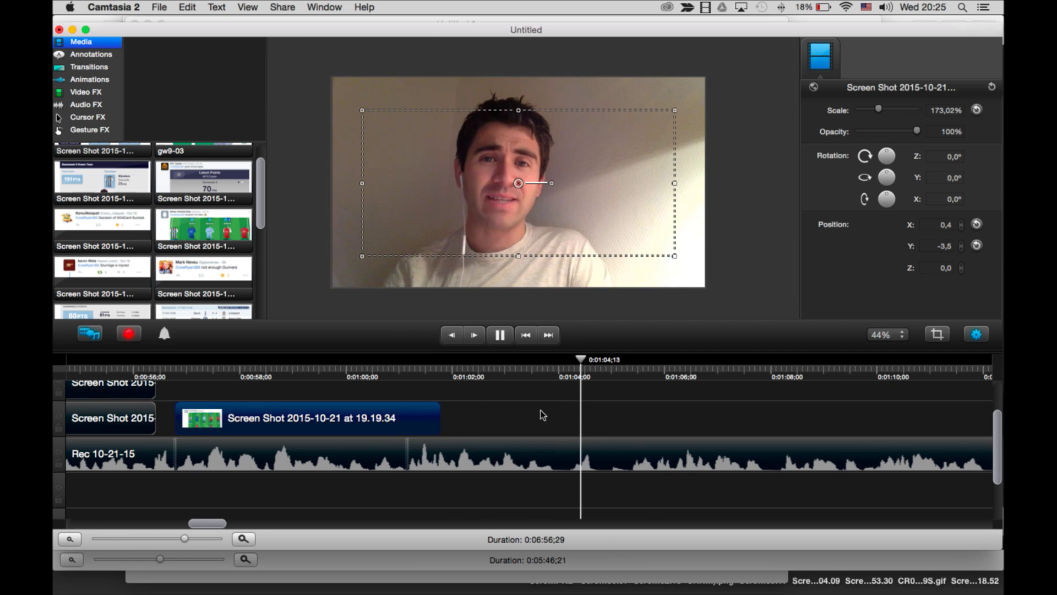
click(544, 374)
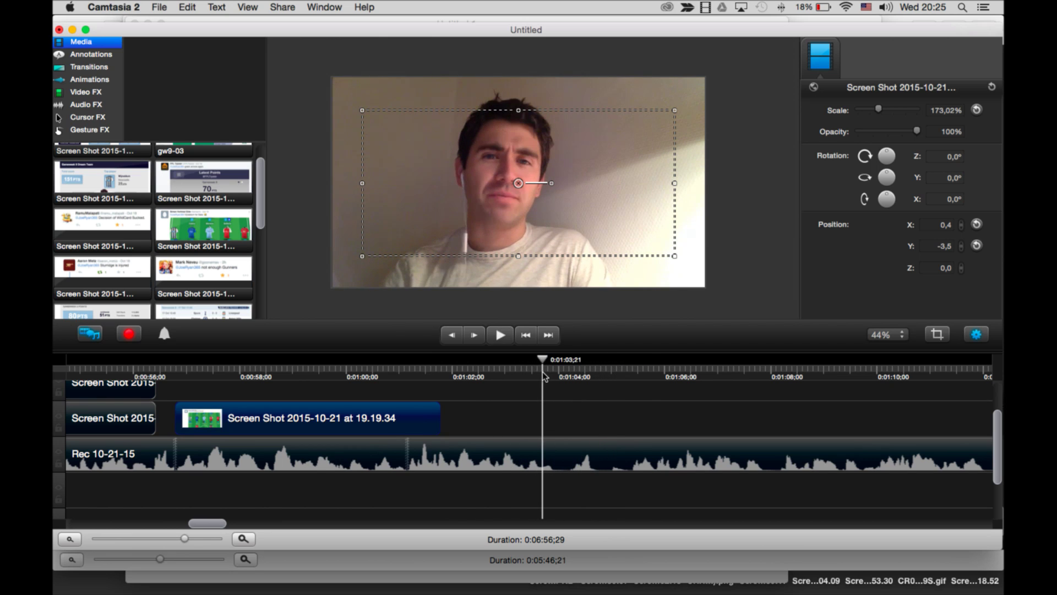
right_click(544, 458)
click(584, 463)
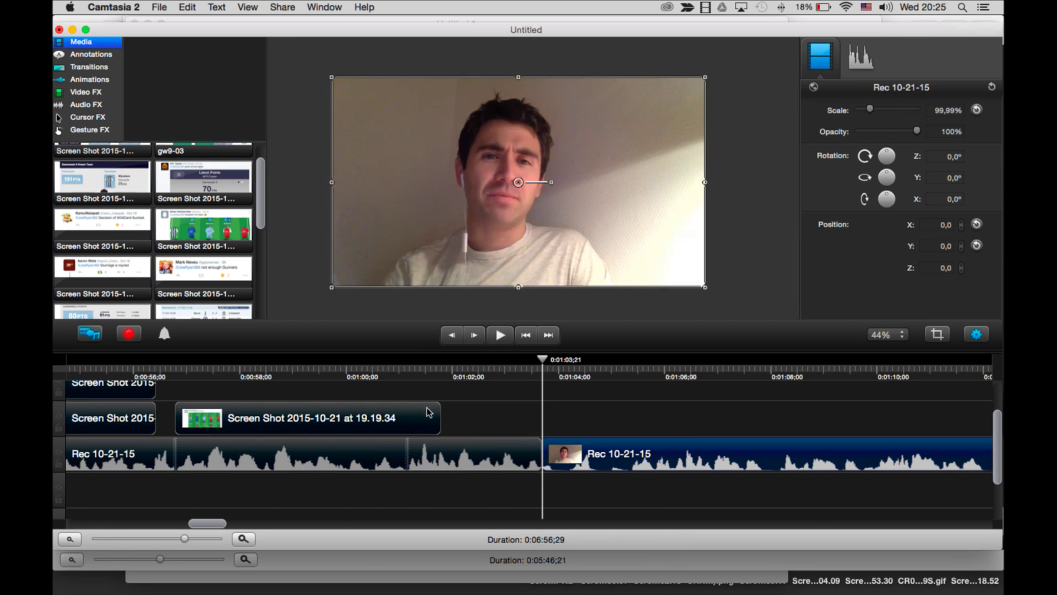
Extend the end of tweet screenshot 19.19.34 to the split at 0:01:03;21 and play it from just before its start.
drag(440, 416, 542, 416)
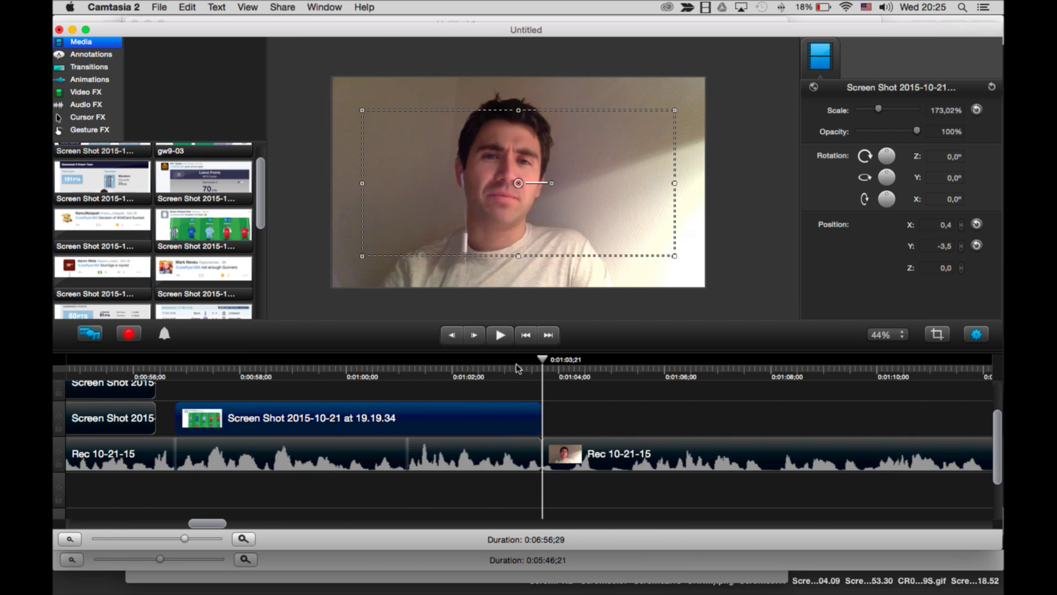
drag(545, 372, 169, 372)
key(space)
Unstitch the recording at the cut where tweet screenshot 19.19.34 begins.
click(193, 461)
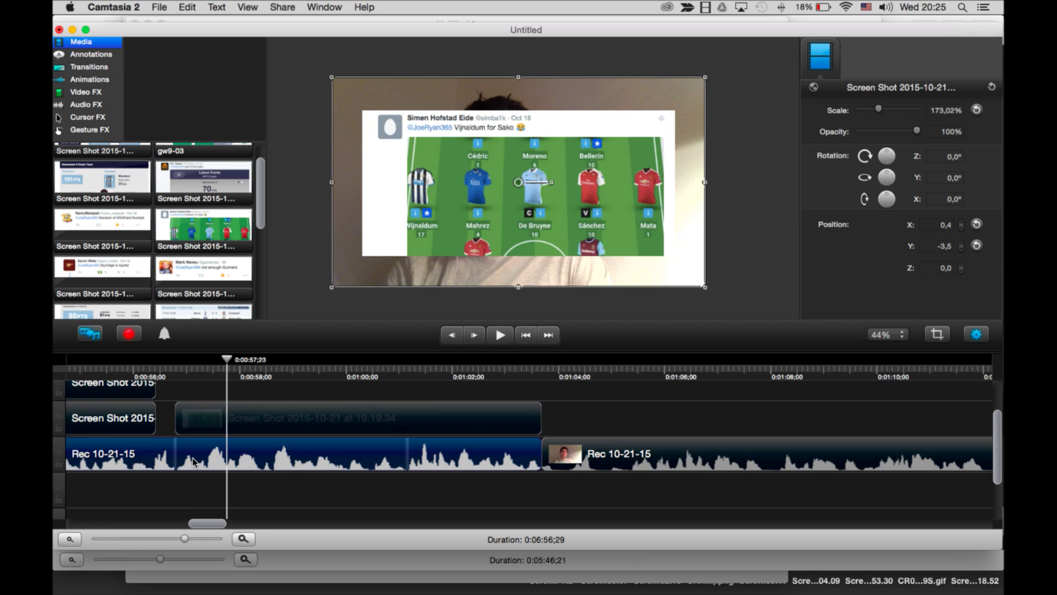
right_click(177, 456)
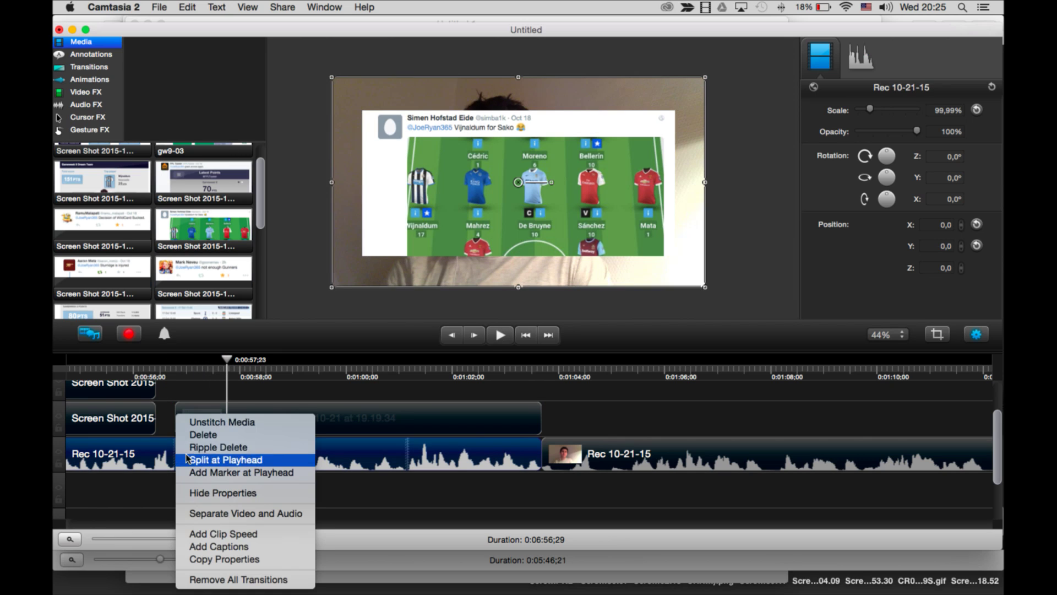
click(212, 423)
Separate the video and audio of the recording section beneath tweet screenshot 19.19.34 and delete only its video.
right_click(234, 449)
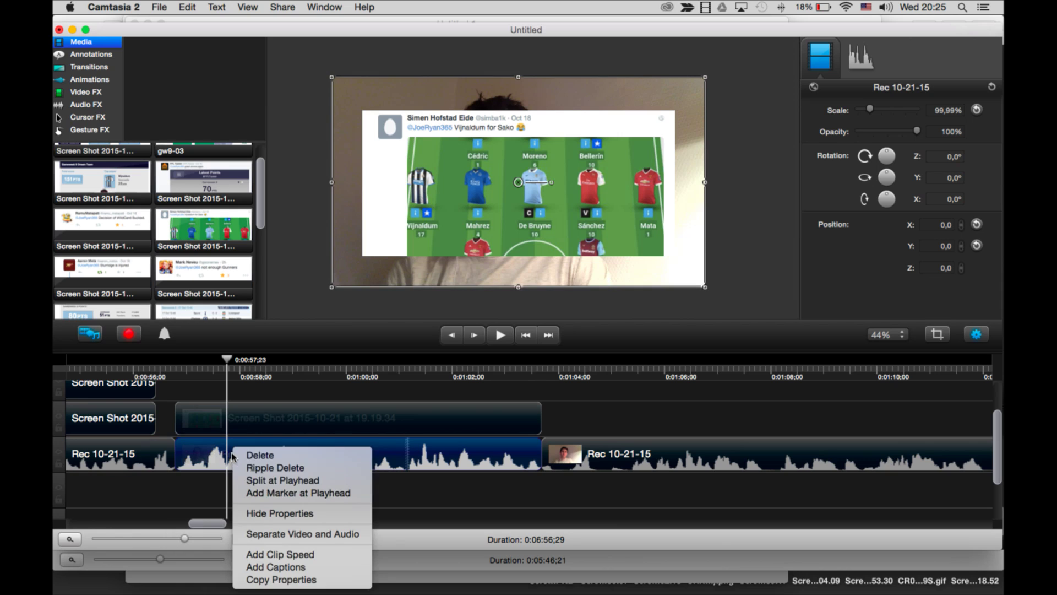
click(300, 533)
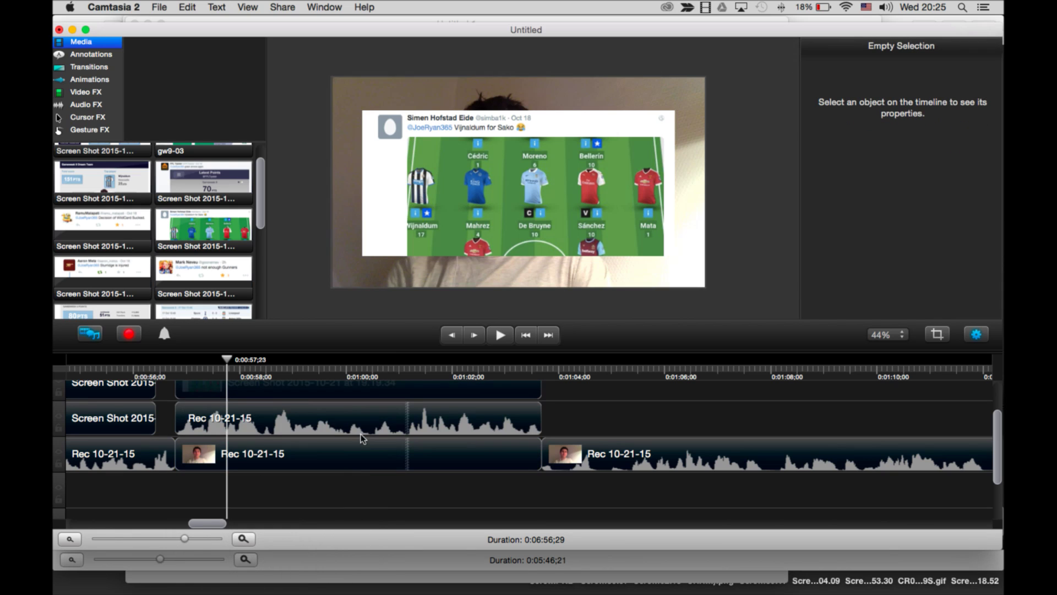
click(353, 465)
key(Delete)
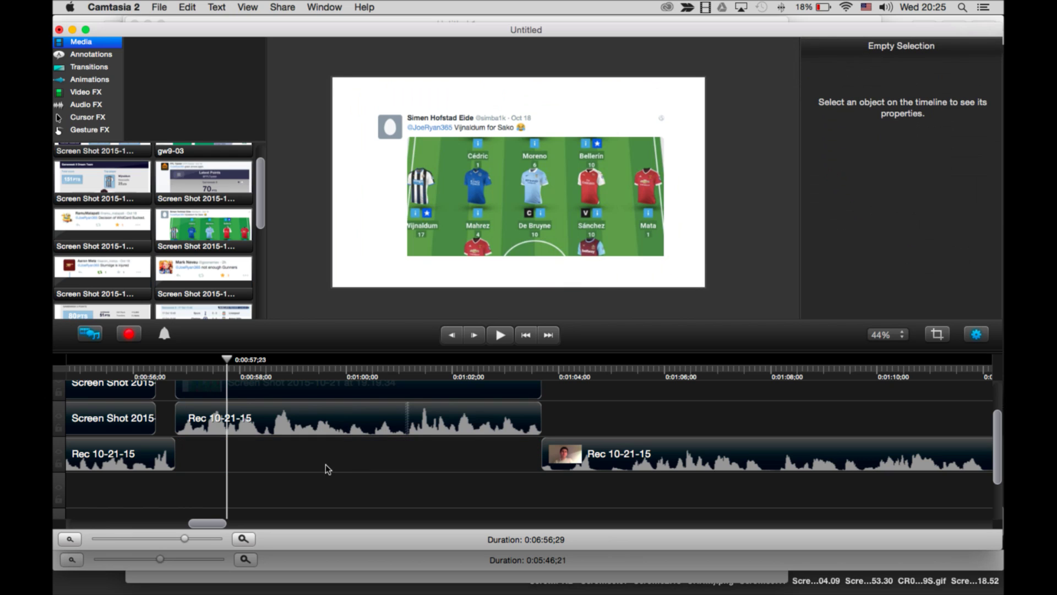
Add Fade In/Out transitions to the end of the recording before the video gap and its start after the gap.
click(92, 66)
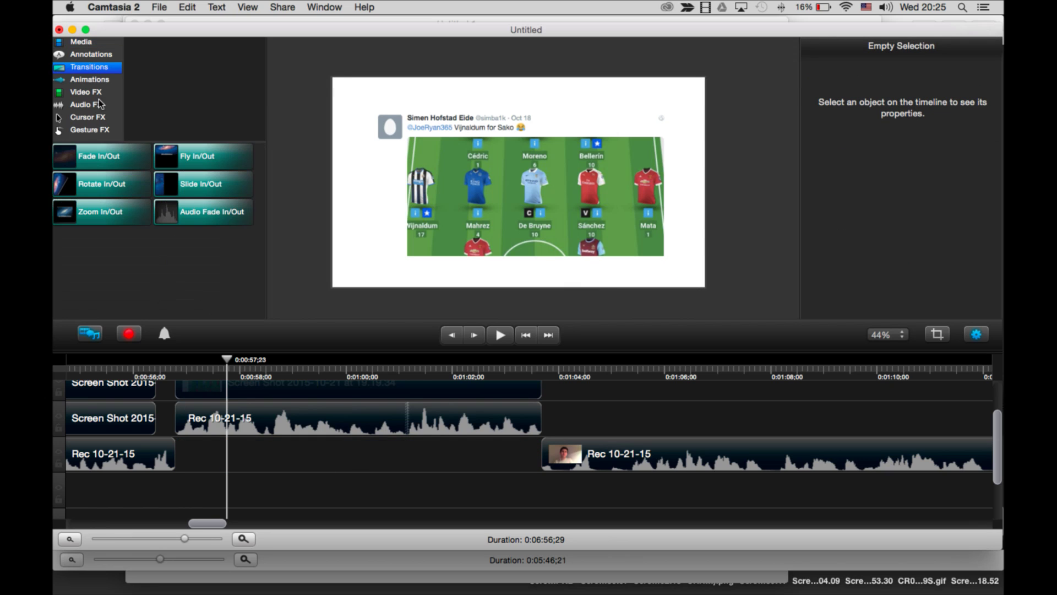
click(103, 155)
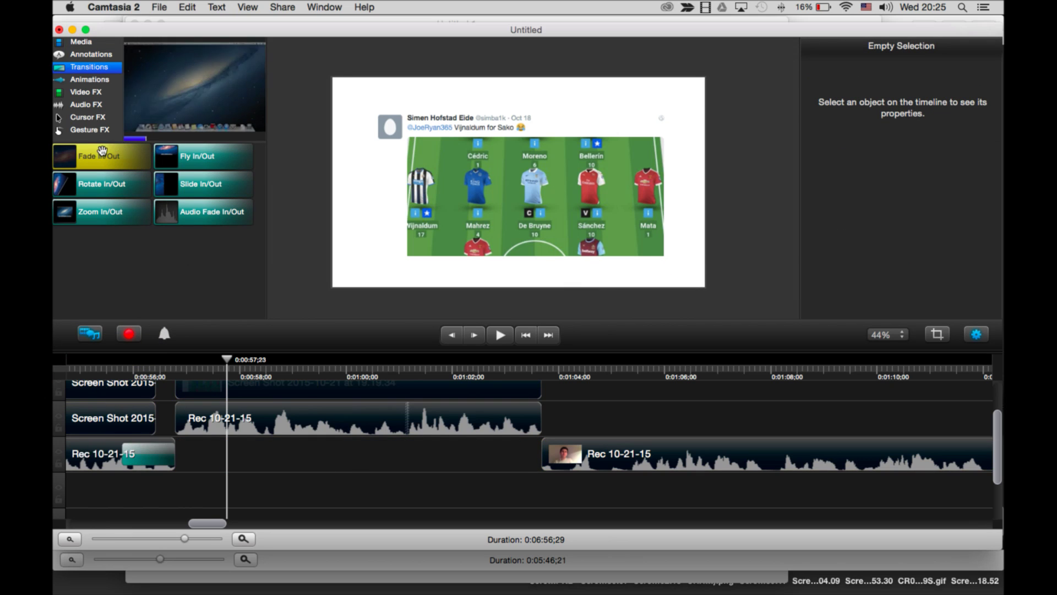
drag(103, 151, 554, 449)
scroll(435, 412, up, 3)
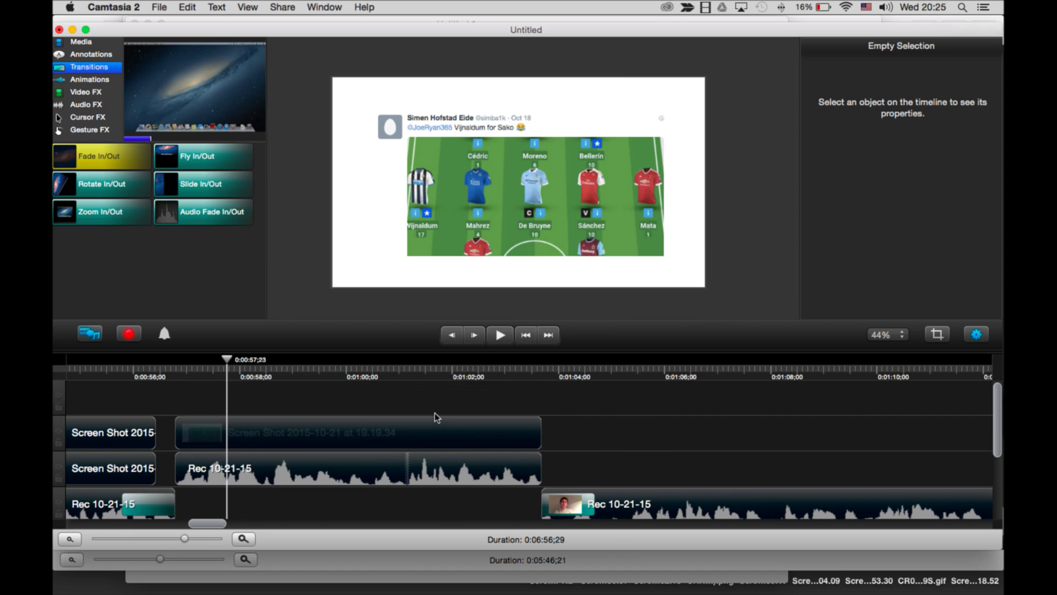
Fade tweet screenshot 19.19.34 in and out on the top track and extend it over both recording fades, trimming the preceding screenshots to its start.
click(402, 439)
drag(105, 154, 315, 398)
drag(153, 432, 123, 468)
drag(481, 396, 593, 401)
Add a Drop Shadow effect to tweet screenshot 19.19.34 and align it to the centre of the canvas.
drag(494, 370, 477, 370)
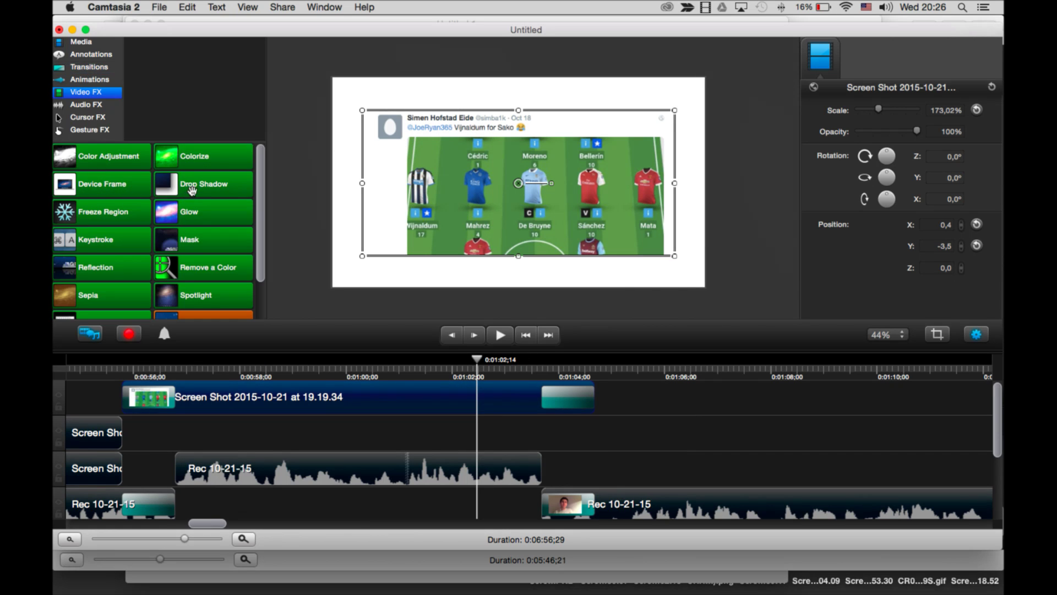
drag(192, 190, 458, 209)
click(723, 197)
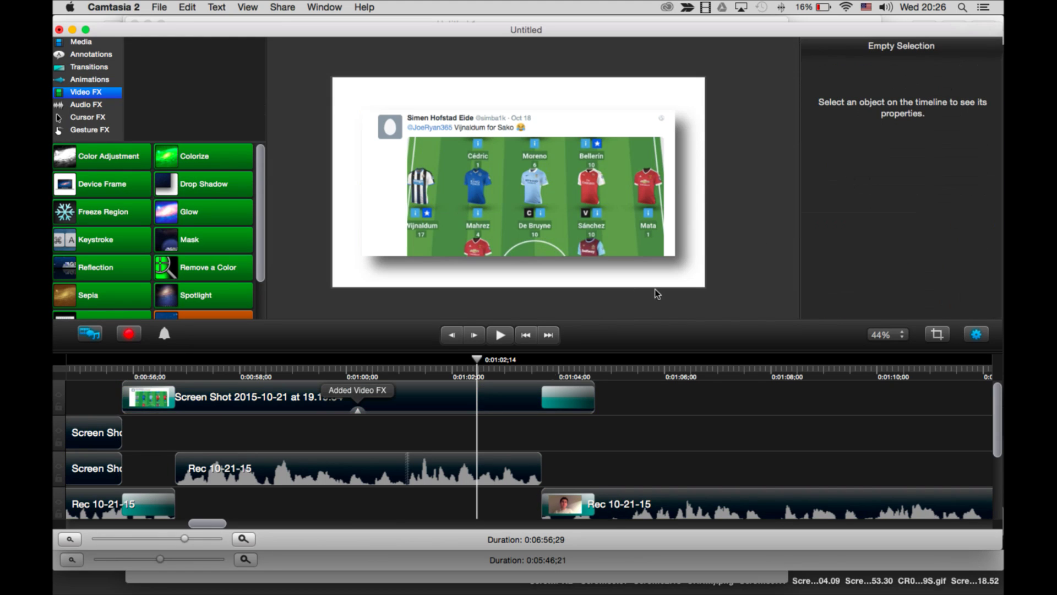
drag(511, 202, 510, 196)
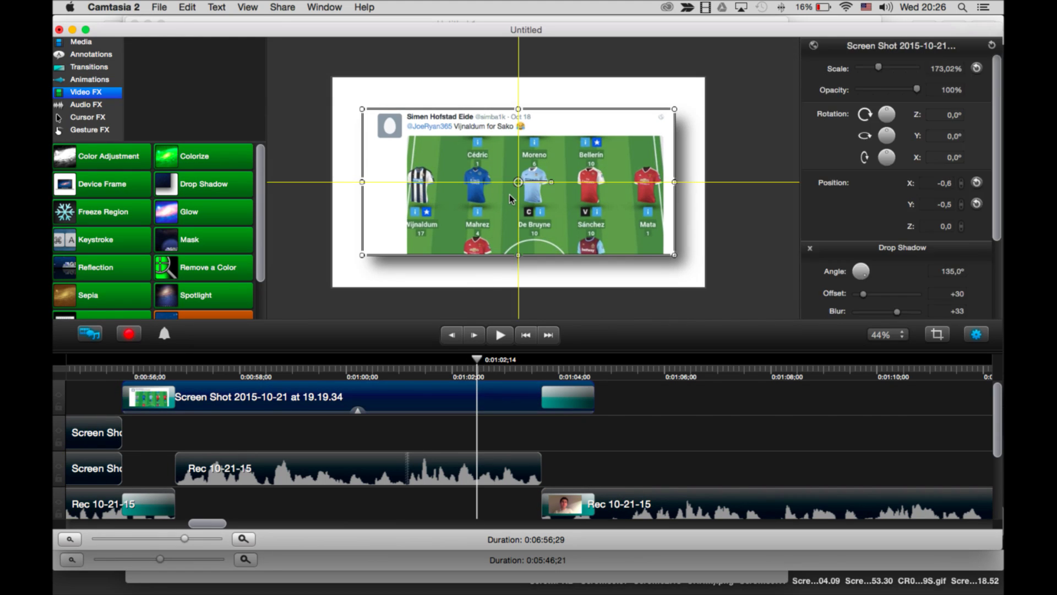
Play back the transition into full-screen tweet screenshot 19.19.34 to check the fades and drop shadow, stopping at 0:01:00;02, and select the screenshot.
drag(467, 370, 91, 370)
key(space)
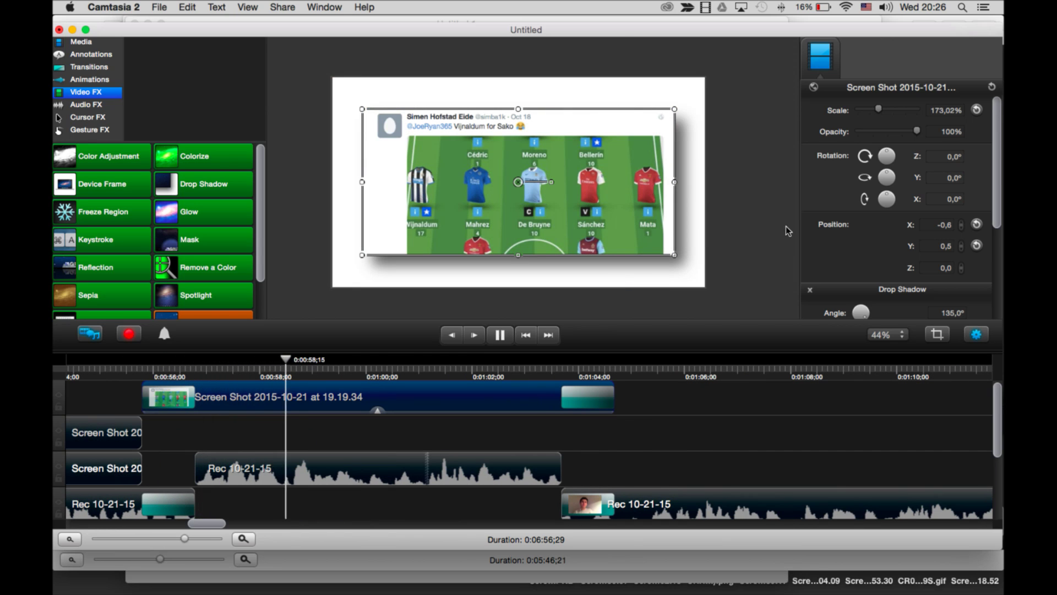
click(740, 229)
key(space)
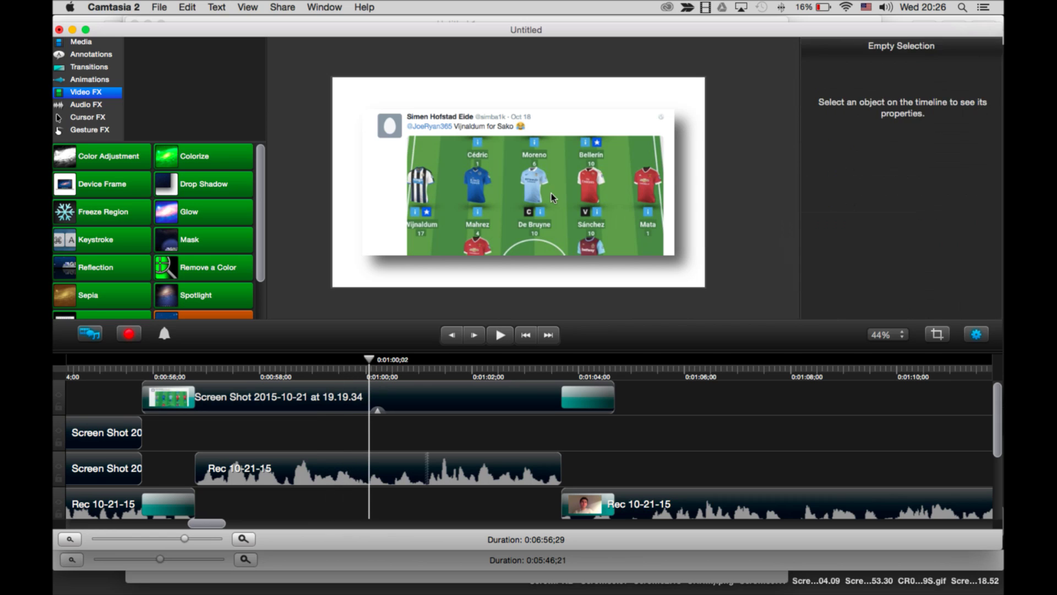
click(551, 193)
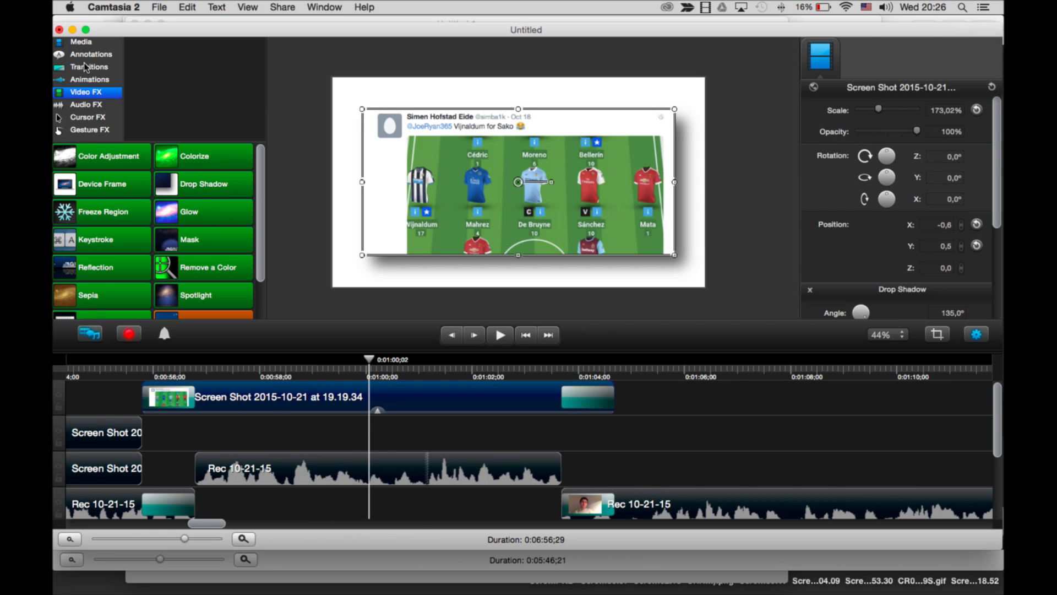
Add a Zoom In animation to the tweet screenshot clip and extend it to end at about 0:01:04;03.
click(89, 80)
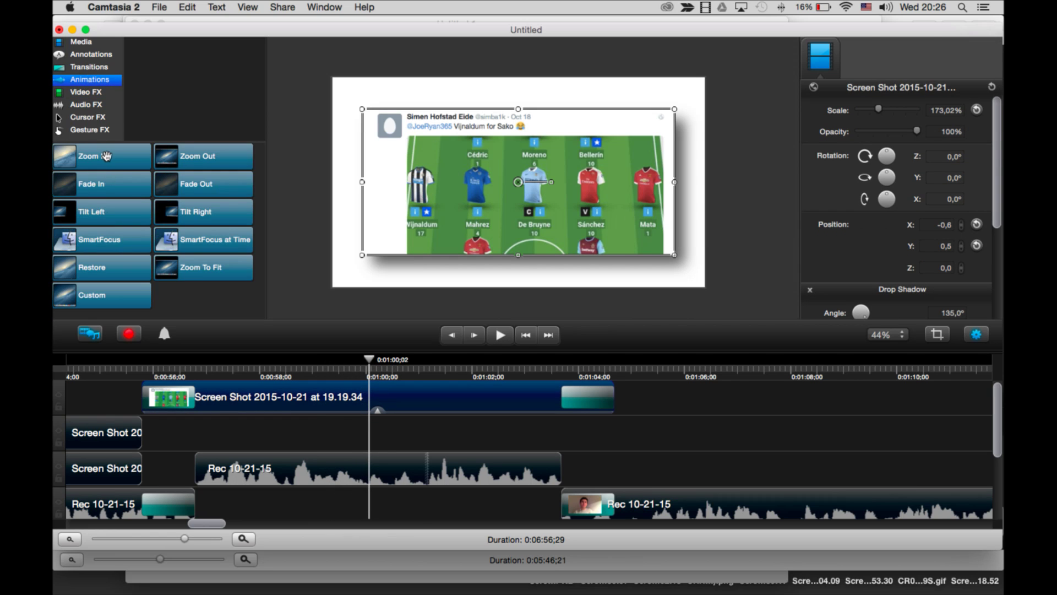
mouse_move(107, 156)
mouse_down()
mouse_move(308, 385)
mouse_move(308, 401)
mouse_move(338, 407)
mouse_up()
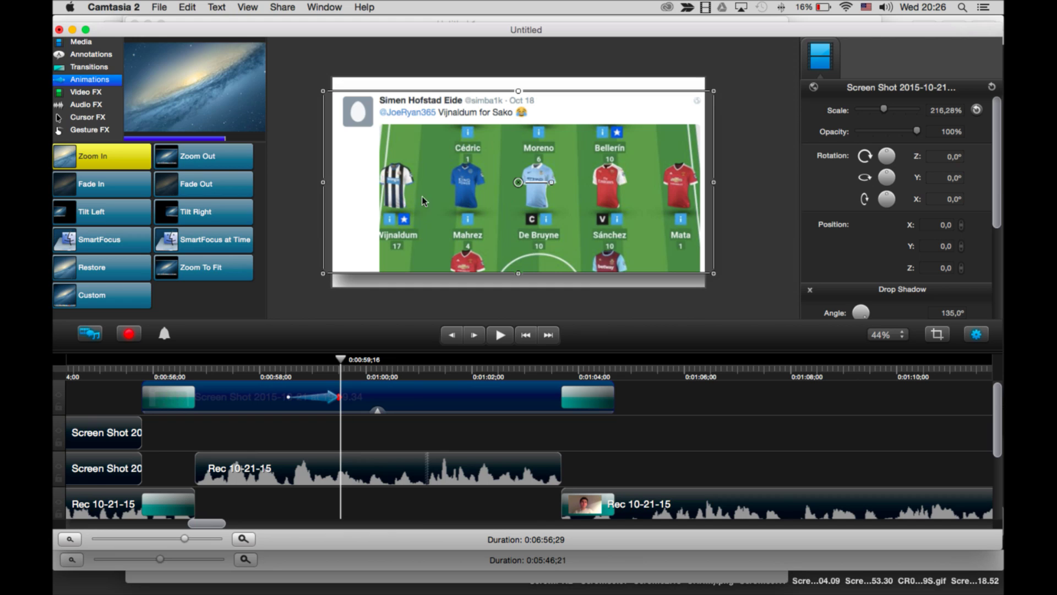
drag(329, 402, 582, 403)
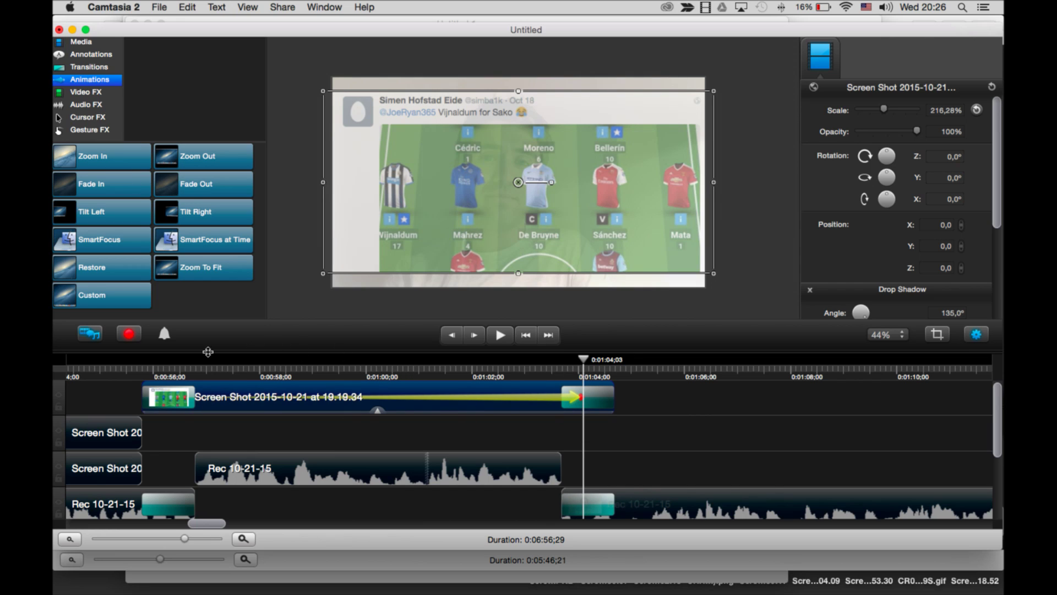
Play back the zooming tweet screenshot and its transition into the webcam recording.
drag(166, 372, 82, 374)
key(space)
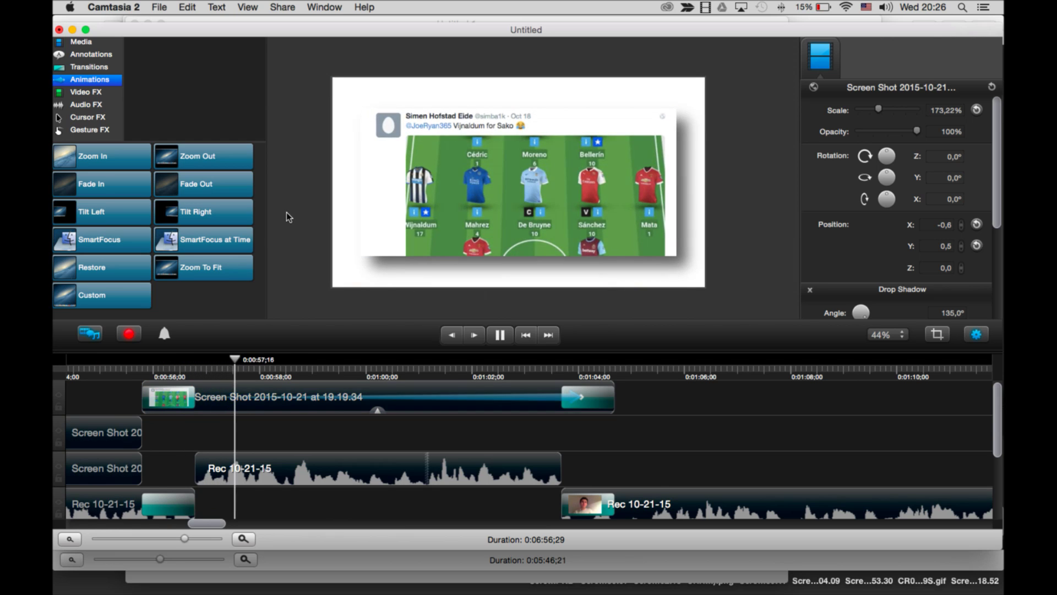
click(286, 212)
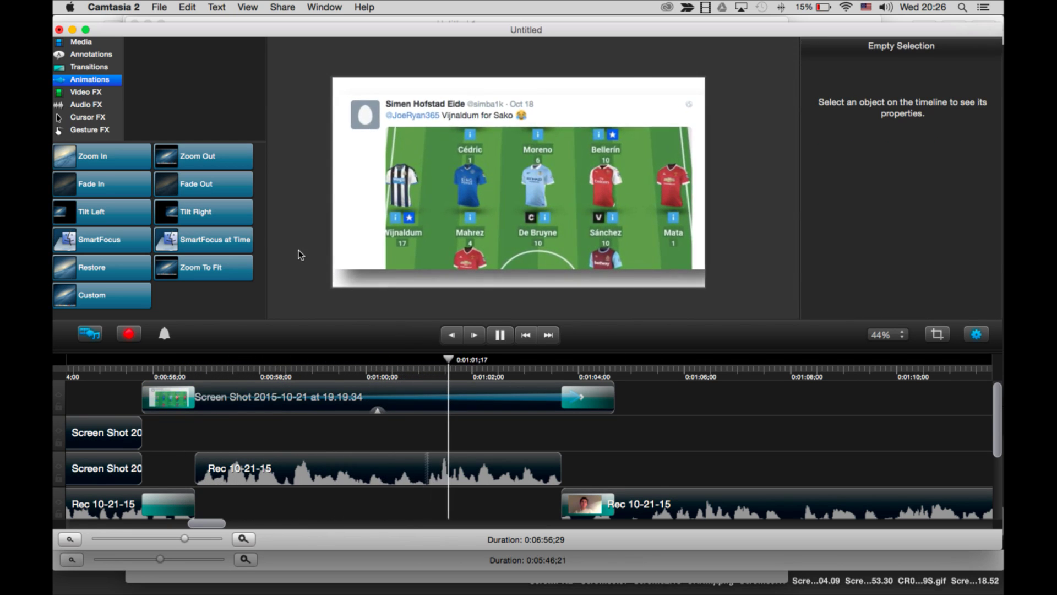
key(space)
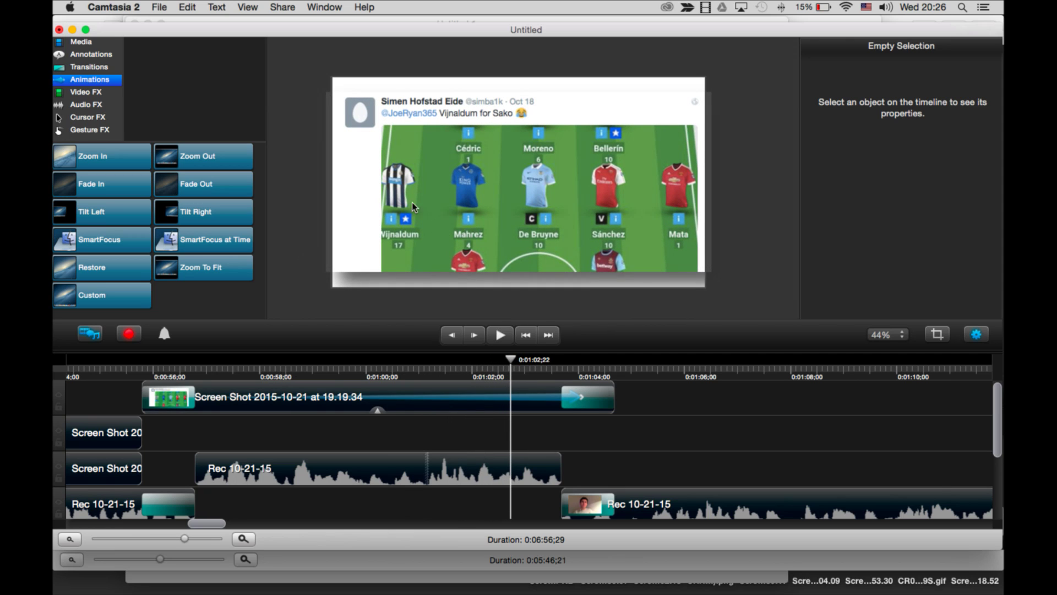
key(space)
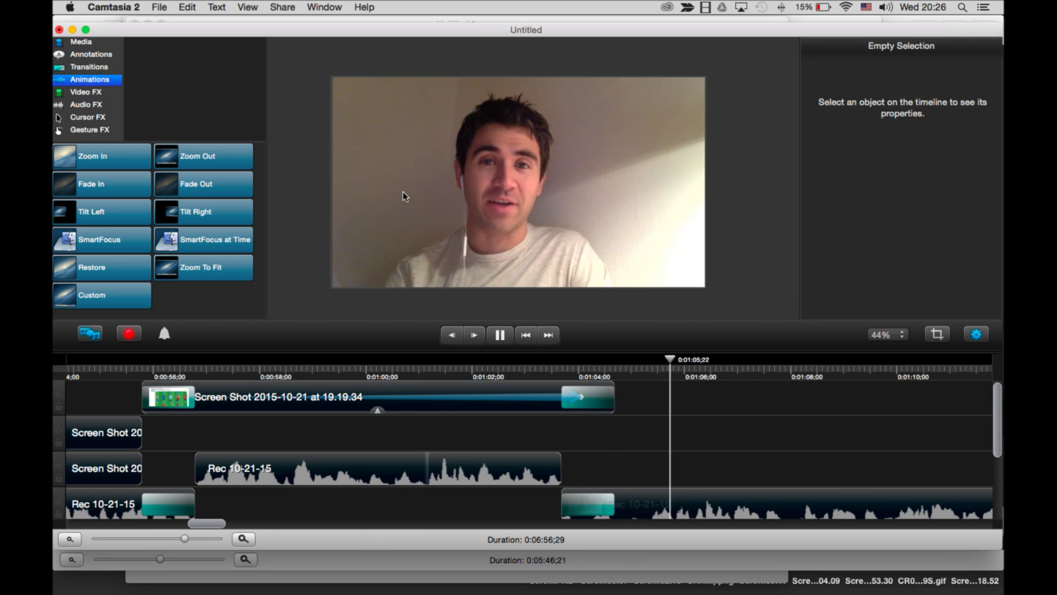
key(space)
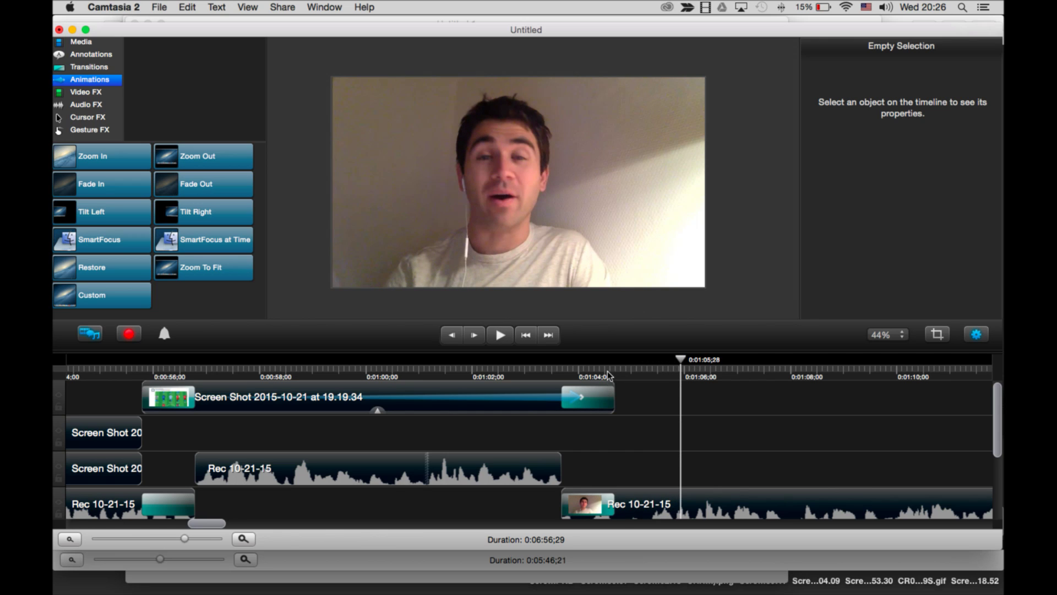
Play through the following webcam recording to find the start of the unwanted section and split the clip at 0:01:09;27.
key(space)
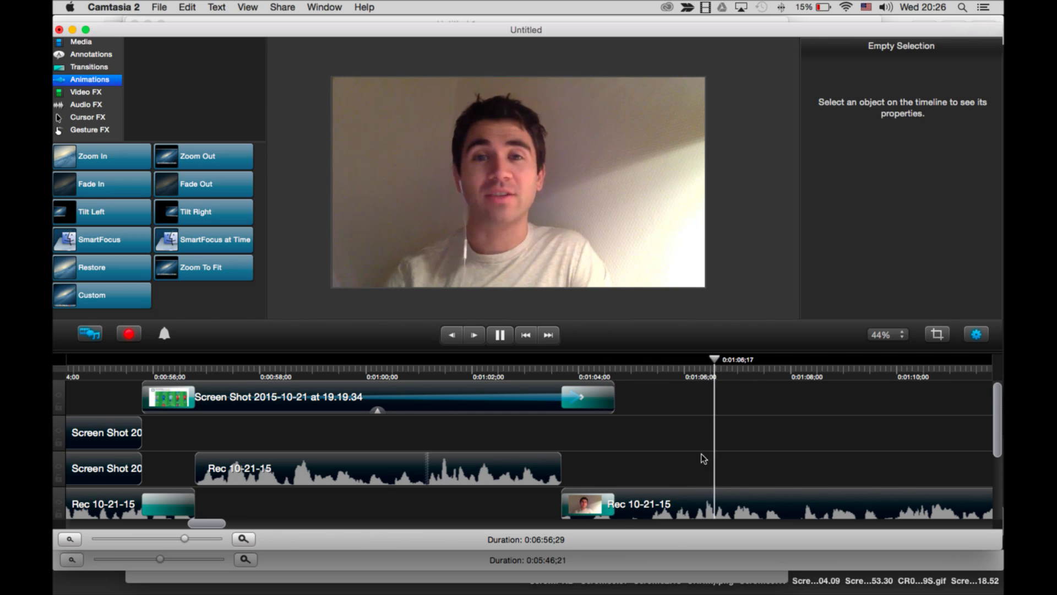
scroll(701, 458, down, 2)
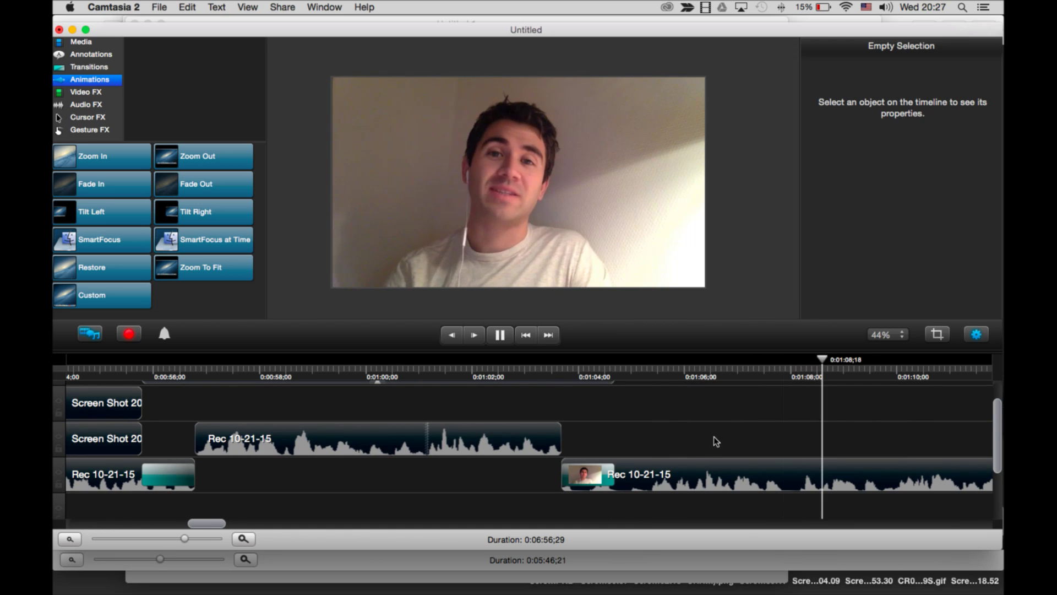
scroll(714, 436, right, 2)
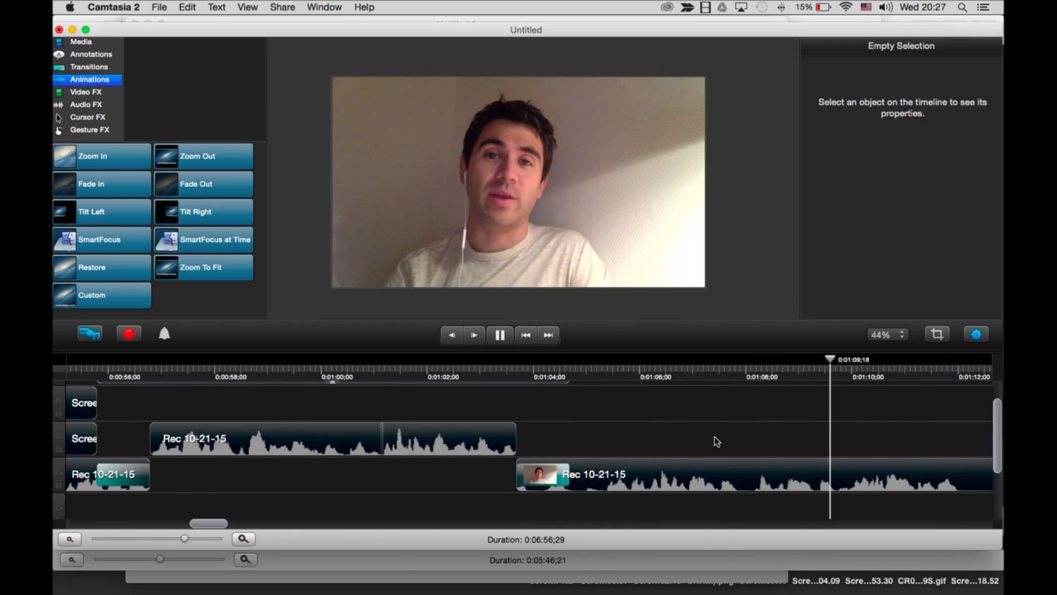
key(space)
scroll(766, 424, right, 4)
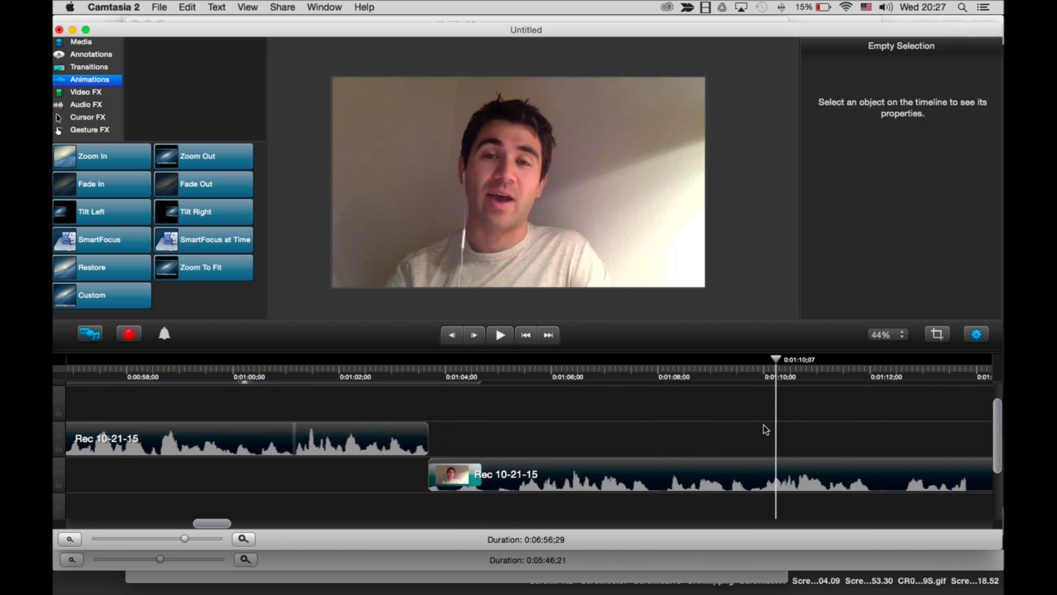
scroll(766, 428, right, 2)
key(space)
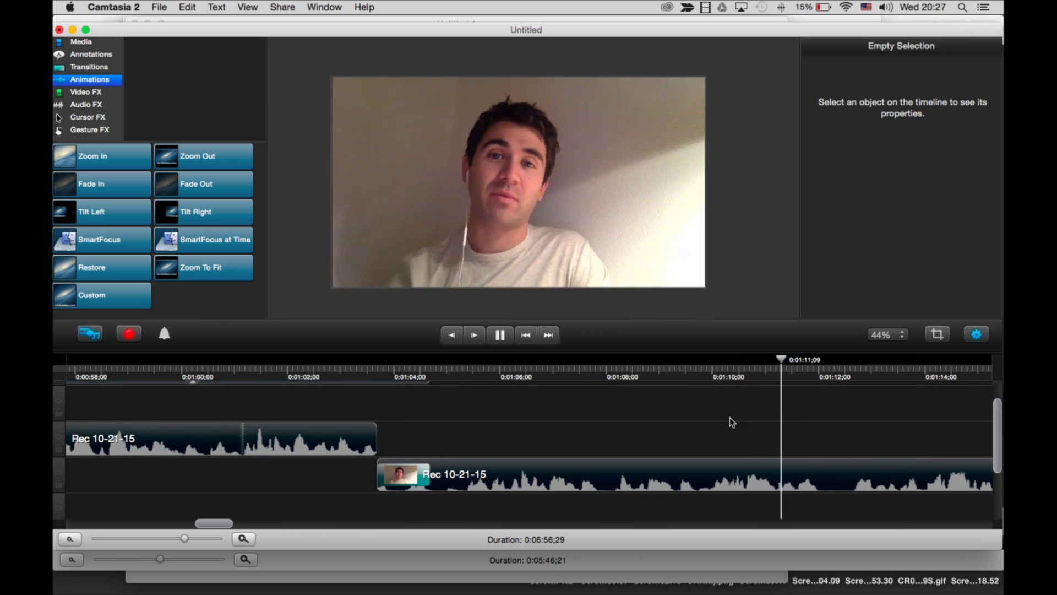
drag(698, 375, 571, 379)
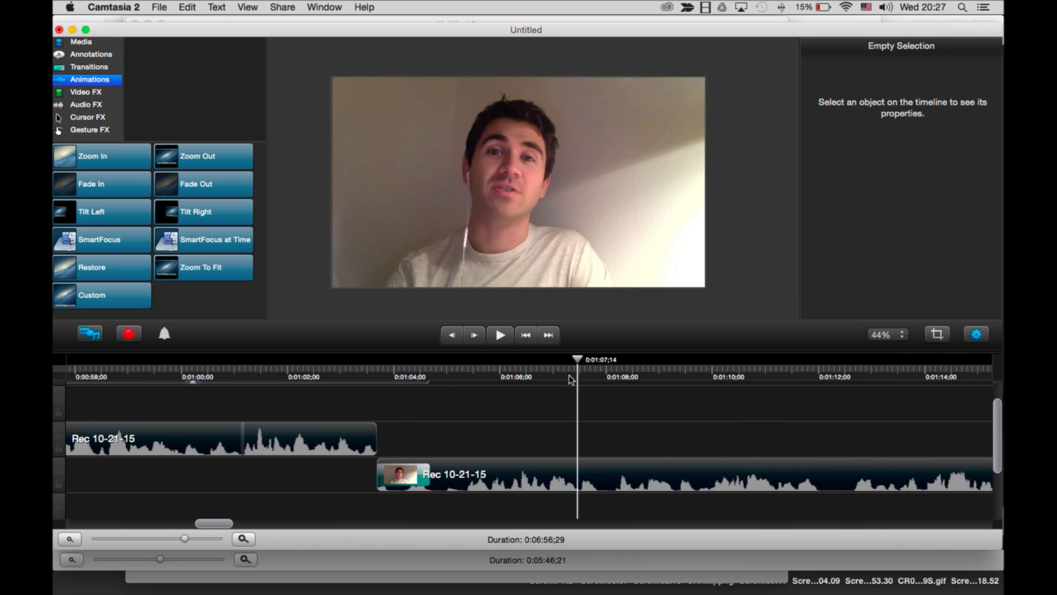
key(space)
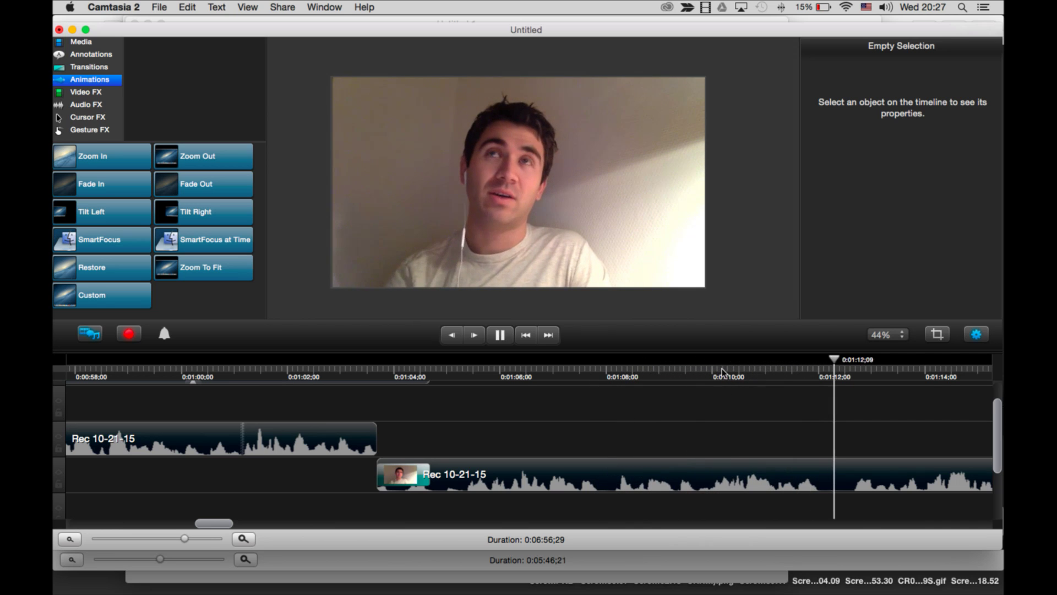
click(686, 375)
drag(685, 376, 623, 386)
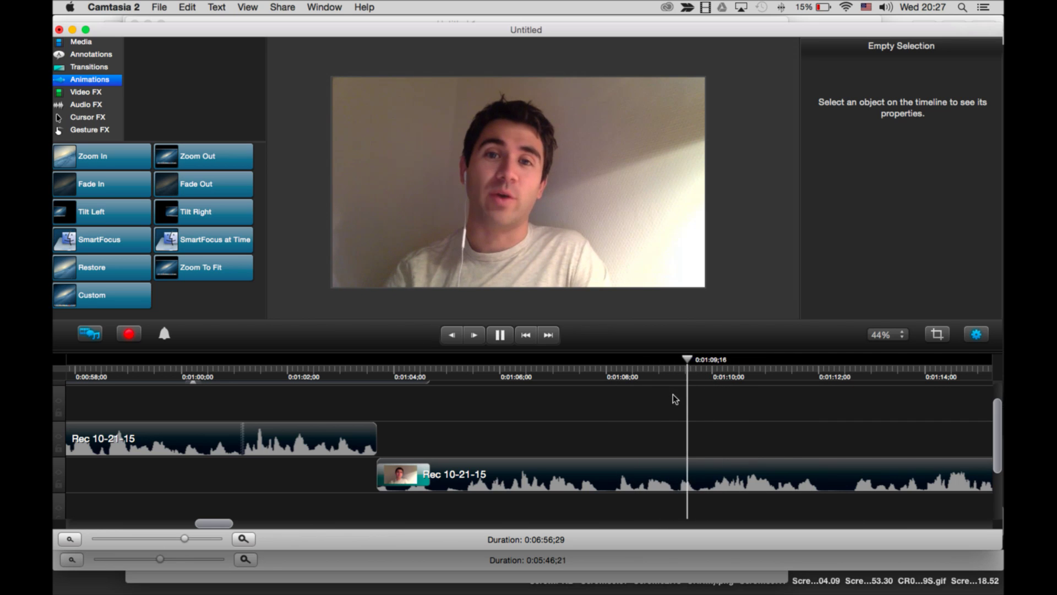
right_click(714, 476)
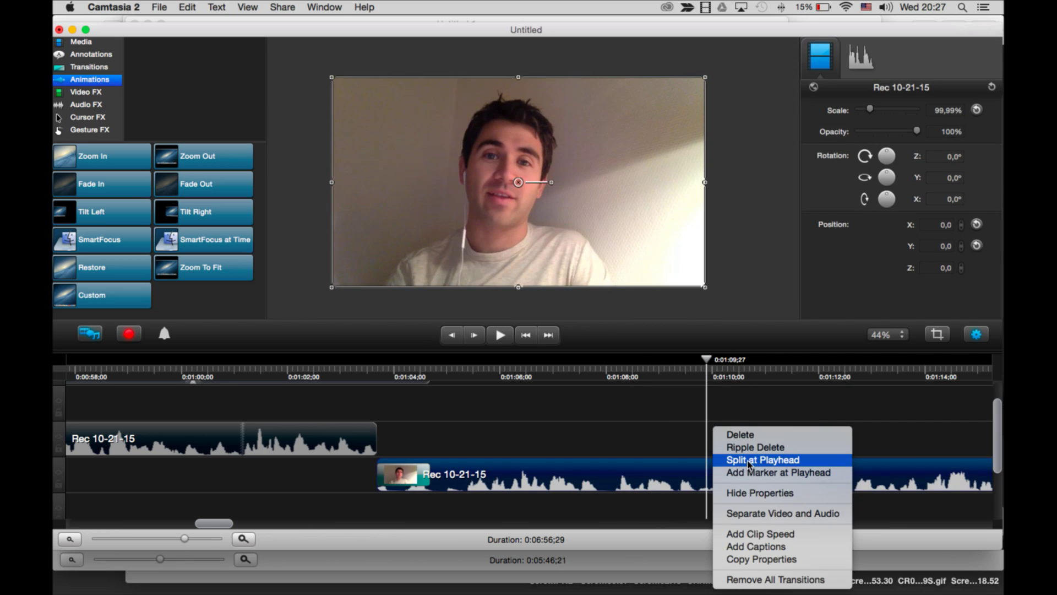
click(752, 461)
Split the webcam clip again at 0:01:29;03 and ripple-delete the section between the two splits.
scroll(752, 443, right, 1)
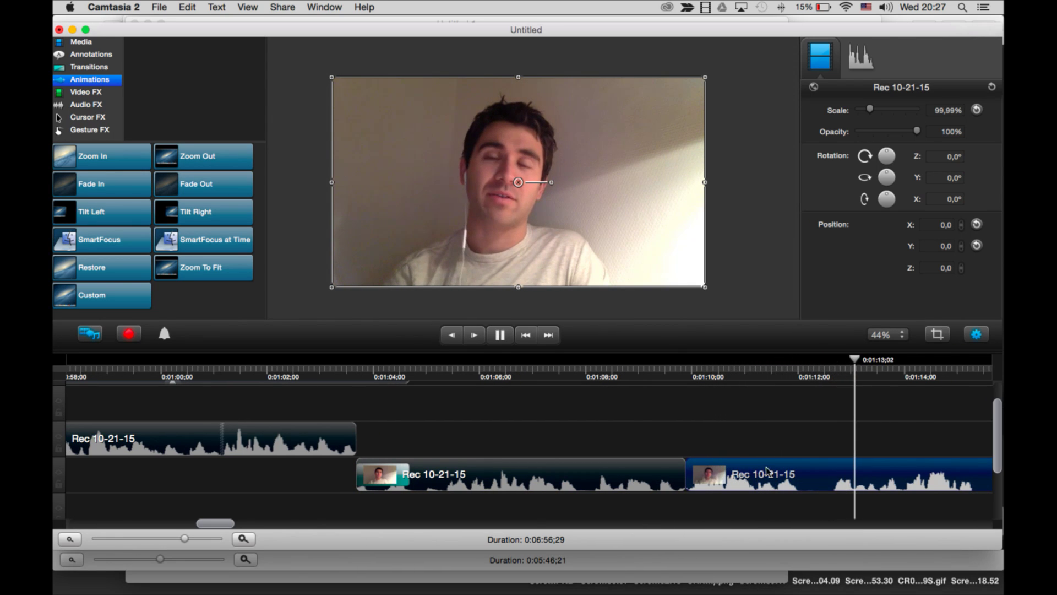
scroll(766, 469, right, 4)
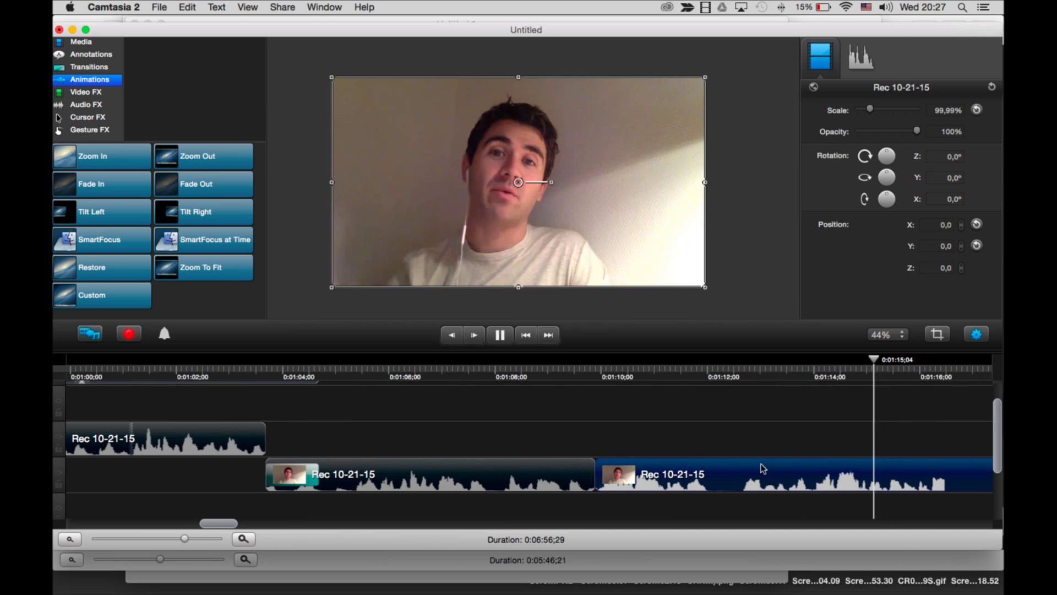
scroll(768, 463, right, 1)
scroll(774, 434, right, 1)
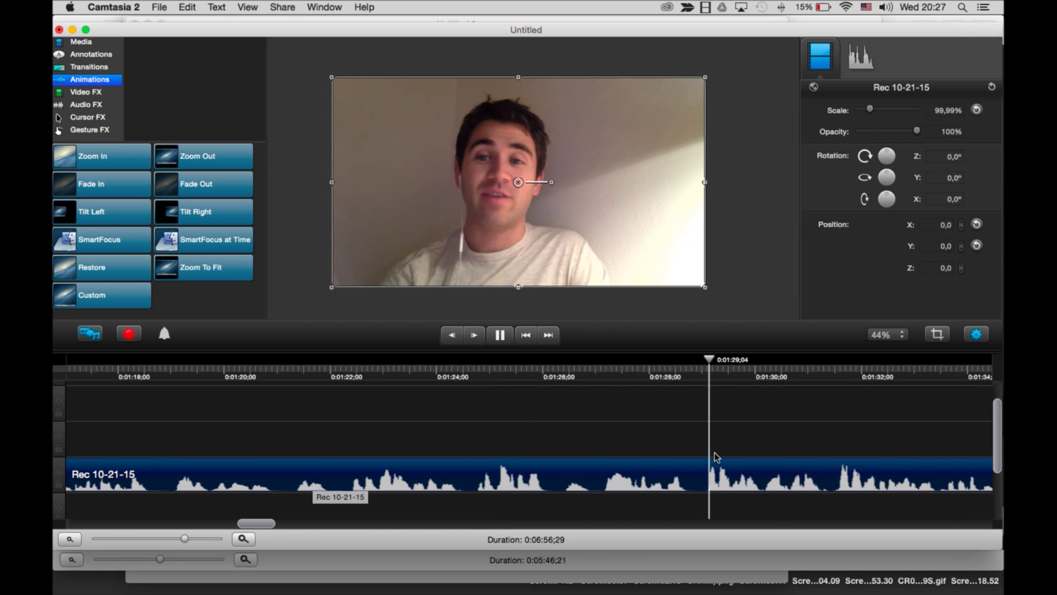
click(702, 377)
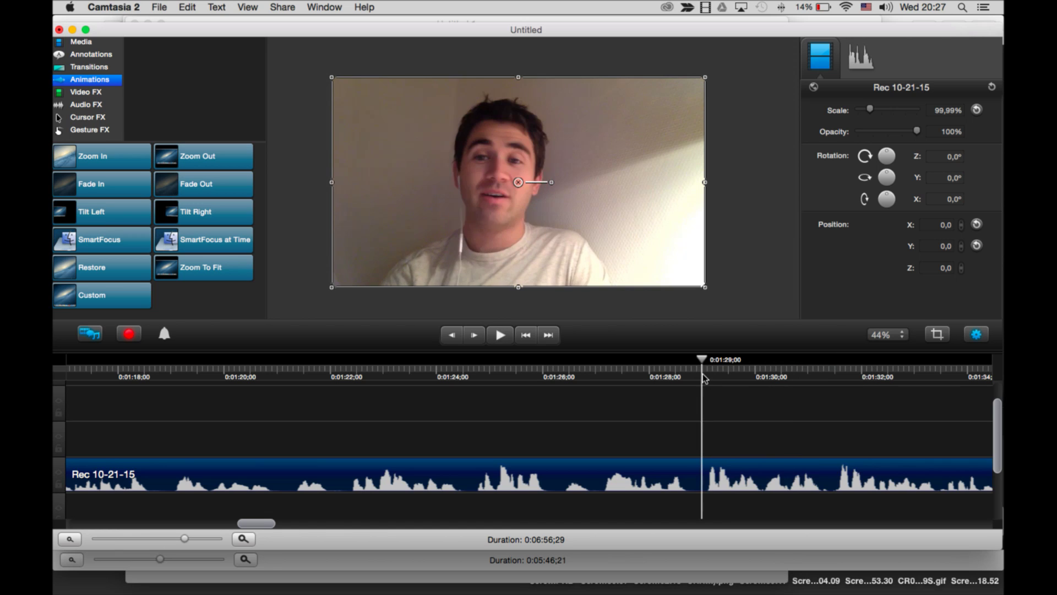
right_click(703, 484)
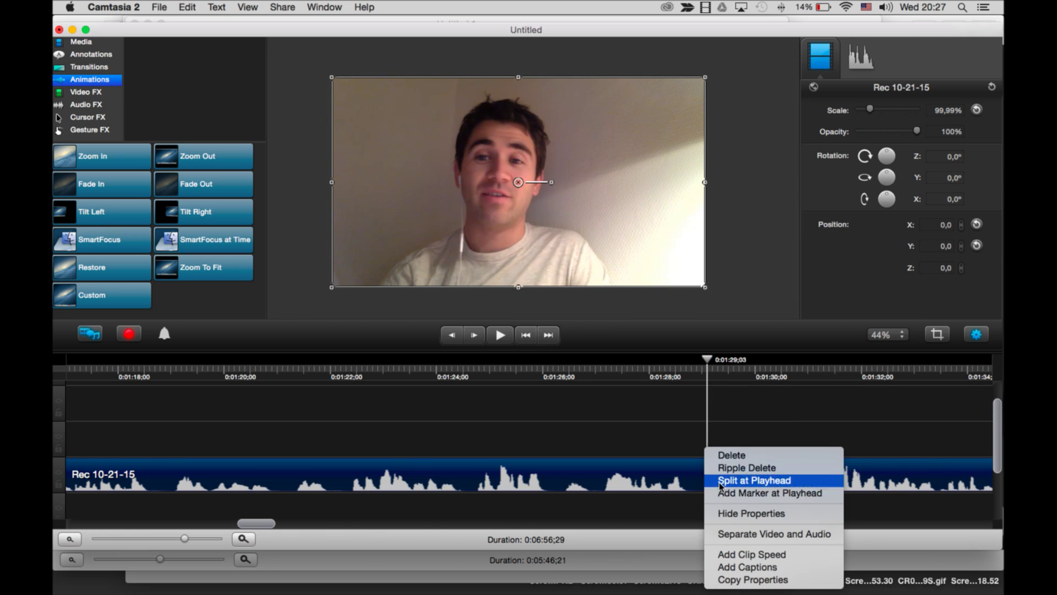
click(720, 480)
key(super+BackSpace)
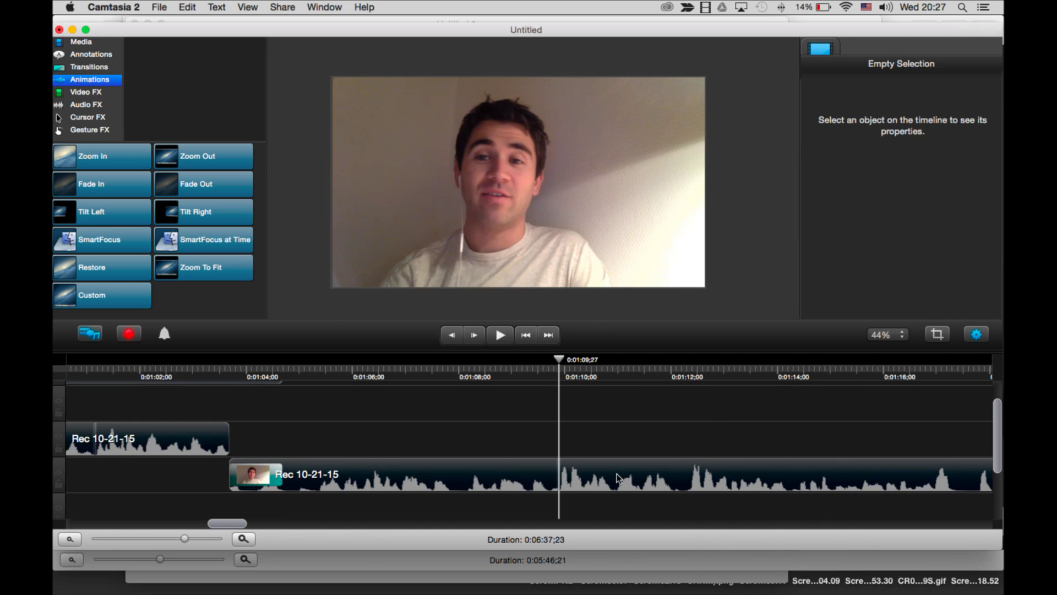
Review the webcam recording across the new cut and place the playhead at 0:01:12;19.
drag(558, 370, 514, 373)
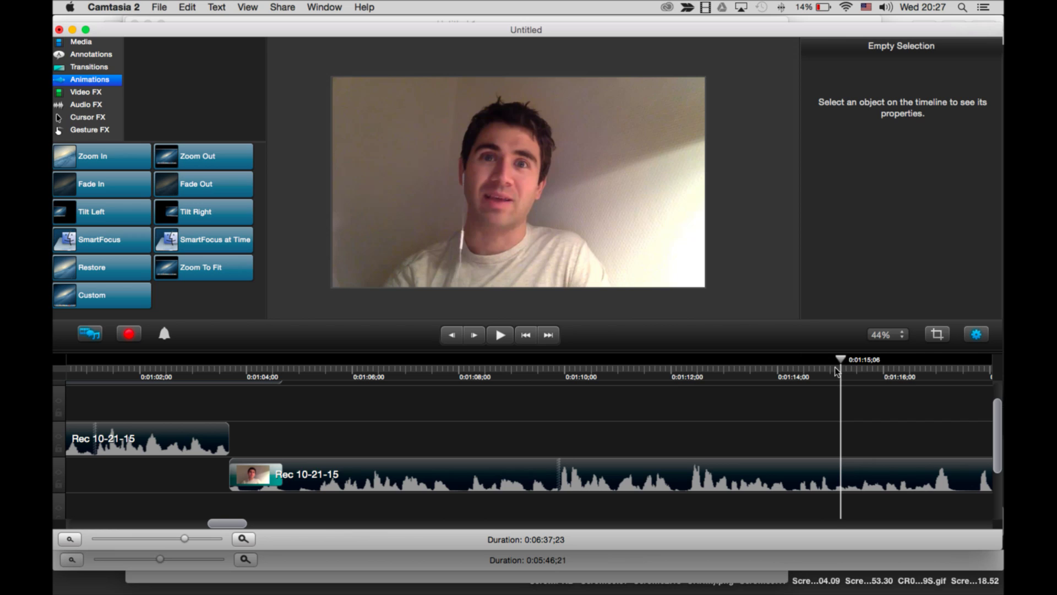
drag(837, 372, 717, 380)
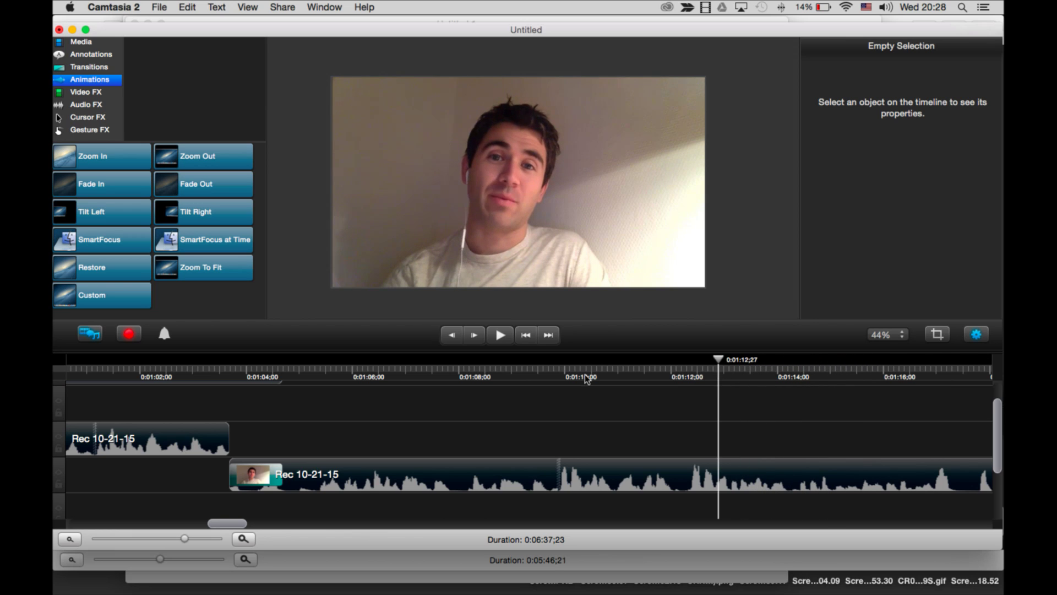
drag(264, 375, 705, 376)
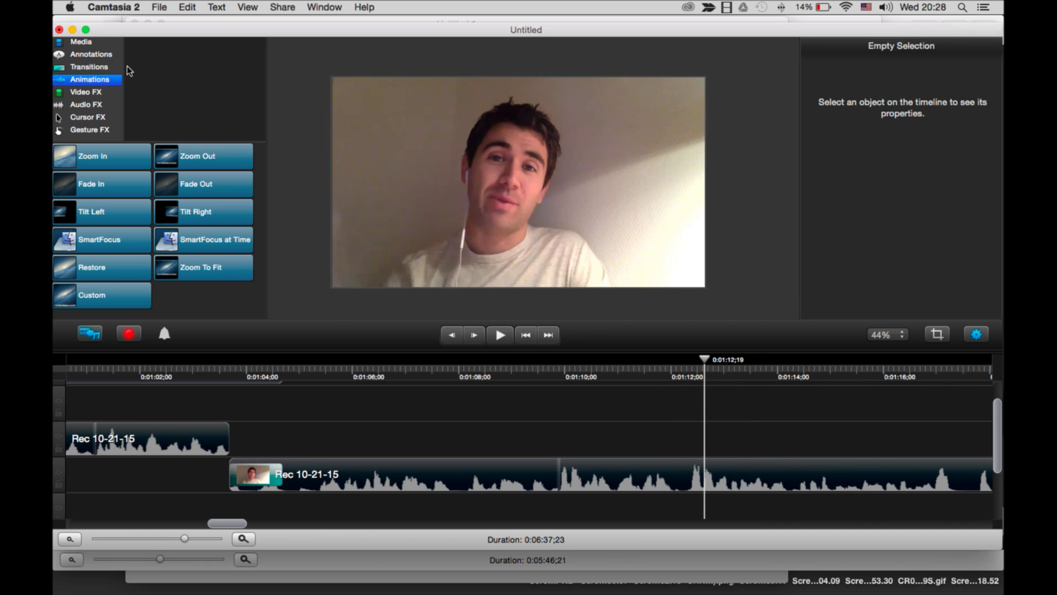
Minimize the Untitled project window, switch to the Twitter feed in Chrome and load its new tweets.
click(89, 42)
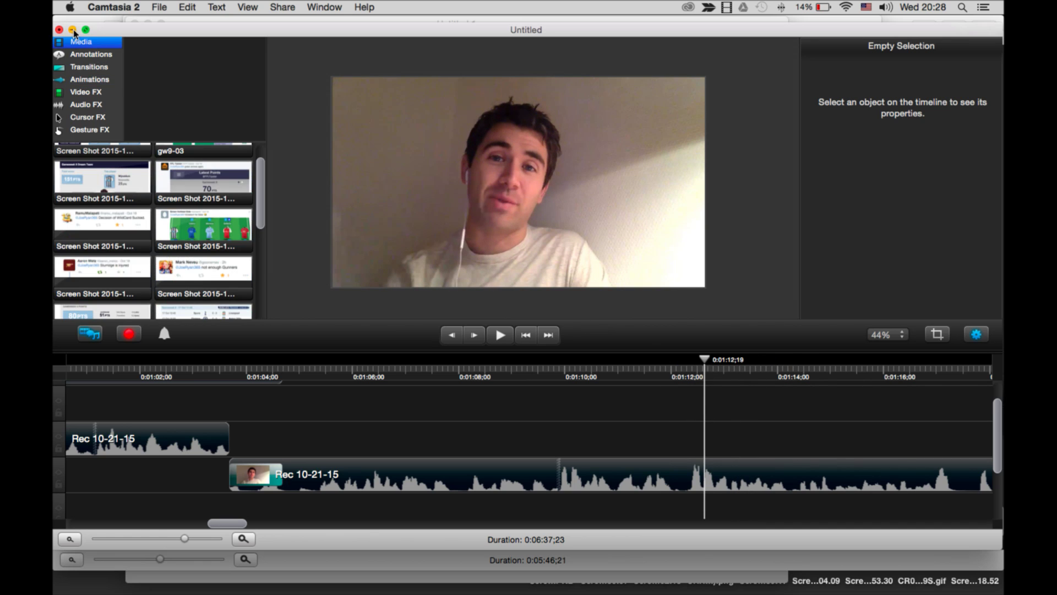
click(73, 31)
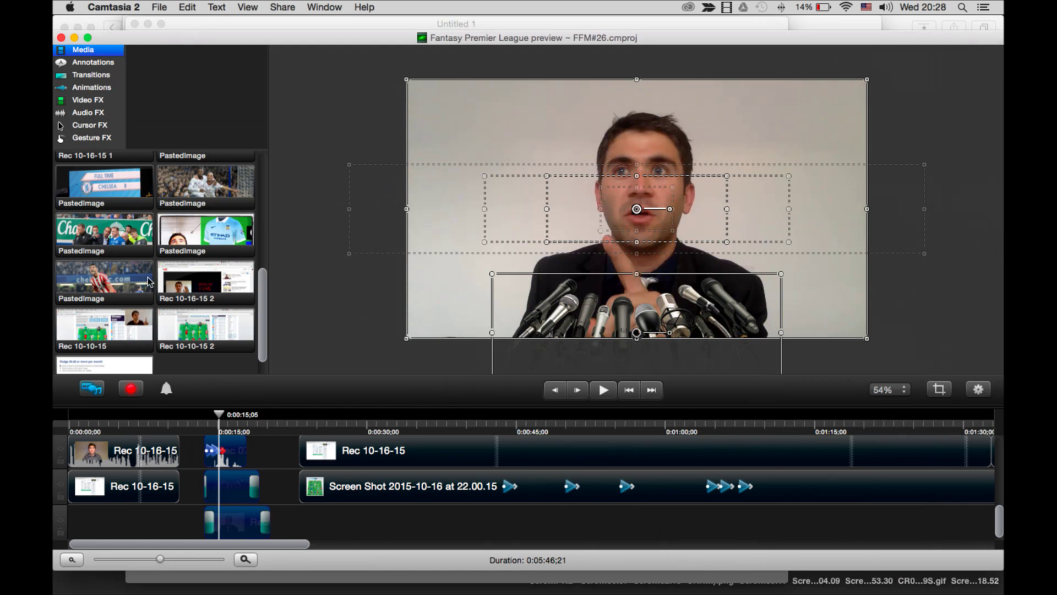
click(238, 579)
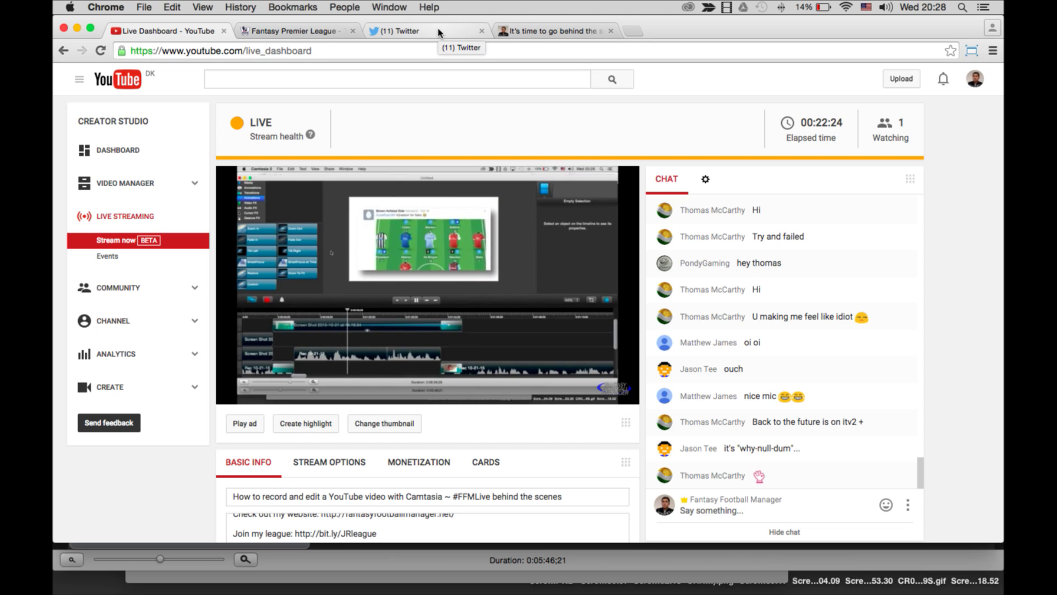
click(438, 33)
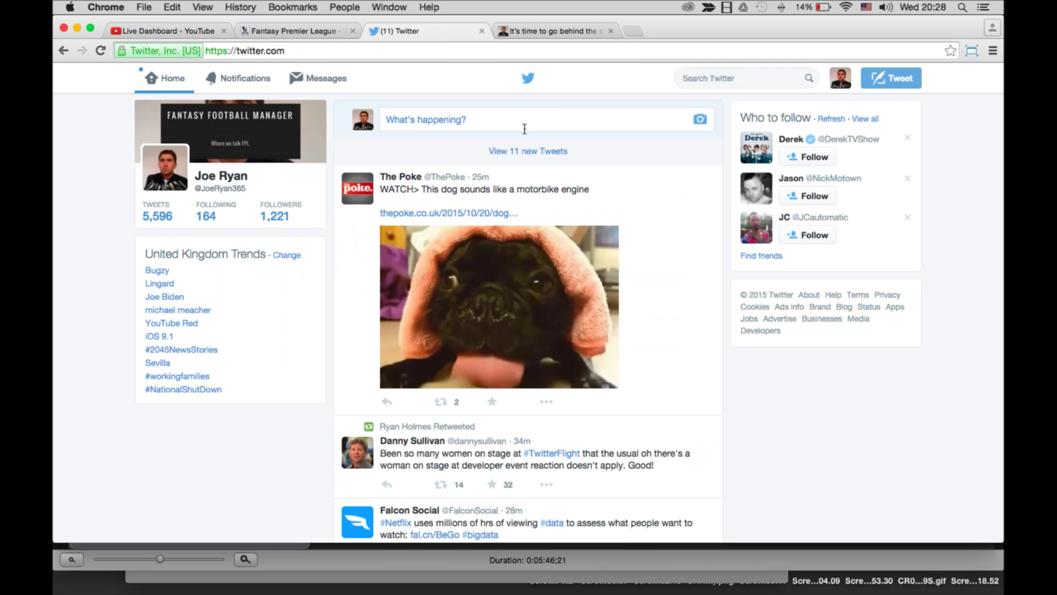
click(552, 160)
Search Twitter for "wijnaldum triple captain" and look through the top results.
click(716, 74)
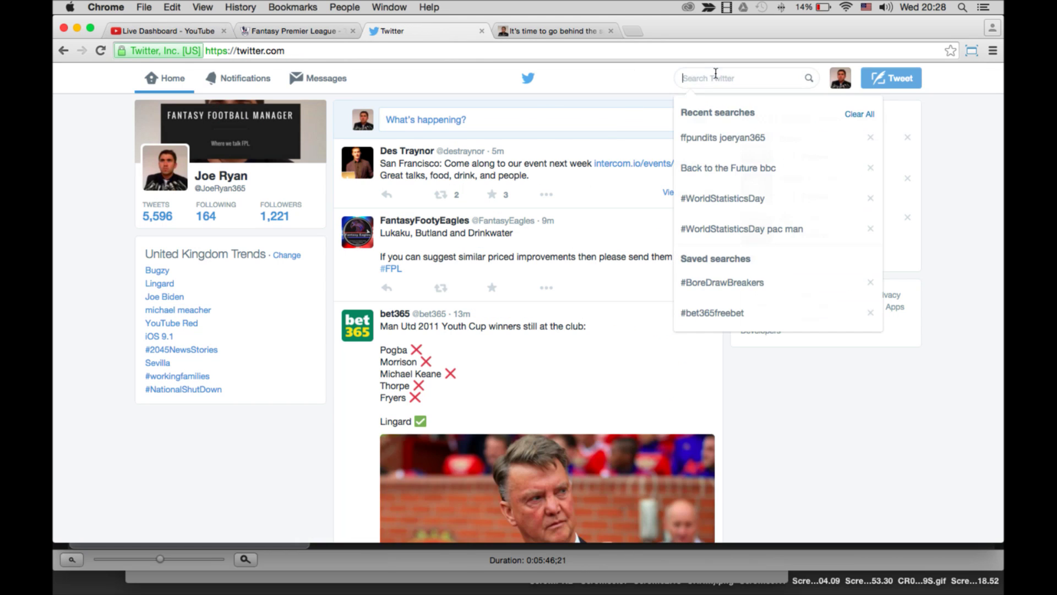
text(wijnal)
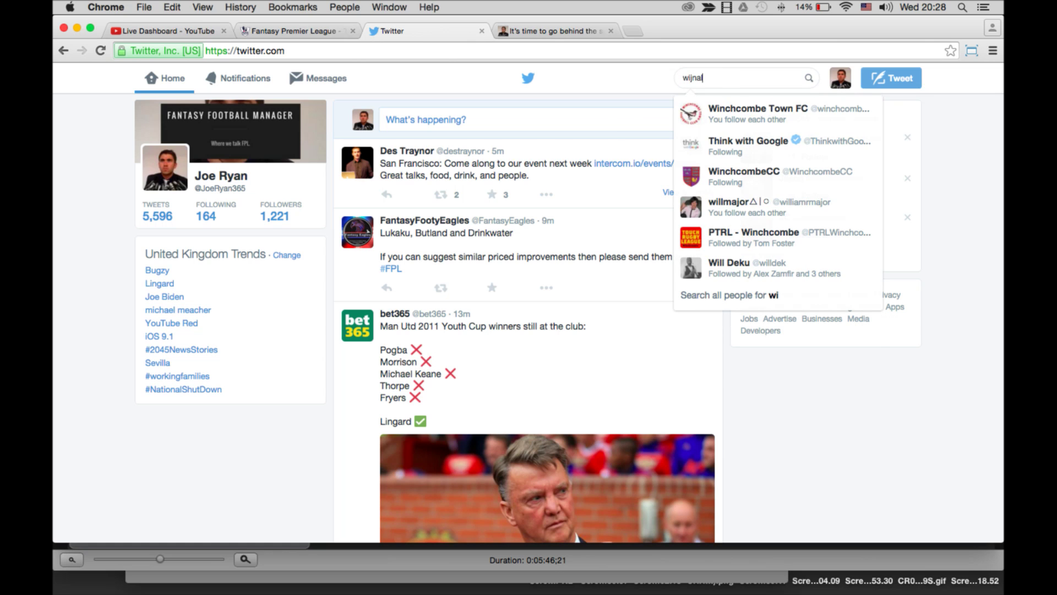
text(dum triple captain)
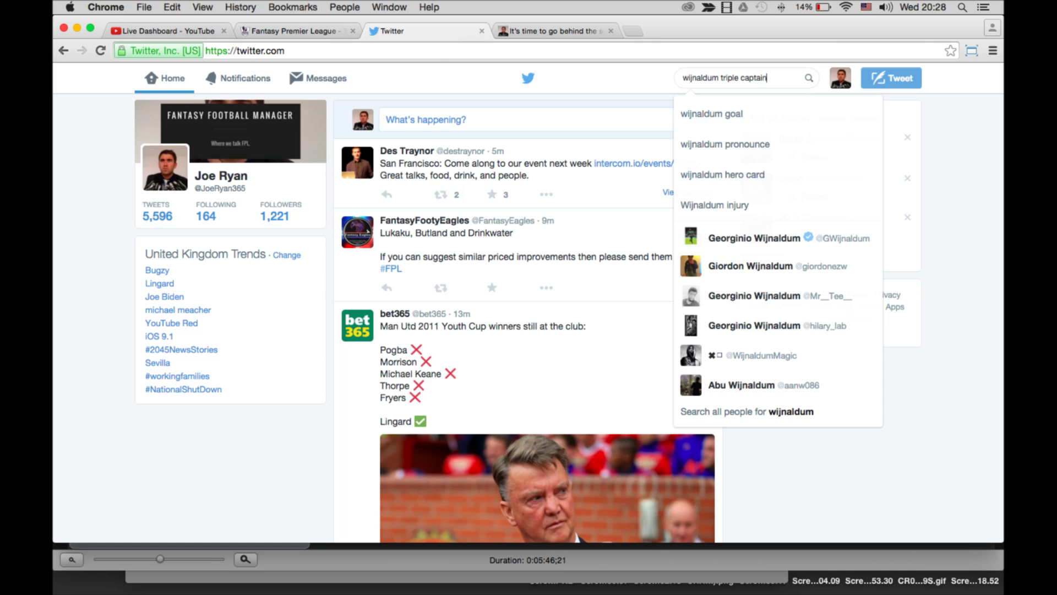
key(Return)
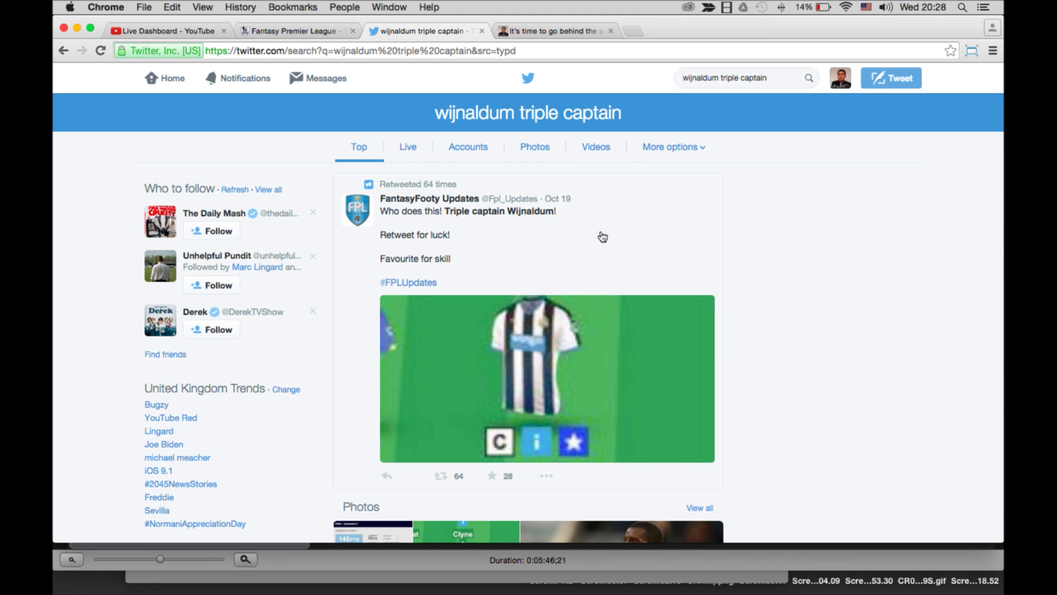
scroll(612, 235, down, 3)
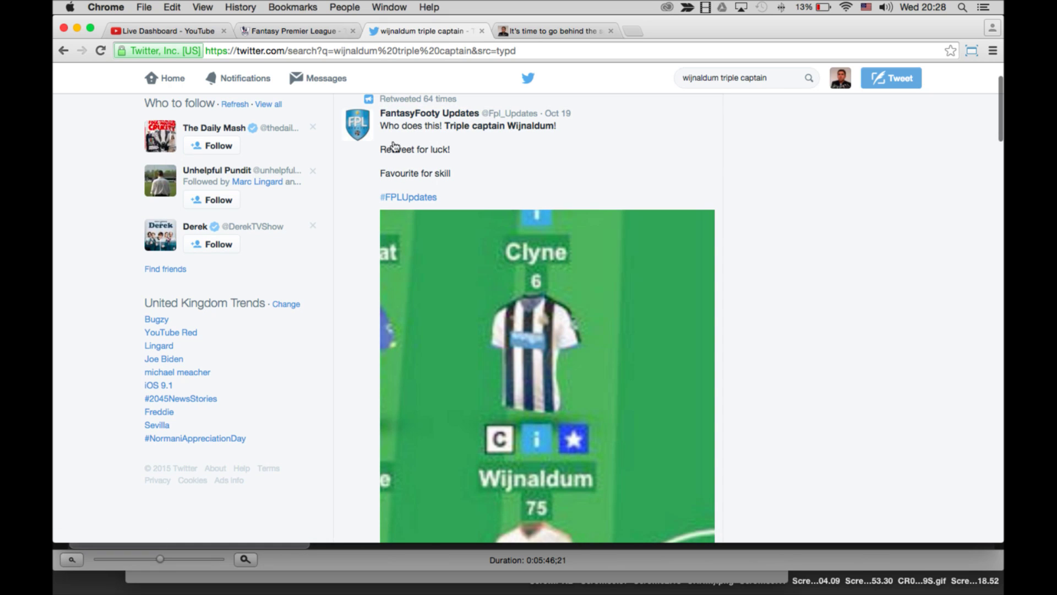
Inspect the FantasyFooty Updates tweet about triple-captaining Wijnaldum.
scroll(638, 201, down, 1)
scroll(637, 199, up, 2)
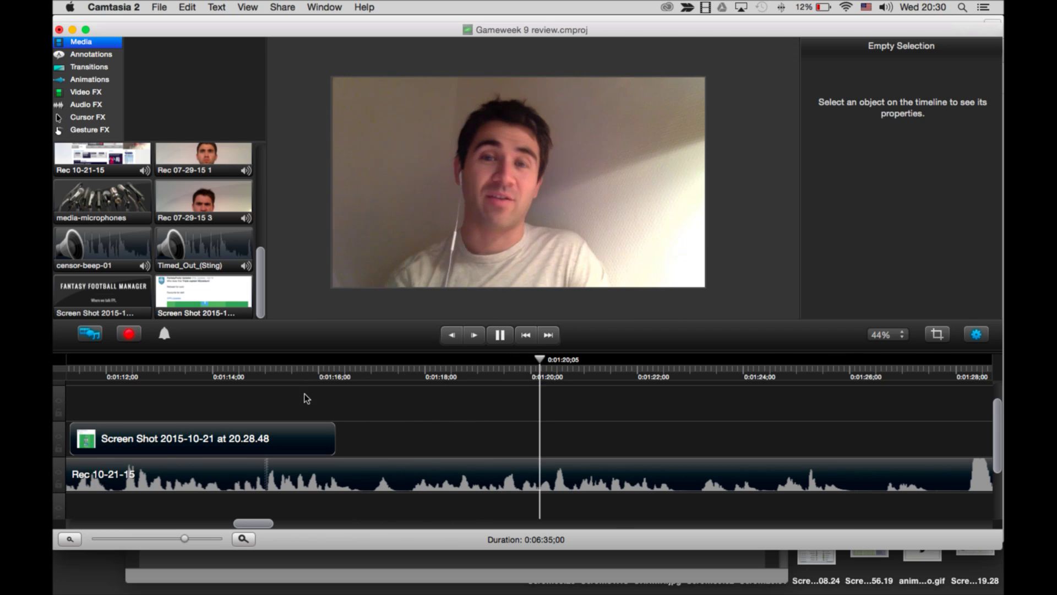
In the Gameweek 9 review project in Camtasia, split the webcam clip at 0:01:16;03.
mouse_move(306, 370)
mouse_down()
mouse_move(280, 369)
mouse_move(307, 371)
mouse_up()
click(323, 369)
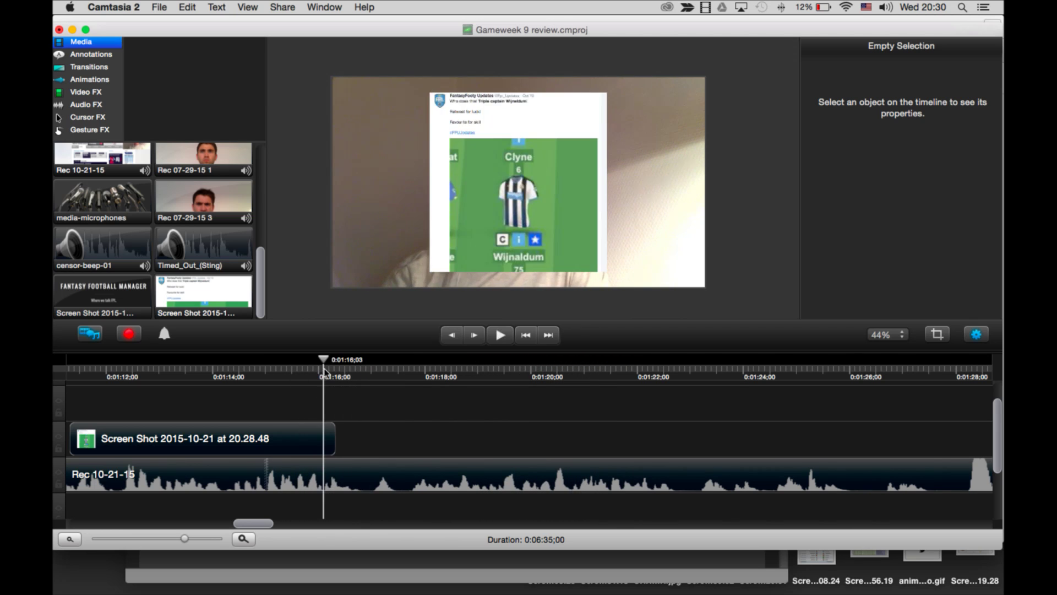
right_click(341, 478)
click(358, 456)
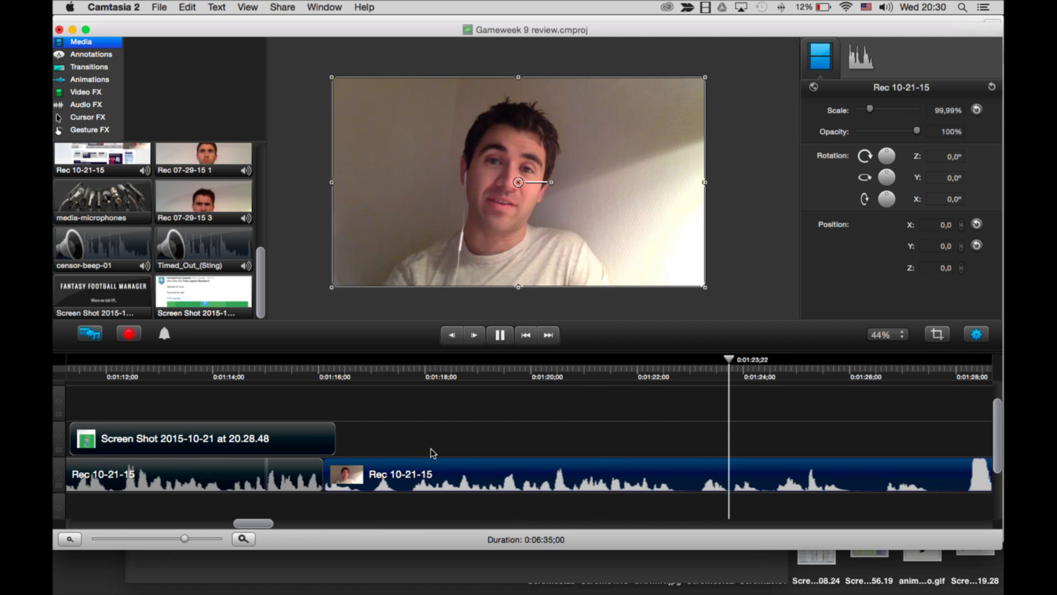
Split the webcam clip again at 0:01:28;23 and ripple-delete the section back to the previous split.
scroll(572, 425, right, 2)
scroll(571, 425, right, 3)
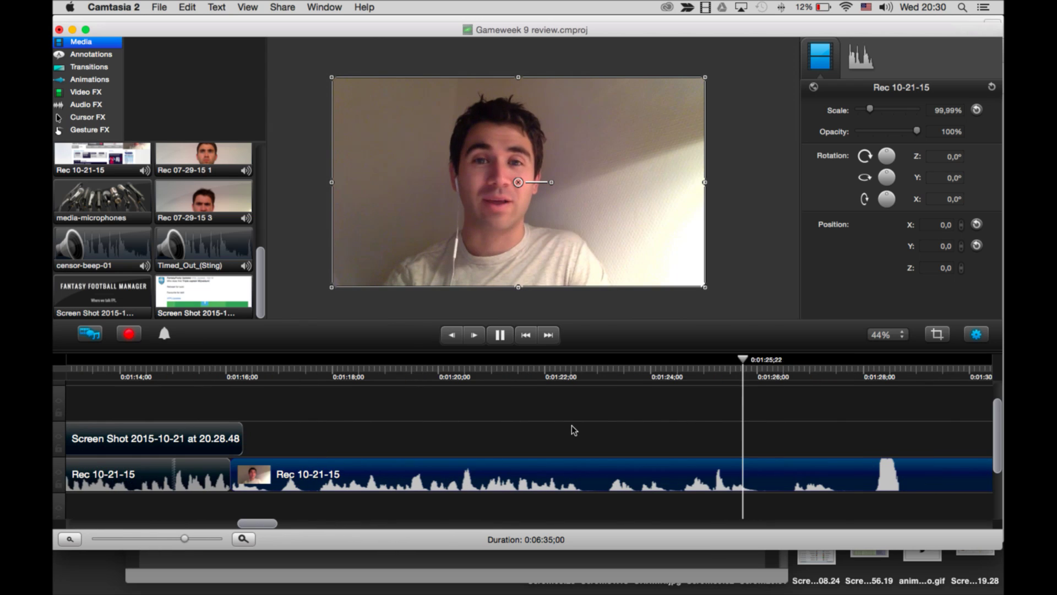
scroll(570, 425, right, 10)
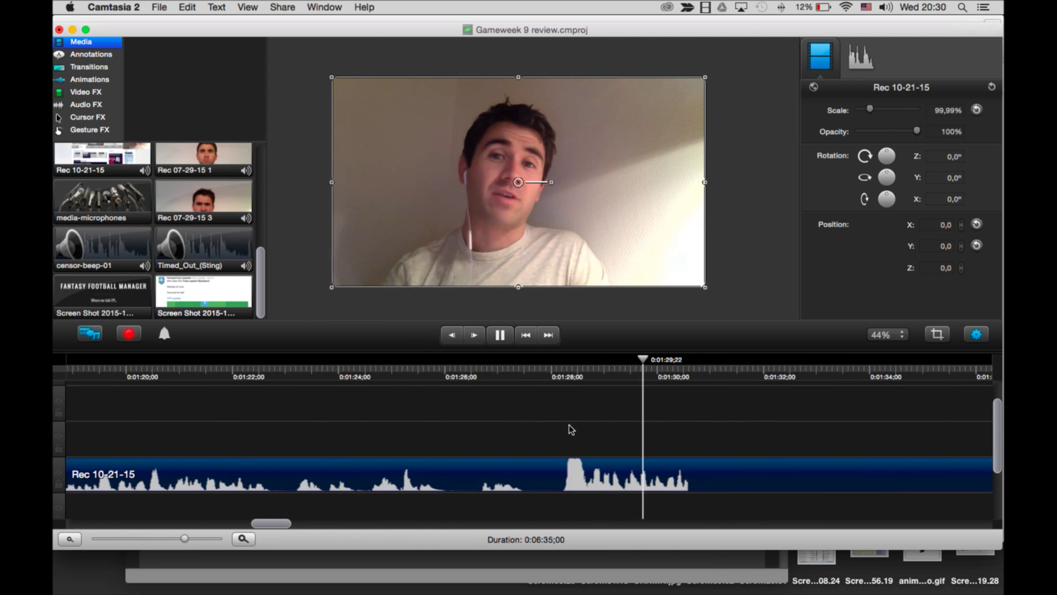
click(587, 374)
drag(588, 372, 589, 373)
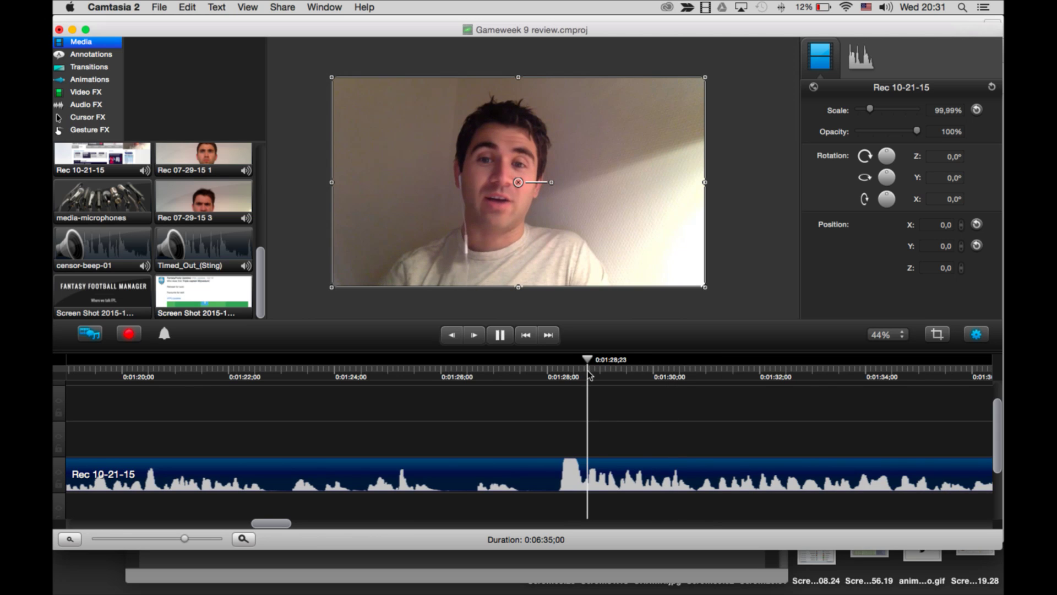
click(588, 375)
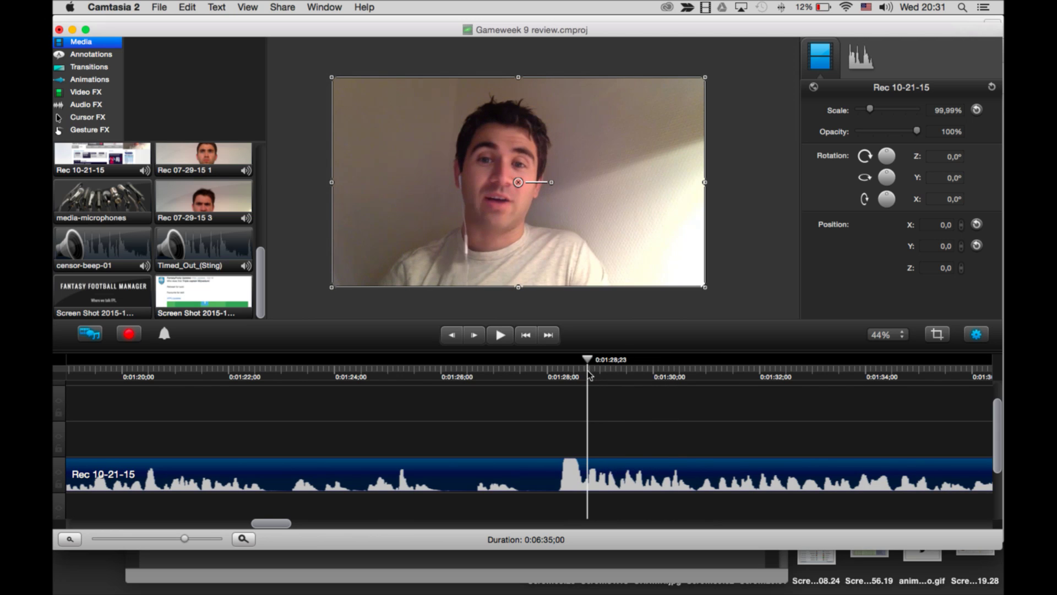
right_click(588, 479)
click(592, 479)
click(553, 475)
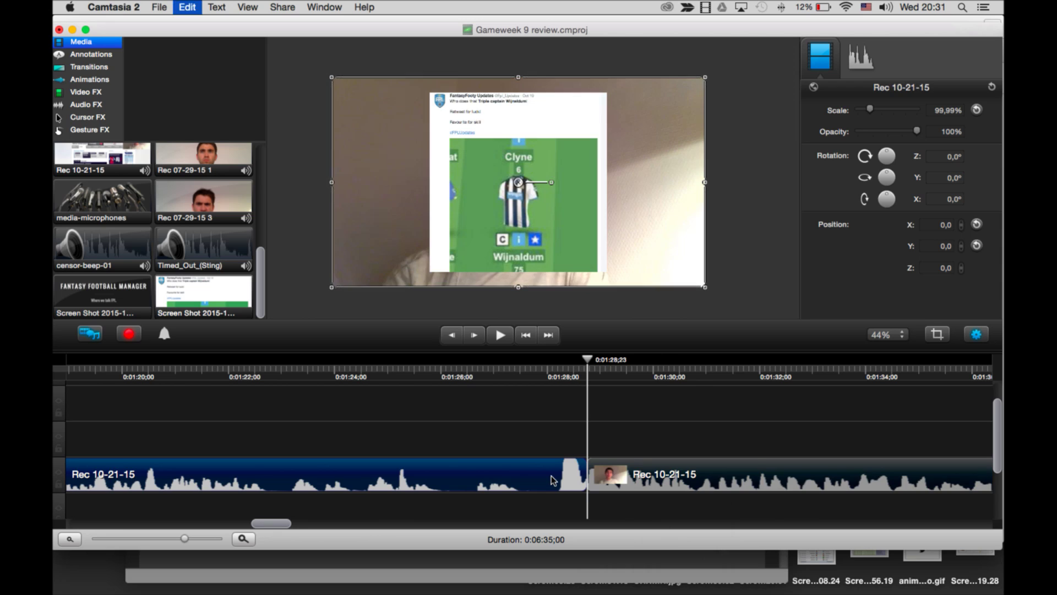
key(BackSpace)
Apply the Fade In/Out transition to both ends of the Wijnaldum tweet screenshot clip.
click(496, 438)
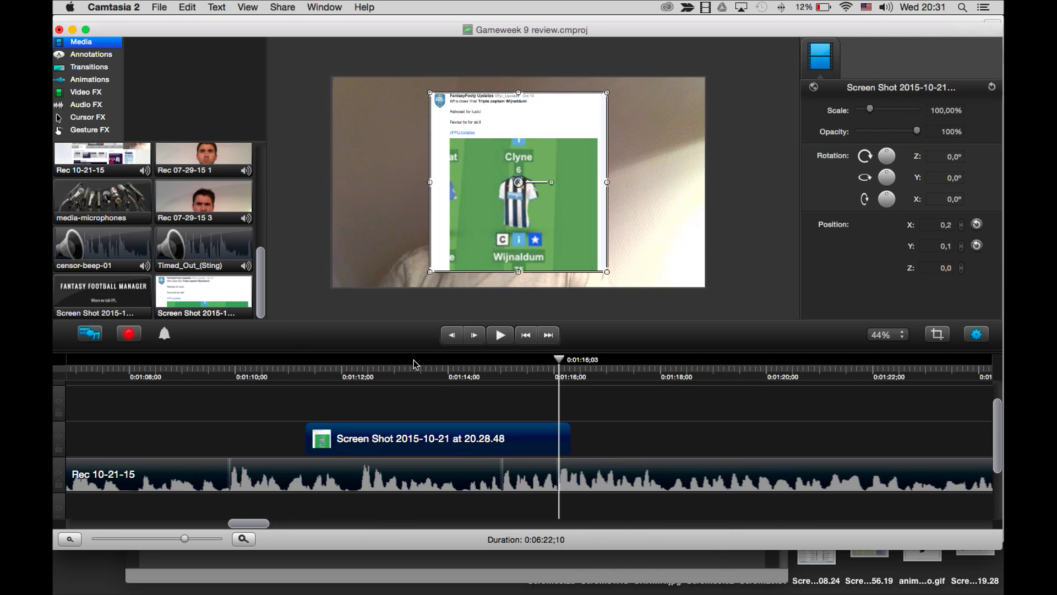
click(86, 67)
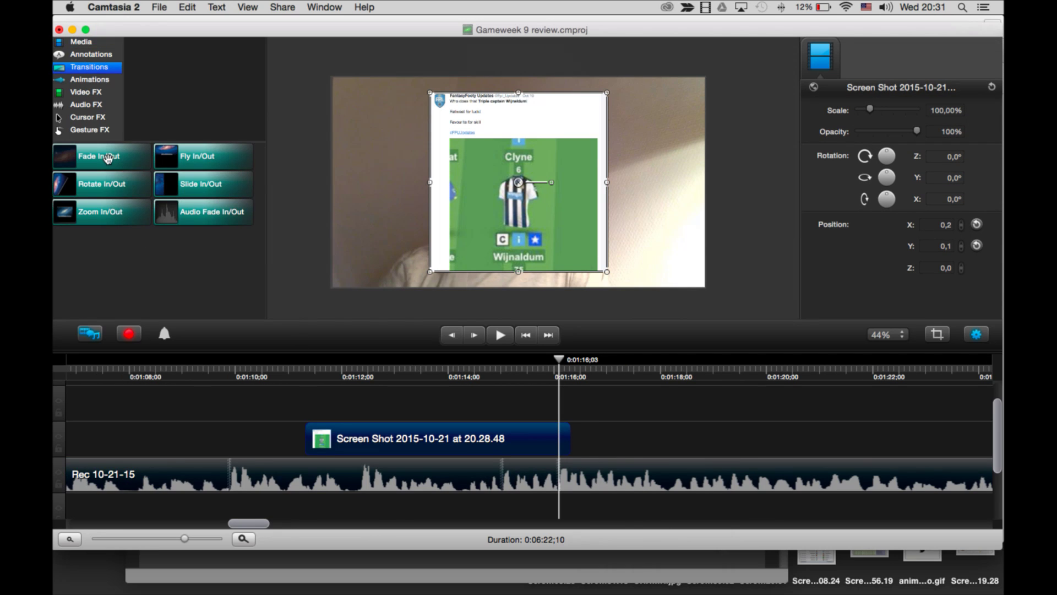
drag(108, 158, 440, 449)
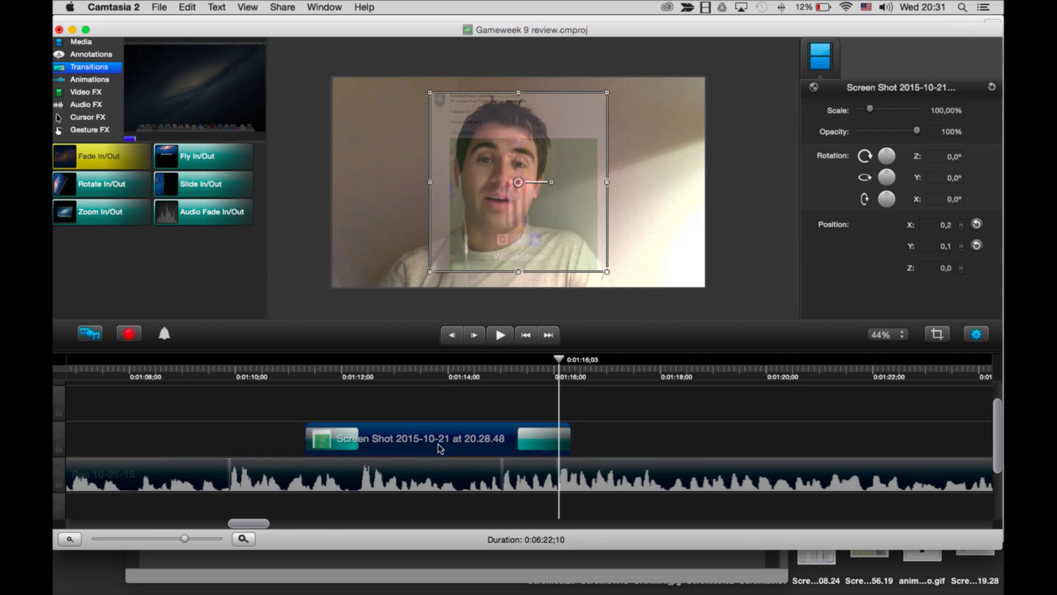
Split the webcam clip beneath the tweet screenshot at 0:01:12;00 and at 0:01:15;18.
click(319, 472)
drag(306, 374, 342, 374)
right_click(353, 483)
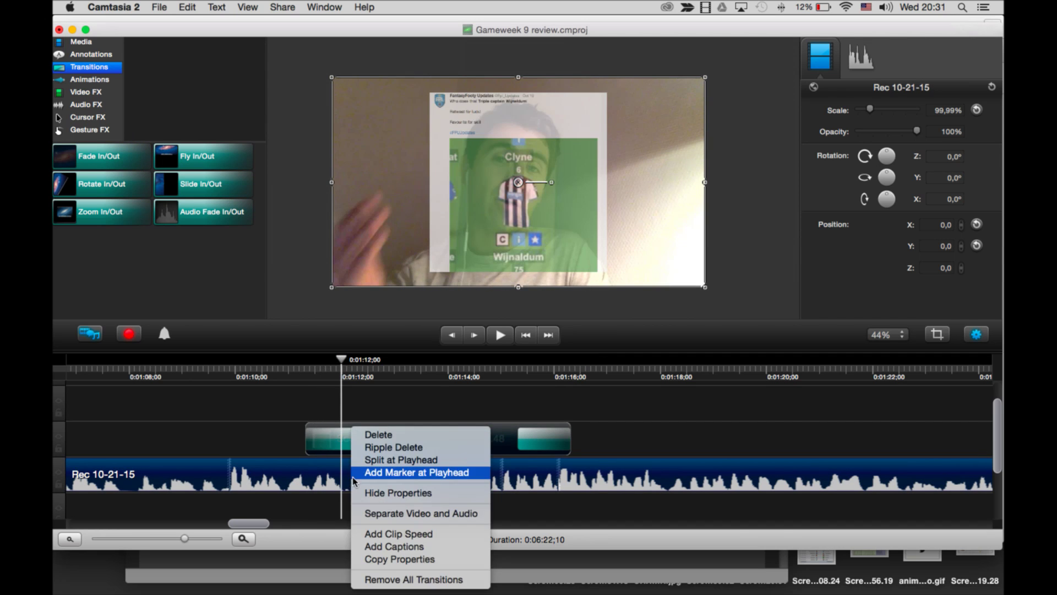
click(386, 456)
click(532, 374)
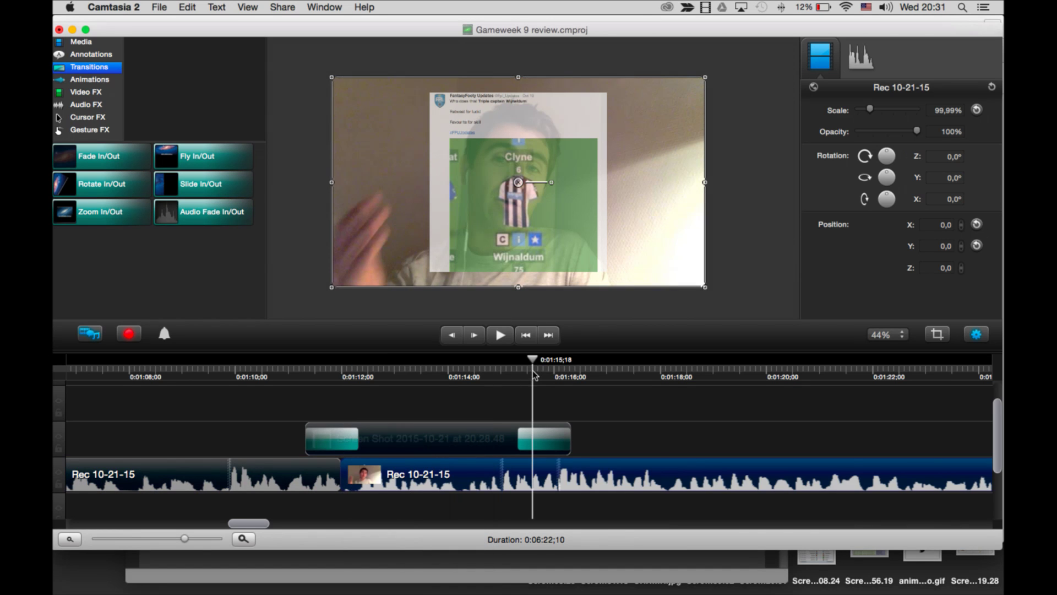
right_click(512, 483)
click(559, 480)
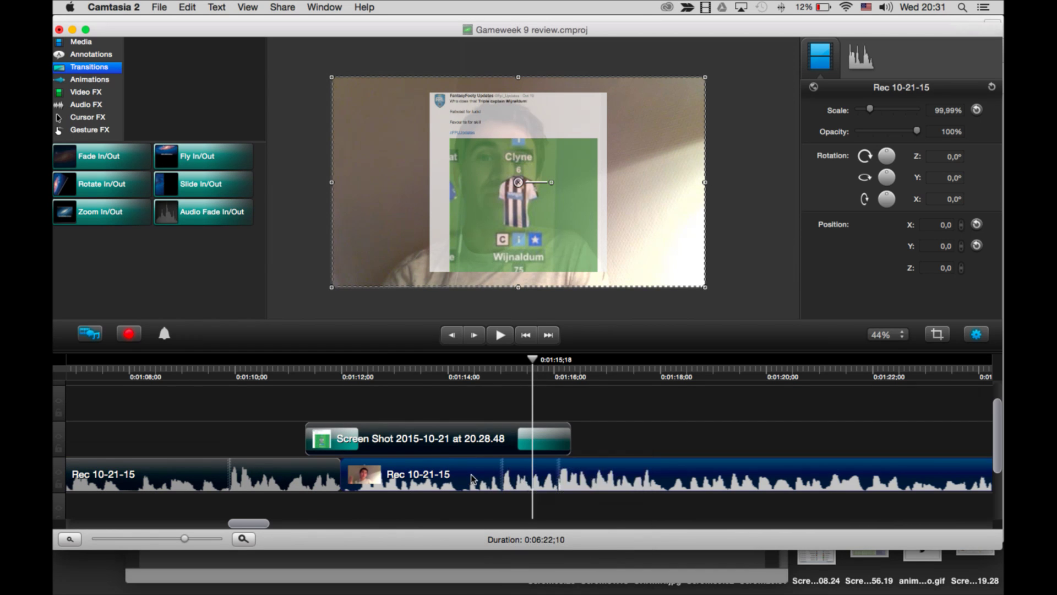
Separate the video and audio of the webcam section under the screenshot and delete its video part.
right_click(471, 474)
key(Escape)
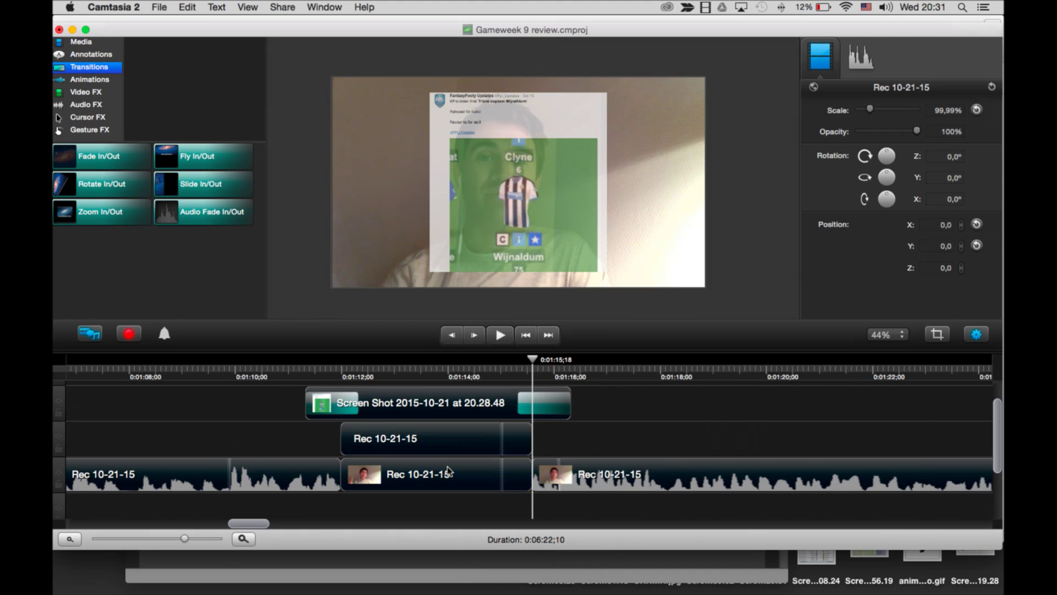
click(444, 467)
key(Delete)
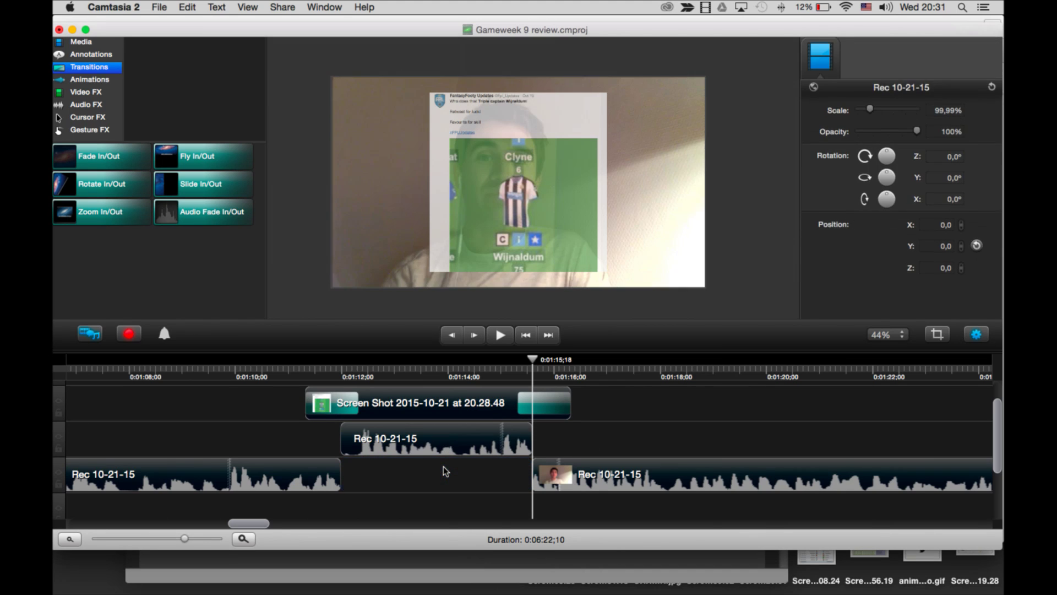
Add Fade In/Out transitions to the webcam clip edges on both sides of the gap and preview them.
drag(98, 160, 312, 477)
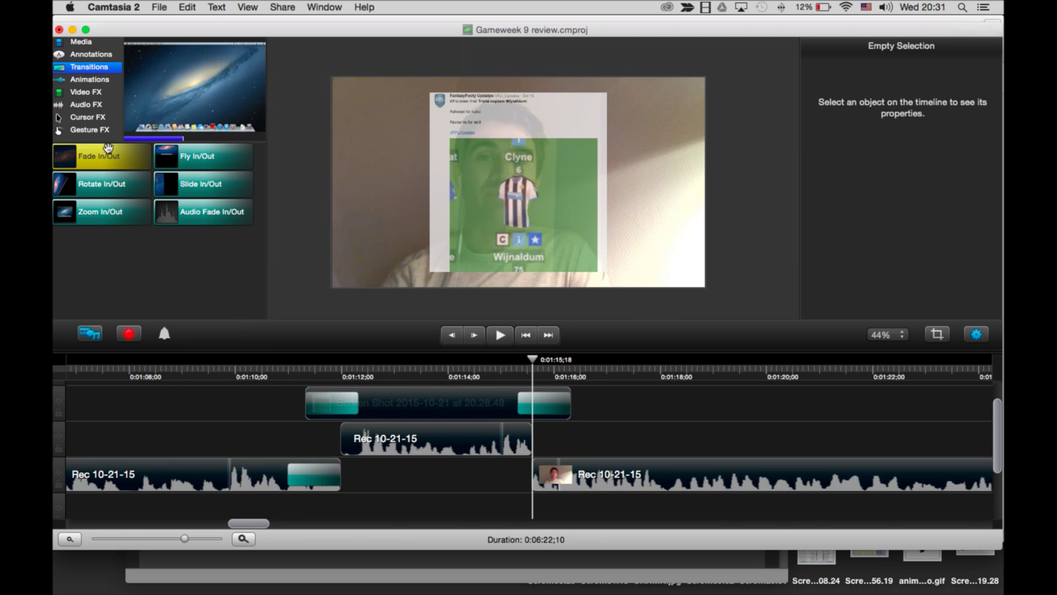
drag(108, 148, 580, 477)
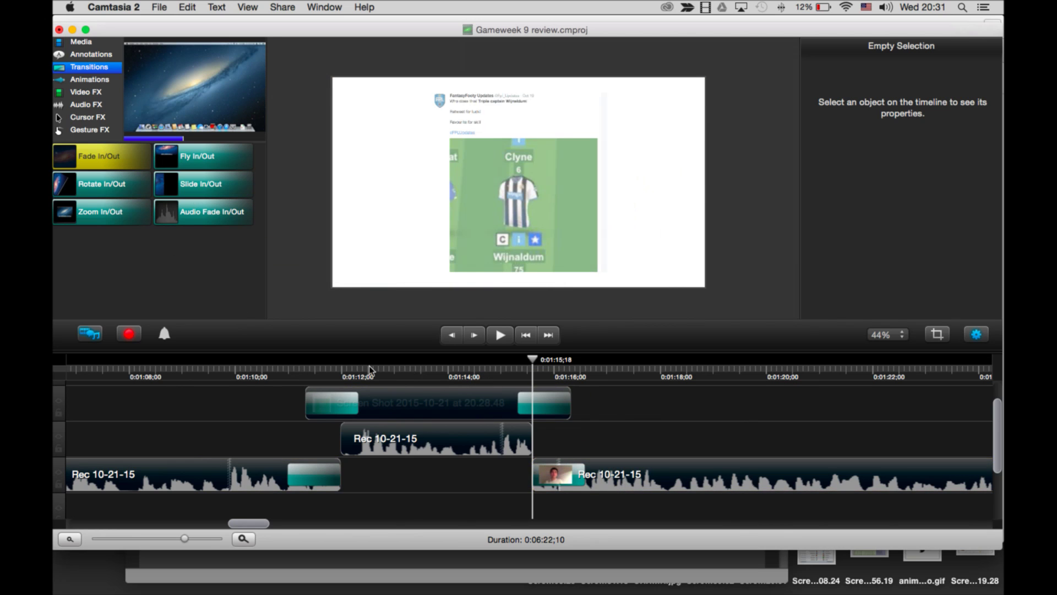
click(290, 371)
key(space)
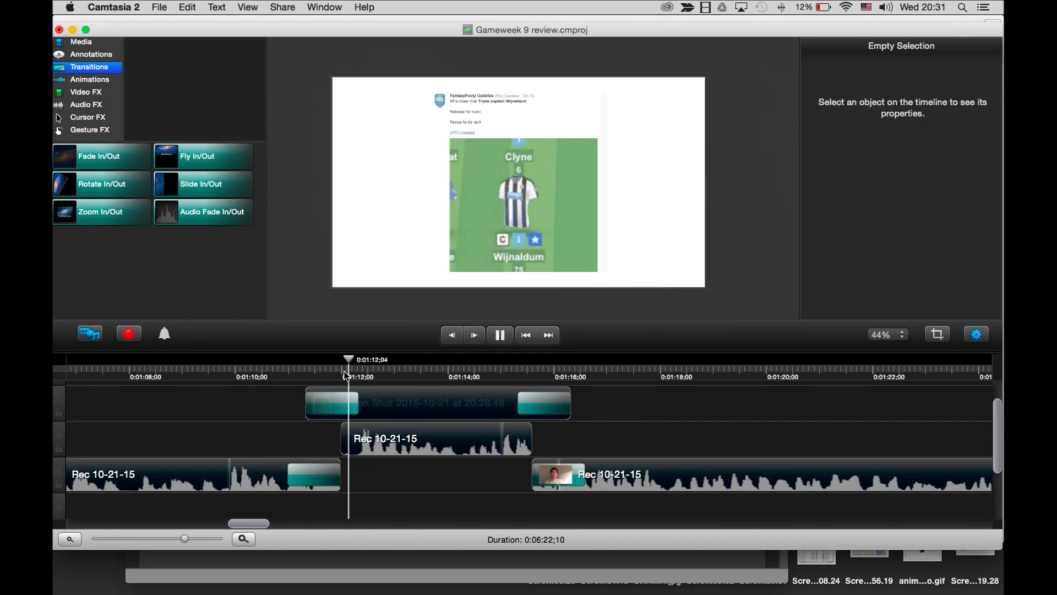
Apply the Drop Shadow effect to the Wijnaldum tweet screenshot.
click(518, 220)
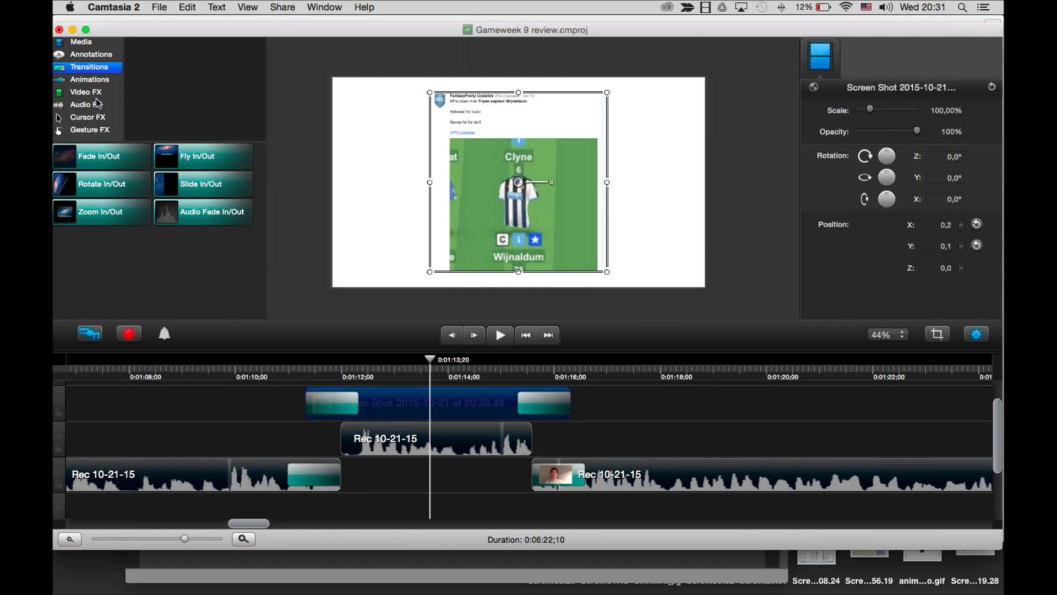
click(86, 92)
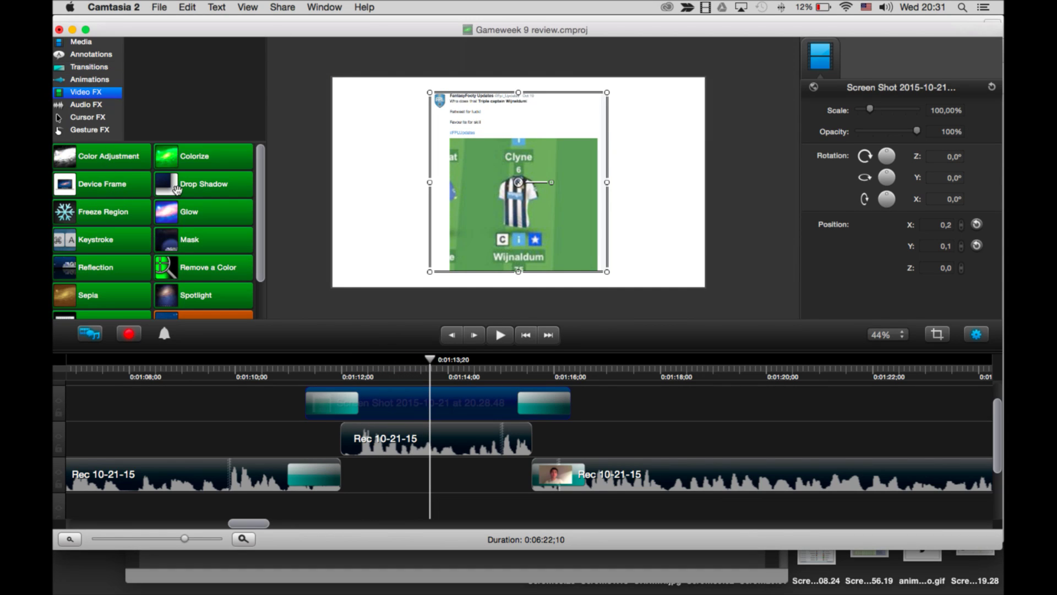
drag(177, 190, 497, 203)
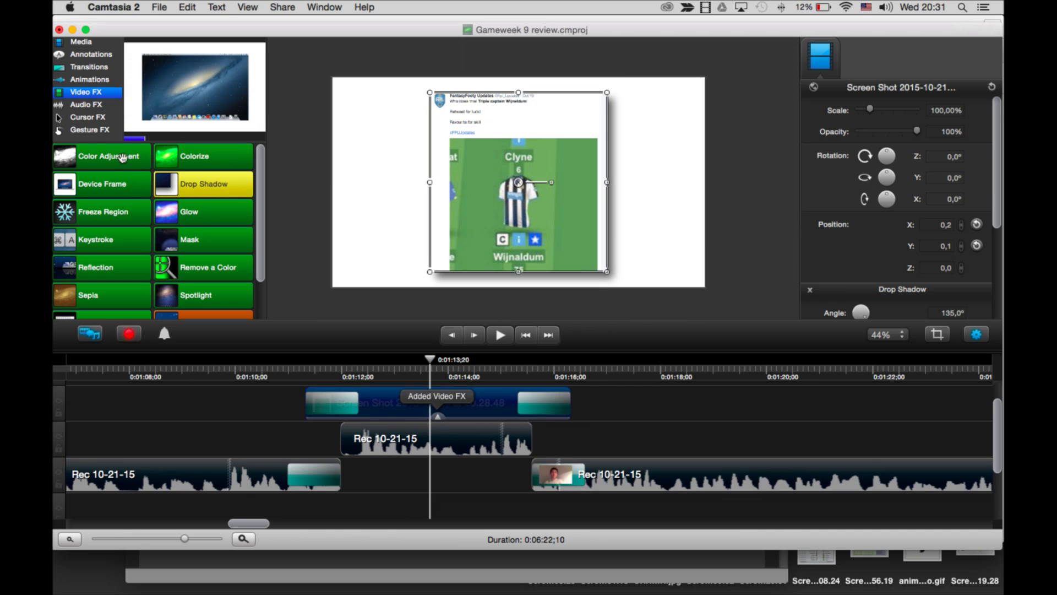
Add a Zoom In animation to the tweet screenshot and extend it to end at 0:01:15;18.
click(84, 79)
drag(89, 158, 394, 407)
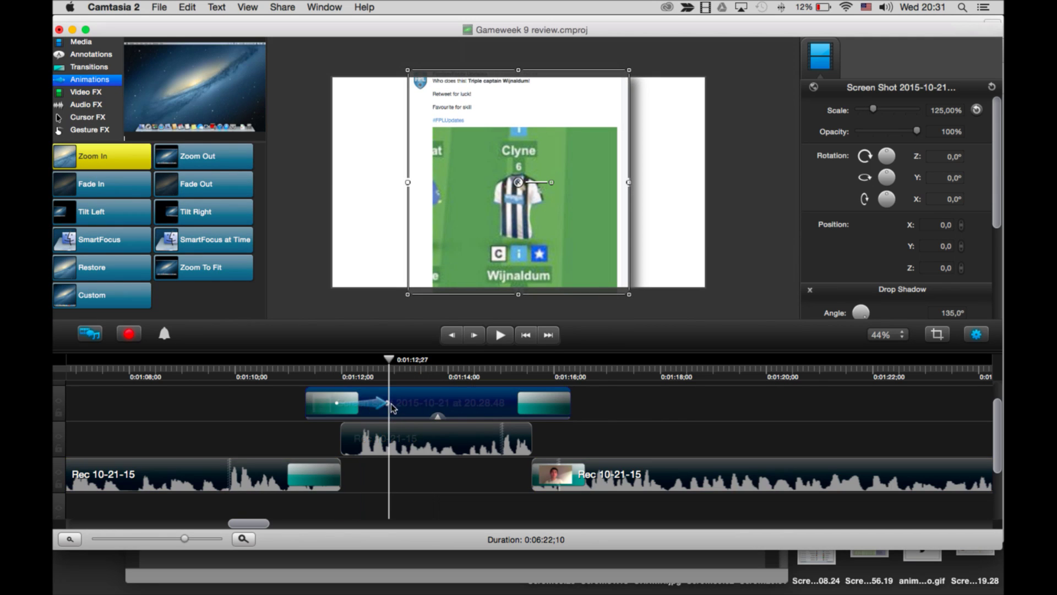
drag(509, 411, 531, 408)
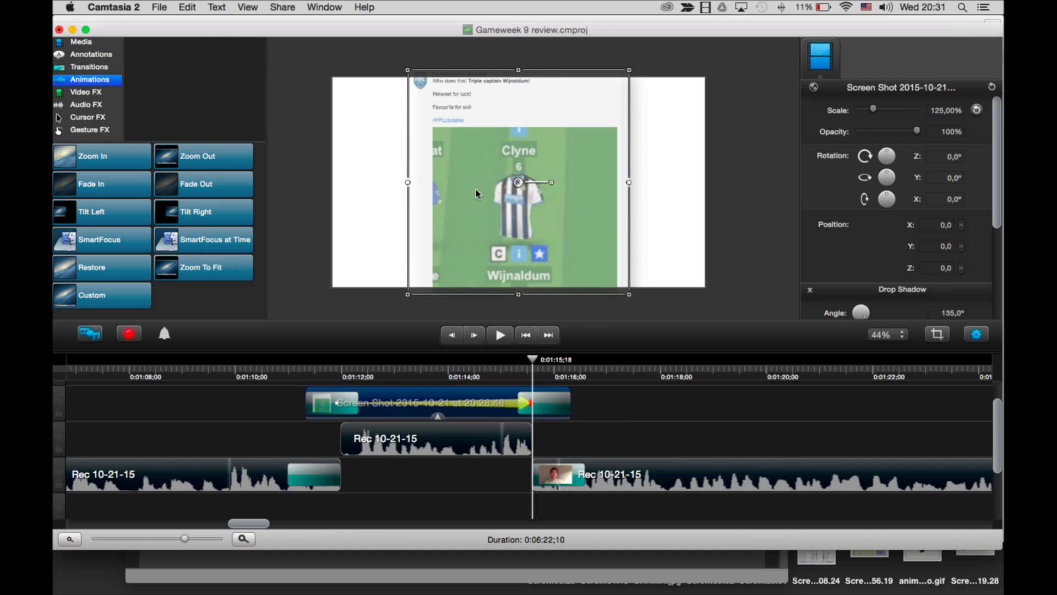
Try shifting the zoomed screenshot down to Y -60,0 and preview the animation.
key(shift+Down)
key(shift+Down)
key(shift+Down)
key(shift+Down)
key(shift+Down)
key(shift+Down)
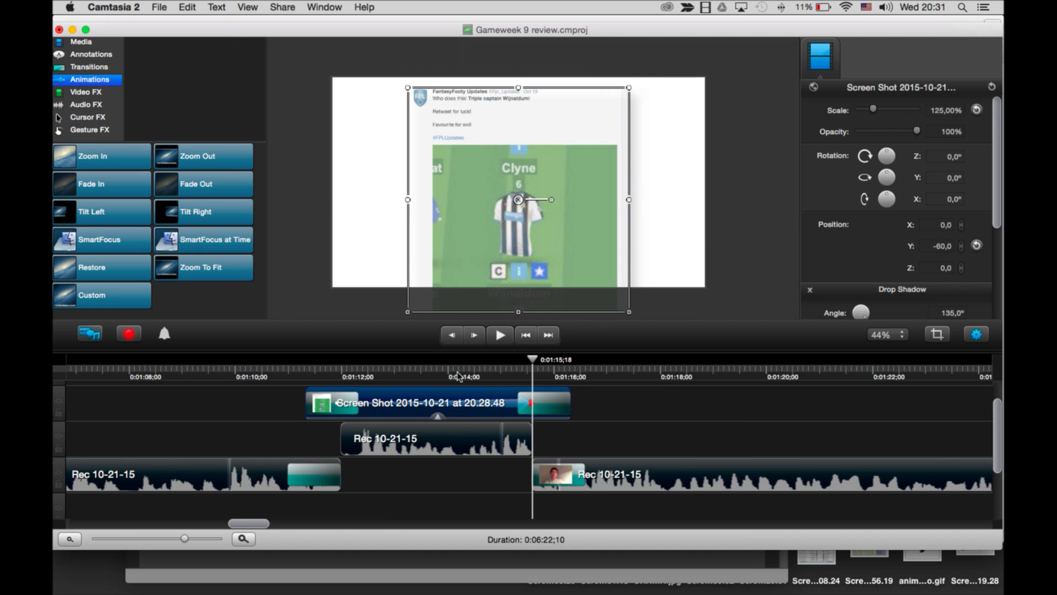
click(359, 374)
click(303, 375)
key(space)
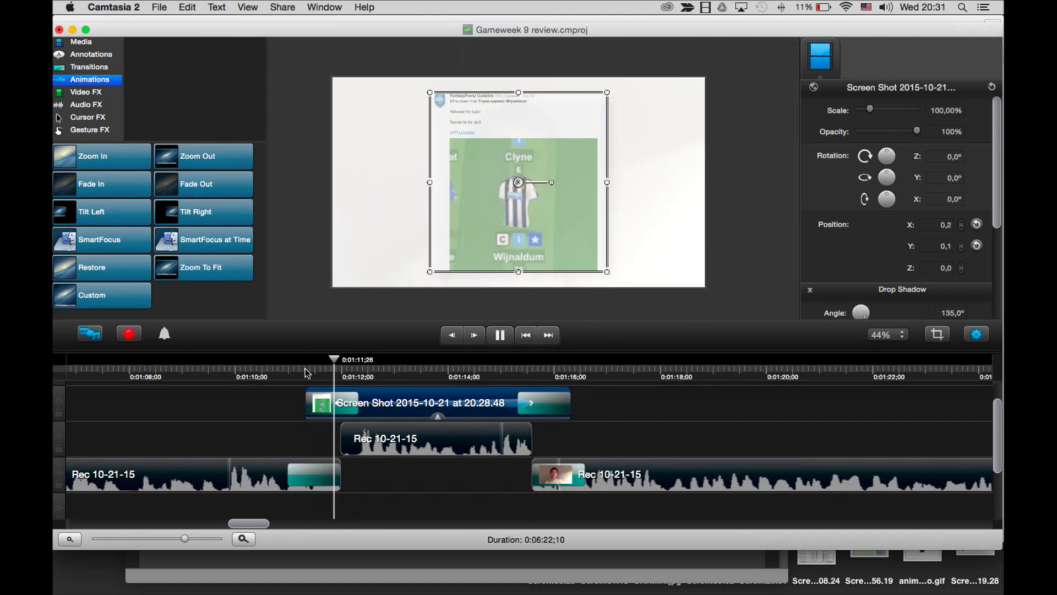
click(784, 244)
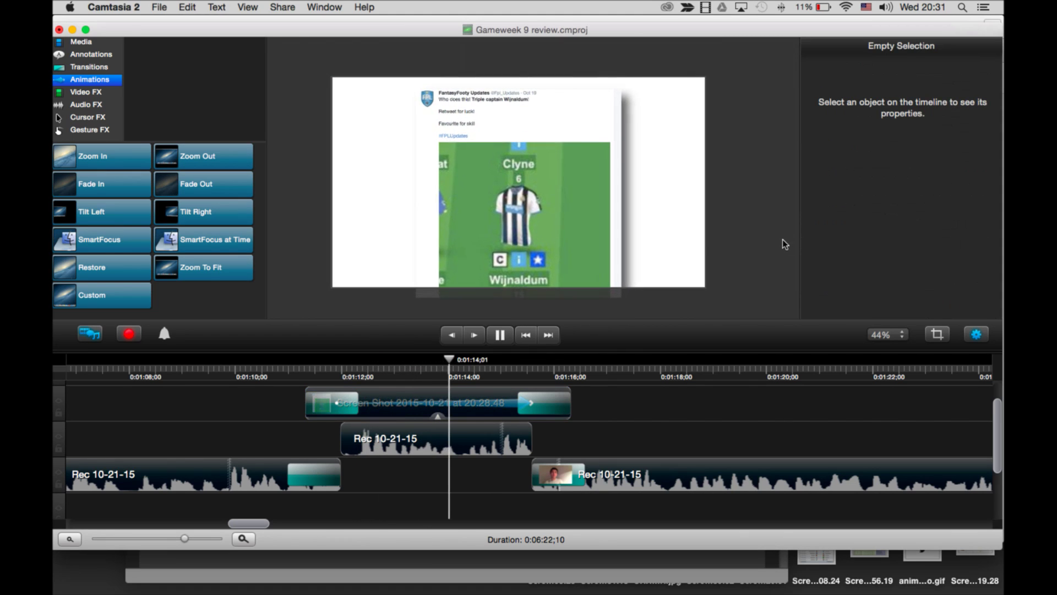
key(space)
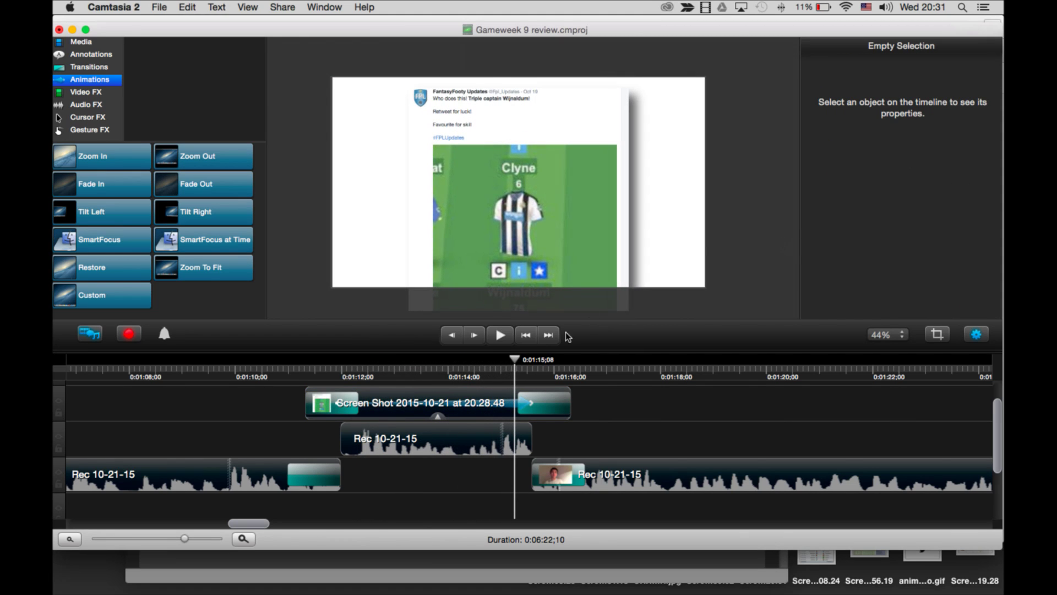
Resize the screenshot's zoomed-in end state to 105,31% scale and position it at Y 36,3 so it fits the frame.
drag(538, 213, 539, 212)
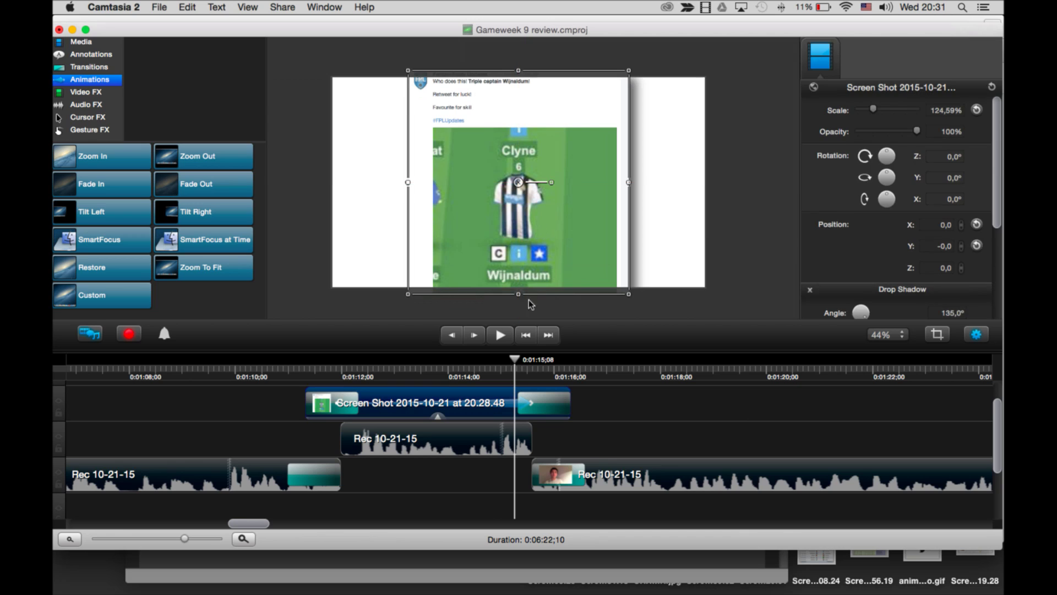
click(547, 373)
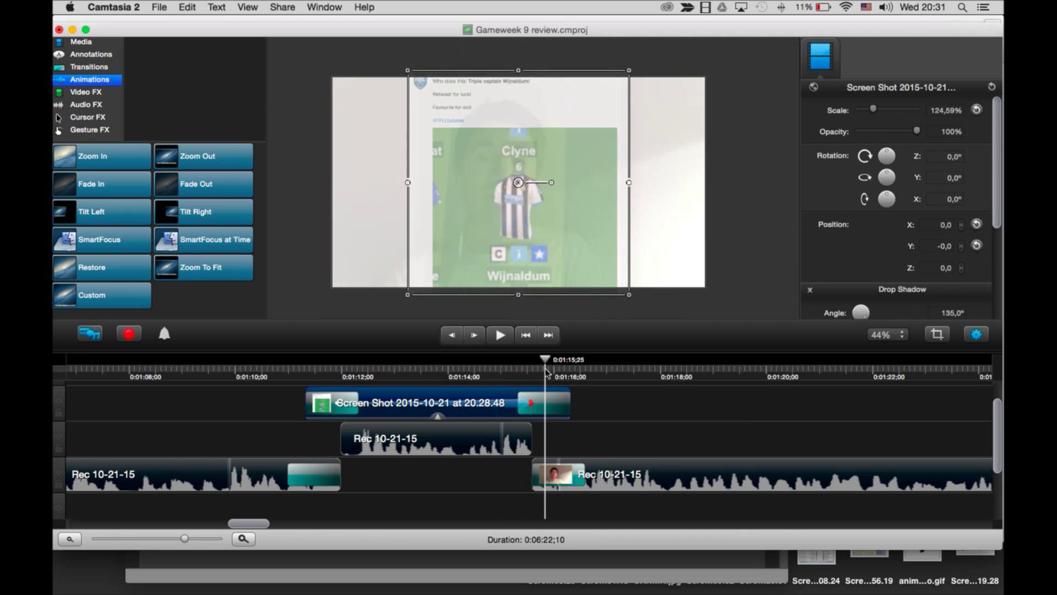
drag(519, 72, 518, 102)
drag(517, 295, 517, 266)
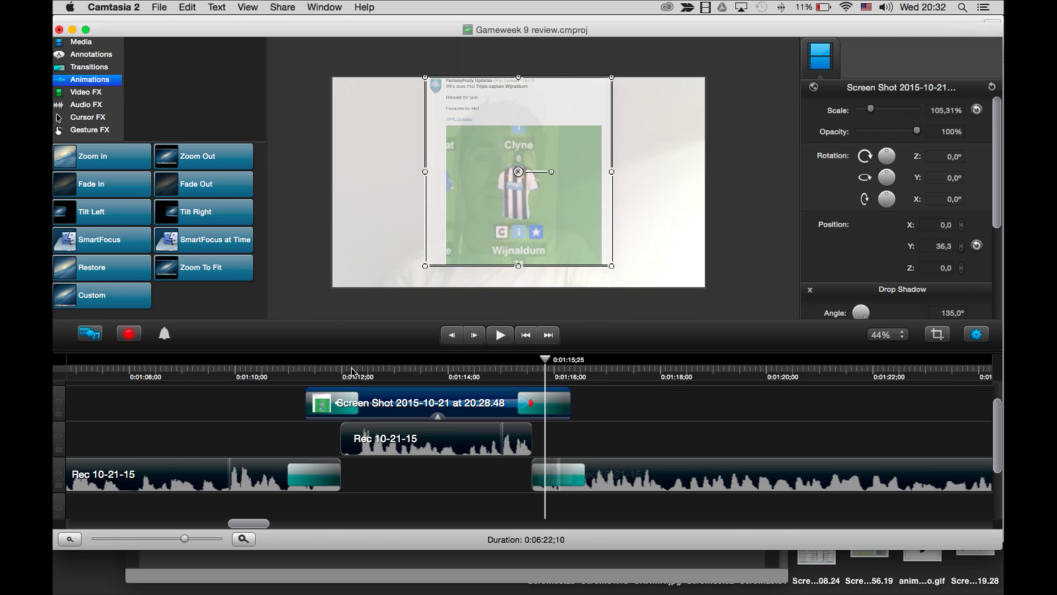
Shrink the screenshot's state before the zoom to 91,59% scale at Y 33,2 and preview the animation.
click(319, 369)
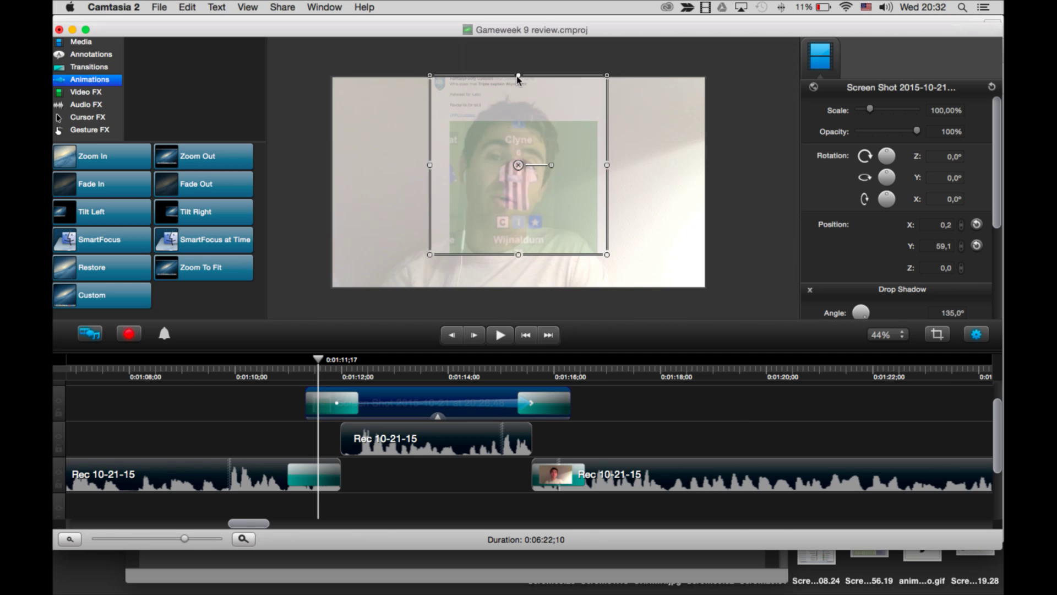
drag(518, 76, 519, 90)
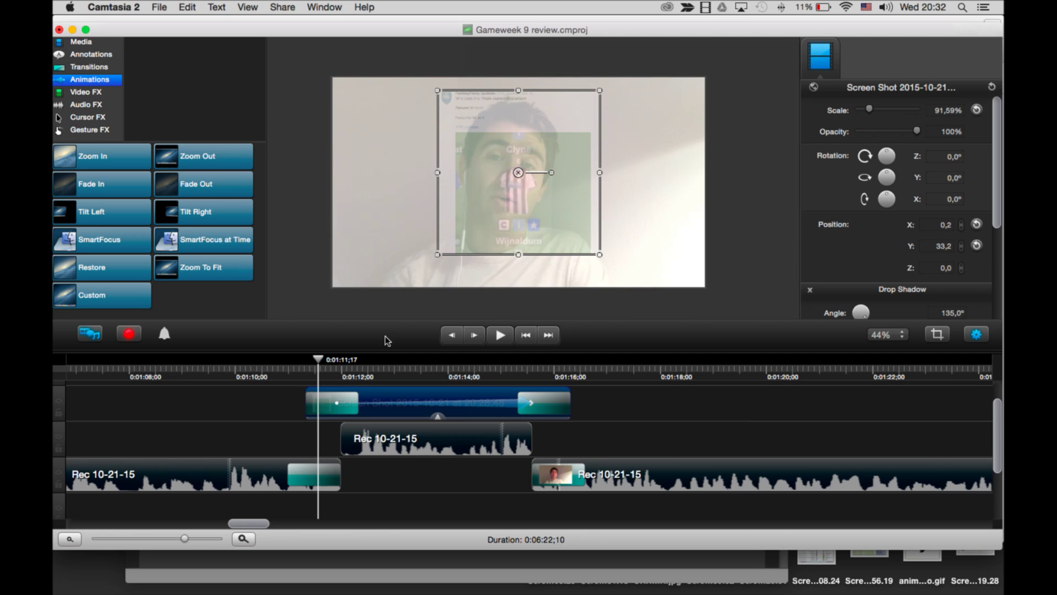
click(298, 367)
key(space)
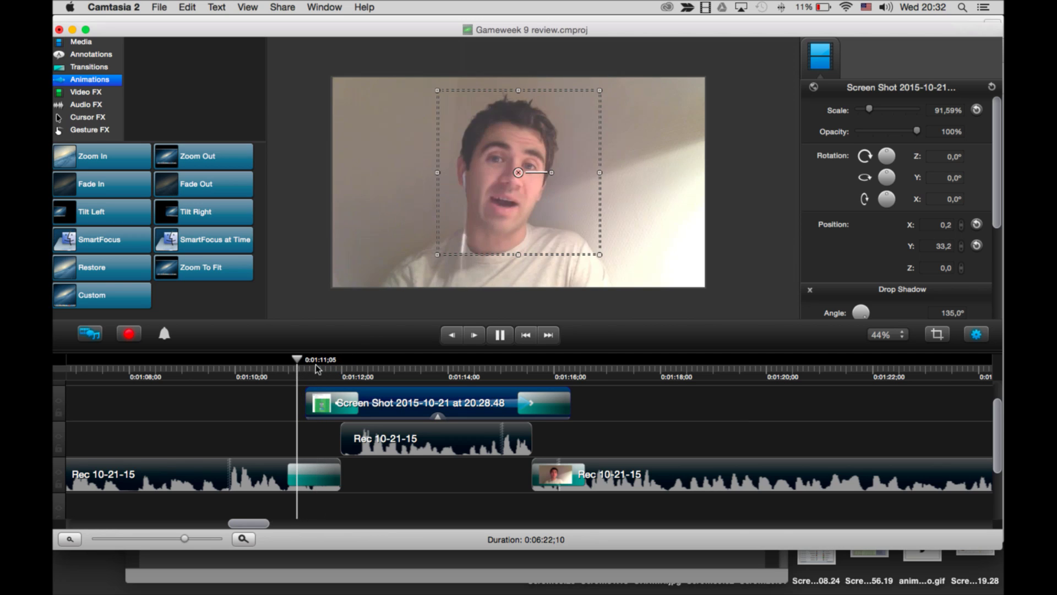
click(760, 255)
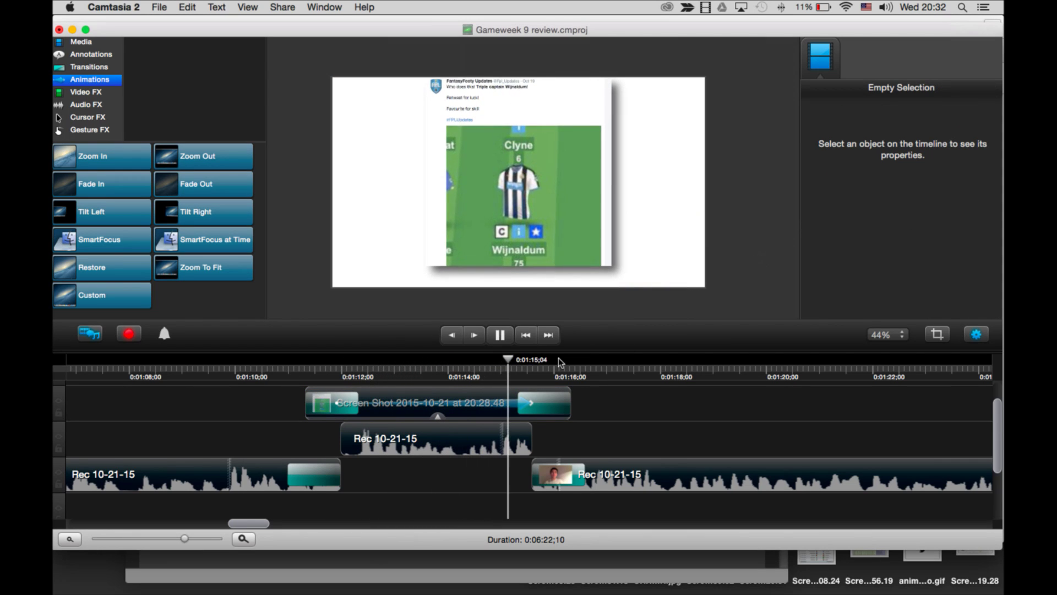
Move the zoomed tweet screenshot down to Y -0,7 in its end state and check the frames that follow it.
key(space)
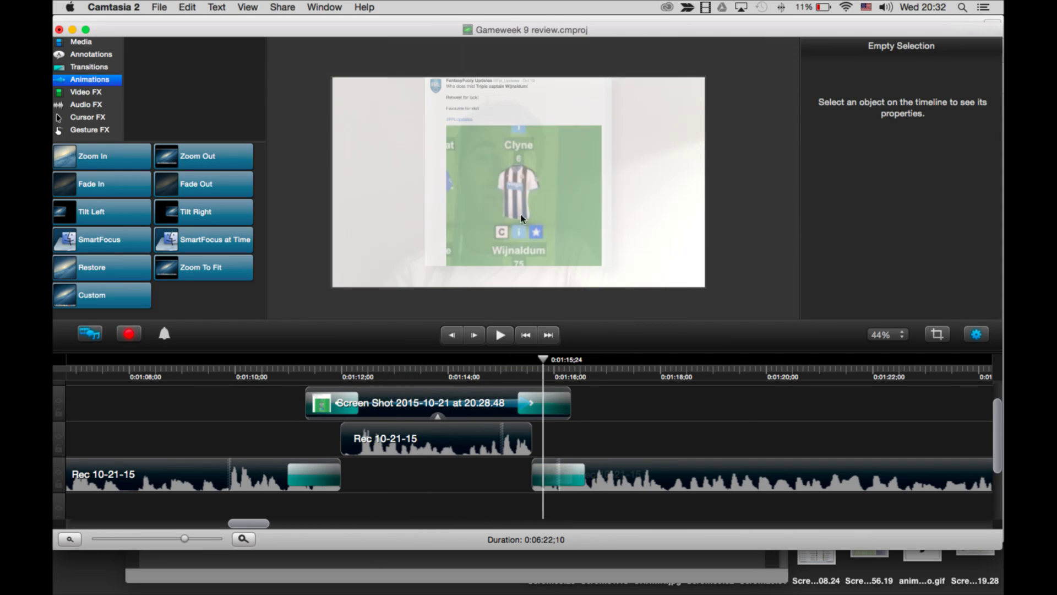
click(500, 183)
drag(500, 183, 499, 198)
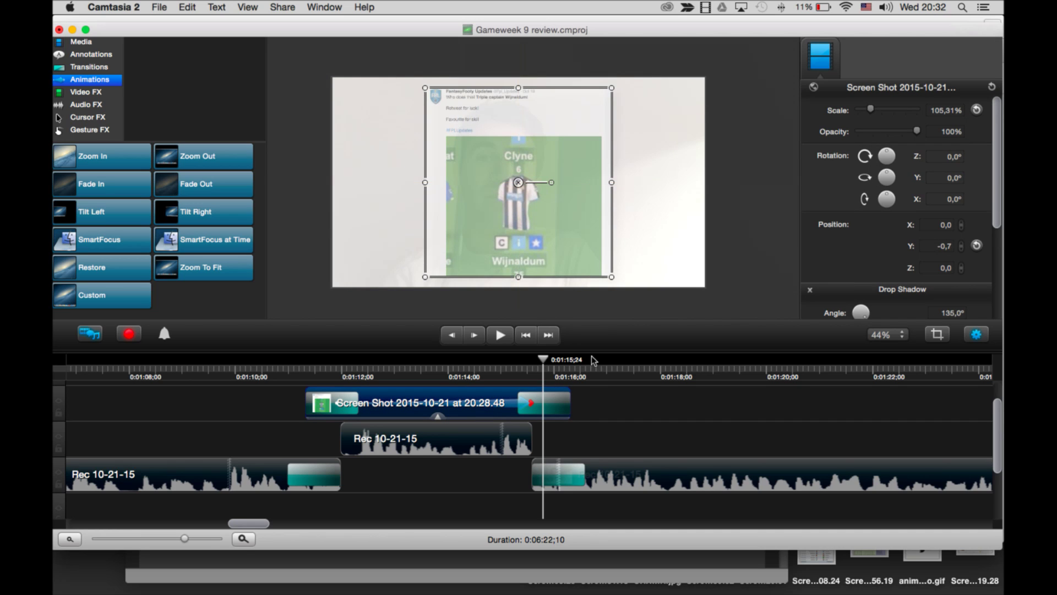
drag(541, 362, 595, 365)
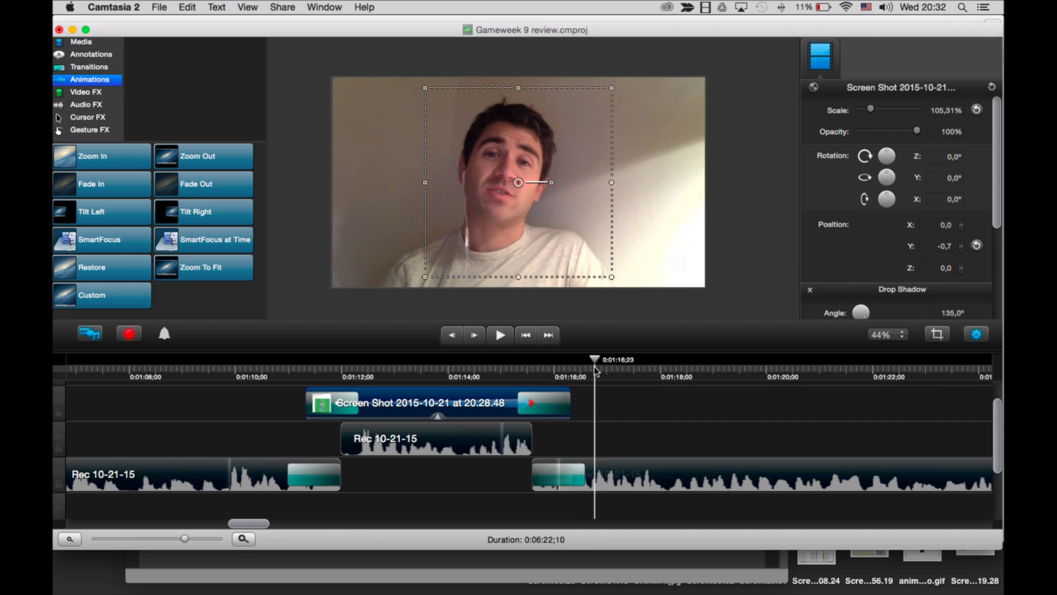
Add the "not enough Gunners" tweet screenshot at 0:01:19;02, scaled to 260,59% and positioned at X -33,4, Y -179,7.
key(space)
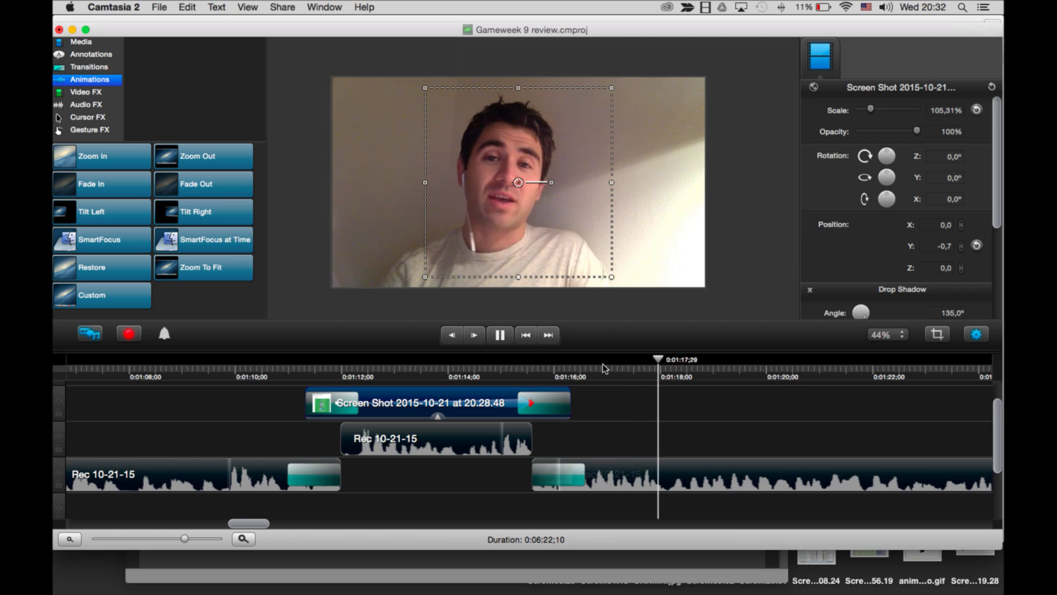
key(space)
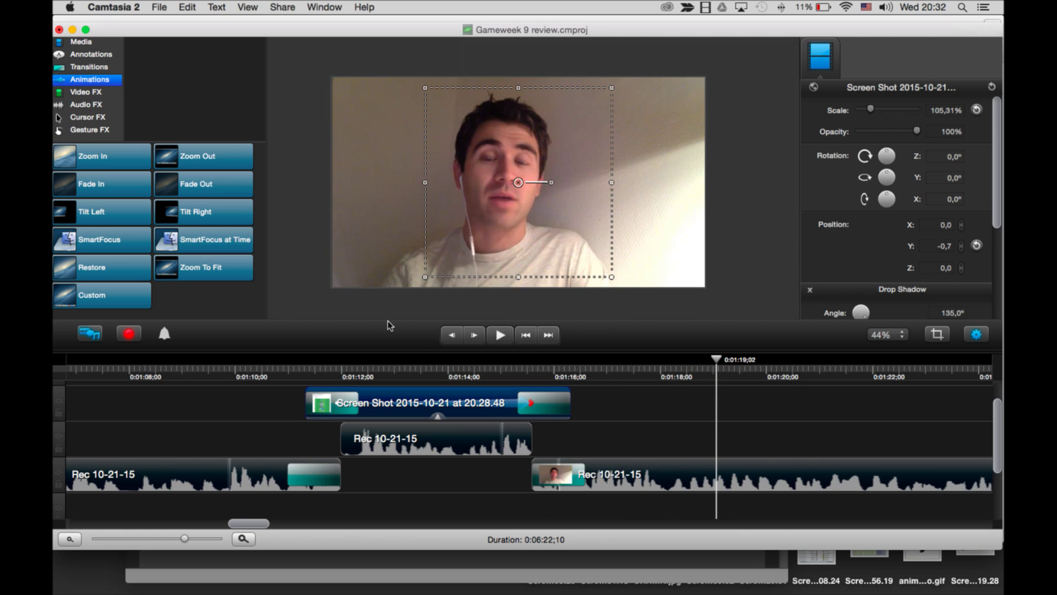
click(77, 43)
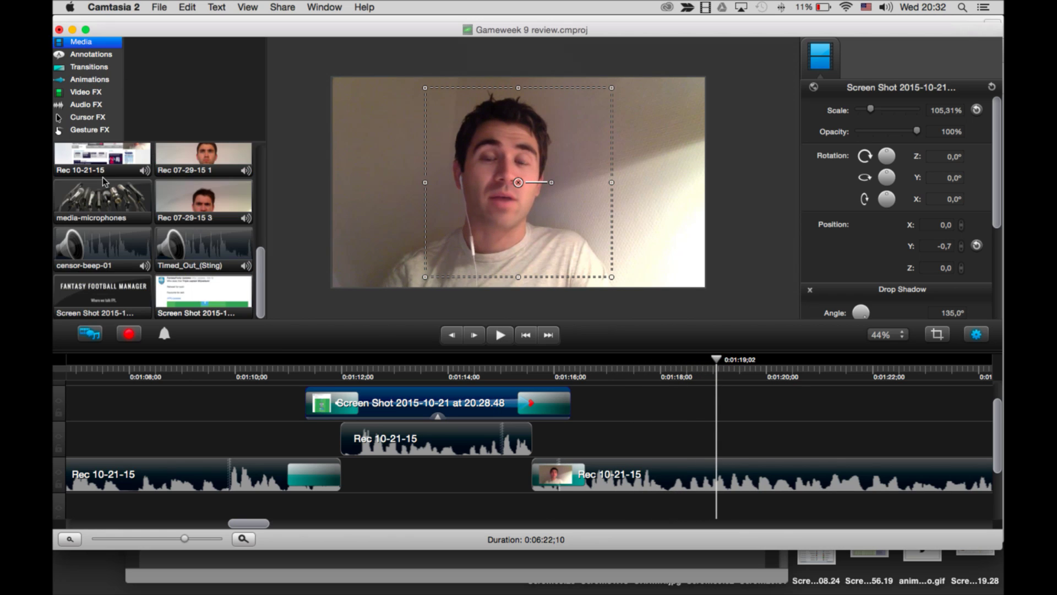
scroll(154, 251, up, 5)
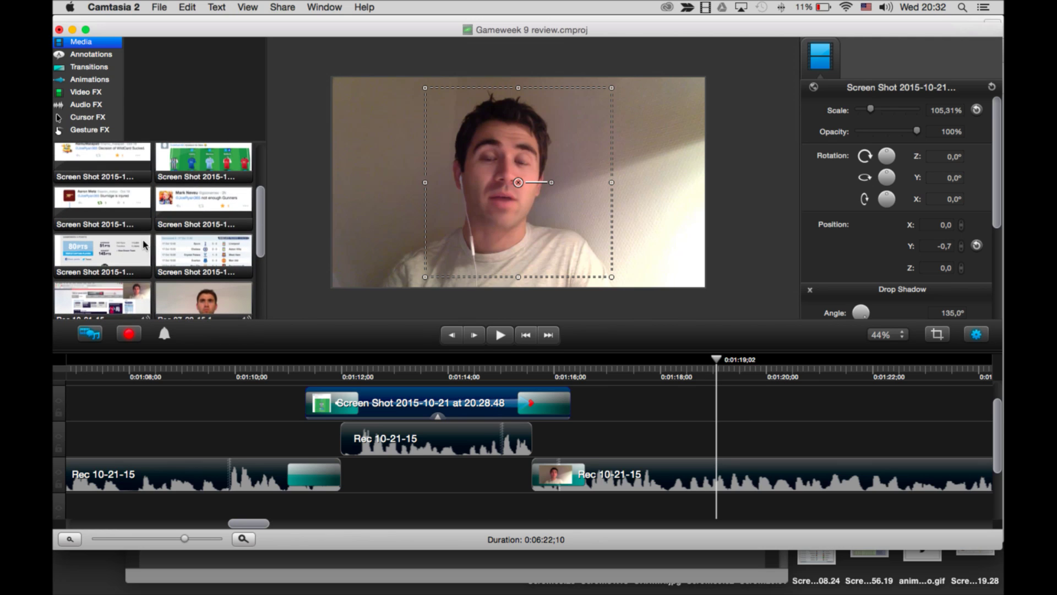
scroll(164, 216, up, 2)
click(190, 221)
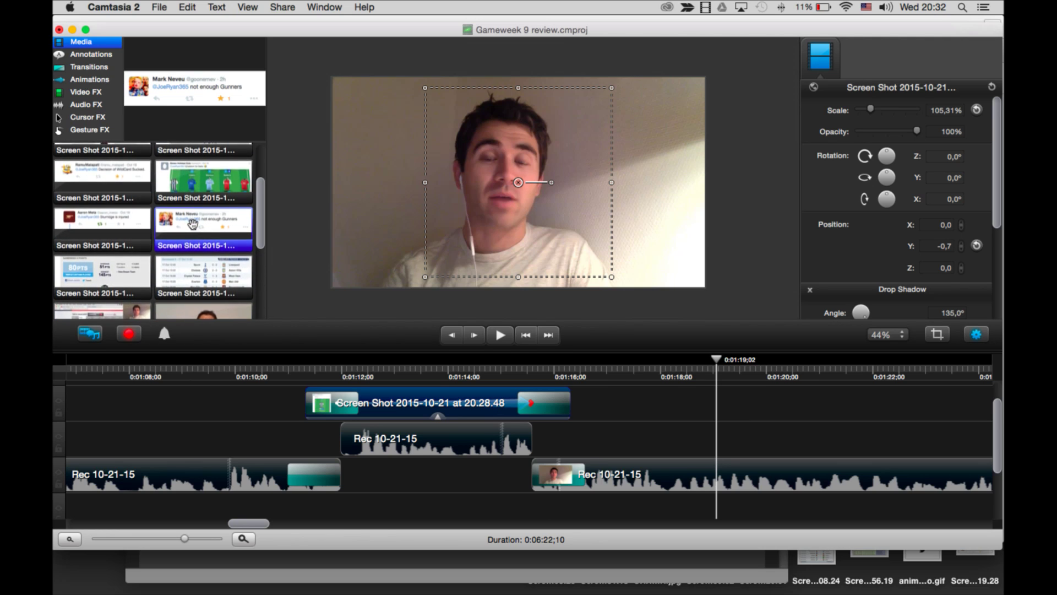
drag(197, 220, 510, 263)
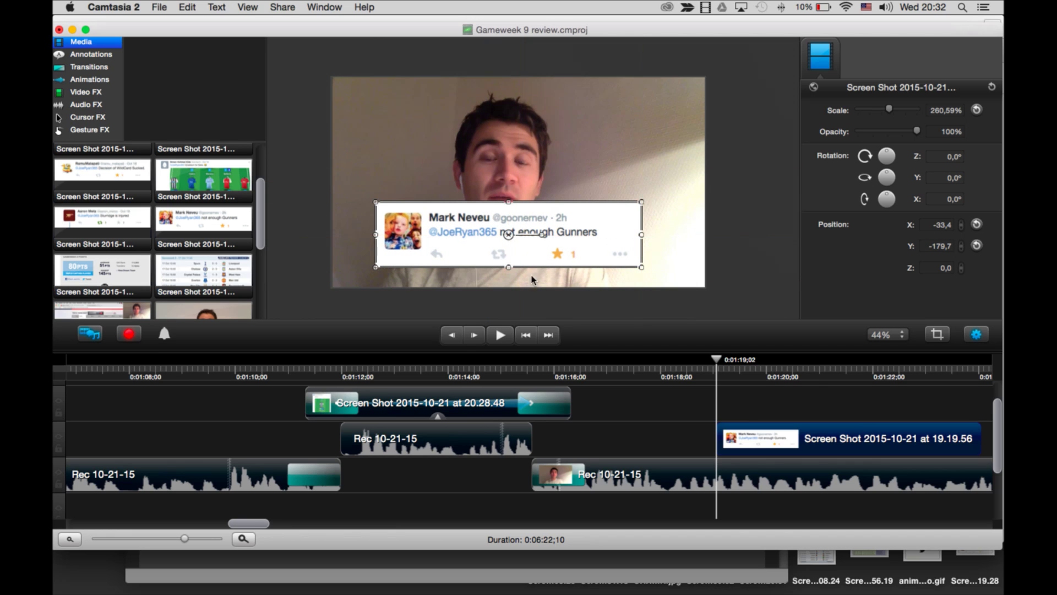
Play the footage around the "not enough Gunners" tweet and shift its clip to start at about 0:01:21.
drag(714, 363, 673, 367)
key(space)
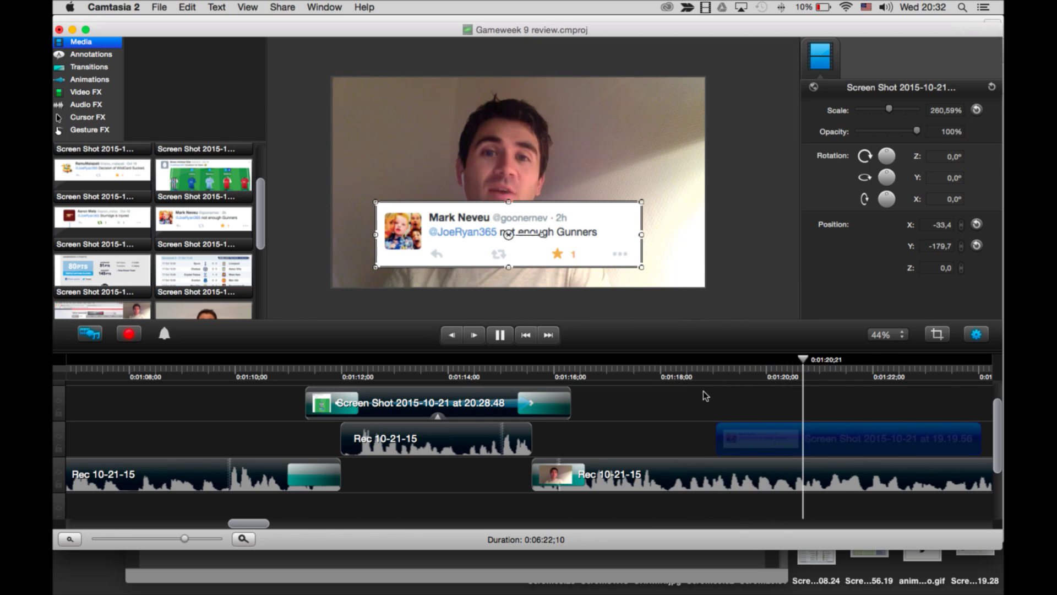
scroll(711, 413, right, 5)
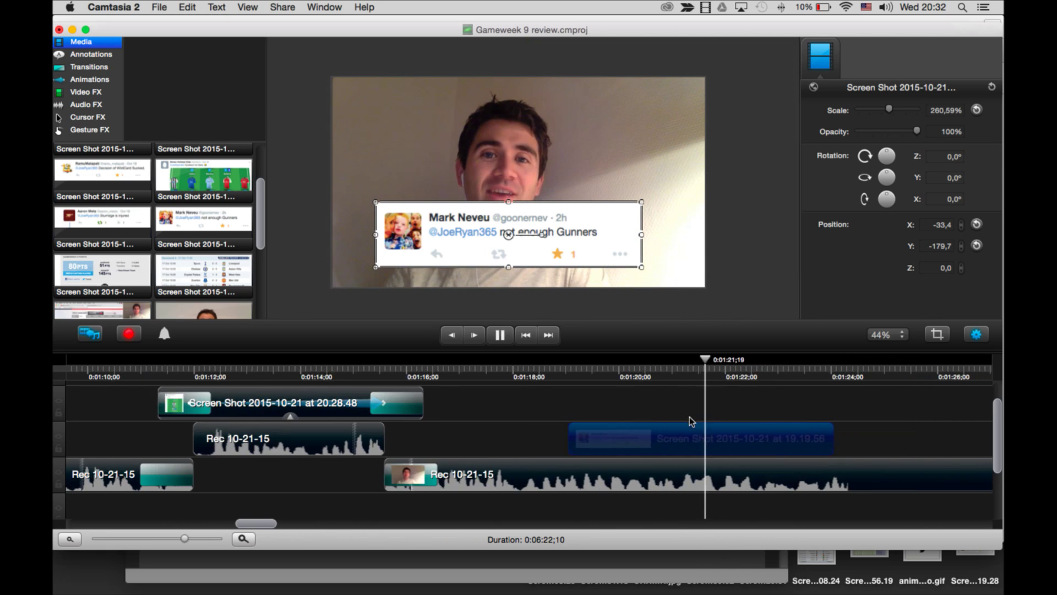
drag(710, 435, 772, 436)
drag(696, 371, 554, 374)
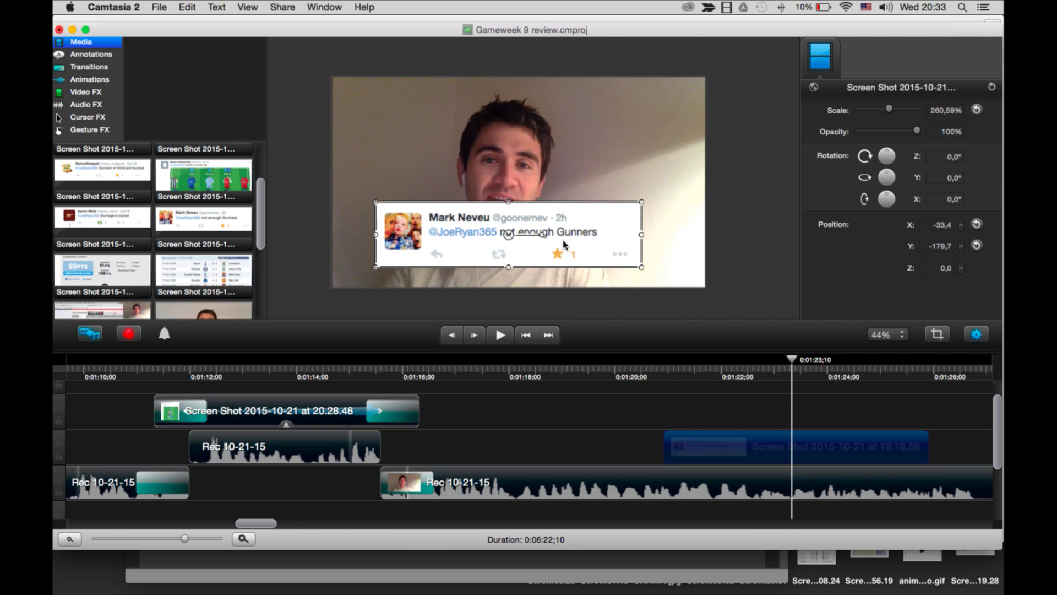
Shorten the "not enough Gunners" tweet clip to end just past 0:01:23;10 and preview it.
drag(923, 447, 791, 451)
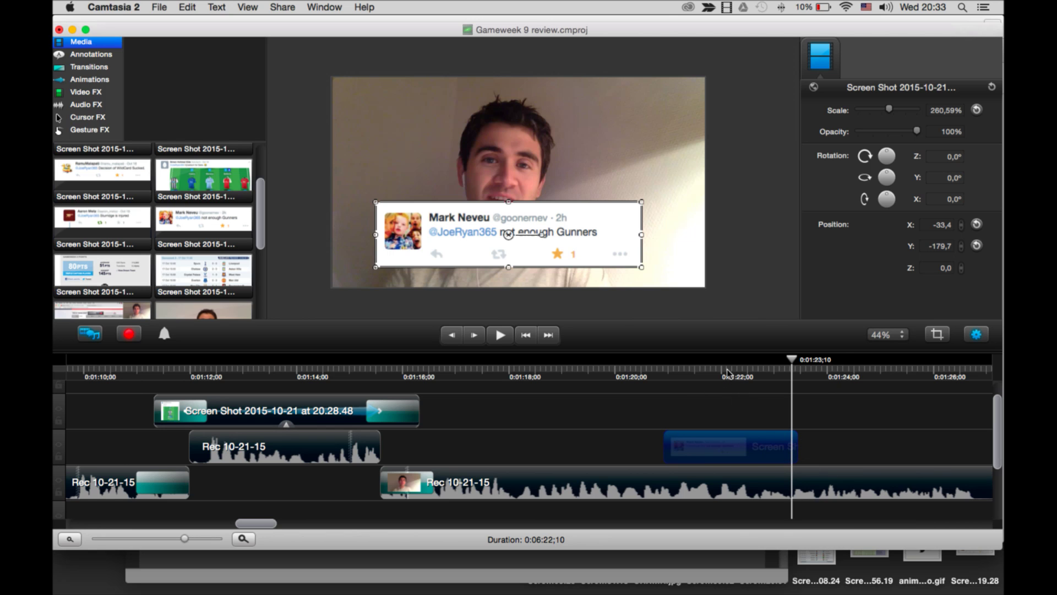
drag(726, 374, 646, 366)
key(space)
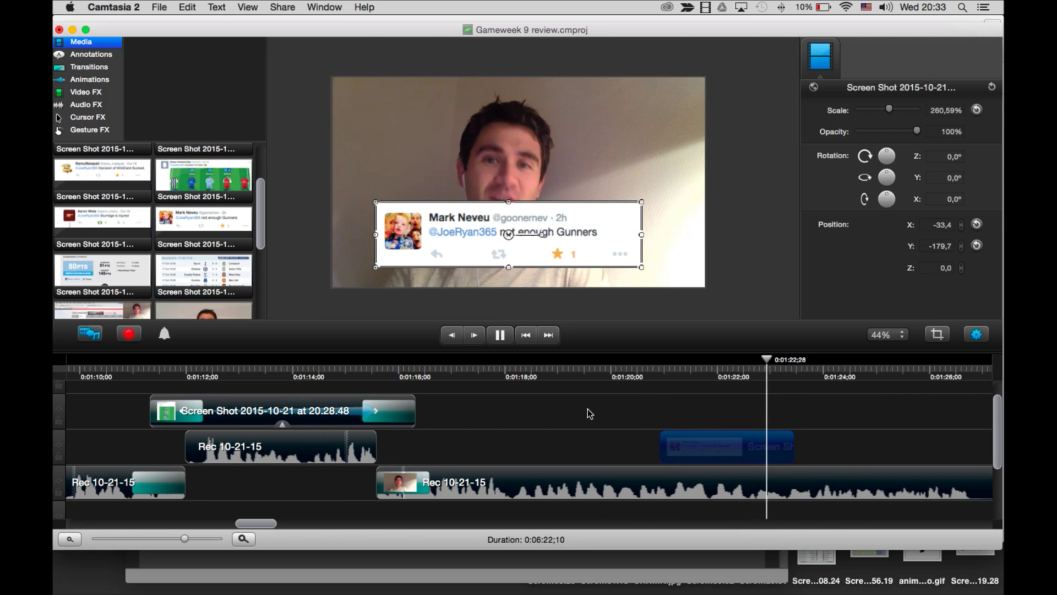
key(space)
Add a Drop Shadow to the "not enough Gunners" tweet and preview the clip.
click(89, 65)
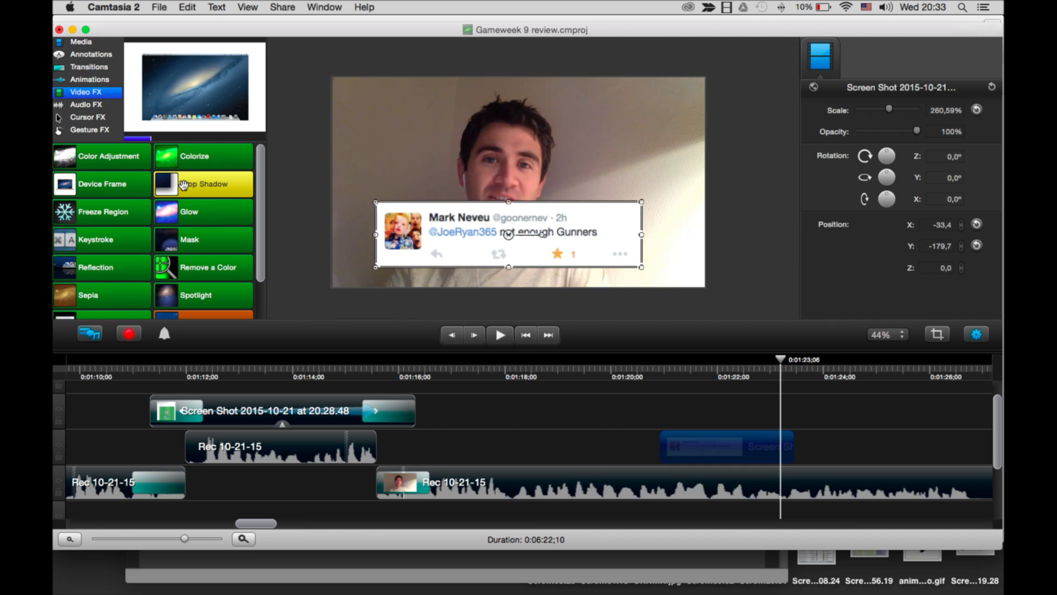
drag(183, 184, 514, 253)
click(729, 336)
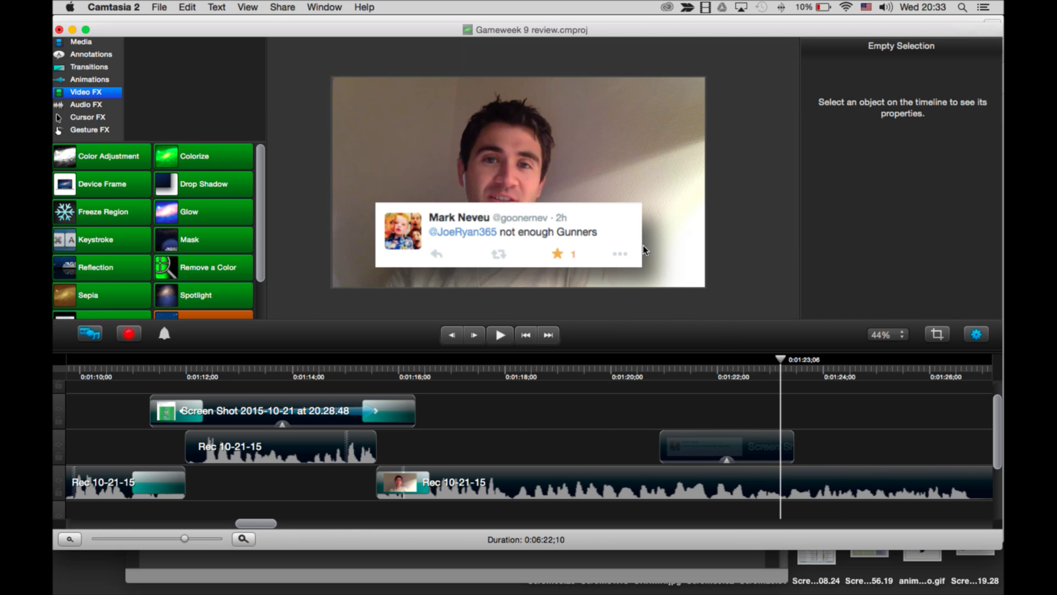
drag(740, 370, 667, 365)
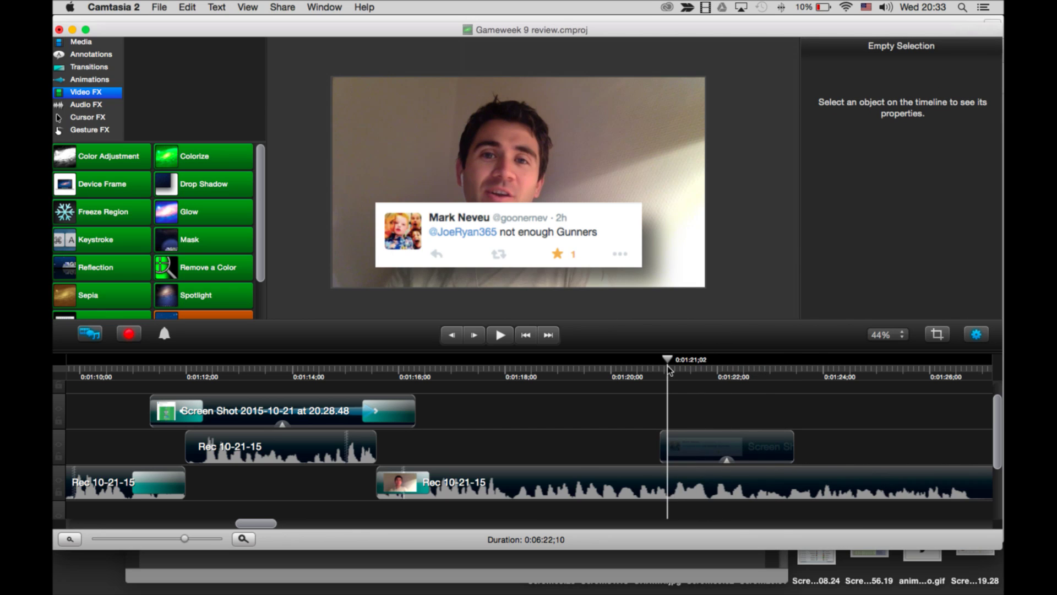
key(space)
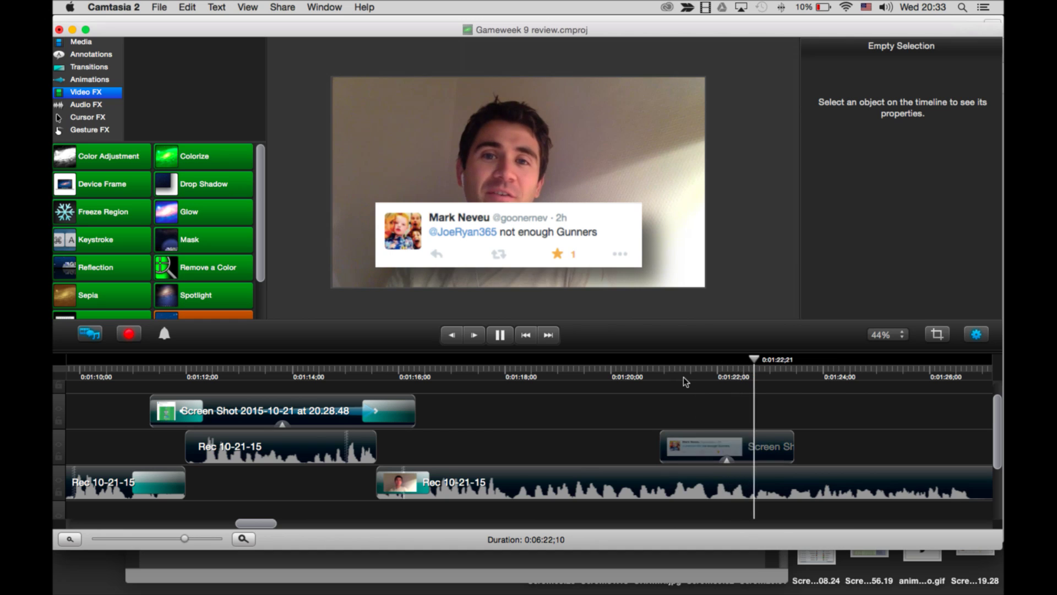
key(space)
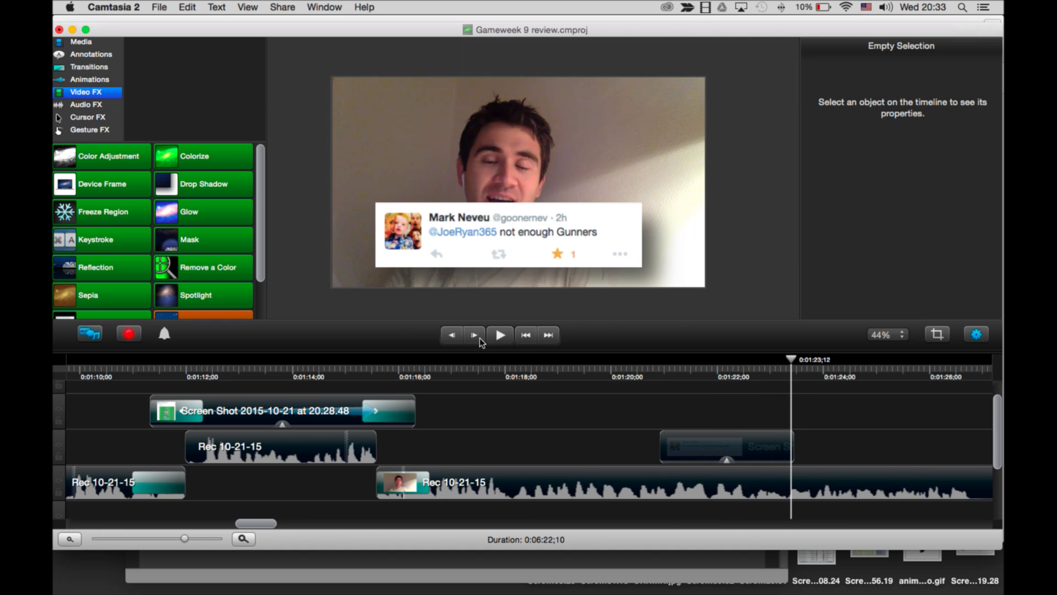
Reposition the "Decision of WildCard Sucked" tweet near 0:00:50;25 to X -64,4, Y -202,9 and enlarge it to 225,87%.
click(71, 539)
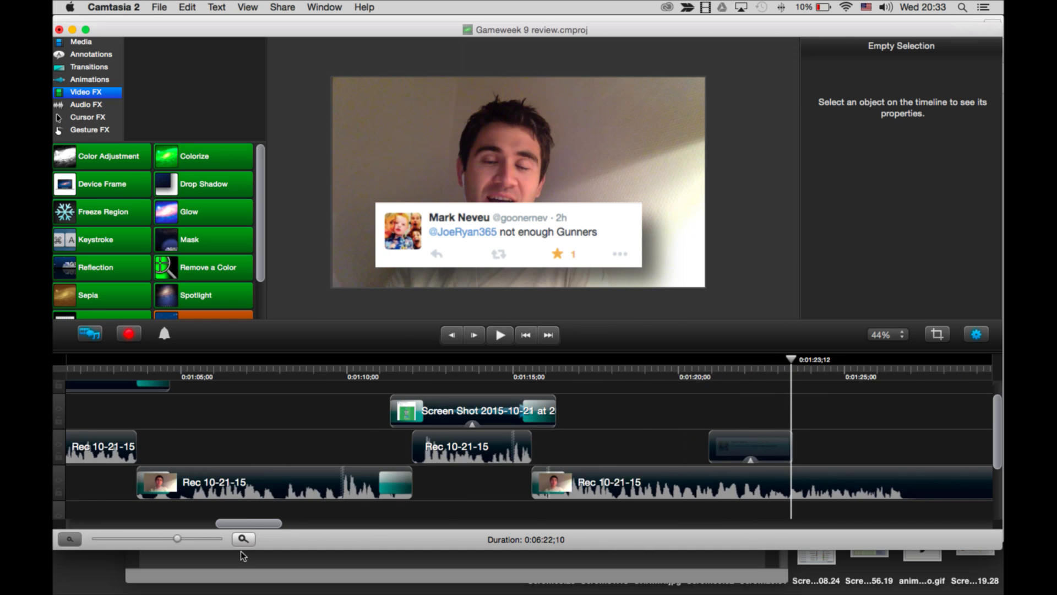
click(531, 368)
click(483, 369)
drag(483, 380, 496, 380)
click(407, 134)
drag(416, 138, 500, 213)
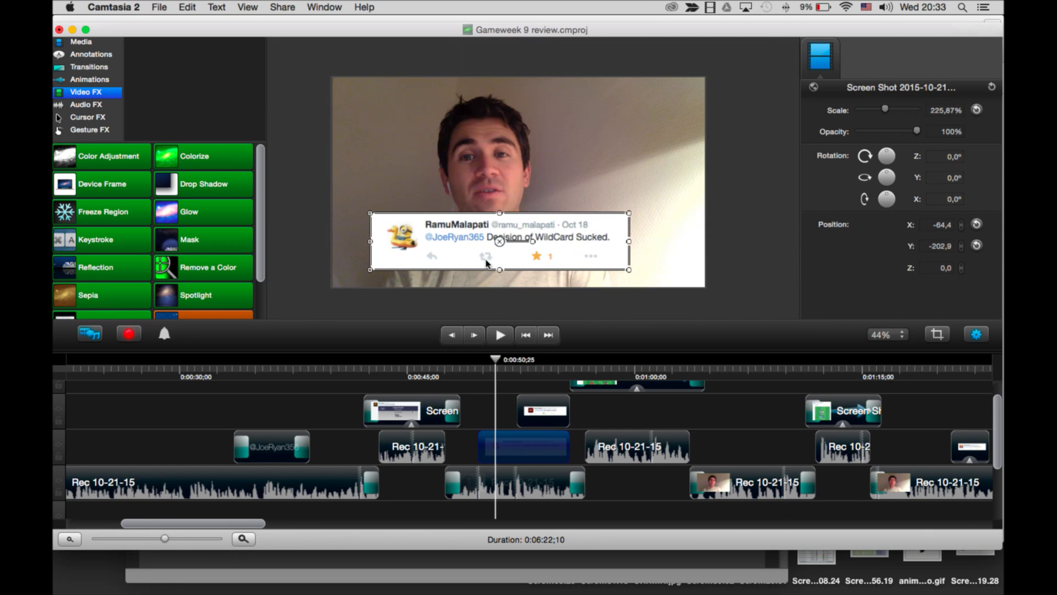
Add a Drop Shadow to the WildCard tweet and shorten its clip to end at 0:00:52;09.
click(110, 183)
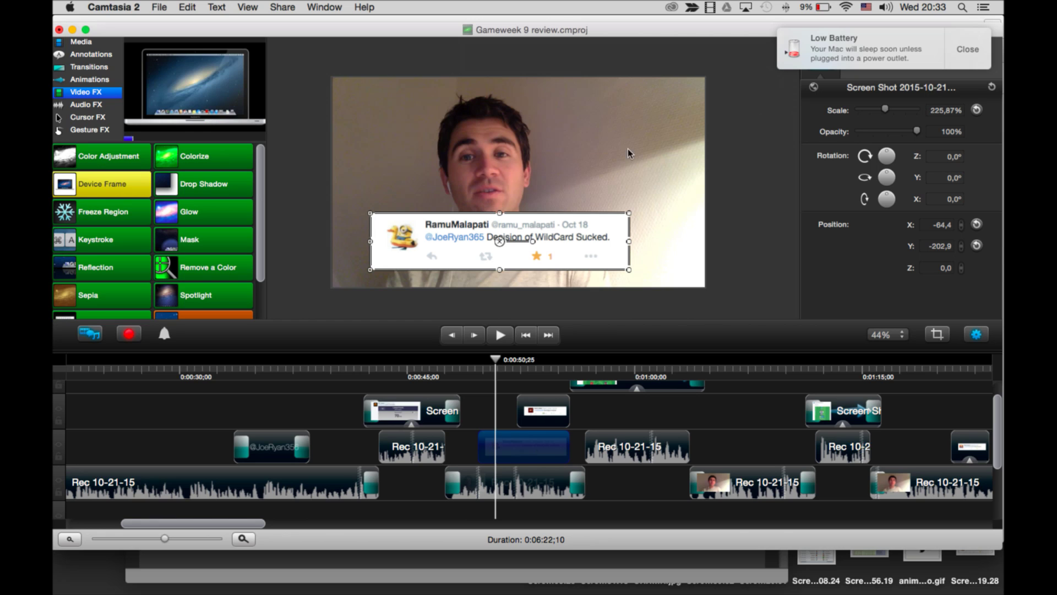
drag(120, 181, 499, 241)
click(187, 190)
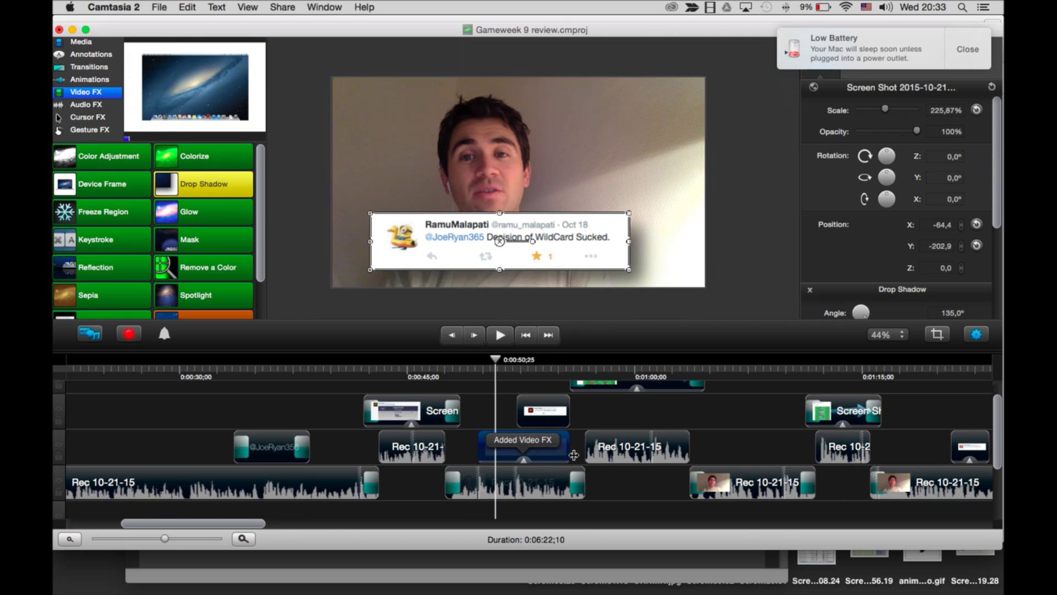
drag(574, 455, 545, 438)
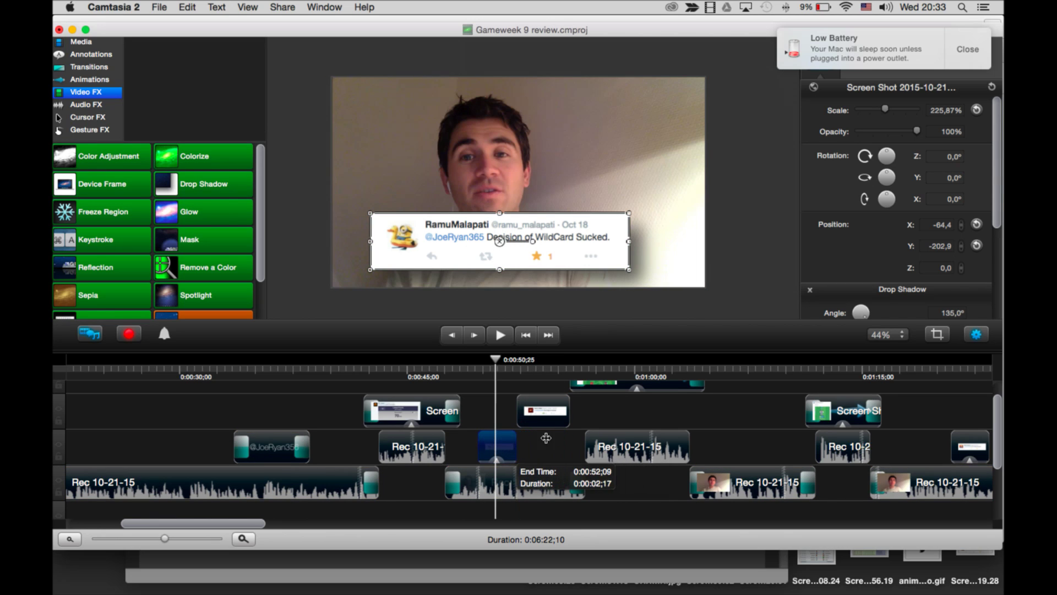
Enlarge the "Sturridge is injured" tweet to 230,80% and position it at X -34,1, Y -199,2.
click(539, 367)
click(586, 140)
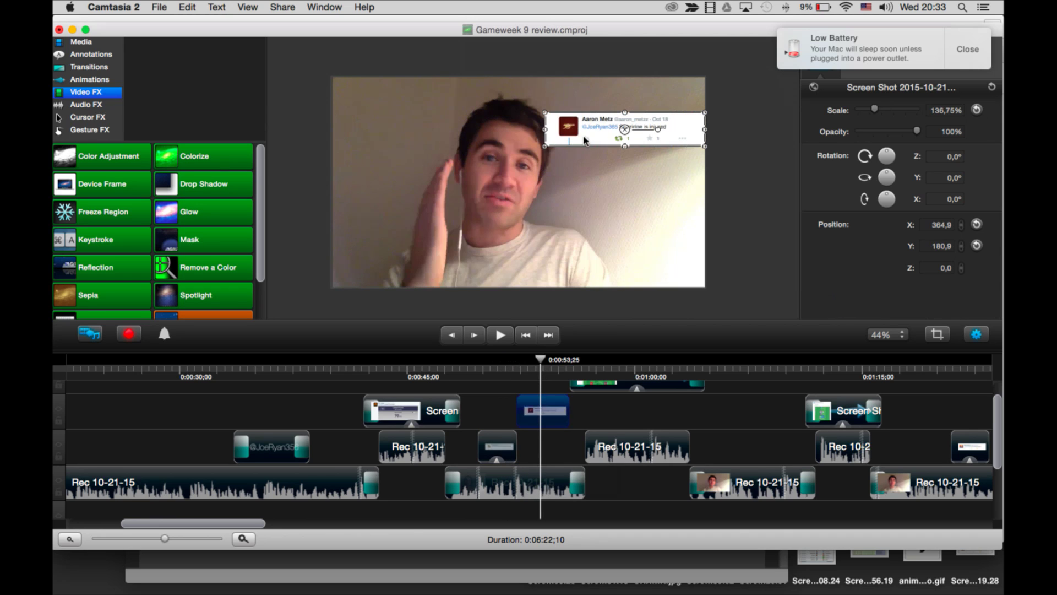
drag(620, 132, 508, 213)
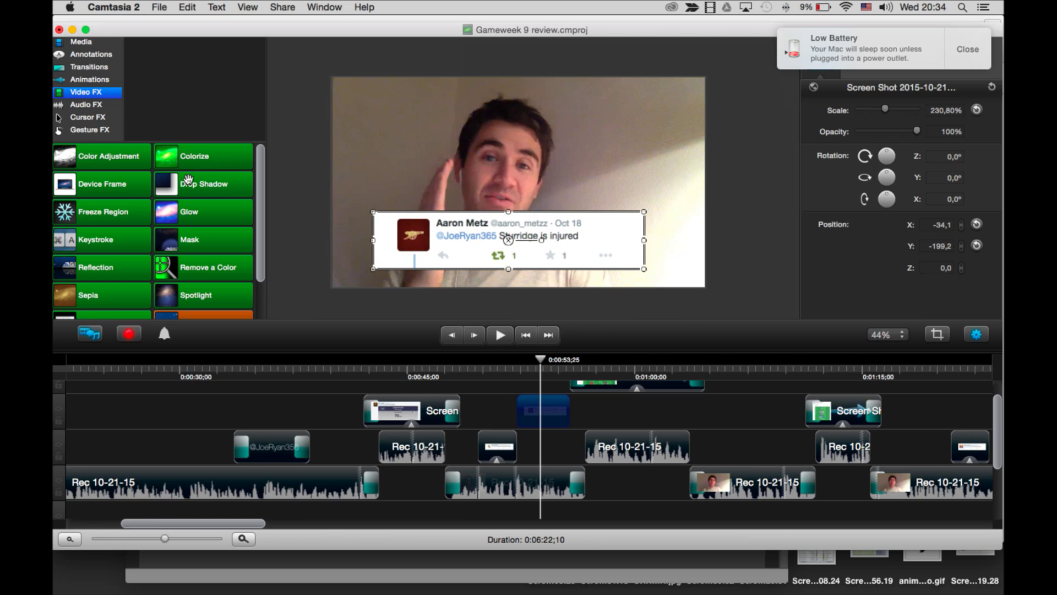
Add a Drop Shadow to the "Sturridge is injured" tweet and preview the sequence of tweets.
click(203, 185)
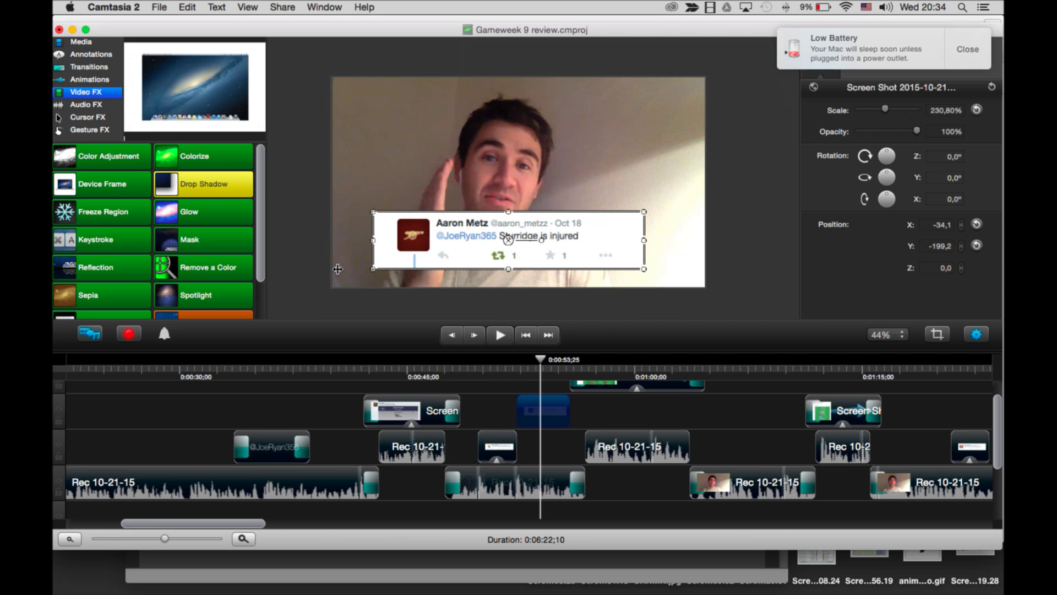
drag(222, 203, 542, 410)
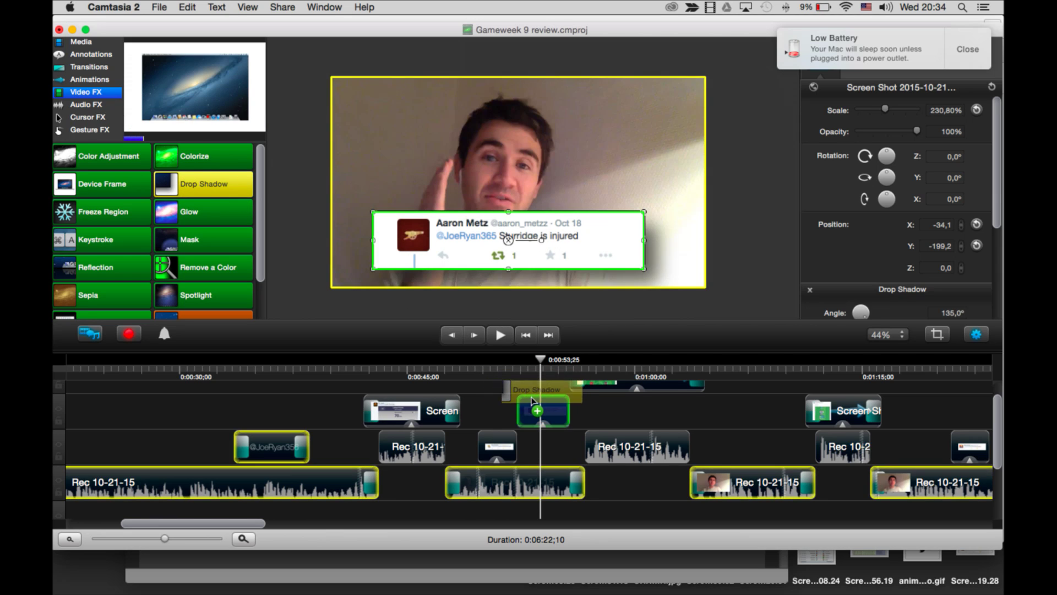
click(485, 367)
key(space)
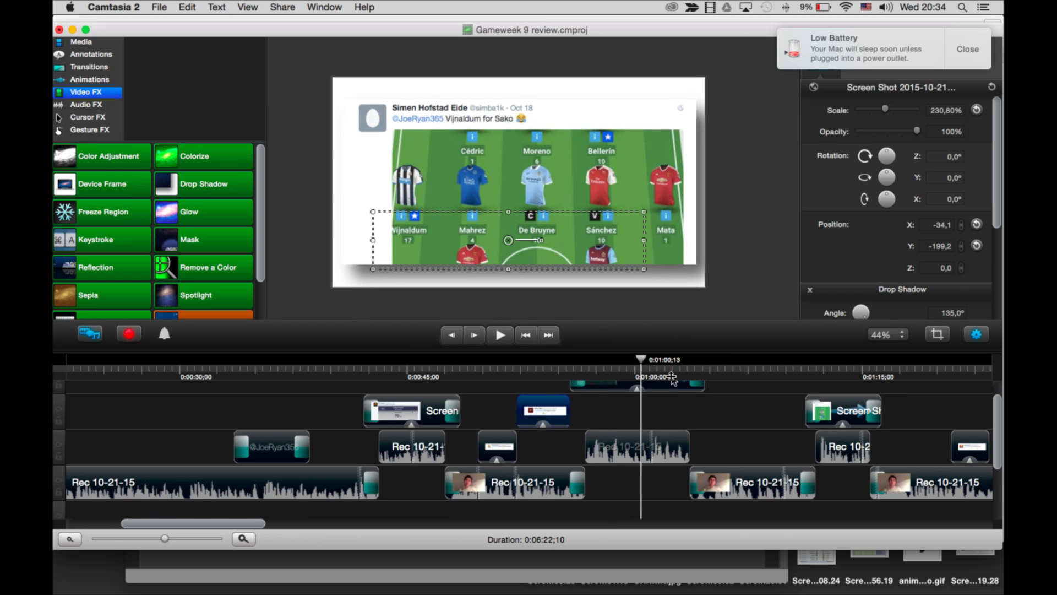
click(502, 337)
drag(609, 380, 543, 367)
Apply Fade In/Out transitions to both ends of the WildCard and Sturridge tweet clips.
click(87, 68)
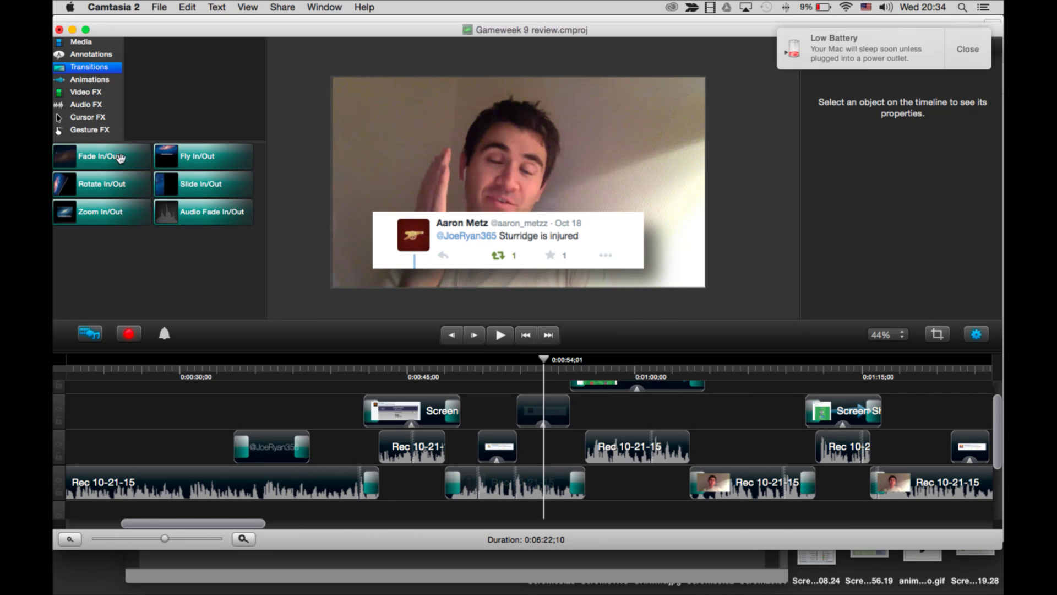
click(104, 155)
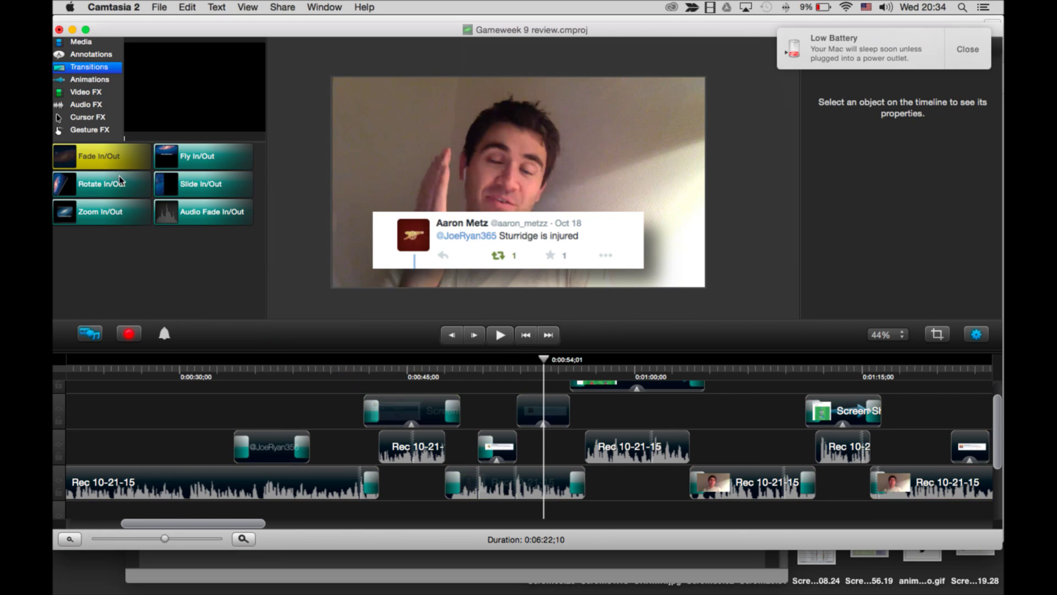
drag(102, 158, 534, 410)
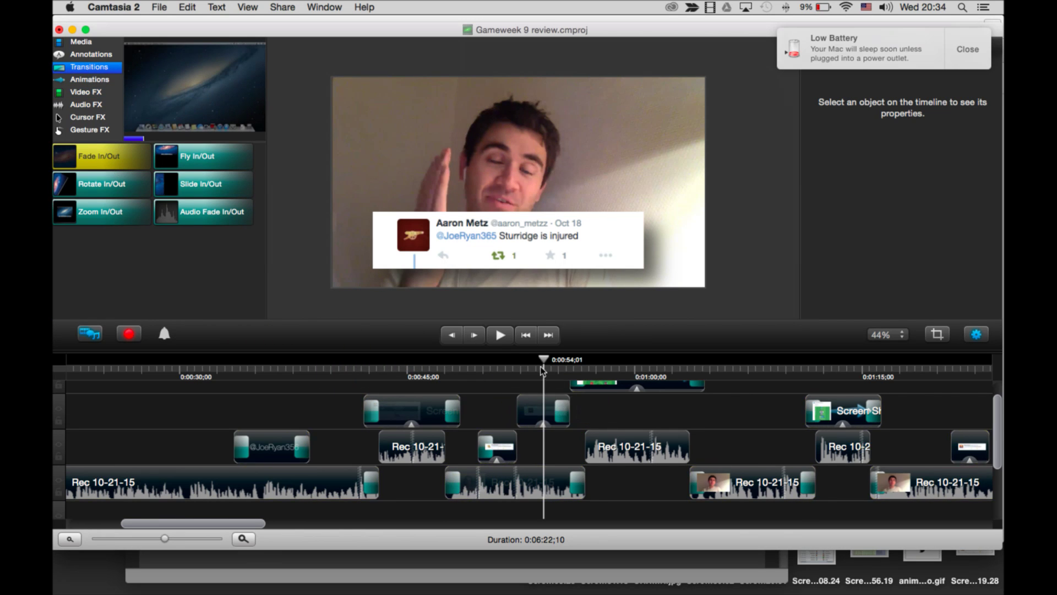
Preview the faded tweets and move the Sturridge tweet to X -41,1, Y -222,2, comparing it with the WildCard tweet.
click(487, 368)
key(space)
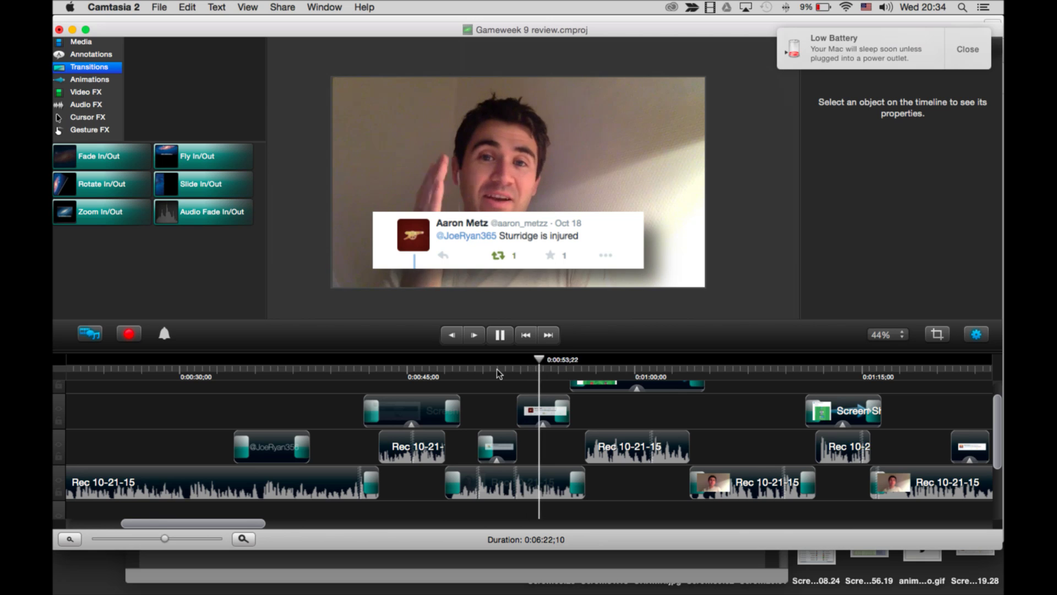
drag(529, 251, 527, 258)
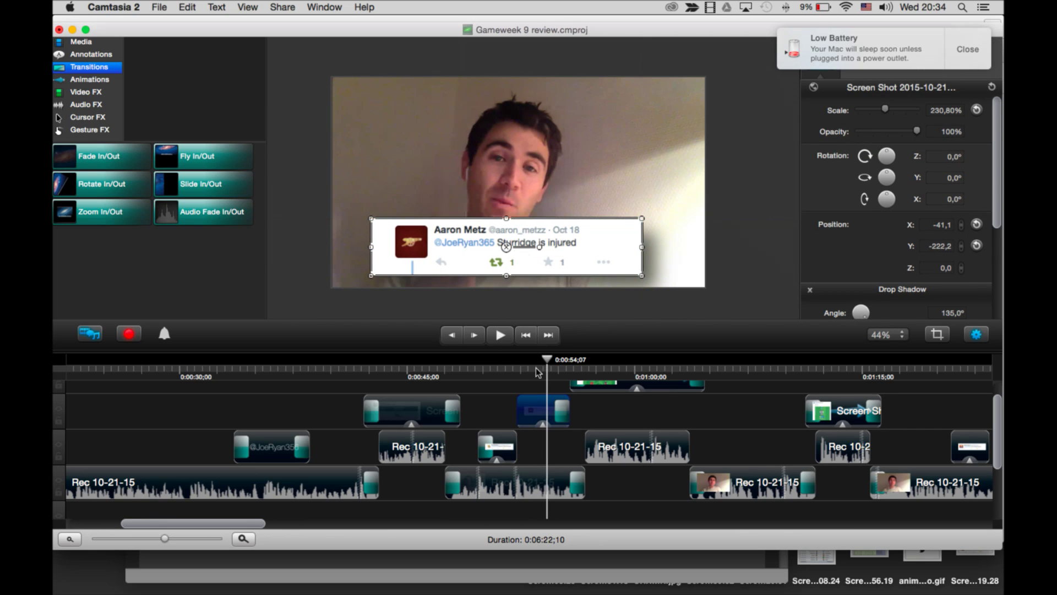
drag(538, 373, 510, 373)
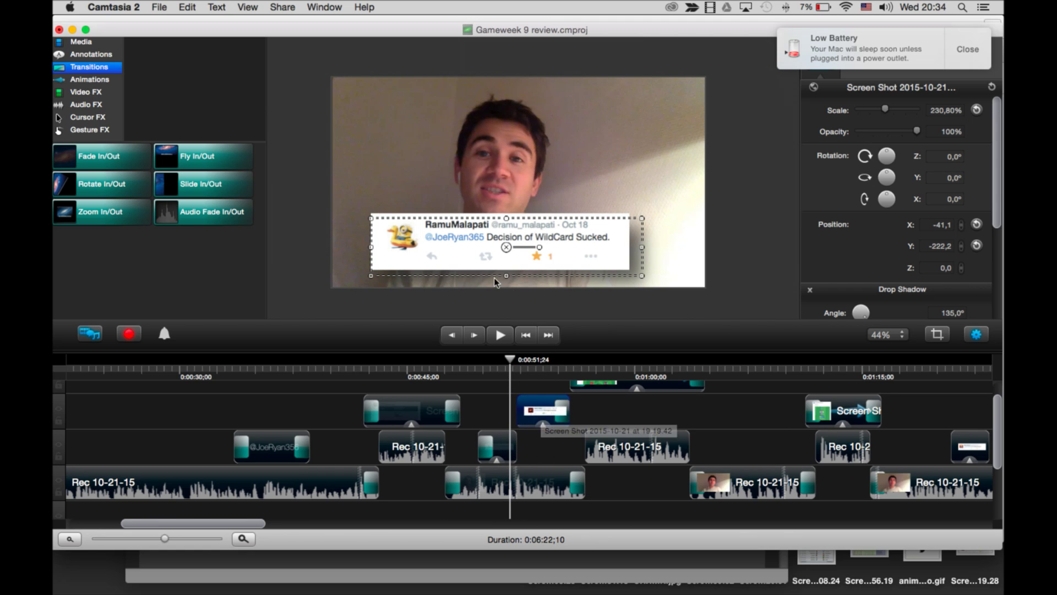
Resize the "Sturridge is injured" tweet to 228,81% at X -63,1, Y -202,7, aligning it with the WildCard tweet.
mouse_move(508, 364)
mouse_down()
mouse_move(446, 364)
mouse_move(499, 370)
mouse_up()
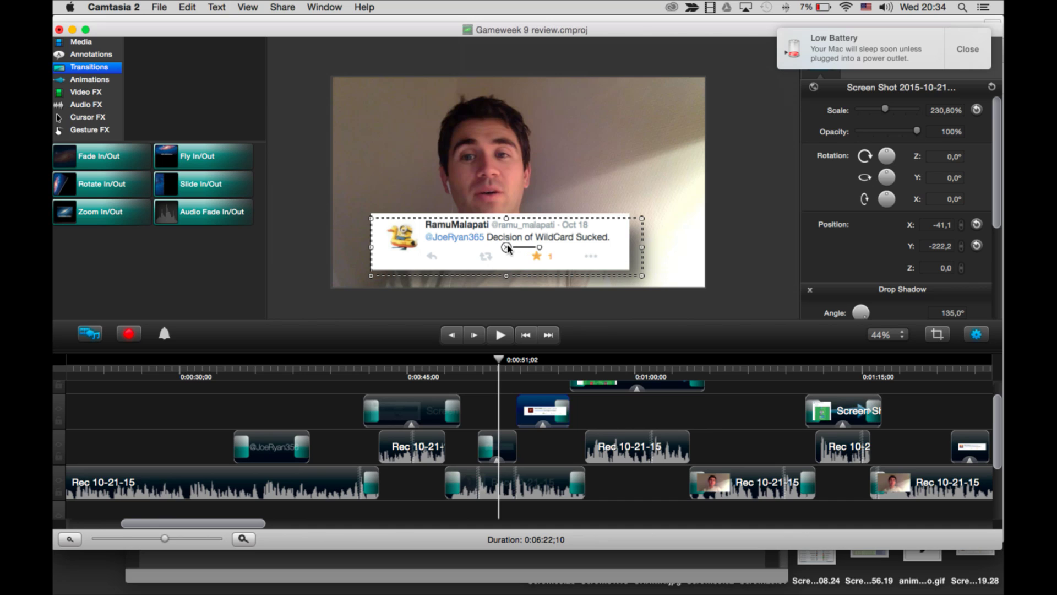
drag(508, 246, 500, 215)
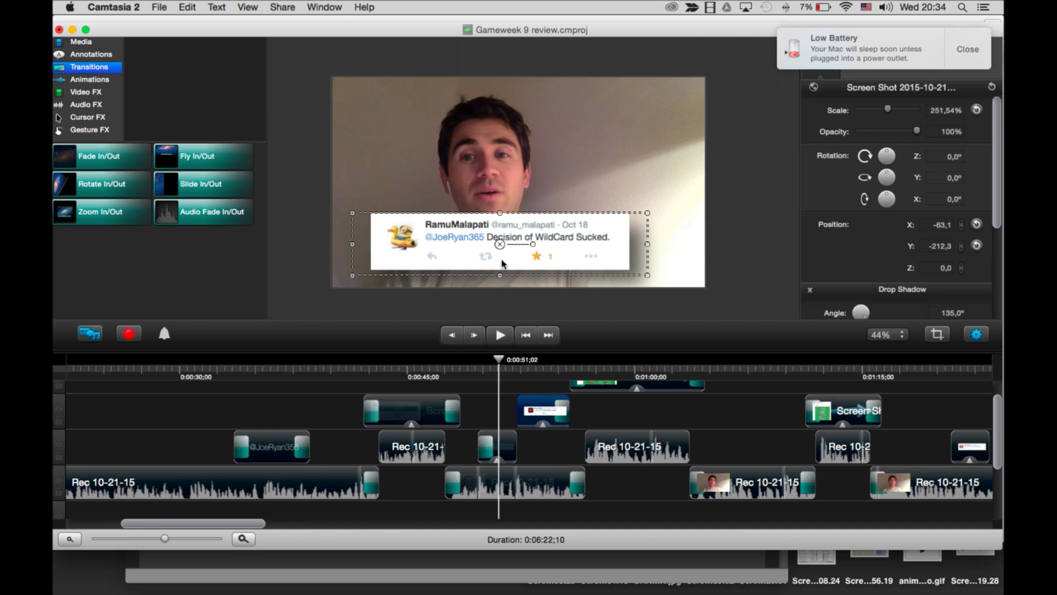
drag(500, 273, 500, 269)
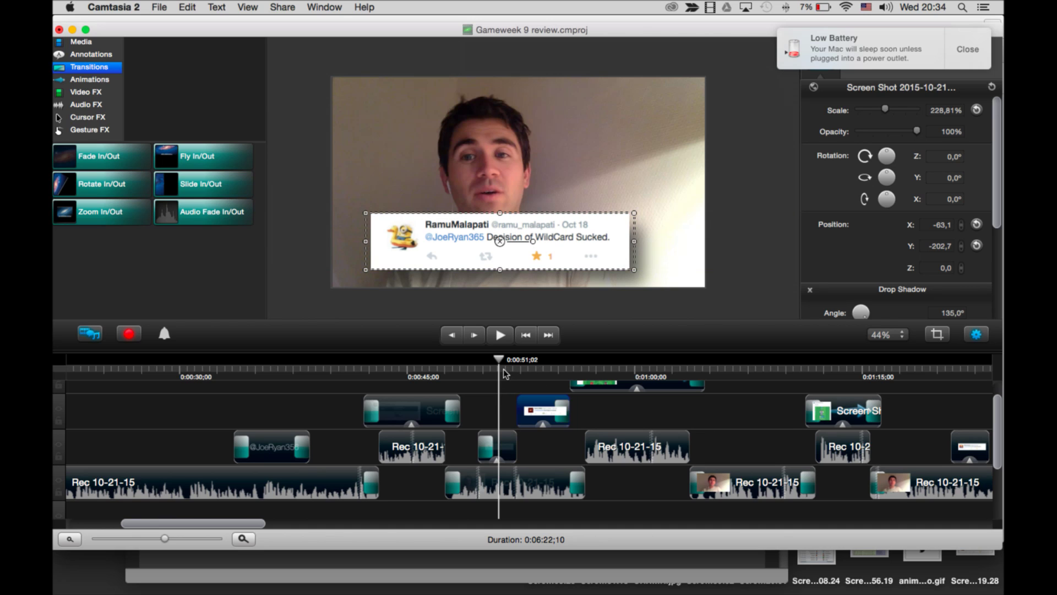
drag(502, 370, 536, 370)
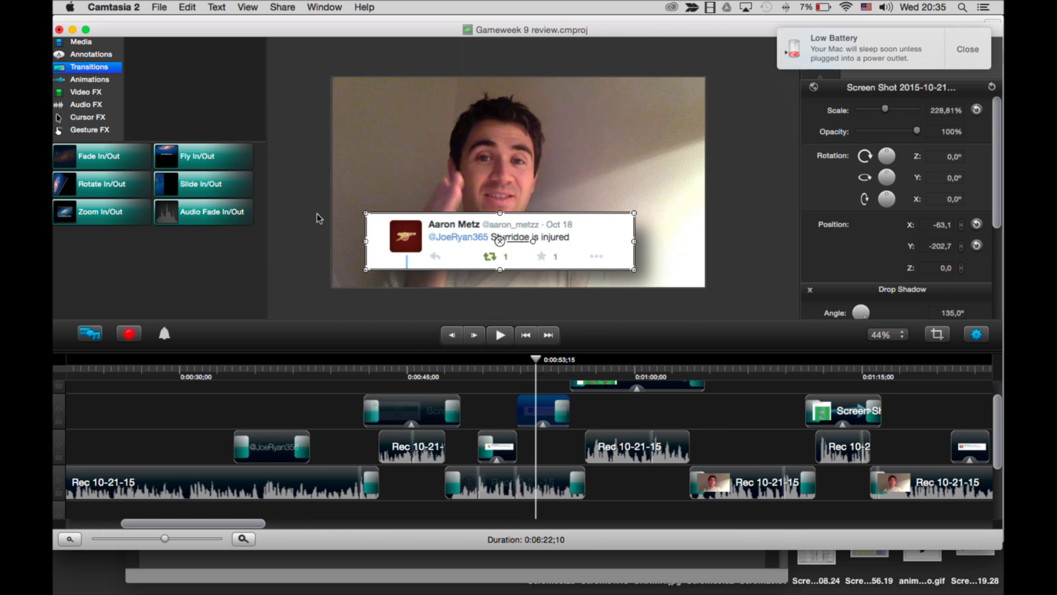
Crop both side edges of the "Sturridge is injured" tweet slightly to match the WildCard tweet's width.
click(936, 334)
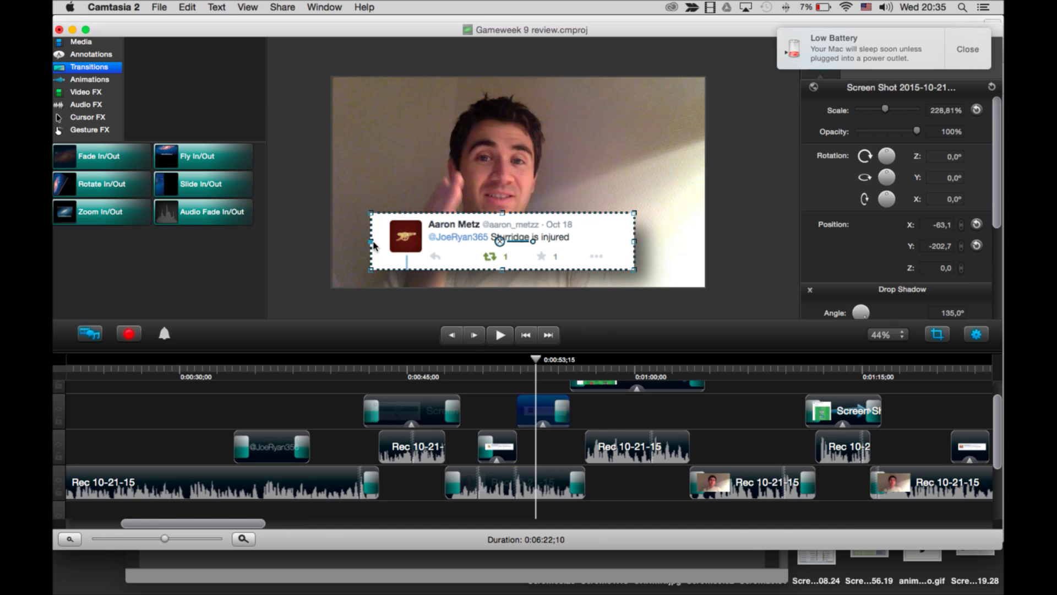
mouse_move(533, 363)
mouse_down()
mouse_move(498, 368)
mouse_move(532, 369)
mouse_up()
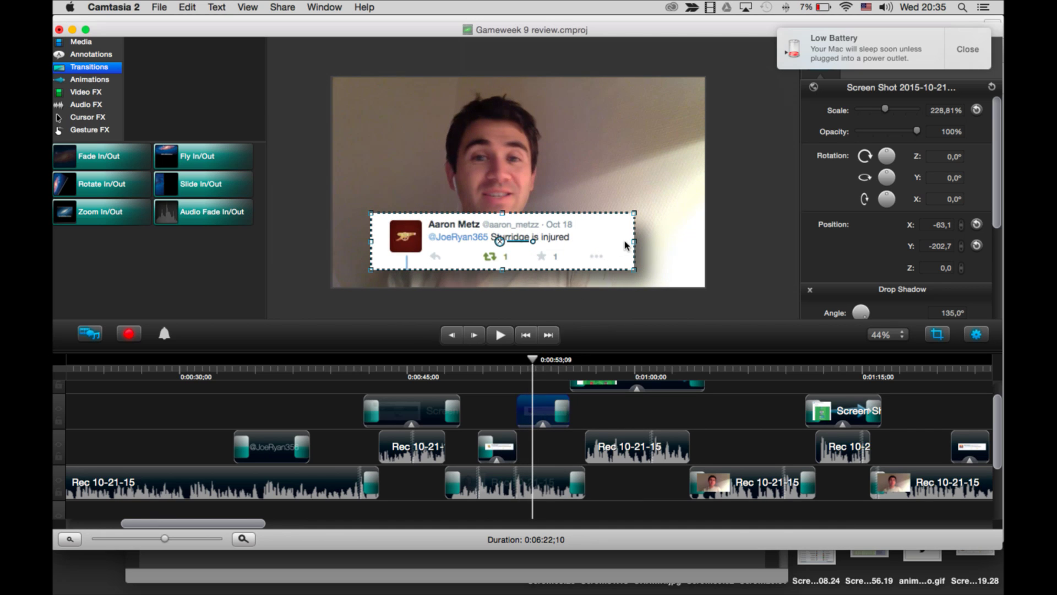
drag(634, 242, 629, 246)
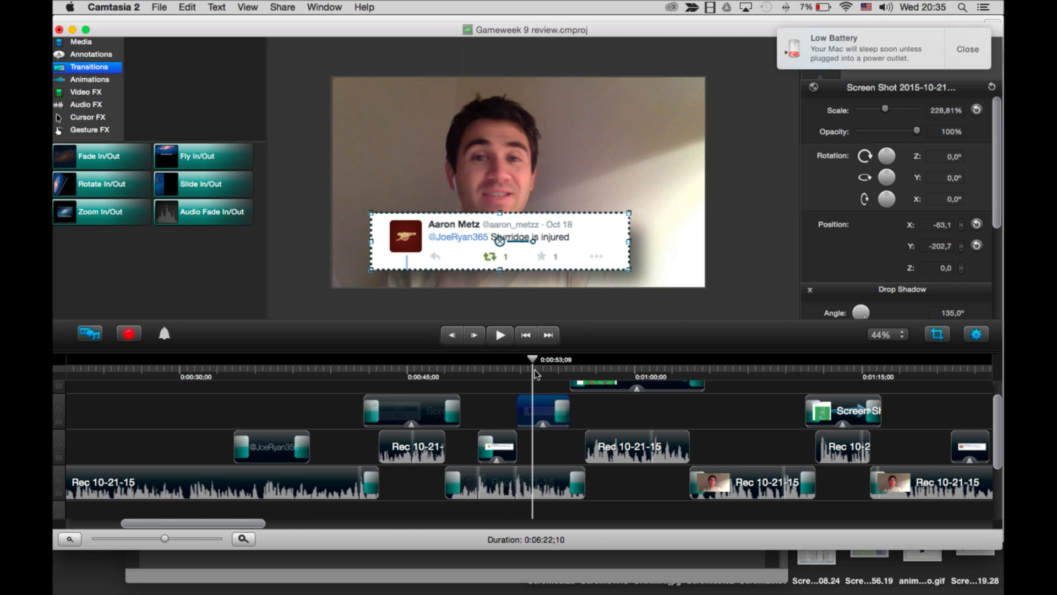
Move the WildCard and Sturridge tweets together to the horizontal centre of the frame and slightly upward, and preview the following clips.
mouse_move(537, 375)
mouse_down()
mouse_move(509, 375)
mouse_move(533, 374)
mouse_move(517, 383)
mouse_up()
super+click(496, 446)
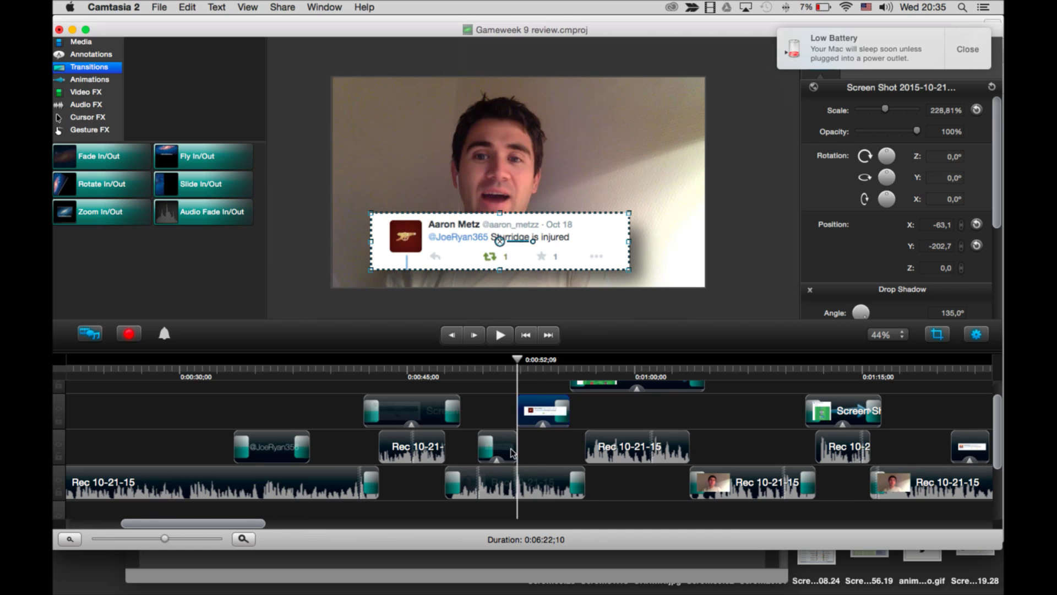
click(500, 243)
drag(499, 240, 520, 227)
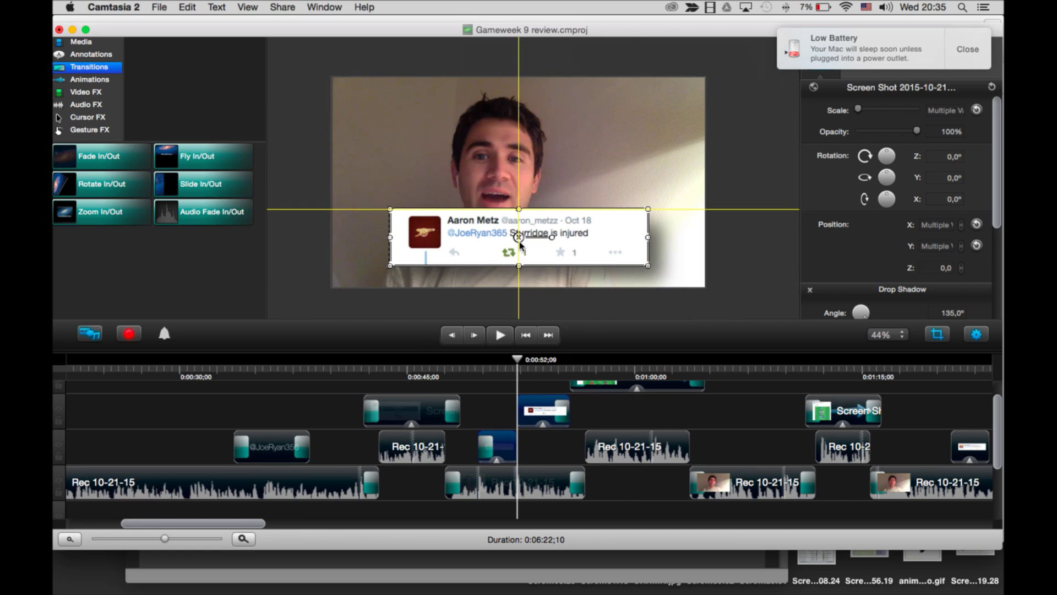
click(933, 338)
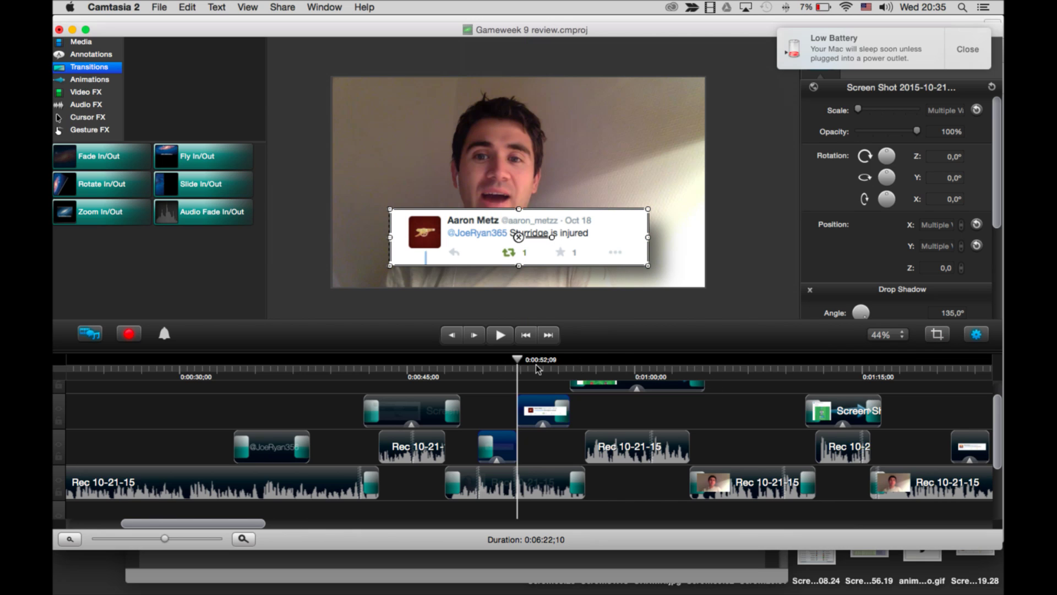
drag(538, 369, 795, 369)
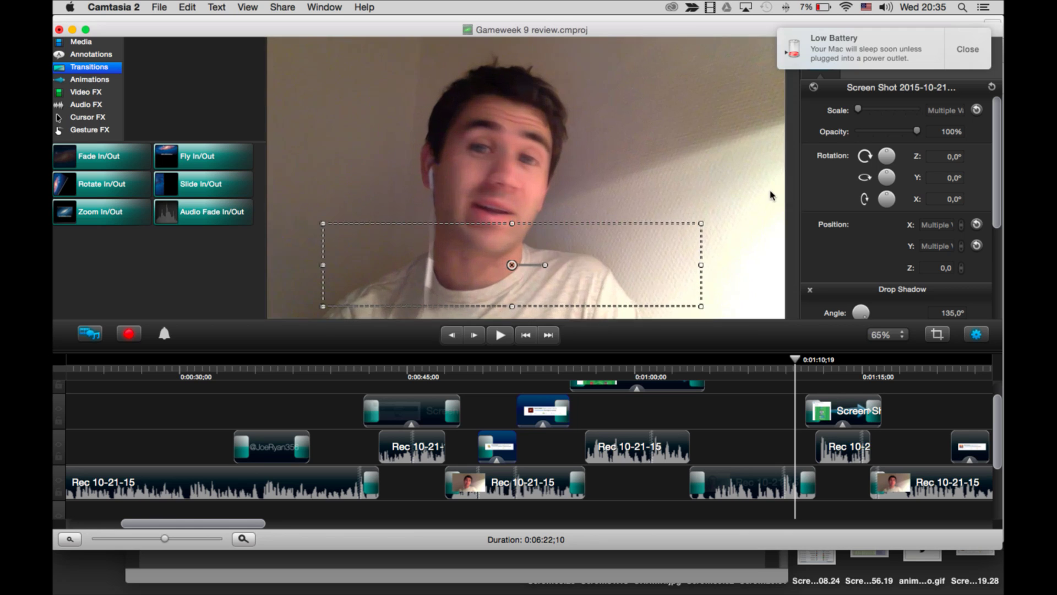
mouse_move(643, 366)
mouse_down()
mouse_move(558, 369)
mouse_move(649, 369)
mouse_up()
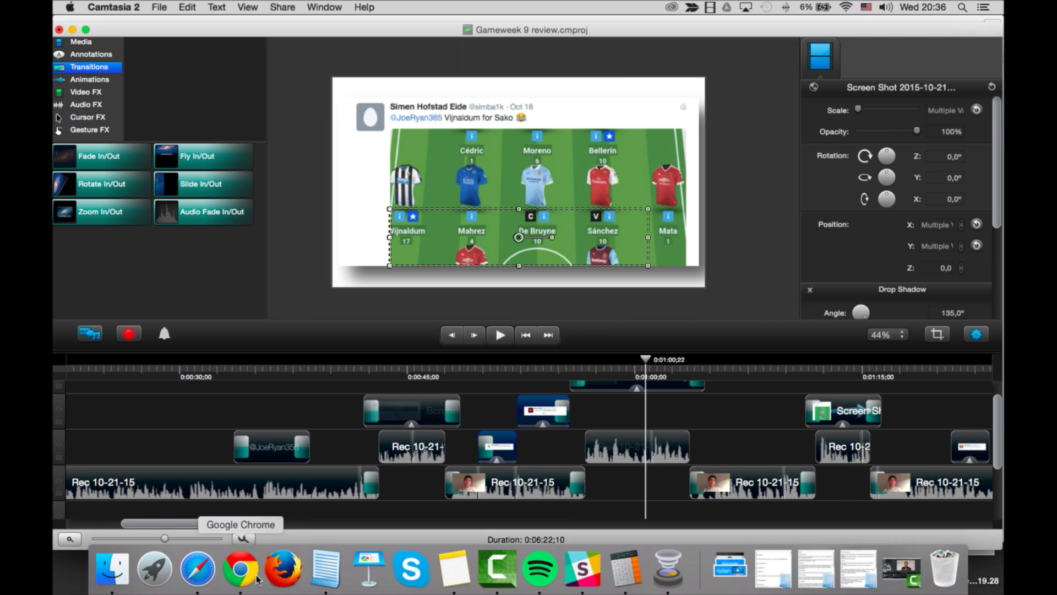
Switch to Chrome, open the Twitter notifications, and go to the YouTube Live Dashboard.
click(242, 577)
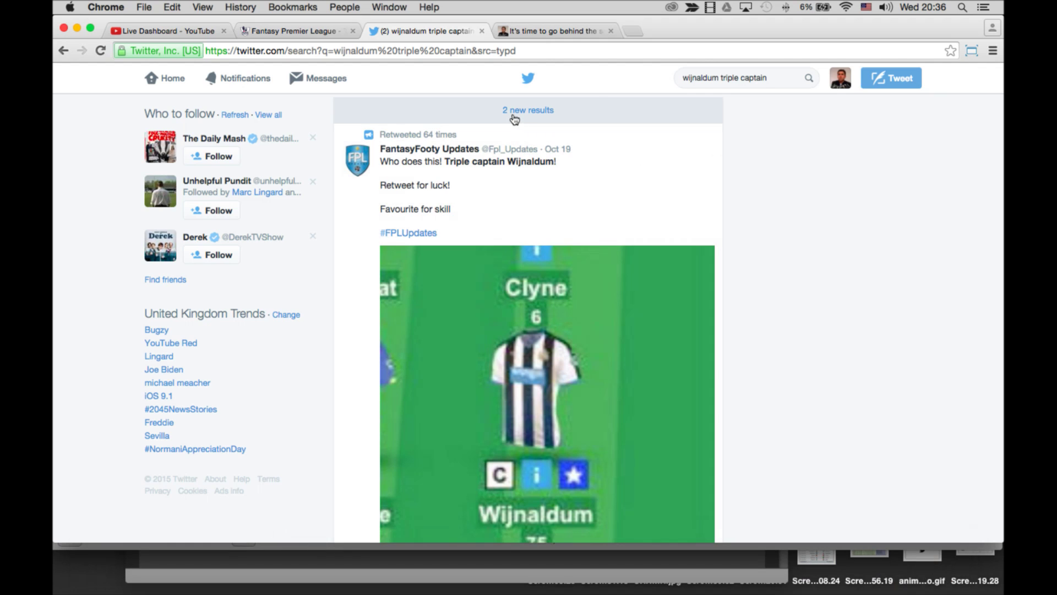
click(243, 78)
click(198, 31)
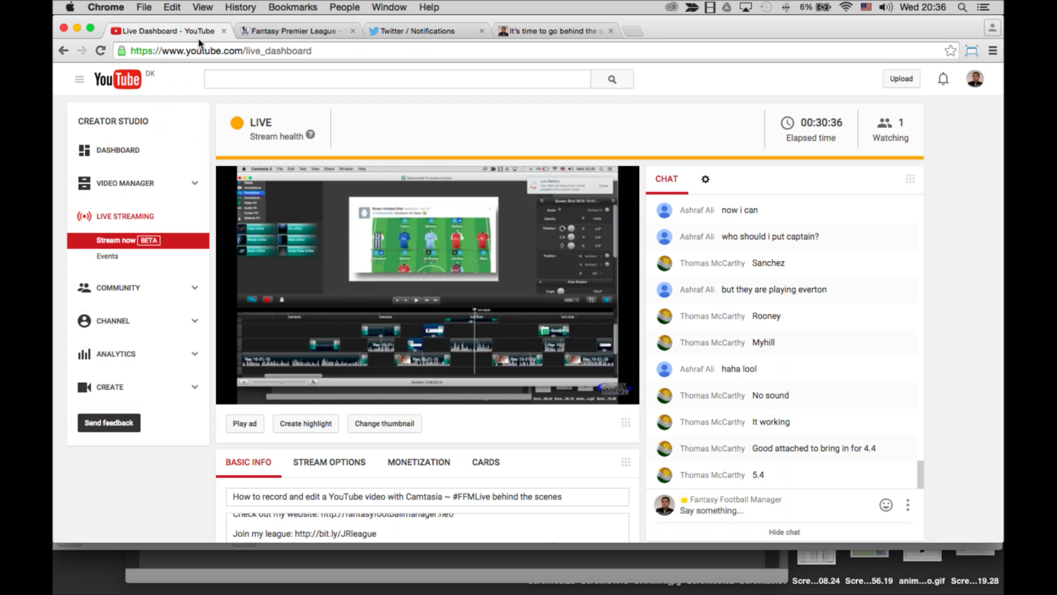
Read back through the viewers' chat messages and the stream status on the Live Dashboard.
scroll(946, 288, down, 1)
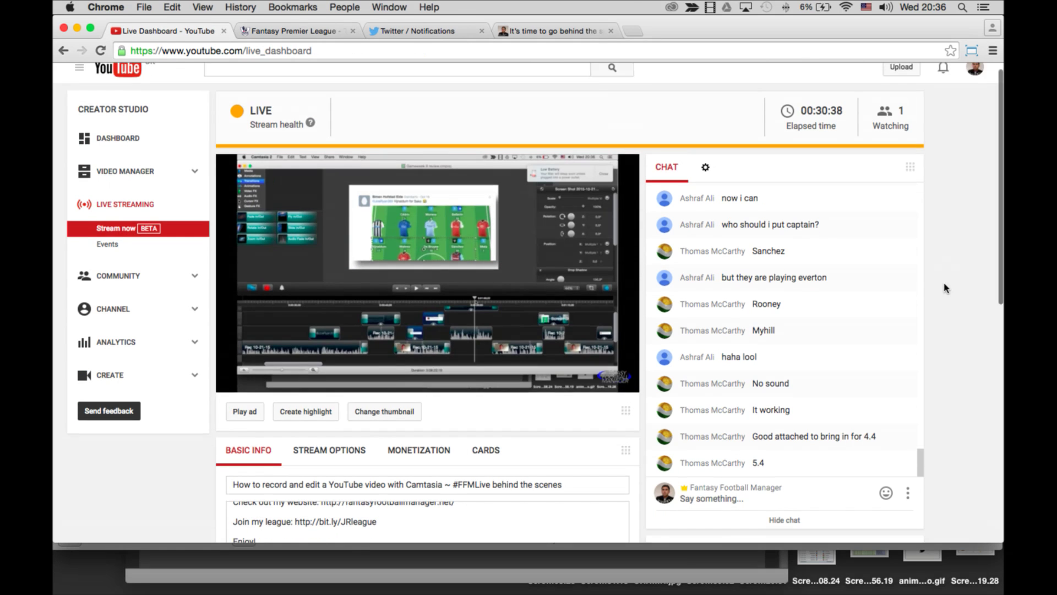
scroll(946, 288, down, 1)
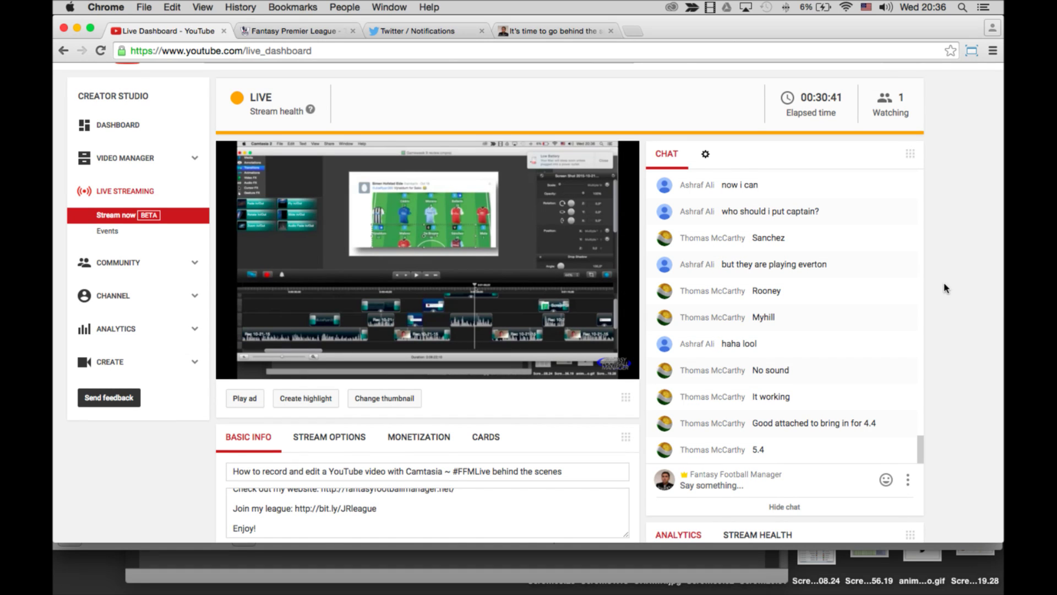
scroll(946, 288, up, 2)
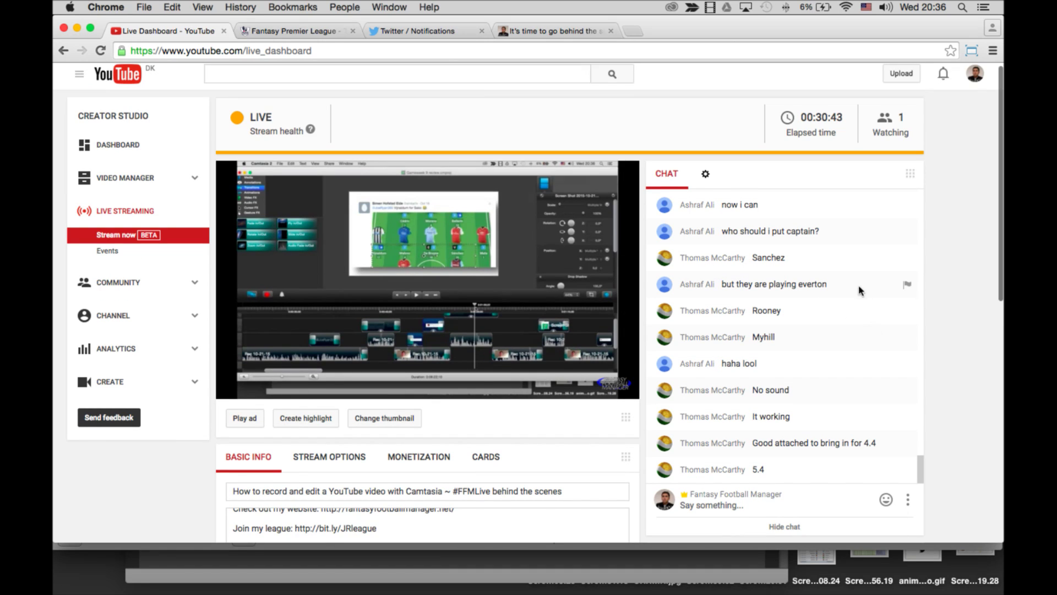
scroll(964, 321, down, 4)
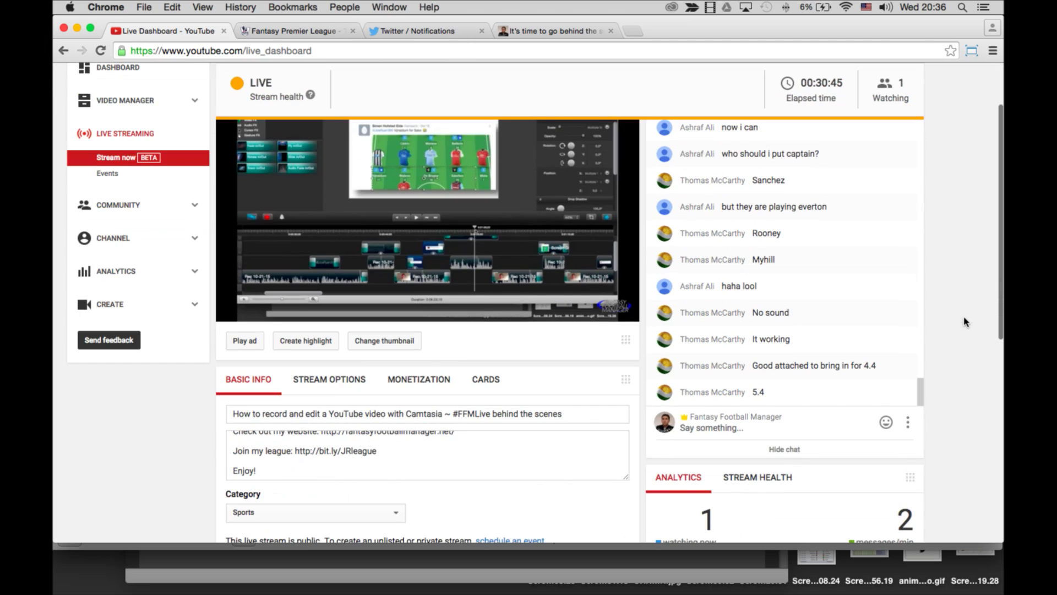
scroll(964, 321, down, 2)
scroll(892, 264, up, 3)
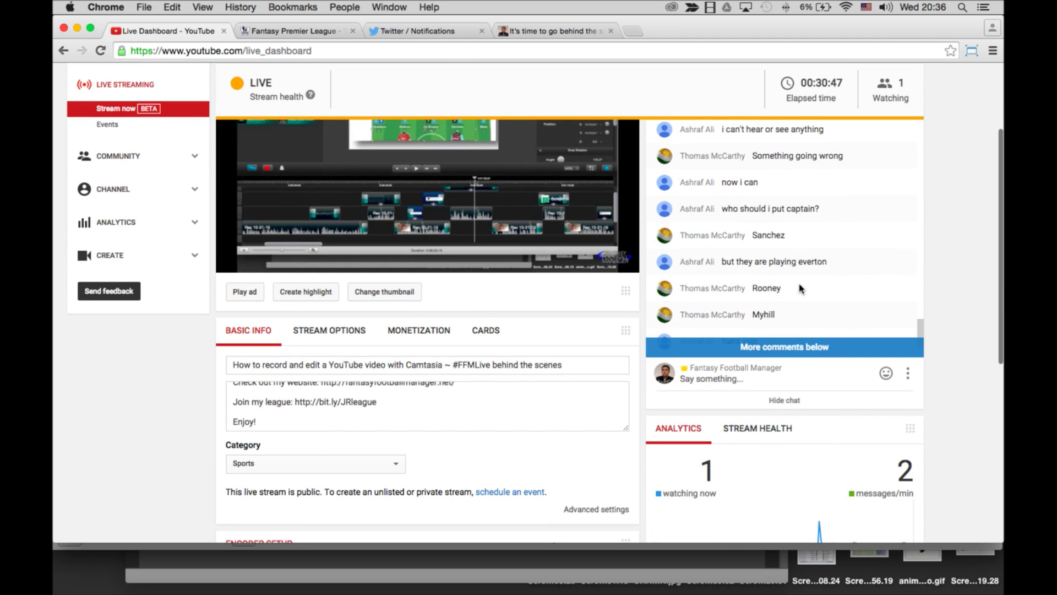
scroll(937, 257, up, 4)
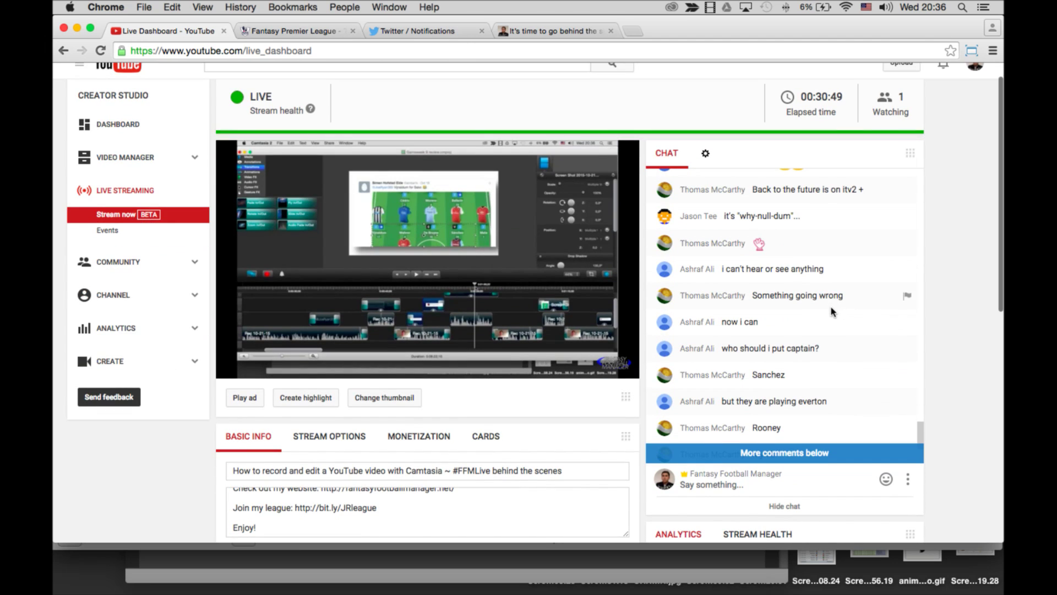
scroll(832, 310, up, 5)
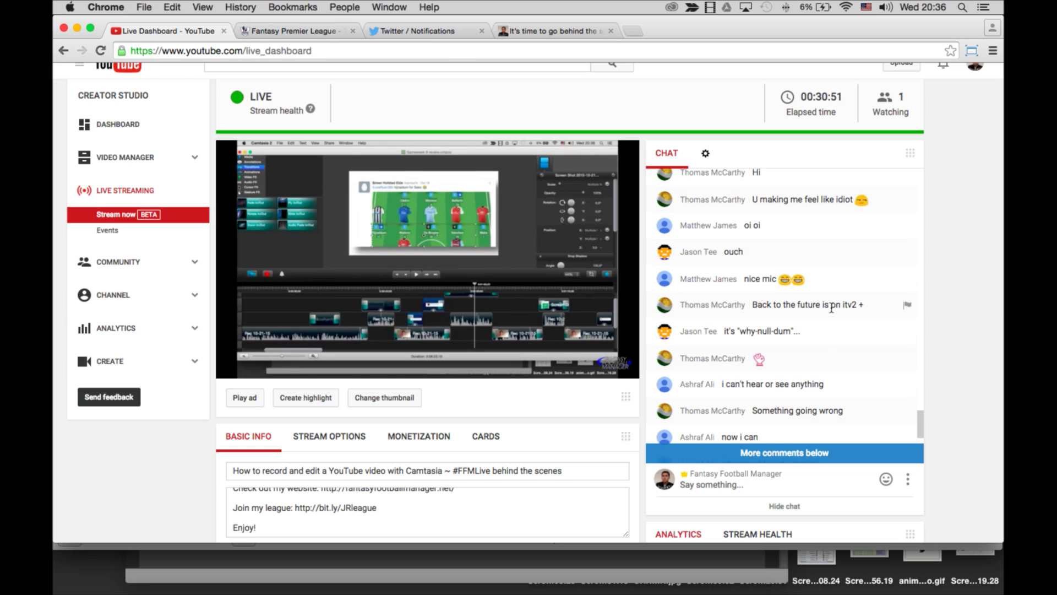
scroll(831, 307, up, 5)
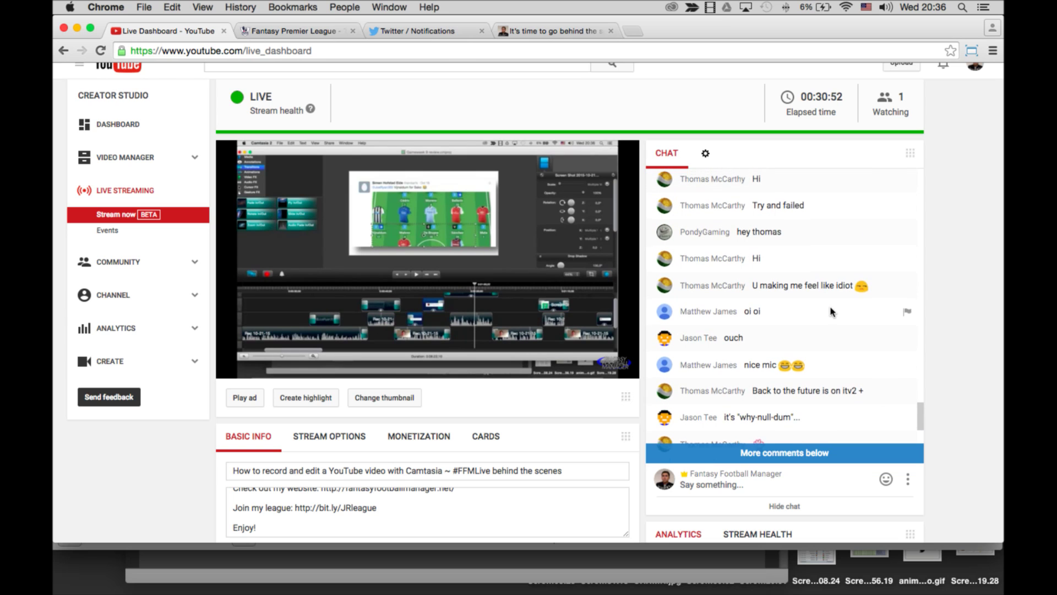
scroll(831, 311, up, 3)
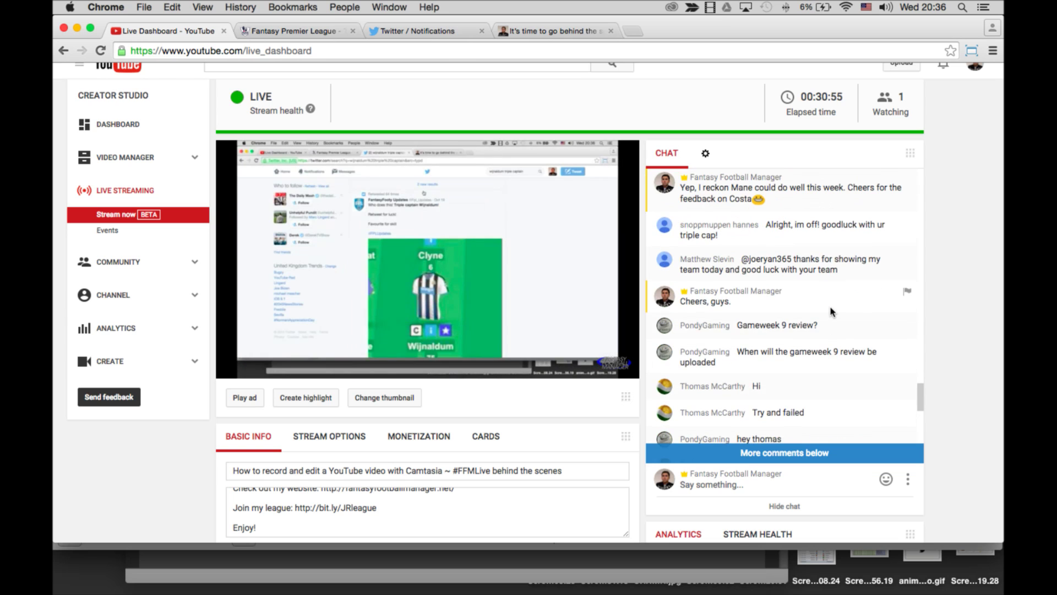
scroll(867, 287, down, 10)
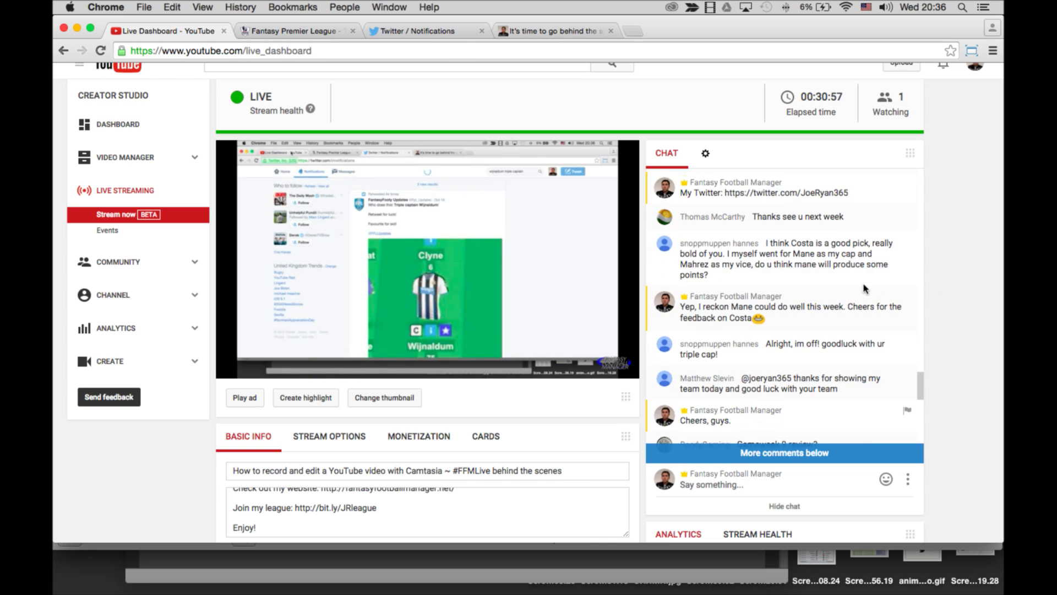
Share the live stream link on Twitter, replacing the suggested title with "Come and spy on my editing my videos...", and close the share window.
scroll(888, 287, down, 15)
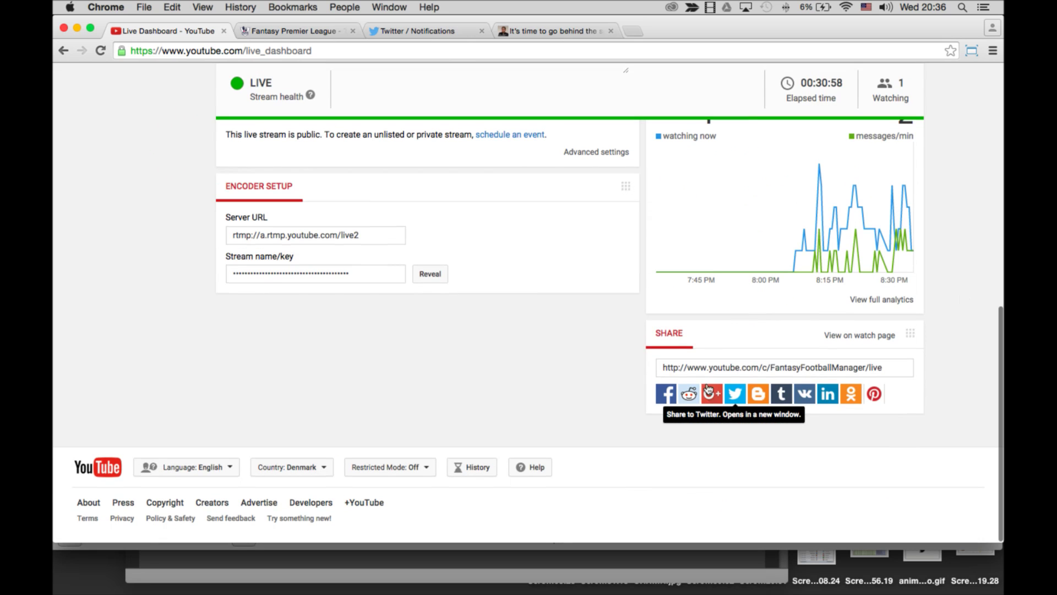
click(736, 394)
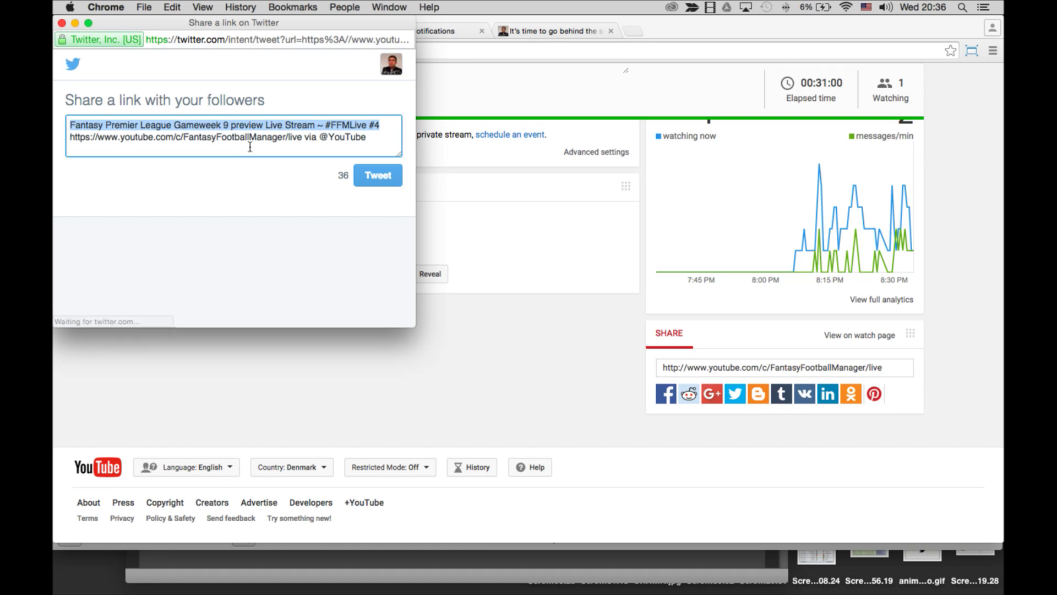
key(BackSpace)
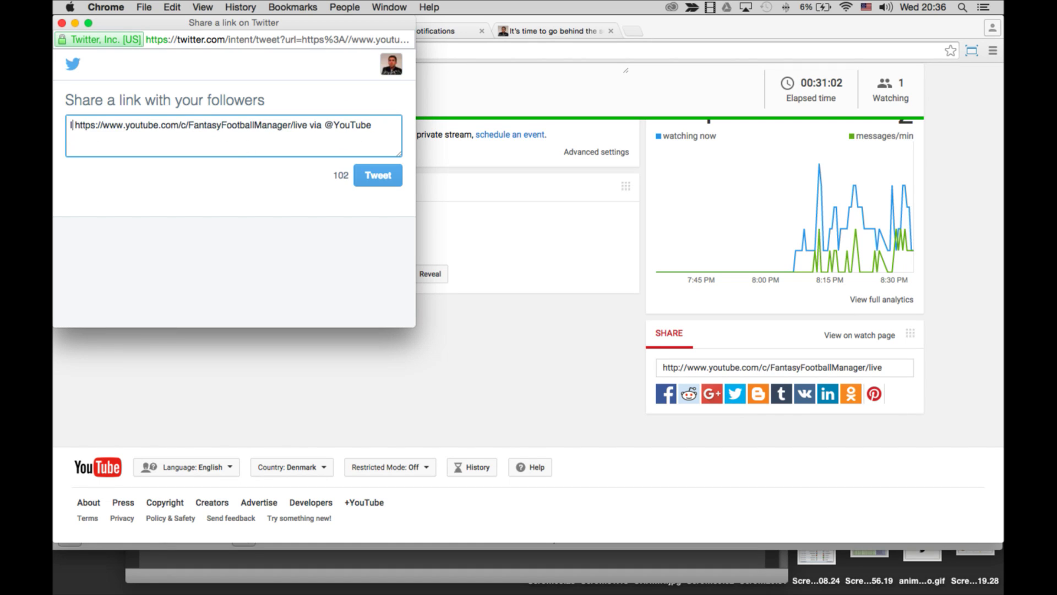
text(I'm live)
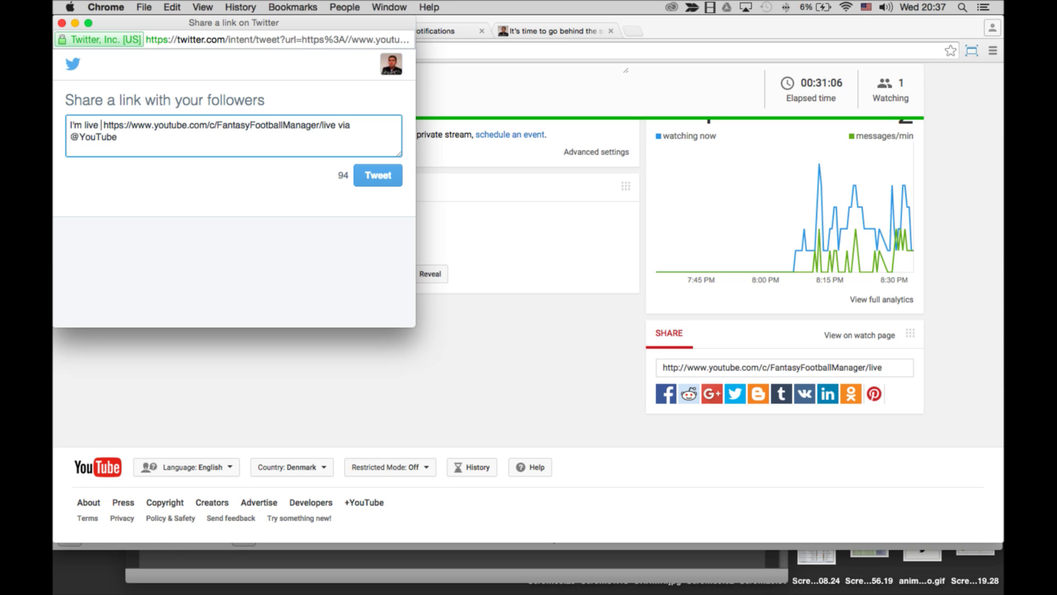
key(super+shift+Left)
text(Come and )
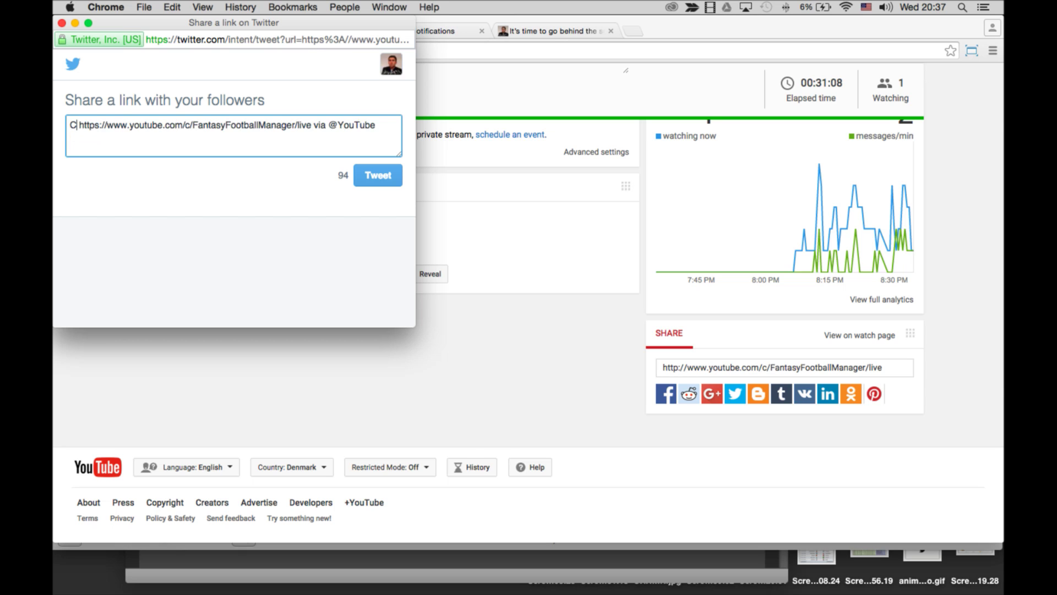
text(spy on my )
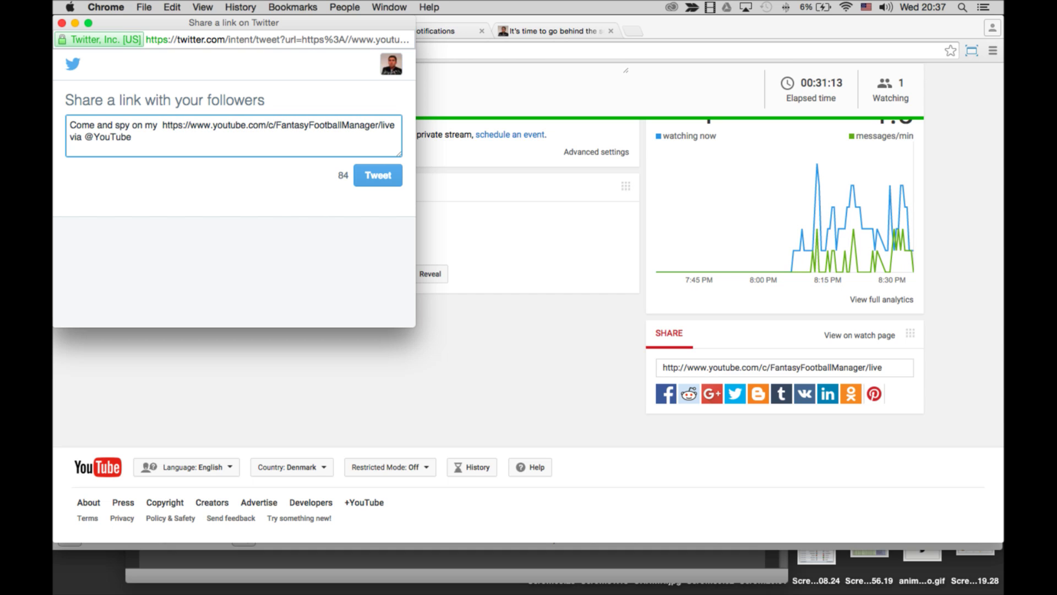
text(editing )
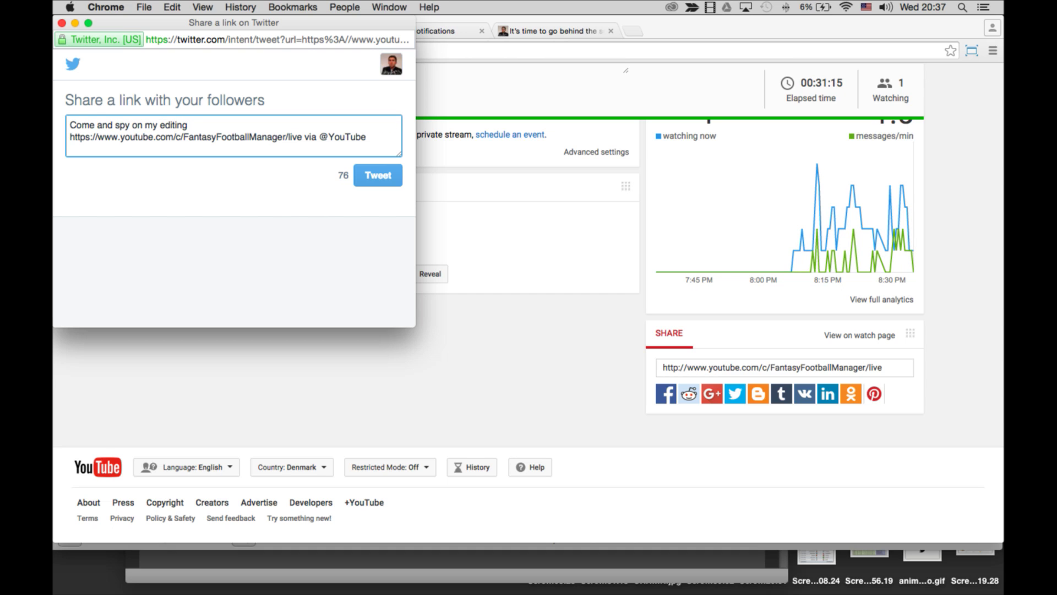
text(my videos...)
click(378, 176)
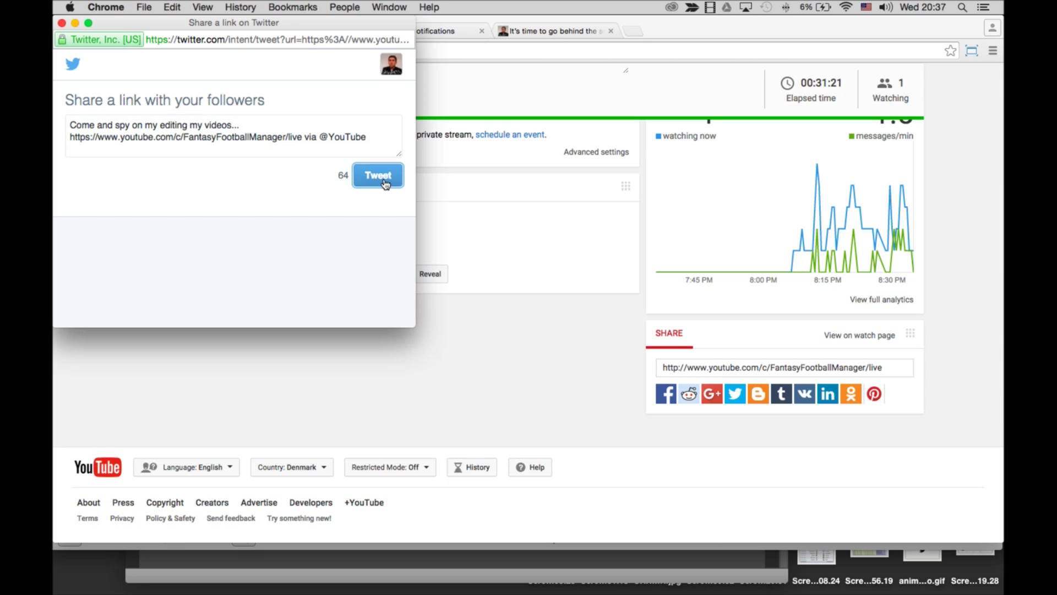
click(61, 22)
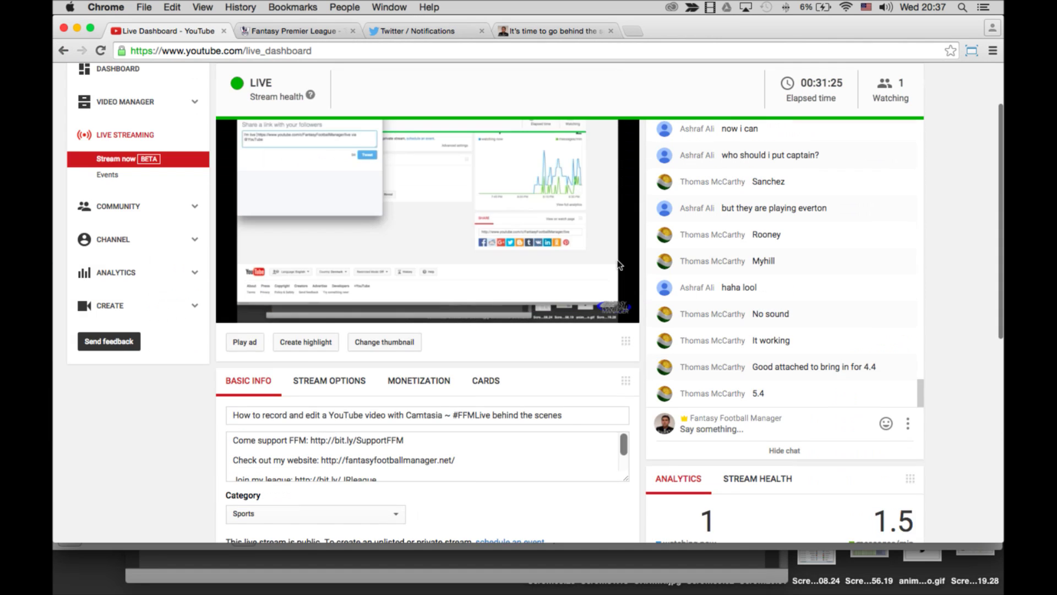
scroll(622, 264, up, 2)
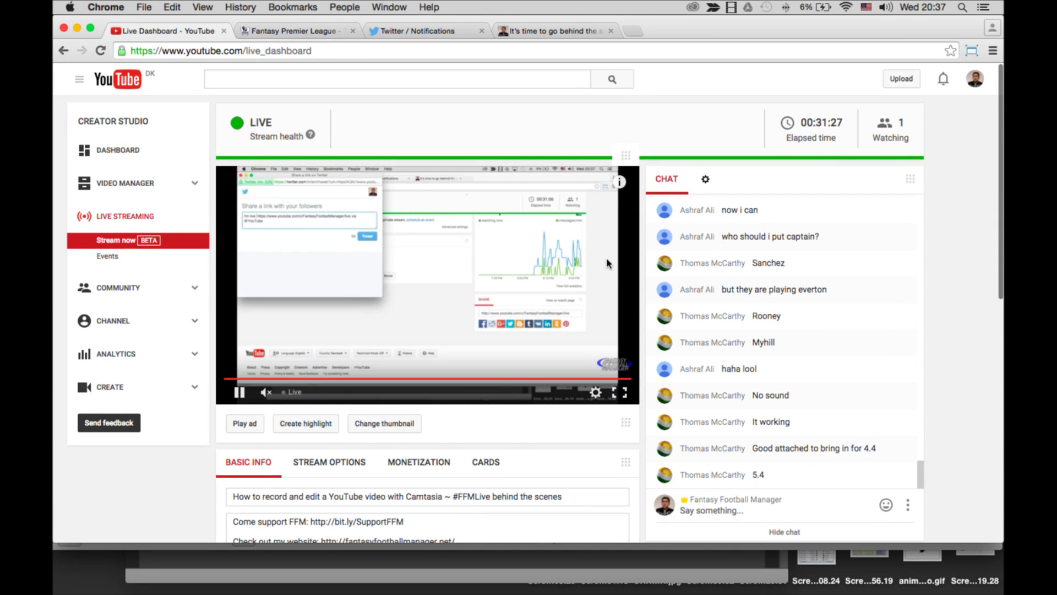
scroll(741, 308, down, 10)
scroll(740, 308, up, 10)
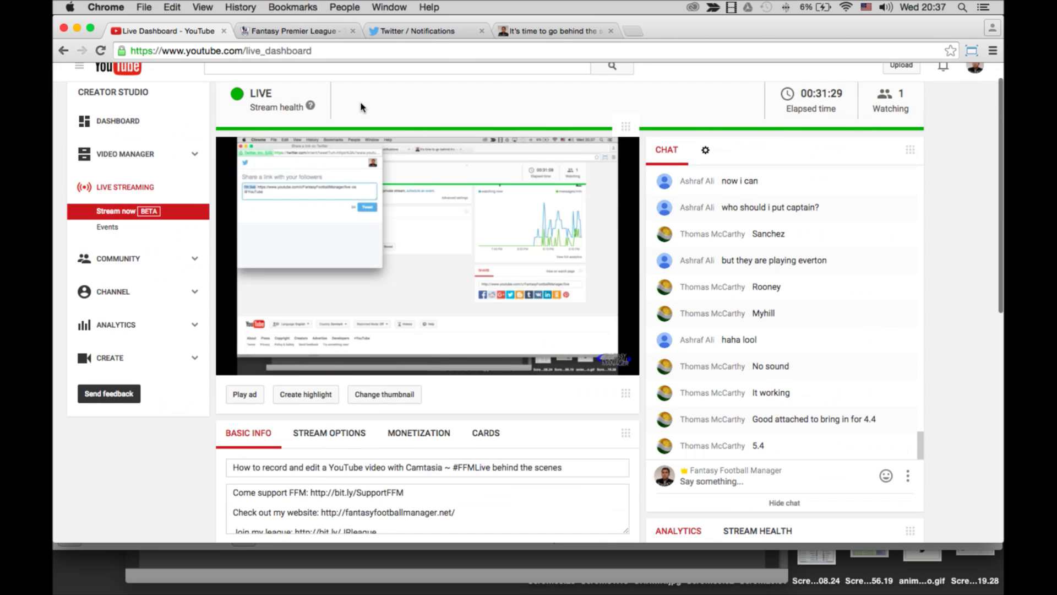
Switch back to Camtasia and scrub through the tweet clips from about 0:01:00 to 0:01:25 to check them.
click(78, 32)
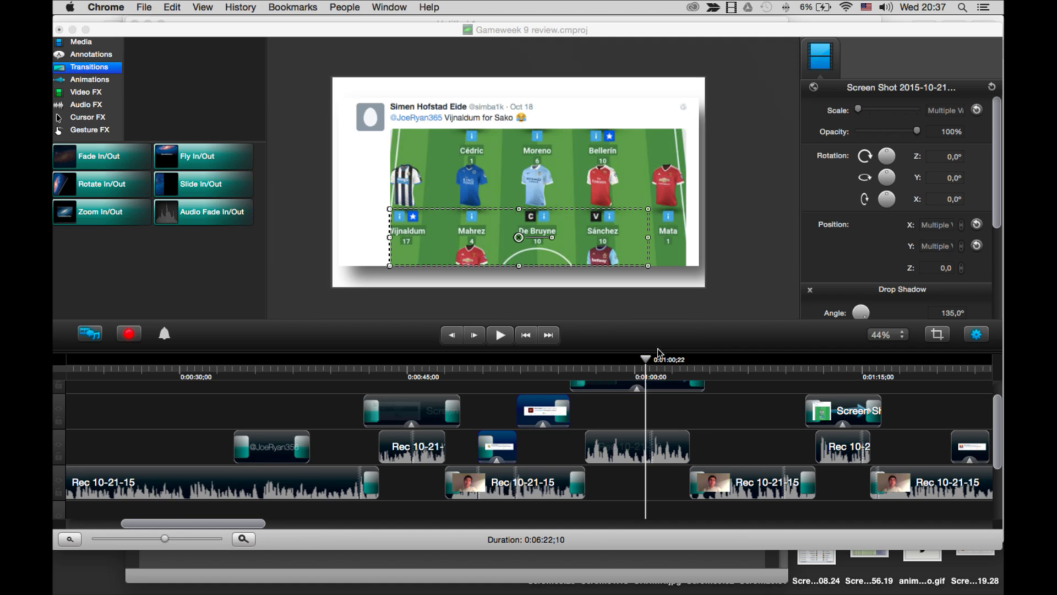
click(634, 373)
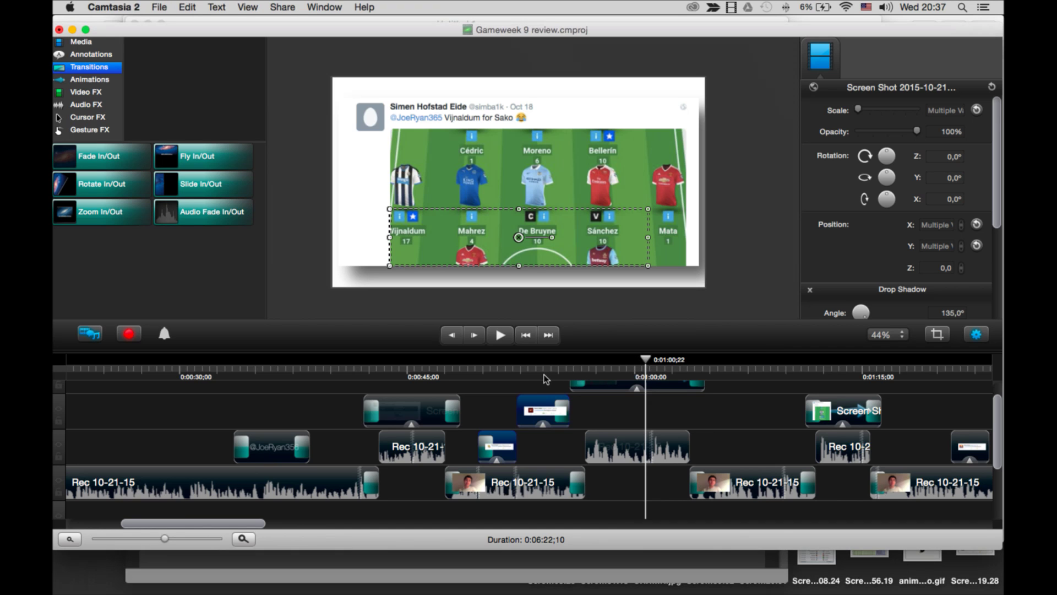
drag(545, 379, 777, 413)
scroll(786, 413, right, 3)
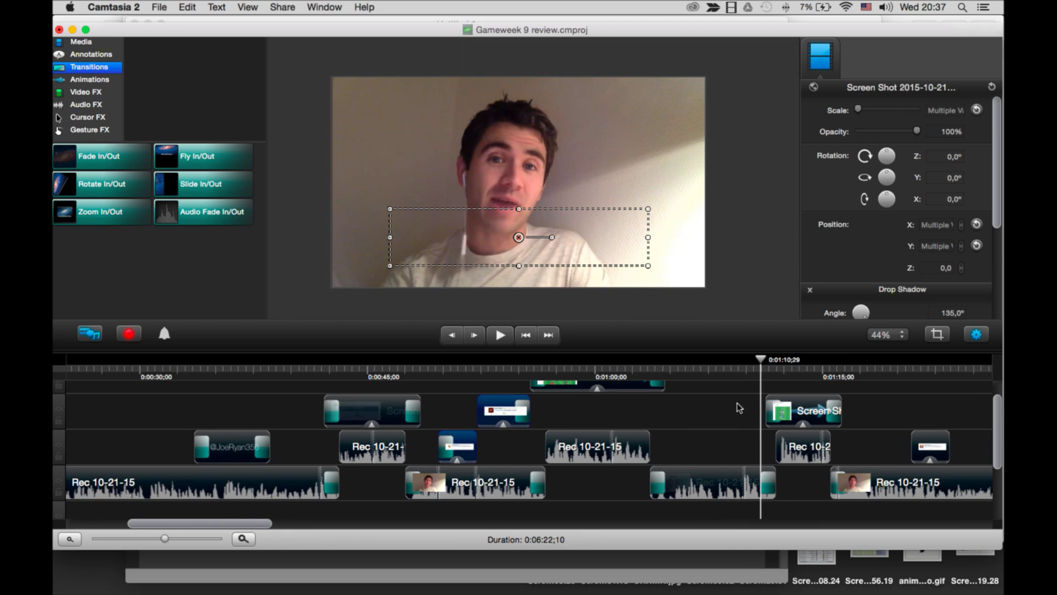
scroll(741, 404, right, 1)
drag(756, 363, 909, 369)
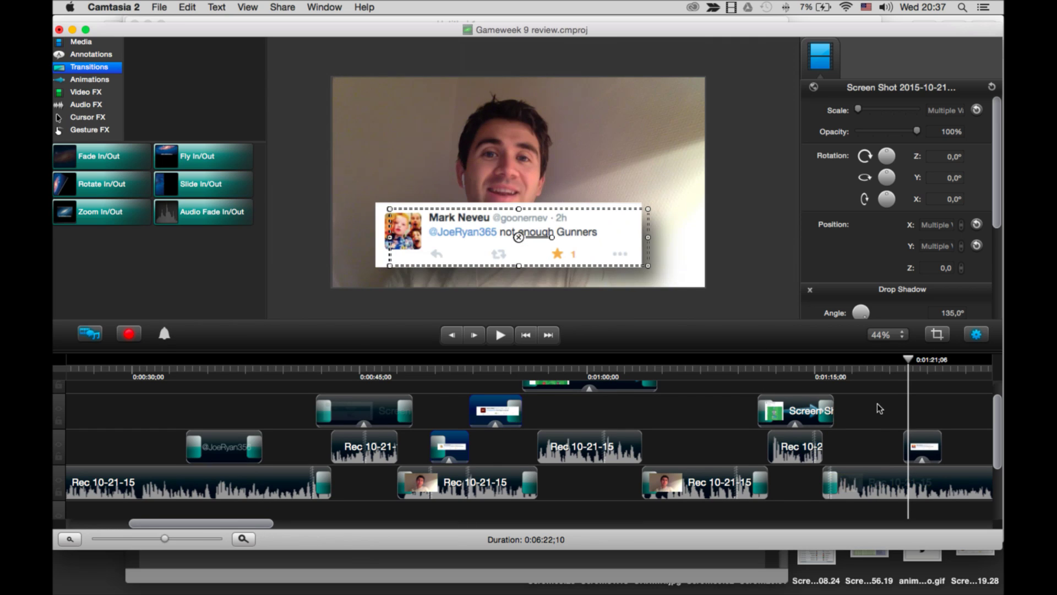
scroll(872, 424, right, 5)
key(space)
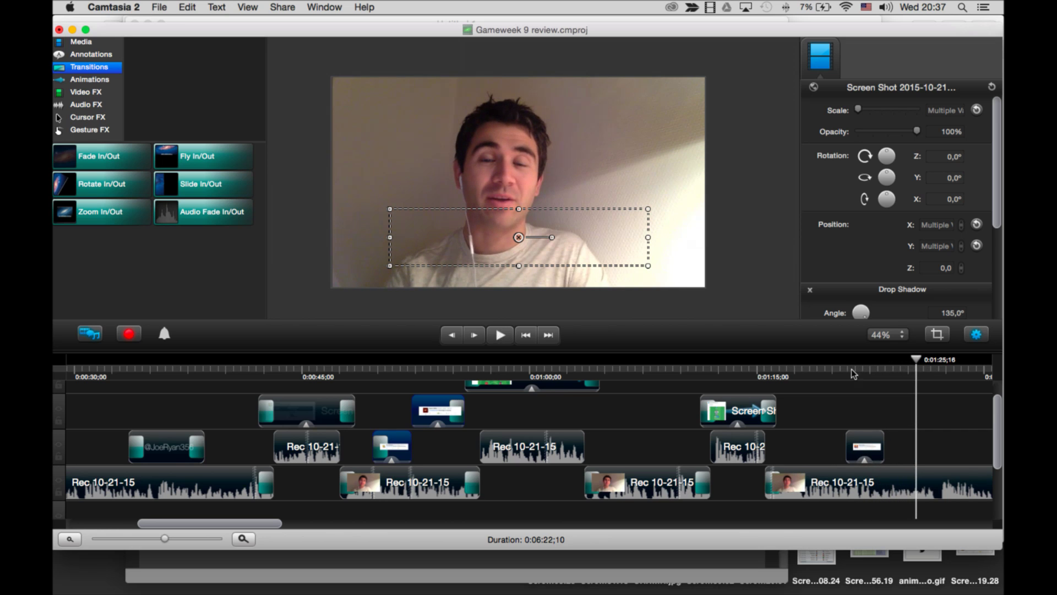
Play the webcam recording after the last tweet to find the cut point and split it at 0:01:26;26.
scroll(853, 419, right, 5)
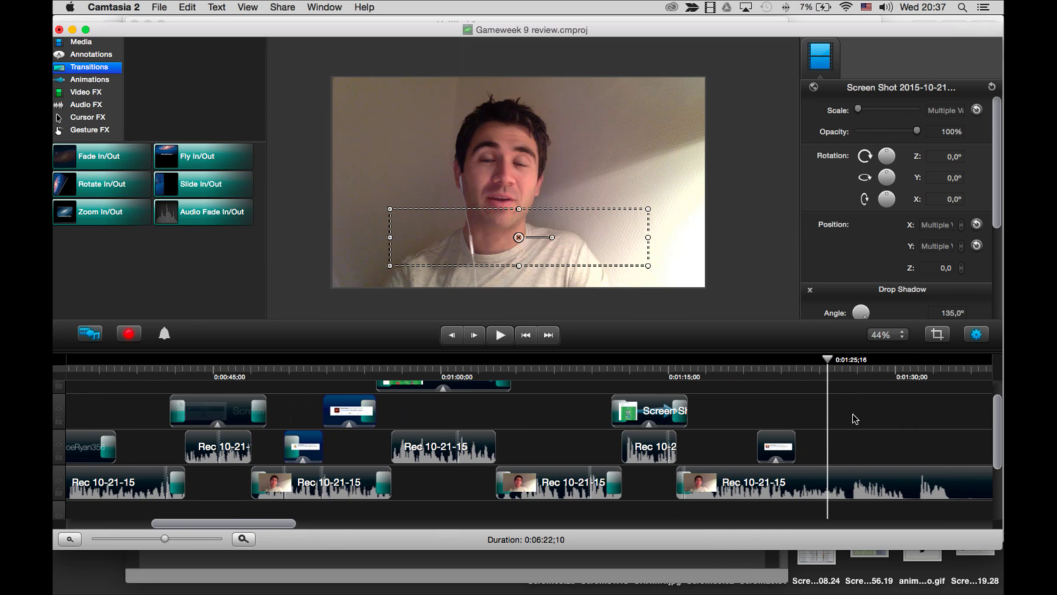
key(space)
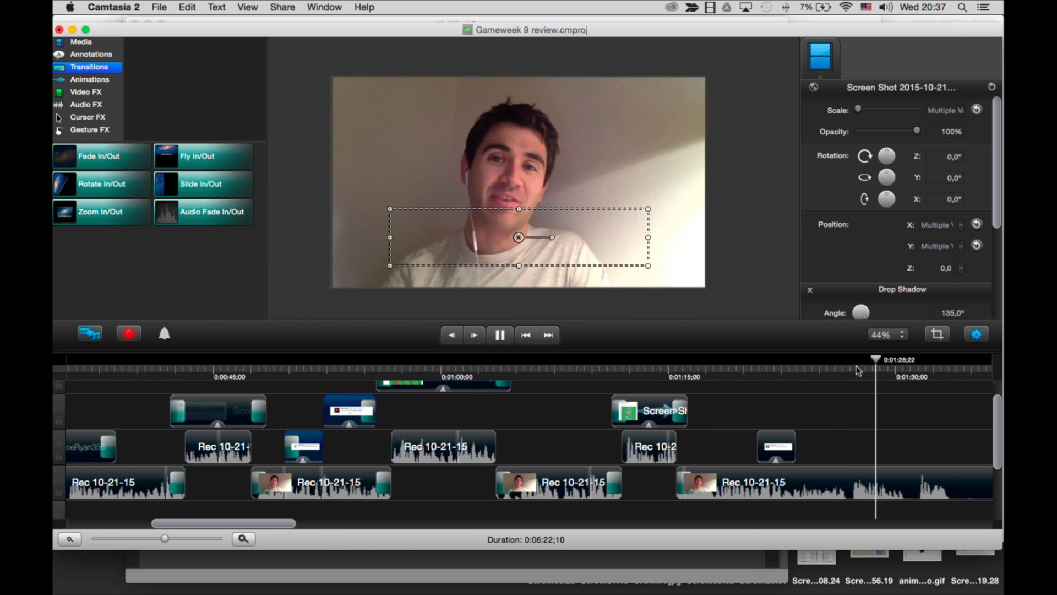
click(751, 369)
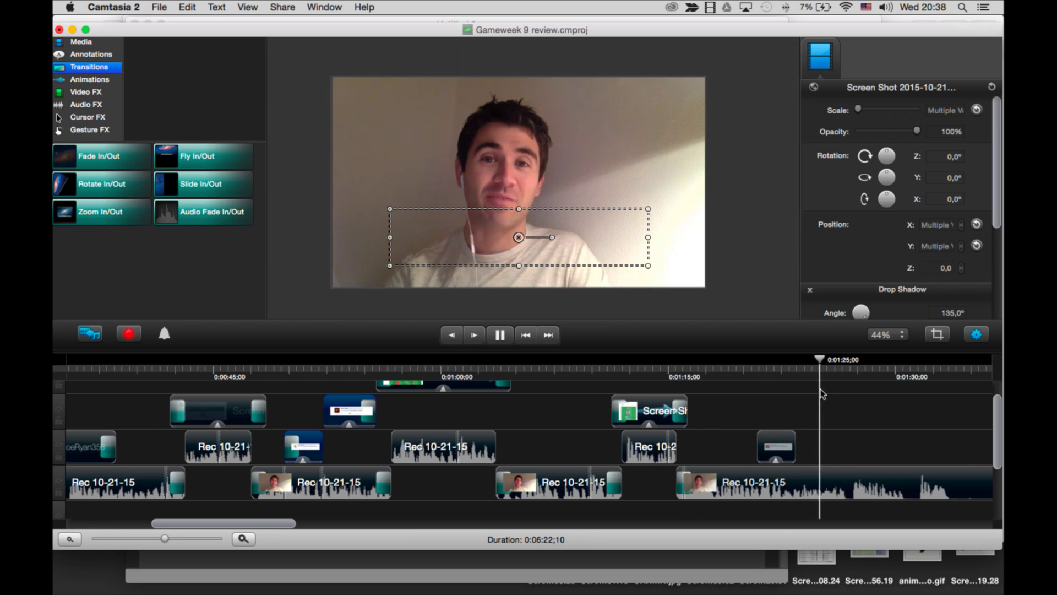
key(space)
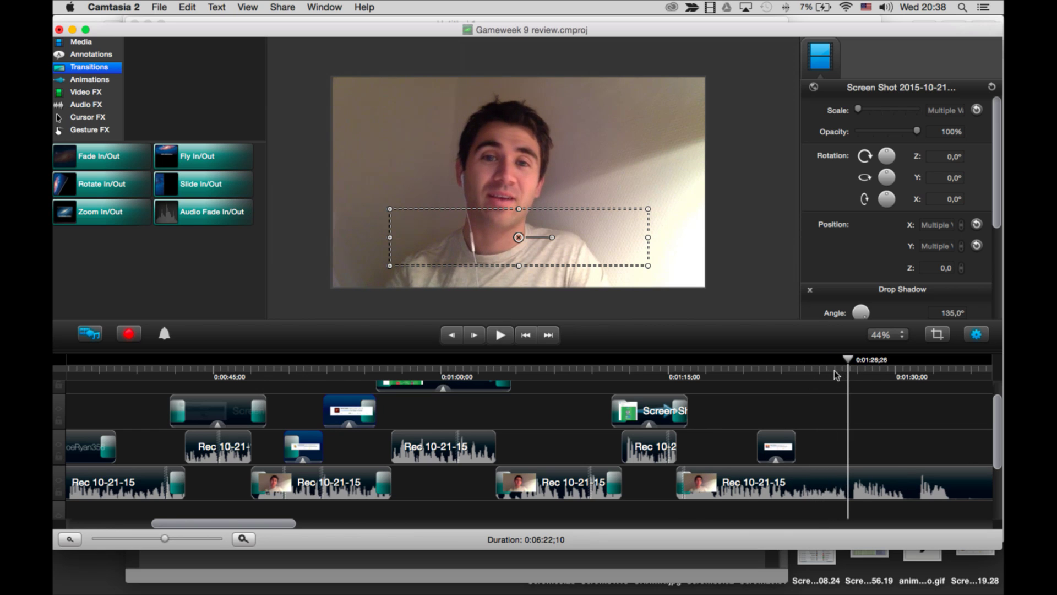
right_click(841, 483)
click(881, 459)
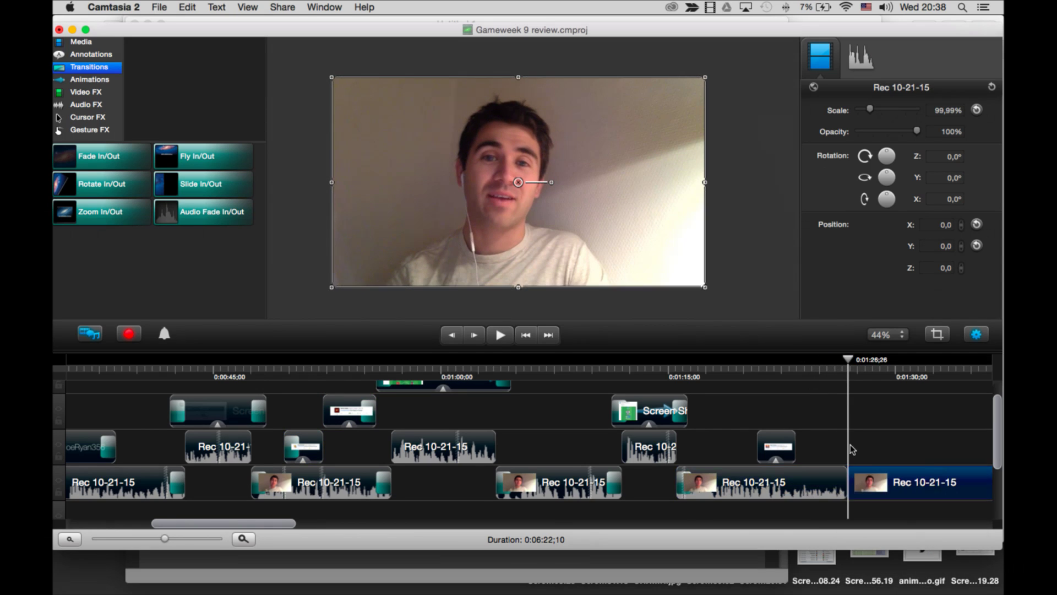
Play on, split the recording at 0:01:42;15, and ripple delete the section between 0:01:26;26 and that point.
scroll(843, 444, right, 2)
key(space)
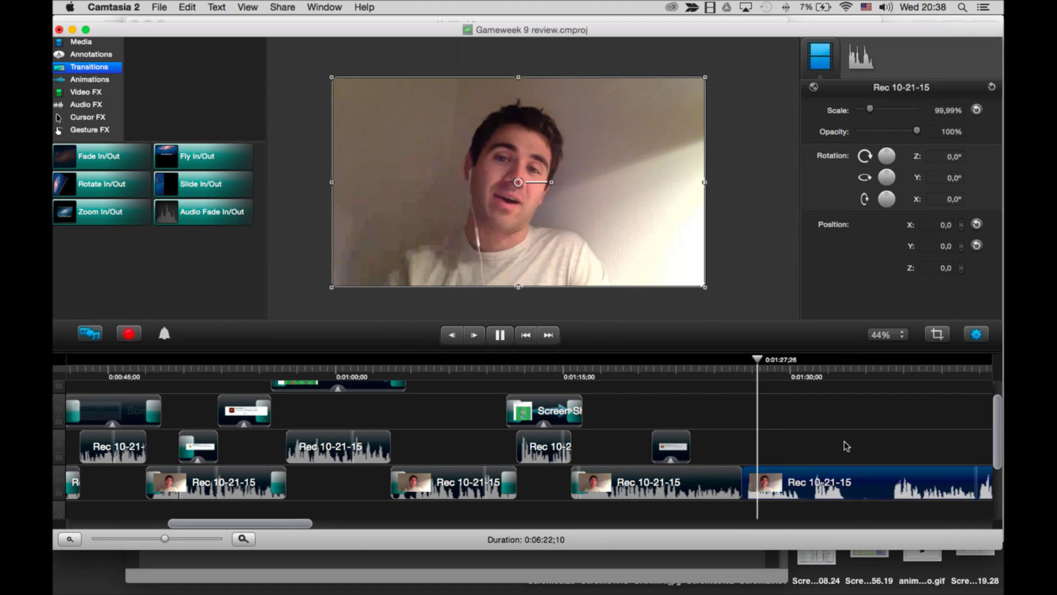
scroll(844, 446, right, 1)
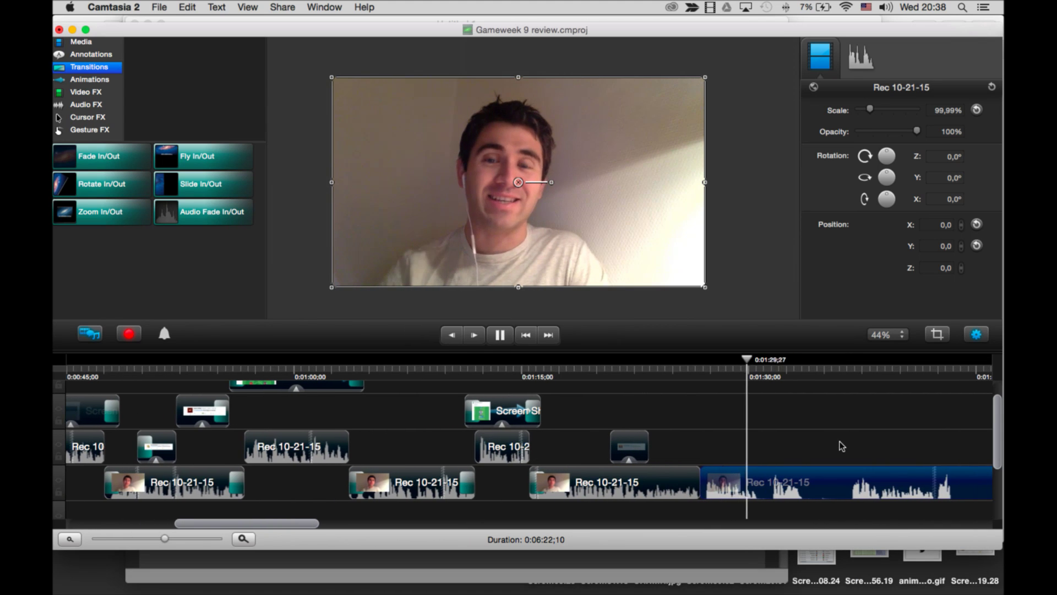
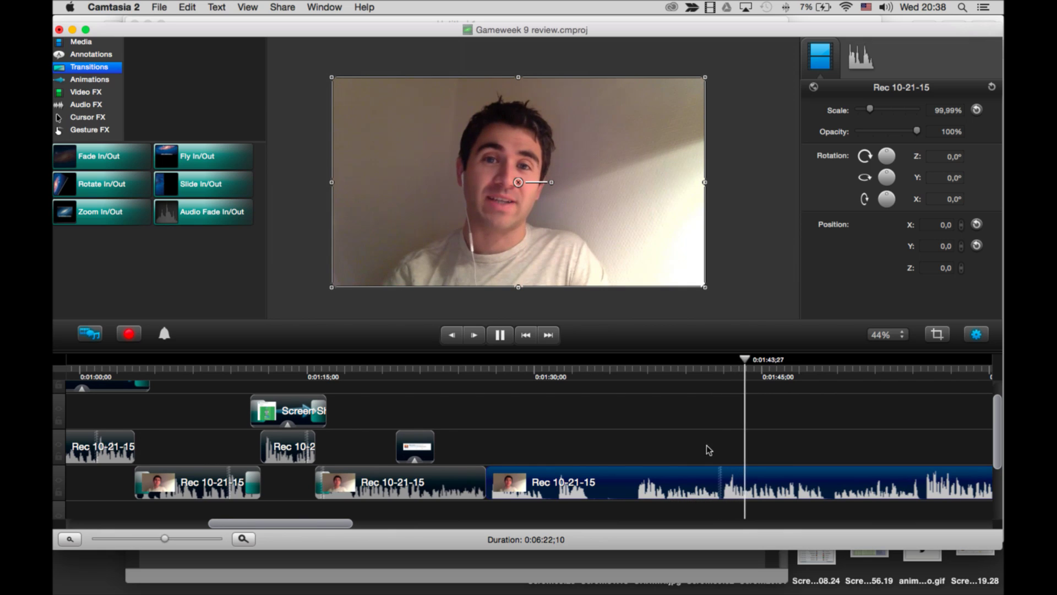
click(724, 370)
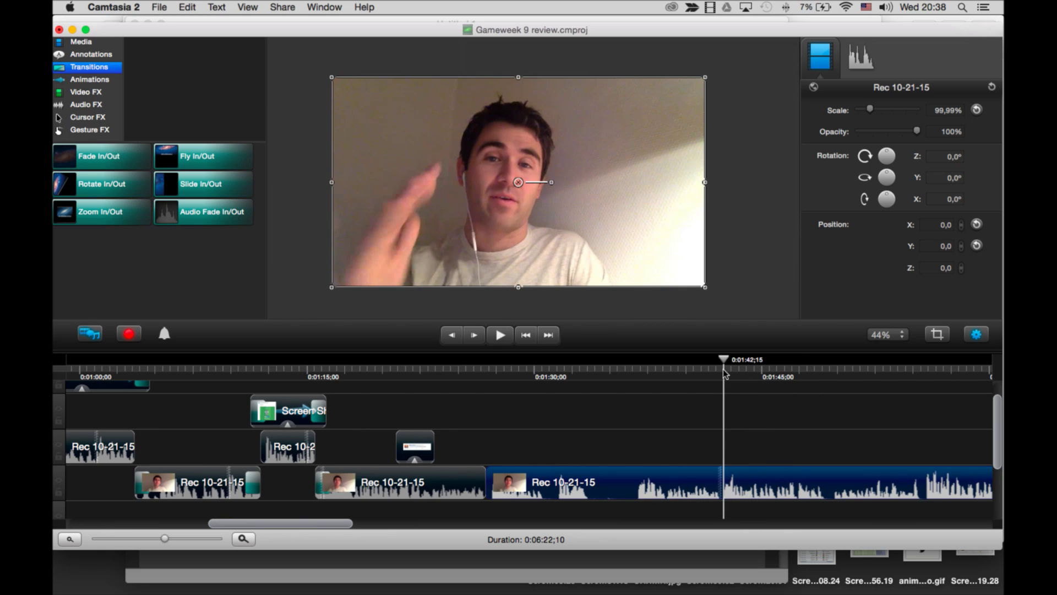
right_click(720, 480)
click(749, 480)
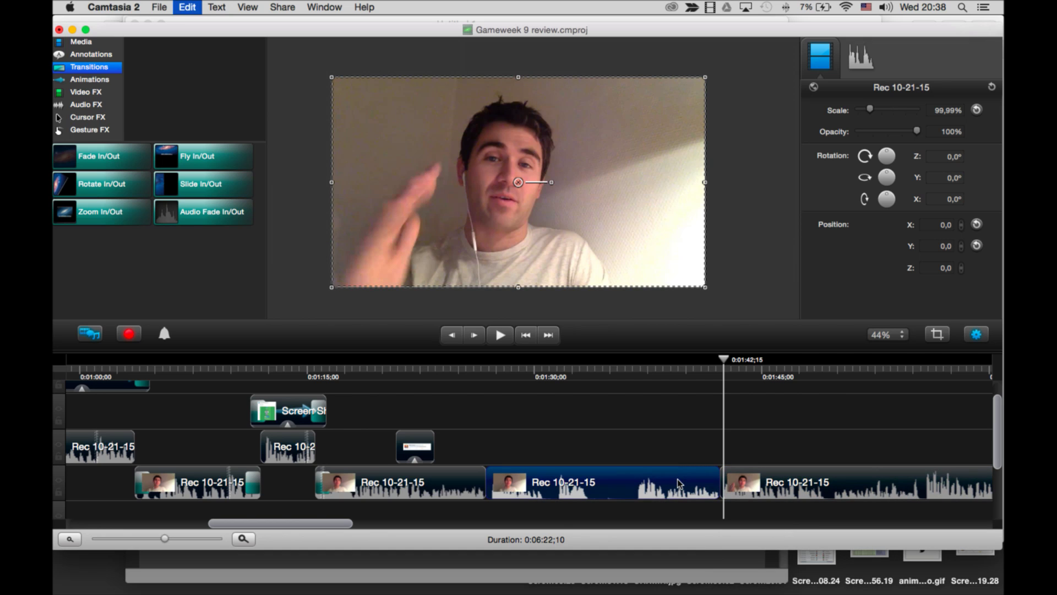
key(super+BackSpace)
Play across the join, split the recording at 0:01:40;09, and ripple delete the section from 0:01:26;26 to that split.
drag(486, 362, 463, 363)
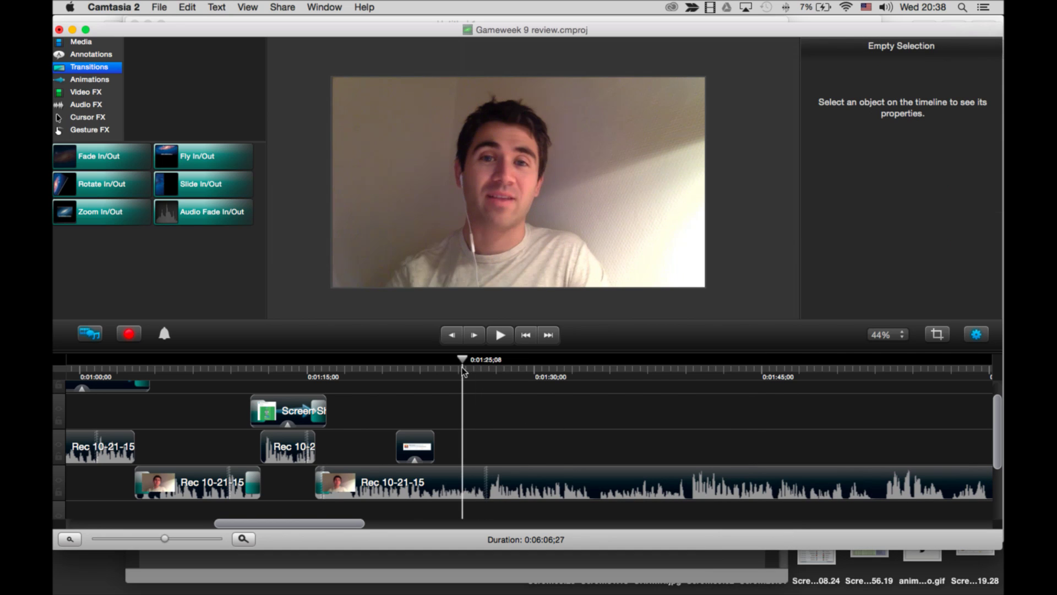
key(space)
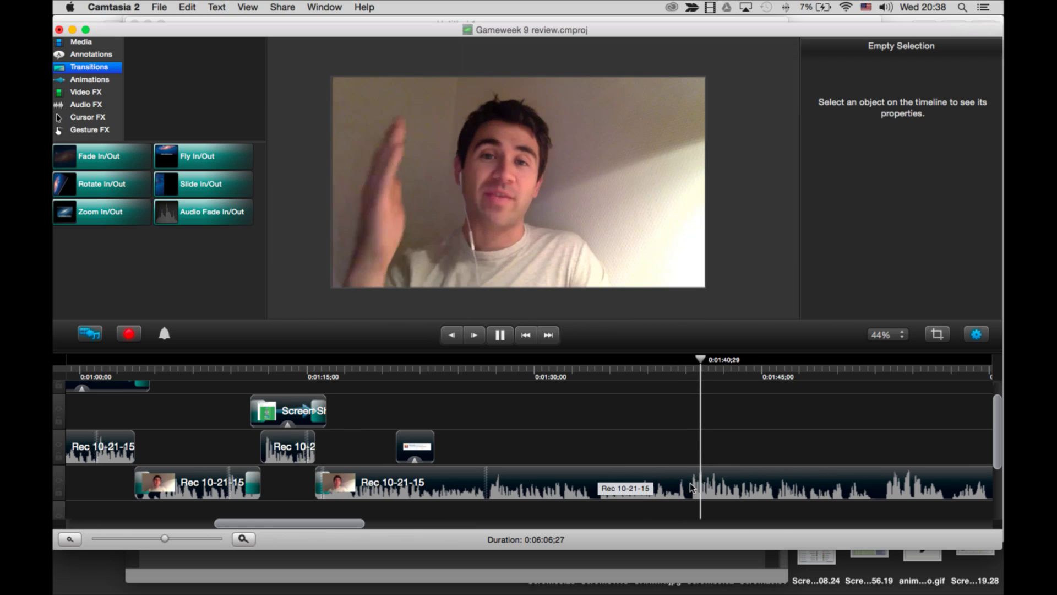
drag(676, 372, 692, 370)
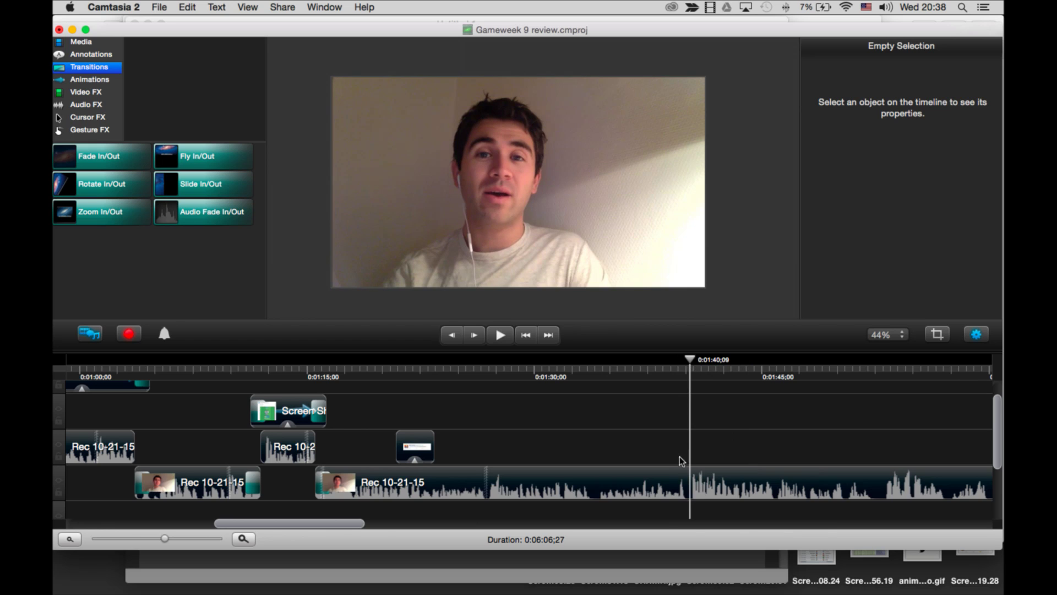
right_click(685, 489)
click(716, 457)
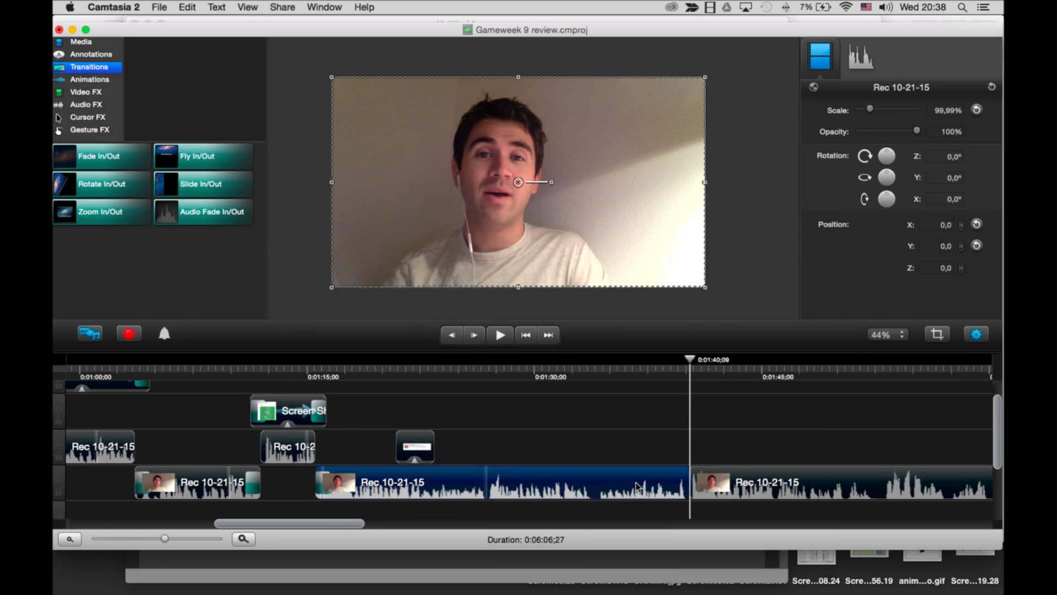
right_click(489, 485)
click(521, 462)
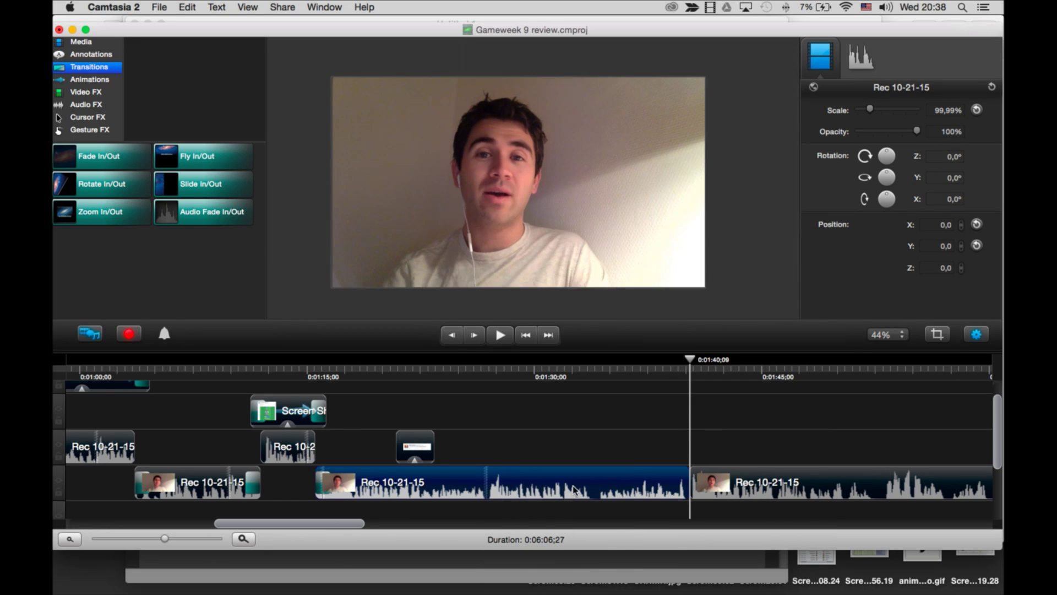
key(Delete)
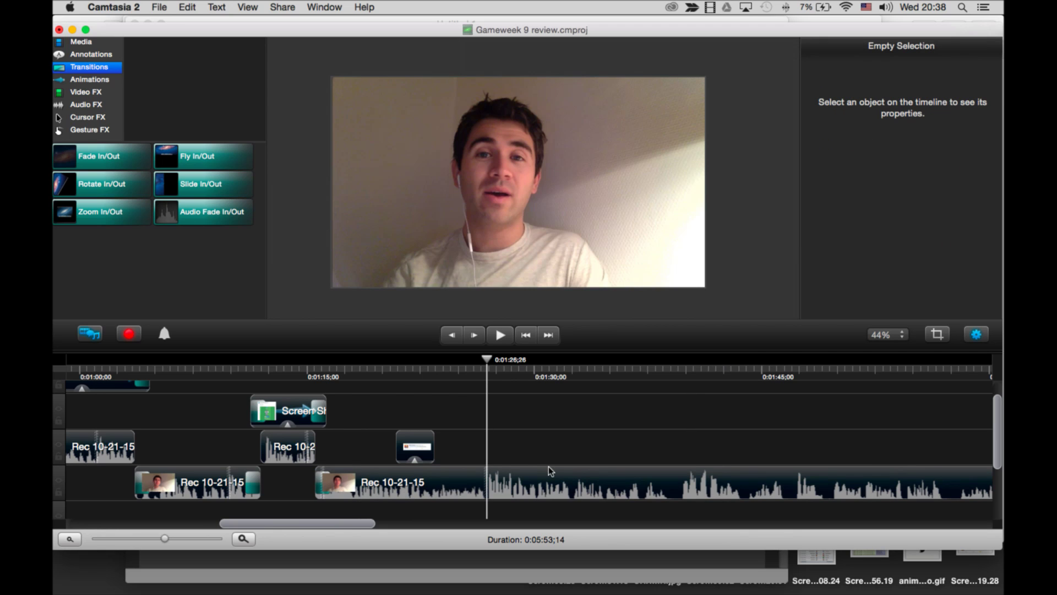
Separate the joined recording into two clips at 0:01:26;26 and play across the cut.
click(491, 486)
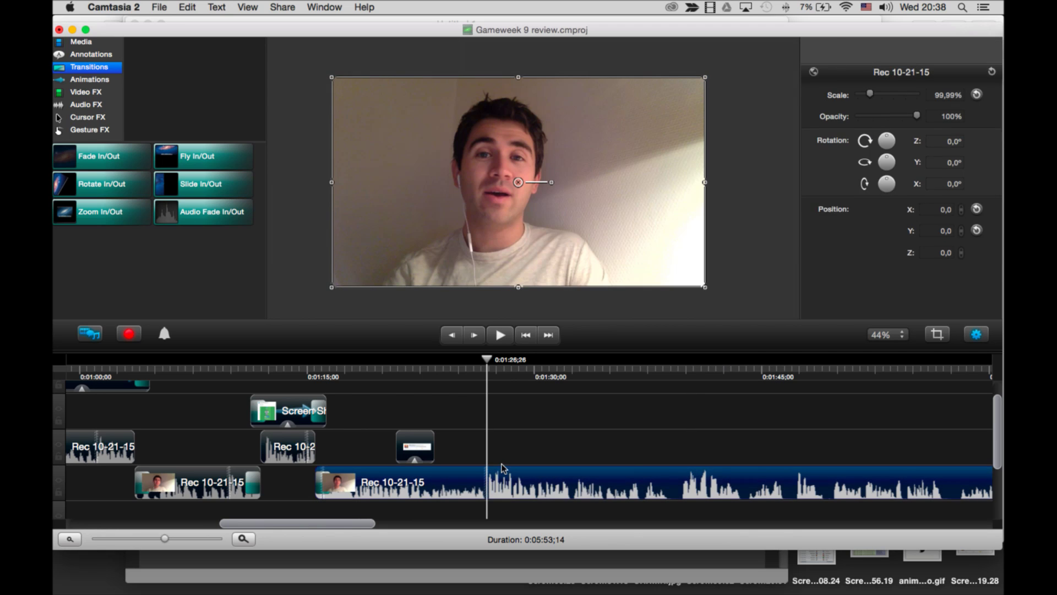
right_click(490, 486)
click(525, 426)
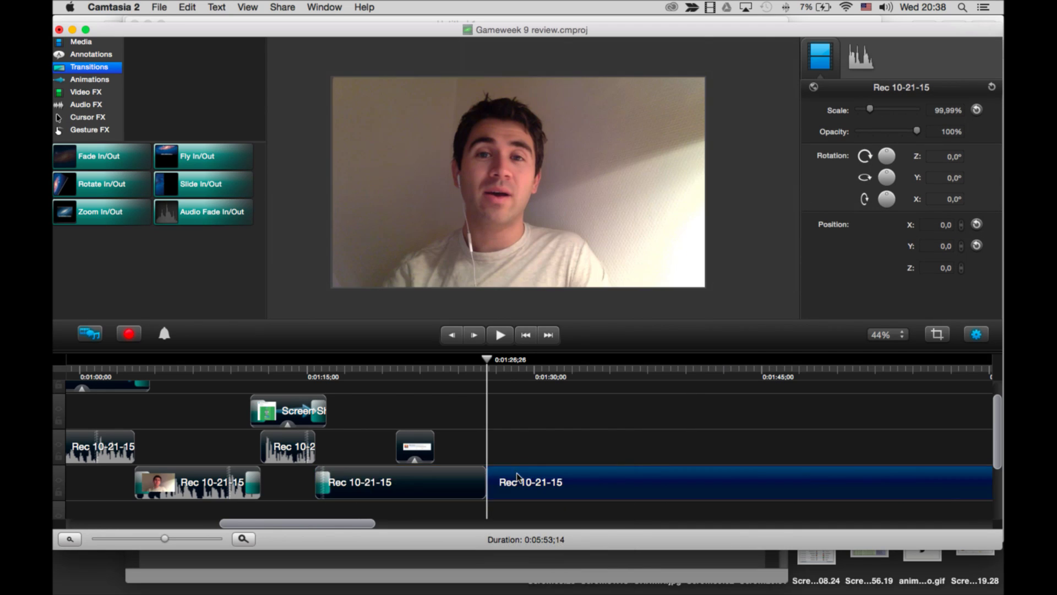
click(479, 372)
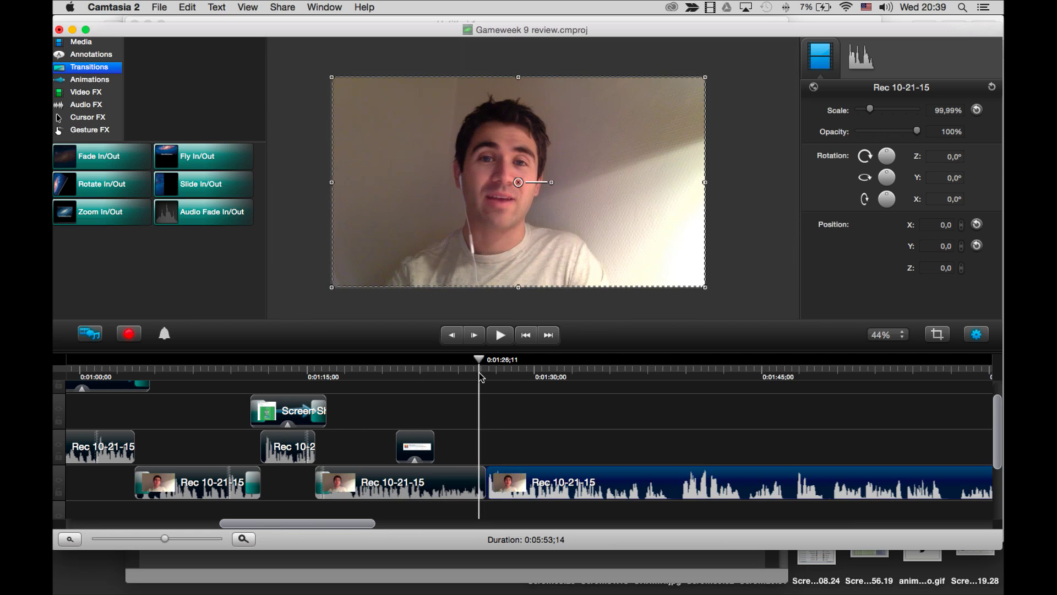
key(space)
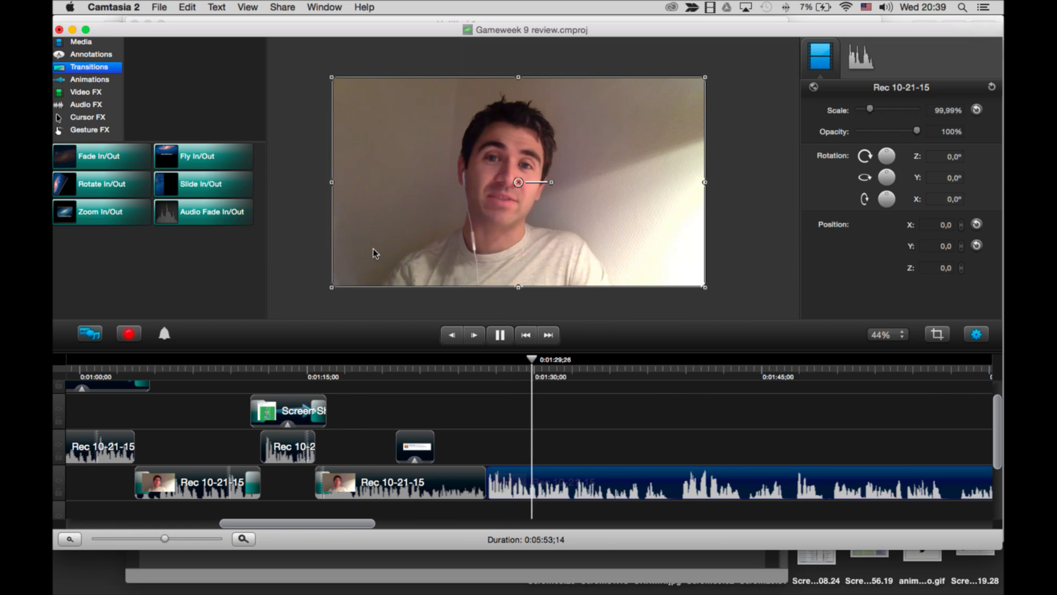
key(space)
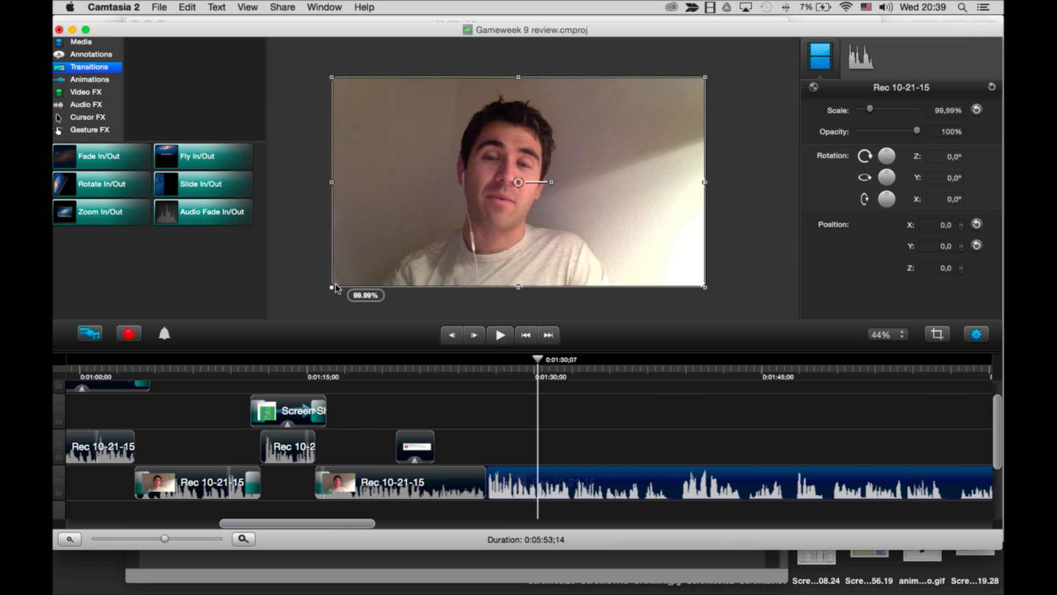
Shrink the recording clip after the cut to about 50% in the frame's upper-right corner, previewing the size during playback.
drag(336, 288, 574, 152)
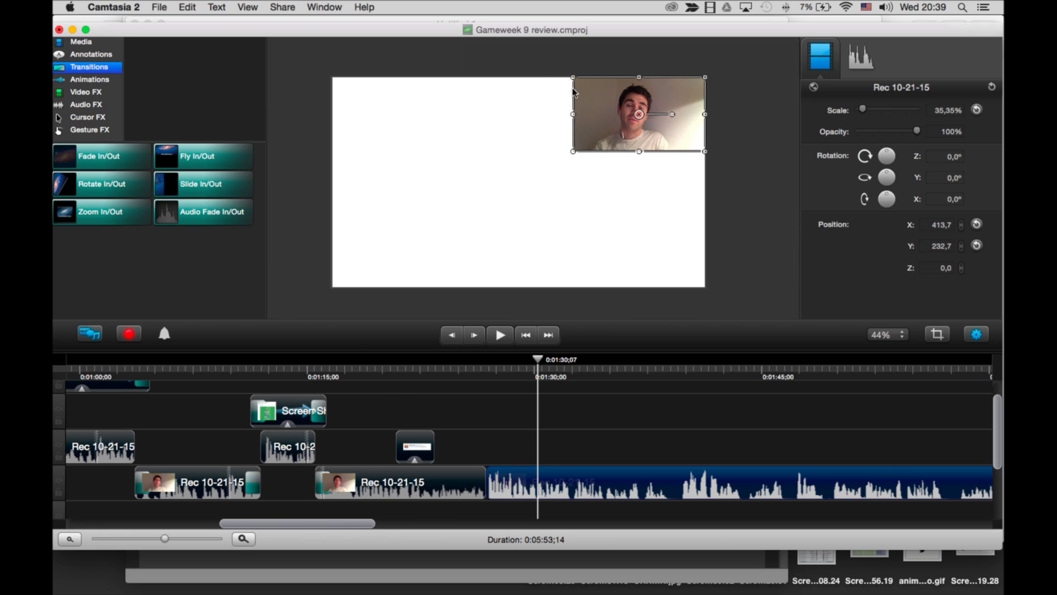
mouse_move(532, 370)
mouse_down()
mouse_move(448, 370)
mouse_move(537, 372)
mouse_up()
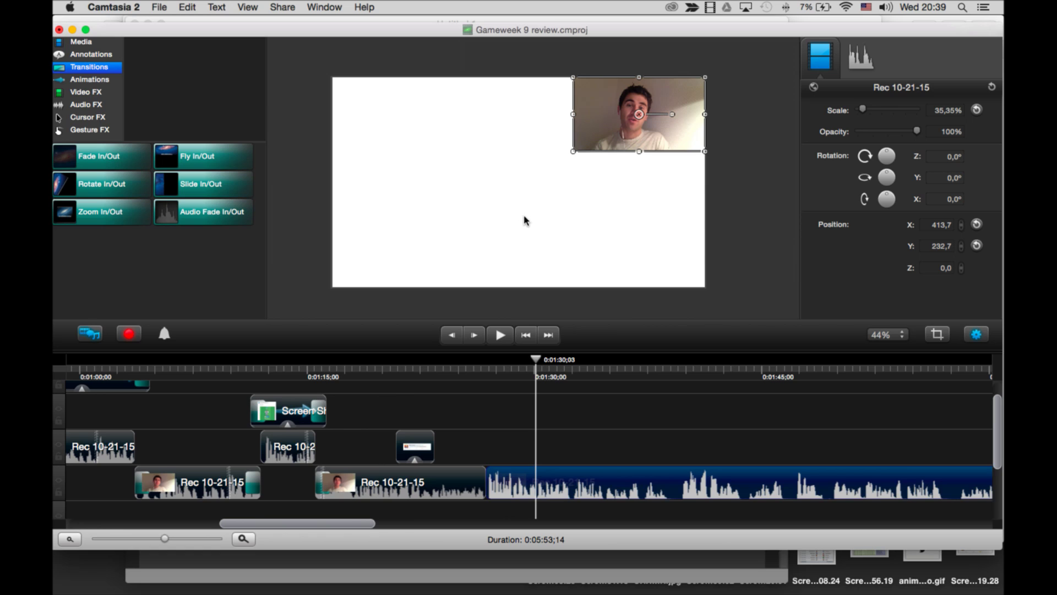
drag(528, 371, 475, 380)
key(space)
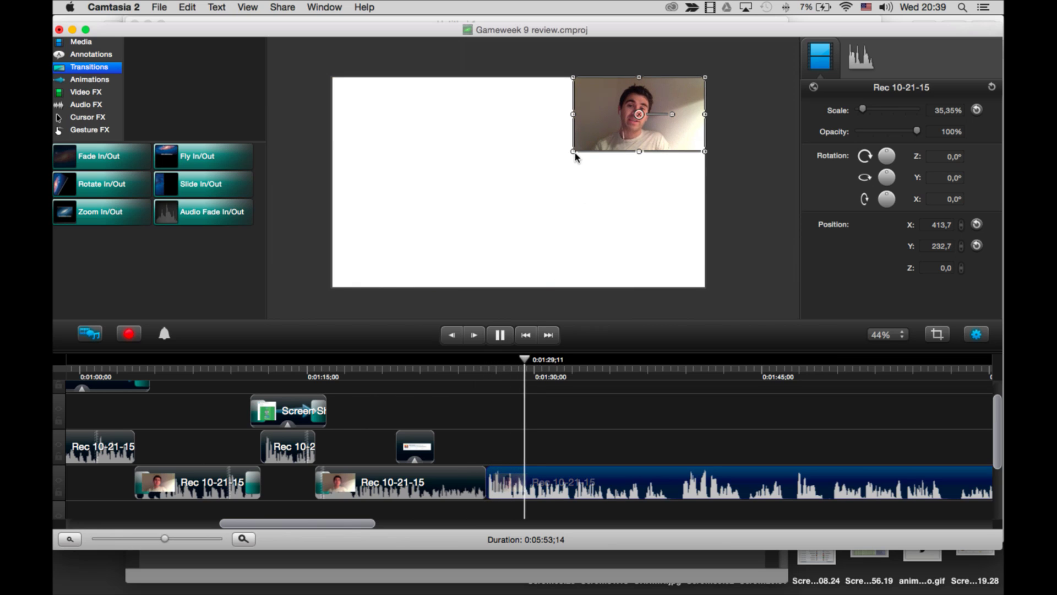
drag(573, 153, 518, 183)
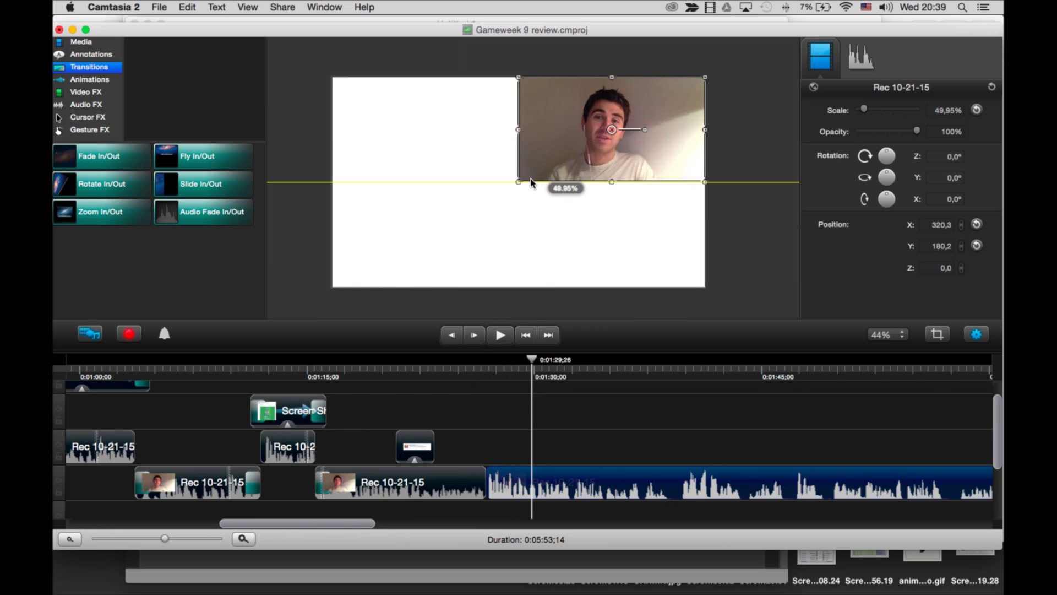
Stitch the full-size recording clip and the shrunken clip after it together, and play across the join.
click(463, 493)
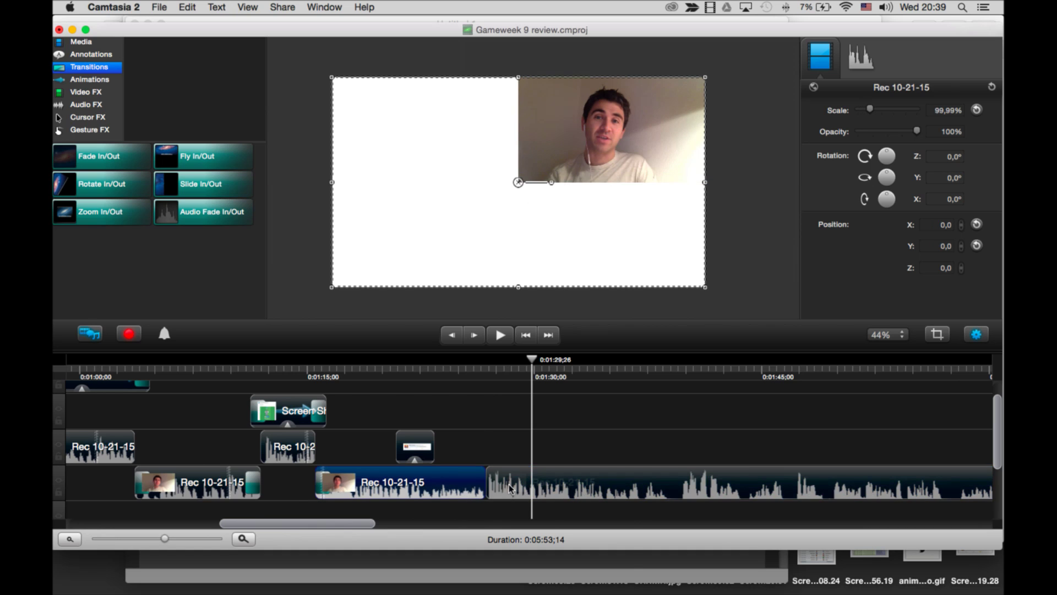
super+click(510, 488)
right_click(495, 487)
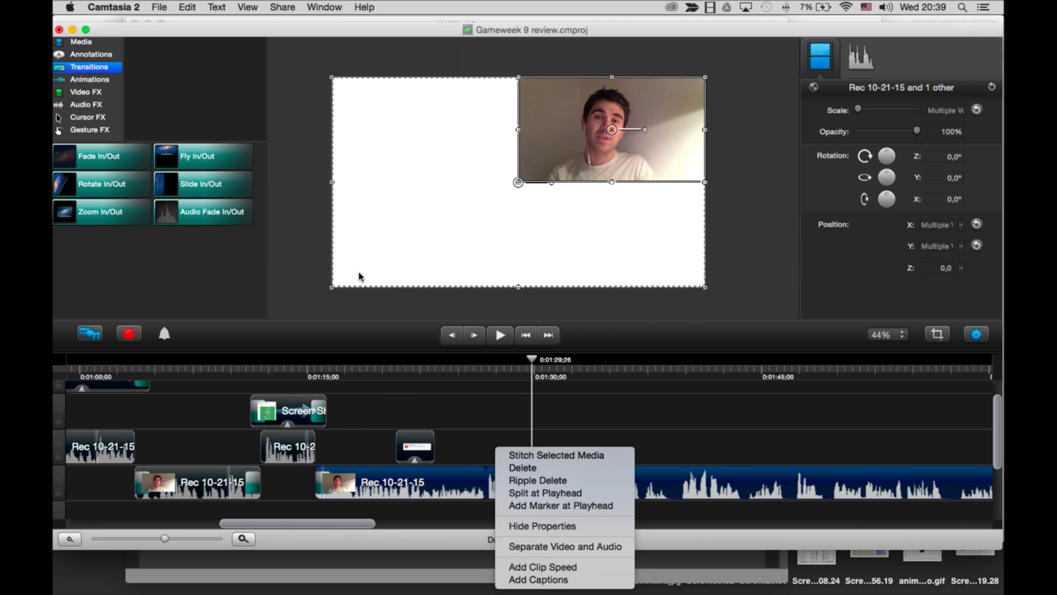
click(557, 455)
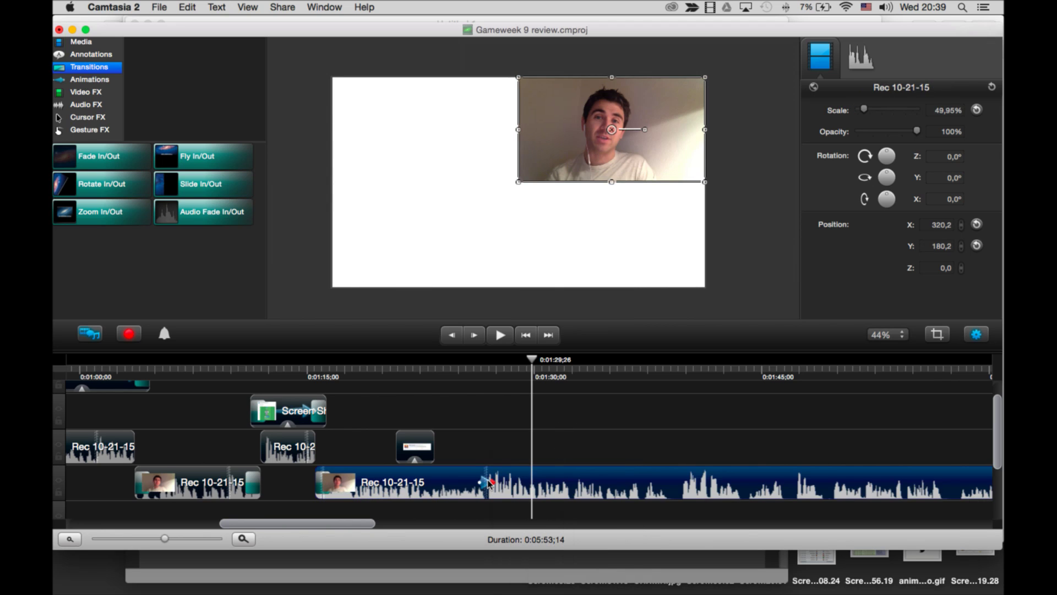
click(477, 377)
key(space)
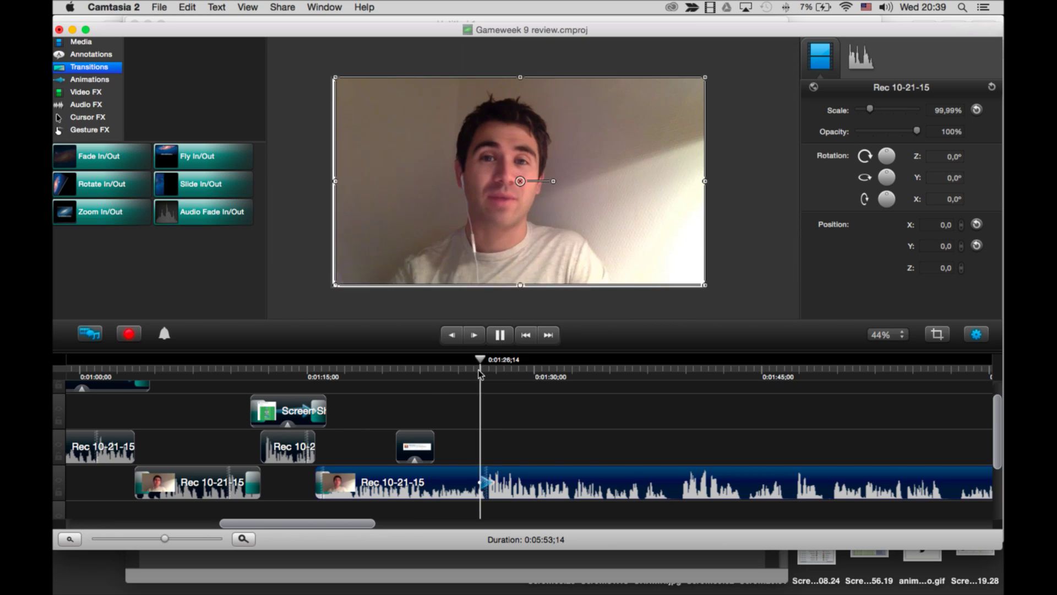
key(space)
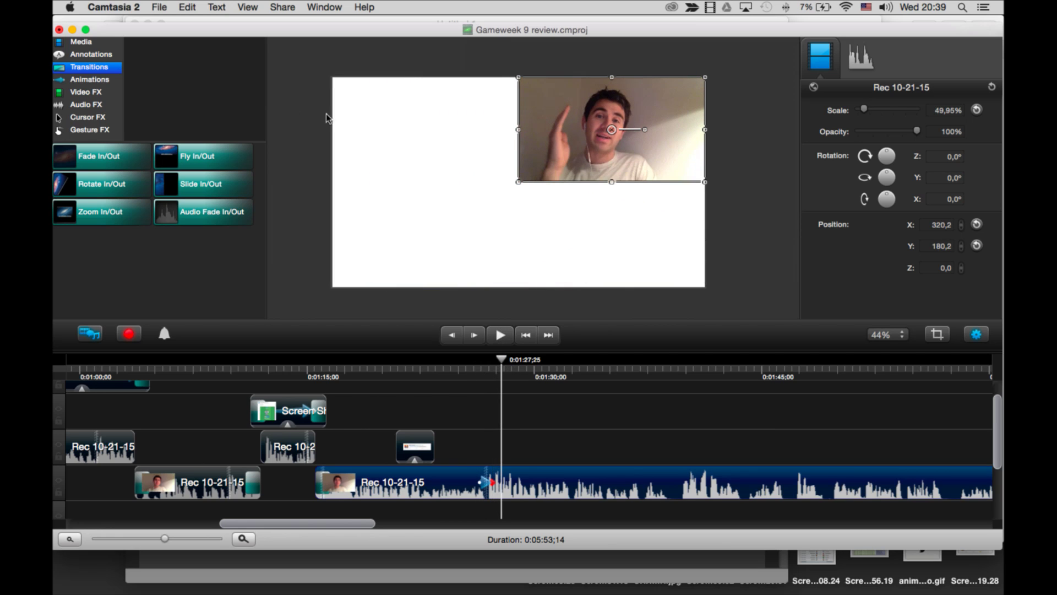
Add the 80PTS team screenshot beside the webcam view, scaled to about 112% to fill the frame's height along its left edge.
click(80, 42)
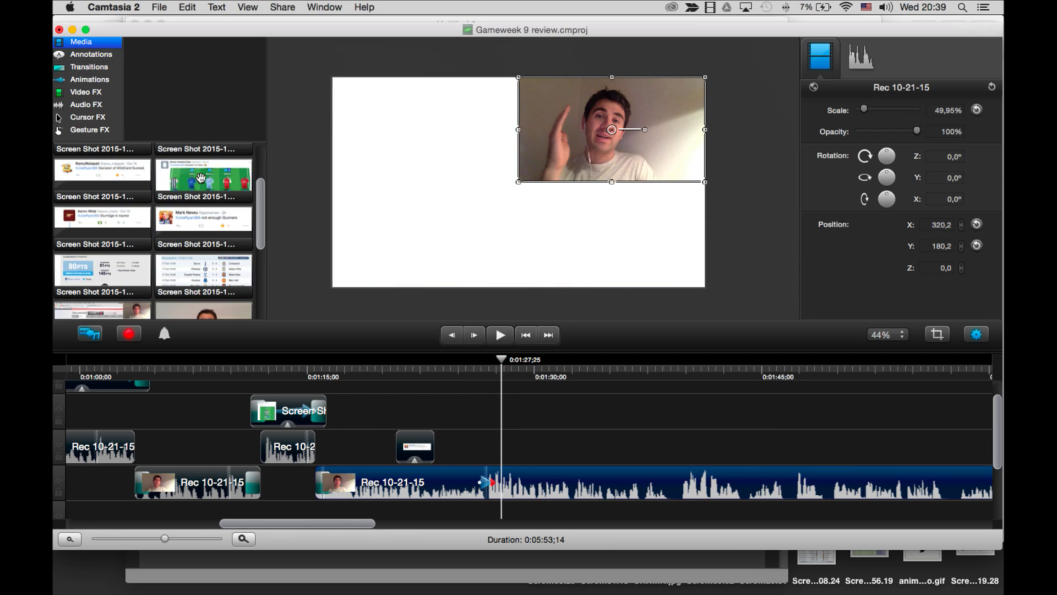
scroll(154, 232, down, 3)
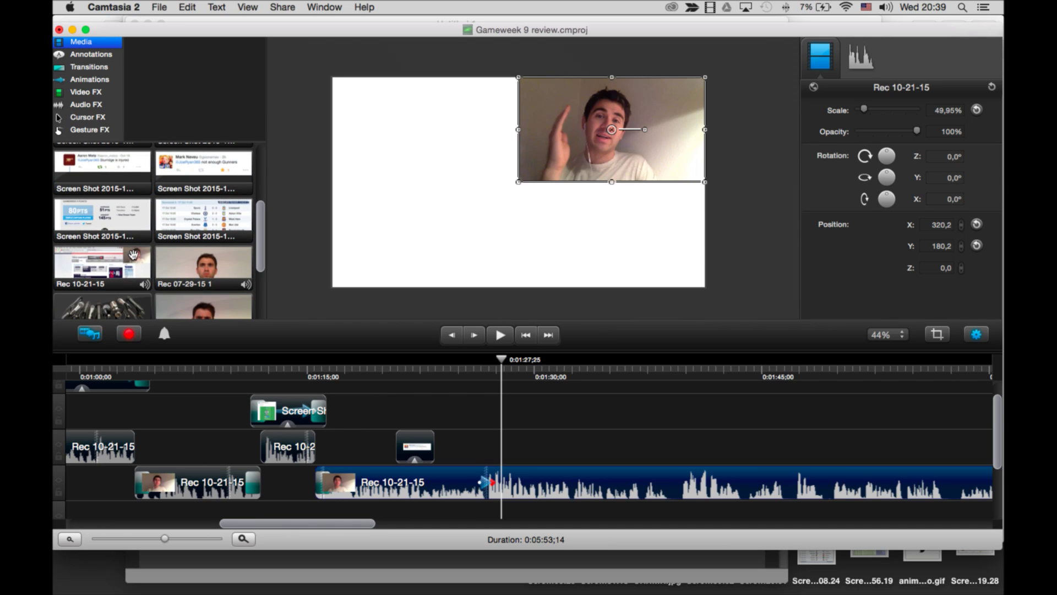
drag(128, 218, 420, 186)
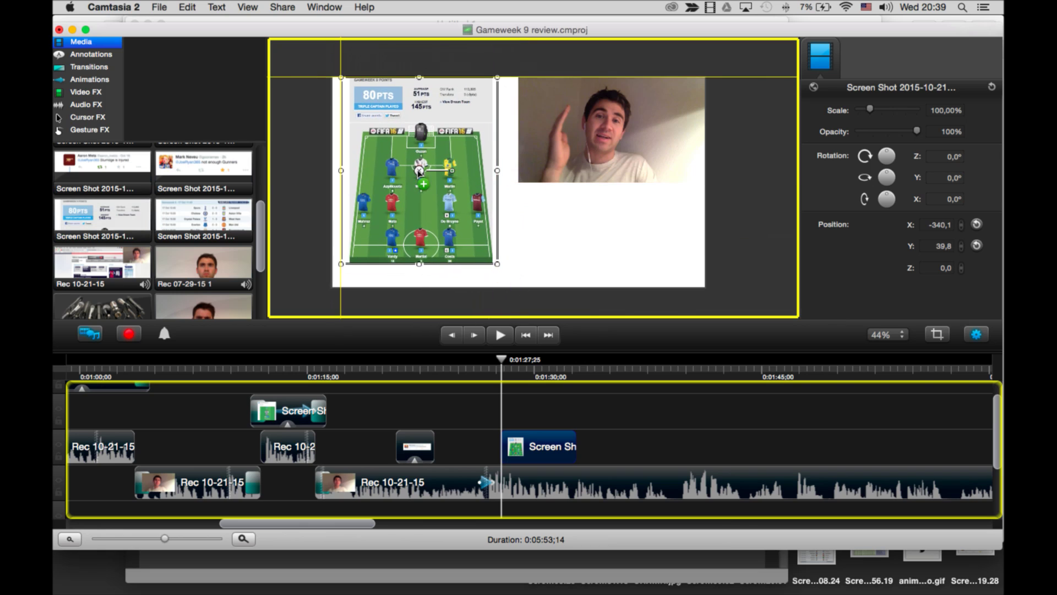
drag(419, 89, 420, 79)
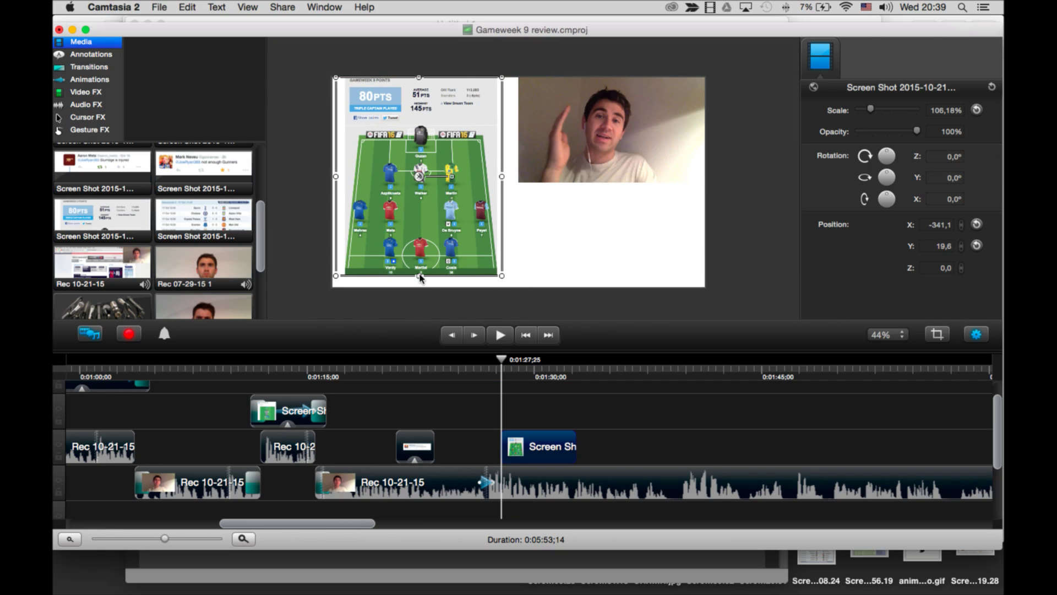
drag(419, 281, 420, 290)
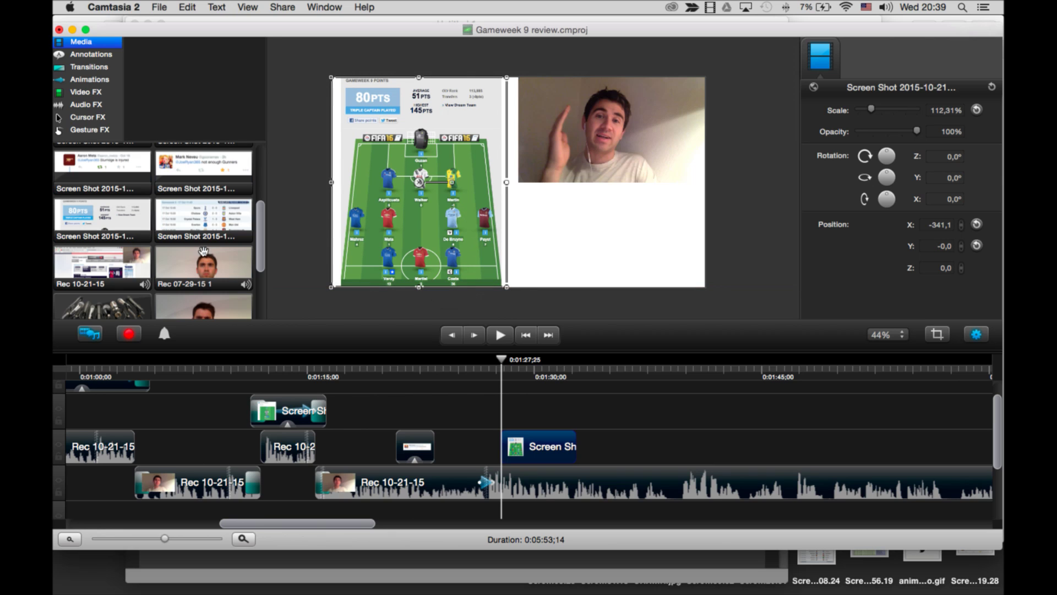
Add the Gameweek 9 fixtures screenshot directly below the webcam view, scaled to about 96%.
click(187, 222)
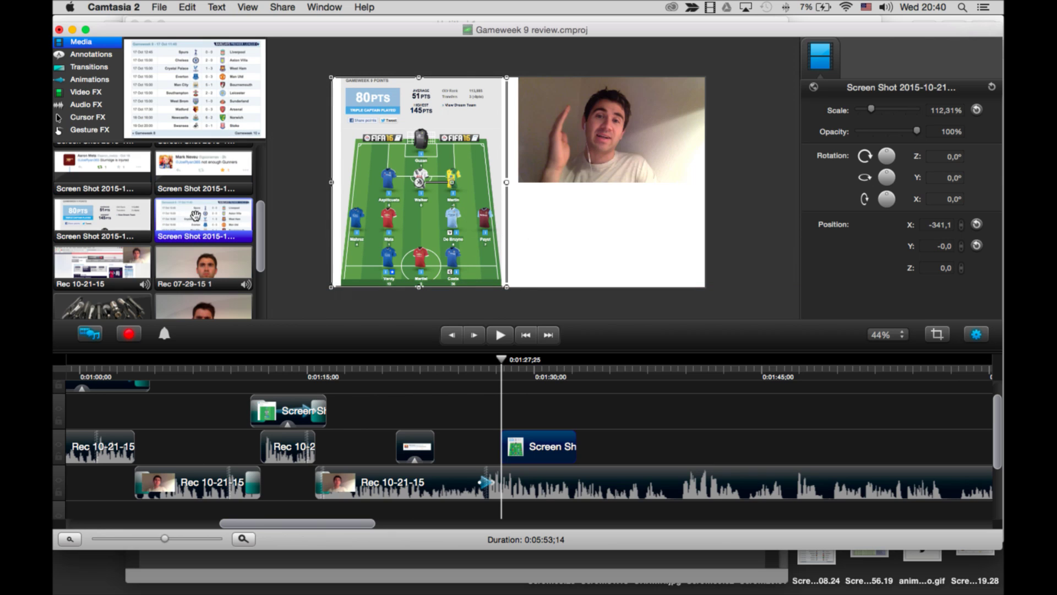
drag(195, 215, 610, 232)
drag(613, 180, 612, 185)
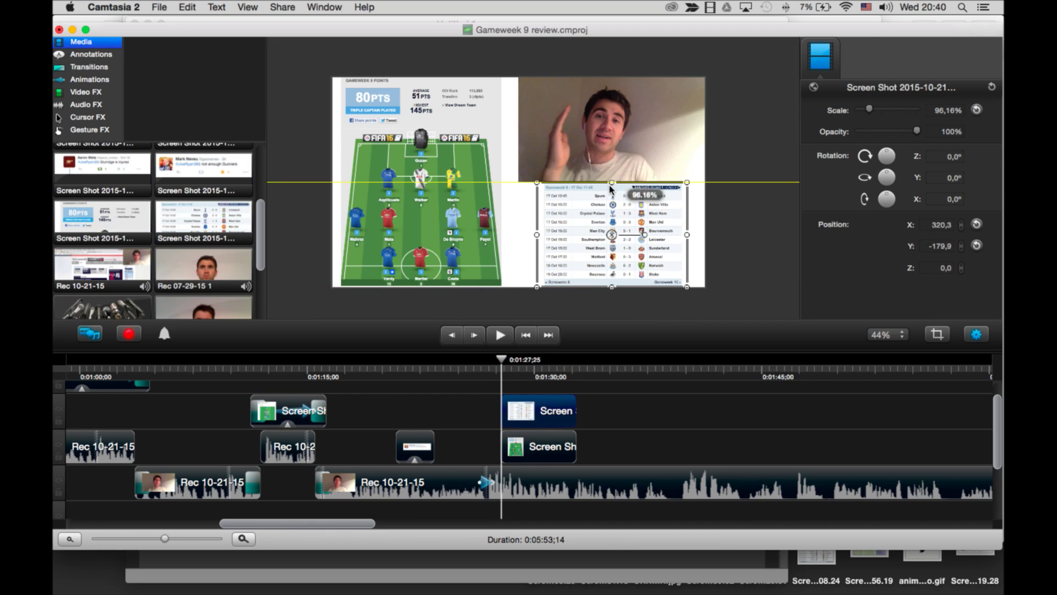
click(722, 269)
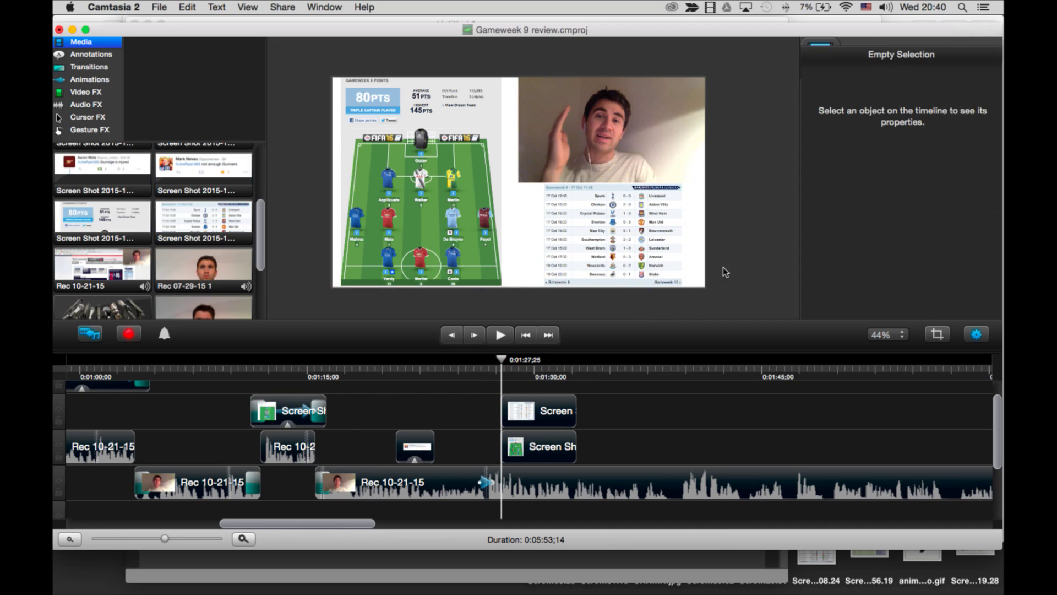
Shift the team and fixtures screenshot clips together to start at 0:01:26;11, as the webcam view starts shrinking.
click(527, 439)
shift+click(529, 411)
drag(541, 411, 519, 412)
click(479, 368)
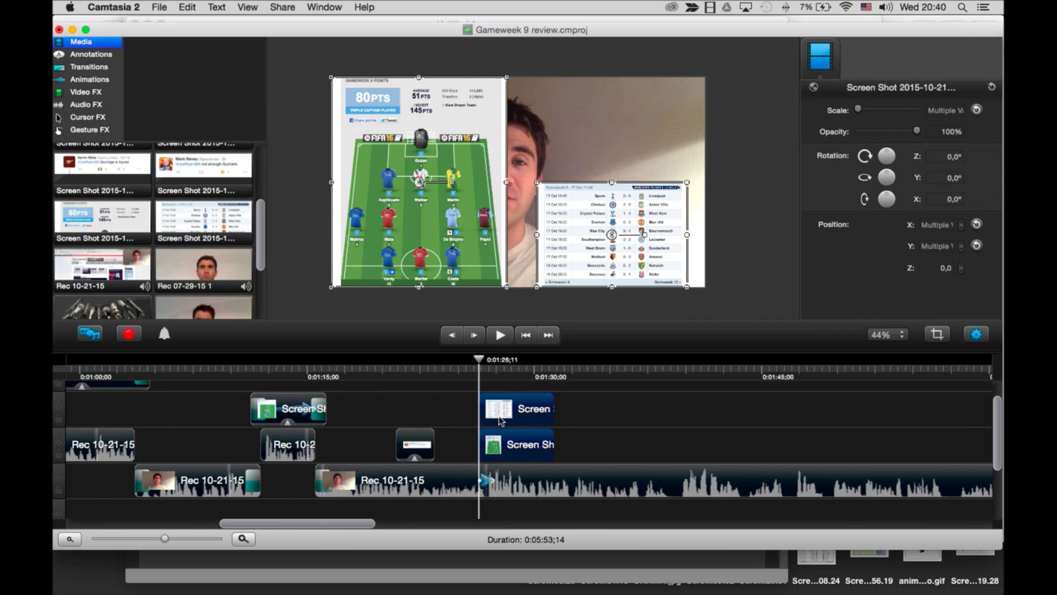
Move both screenshot clips to the tracks beneath the recording and play through the shrinking webcam animation.
scroll(500, 420, down, 2)
drag(507, 393, 501, 493)
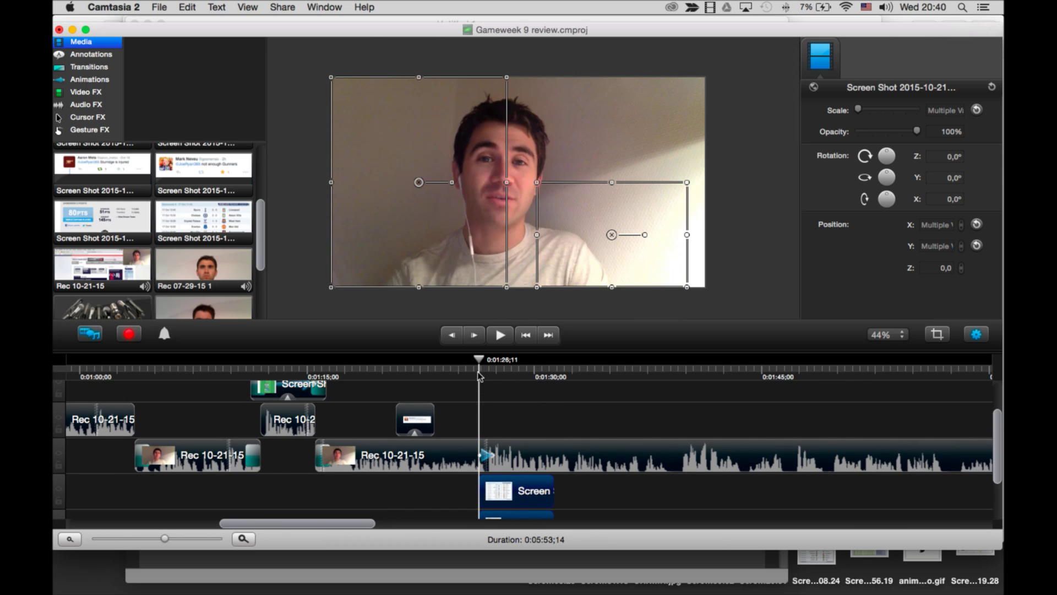
mouse_move(479, 374)
mouse_down()
mouse_move(500, 374)
mouse_move(468, 374)
mouse_up()
key(space)
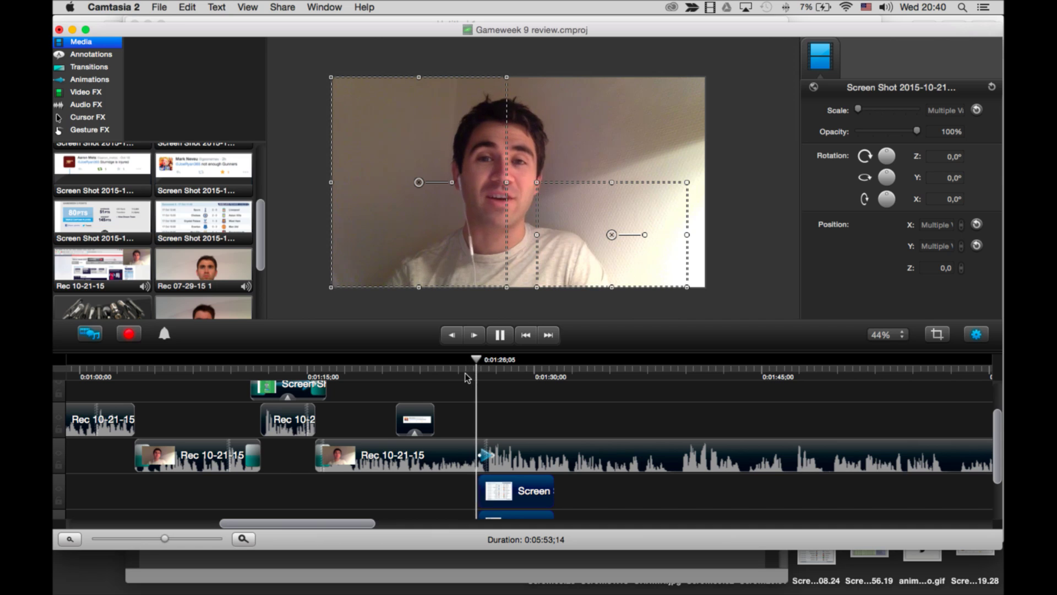
click(499, 304)
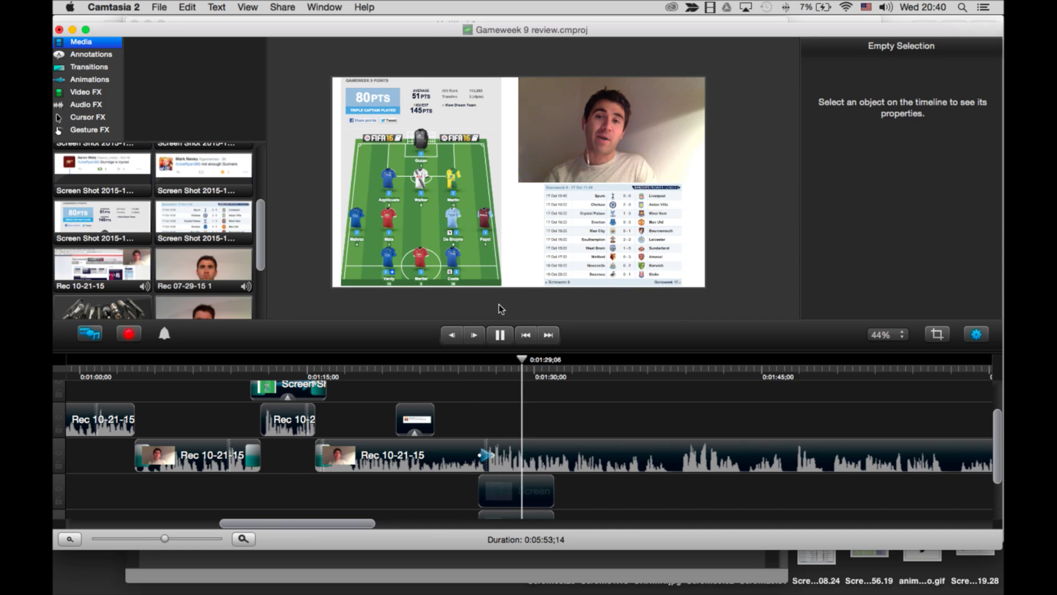
key(space)
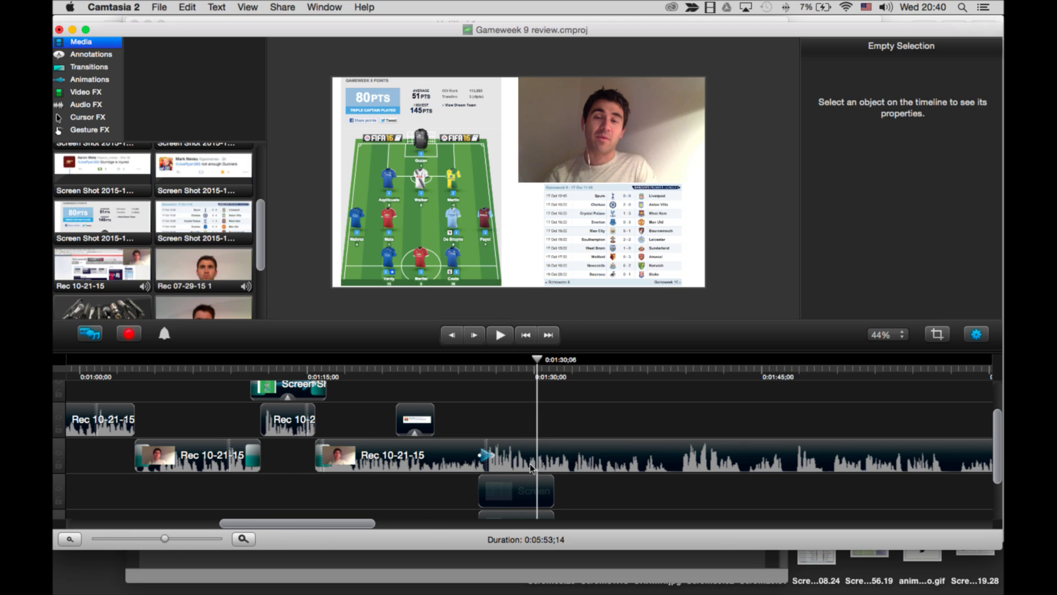
Extend the team and fixtures screenshot clips together to about 0:03:25.
scroll(525, 498, down, 3)
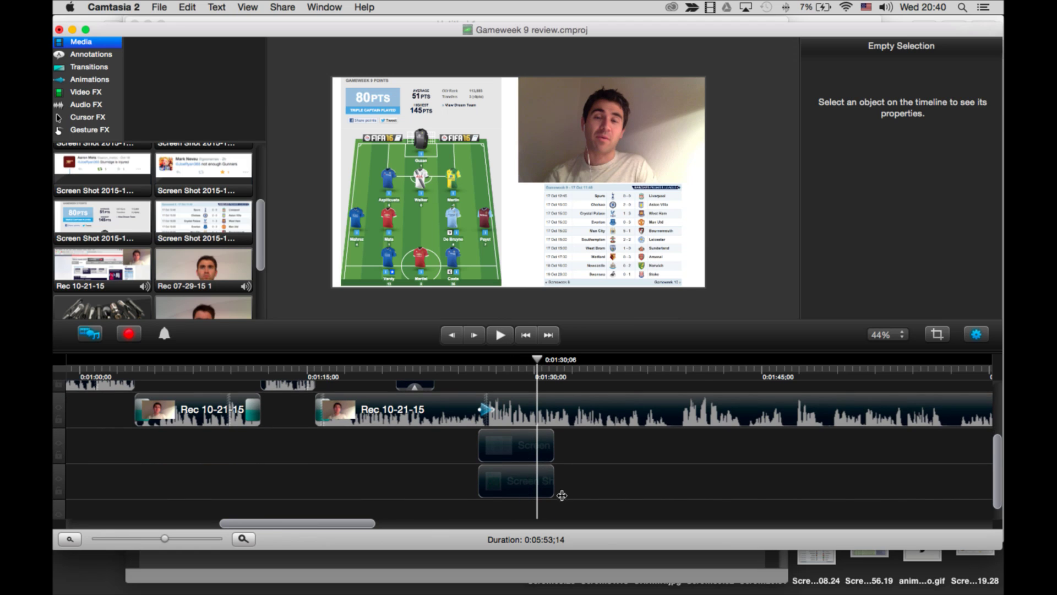
drag(562, 495, 483, 446)
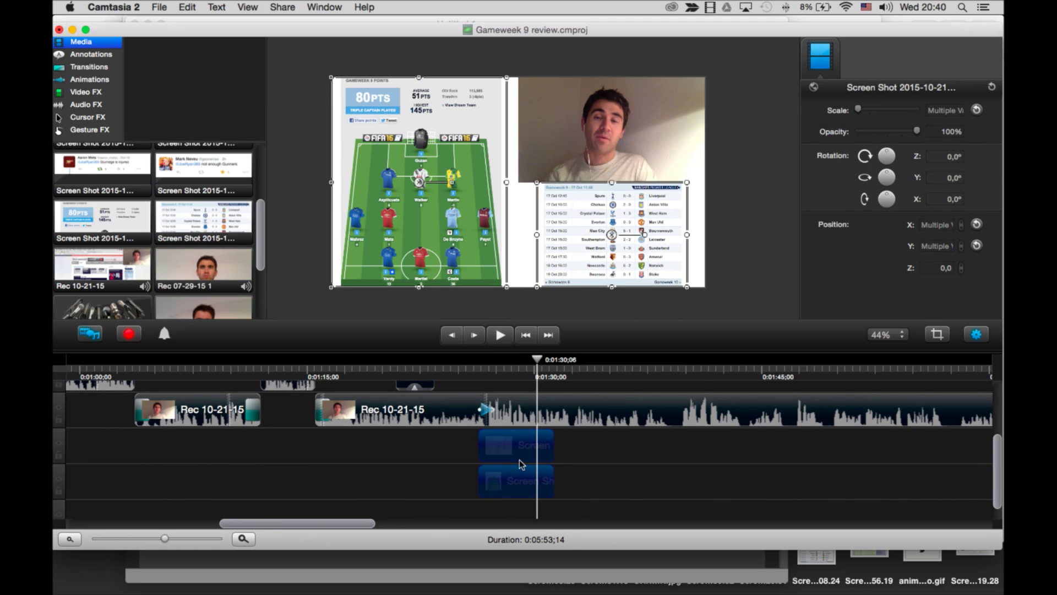
click(70, 540)
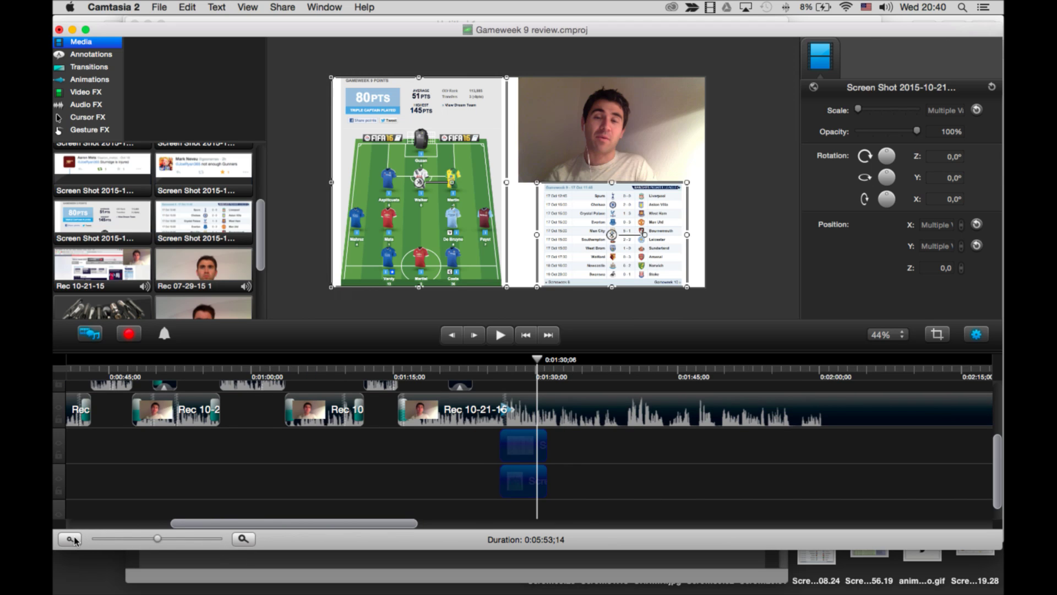
click(74, 539)
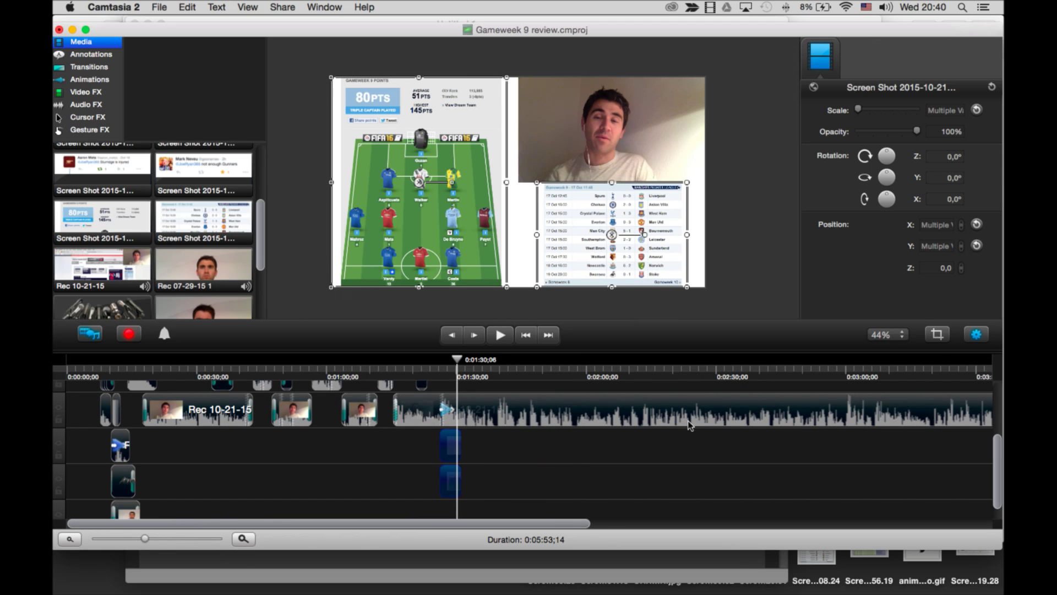
drag(459, 448, 957, 458)
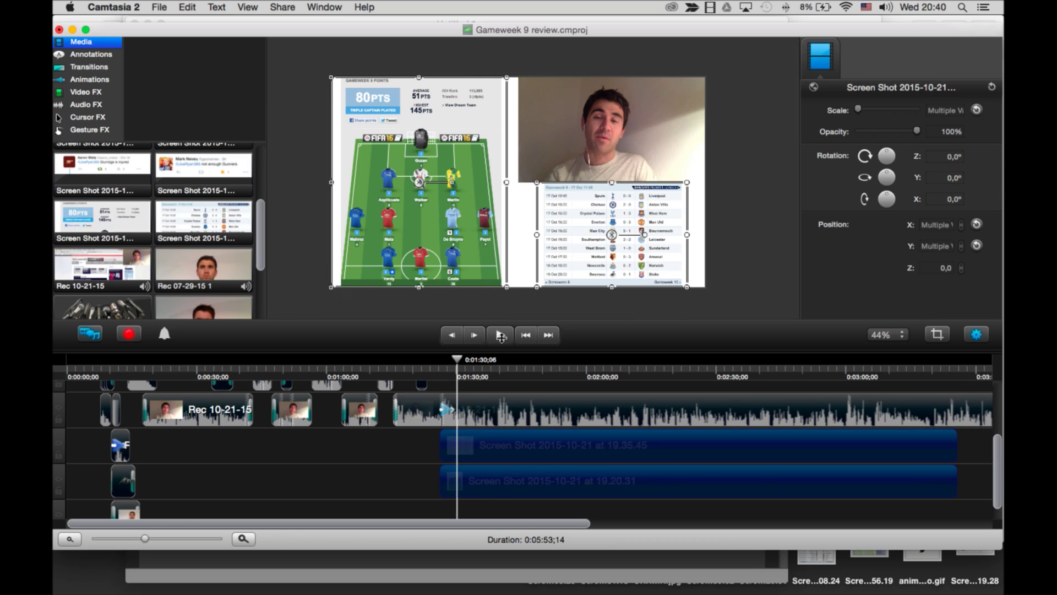
Try the fixtures screenshot at X 292.3 in the frame, and return it to X 320.3.
click(514, 312)
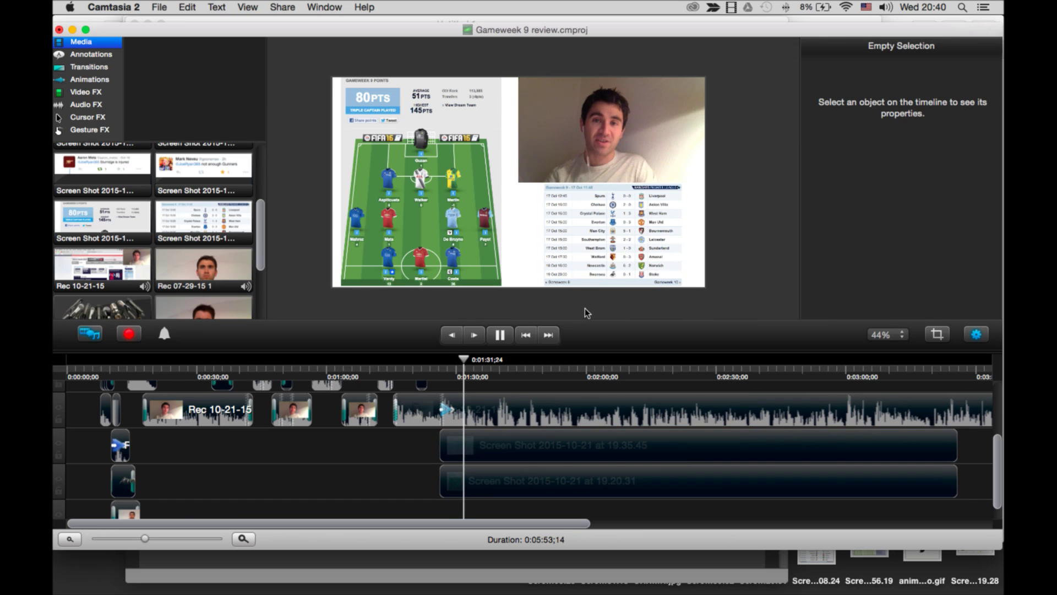
click(625, 254)
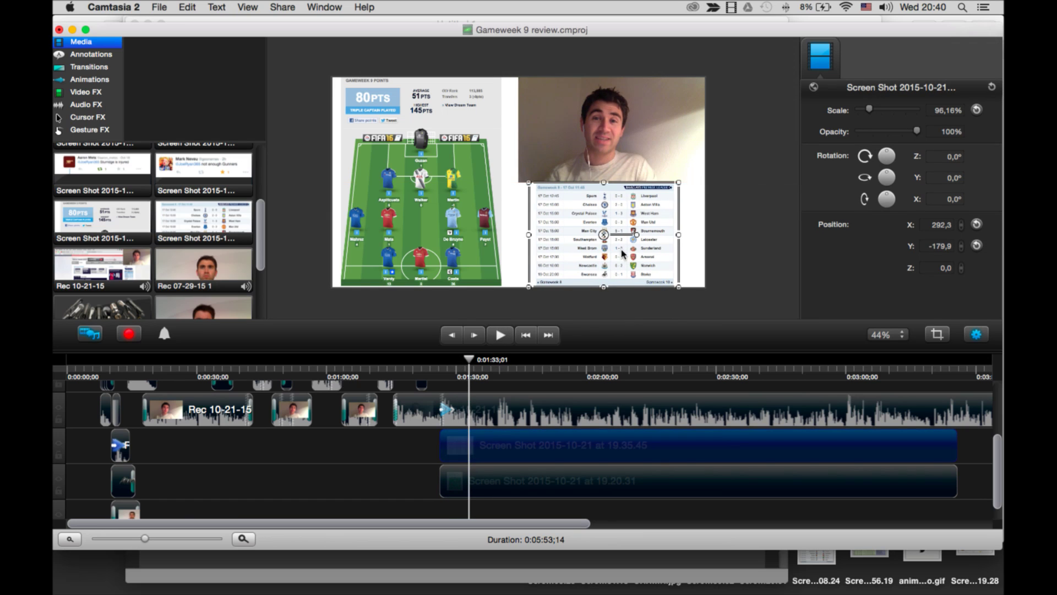
drag(604, 265, 608, 266)
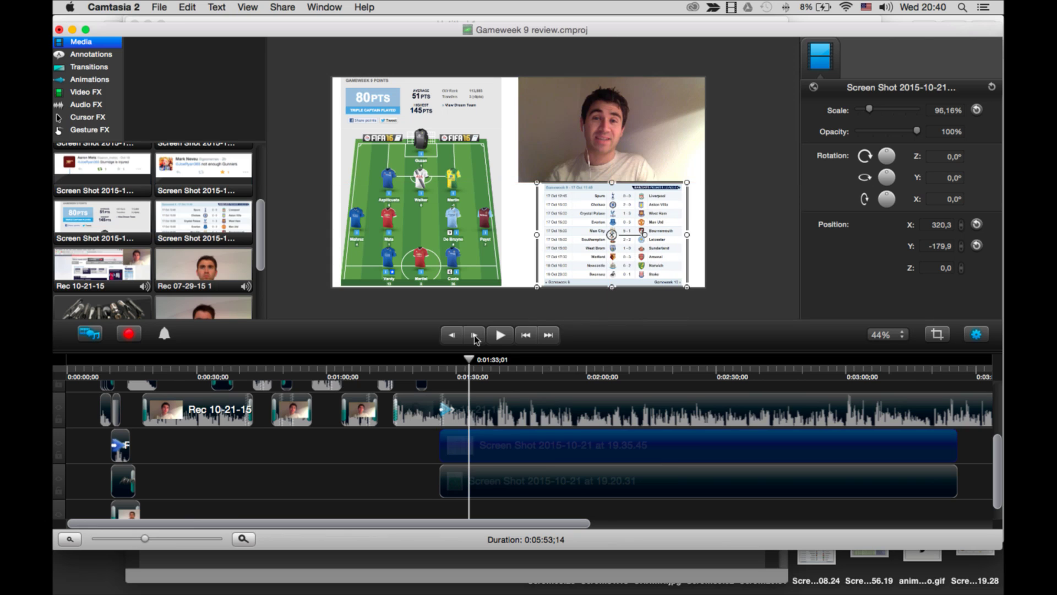
Play the section around 0:01:32 to 0:01:34 repeatedly to find where a zoom on the team screenshot should start.
click(512, 306)
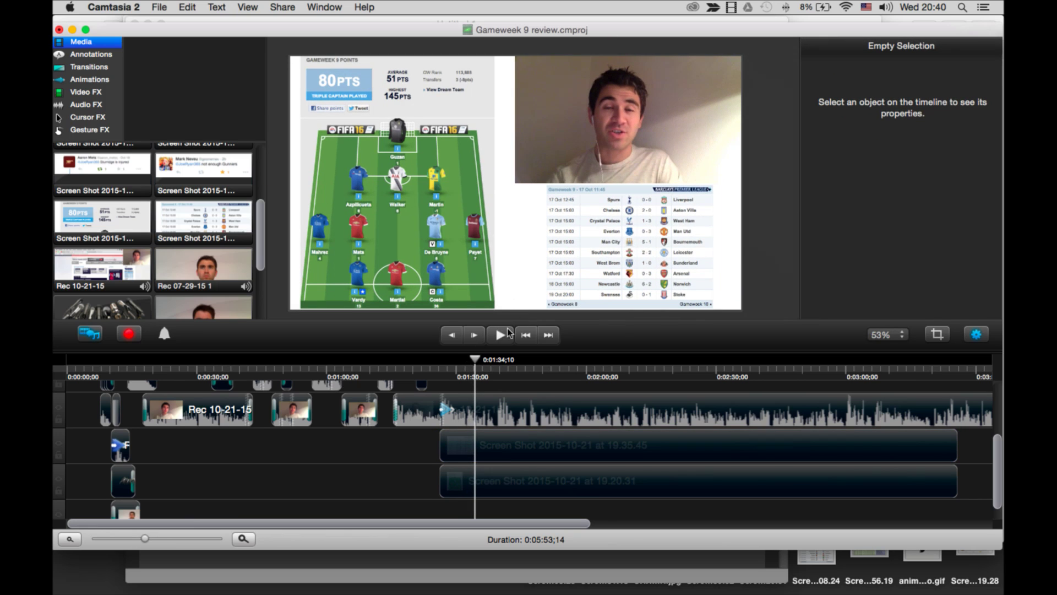
key(space)
drag(474, 364, 467, 366)
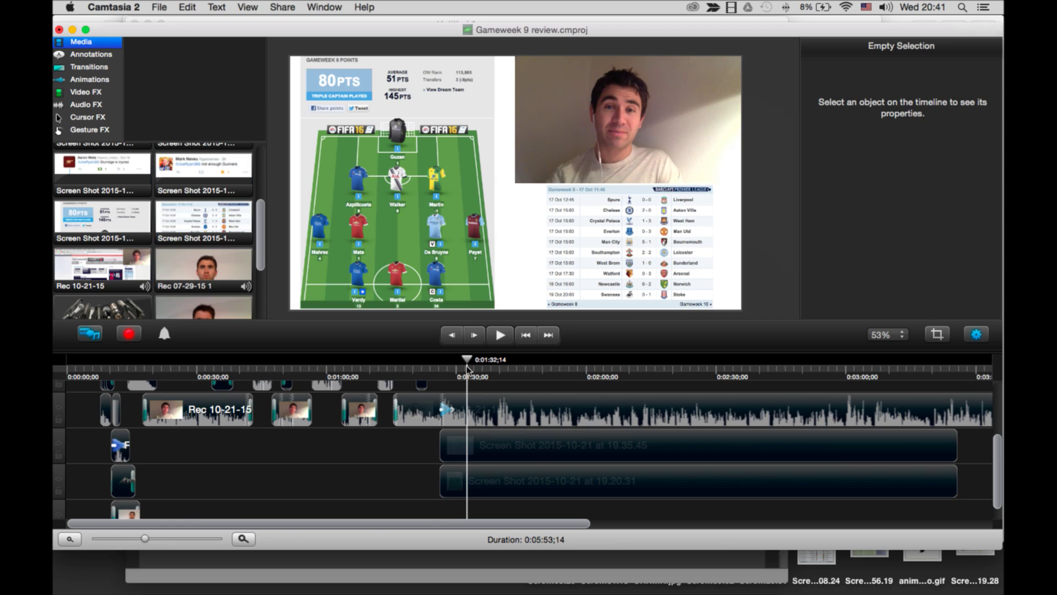
click(385, 111)
key(super+c)
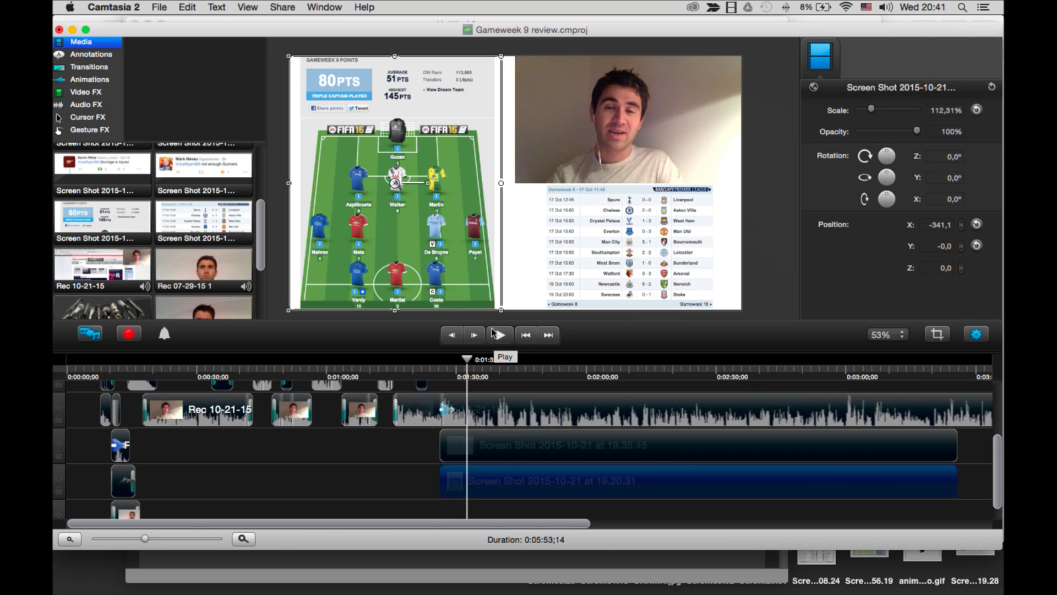
click(510, 226)
click(466, 378)
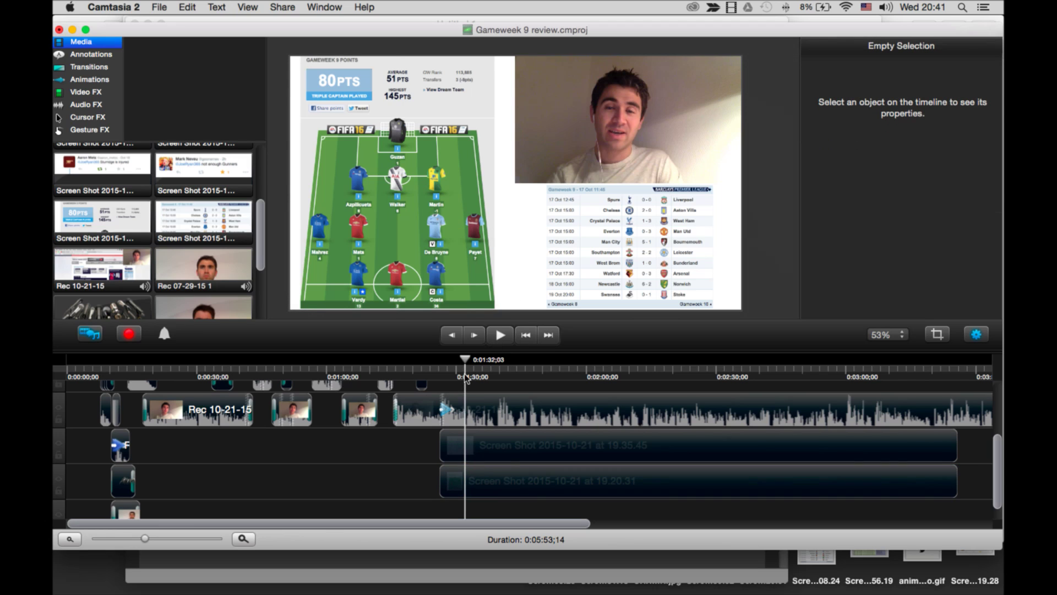
key(space)
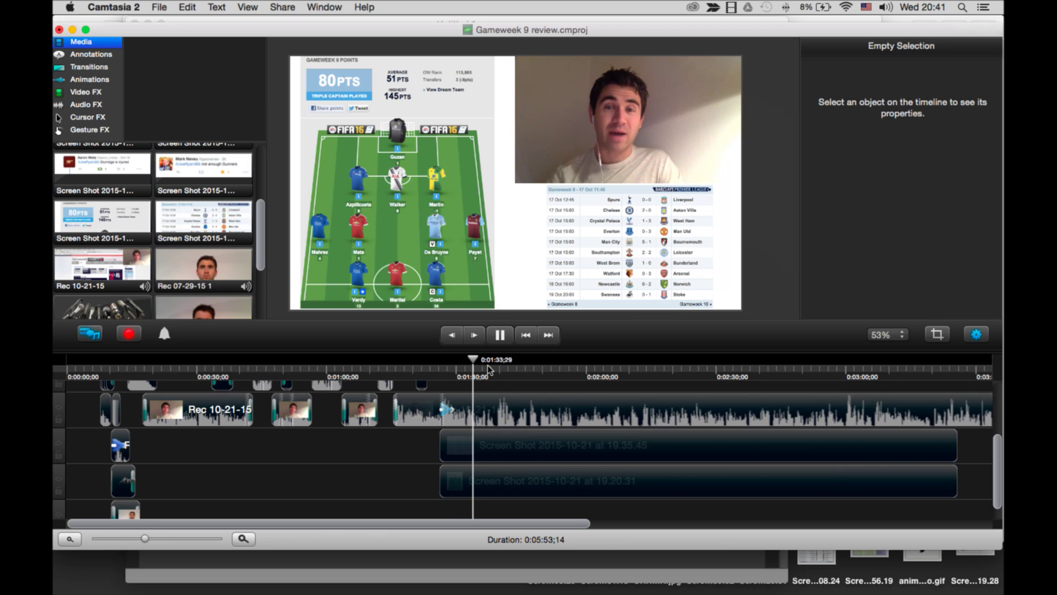
key(space)
Add a Zoom In animation to the team screenshot clip at 0:01:32;27.
click(469, 372)
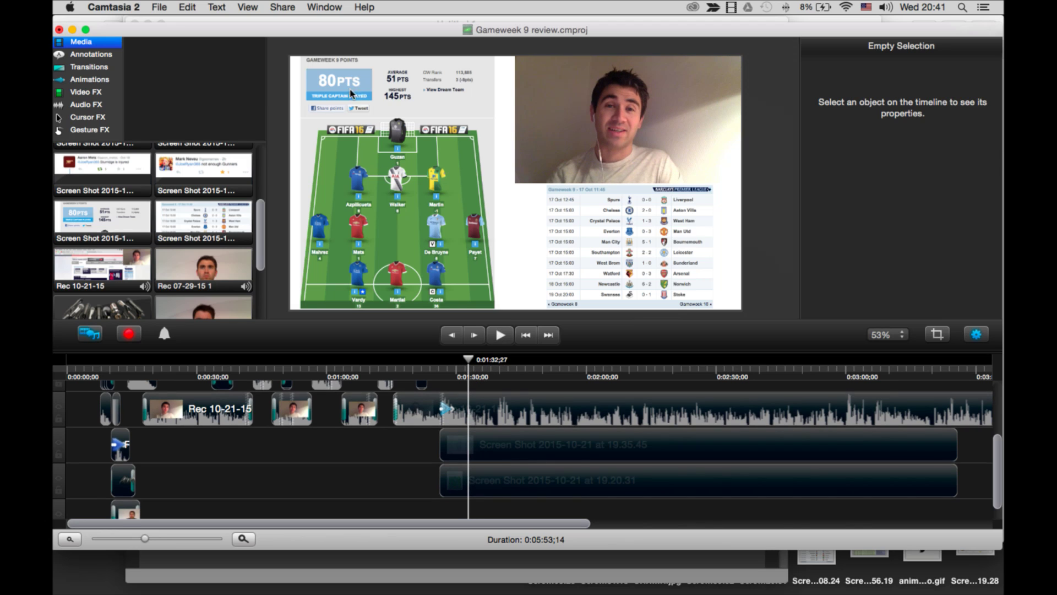
click(492, 469)
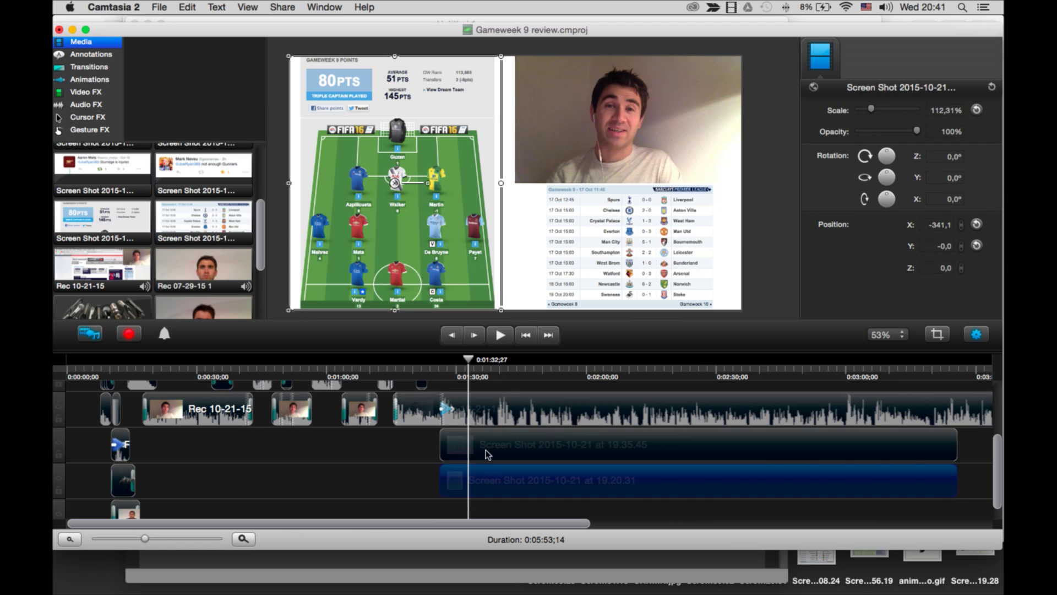
click(90, 68)
click(89, 79)
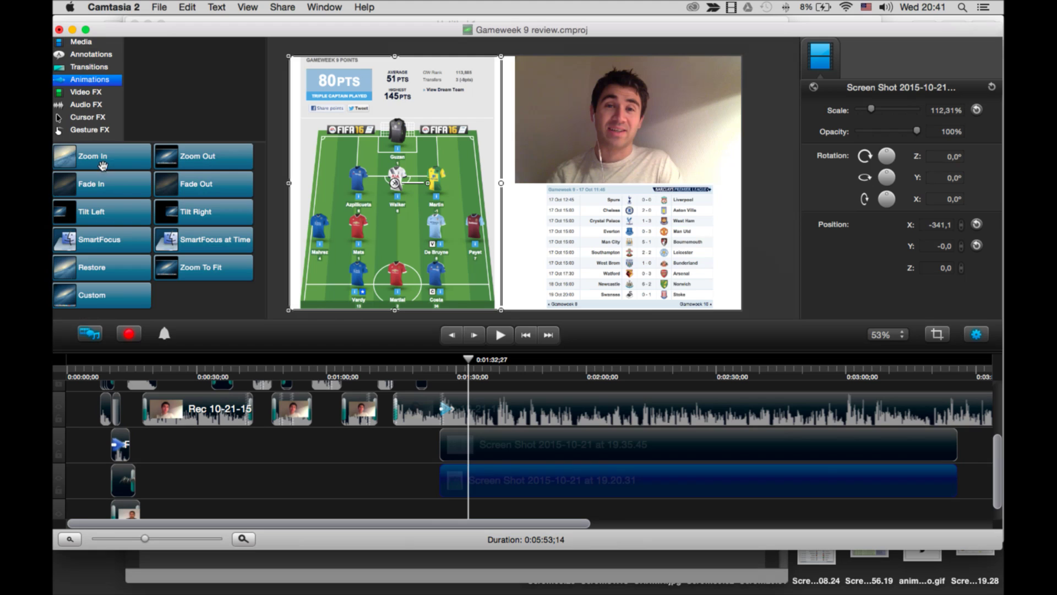
drag(100, 159, 472, 484)
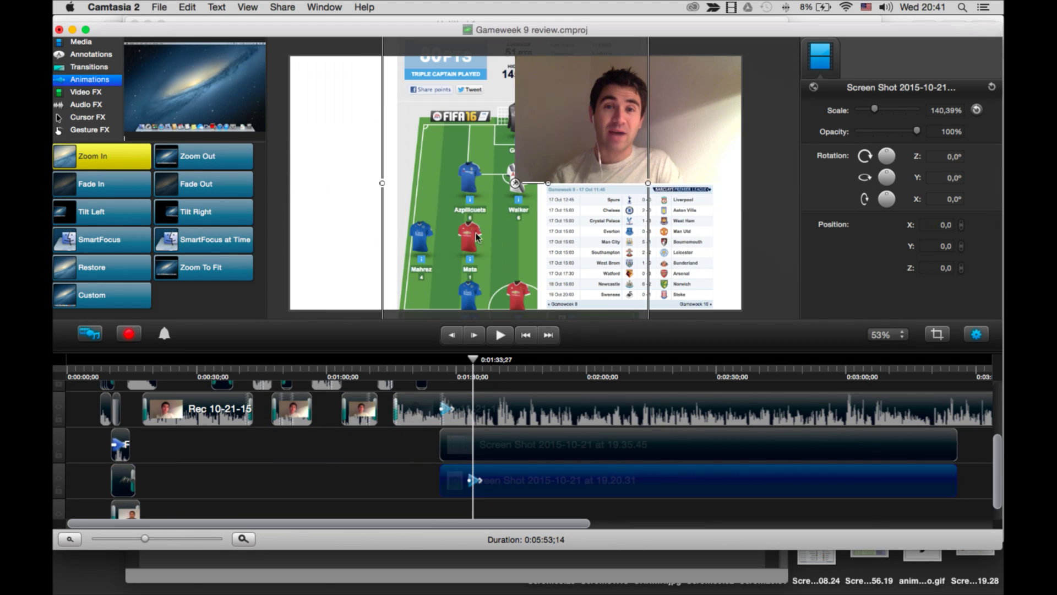
At 0:01:36;16, enlarge the team screenshot to about 301% and position it at X 167, Y -605.9 to show the points header.
drag(480, 378, 484, 369)
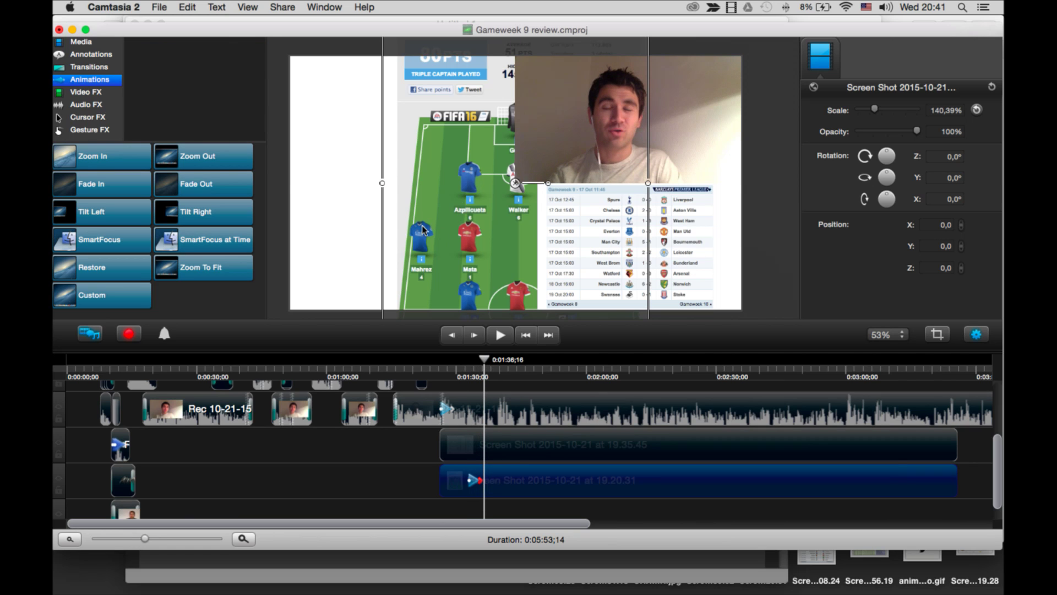
drag(423, 230, 334, 259)
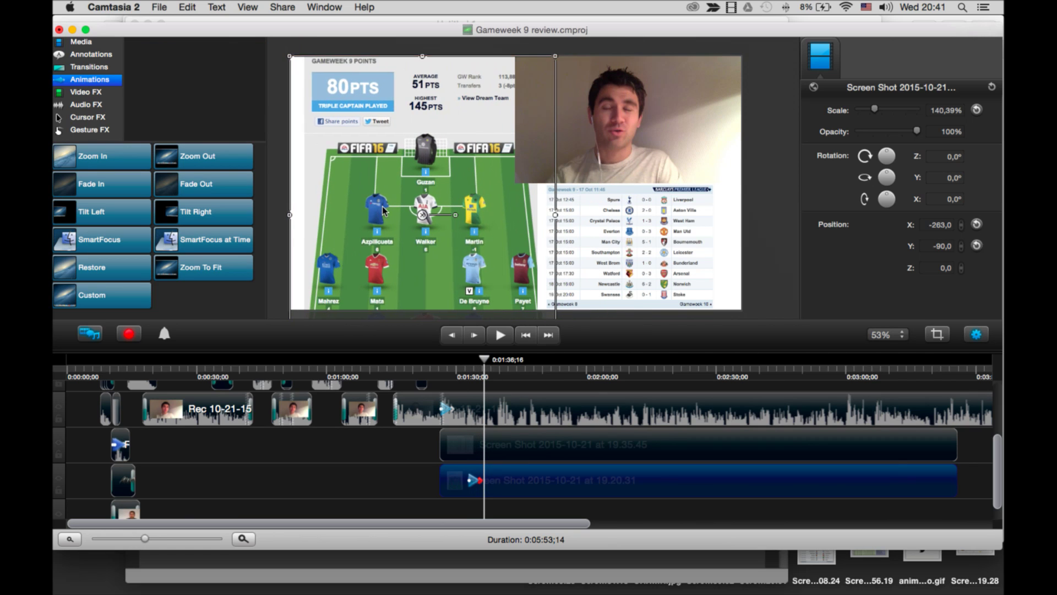
key(super+minus)
key(super+minus)
key(super+minus)
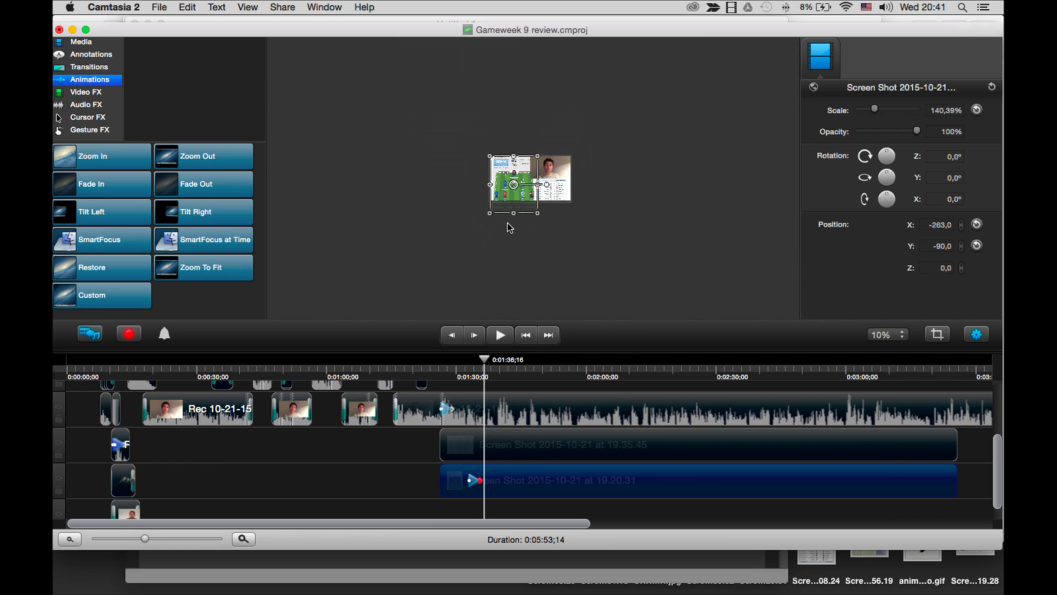
drag(513, 218, 518, 270)
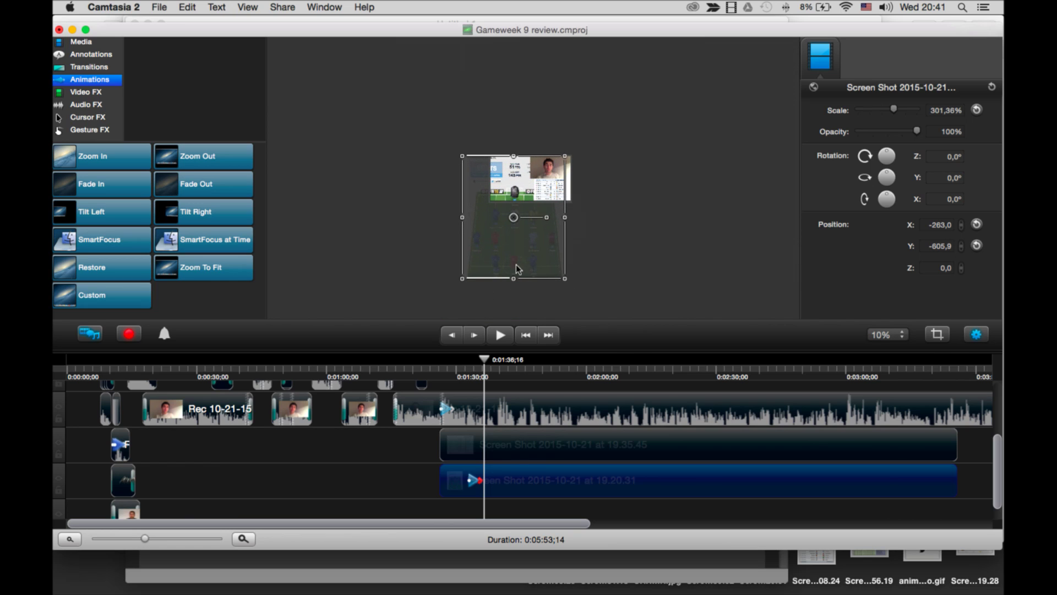
drag(514, 230, 546, 235)
key(super+plus)
key(super+plus)
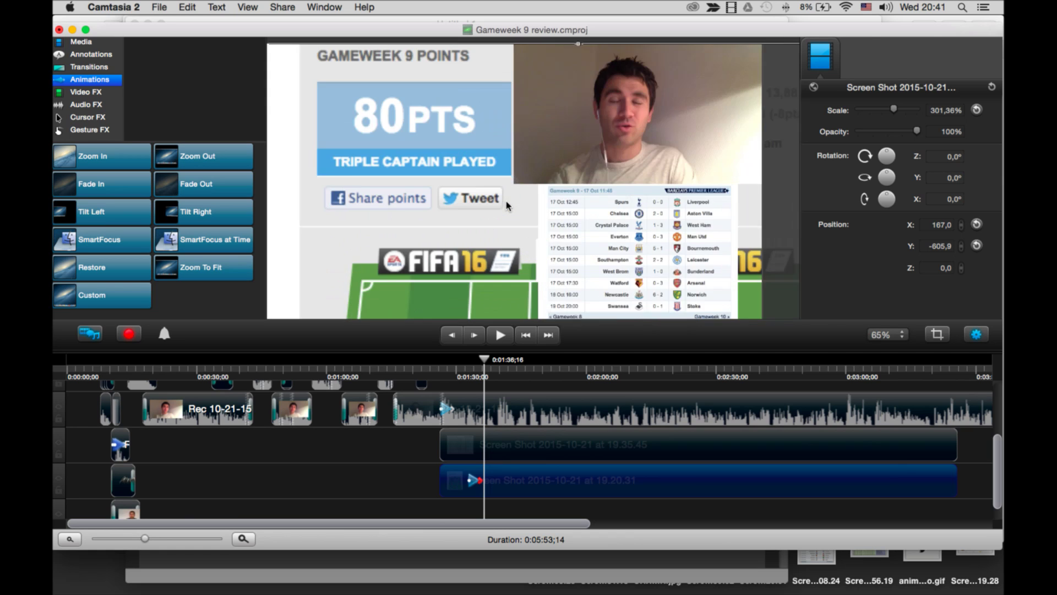
Reposition the enlarged team screenshot at X 114, Y -605.9 so the points header sits closer to the frame's edge.
key(super+minus)
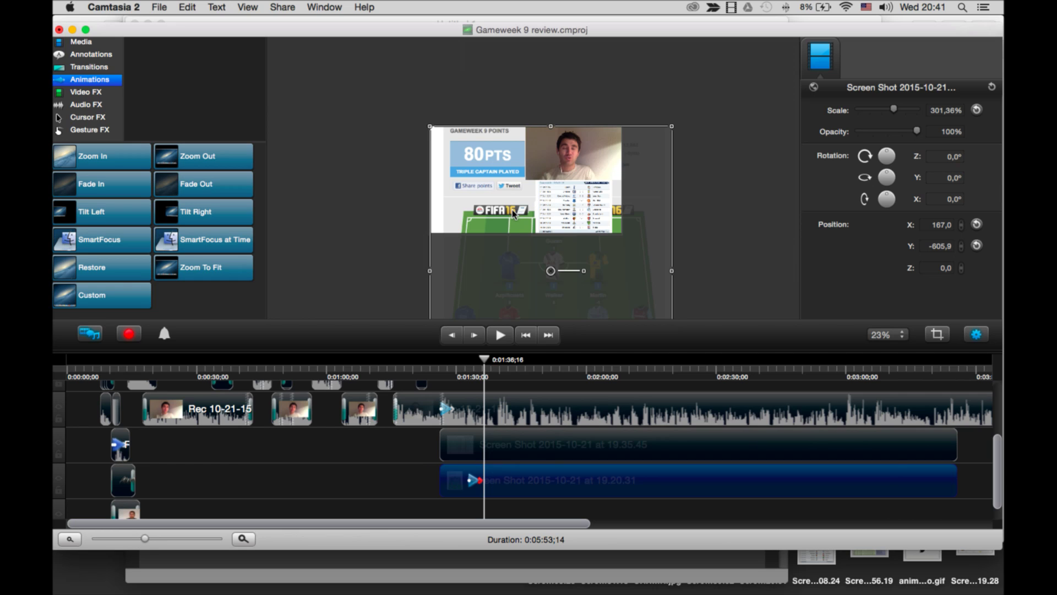
drag(514, 213, 505, 214)
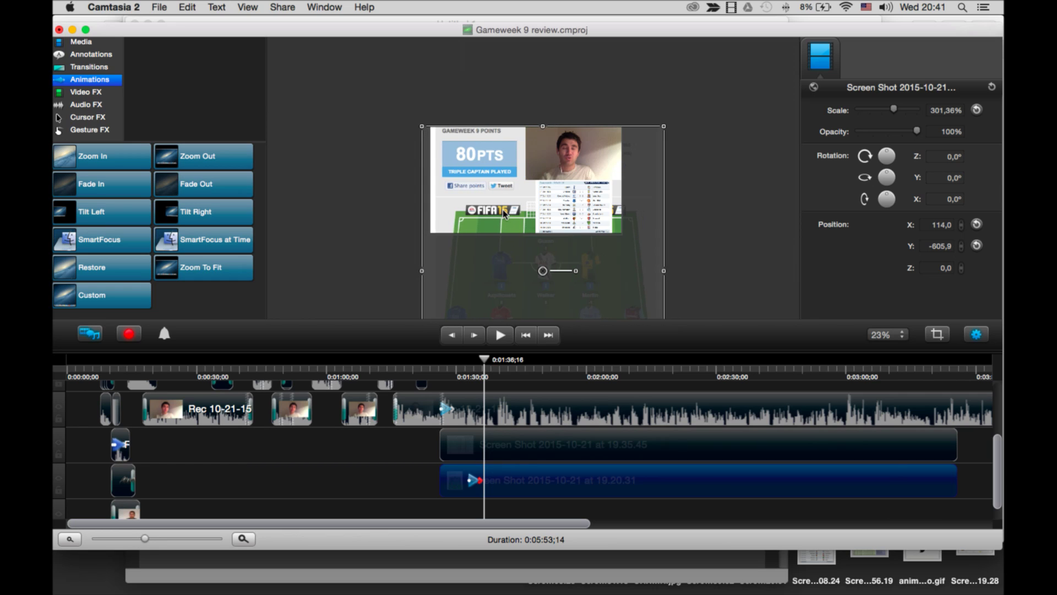
key(super+minus)
key(super+equal)
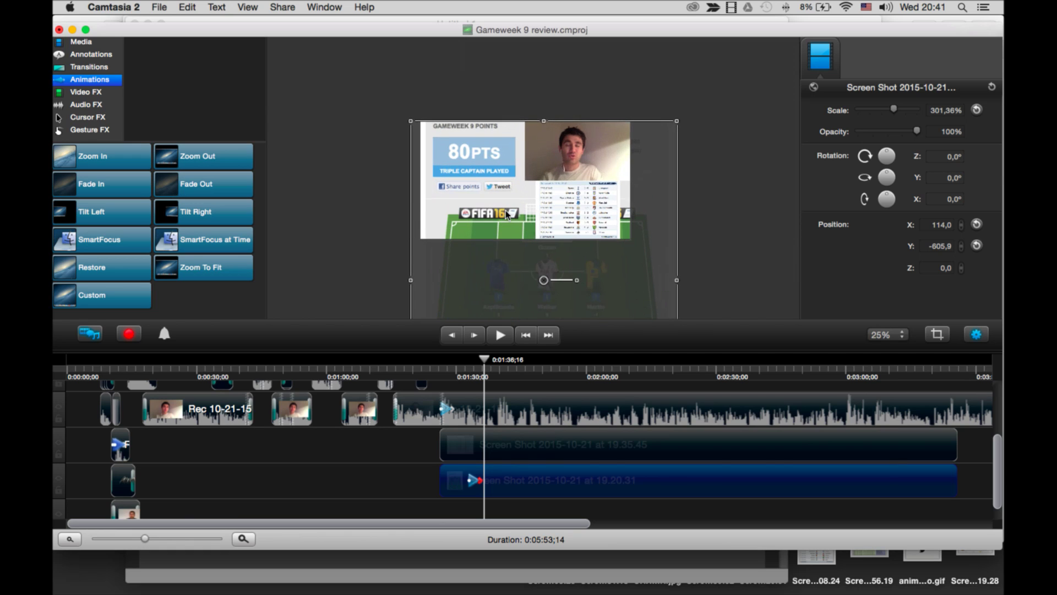
key(super+equal)
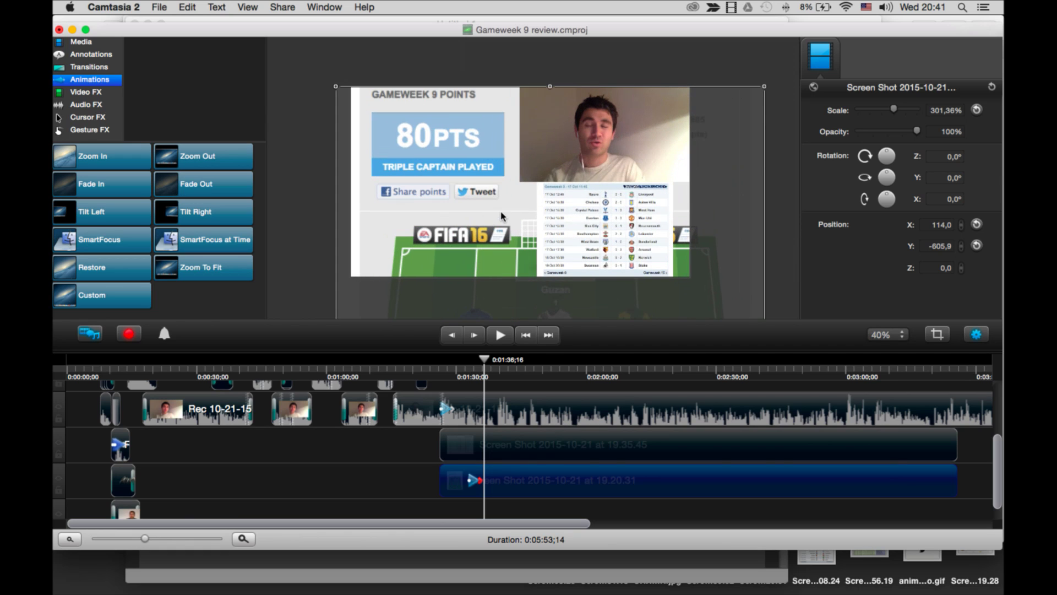
Play the team screenshot's zoom from 0:01:32;00 to check its movement.
drag(486, 379, 465, 380)
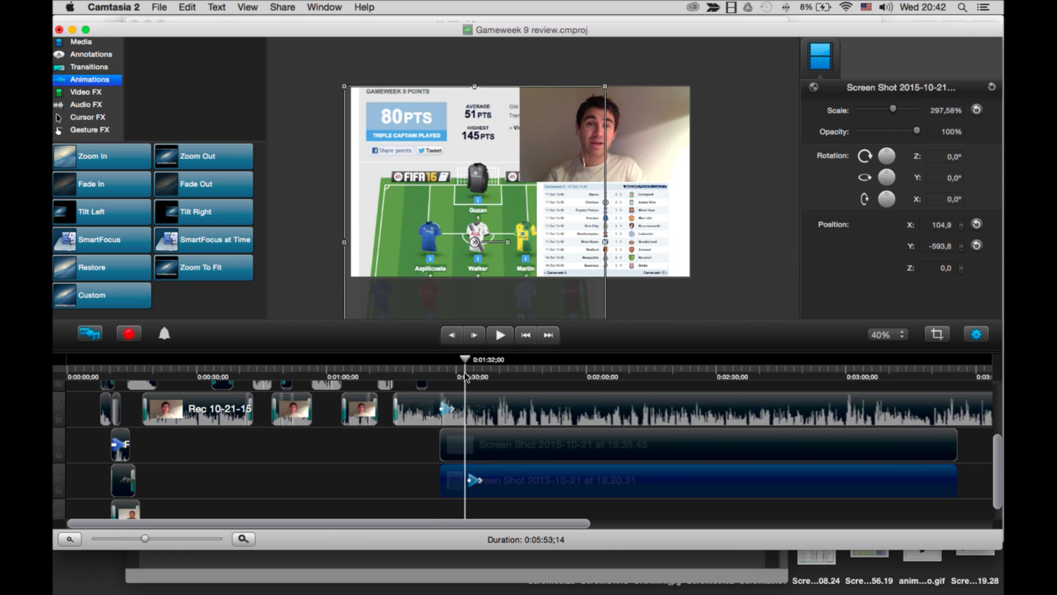
key(space)
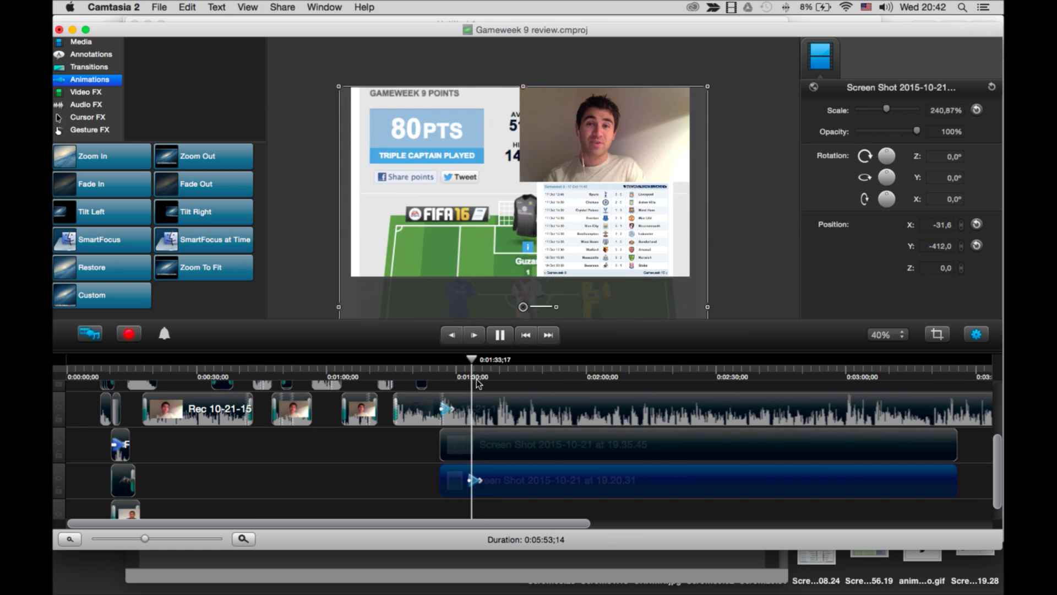
key(space)
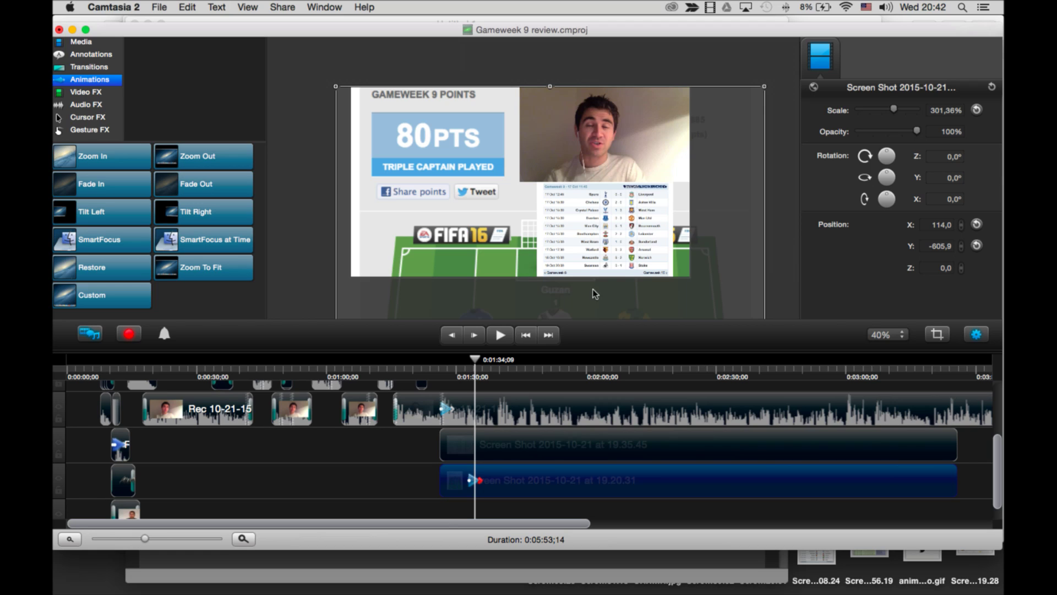
Add a white rectangle shape at 0:01:28;19 and stretch it over the area below the webcam, covering the fixtures.
drag(478, 372, 450, 375)
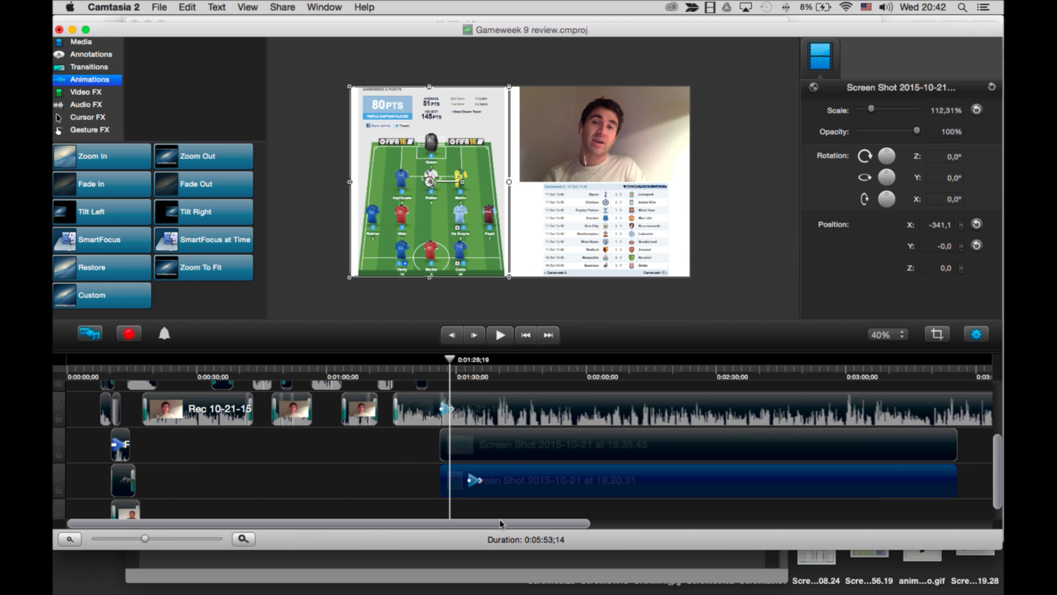
click(507, 449)
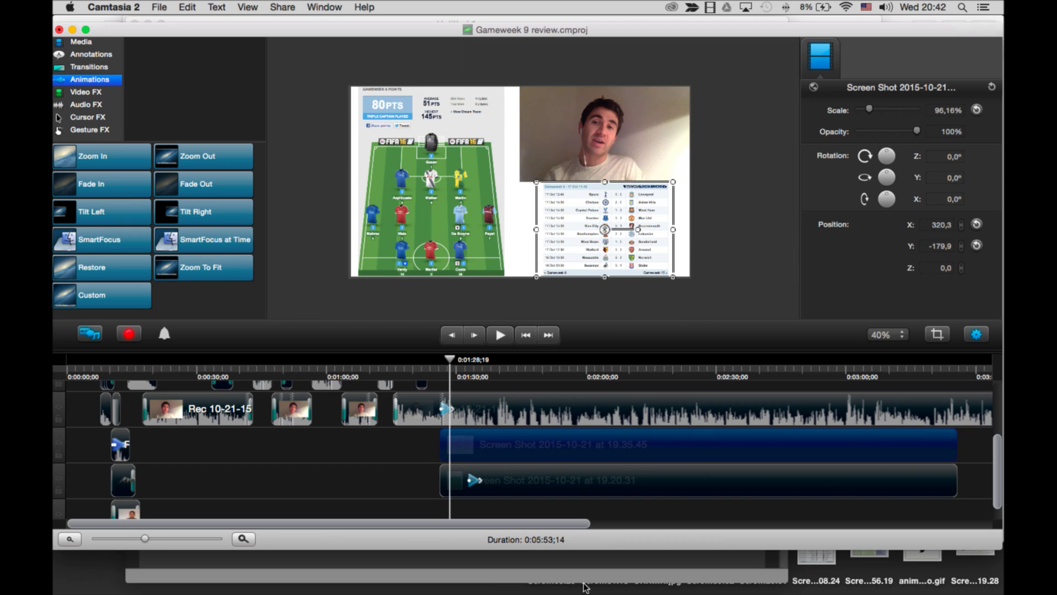
click(557, 489)
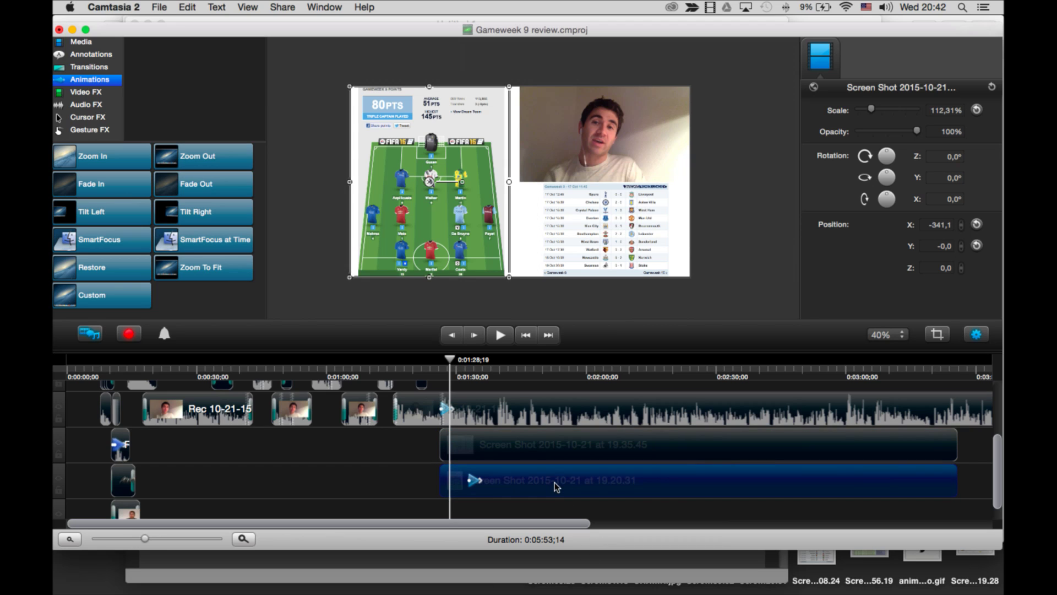
click(91, 55)
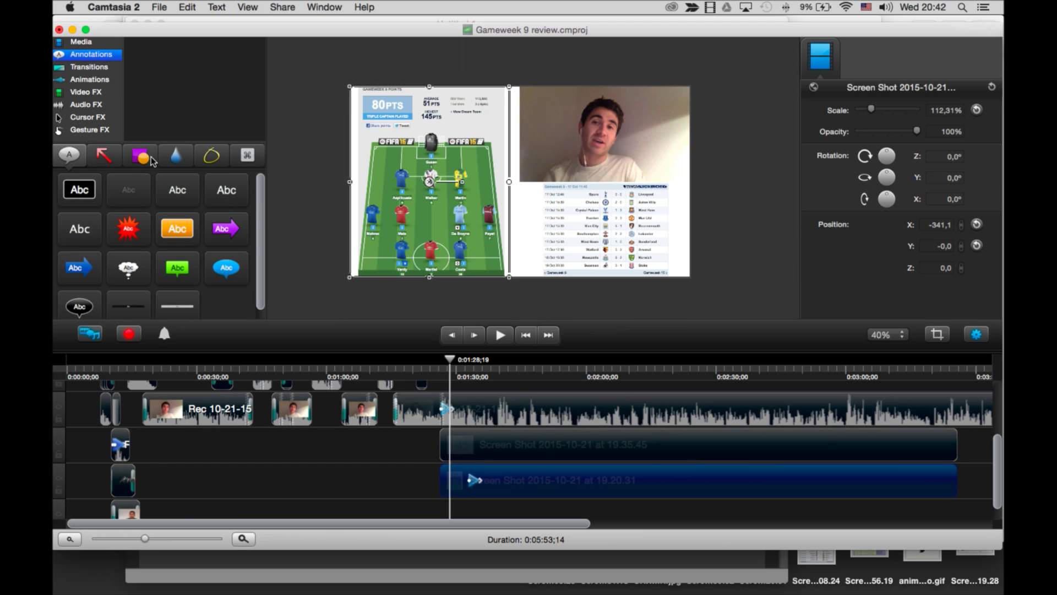
click(151, 156)
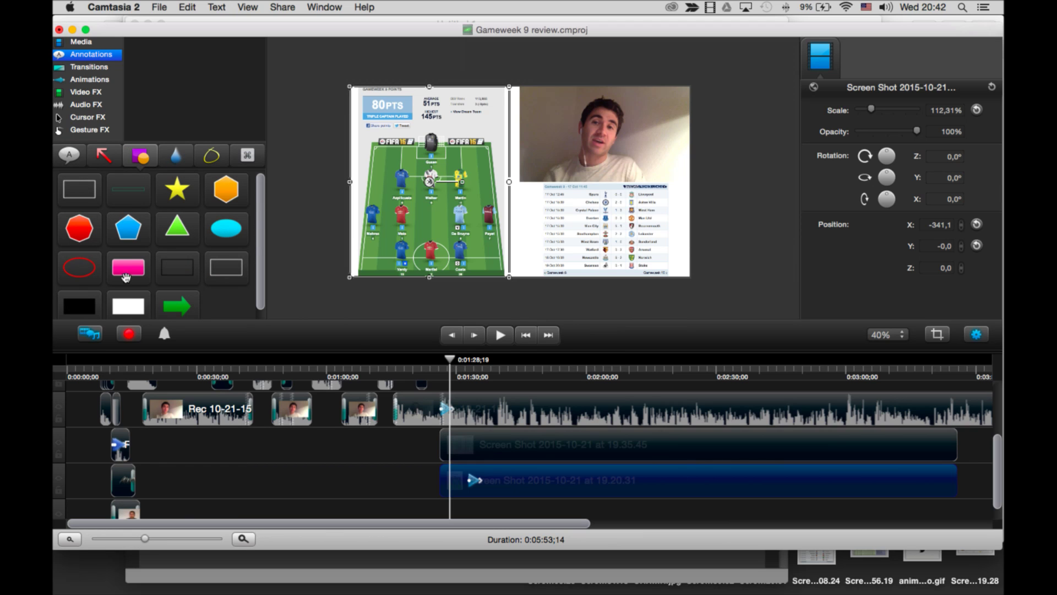
mouse_move(142, 311)
mouse_down()
mouse_move(148, 292)
mouse_move(297, 297)
mouse_move(587, 209)
mouse_move(591, 193)
mouse_up()
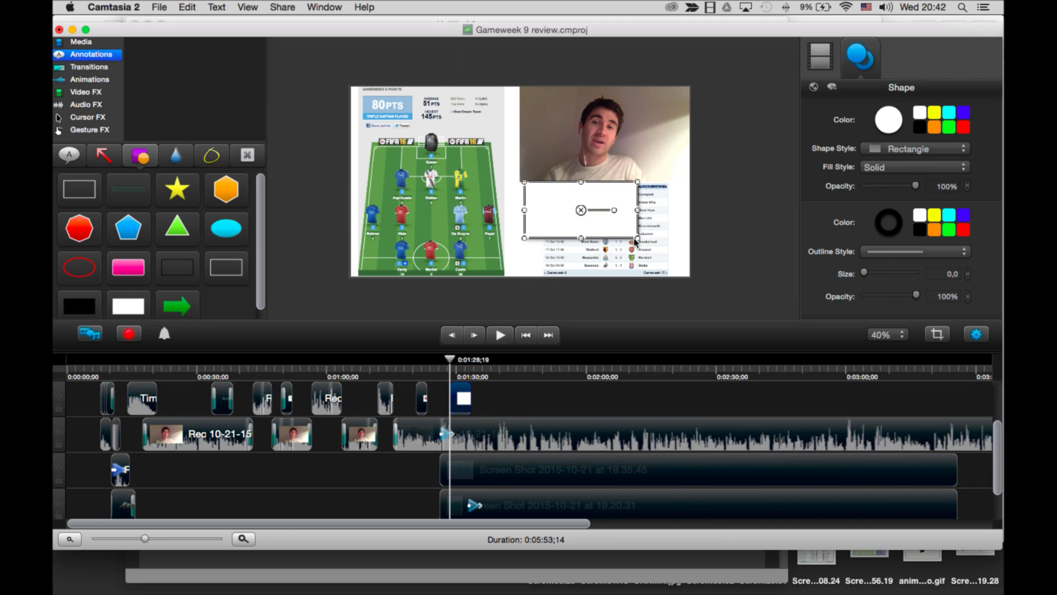
drag(636, 240, 731, 306)
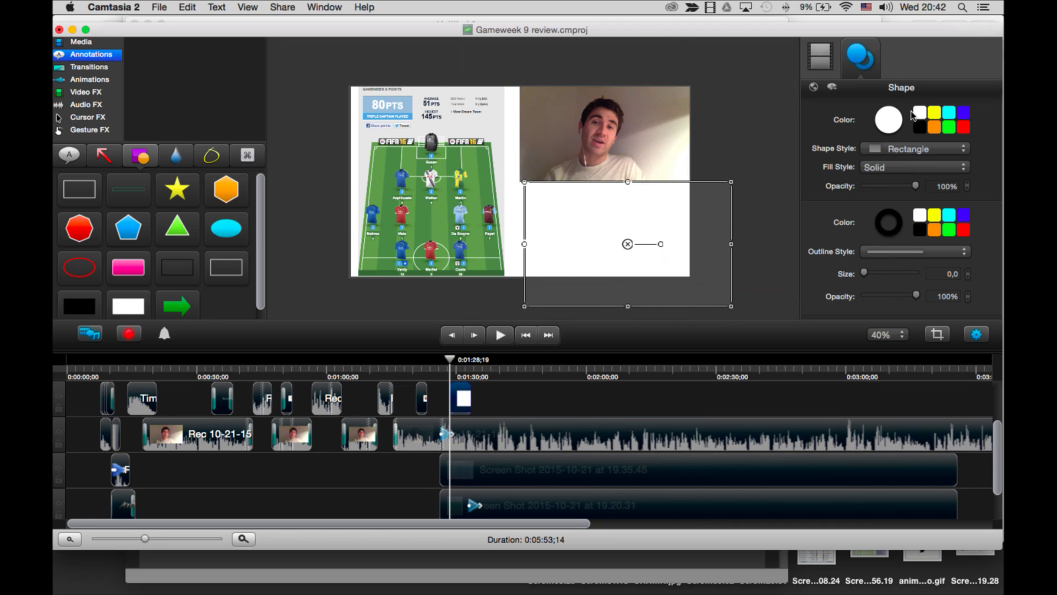
Place the rectangle clip between the fixtures and team screenshot clips, starting with them, and extend it to about 0:02:00.
click(812, 55)
click(811, 290)
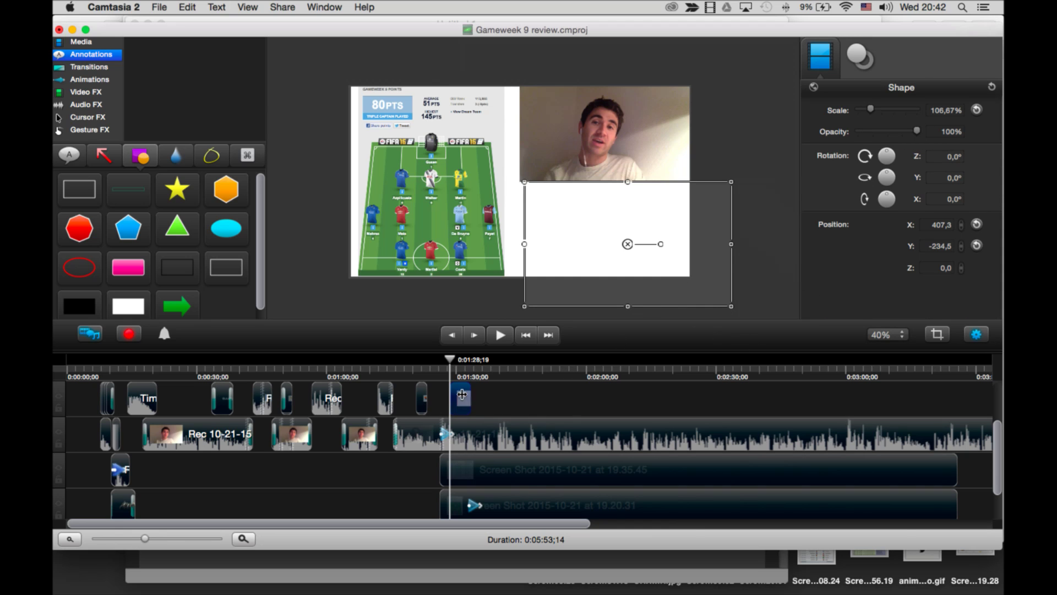
drag(471, 400, 518, 482)
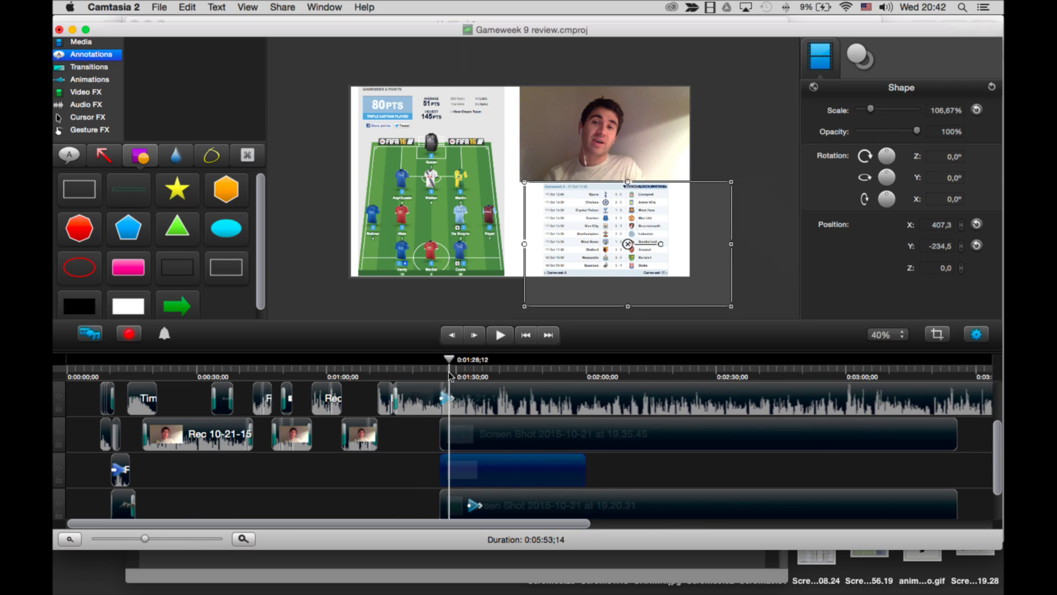
At 0:01:41;29, widen the white rectangle until its side aligns with the webcam's inner edge, centring it at X 398.5.
drag(450, 369, 507, 379)
click(548, 299)
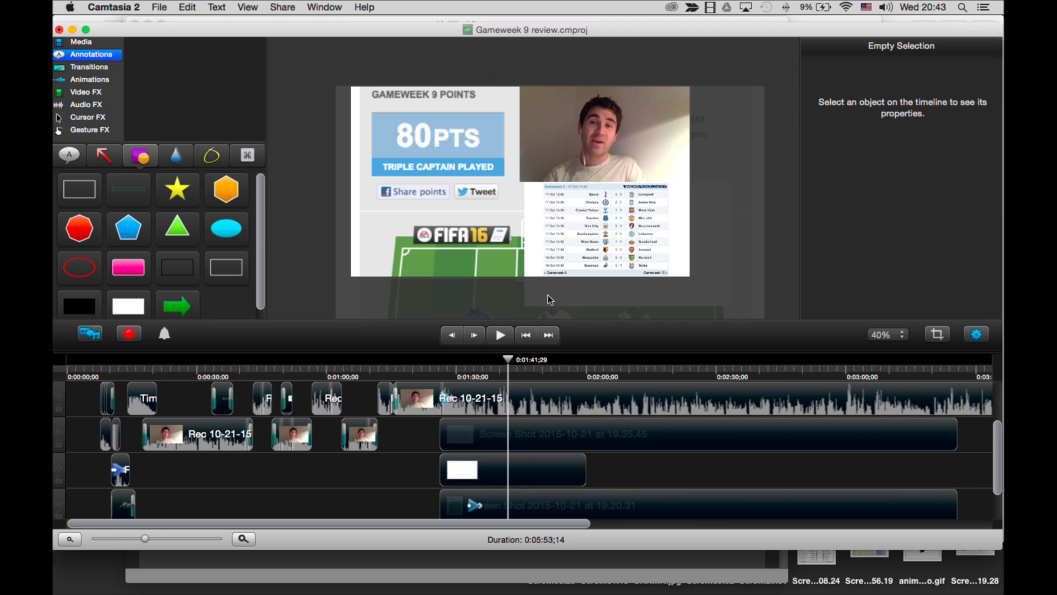
click(527, 254)
drag(527, 246, 521, 244)
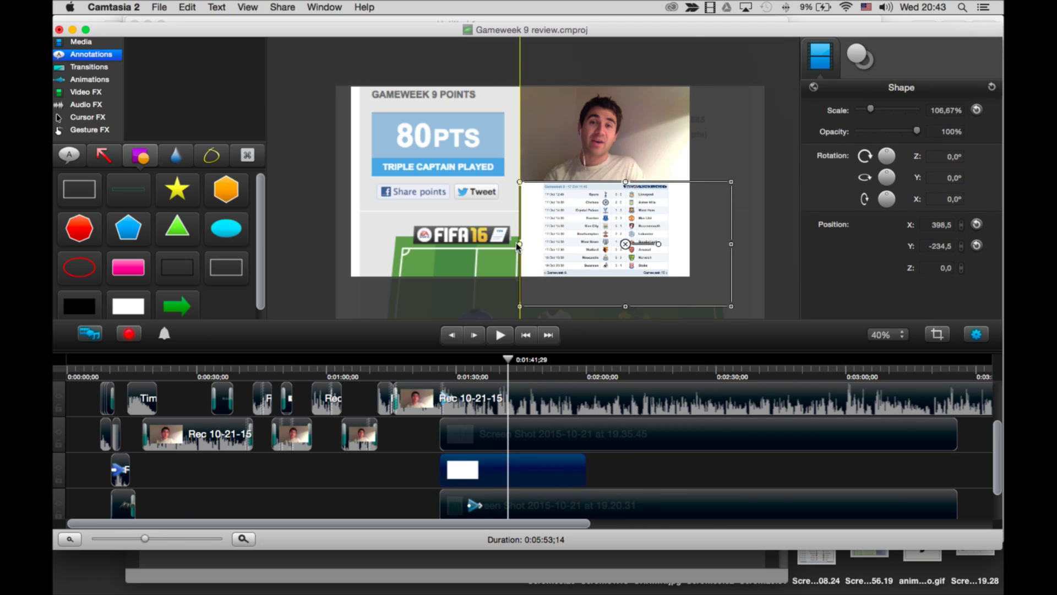
click(636, 67)
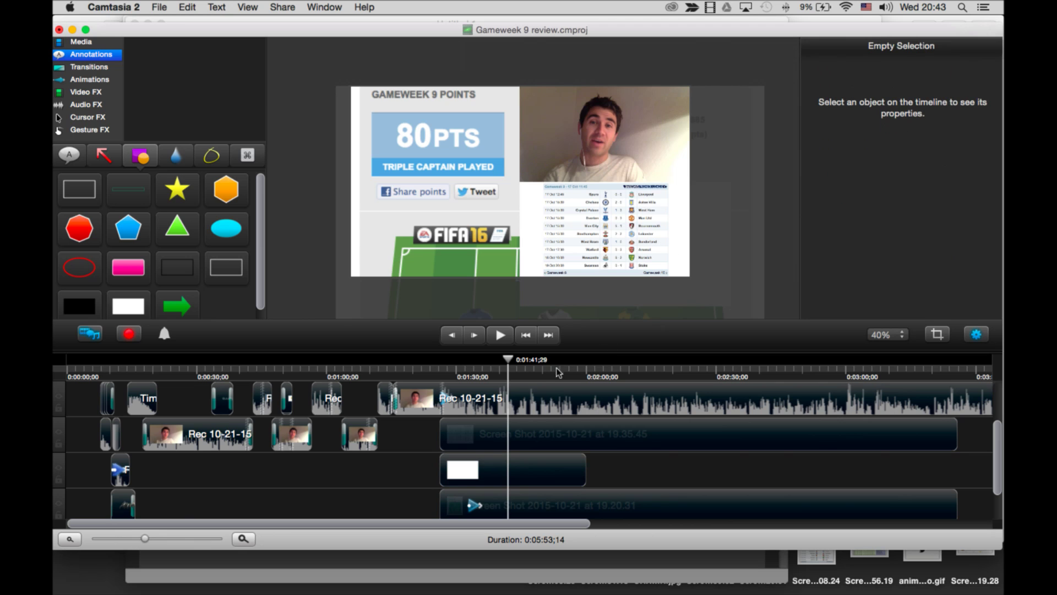
At 0:01:39;24, shift the team screenshot to X 87, Y -605.9 to centre the points header in its area.
mouse_move(506, 369)
mouse_down()
mouse_move(432, 368)
mouse_move(499, 368)
mouse_up()
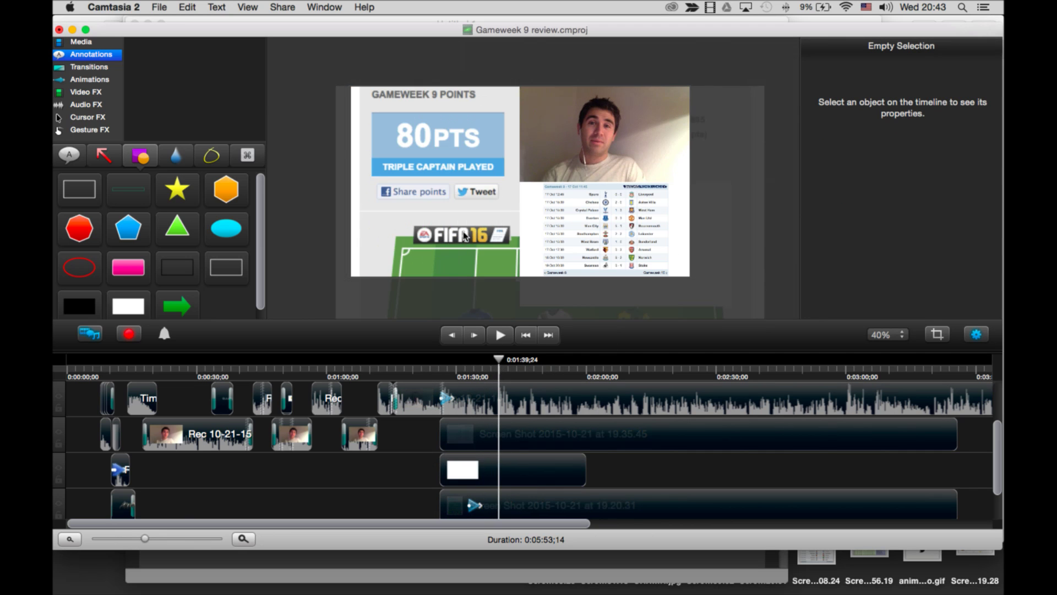
click(444, 241)
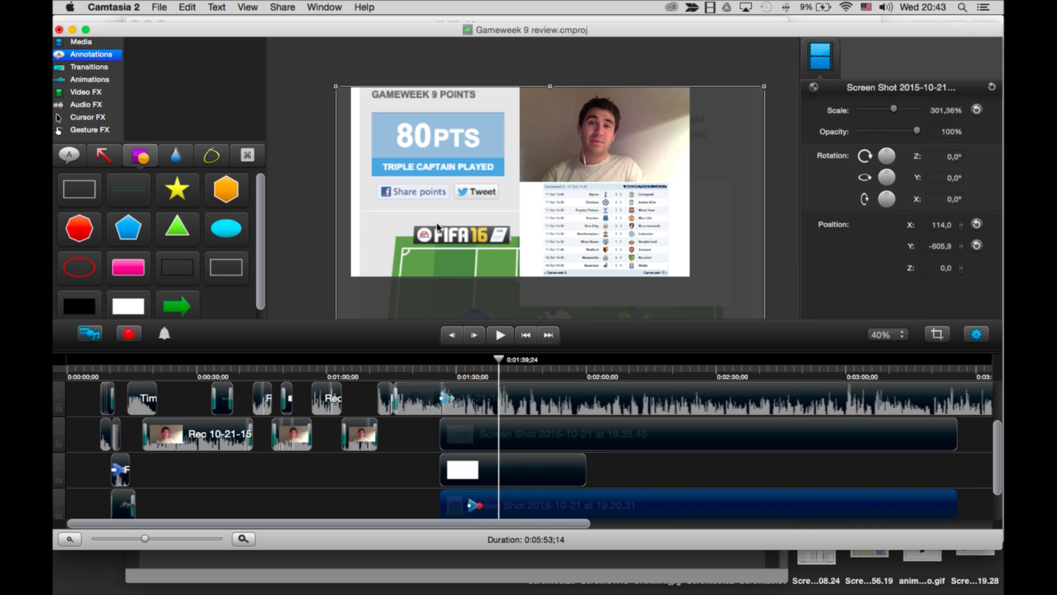
drag(444, 241, 431, 227)
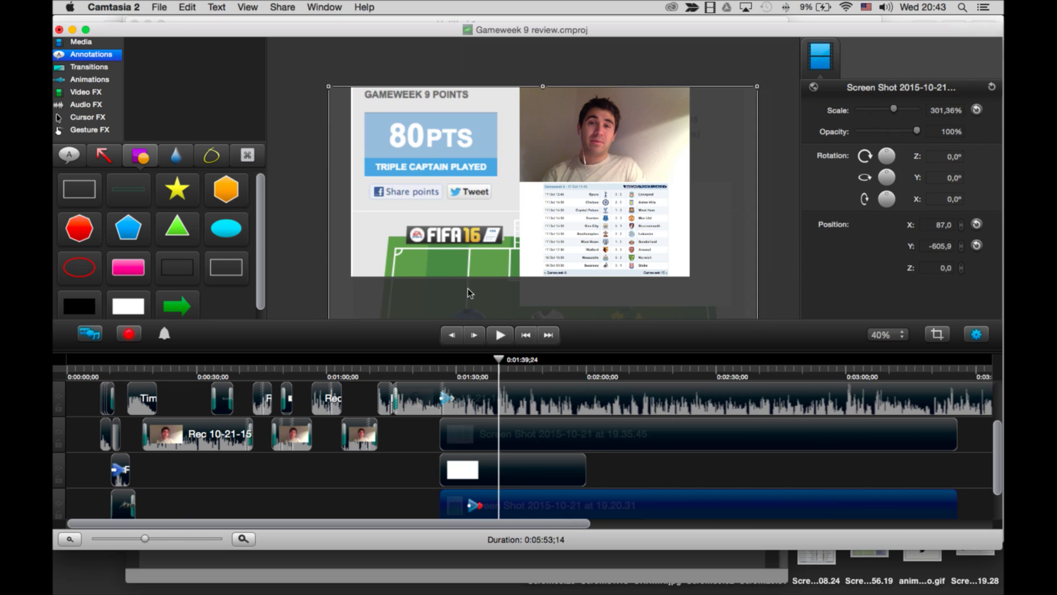
Play from about 0:01:32 to 0:01:38 to check the zoom and find where the next animation should start.
drag(497, 369, 466, 375)
key(space)
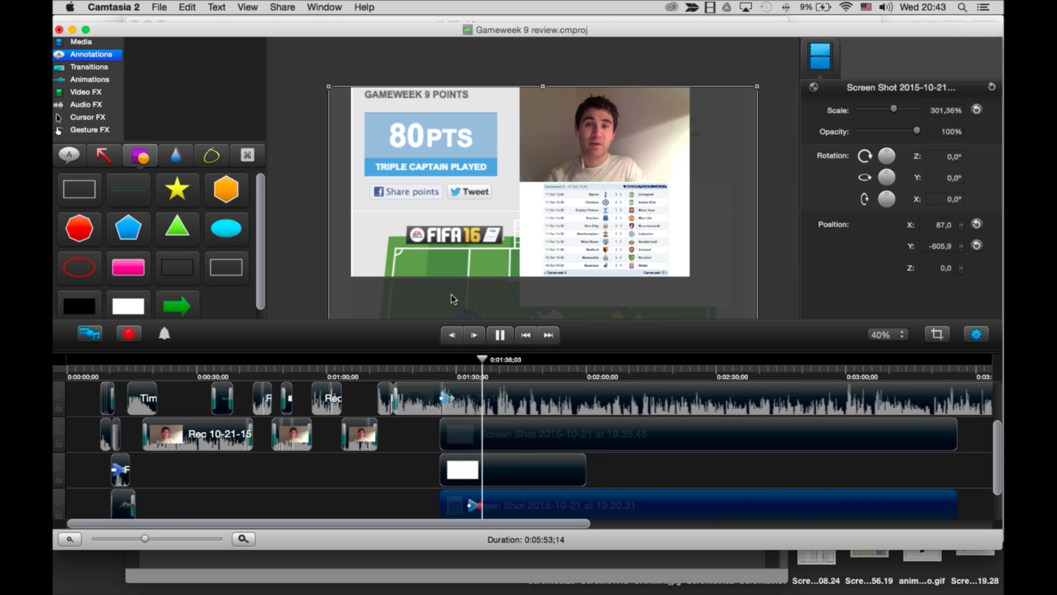
key(space)
key(space)
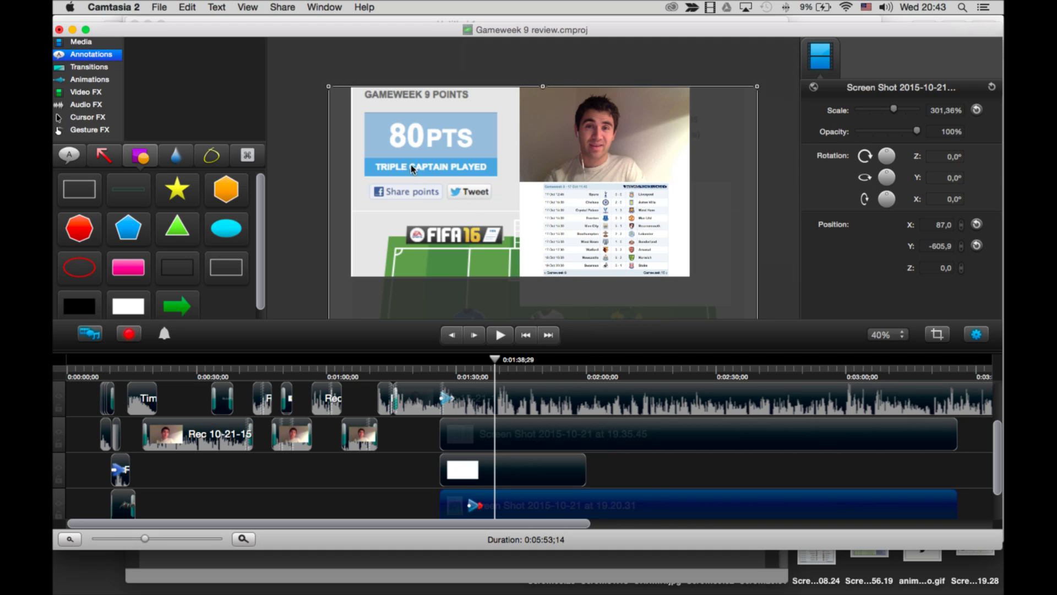
drag(498, 360, 474, 359)
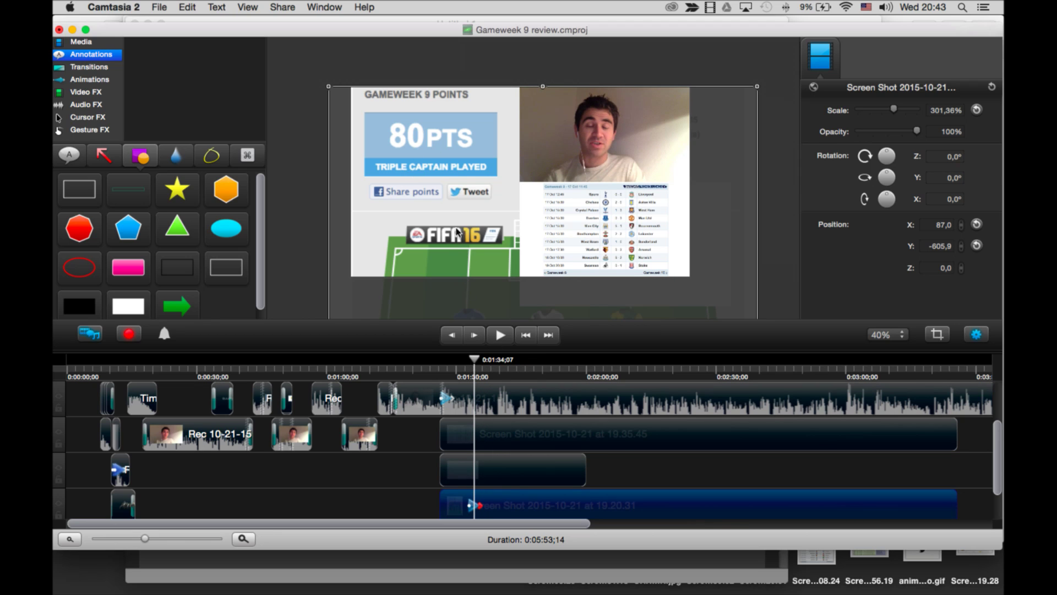
Add a Custom animation to the team screenshot clip at about 0:01:35;18, after the zoom animation.
click(249, 539)
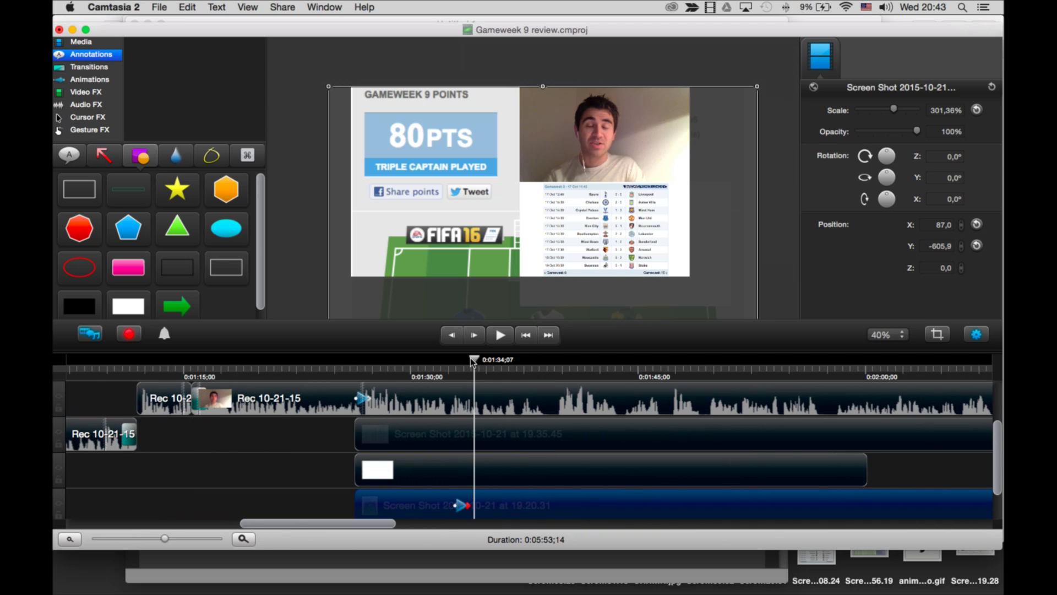
drag(476, 369, 497, 373)
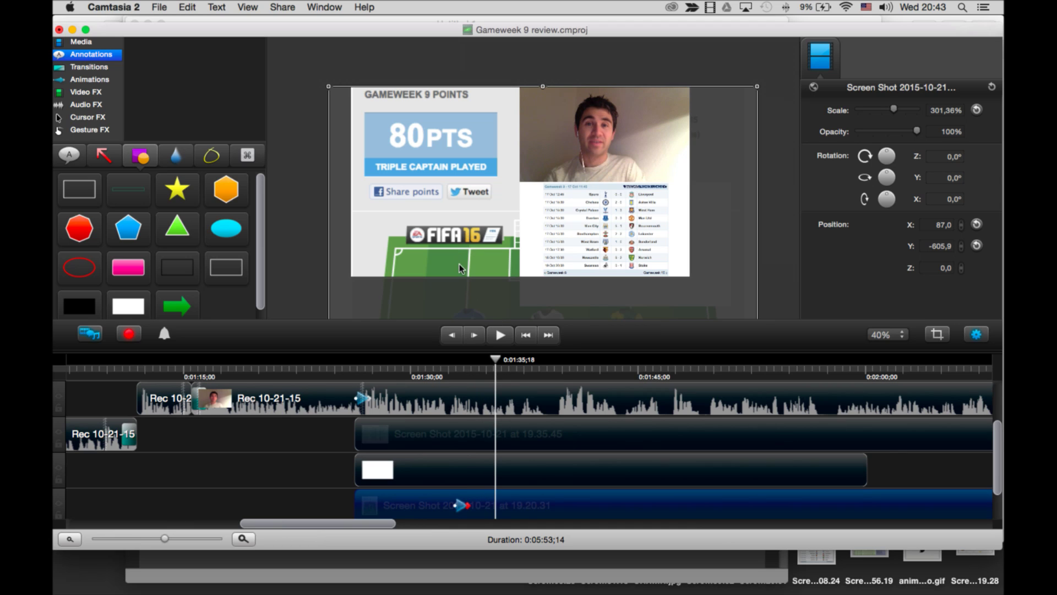
scroll(451, 219, down, 5)
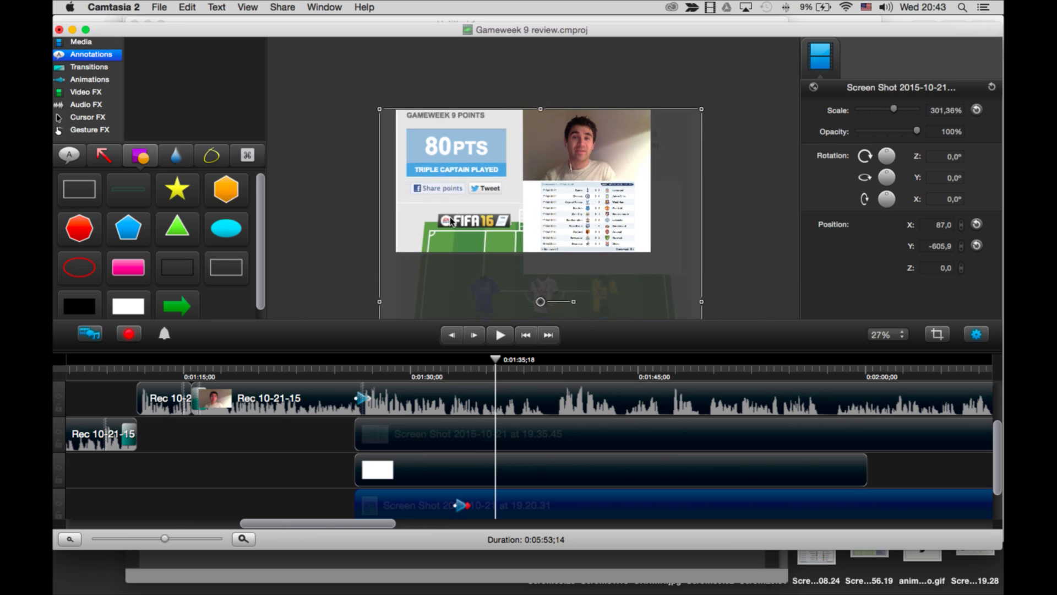
scroll(497, 294, down, 1)
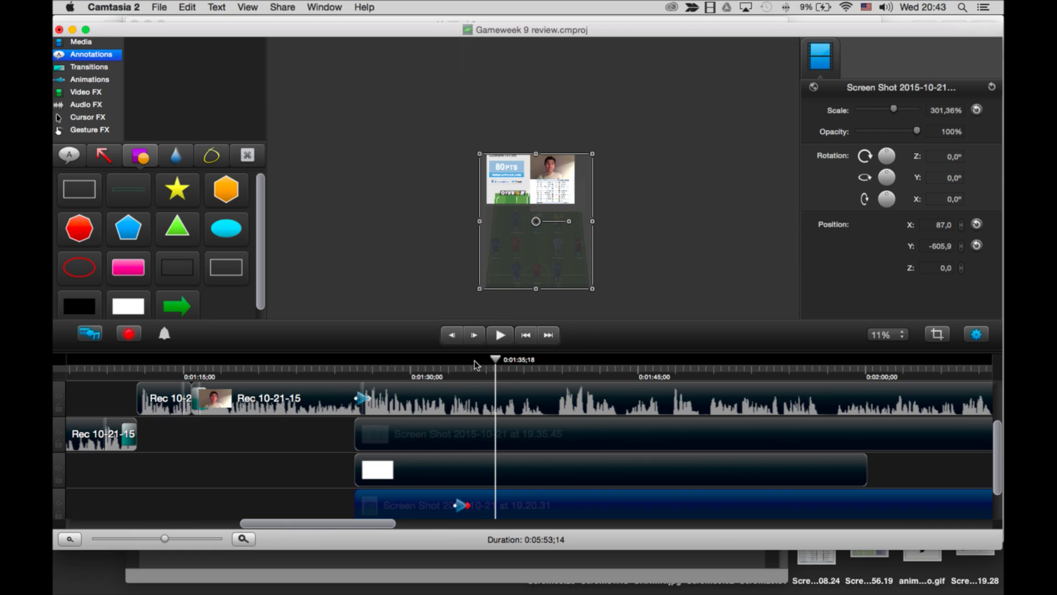
click(89, 67)
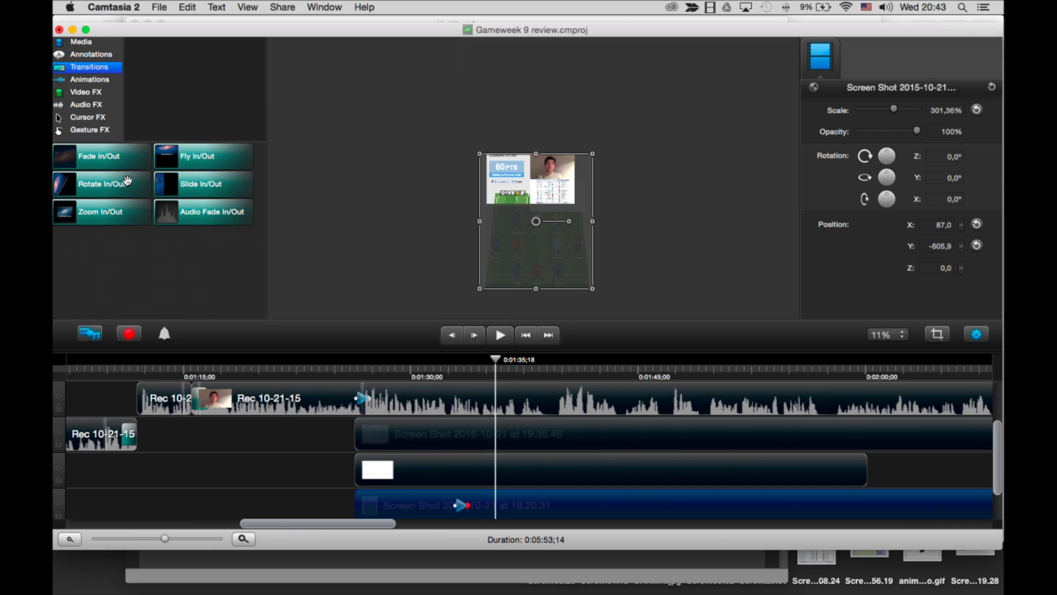
click(84, 80)
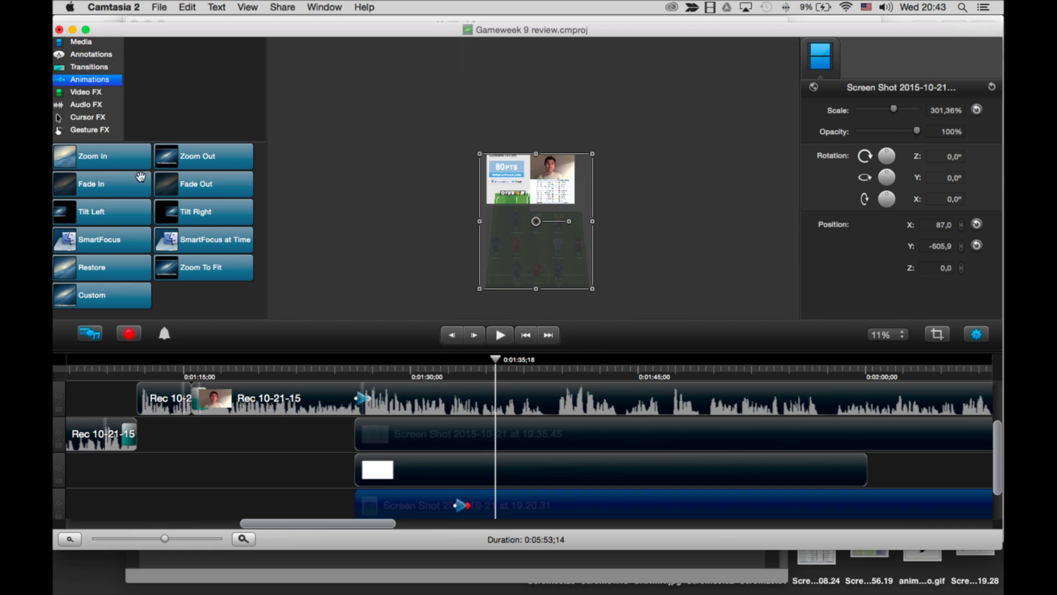
click(123, 294)
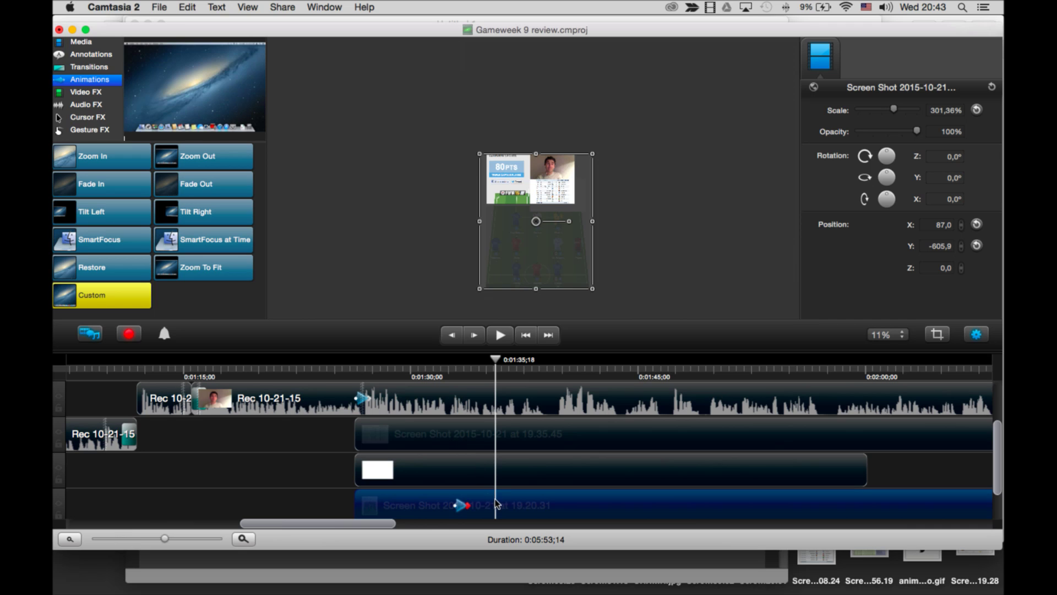
drag(97, 297, 502, 501)
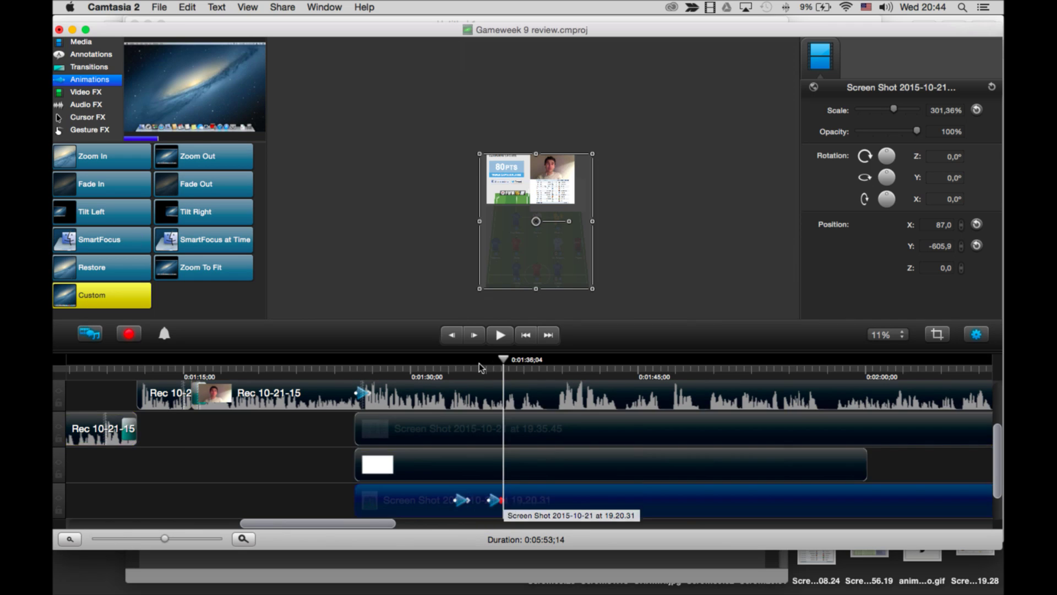
At 0:01:36;16, move the team screenshot to X -640, Y 606.1 to show the players in its lower corner.
click(509, 370)
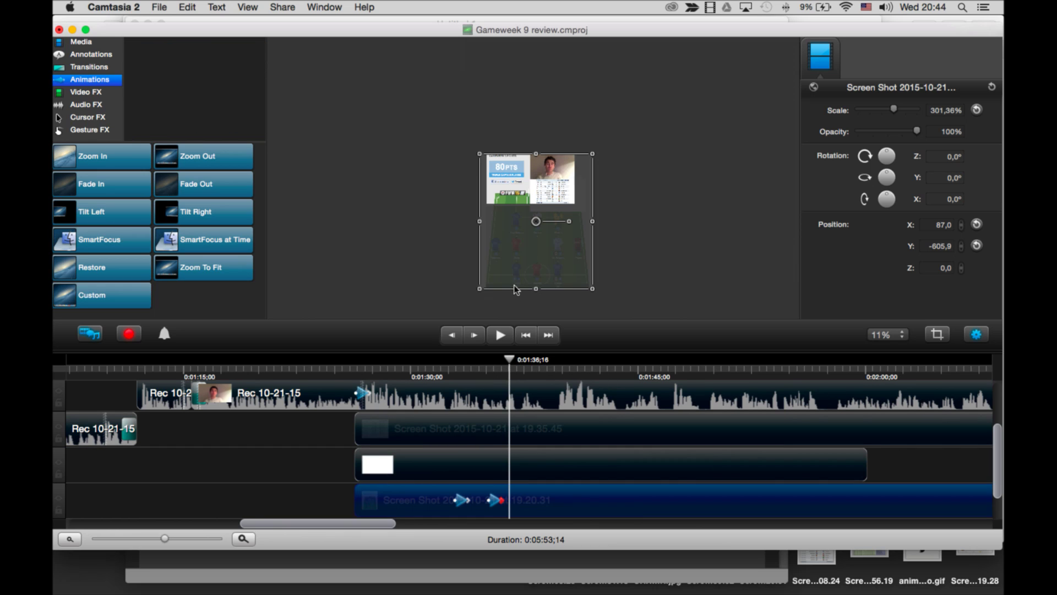
drag(523, 257, 471, 155)
scroll(518, 212, up, 5)
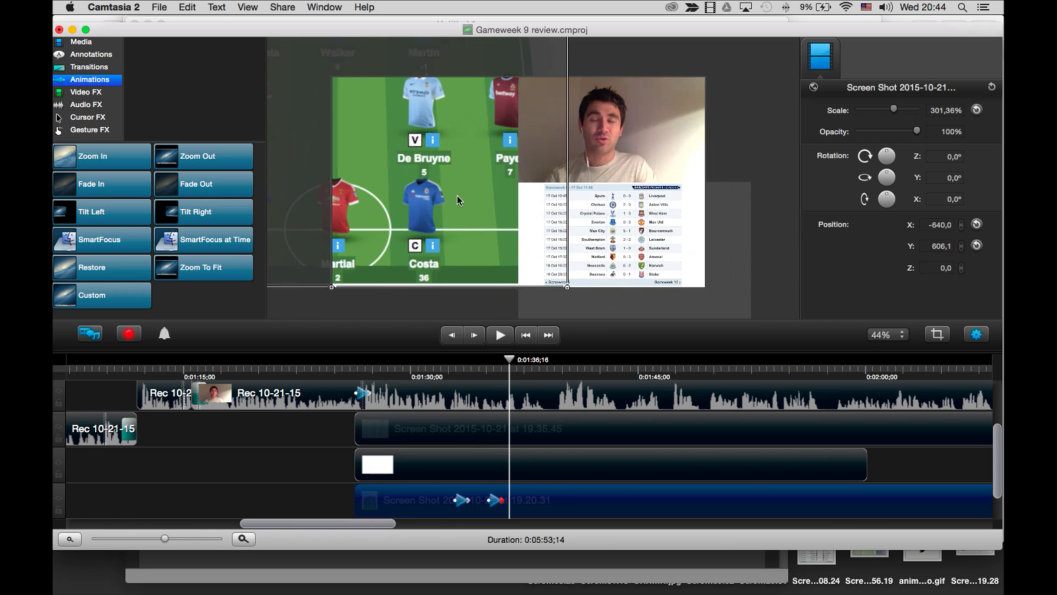
At 0:01:36;16, enlarge the team screenshot to 470.13% and move it to X -799, Y 1129 to frame Costa.
scroll(438, 191, down, 2)
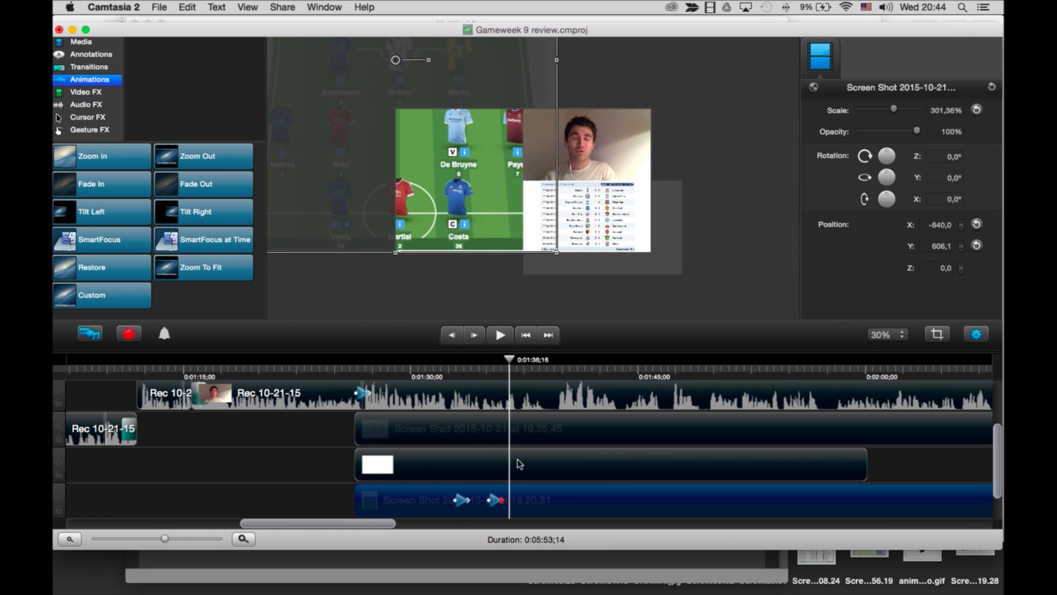
scroll(491, 317, down, 1)
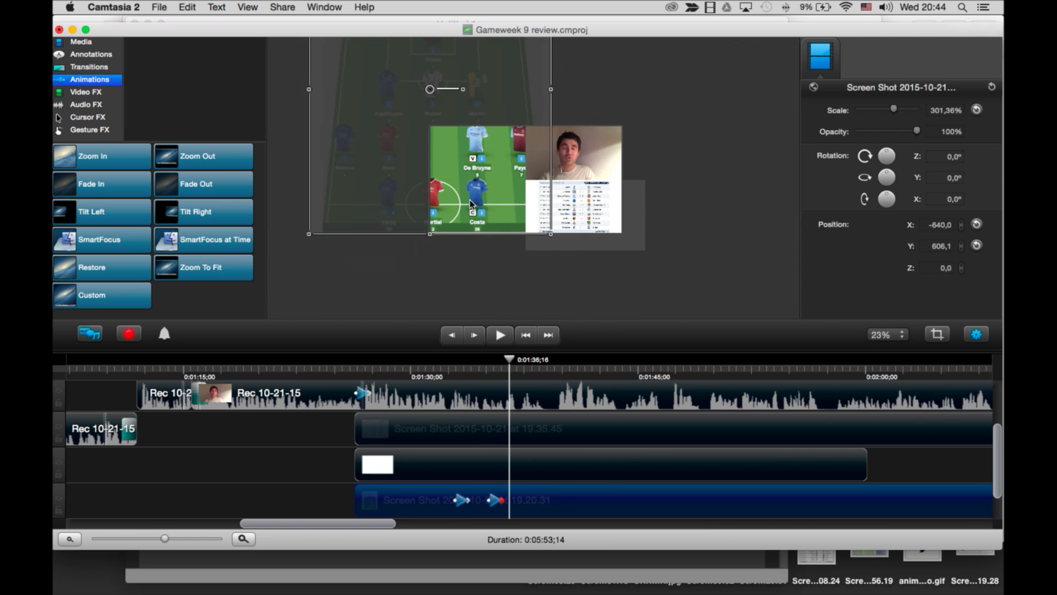
scroll(472, 205, down, 2)
drag(487, 71, 483, 35)
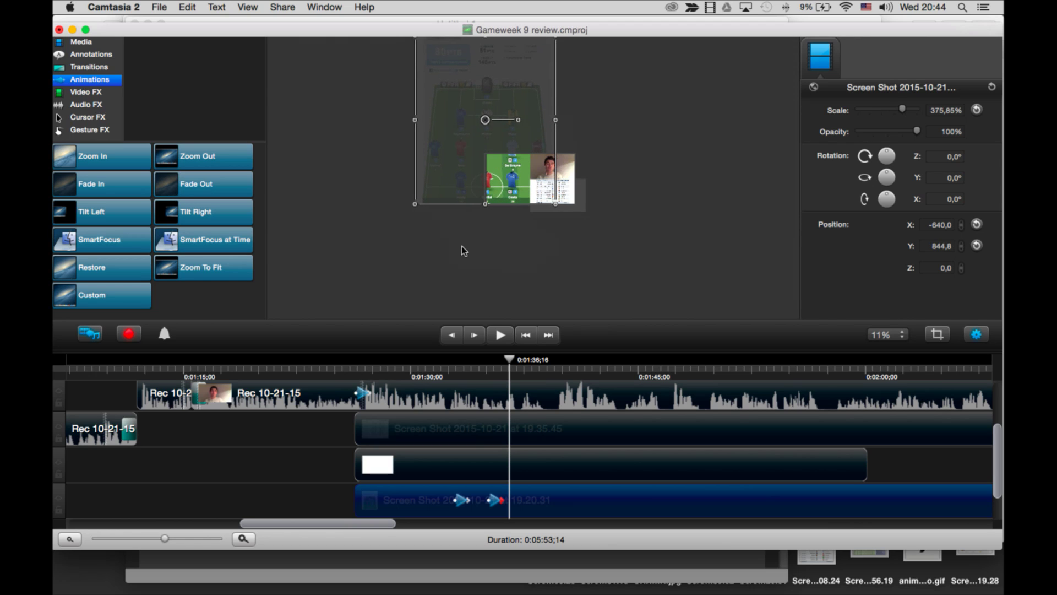
scroll(490, 186, down, 1)
drag(503, 72, 497, 39)
drag(527, 133, 518, 132)
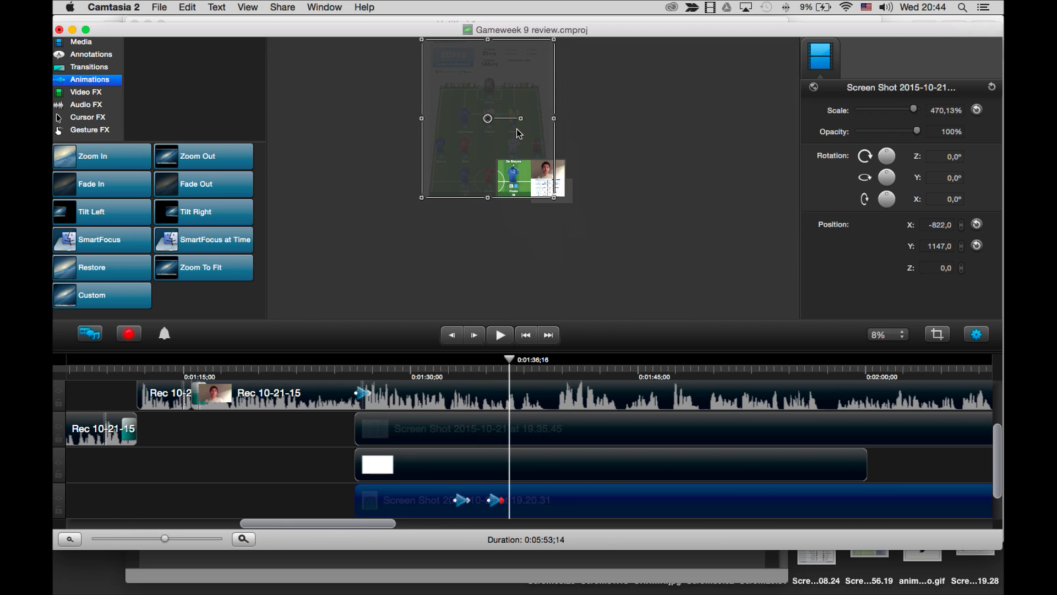
scroll(520, 191, up, 5)
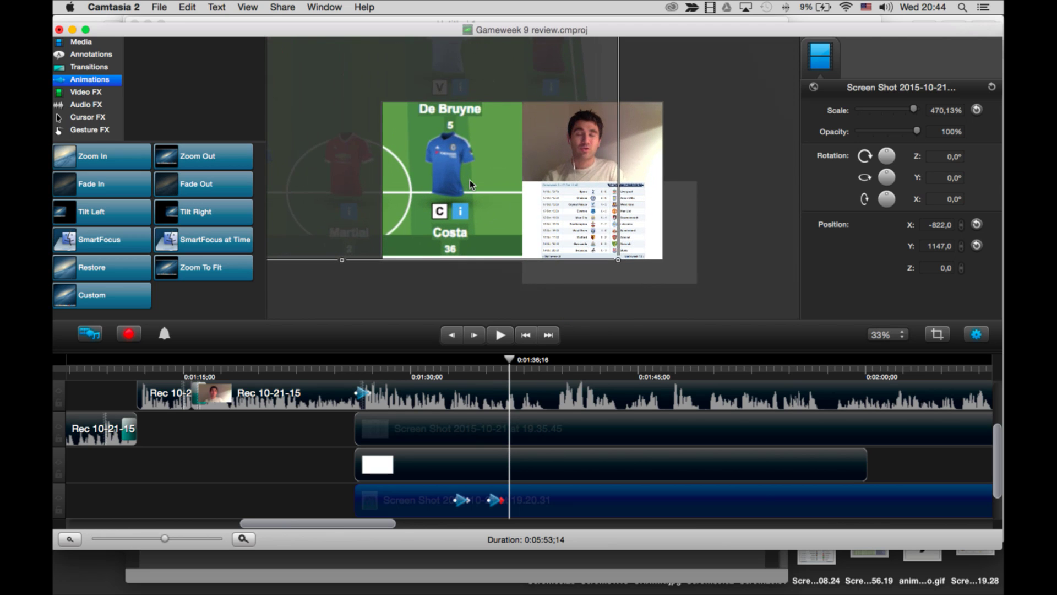
drag(472, 185, 475, 188)
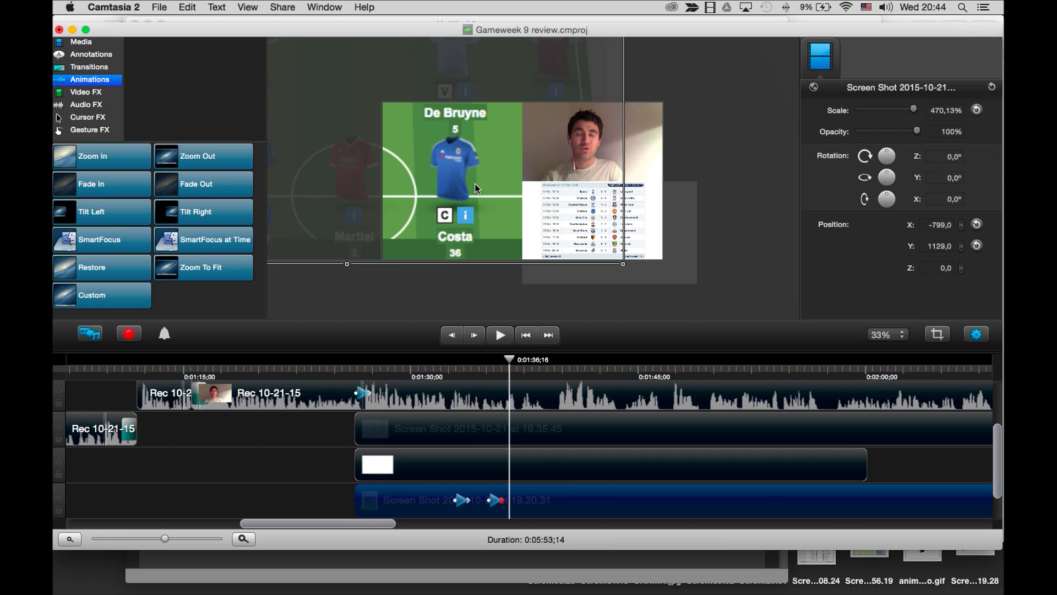
Enlarge the team screenshot further to 532.39% and move it to X -874, Y 1328.5 to centre Costa in its area.
scroll(474, 183, down, 4)
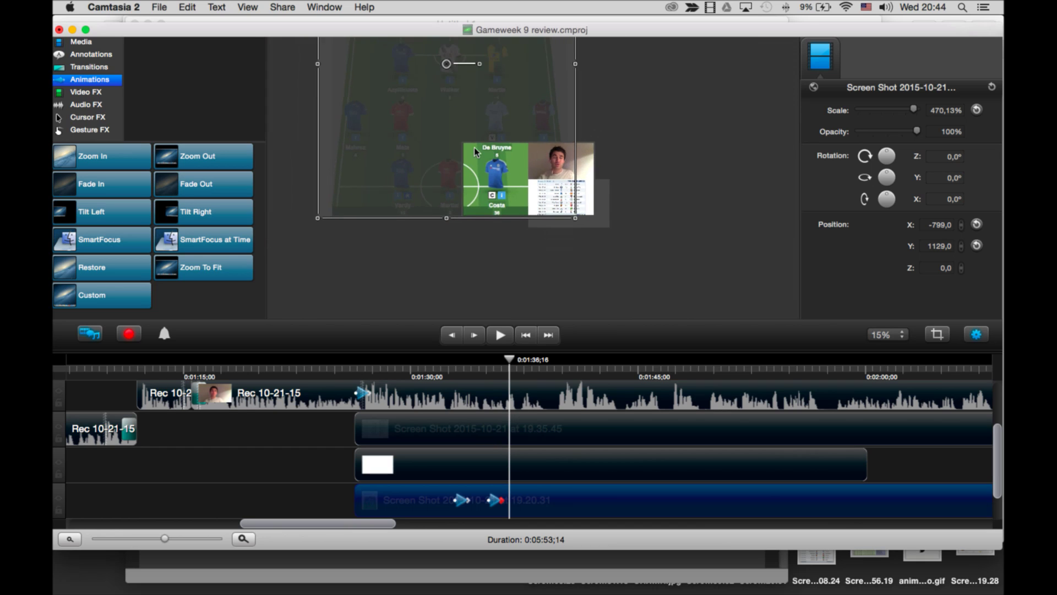
scroll(474, 147, down, 3)
drag(506, 98, 506, 81)
scroll(531, 213, up, 3)
scroll(531, 212, up, 2)
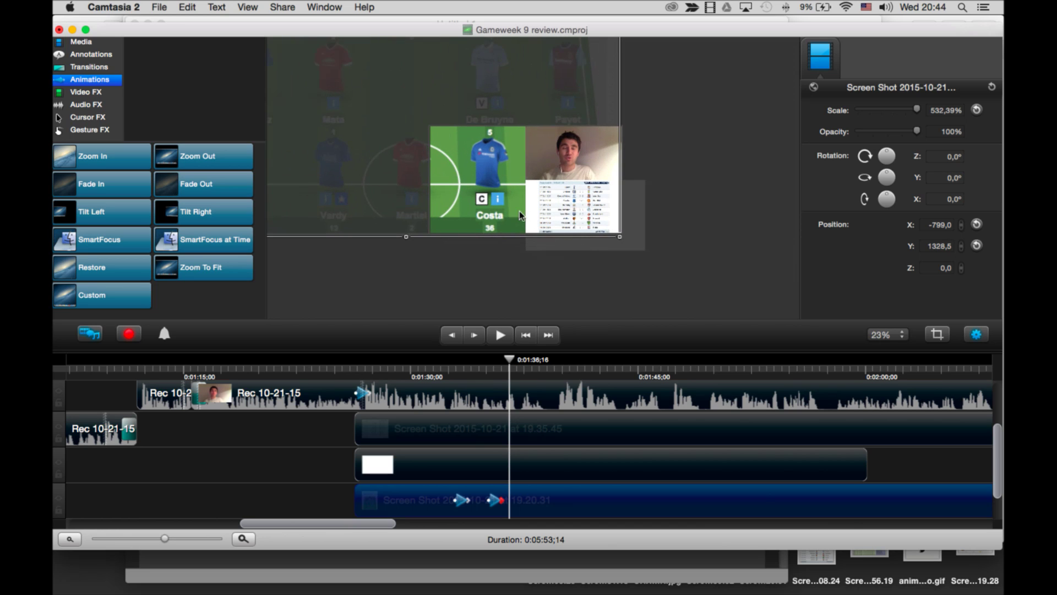
drag(425, 168, 414, 167)
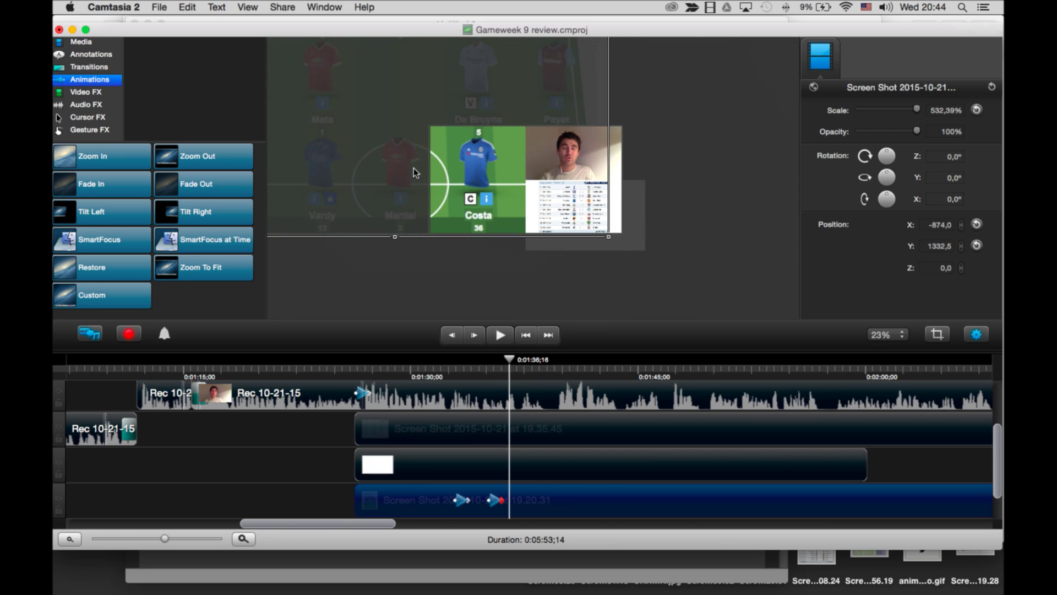
Play from 0:01:34;26 to 0:01:38;27 to check the zoom onto Costa and find where the cut should start.
click(485, 368)
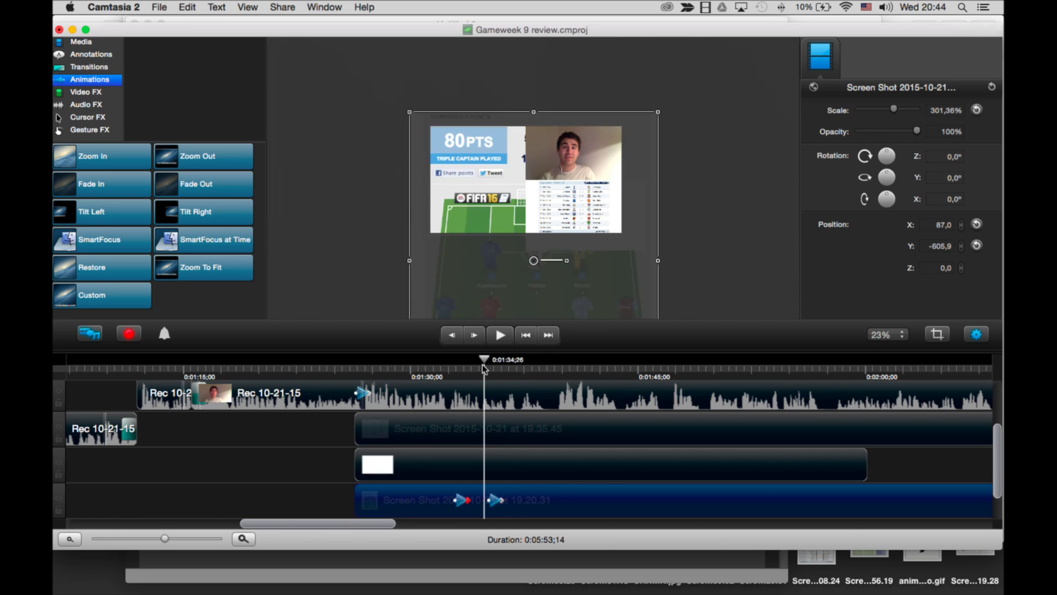
key(space)
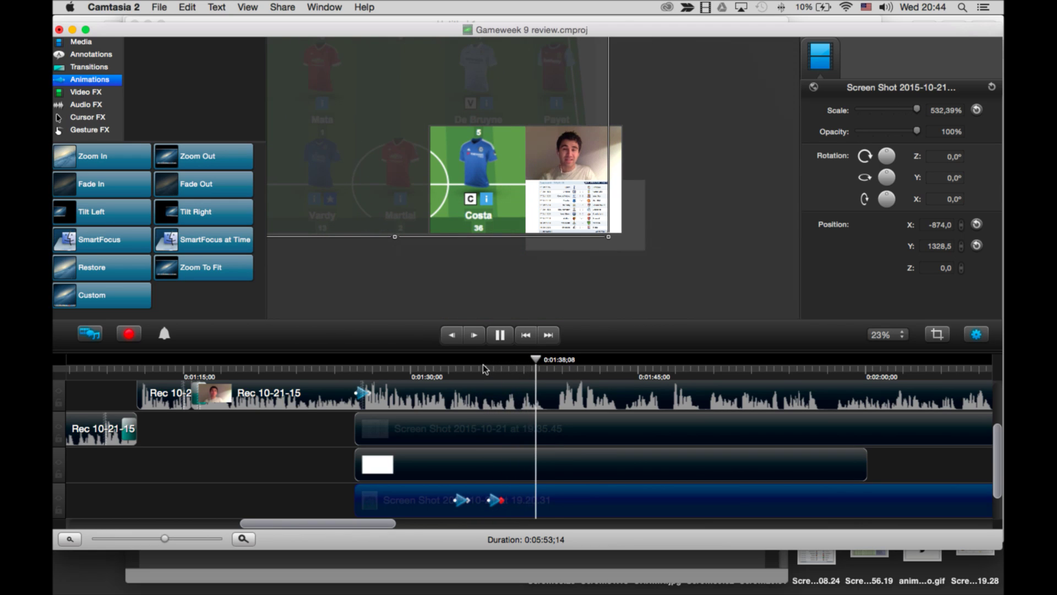
key(space)
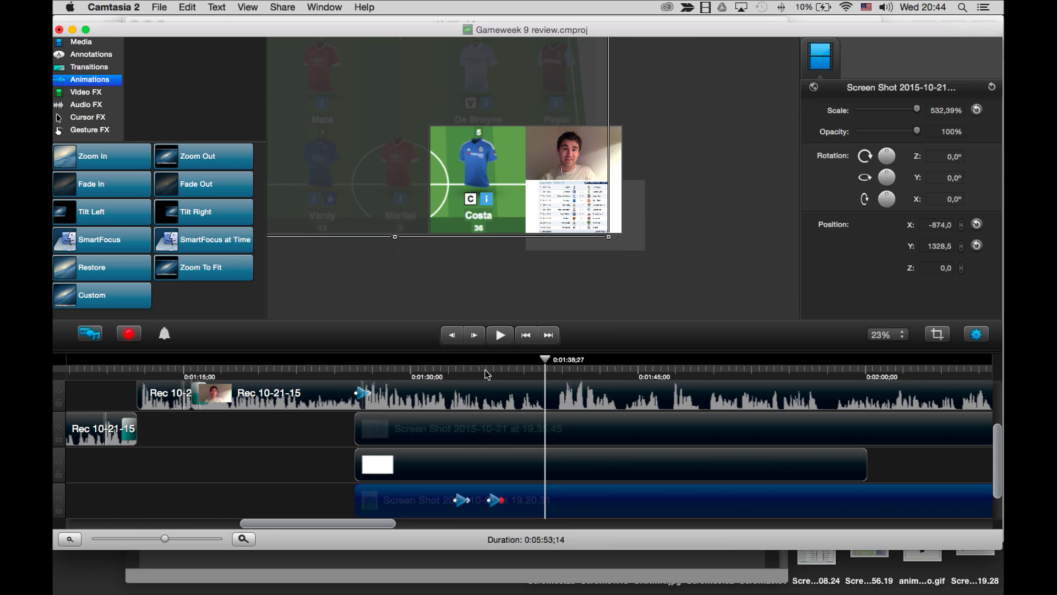
Cut the section between 0:01:38;27 and 0:01:39;22 out of the webcam clip and close the gap.
click(548, 393)
right_click(548, 392)
click(571, 422)
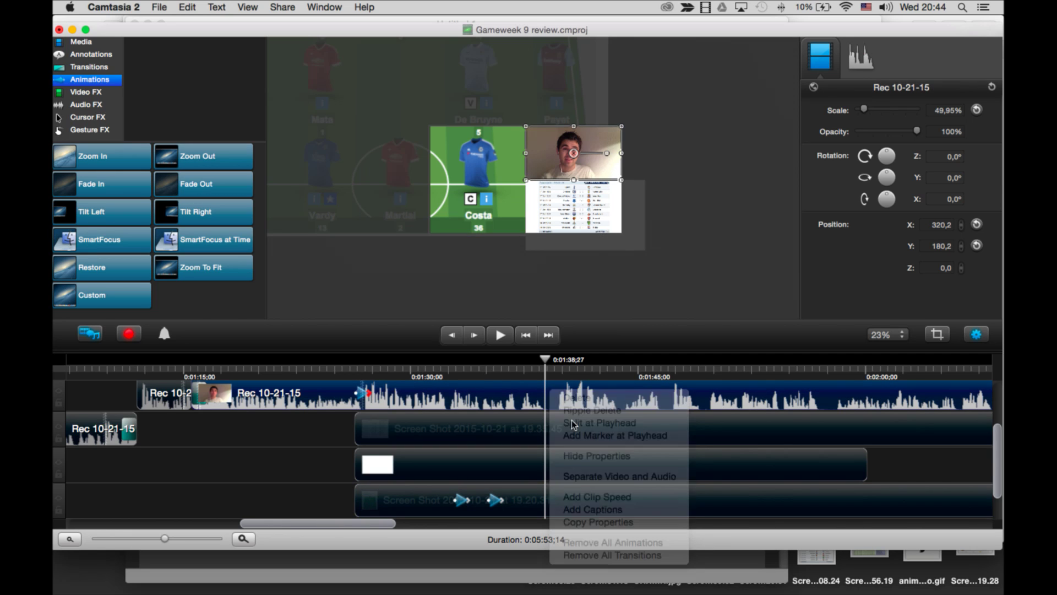
key(space)
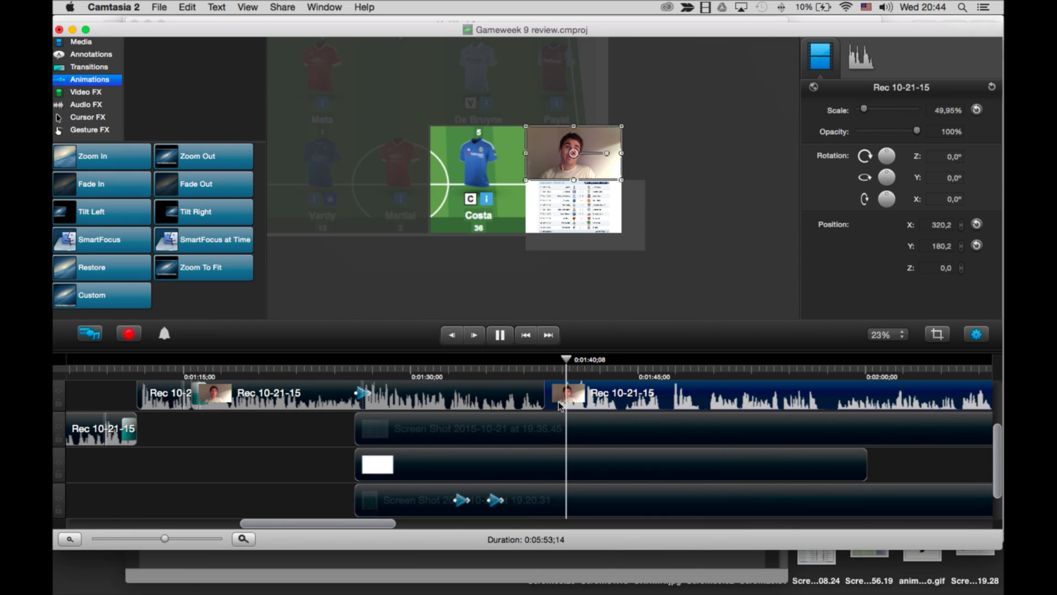
click(557, 368)
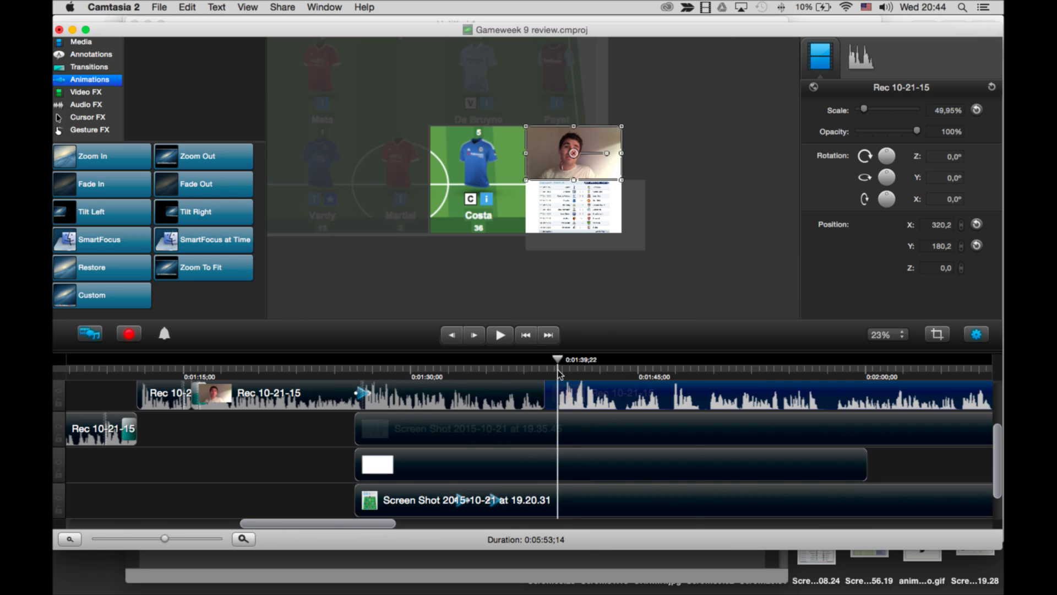
right_click(556, 392)
click(577, 425)
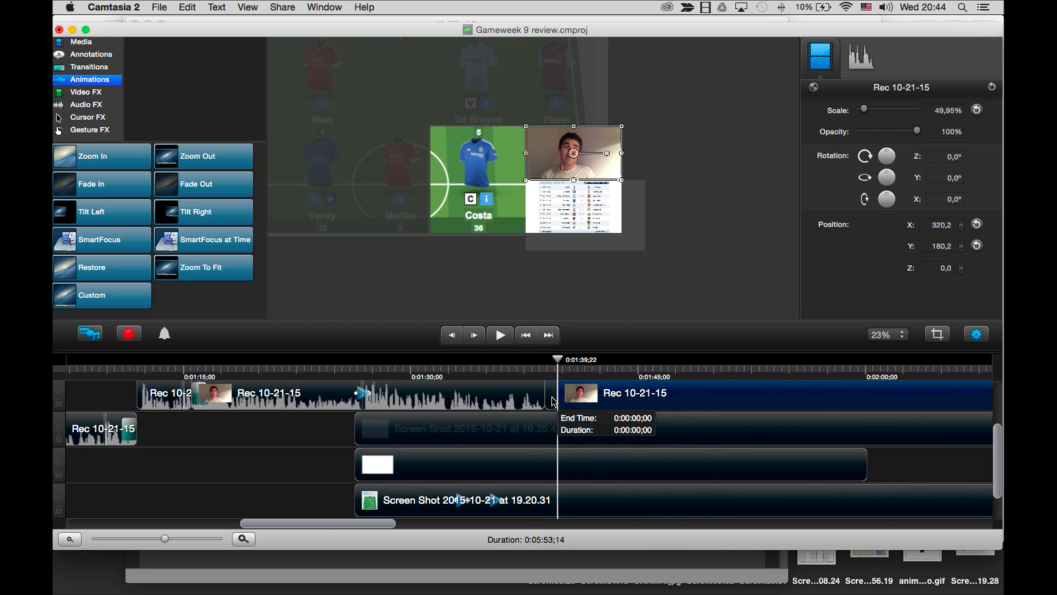
click(545, 382)
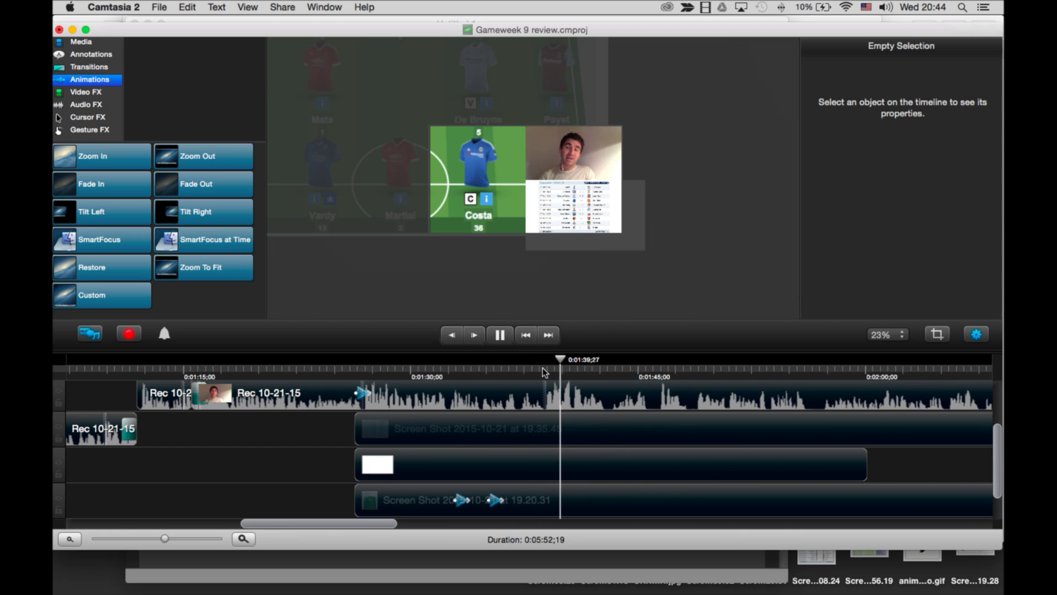
Add a Zoom Out animation to the team screenshot clip at about 0:01:40, after the zoom onto Costa.
key(space)
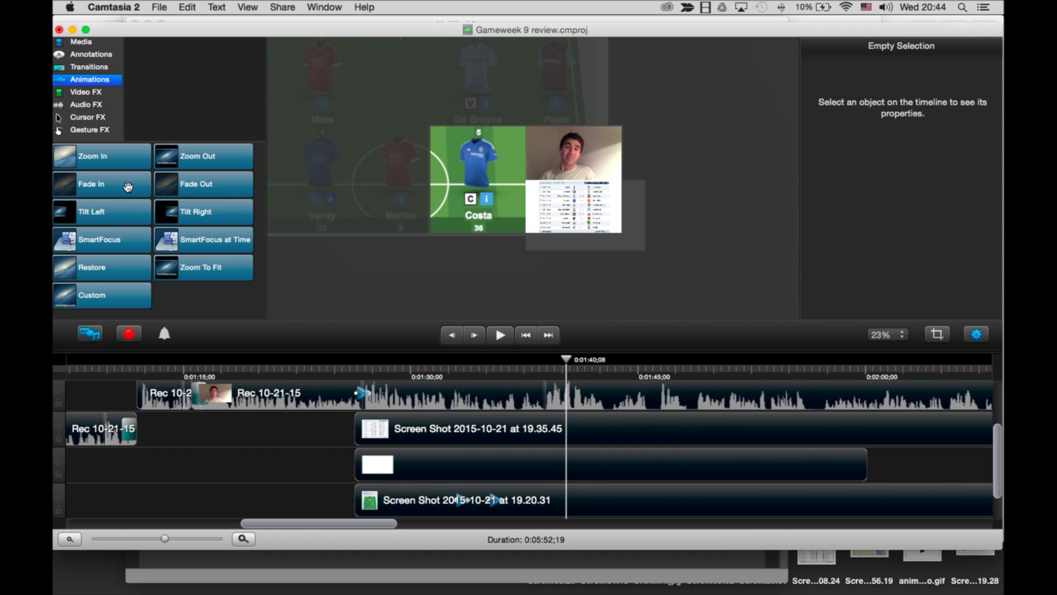
click(210, 161)
drag(212, 159, 579, 484)
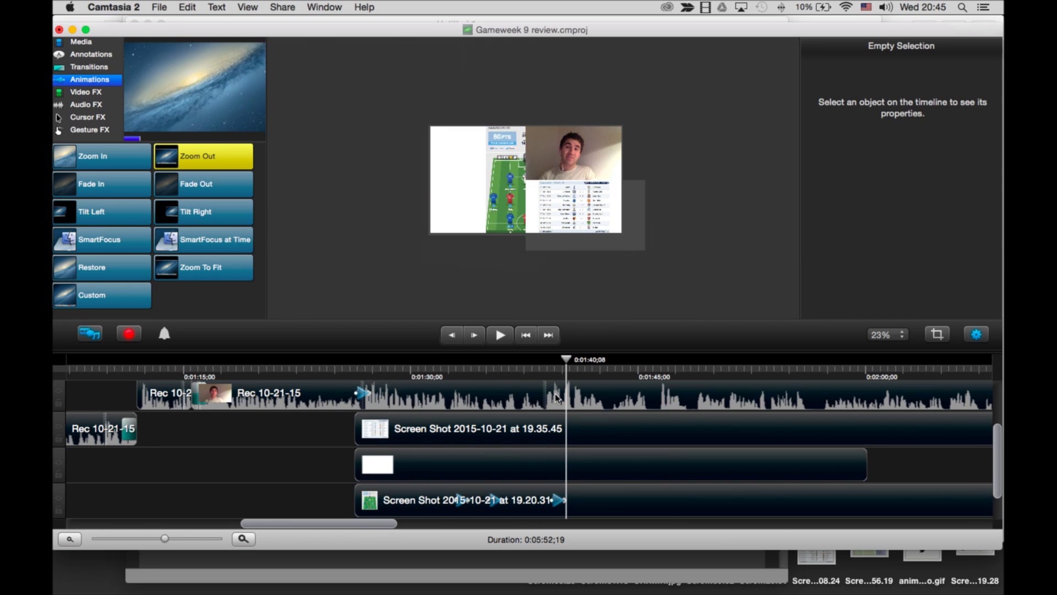
click(538, 372)
click(563, 500)
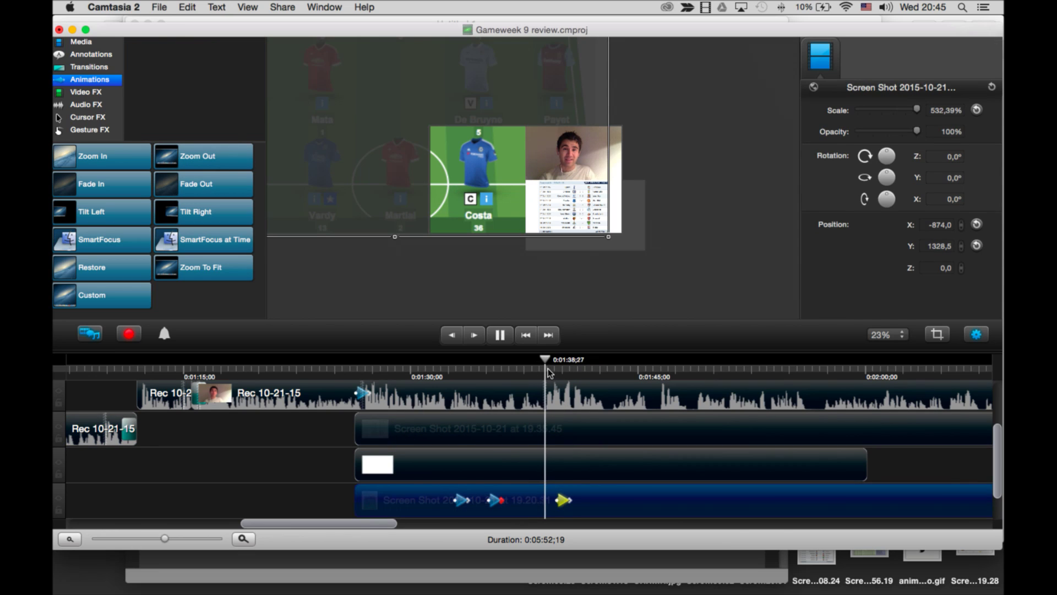
At 0:01:40;21, move the team screenshot to X -301, Y 0 so the full team sits beside the webcam view.
key(space)
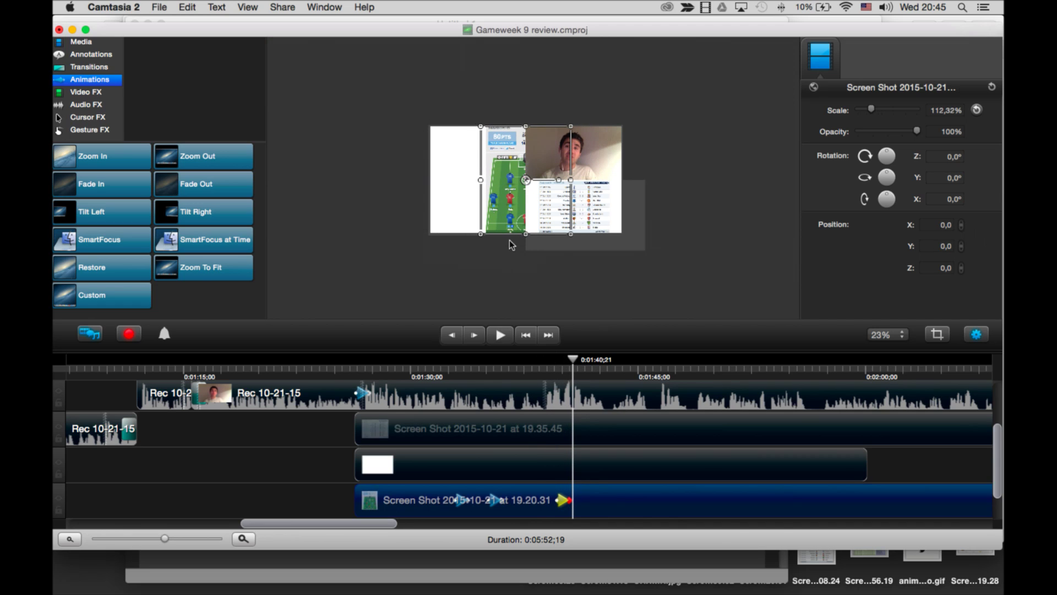
drag(492, 189, 460, 188)
key(super+equal)
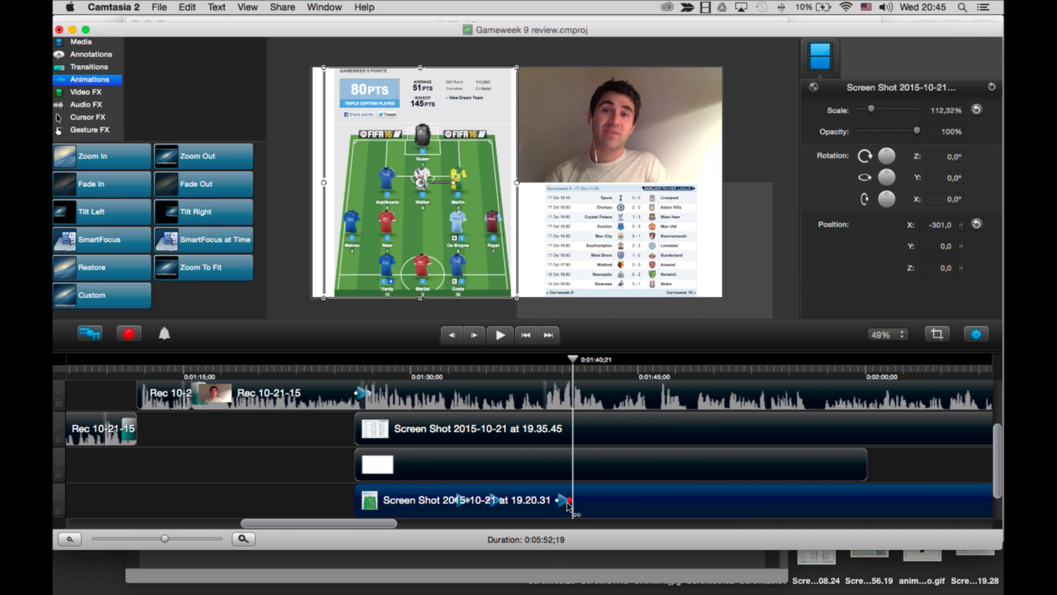
Play from 0:01:32;02 to about 0:01:47 to review the three team screenshot animations in sequence.
drag(573, 371, 443, 380)
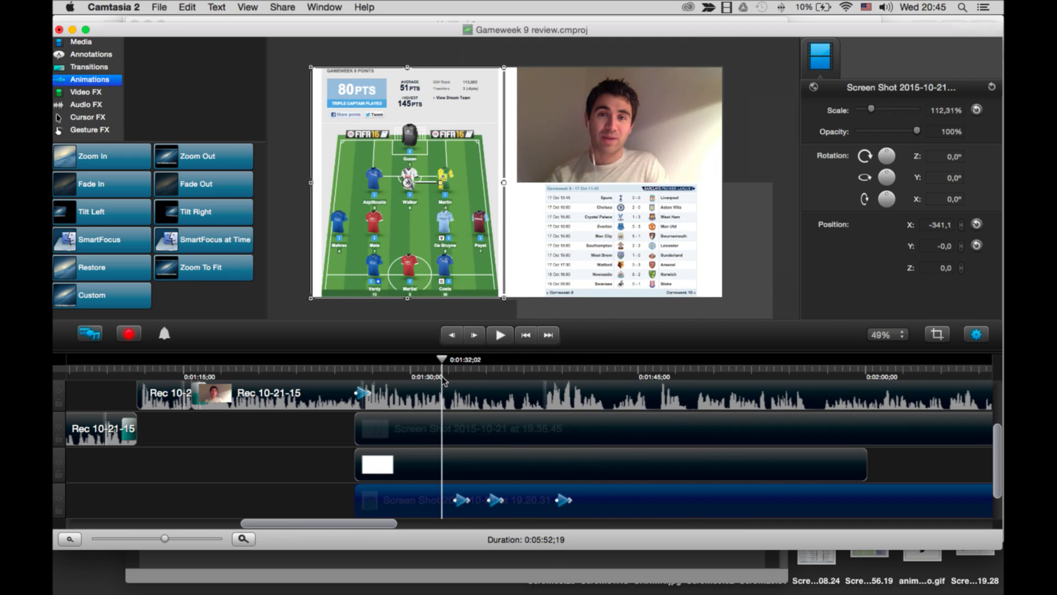
click(306, 187)
key(space)
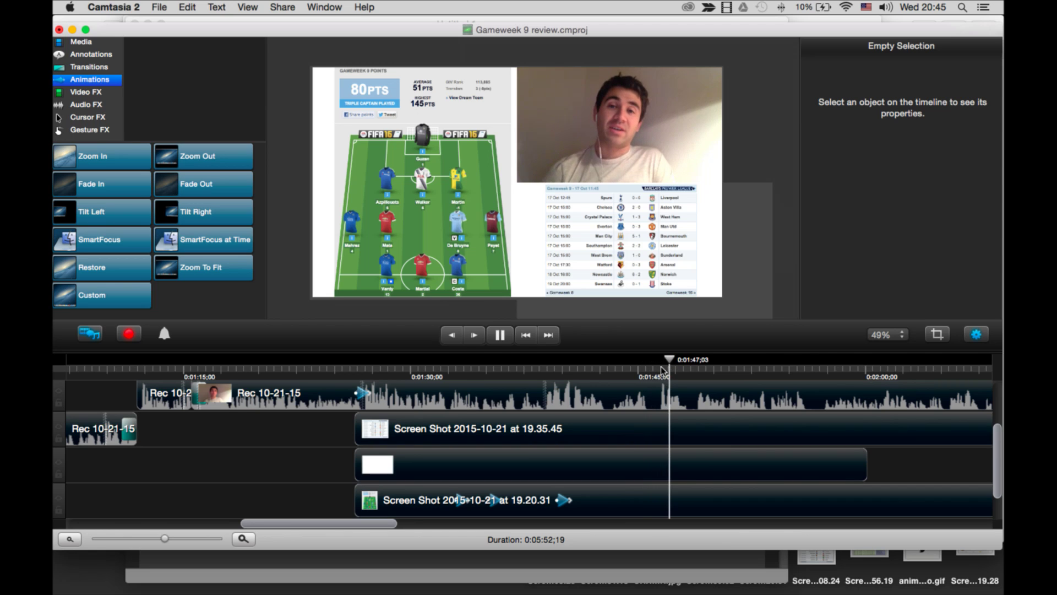
drag(662, 370, 553, 368)
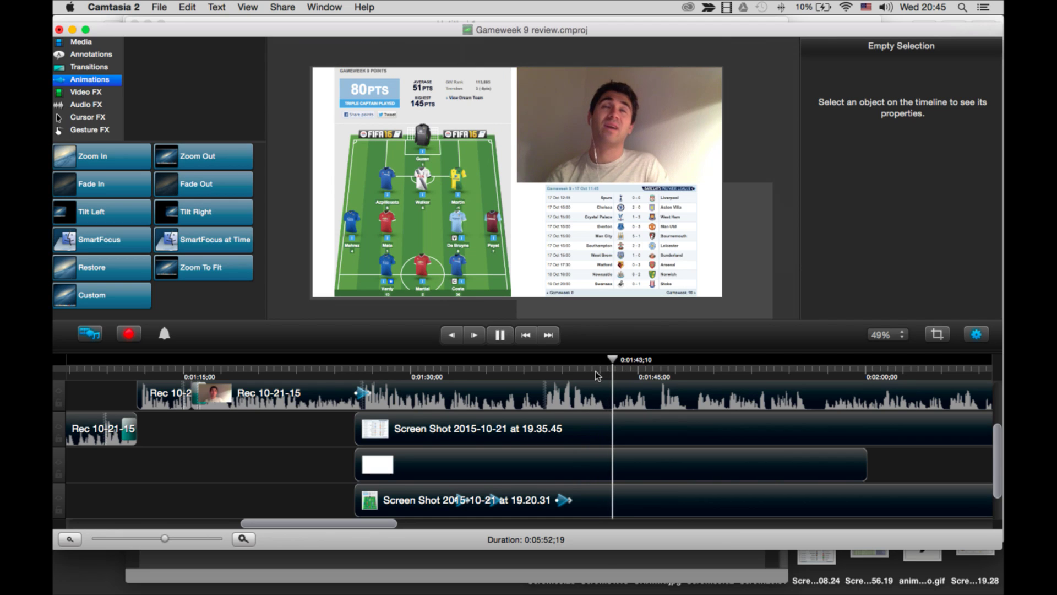
Replay the passage from about 0:01:39 and split the webcam clip at 0:01:41;13.
click(551, 368)
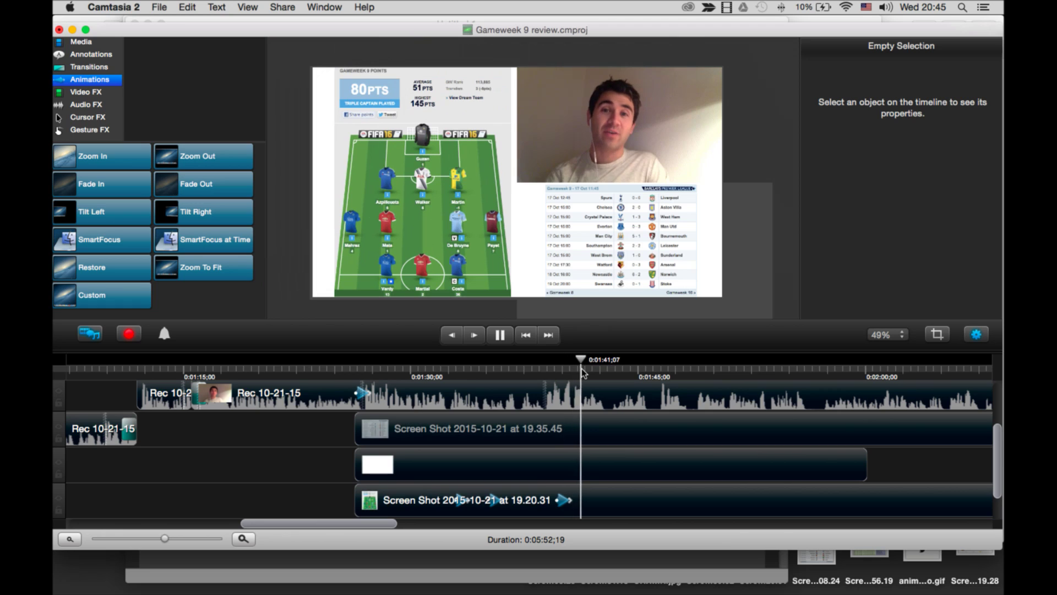
key(space)
right_click(586, 392)
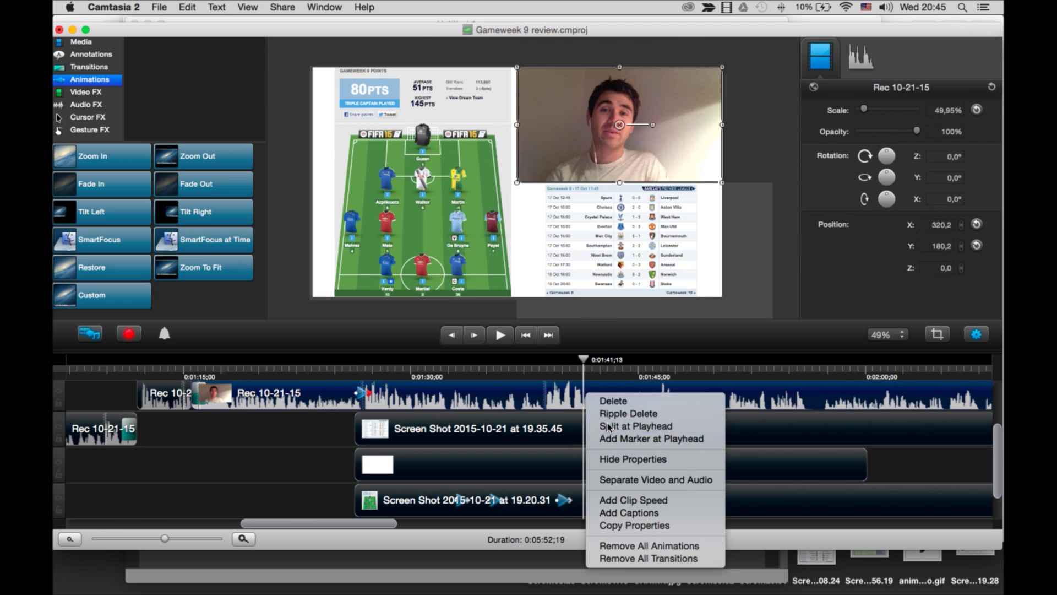
click(633, 426)
Play the webcam clip from 0:01:41;13 to about 0:02:06 to find where the next cut should end.
key(space)
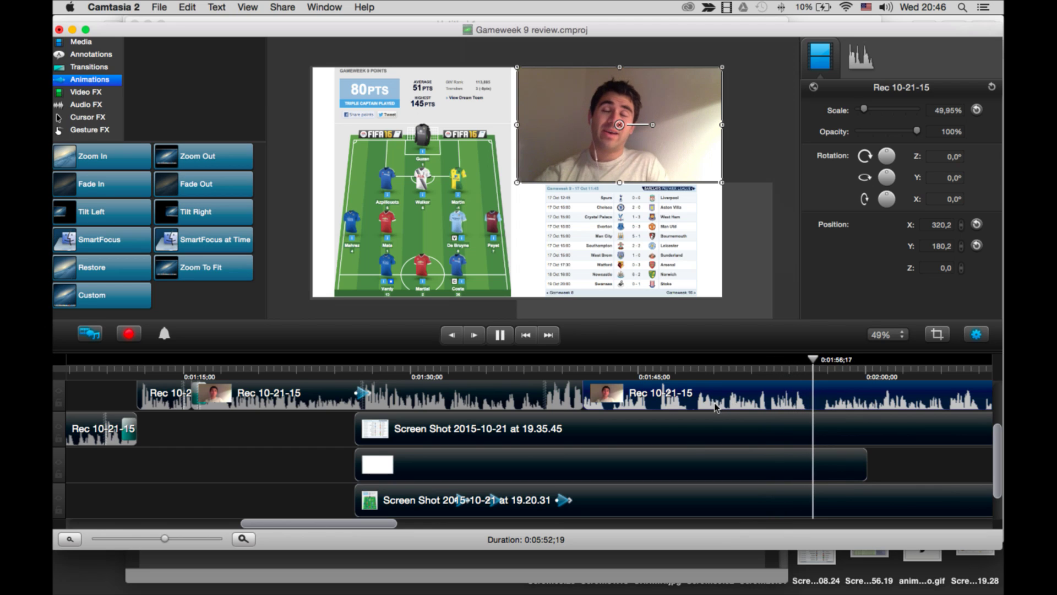
click(685, 370)
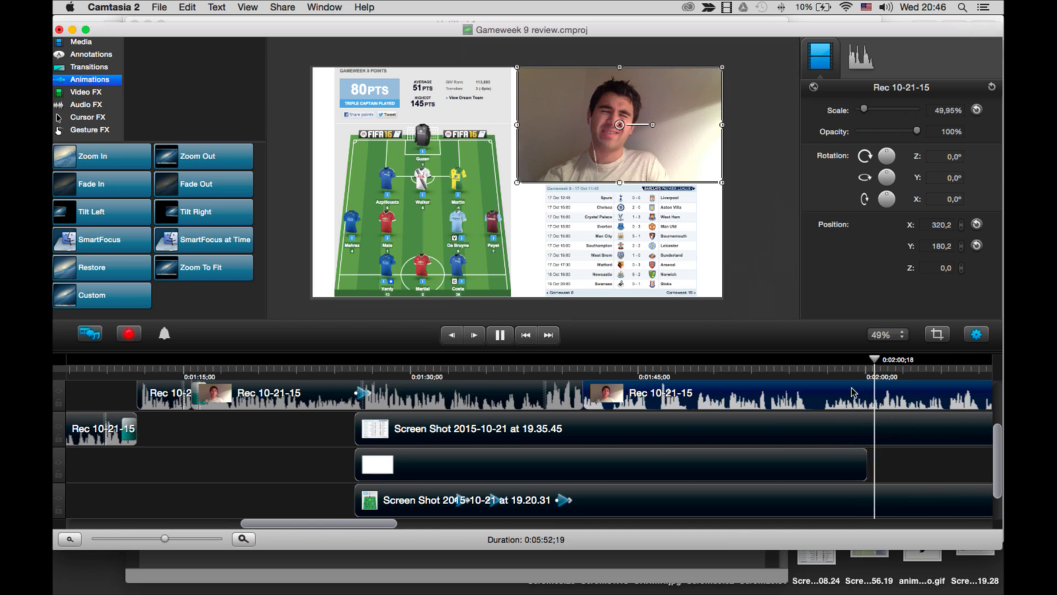
scroll(852, 392, right, 5)
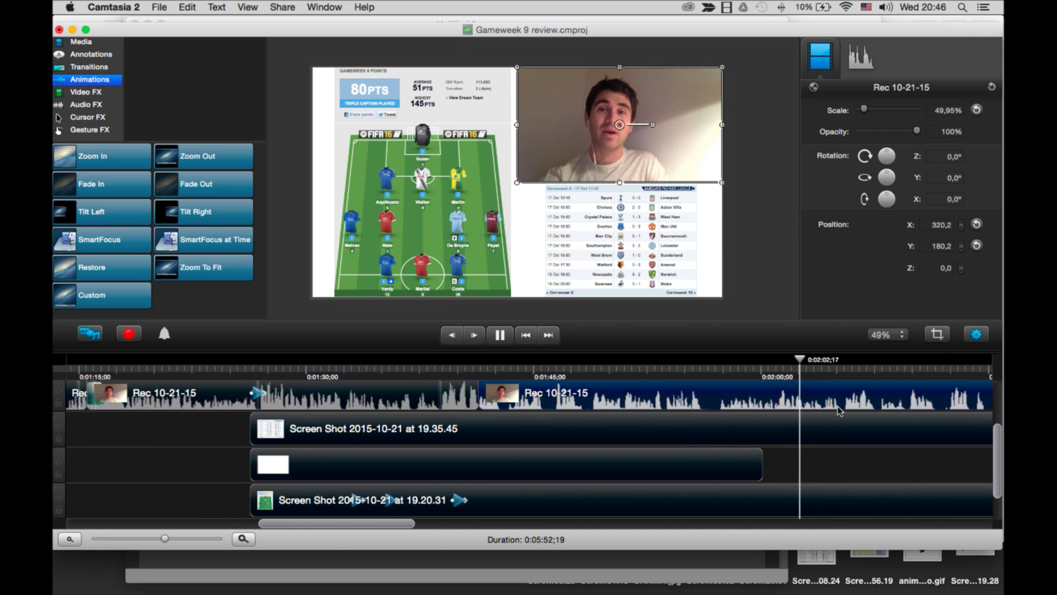
scroll(838, 411, right, 1)
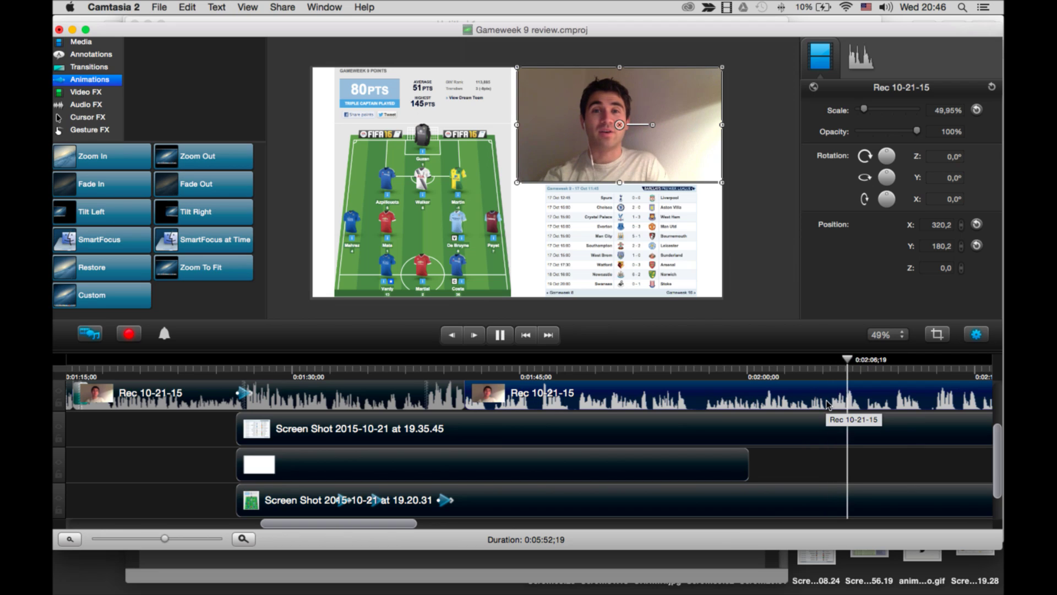
Go back to 0:01:57;19 and split the webcam clip there.
click(781, 369)
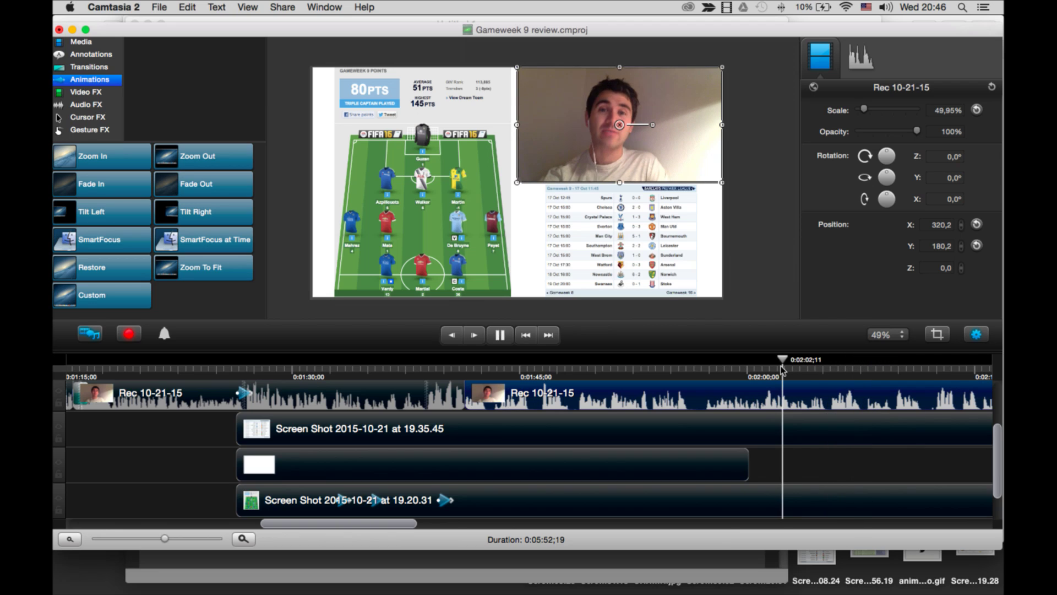
drag(782, 369, 713, 371)
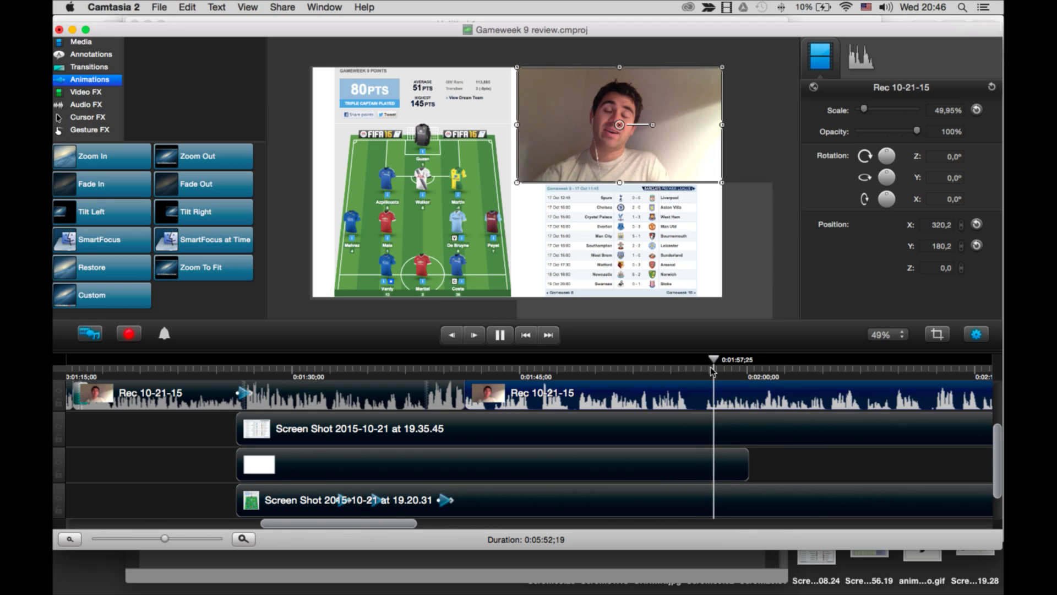
click(712, 372)
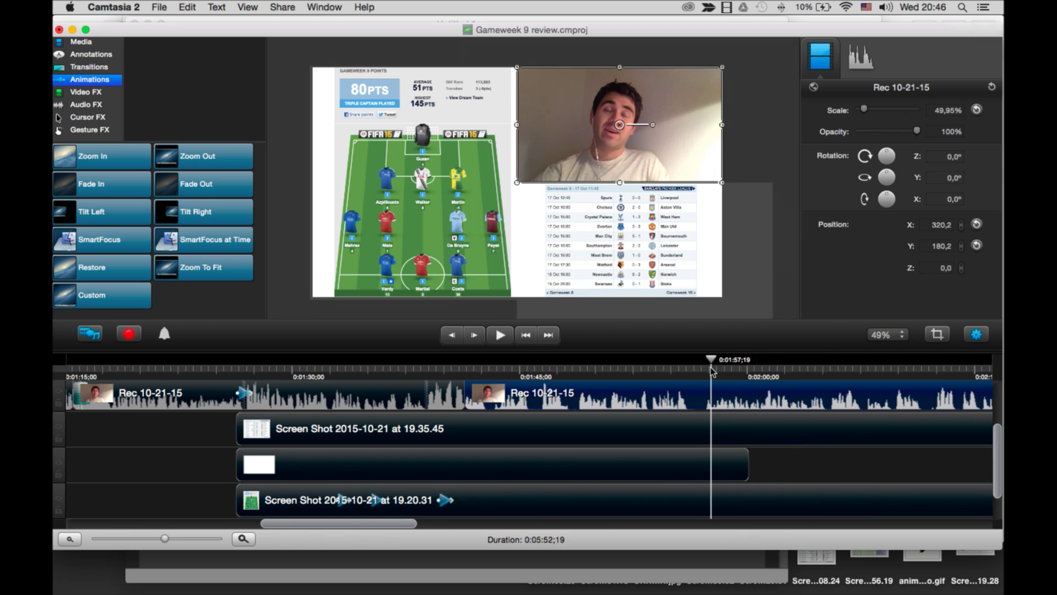
right_click(723, 388)
click(760, 426)
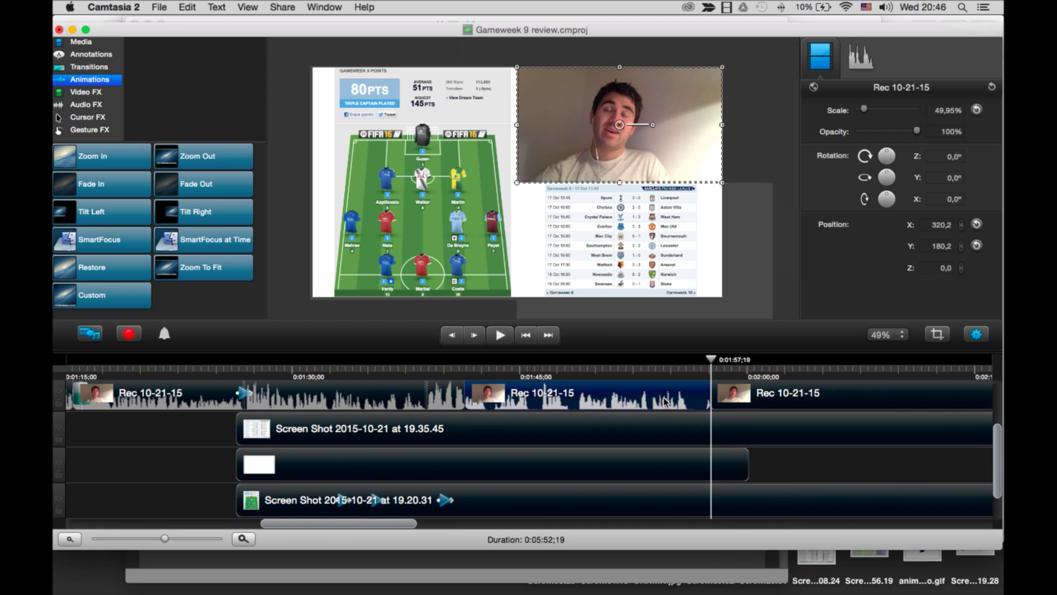
Delete the webcam segment between 0:01:41;13 and 0:01:57;19, closing the gap, and play across the join from just before the cut.
key(Delete)
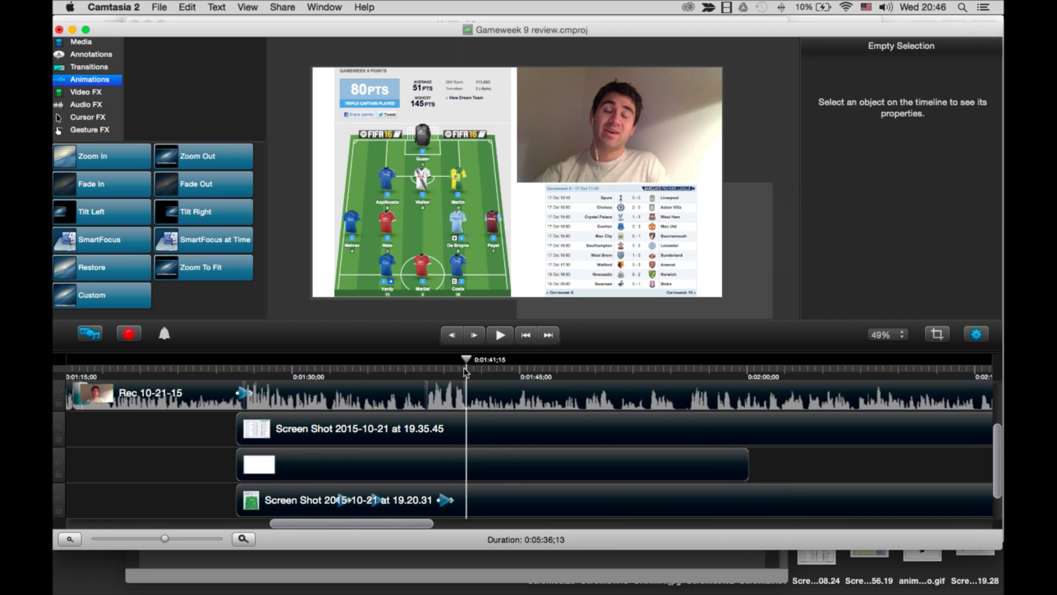
click(447, 370)
key(space)
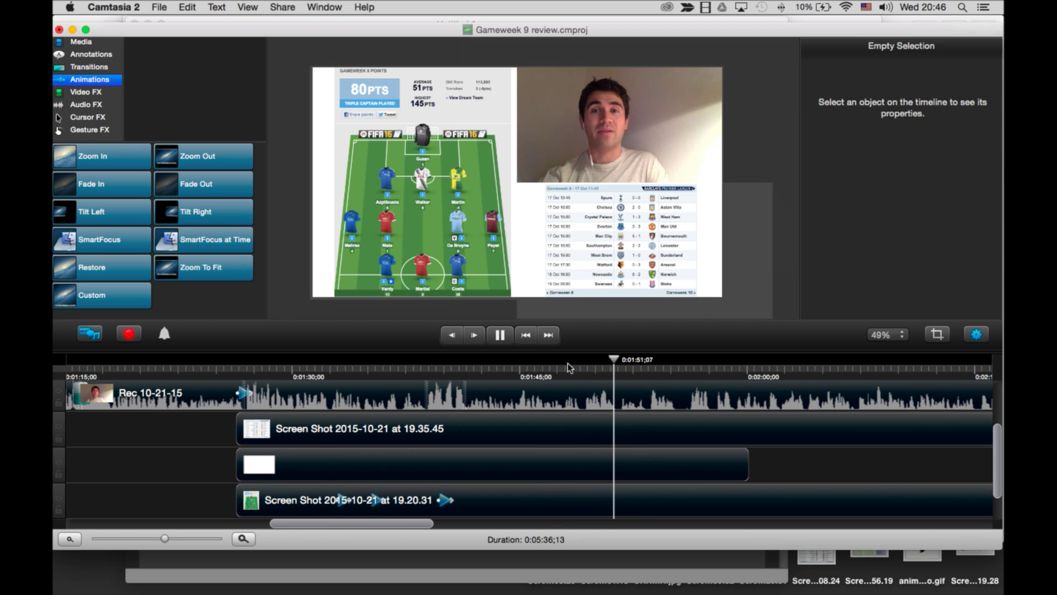
Stop playback and scrub the webcam footage around 0:01:50, finishing at 0:01:46;17.
click(601, 367)
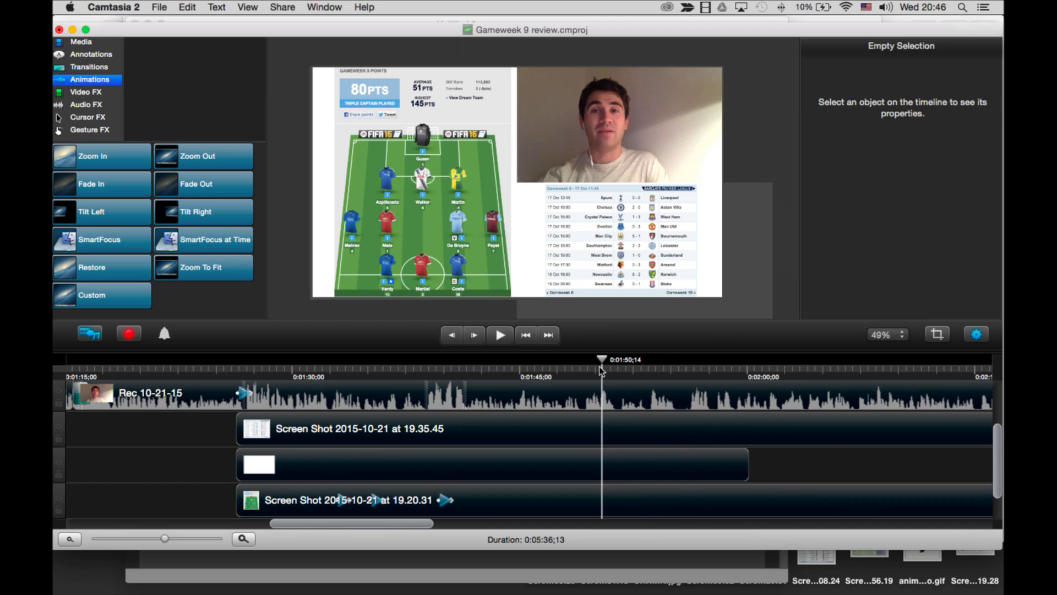
drag(601, 370, 597, 370)
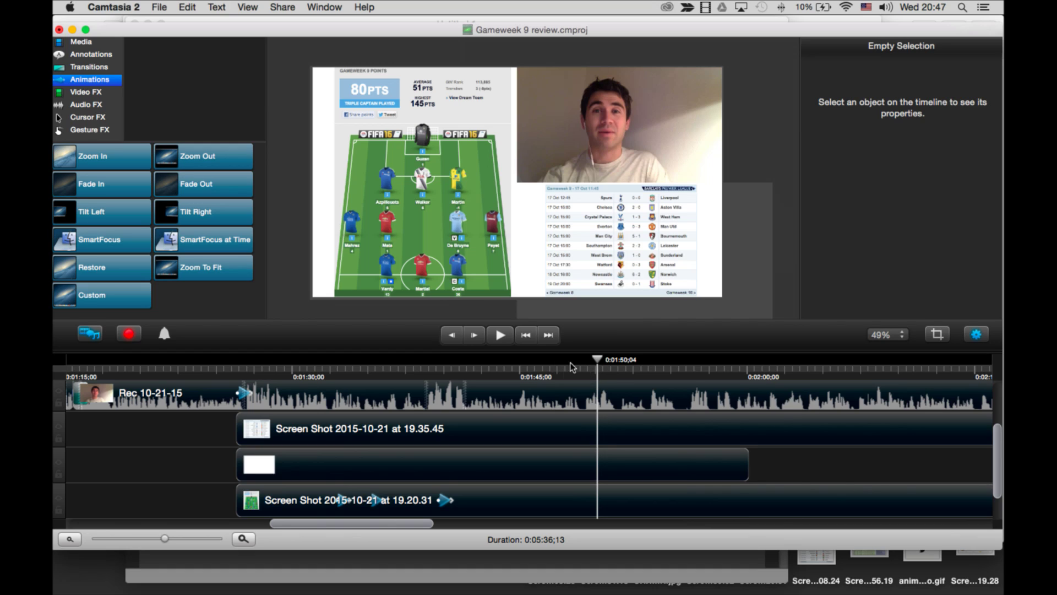
mouse_move(593, 373)
mouse_down()
mouse_move(297, 380)
mouse_move(601, 372)
mouse_up()
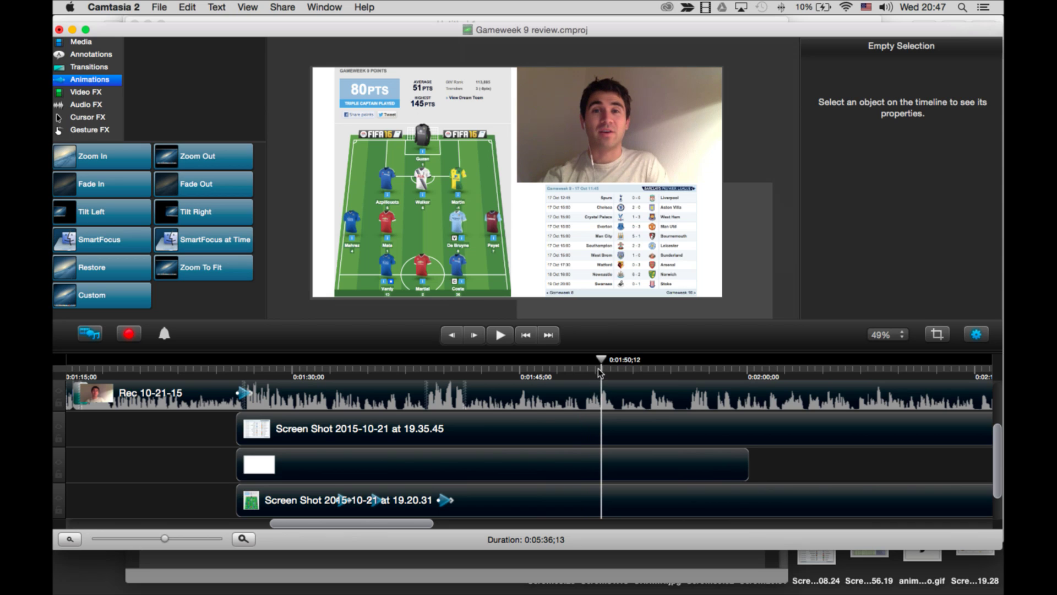
drag(574, 369, 541, 365)
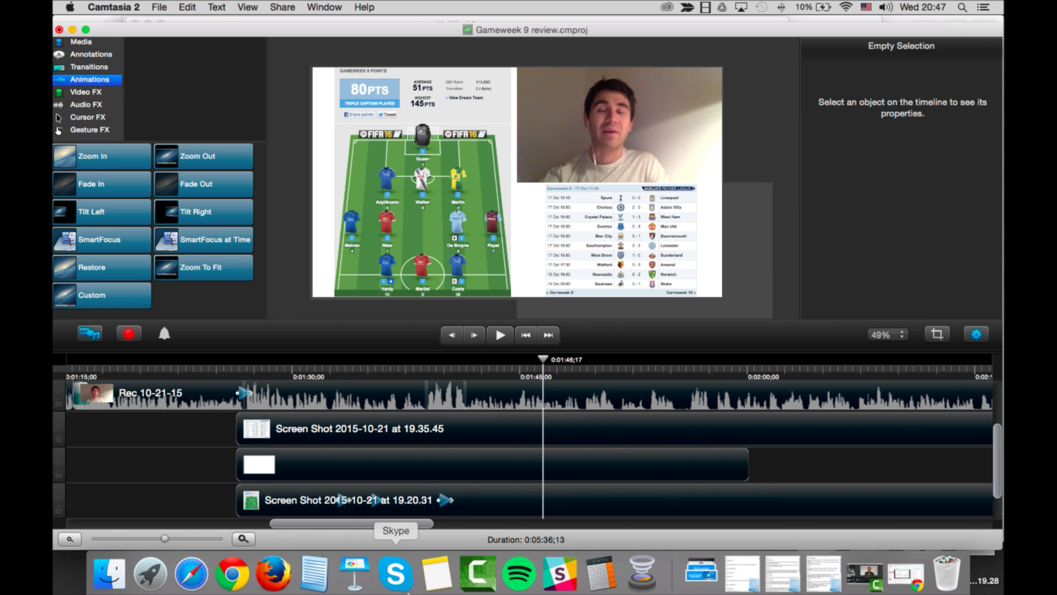
Switch to the YouTube live dashboard in Chrome and read through the viewers' chat messages and the stream page.
click(243, 573)
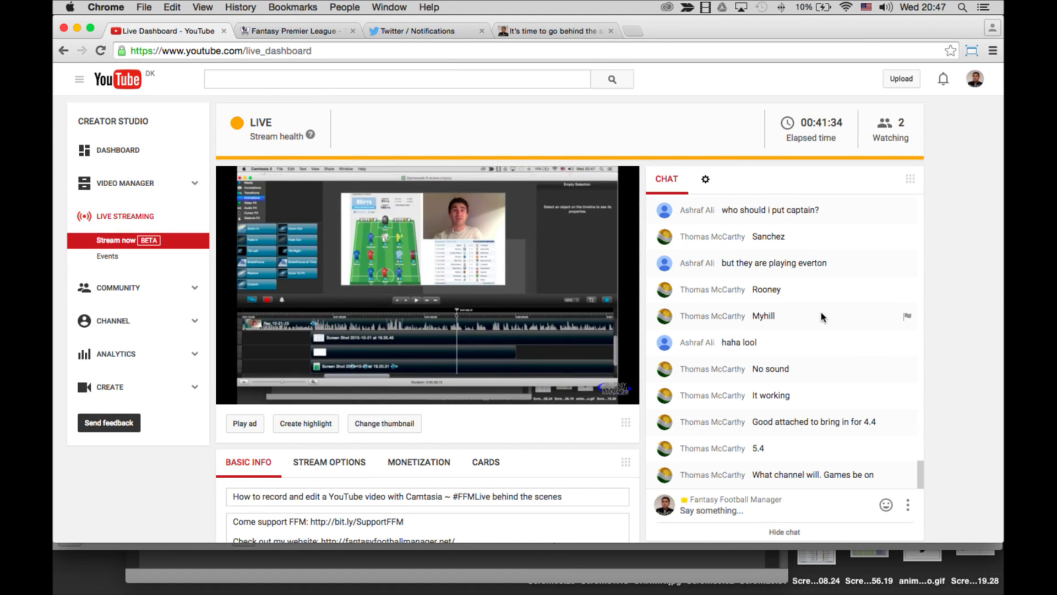
scroll(821, 318, down, 3)
scroll(941, 297, up, 3)
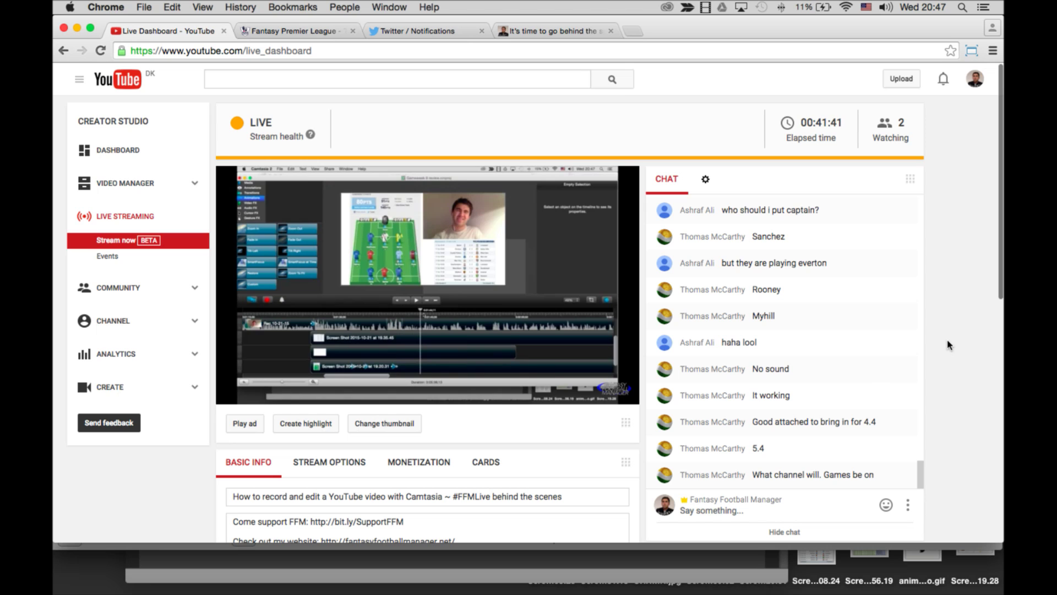
scroll(892, 338, up, 2)
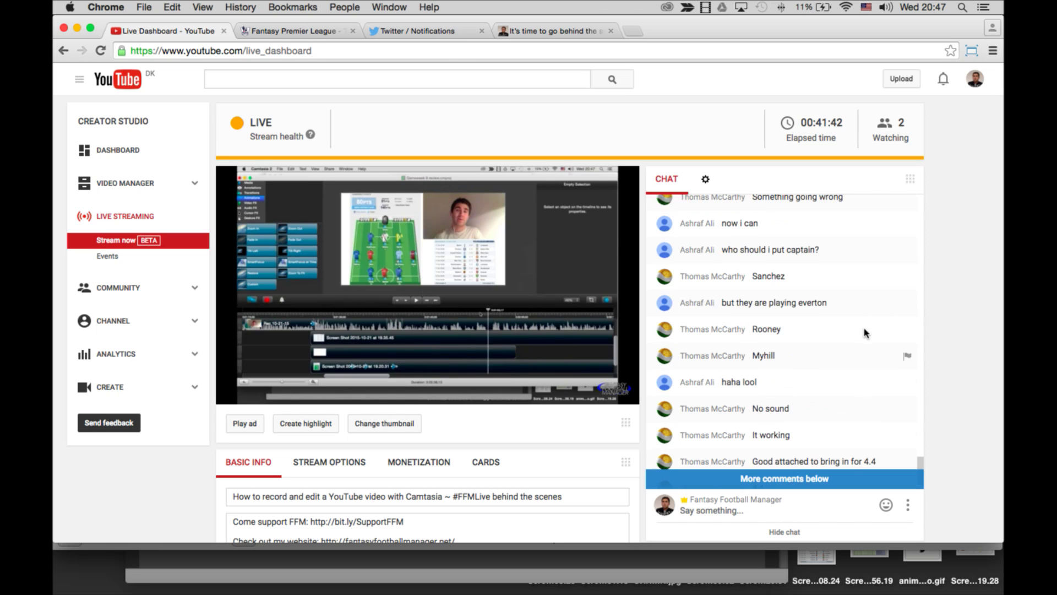
scroll(865, 333, down, 5)
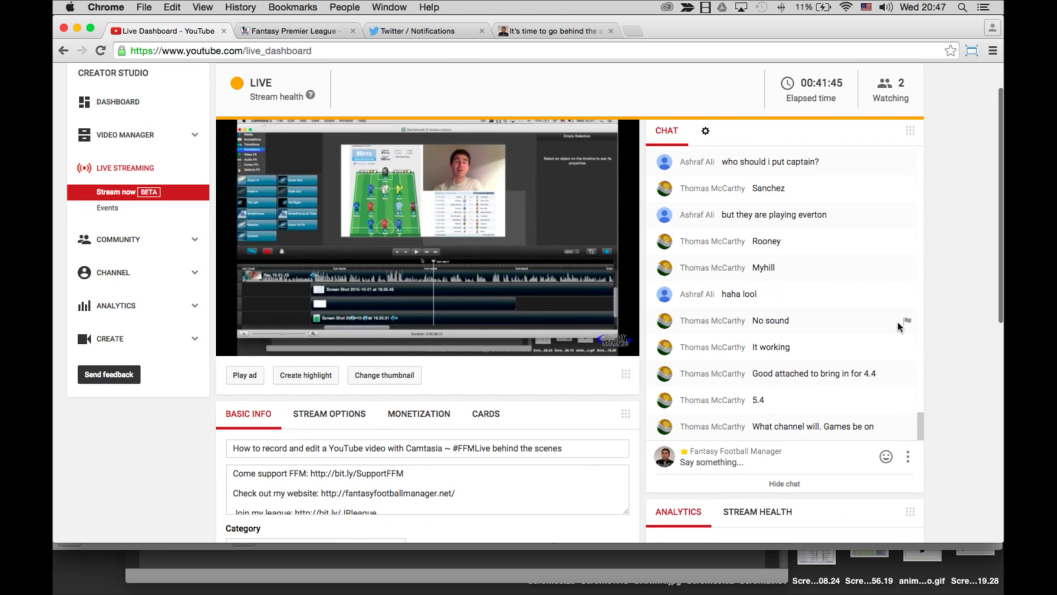
scroll(959, 313, up, 2)
scroll(818, 322, up, 3)
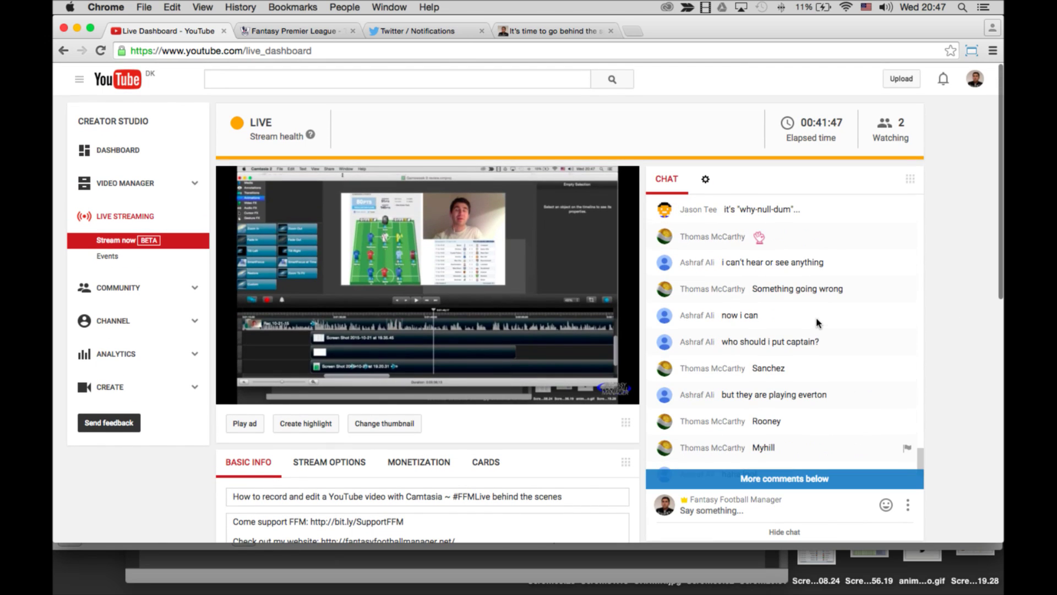
scroll(818, 323, up, 5)
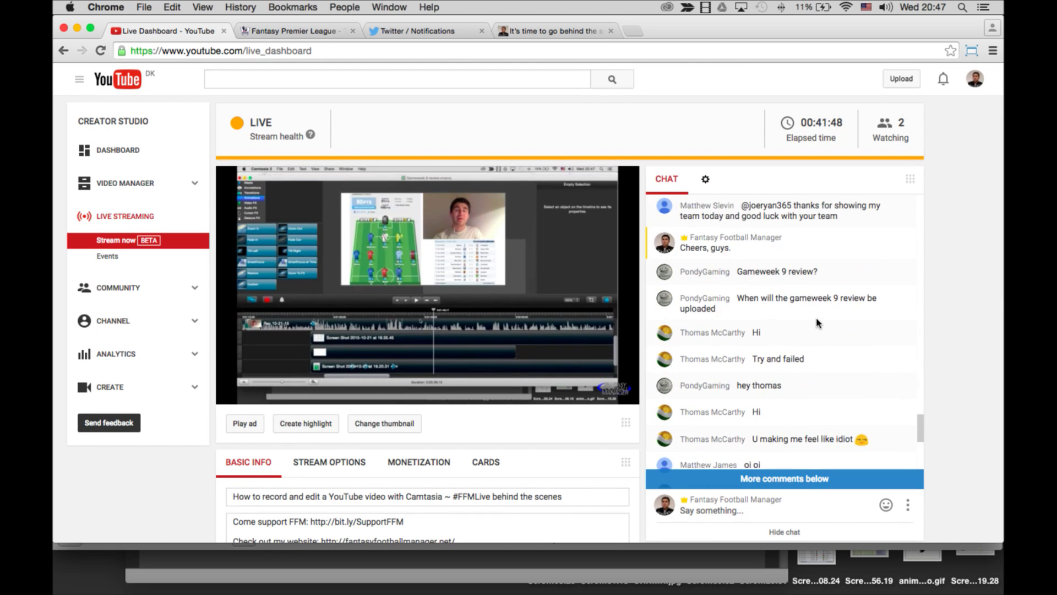
scroll(818, 322, up, 3)
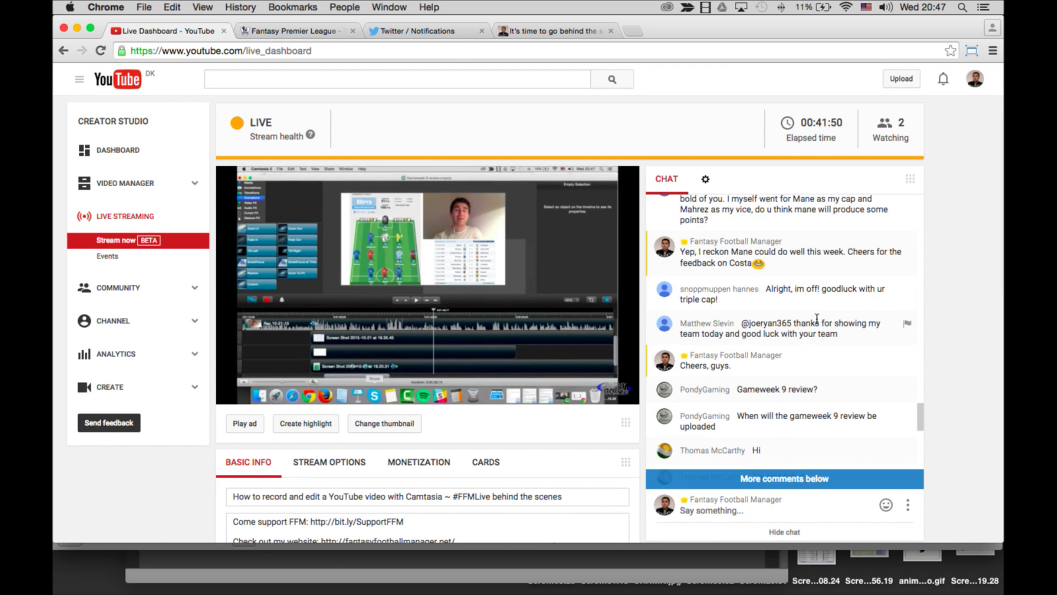
scroll(688, 380, down, 10)
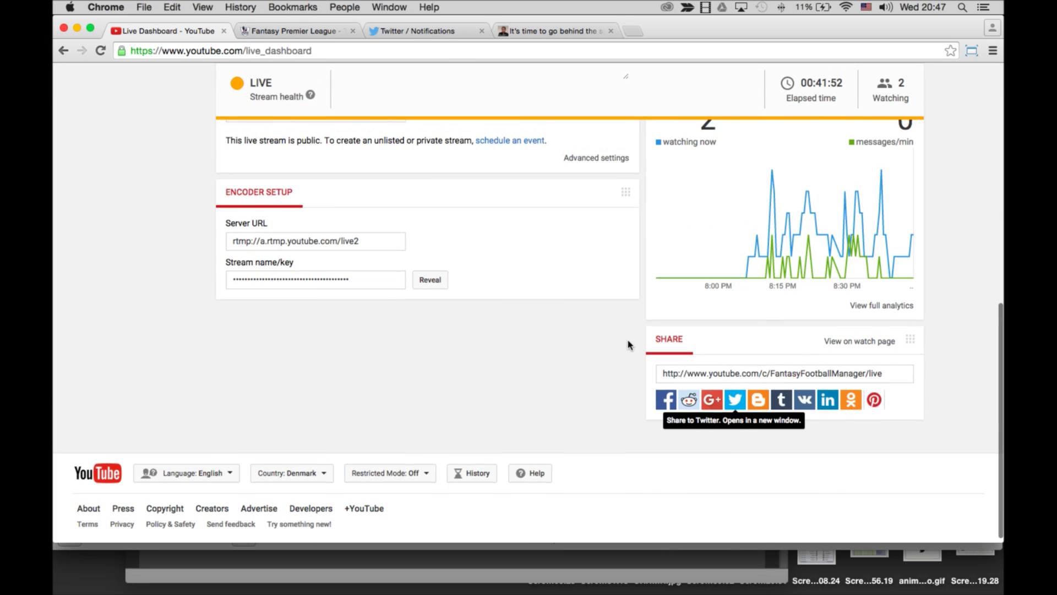
scroll(633, 345, up, 4)
scroll(629, 345, up, 5)
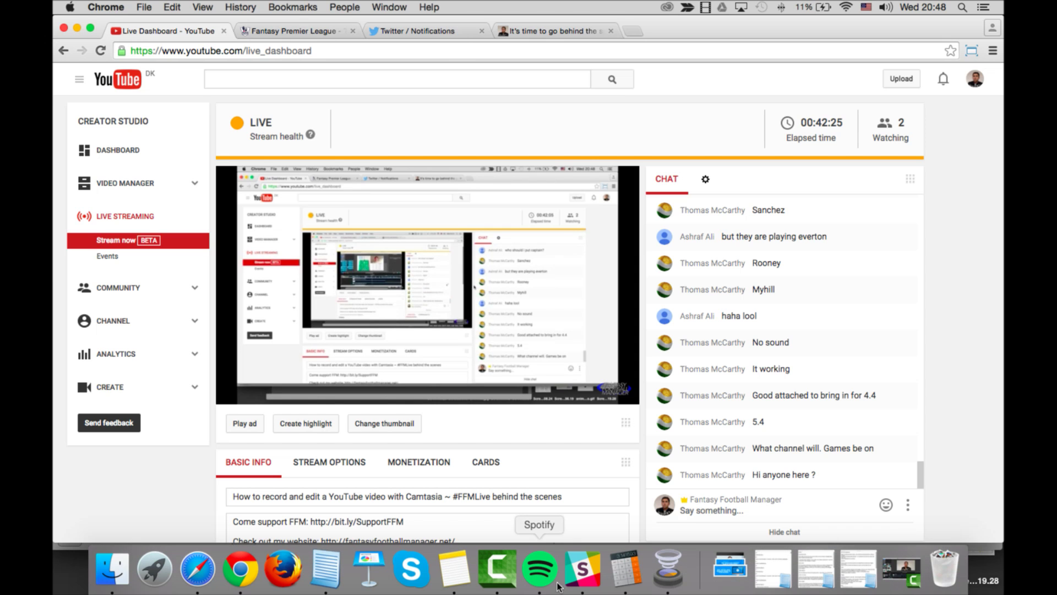
Switch to Wirecast Play, where the live stream's shots are managed.
click(668, 568)
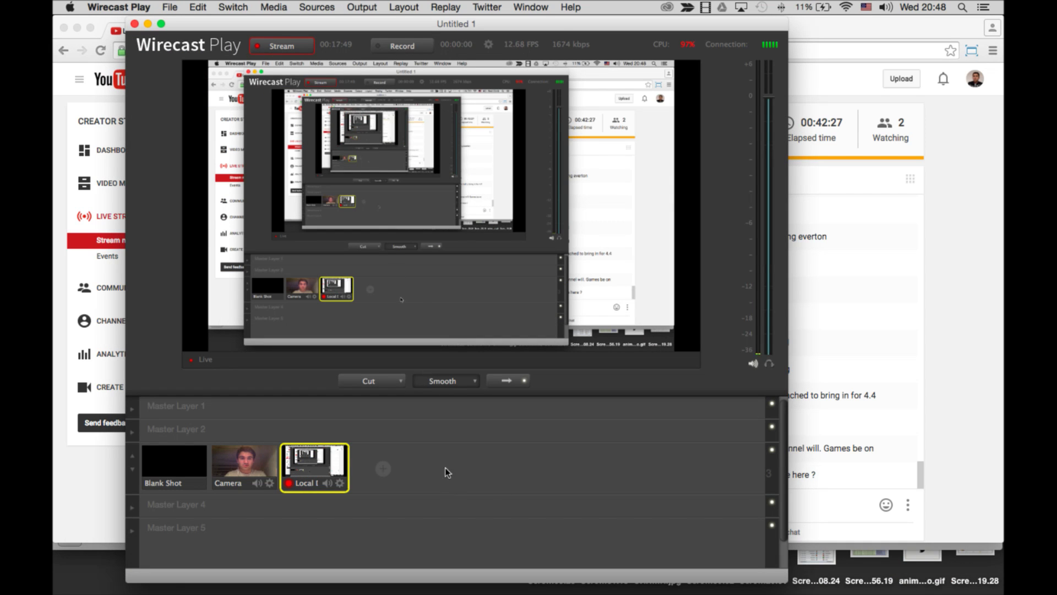